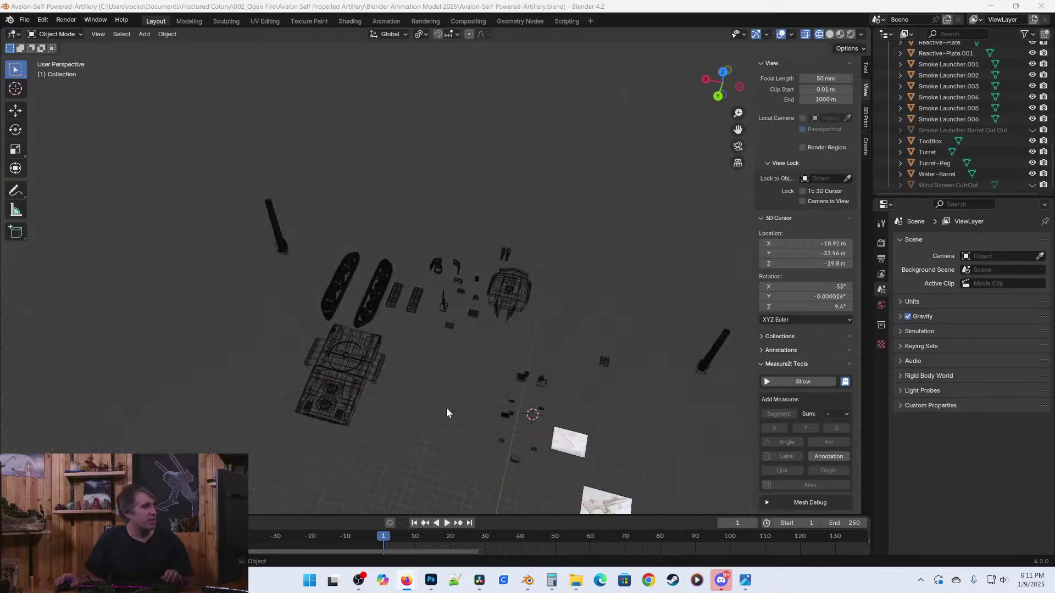
Select the turret among the laid-out parts and move it in top view onto the tank hull.
scroll(456, 344, "up", 3)
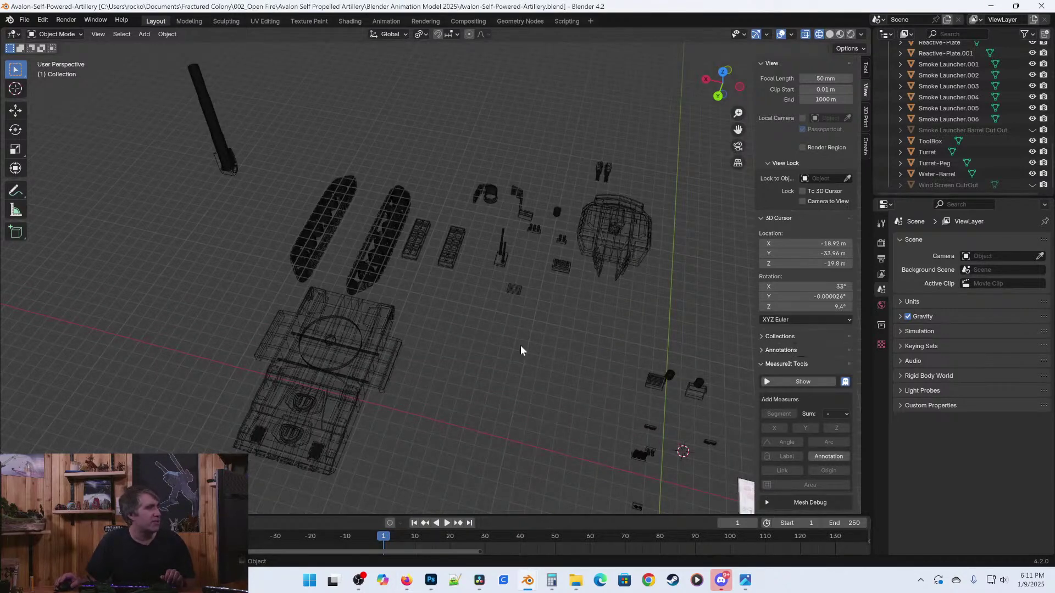
middle_click_drag(576, 306, 403, 287)
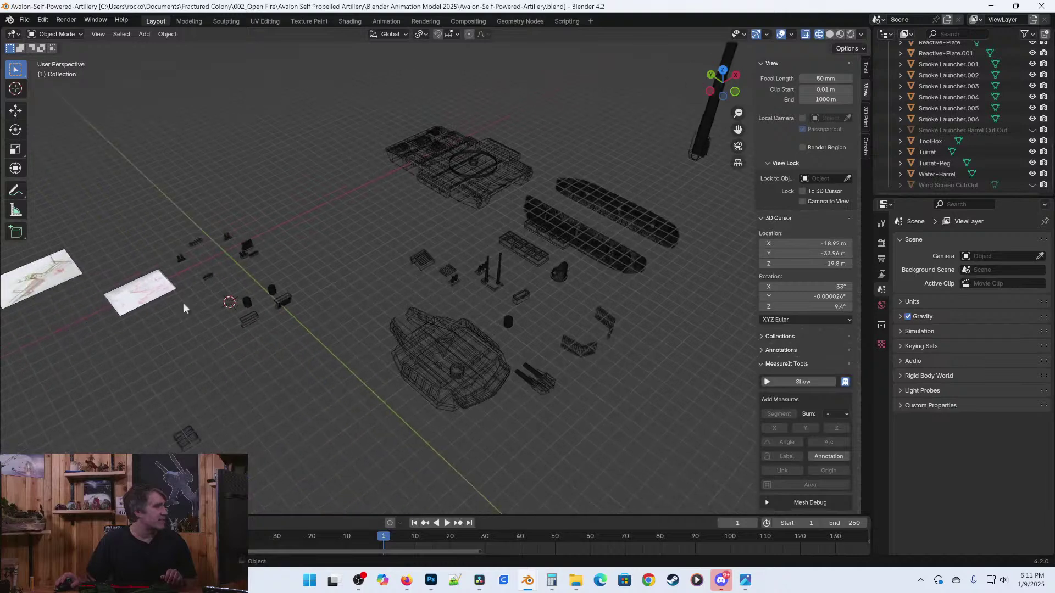
middle_click_drag(207, 279, 341, 243)
middle_click_drag(493, 220, 499, 281, "shift")
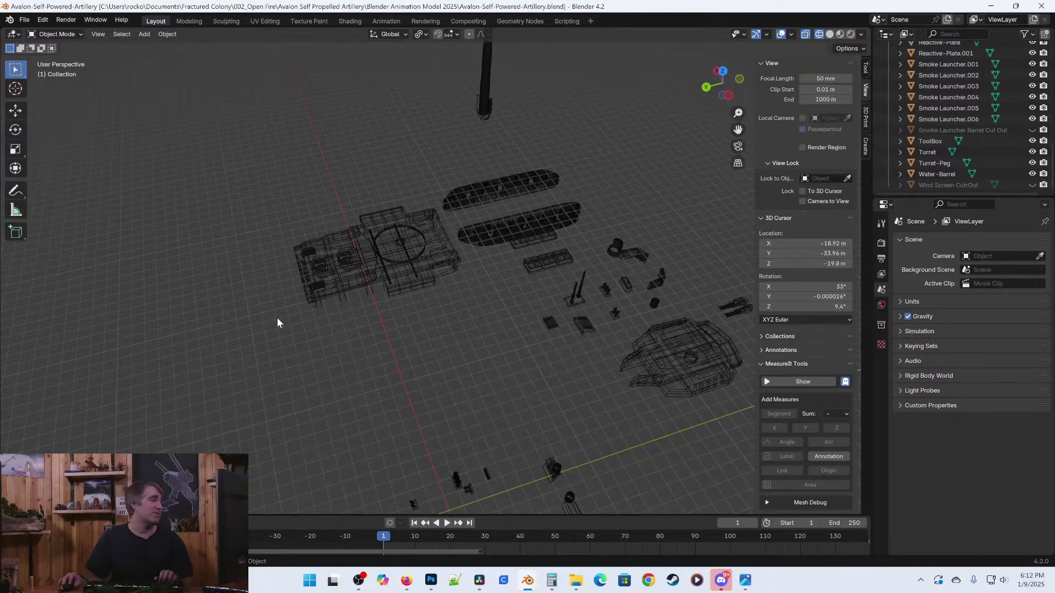
scroll(440, 321, "up", 2)
left_click(432, 300)
middle_click_drag(423, 356, 524, 259)
left_click(685, 282)
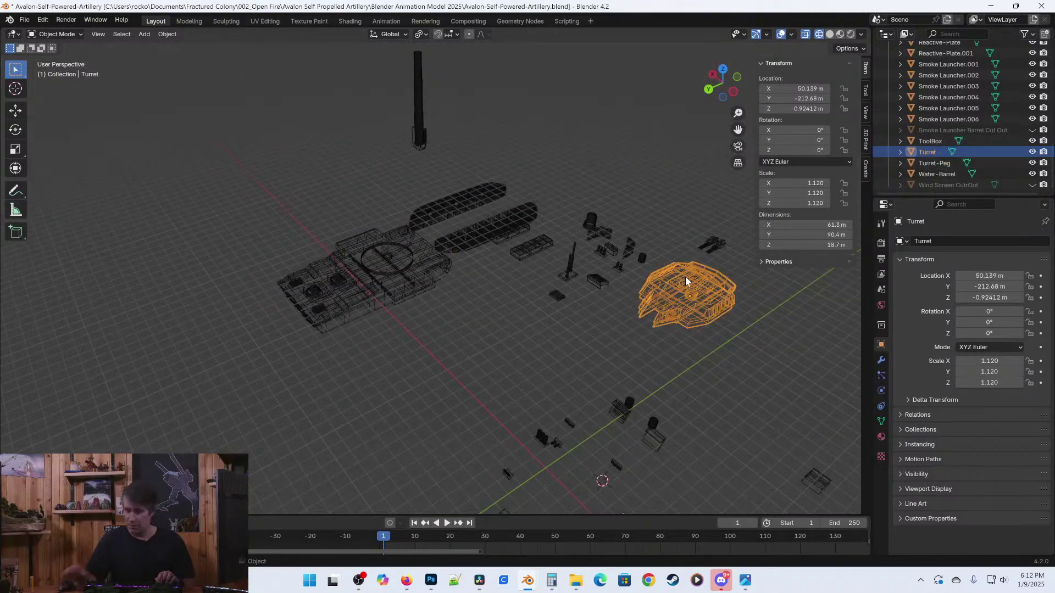
key("KP_7")
middle_click_drag(443, 340, 450, 344, "shift")
key("g")
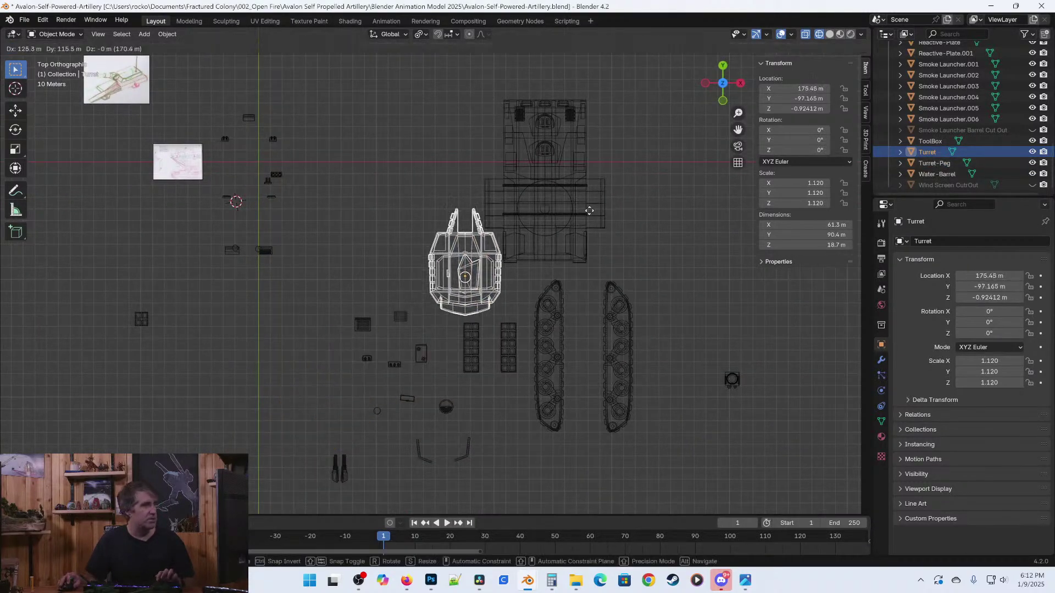
left_click(652, 155)
Select the hull and set its origin to the center of mass (volume).
scroll(599, 190, "up", 4)
middle_click_drag(563, 208, 305, 316, "shift")
scroll(310, 340, "up", 4)
middle_click_drag(378, 272, 443, 305, "shift")
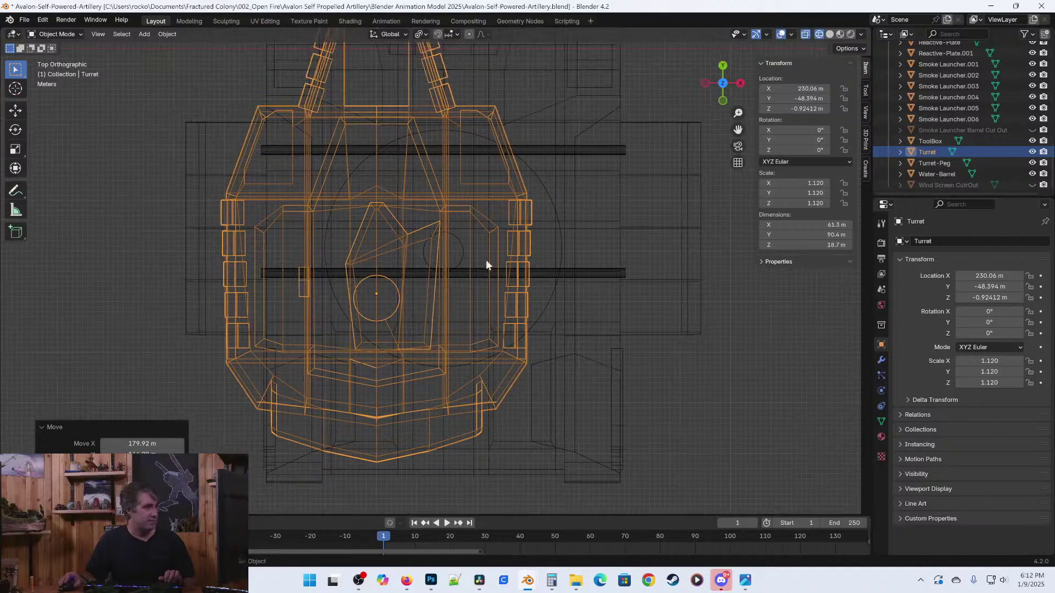
left_click(561, 205)
scroll(544, 231, "down", 7)
left_click(796, 89)
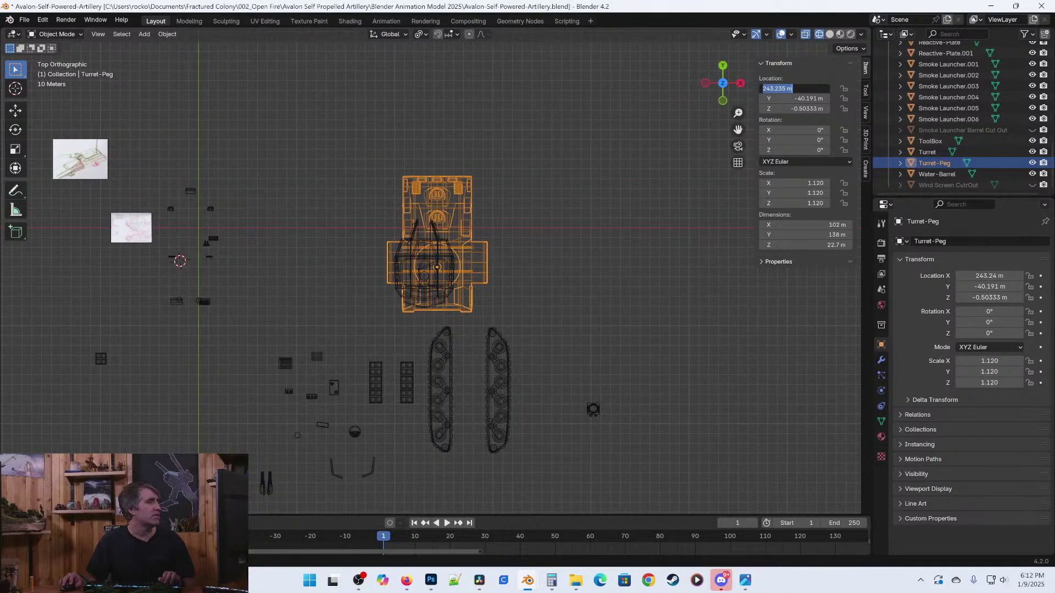
left_click(442, 200)
left_click(167, 34)
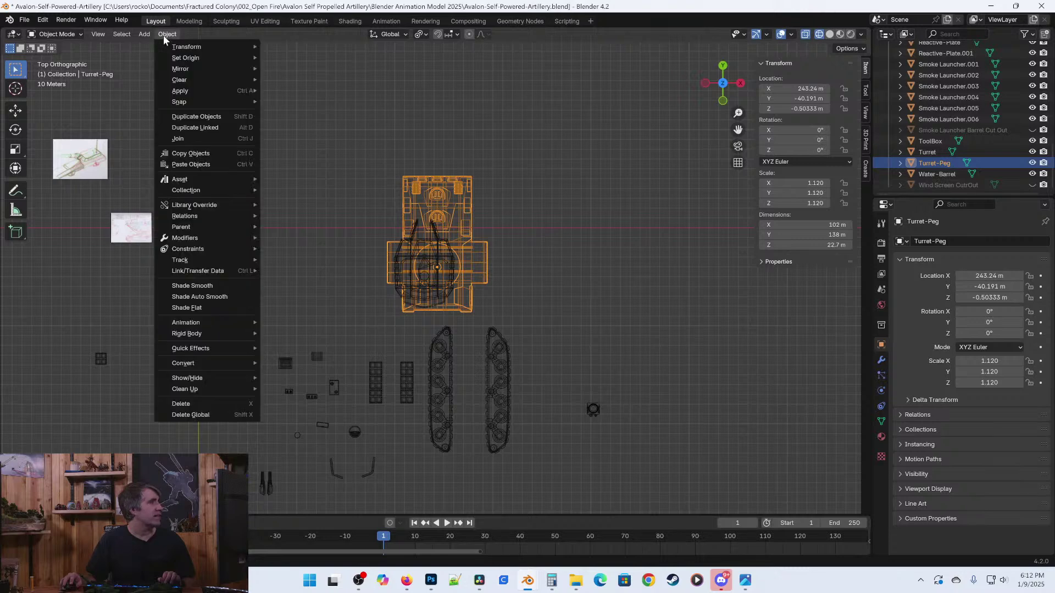
mouse_move(172, 57)
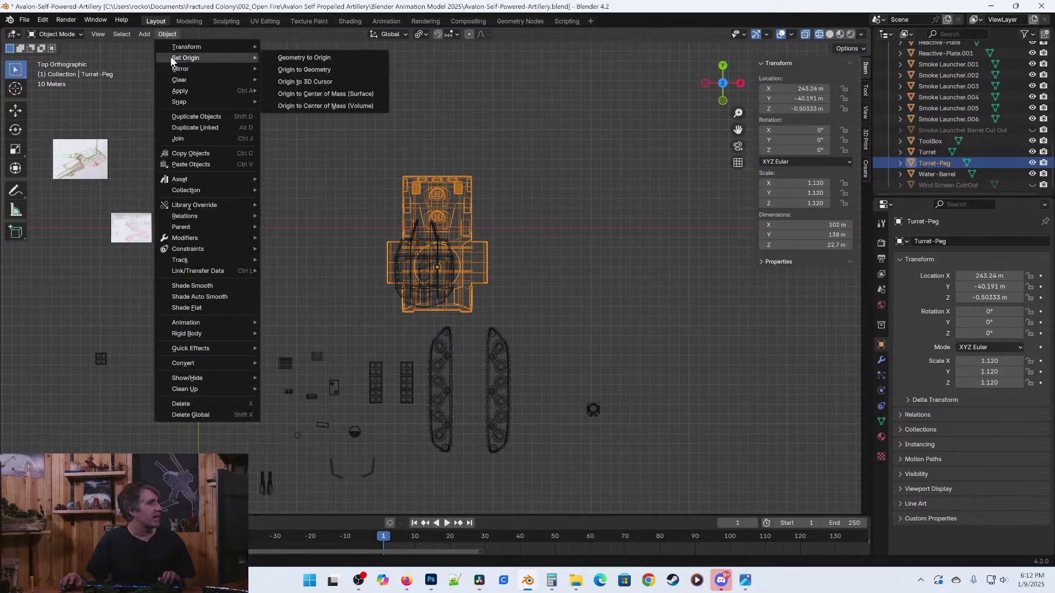
left_click(320, 106)
Set the hull's X location to 240 m.
scroll(577, 198, "up", 4)
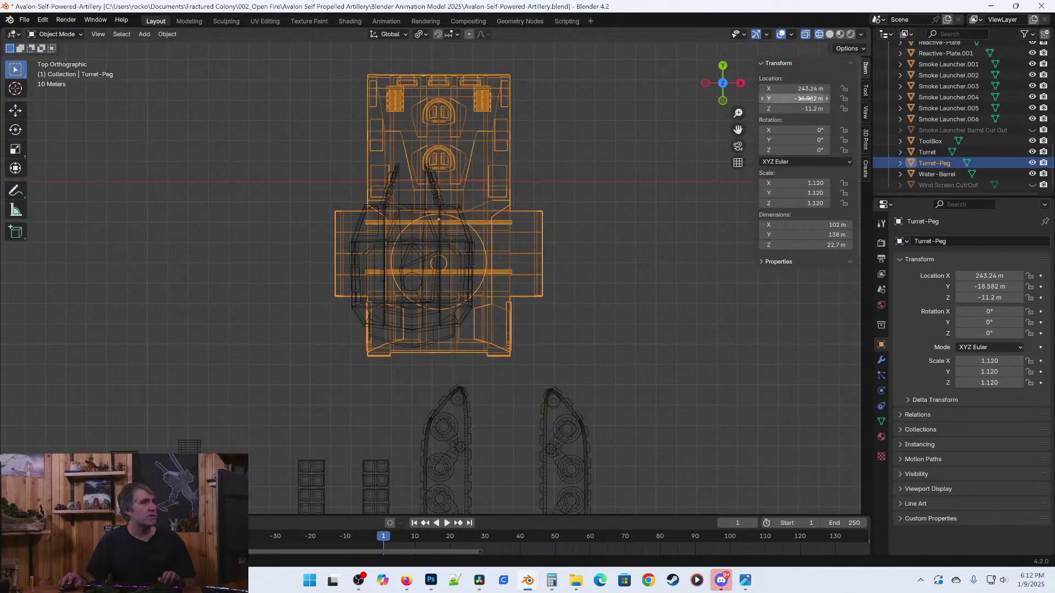
double_click(797, 88)
type("240")
key("Return")
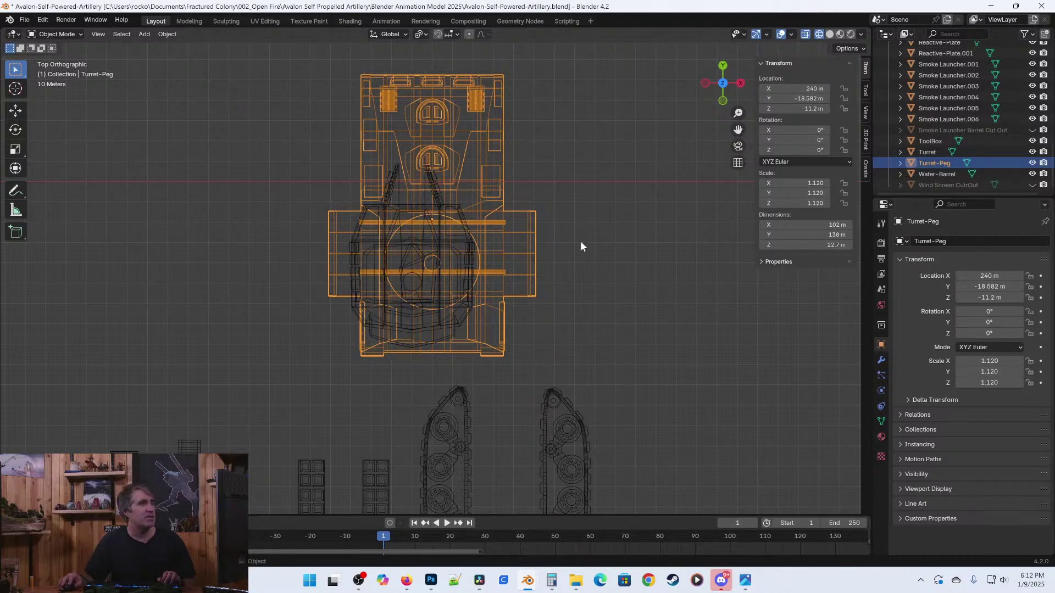
Select the turret on the hull and set its X location to 240 m.
left_click(423, 235)
key("KP_Decimal")
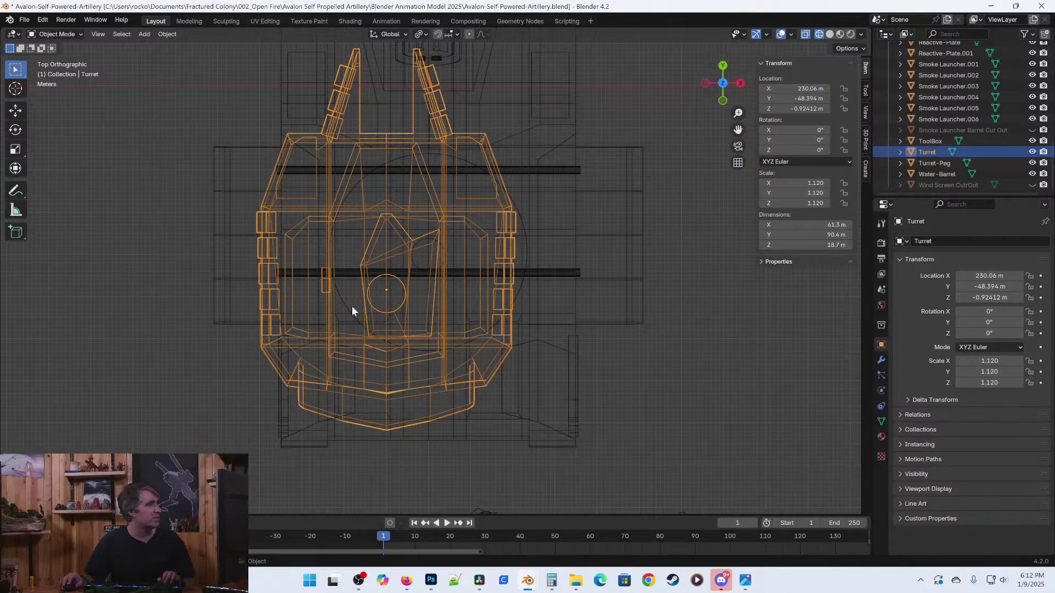
left_click(808, 89)
type("240")
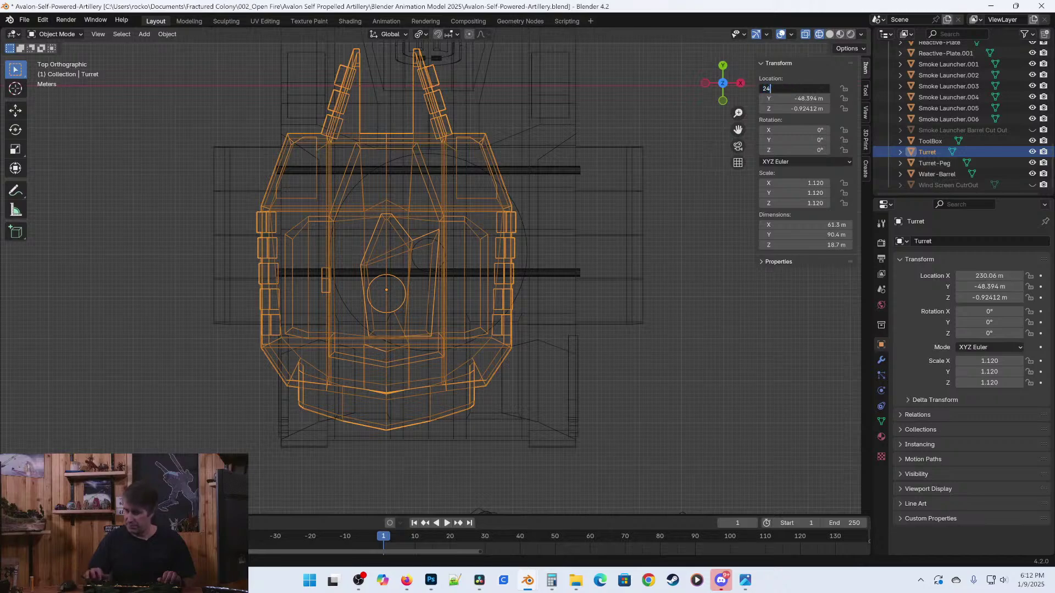
key("Return")
Move the turret about 9.35 m along Y toward the hull's peg and check the fit in solid shading.
middle_click_drag(315, 209, 486, 367)
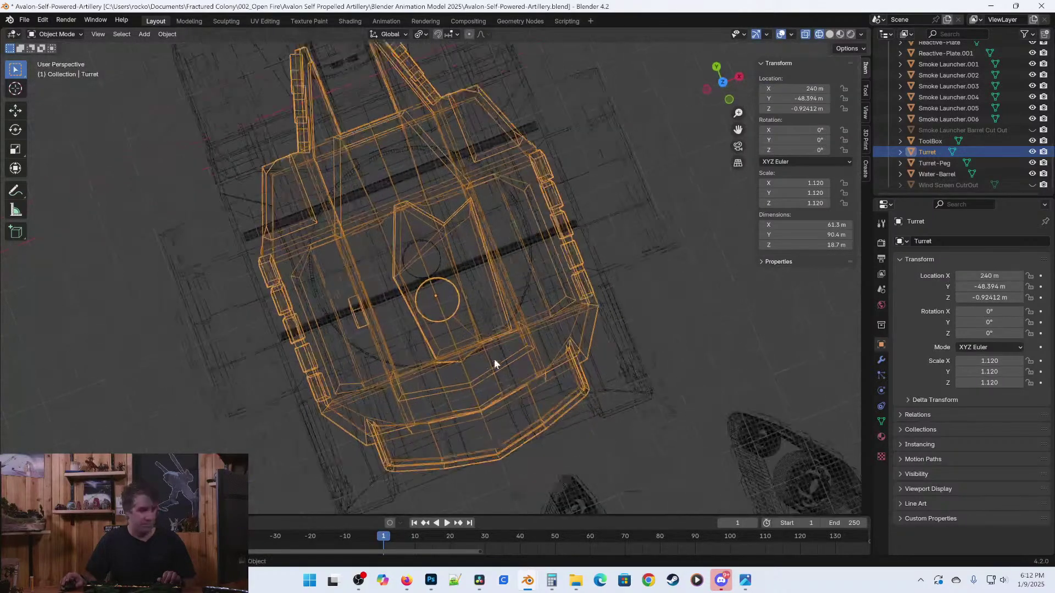
key("g")
key("y")
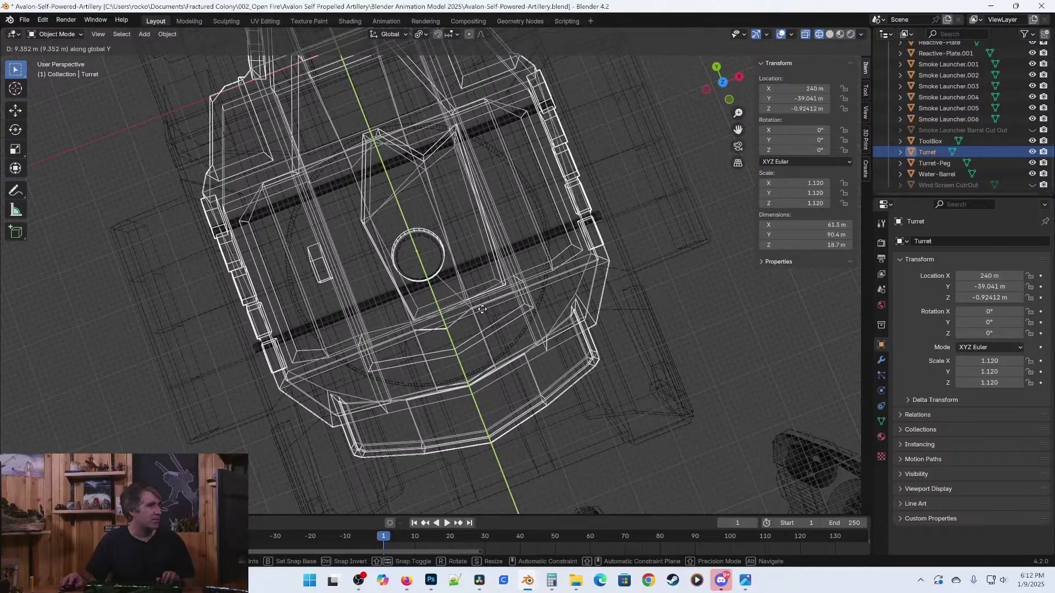
left_click(482, 309)
middle_click_drag(380, 359, 470, 249)
key("z")
left_click(566, 242)
middle_click_drag(321, 273, 513, 326)
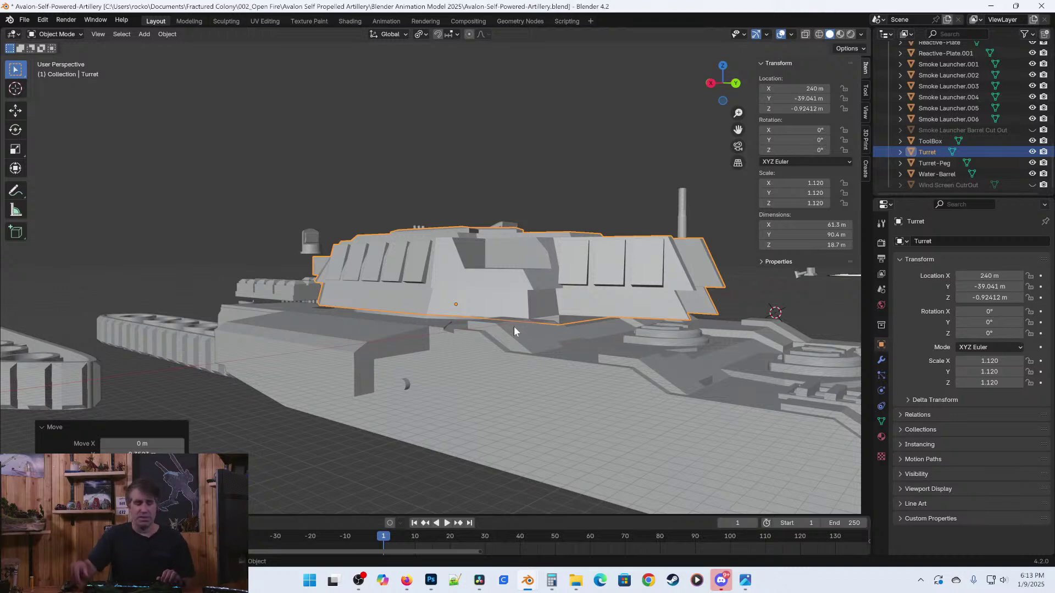
Return to wireframe in top view and nudge the turret along Y to about -39.13 m, centring its round socket on the peg.
key("KP_7")
key("z")
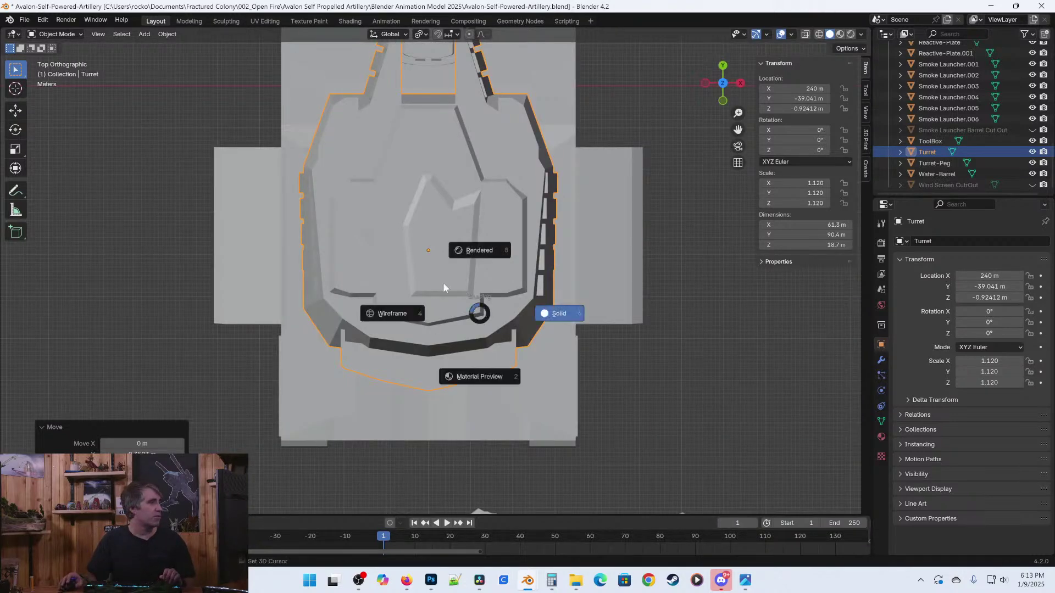
left_click(383, 297)
middle_click_drag(397, 239, 401, 272, "shift")
scroll(436, 301, "up", 5)
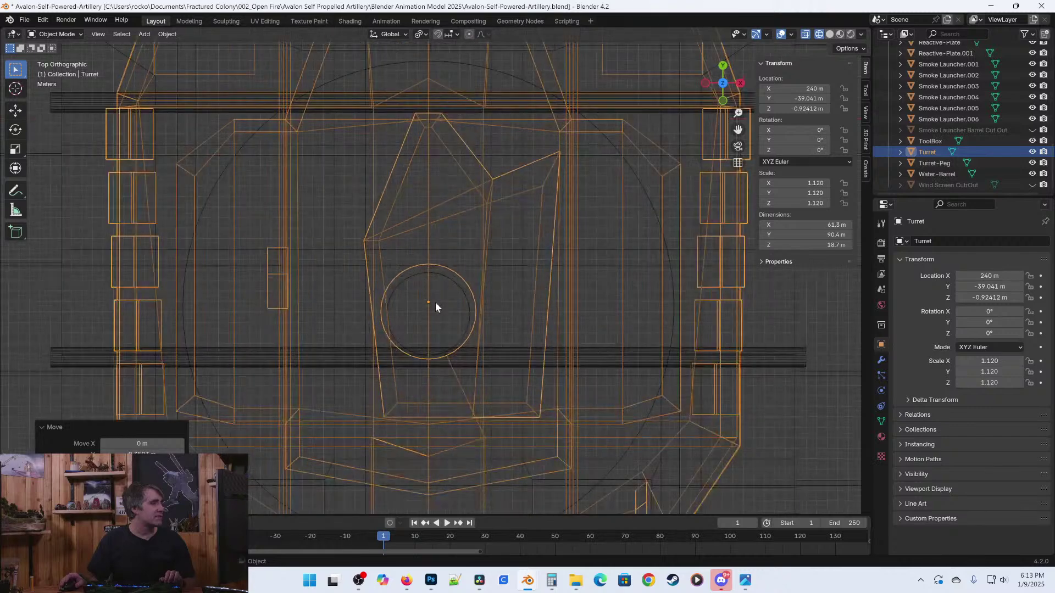
scroll(440, 306, "down", 1)
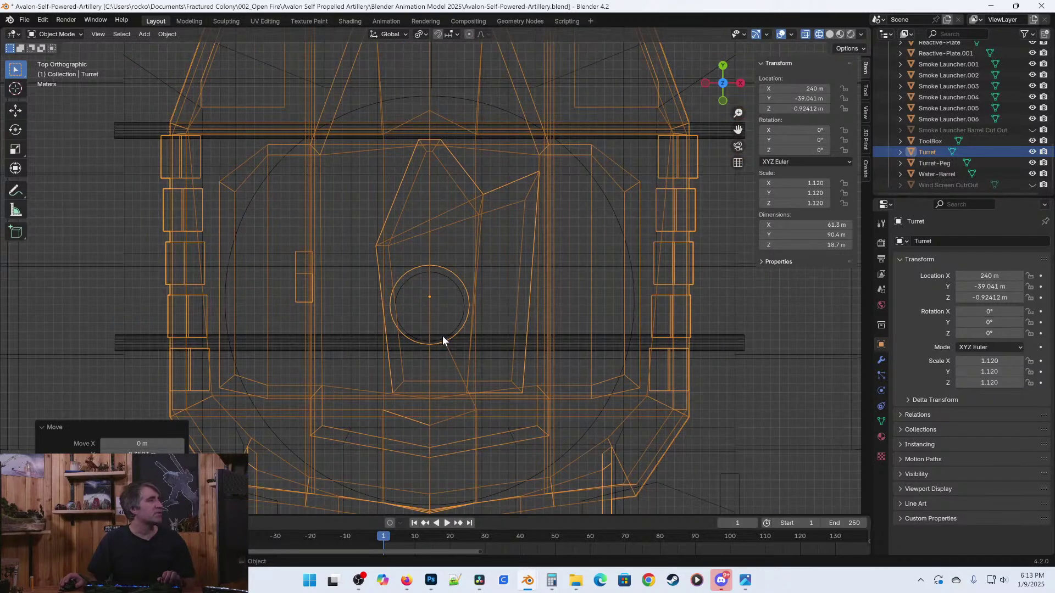
middle_click_drag(489, 253, 495, 301, "shift")
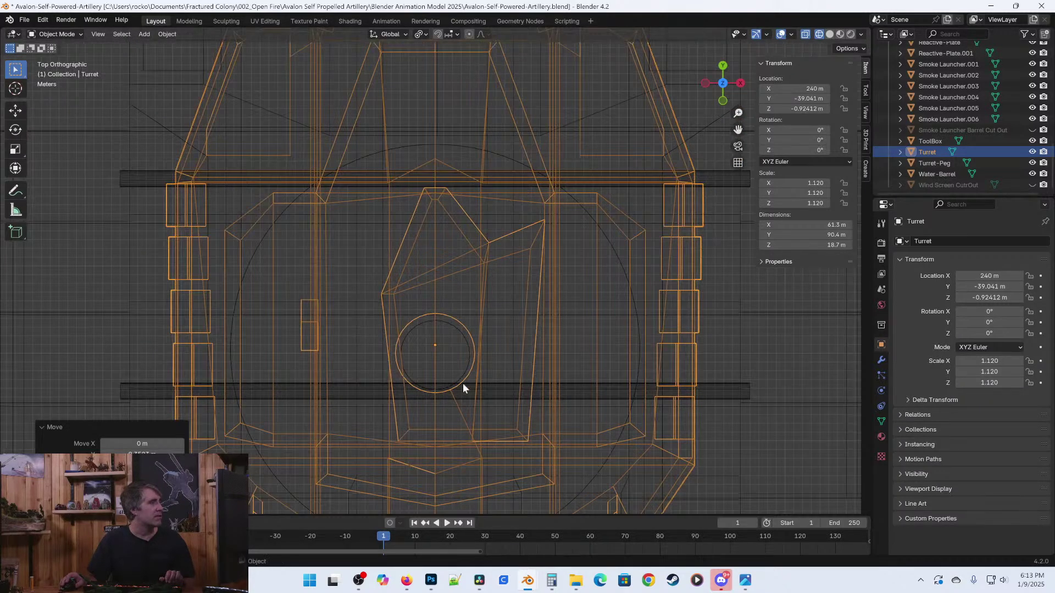
scroll(463, 384, "up", 2)
middle_click_drag(509, 418, 552, 308, "shift")
scroll(520, 366, "up", 1)
key("g")
key("y")
left_click(528, 367)
Rotate the upright gun barrel Cylinder.003 to horizontal in side view, with its X rotation set to 90°.
scroll(526, 366, "down", 7)
scroll(531, 376, "down", 3)
middle_click_drag(536, 388, 633, 315)
left_click(496, 218)
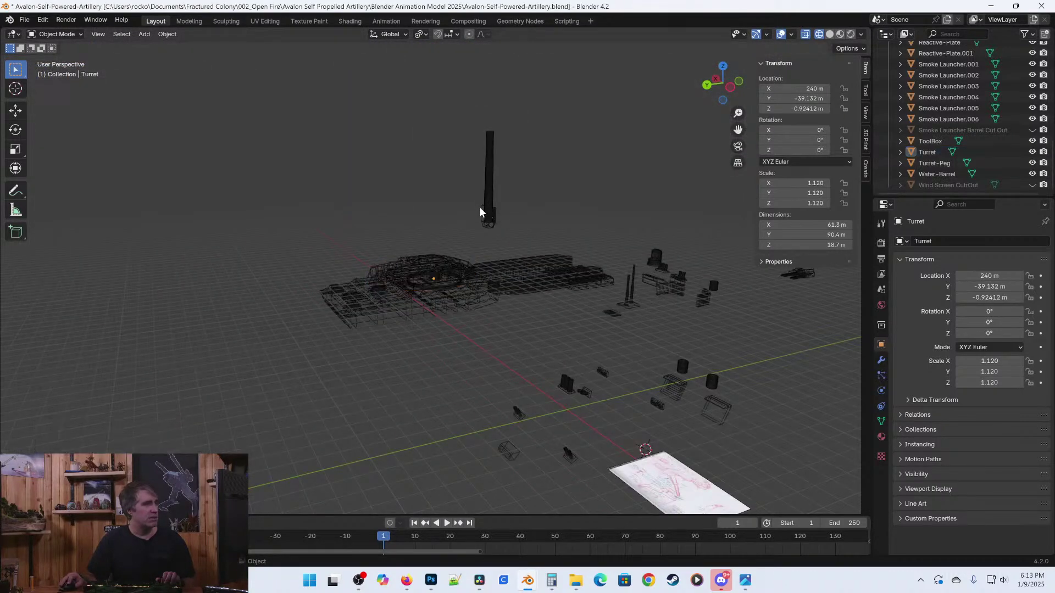
left_click(486, 211)
key("KP_1")
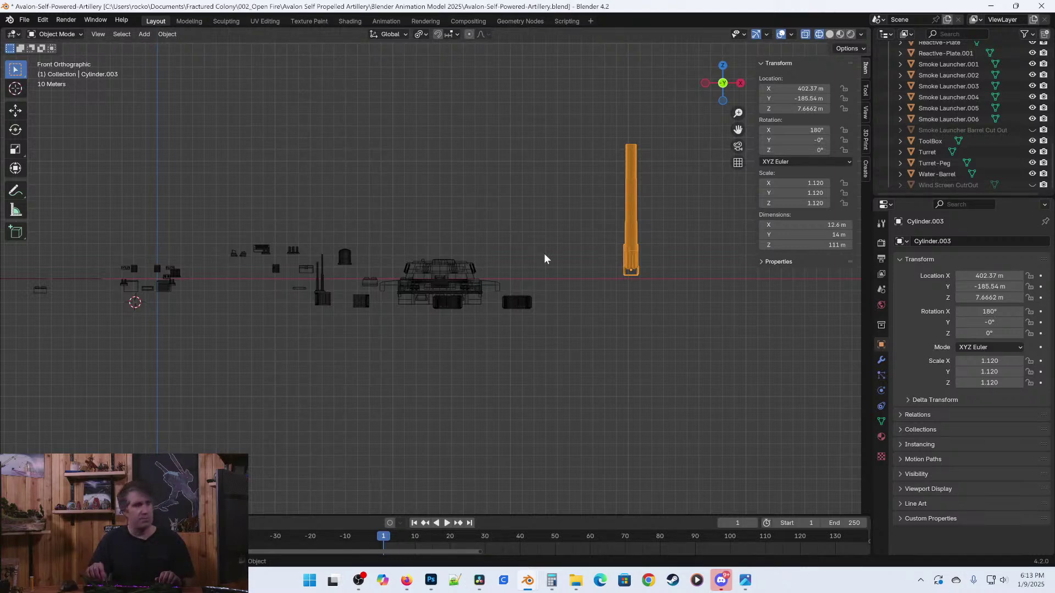
key("KP_3")
scroll(563, 346, "up", 3)
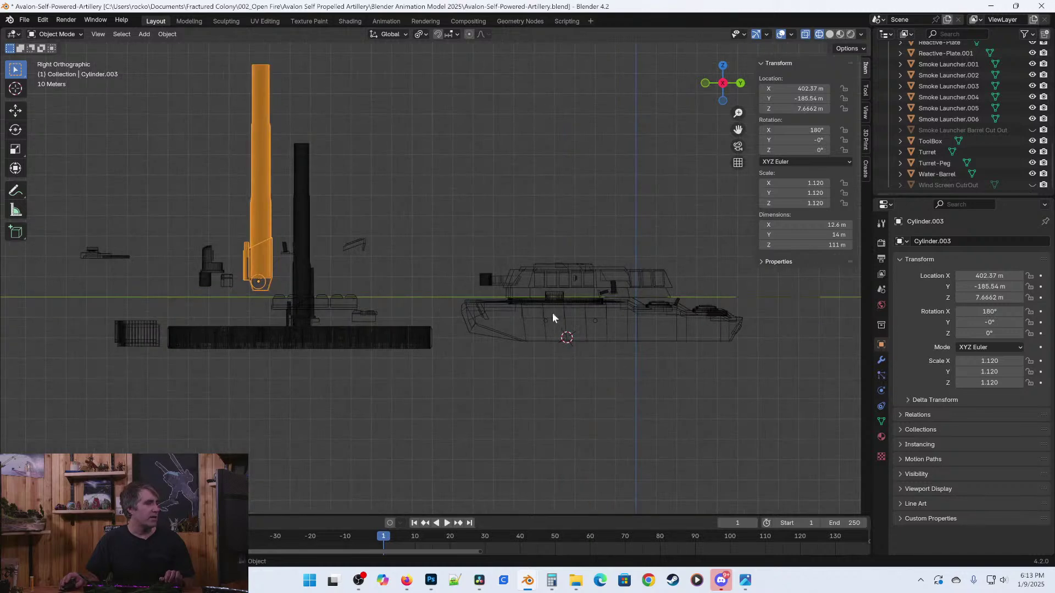
key("r")
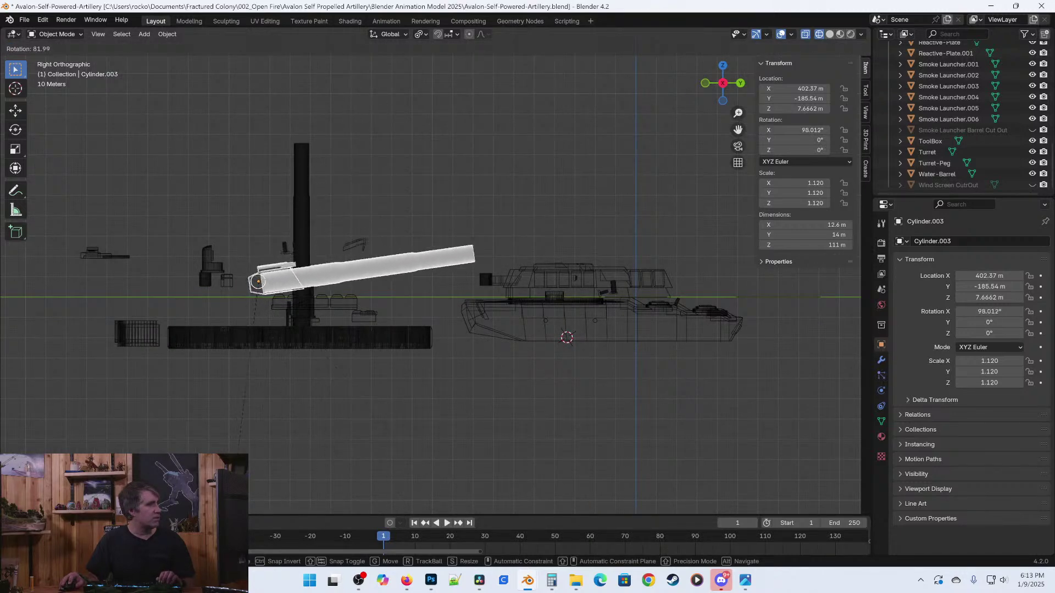
key("Return")
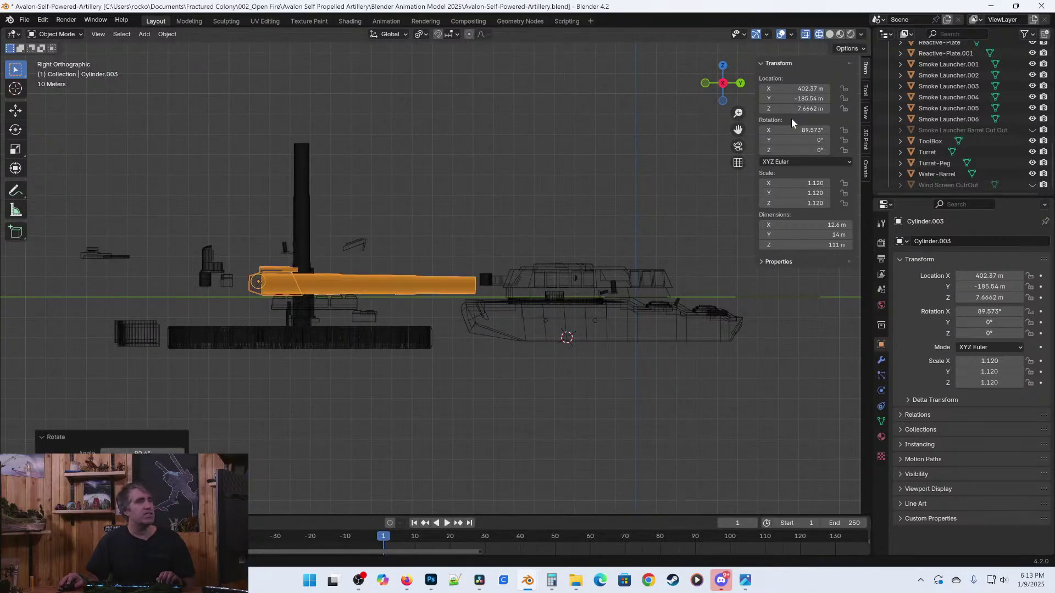
left_click(792, 129)
type("90")
key("Return")
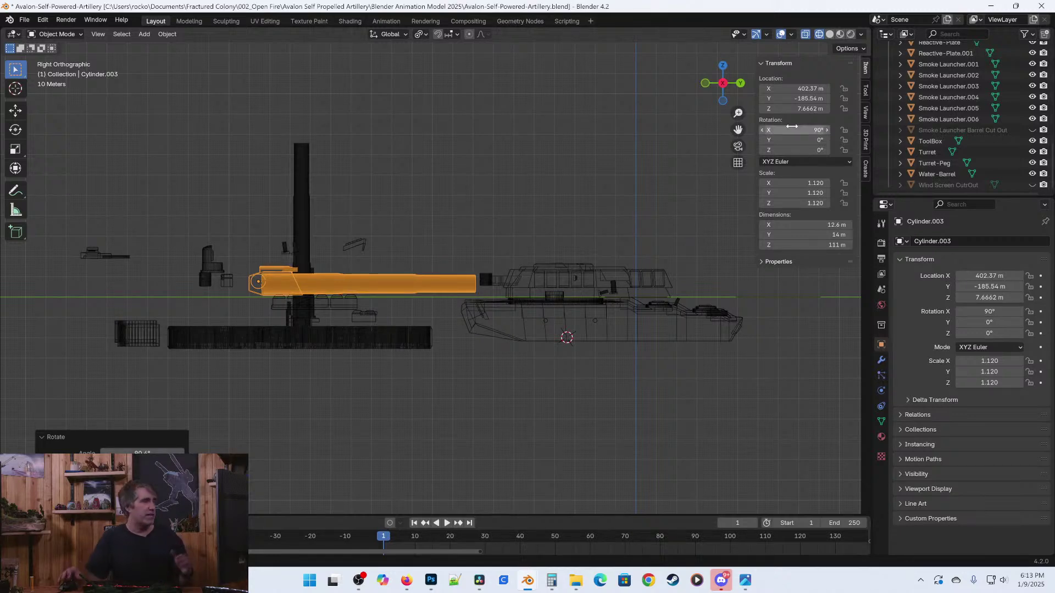
Move the gun barrel in top view between the turret's front arms, at about X 240.09 m and Y 1.48 m.
key("KP_7")
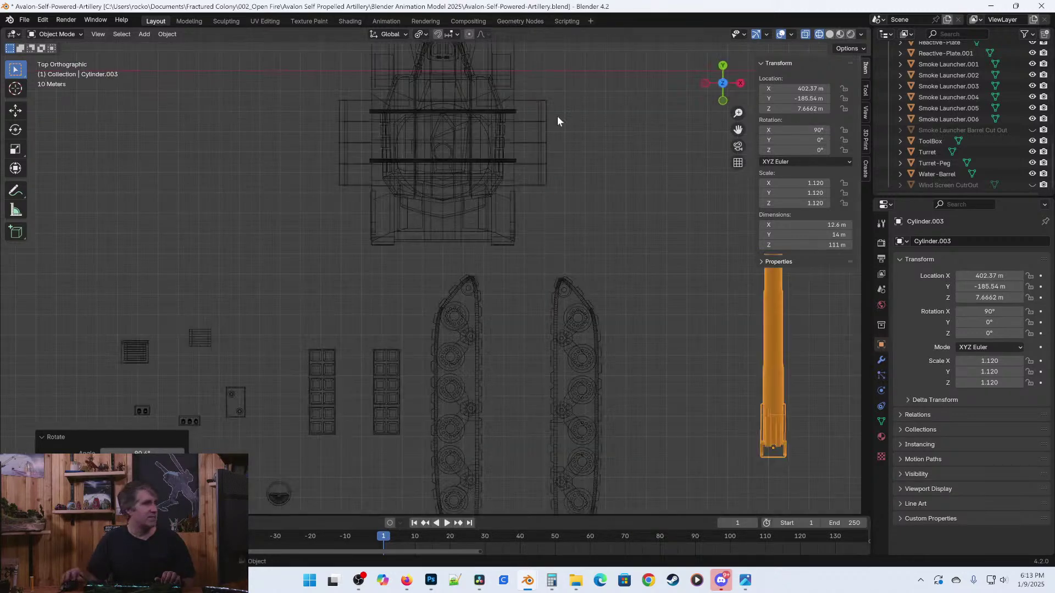
key("g")
left_click(444, 239)
scroll(445, 239, "up", 3)
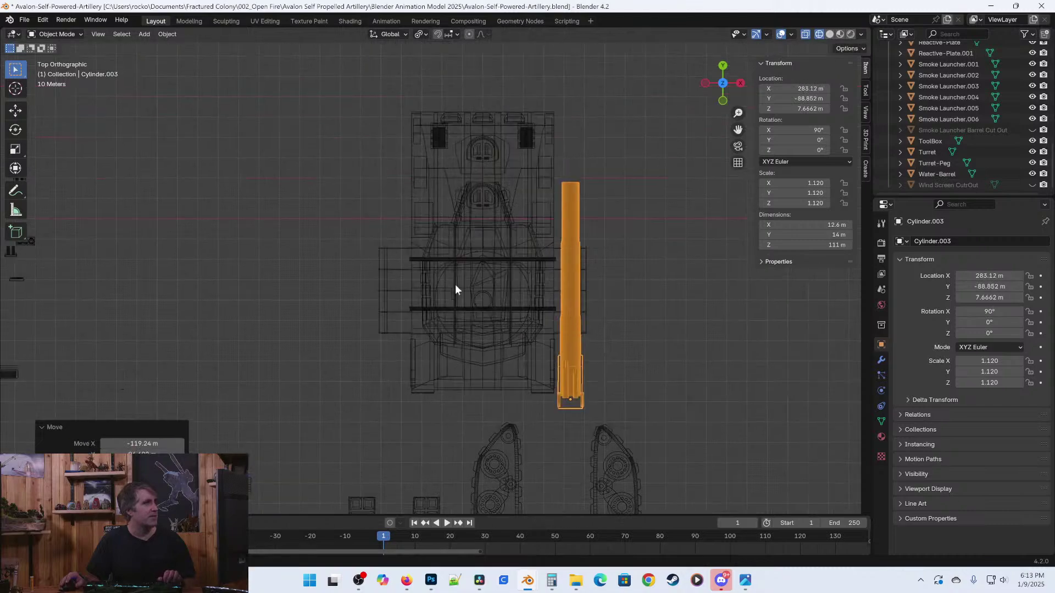
key("g")
left_click(427, 99)
scroll(546, 228, "up", 5)
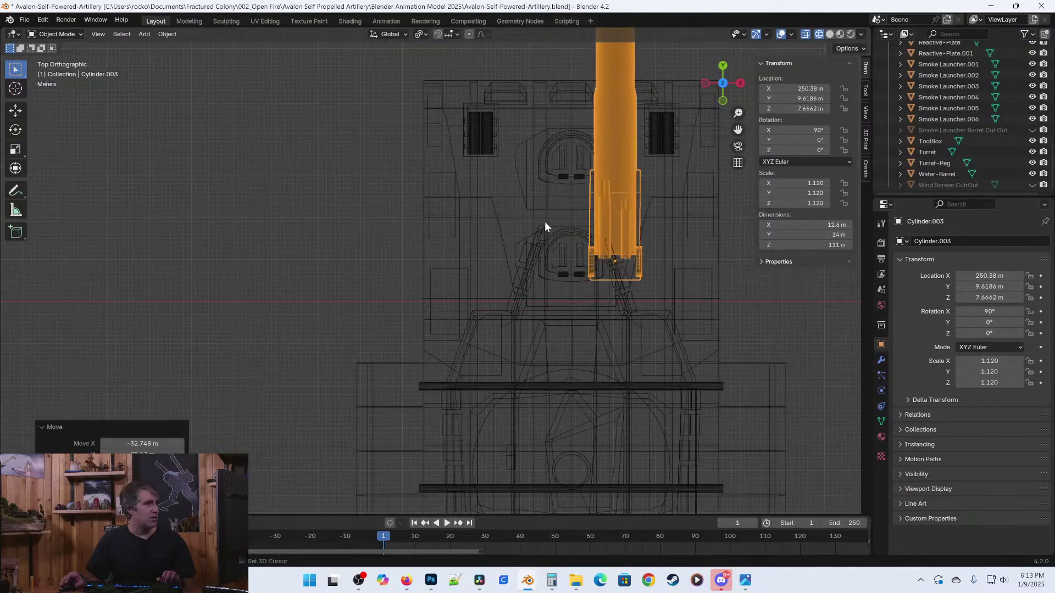
key("g")
left_click(426, 321)
Show the model in solid shading and raise the gun barrel along Z to about 9.70 m.
mouse_move(426, 320)
middle_mouse_down()
mouse_move(506, 355)
mouse_move(658, 305)
mouse_move(436, 311)
mouse_move(484, 223)
mouse_move(553, 223)
mouse_move(430, 255)
mouse_move(371, 321)
mouse_move(390, 371)
mouse_move(486, 434)
mouse_move(384, 416)
mouse_move(519, 374)
mouse_move(413, 424)
mouse_move(532, 305)
mouse_move(539, 260)
mouse_move(554, 295)
mouse_move(419, 326)
middle_mouse_up()
key("shift+z")
key("g")
key("z")
left_click(430, 391)
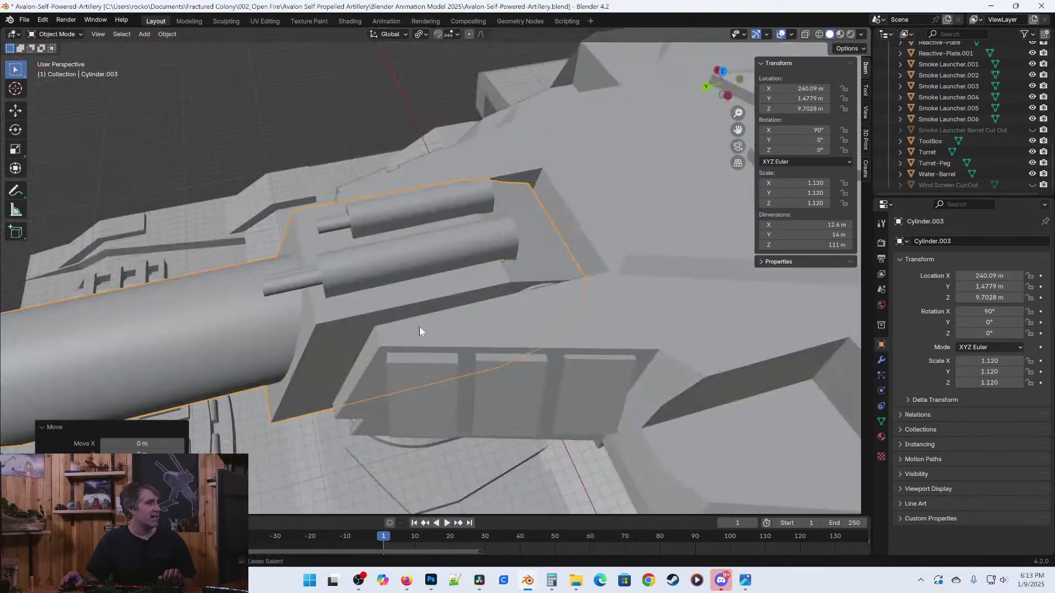
Save the Blender file and look over the hull, turret and gun barrel together.
key("ctrl+s")
key("ctrl+a")
key("Escape")
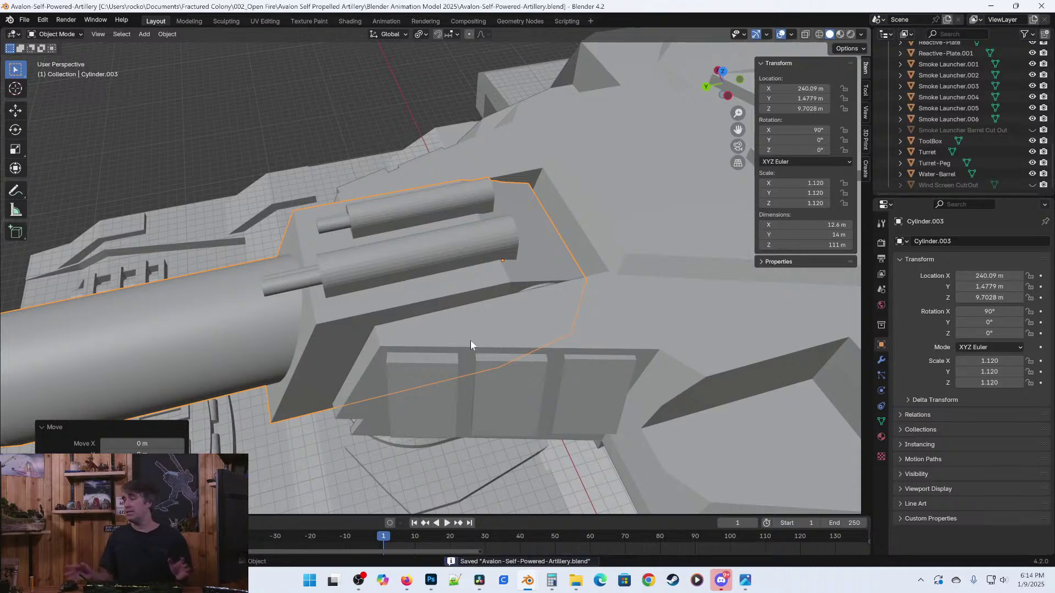
scroll(470, 340, "down", 4)
middle_click_drag(427, 347, 483, 298)
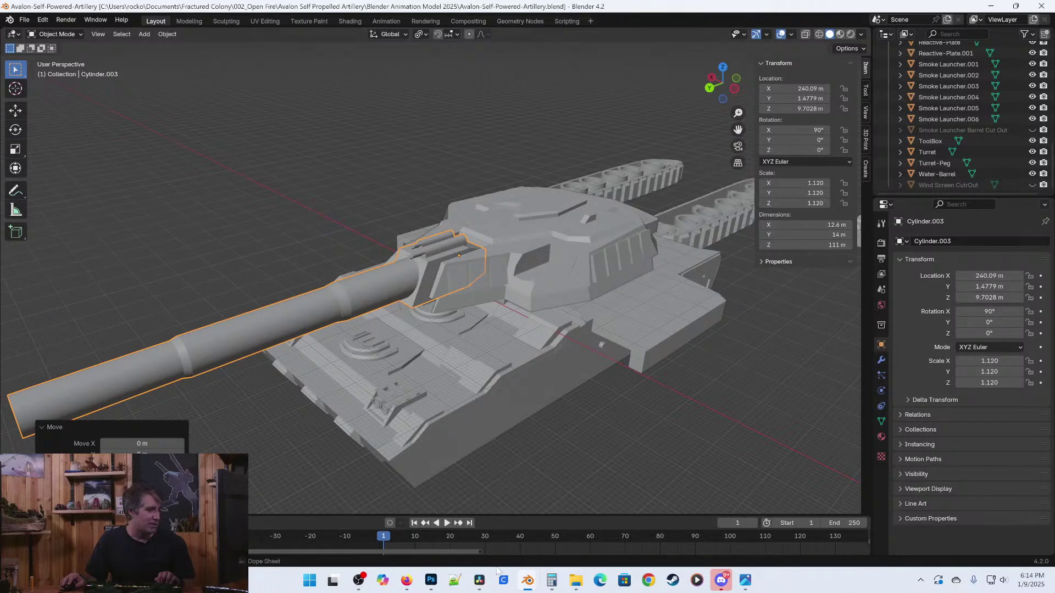
Switch to DaVinci Resolve and open the Fractured-Colony-Open-Fire-Intro timeline on the Edit page.
left_click(478, 584)
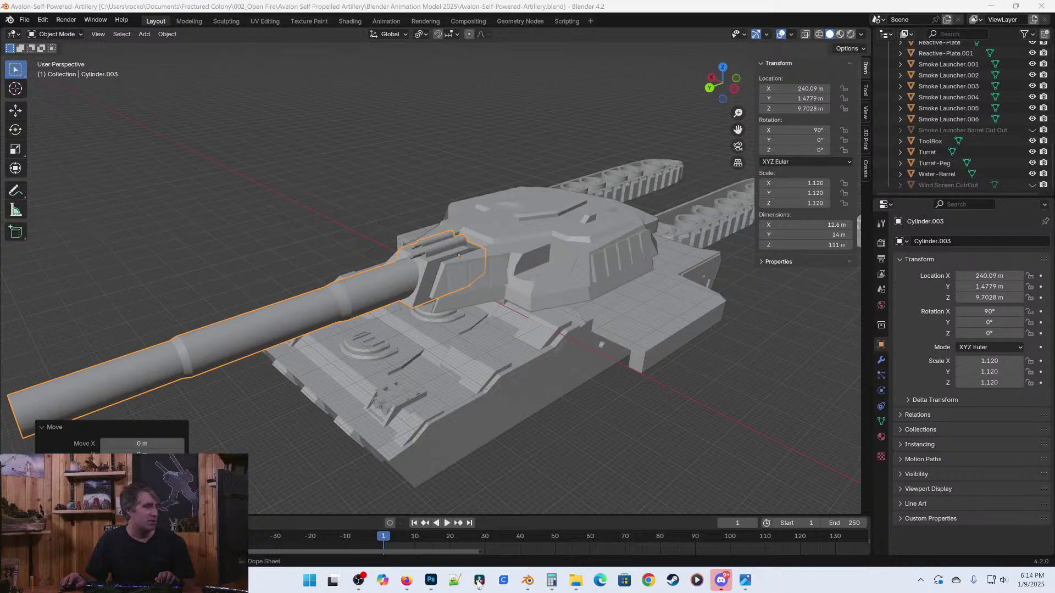
left_click(481, 582)
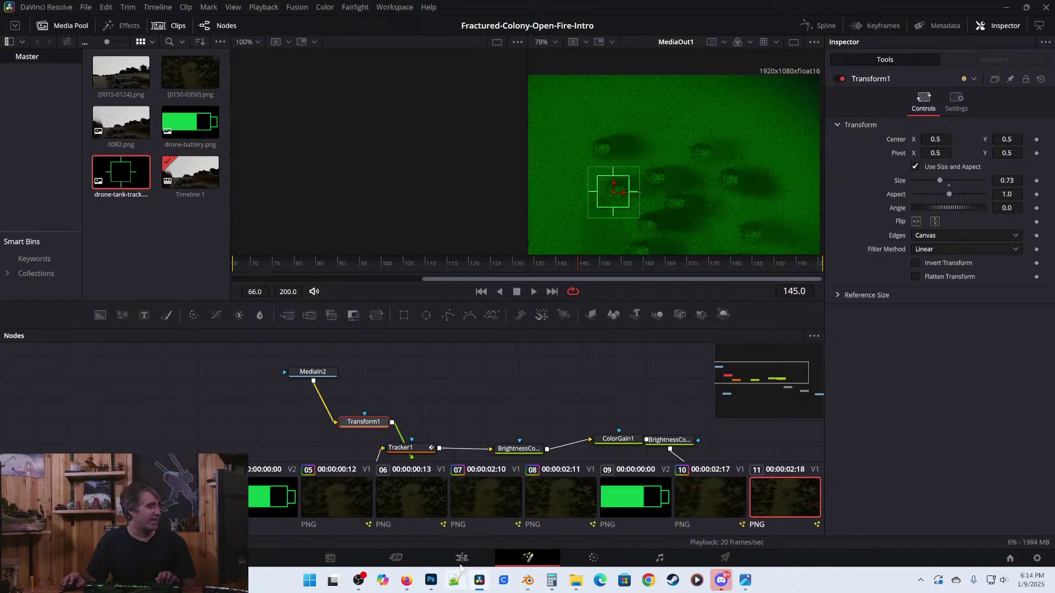
left_click(461, 558)
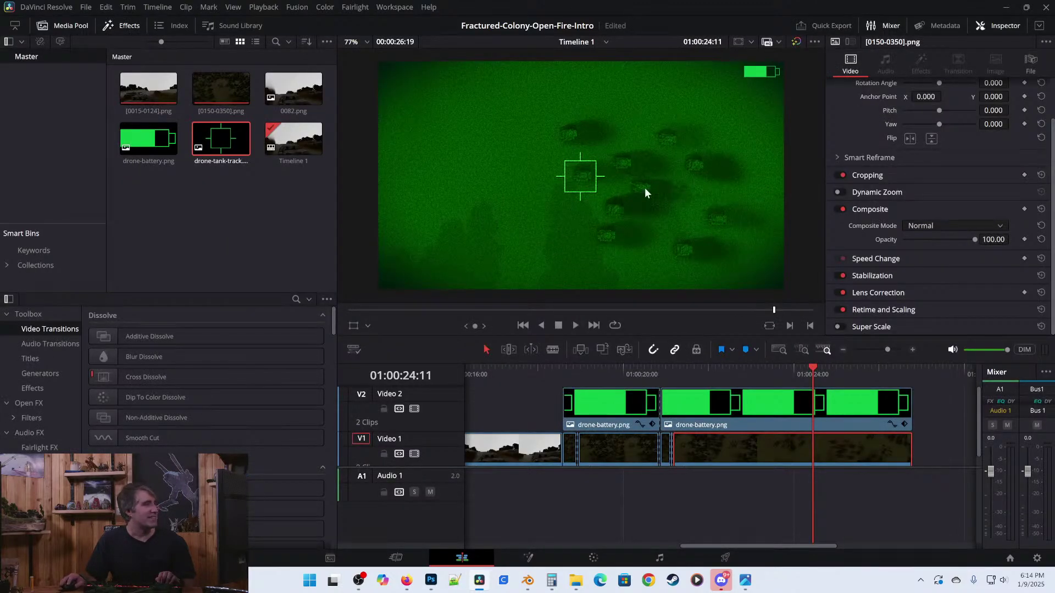
Review the green drone shots on the timeline, scrubbing between about 01:00:16:04 and 01:00:24:19 and examining the cut near 01:00:20:20.
scroll(634, 202, "up", 1)
mouse_move(813, 368)
left_mouse_down()
mouse_move(727, 362)
mouse_move(744, 361)
mouse_move(776, 363)
mouse_move(717, 380)
mouse_move(593, 388)
mouse_move(826, 383)
left_mouse_up()
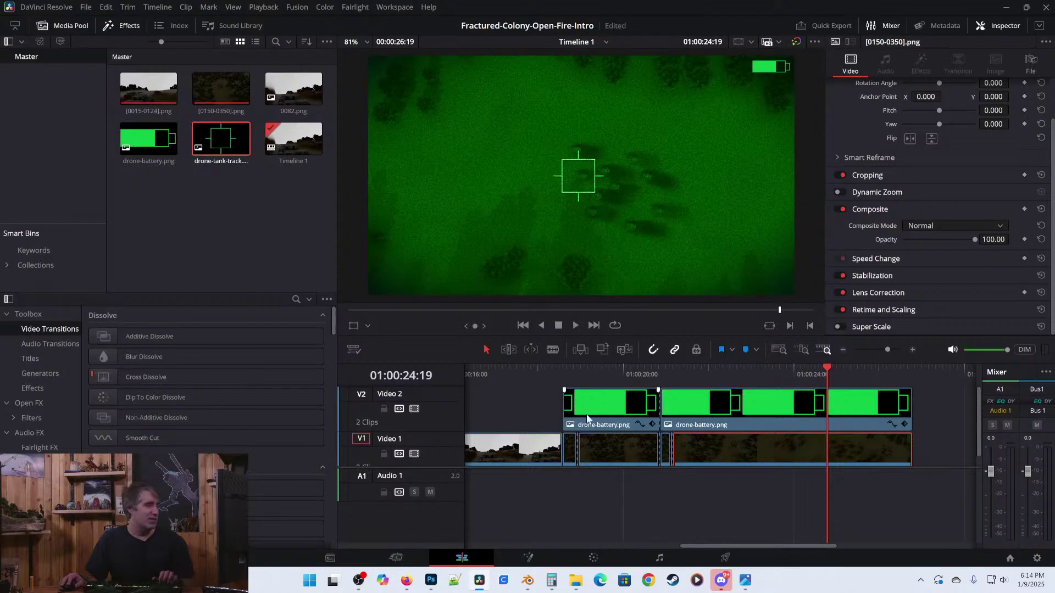
left_click_drag(566, 381, 690, 396)
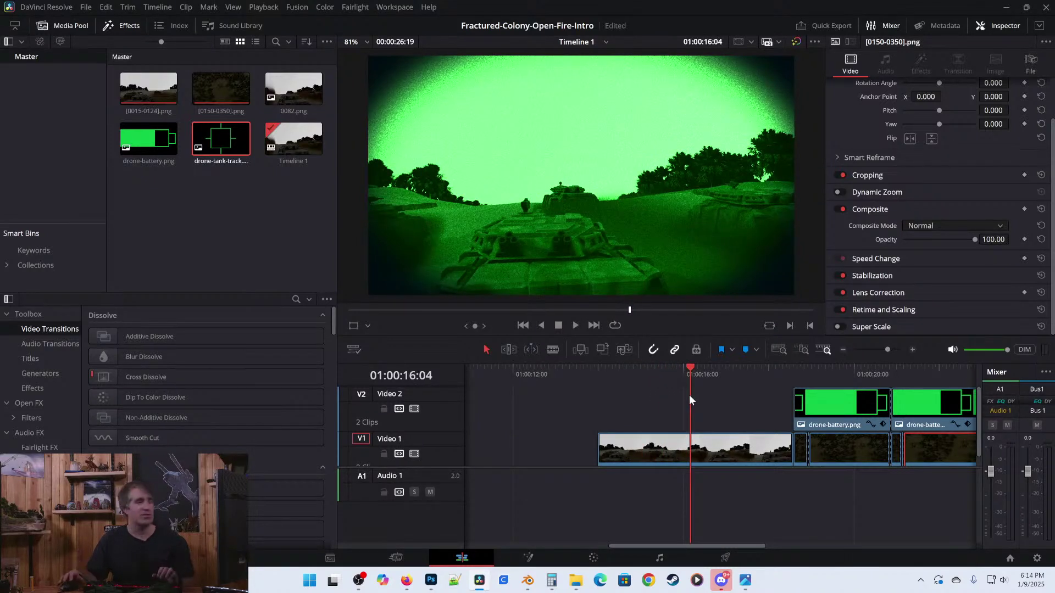
left_click_drag(690, 371, 886, 370)
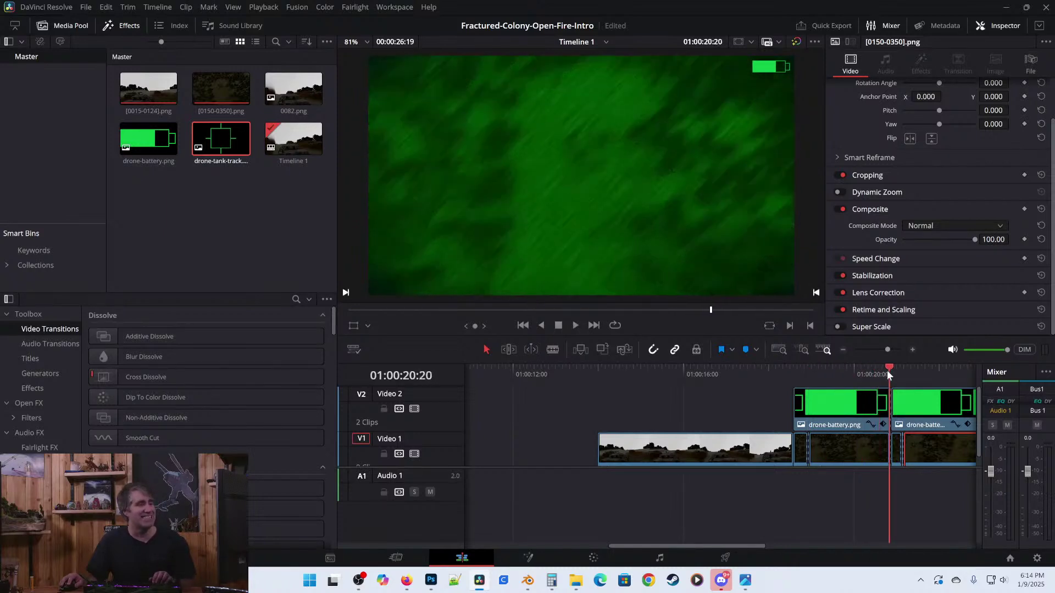
scroll(959, 407, "up", 5, "ctrl")
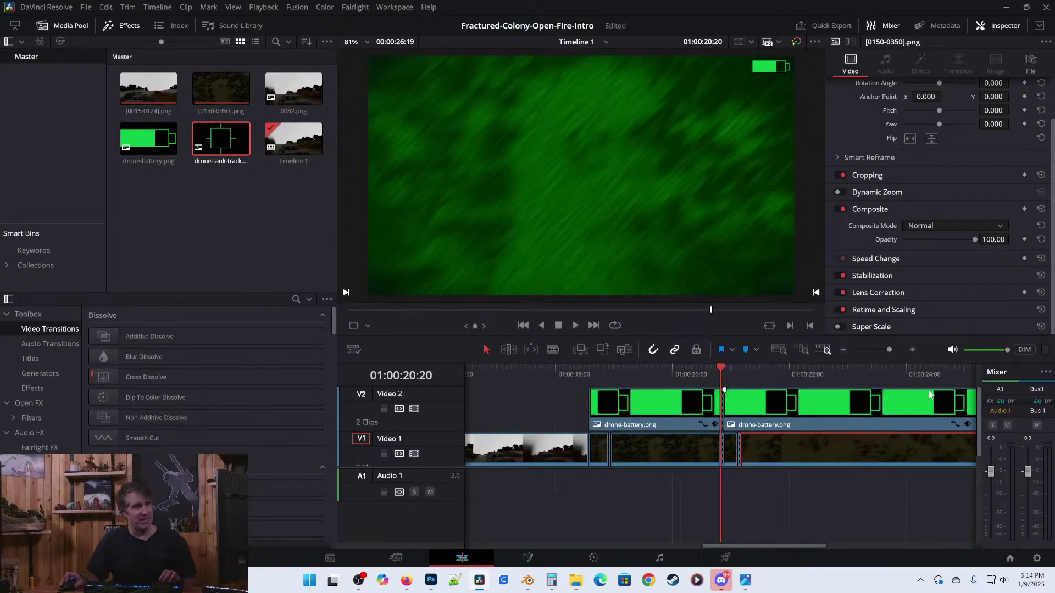
key("Right")
key("Left")
key("Right")
key("Left")
key("Right")
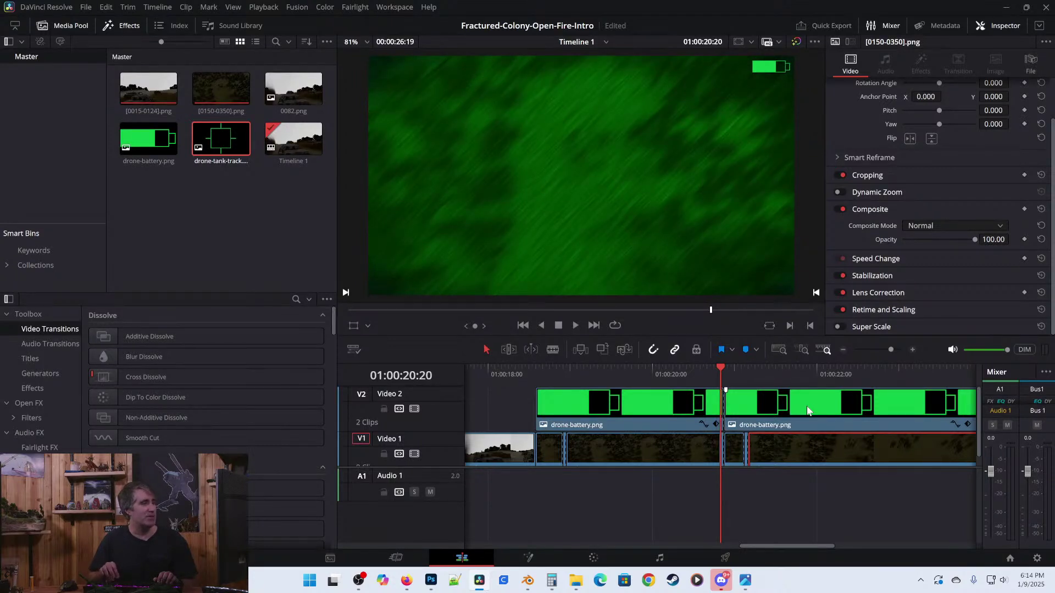
Switch to Blender, frame the track lying closest to the hull in front view, and rotate it upright by about -92° around Y.
left_click(1001, 7)
scroll(621, 250, "down", 5)
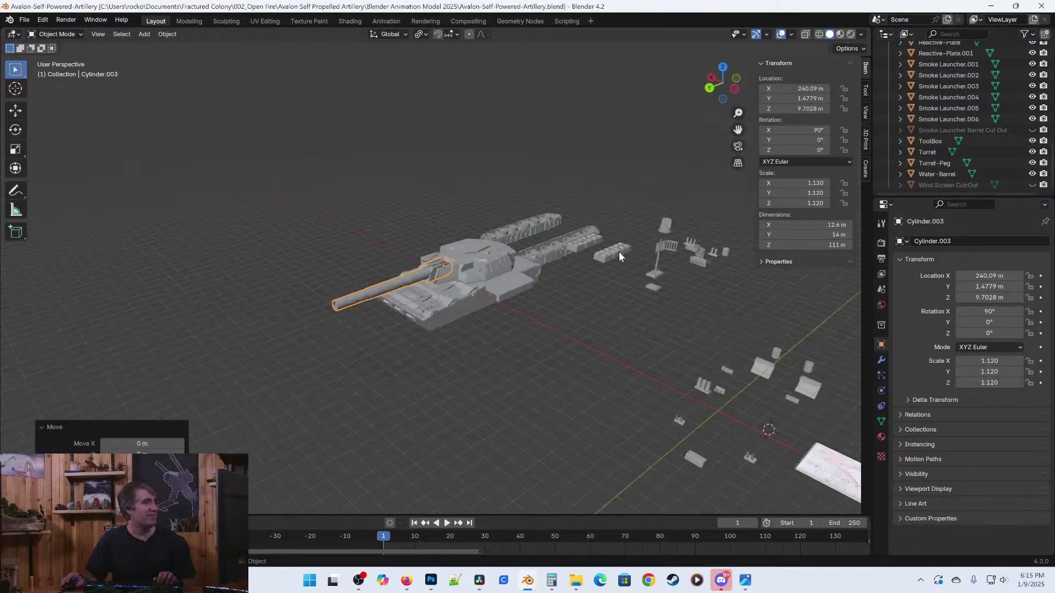
left_click(543, 243)
key("KP_1")
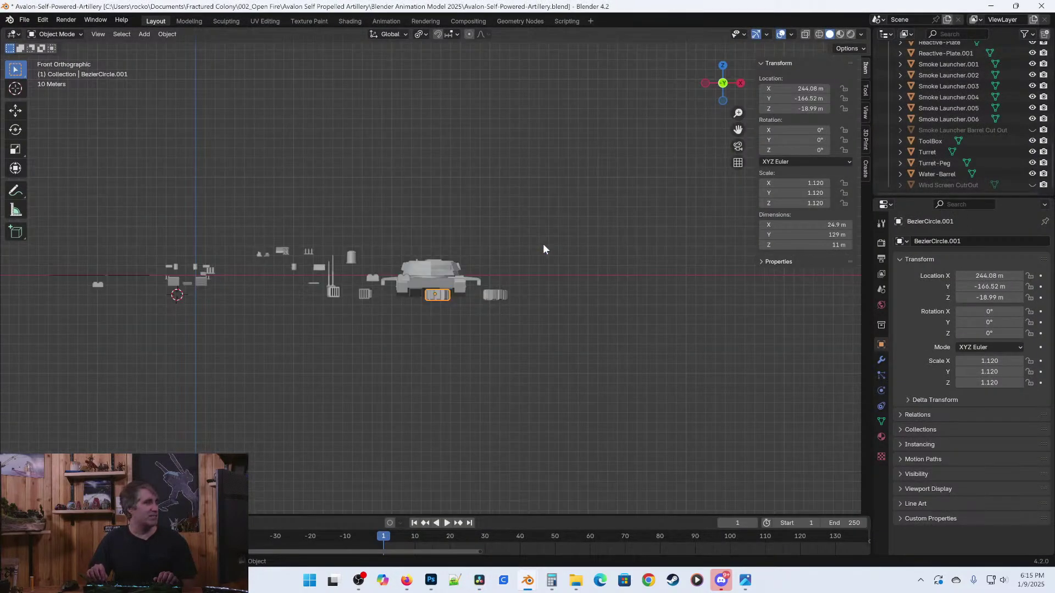
key("KP_Decimal")
key("z")
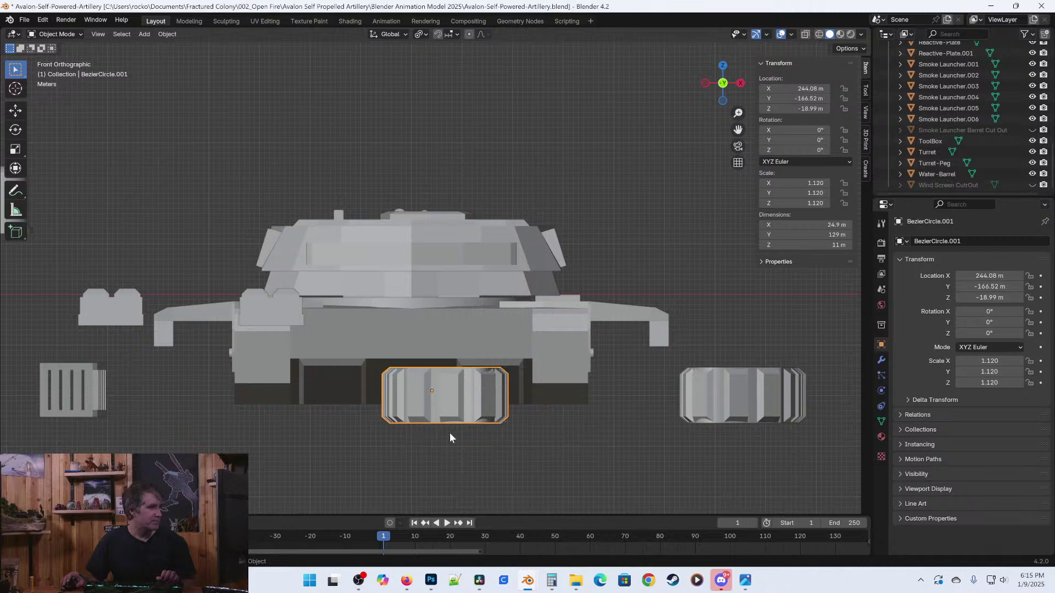
key("r")
left_click(549, 347)
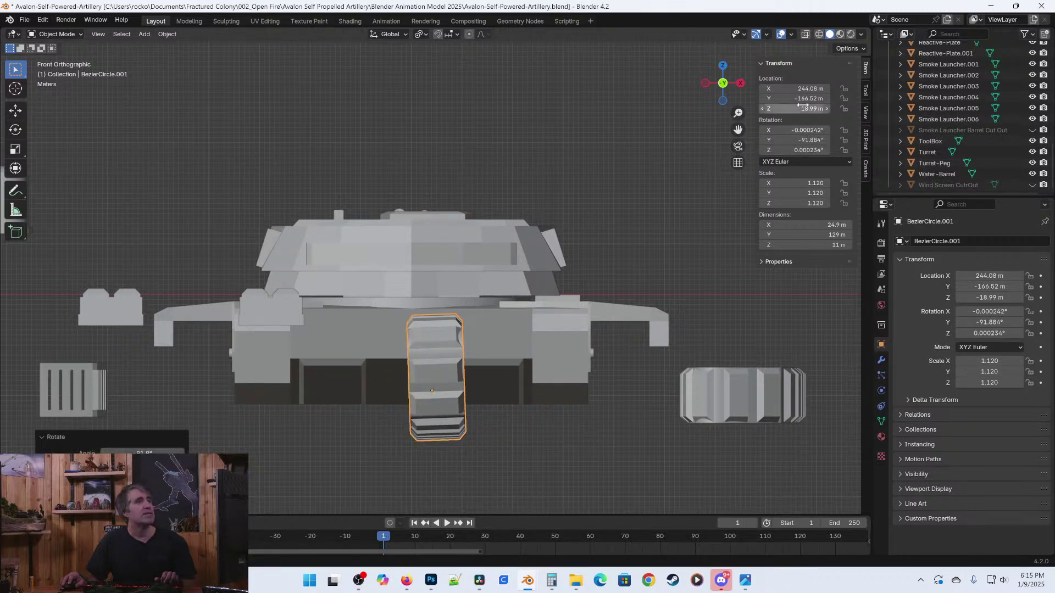
Set the upright track's rotation to exactly X 0°, Y -90° and Z 0°.
left_click(795, 130)
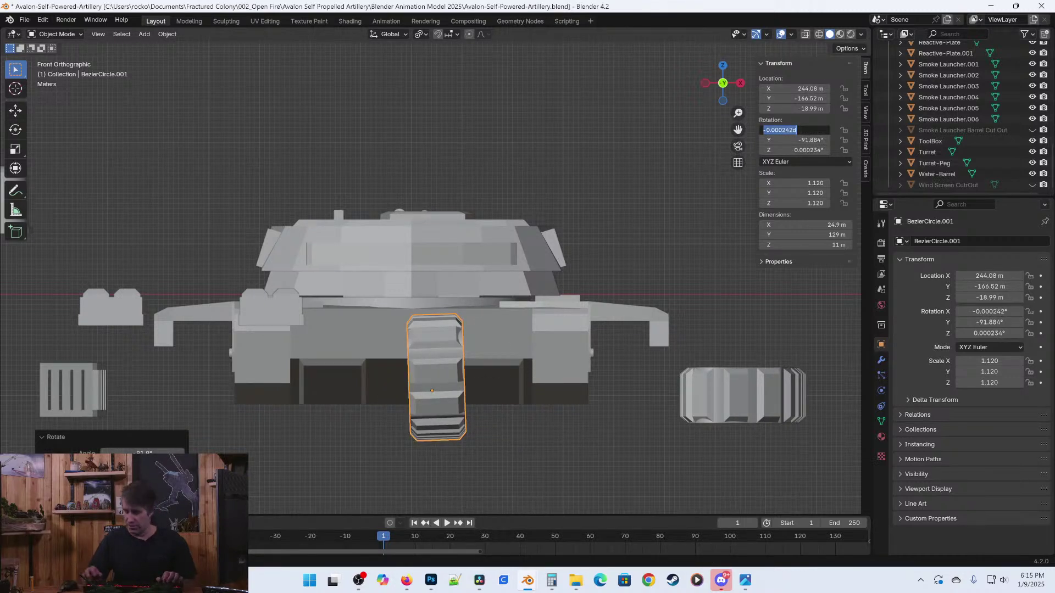
type("0")
key("Tab")
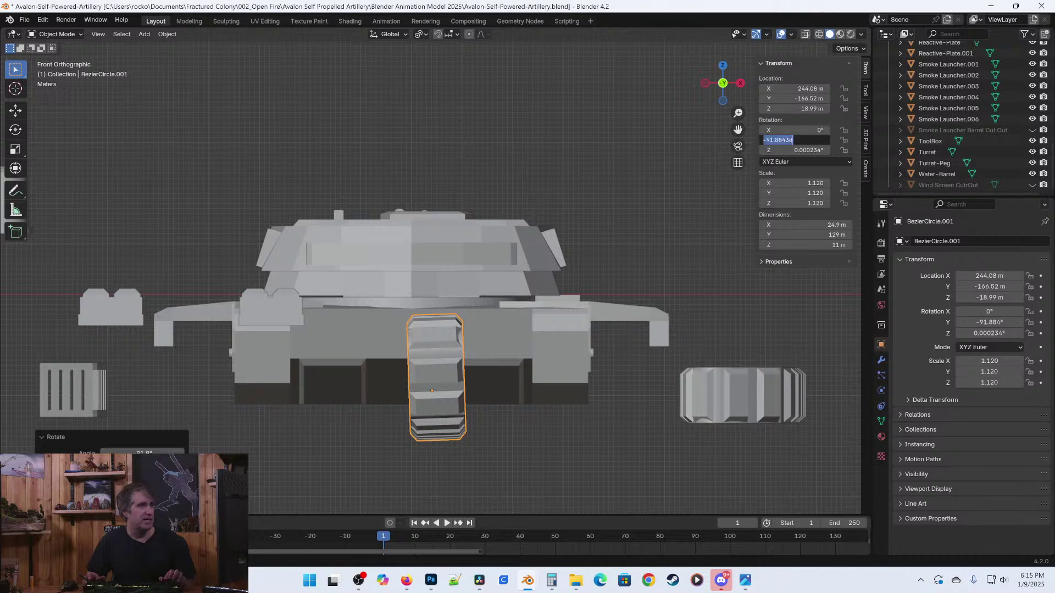
type("-90")
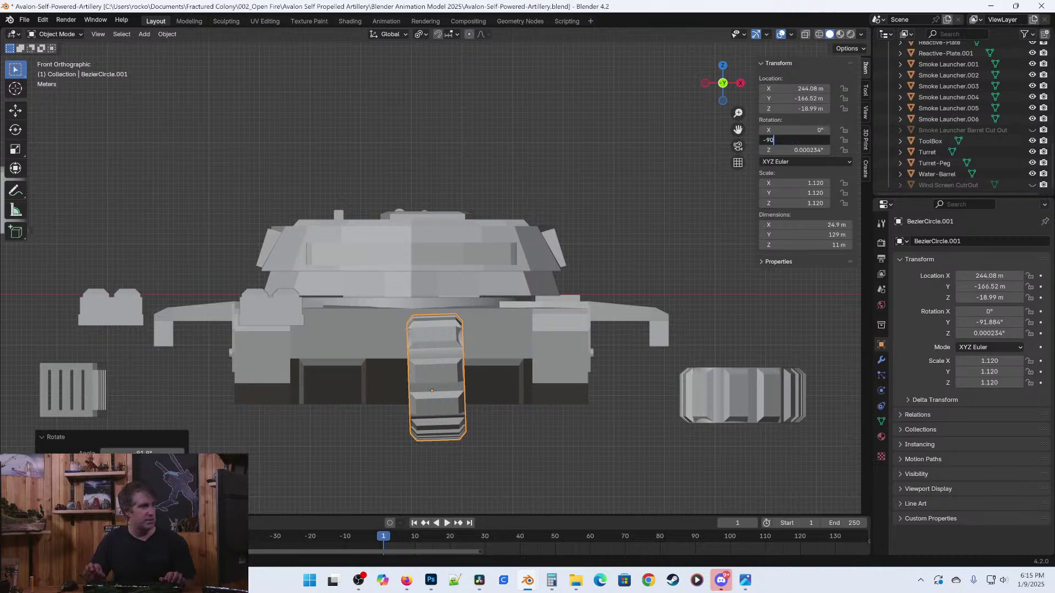
key("Return")
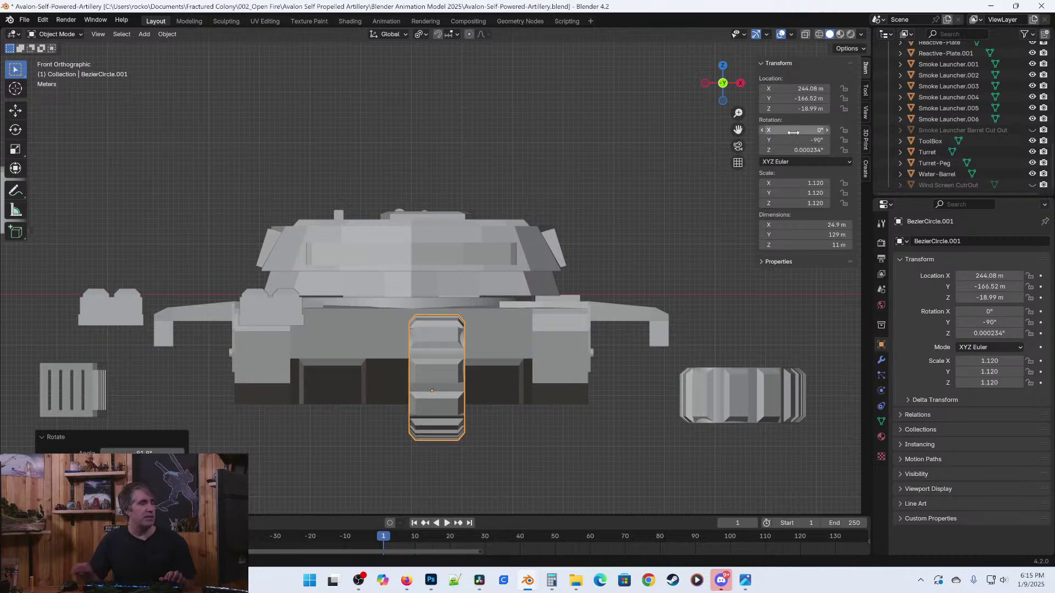
double_click(793, 150)
type("0")
key("Return")
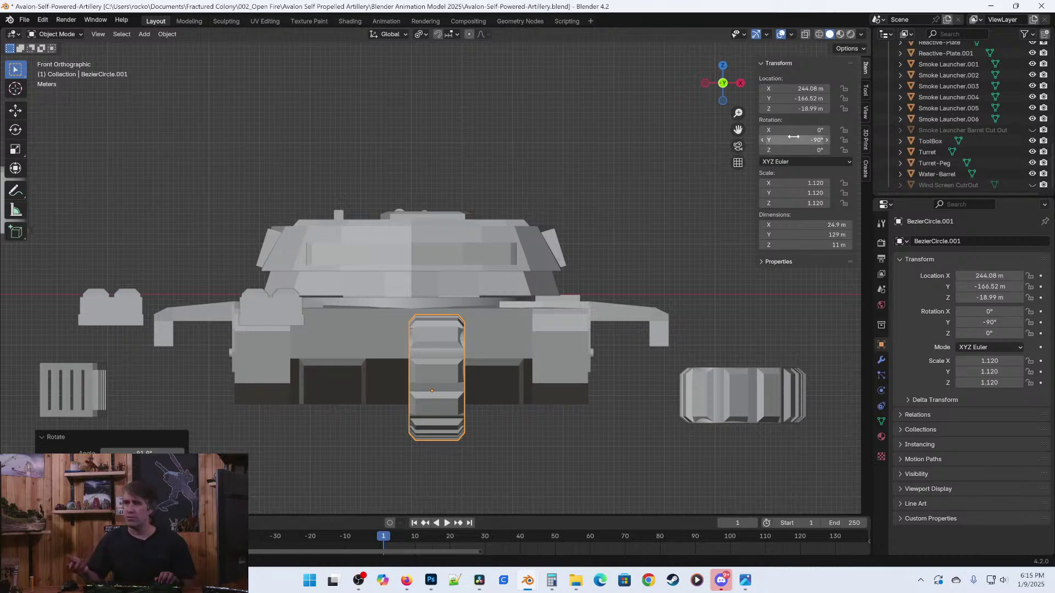
Move the track in top view roughly alongside the hull's left side, about -38.9 m in X.
middle_click_drag(384, 188, 608, 323)
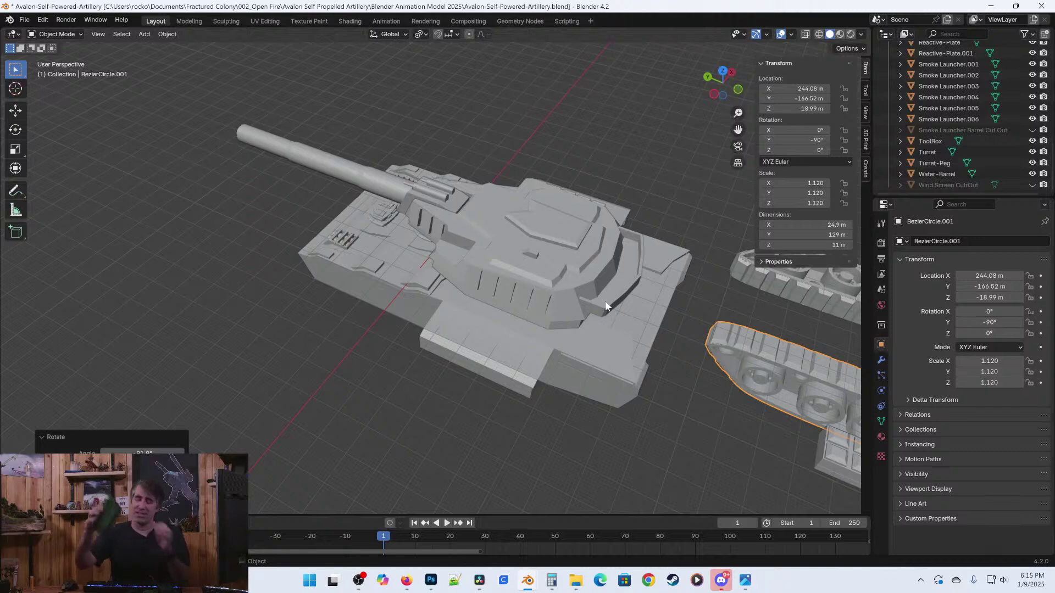
middle_click_drag(605, 298, 520, 223)
key("KP_7")
middle_click_drag(494, 378, 545, 246, "shift")
scroll(527, 274, "down", 2)
middle_click_drag(494, 317, 507, 267, "shift")
scroll(510, 318, "up", 1)
key("g")
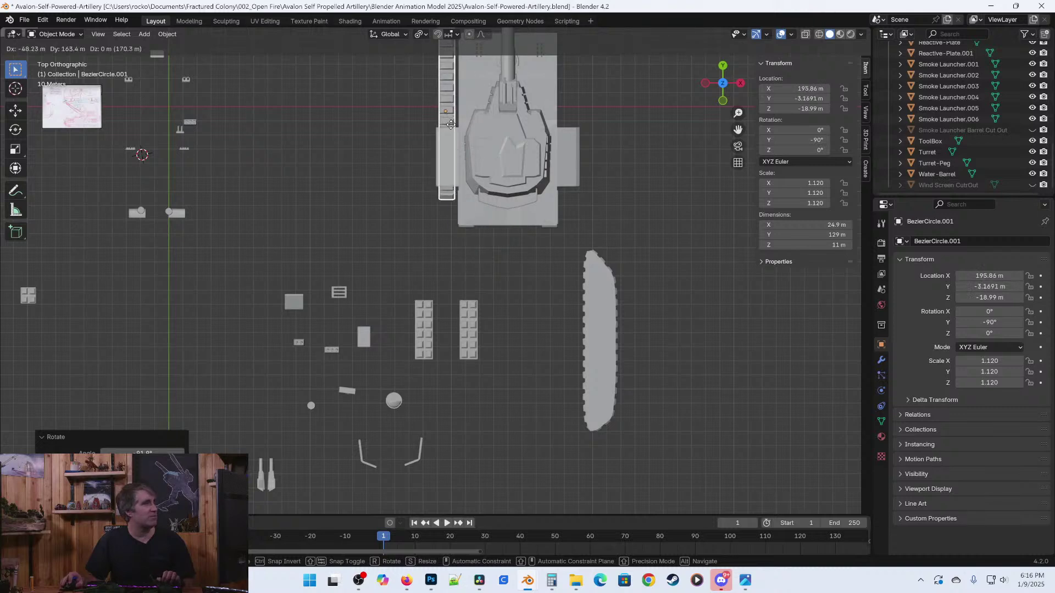
left_click(454, 119)
Refine the left track's place beside the hull to about X 197.49 m and Y -18.29 m, and check it from an angle.
middle_click_drag(453, 136, 475, 288, "shift")
scroll(544, 266, "up", 2)
key("g")
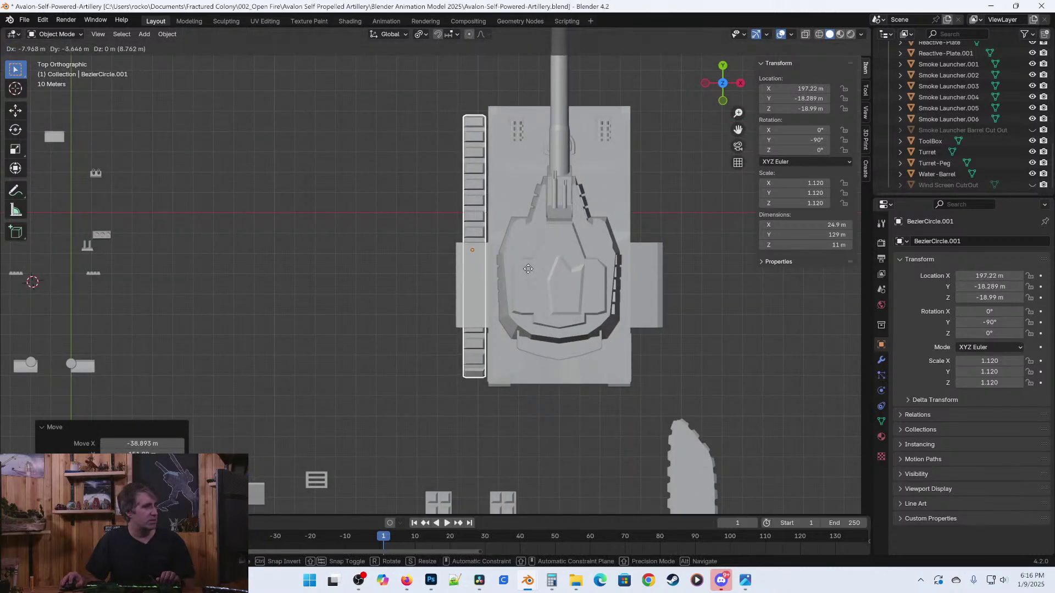
left_click(507, 291)
mouse_move(506, 287)
middle_mouse_down()
mouse_move(397, 232)
mouse_move(584, 269)
mouse_move(564, 231)
mouse_move(395, 193)
mouse_move(372, 205)
mouse_move(400, 217)
mouse_move(349, 242)
mouse_move(416, 254)
mouse_move(437, 219)
middle_mouse_up()
key("shift+z")
key("shift+z")
key("KP_7")
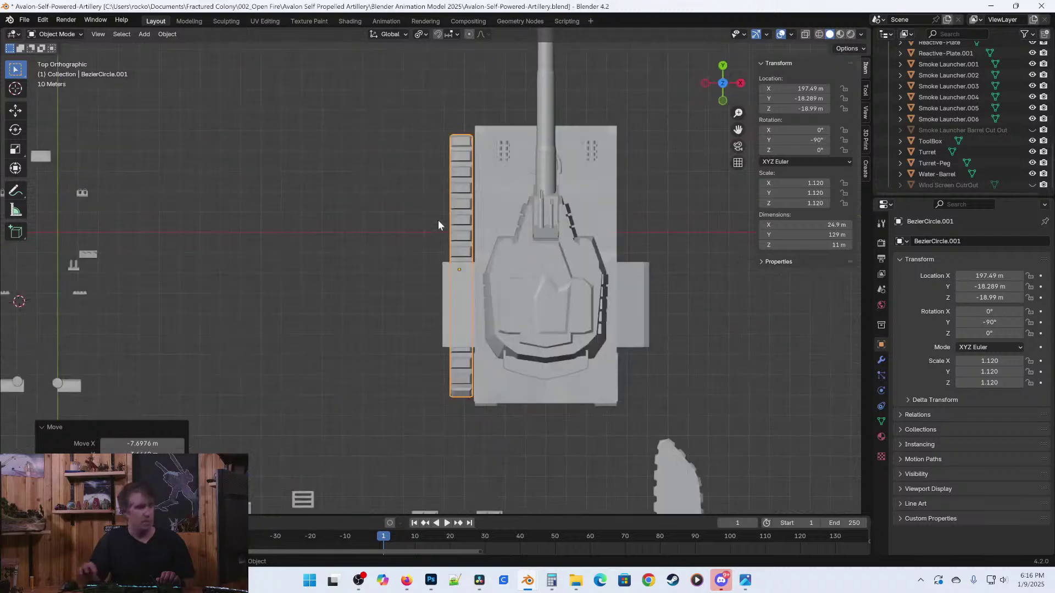
Move the left track along X against the hull's edge, to about 198.54 m.
scroll(440, 234, "up", 3)
scroll(442, 239, "up", 1)
key("g")
key("x")
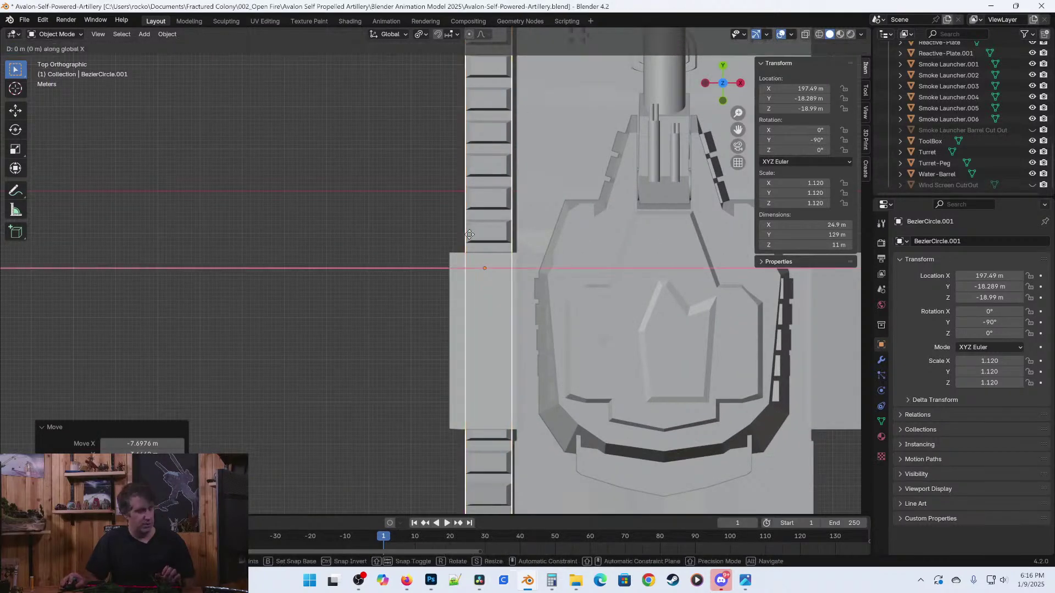
left_click(473, 231)
scroll(473, 233, "down", 2)
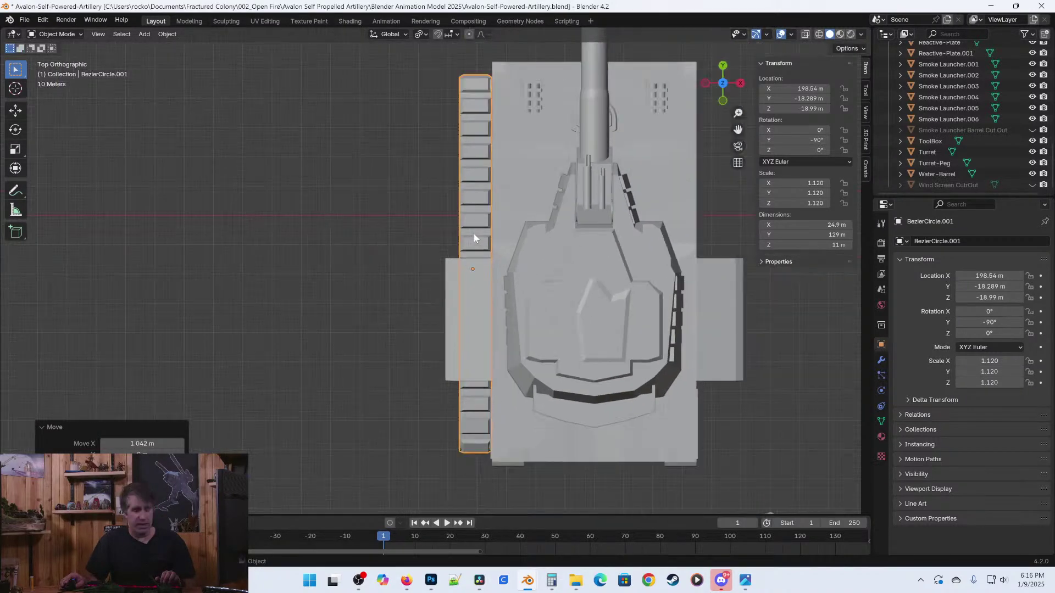
Select the other track, still lying flat behind the vehicle, and rotate it upright in front view by about 92°.
scroll(470, 236, "down", 3)
middle_click_drag(482, 295, 414, 205, "shift")
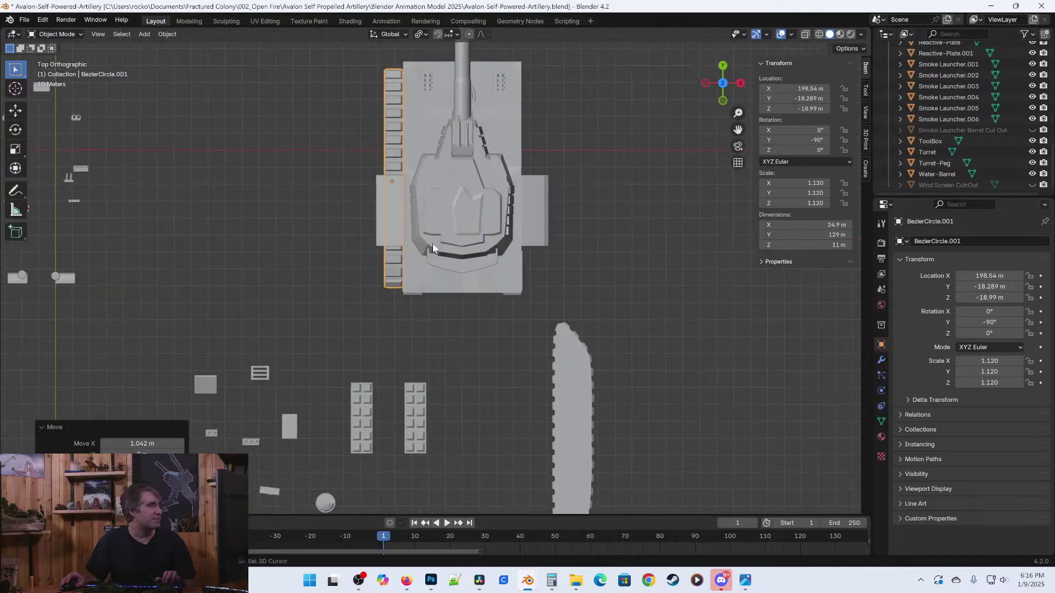
left_click(572, 395)
middle_click_drag(573, 376, 579, 182, "shift")
key("KP_1")
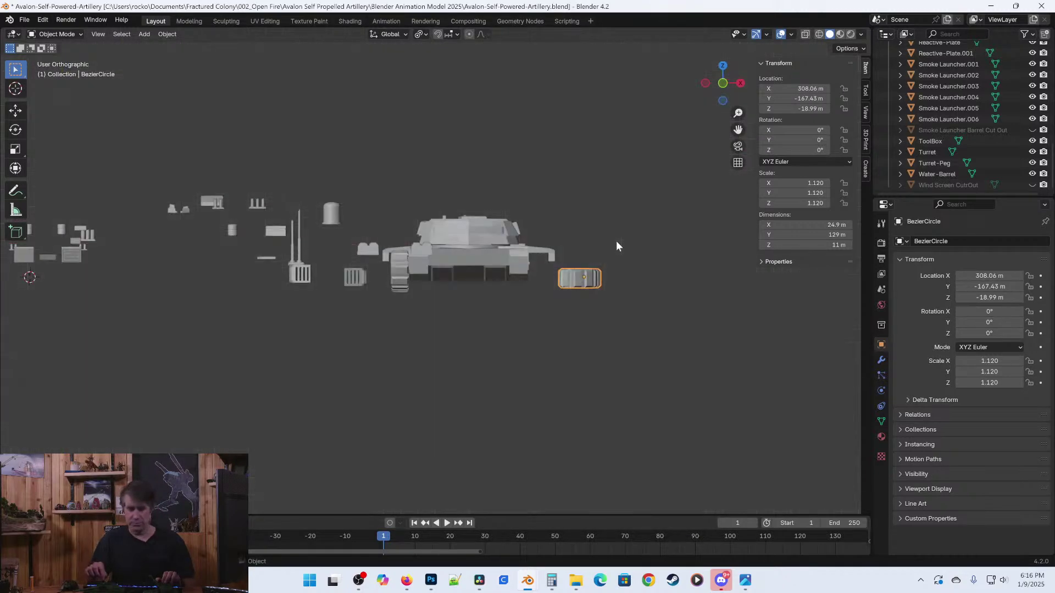
scroll(615, 241, "up", 4)
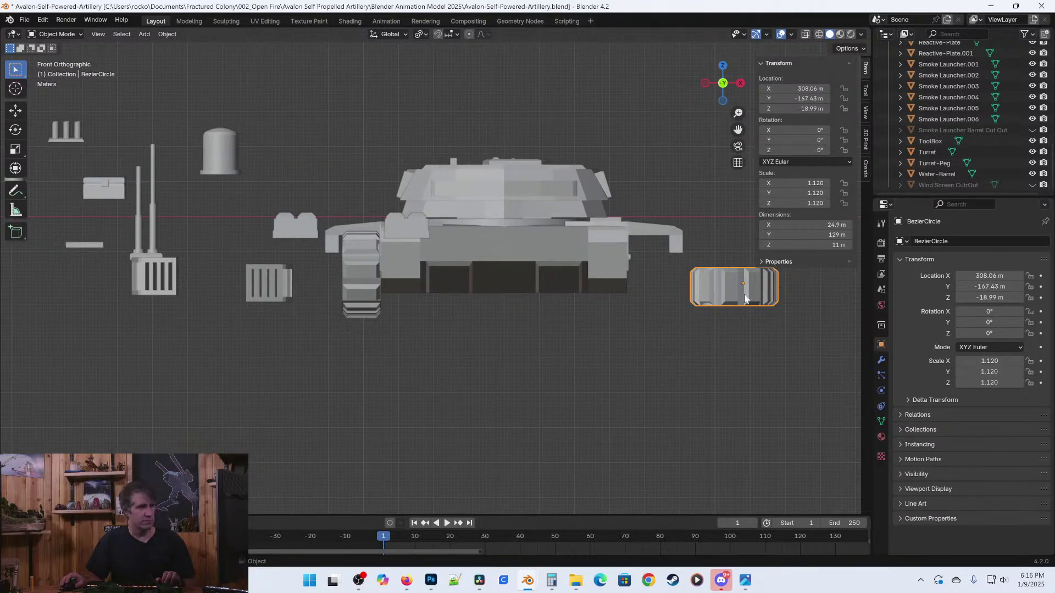
key("r")
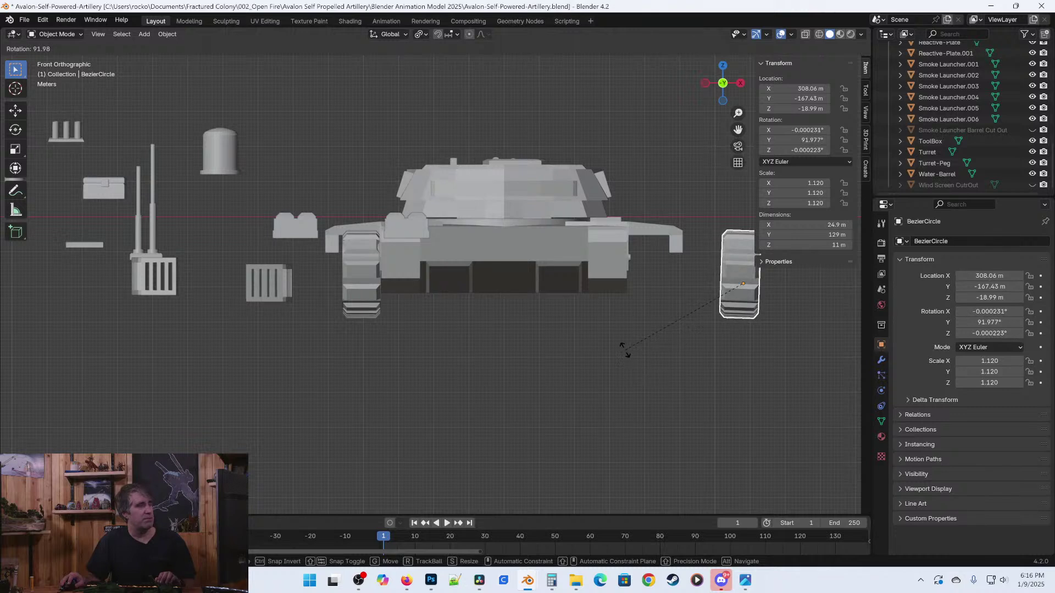
left_click(625, 350)
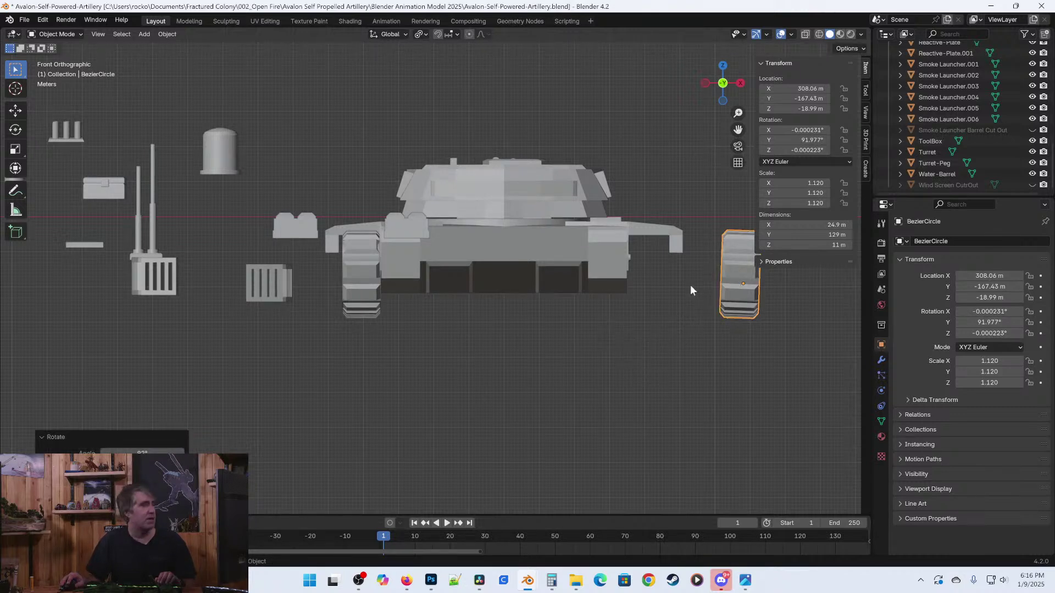
Set the second track's rotation to exactly X 0°, Y 90° and Z 0°.
scroll(690, 287, "down", 1)
double_click(804, 129)
type("0")
key("Tab")
type("90")
key("Tab")
type("0")
key("Return")
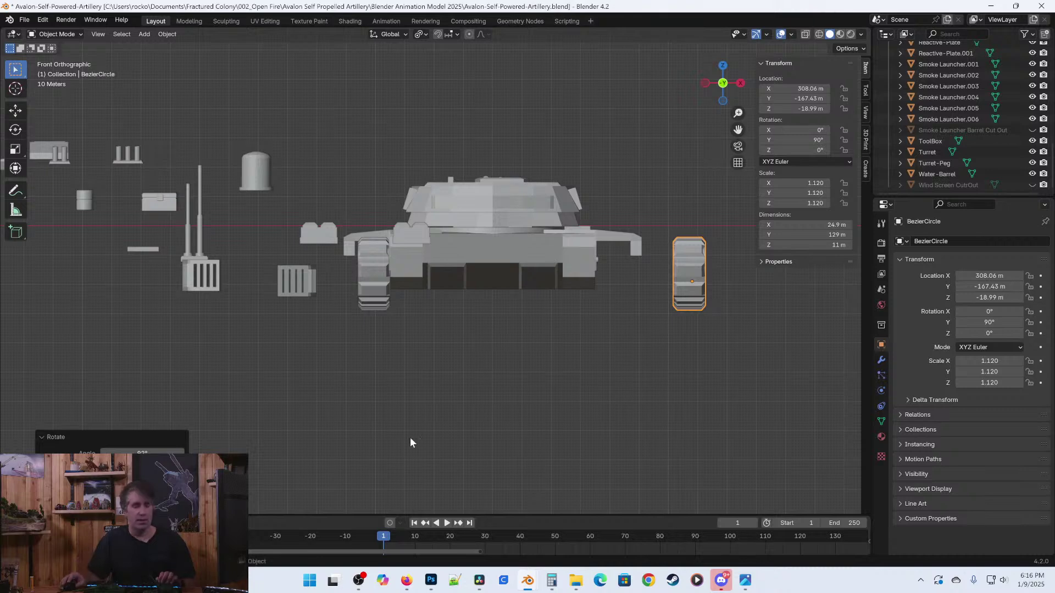
Move the second track along Y in top view, forward toward the hull's right side.
key("KP_7")
scroll(410, 442, "down", 3)
scroll(289, 426, "up", 1)
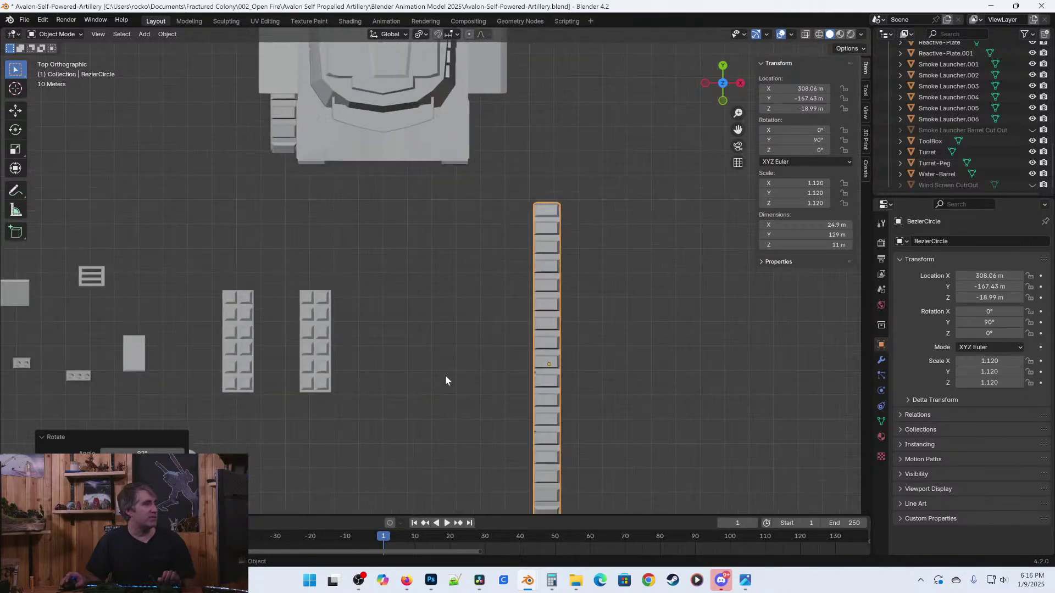
scroll(467, 385, "down", 2)
middle_click_drag(494, 393, 484, 282)
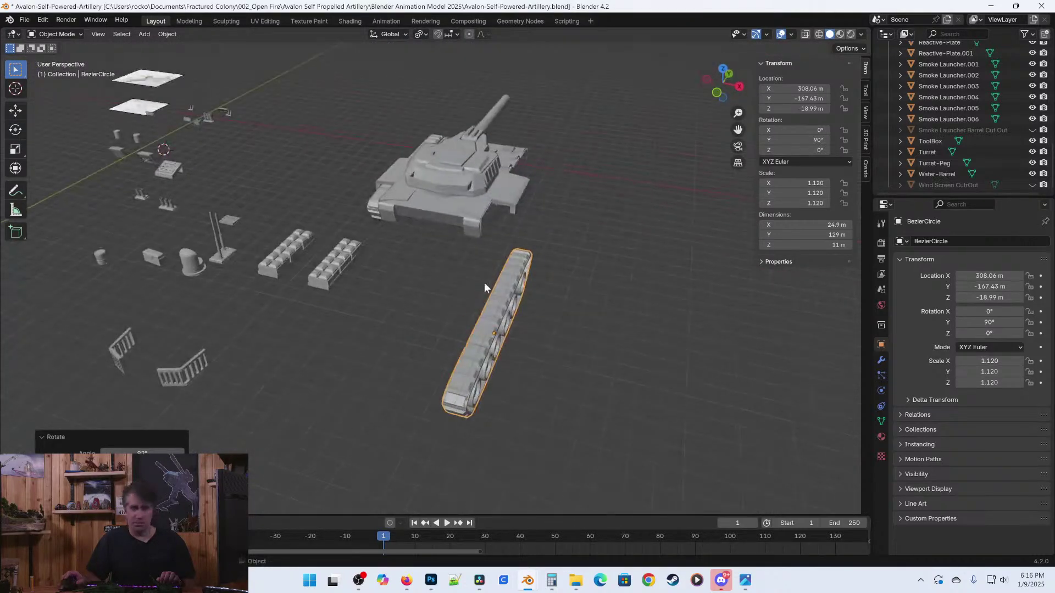
key("KP_7")
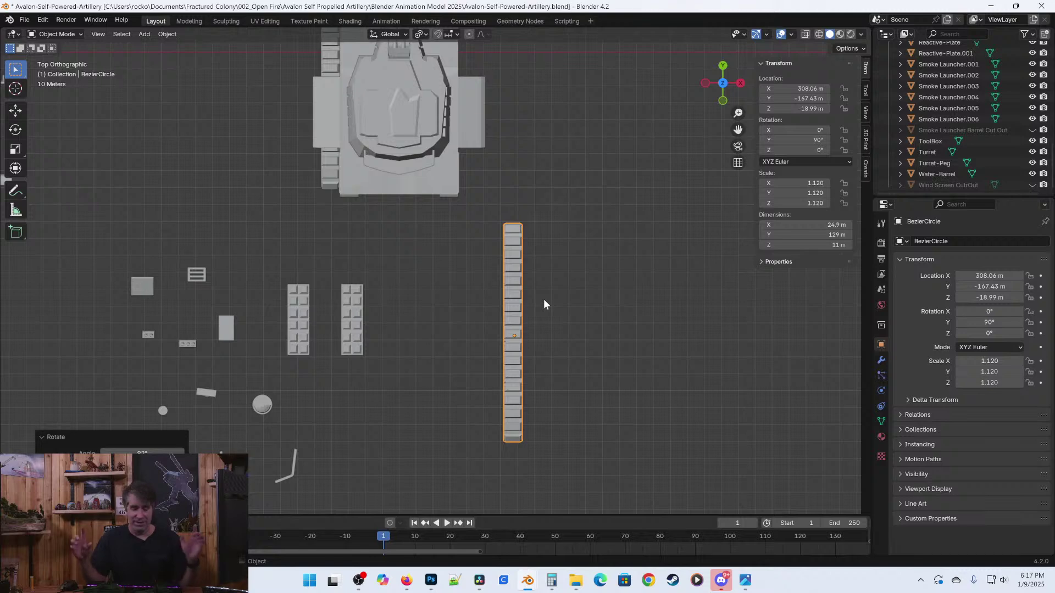
key("g")
key("y")
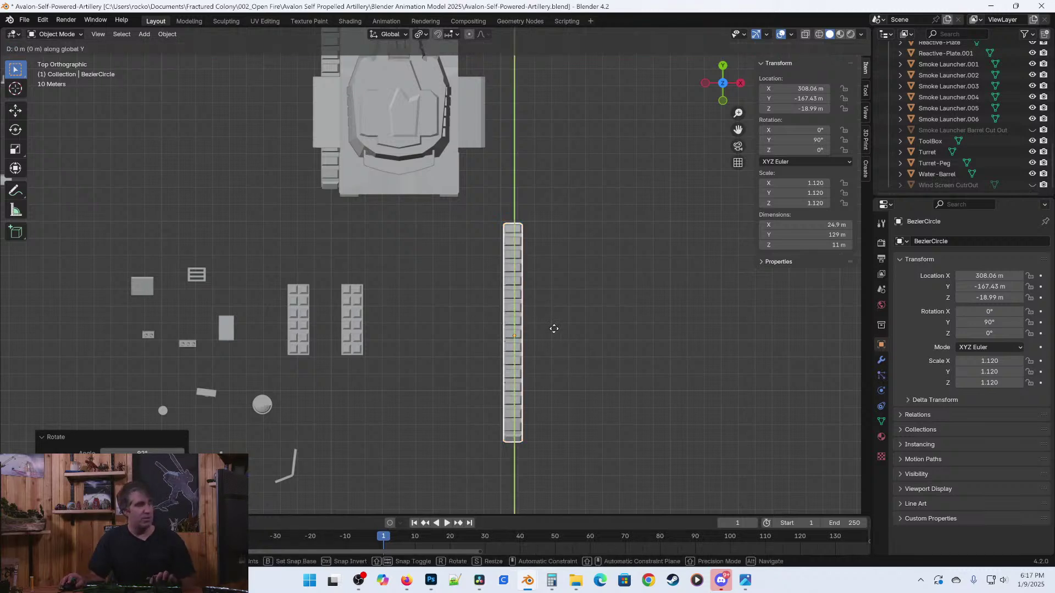
left_click(544, 166)
Adjust the second track along Y to about -21.29 m, and move it along X against the hull to about 281.61 m.
middle_click_drag(534, 201, 526, 393, "shift")
scroll(516, 368, "up", 1)
key("g")
key("y")
left_click(532, 319)
scroll(526, 393, "up", 1)
key("g")
key("x")
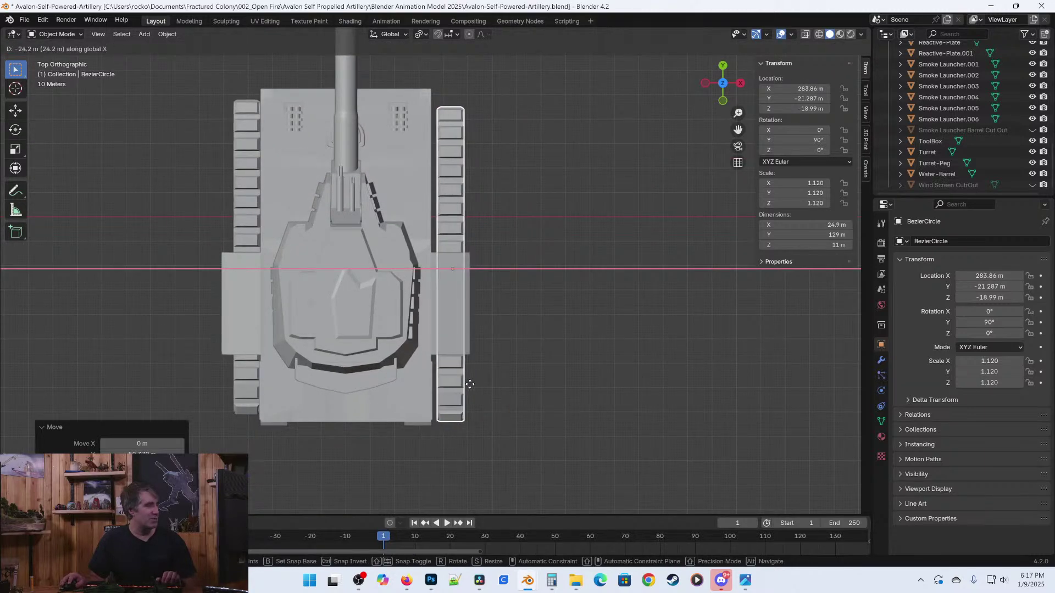
left_click(475, 428)
Align the right track's rear end with the left track's by moving it along Y.
scroll(474, 425, "up", 2)
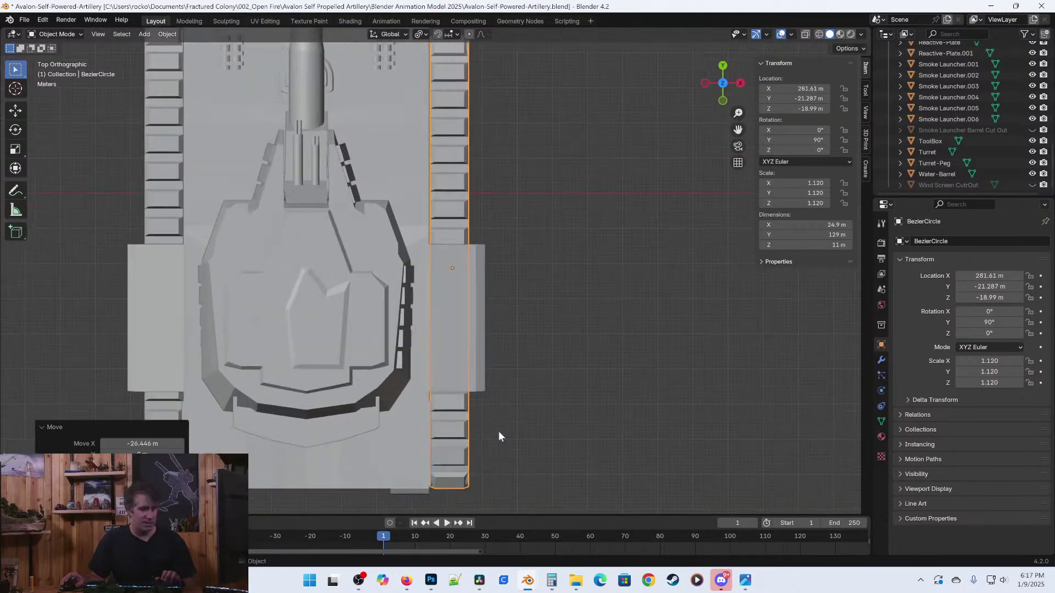
key("g")
key("y")
left_click(495, 466)
middle_click_drag(495, 466, 561, 389, "shift")
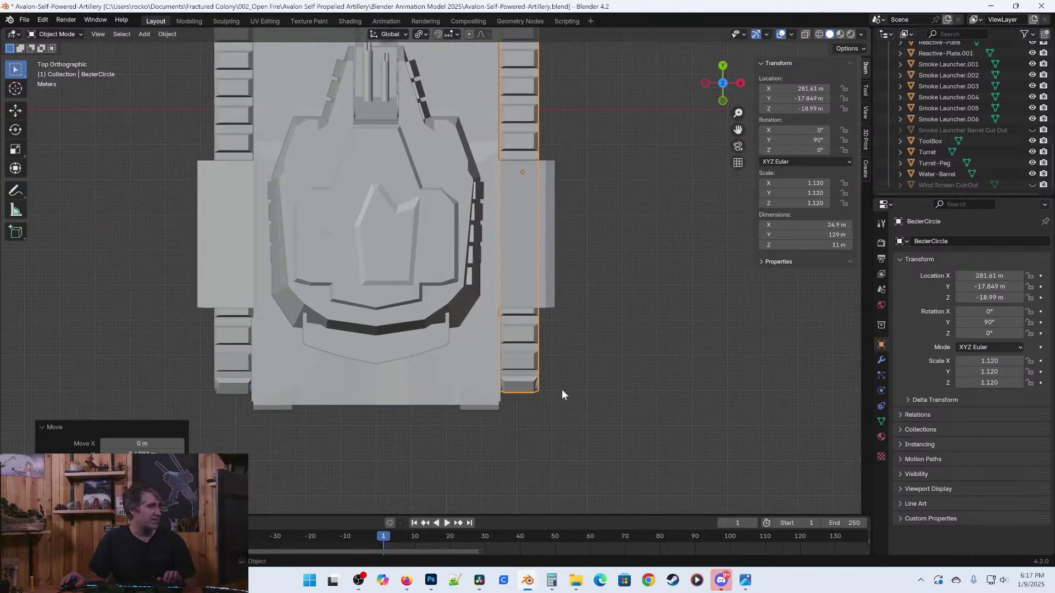
key("g")
key("y")
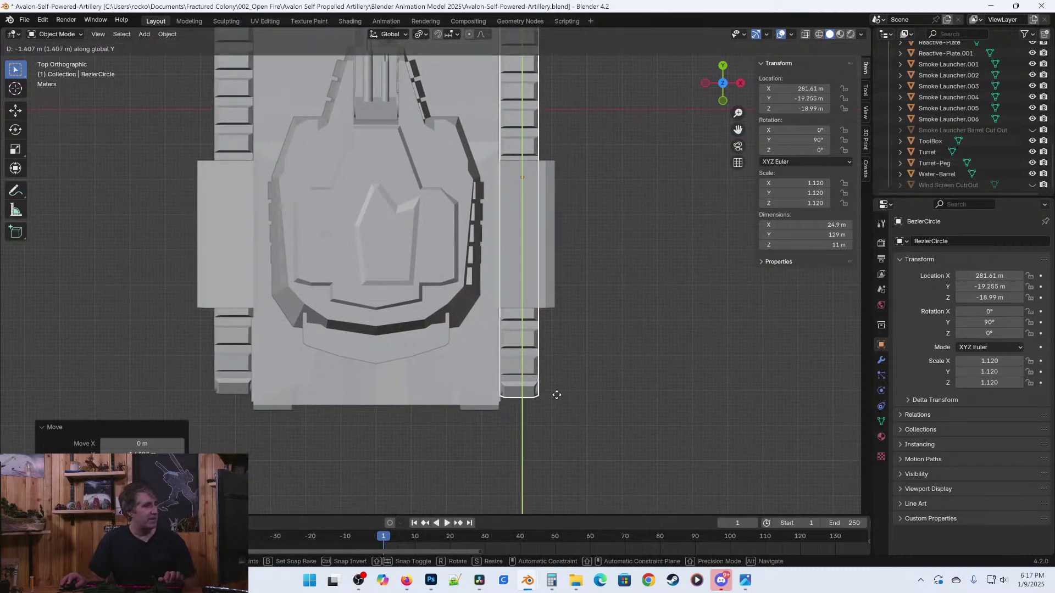
left_click(558, 397)
Save the Blender file and switch to DaVinci Resolve.
key("ctrl+s")
left_click(479, 581)
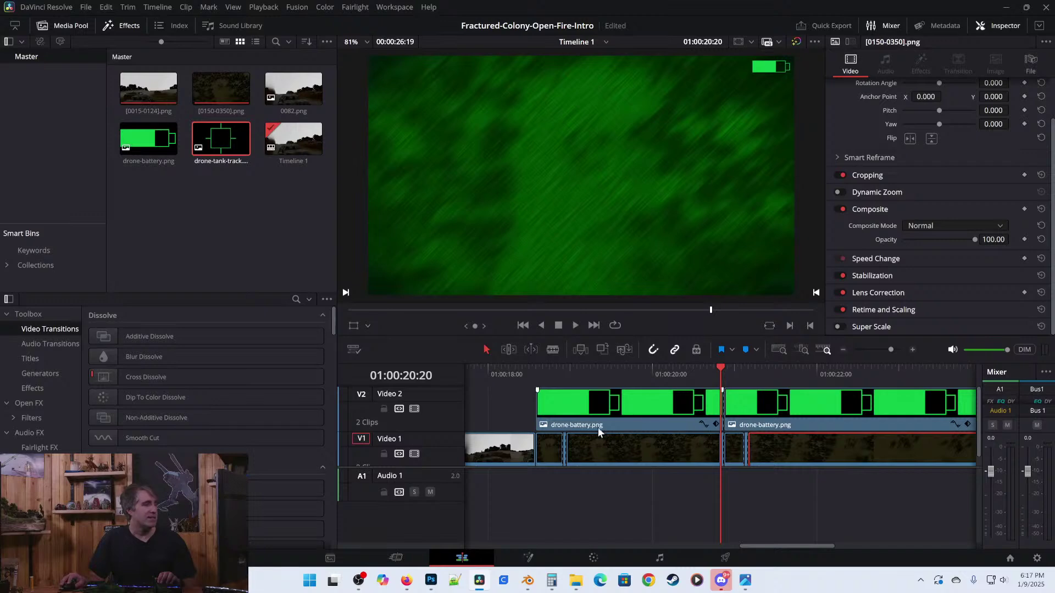
Move the timeline playhead to 01:00:17:21 and switch back to the Avalon-Self-Powered-Artillery file in Blender.
left_click_drag(497, 377, 478, 378)
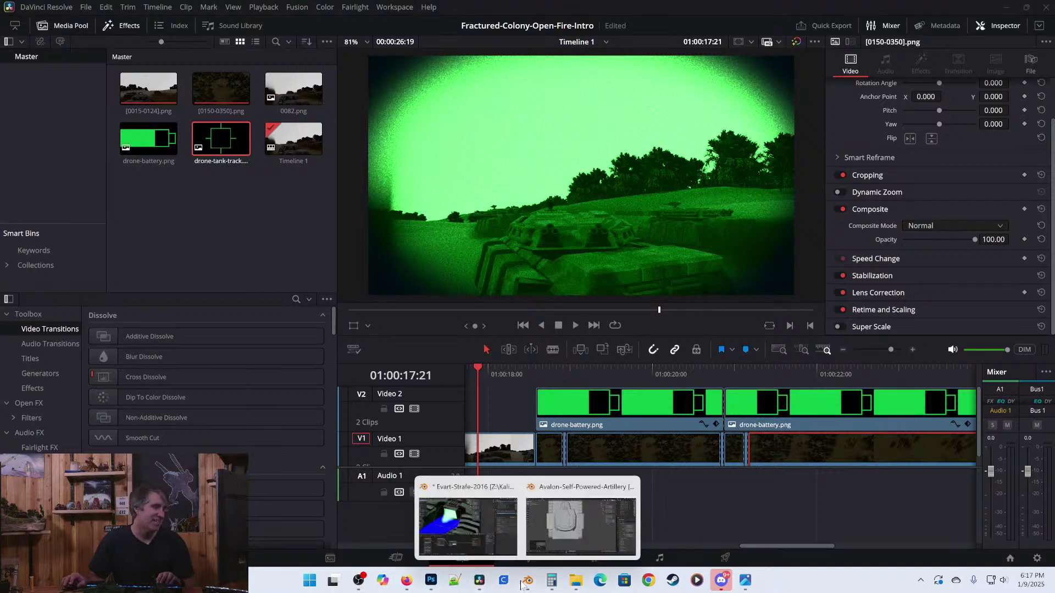
mouse_move(526, 581)
left_click(568, 530)
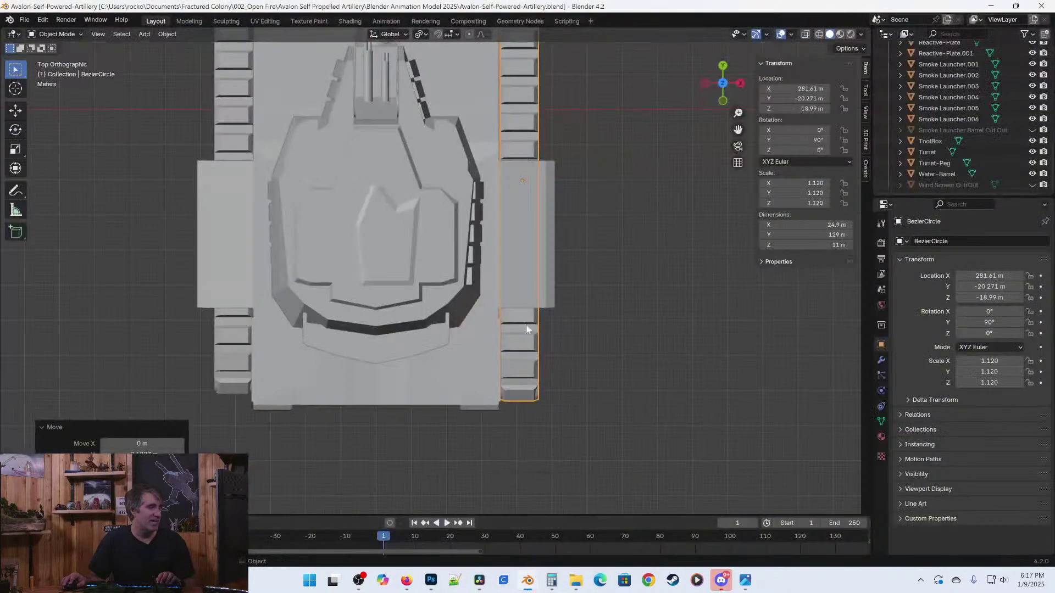
View the assembled tank in perspective and save the Blender file.
scroll(591, 306, "down", 4)
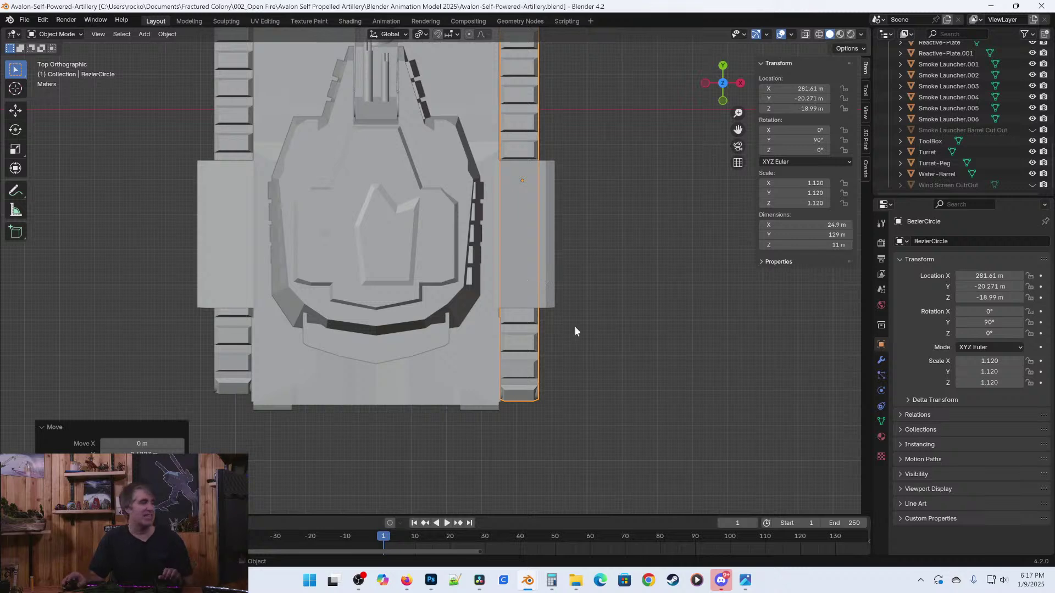
middle_click_drag(589, 254, 449, 356)
key("ctrl+s")
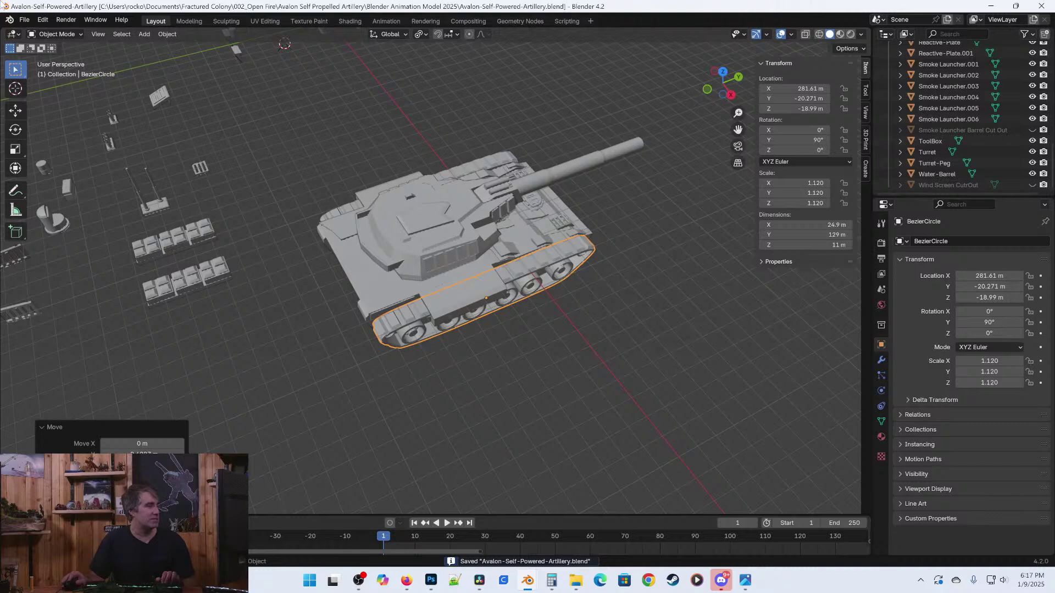
Select both tracks, lower them together along Z to about -21.47 m, and save the file.
middle_click_drag(387, 206, 486, 290)
key("KP_1")
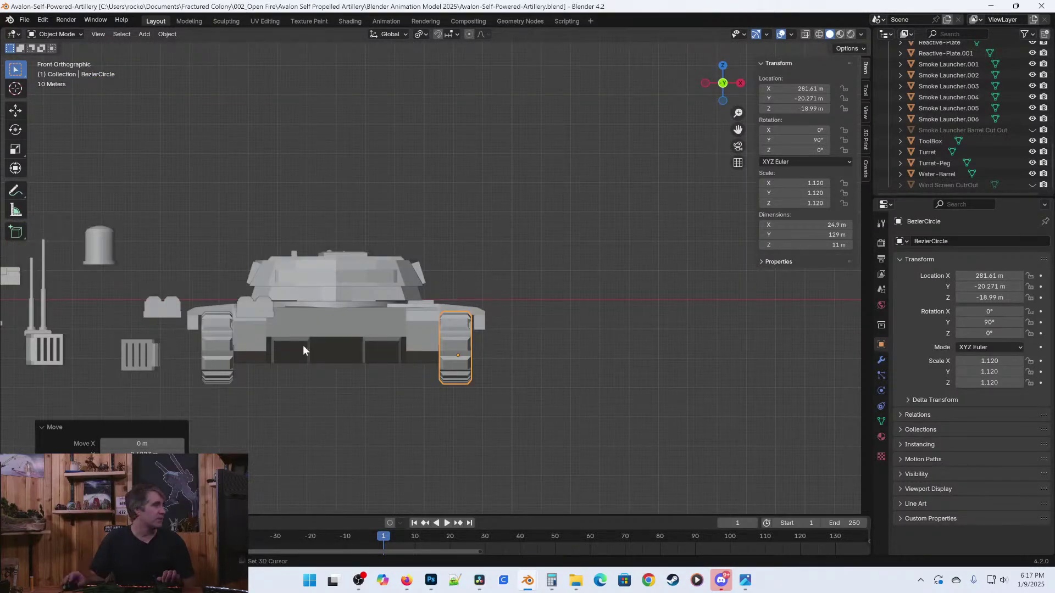
scroll(415, 336, "up", 3)
left_click(275, 328)
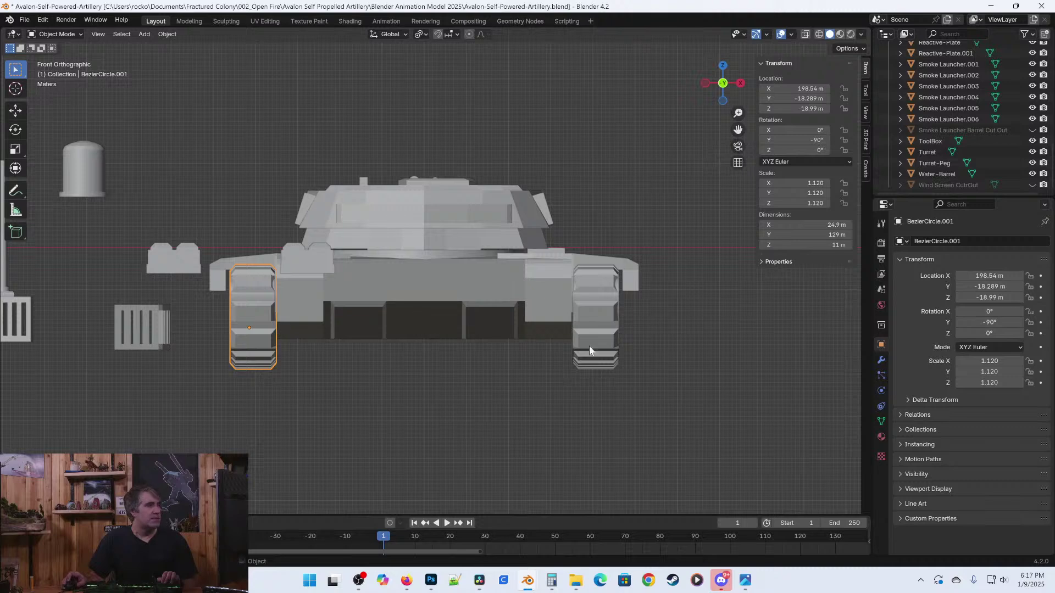
key("KP_5")
left_click(673, 320, "shift")
middle_click_drag(673, 320, 493, 345)
key("g")
key("z")
left_click(574, 378)
key("ctrl+s")
scroll(552, 341, "down", 5)
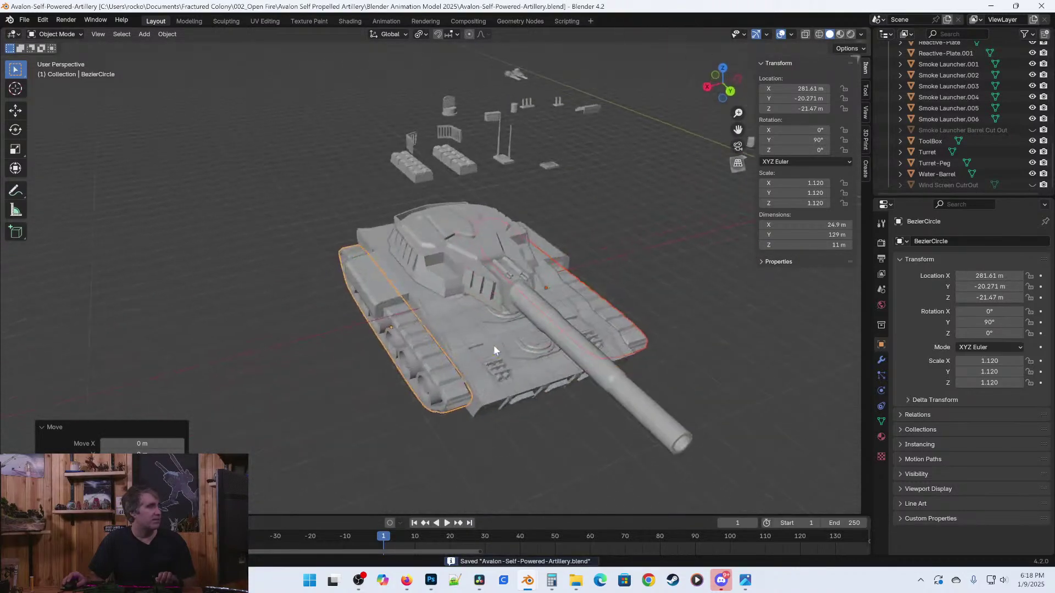
Select the reactive armor plate lying loose behind the tank and show it in front view.
left_click(413, 152)
middle_click_drag(413, 151, 387, 320)
key("KP_1")
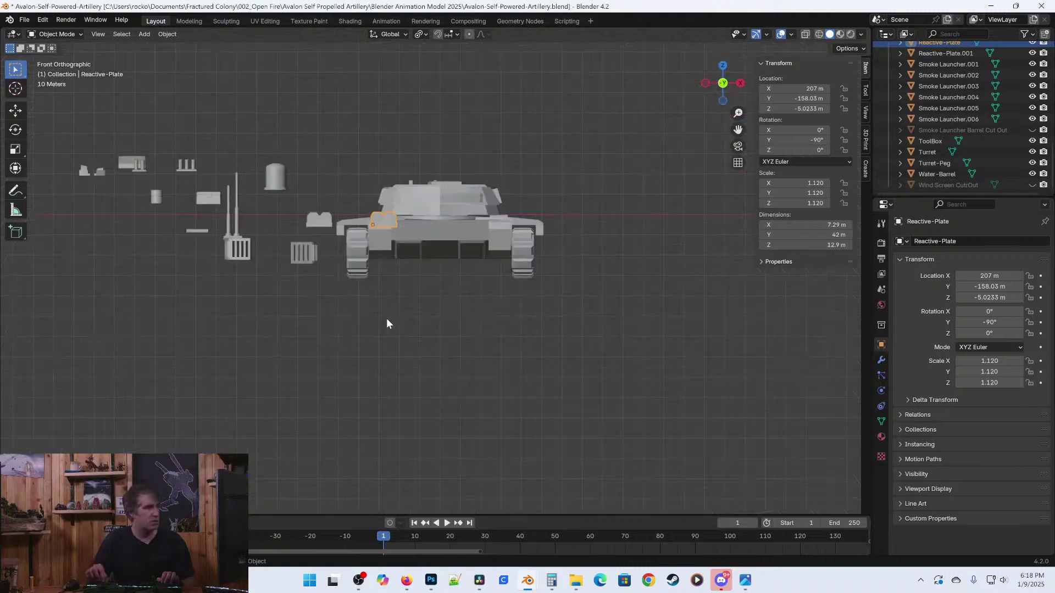
scroll(389, 321, "up", 5)
Try rotating the reactive plate in front view, and set its rotation to X 0° and Y -90°.
key("r")
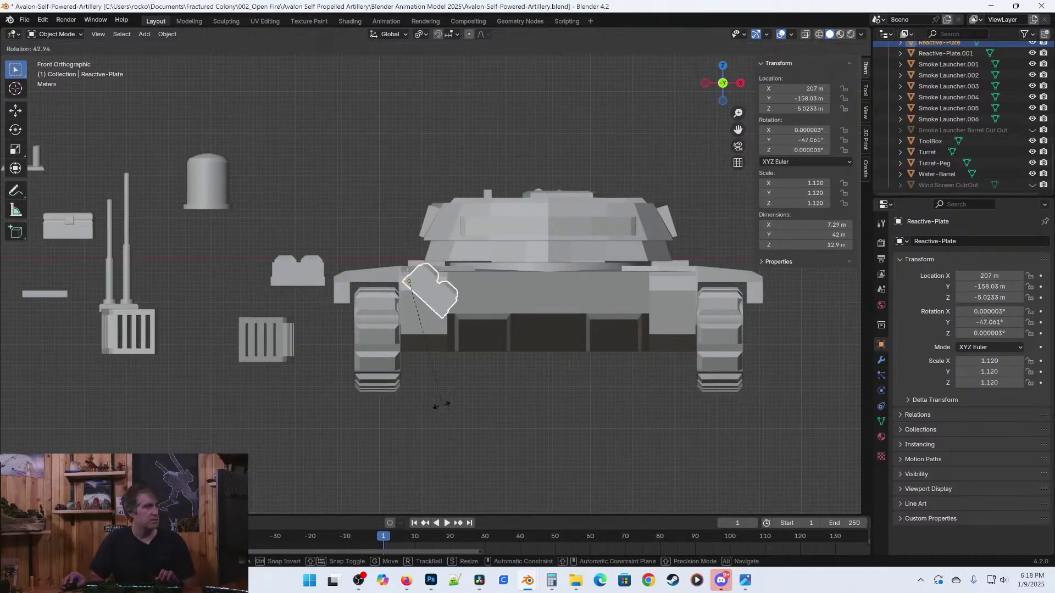
left_click(347, 397)
left_click(803, 130)
type("0")
key("Tab")
type("-90")
key("Return")
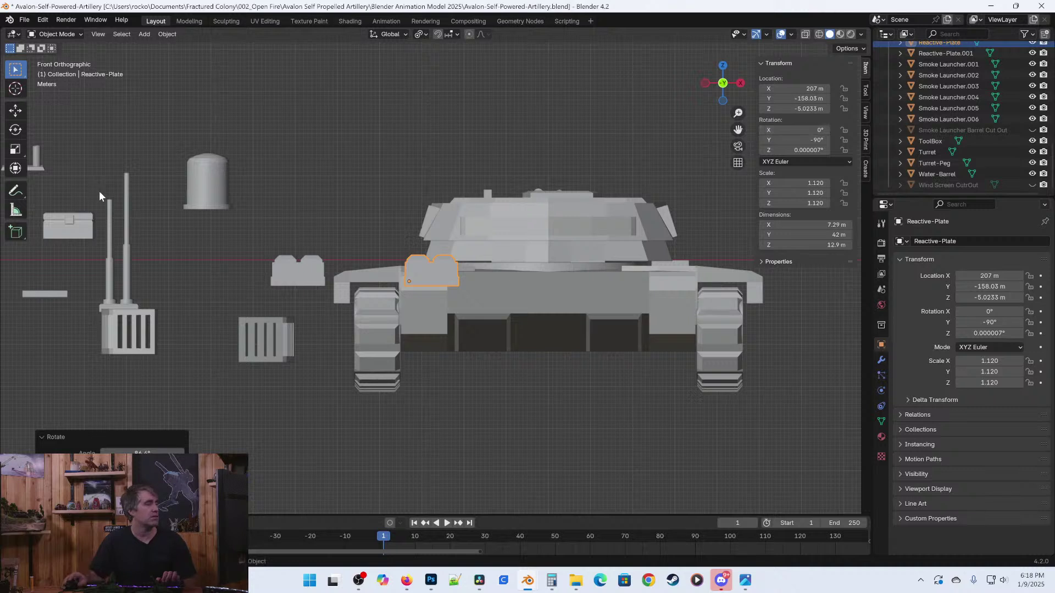
Rotate the reactive plate upright to Y 0°, and move it beside the hull's right side to about X 300.54 m, Y -36.3 m.
key("r")
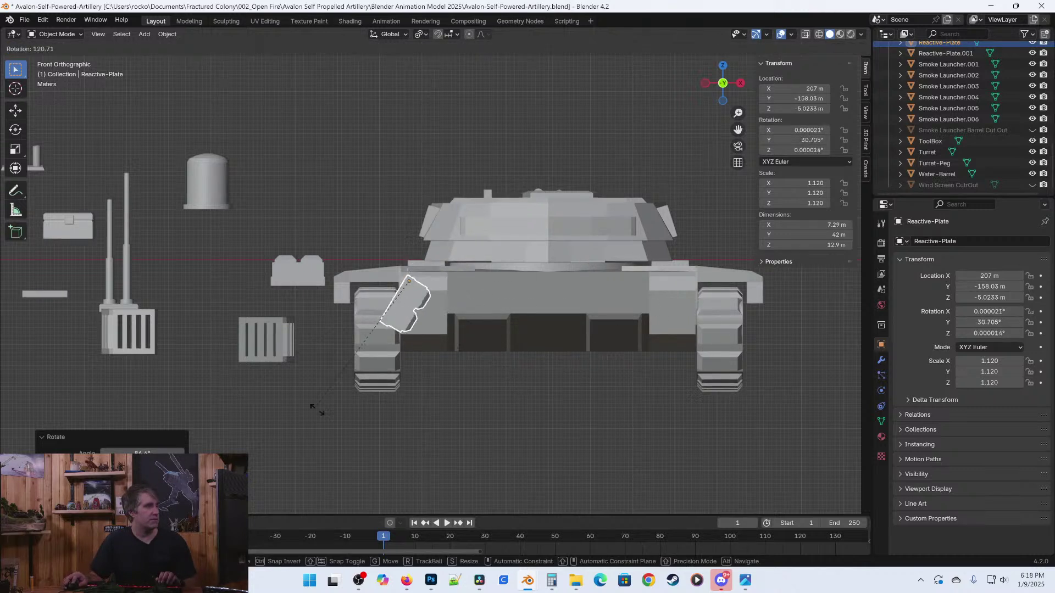
left_click(385, 417)
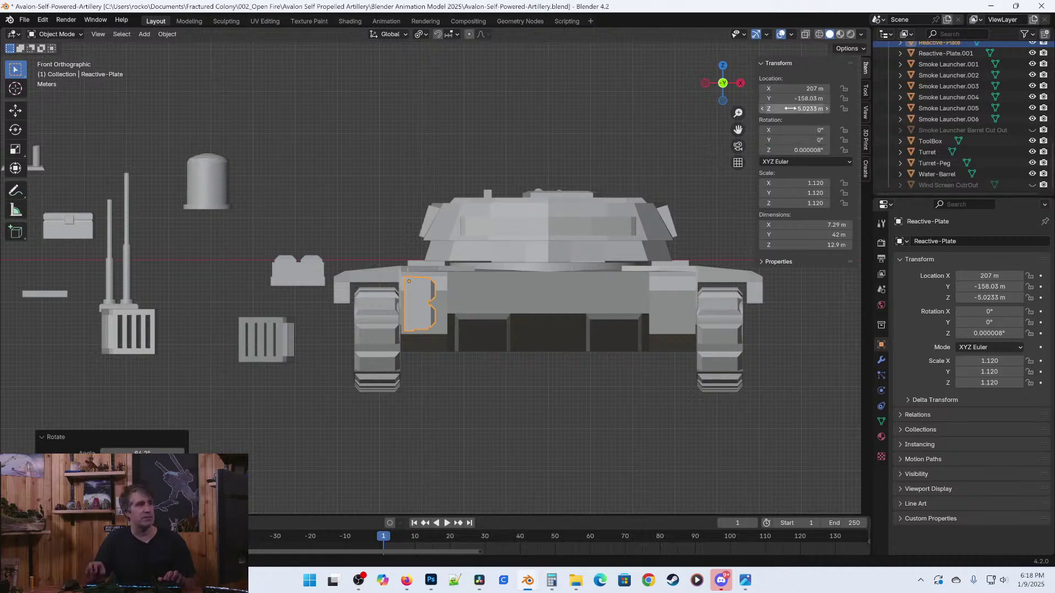
key("KP_7")
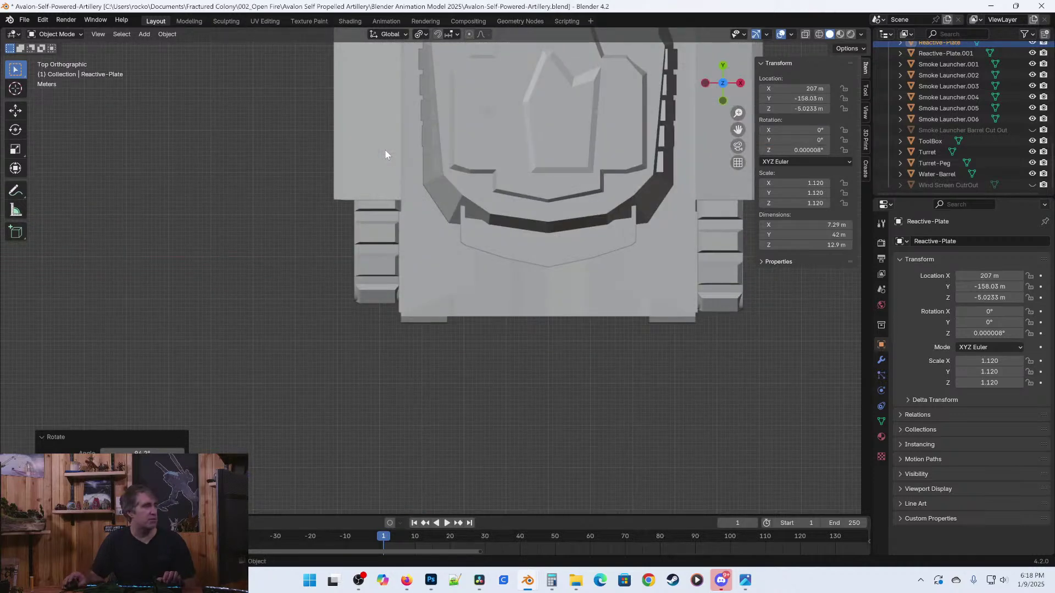
scroll(385, 154, "down", 6)
key("g")
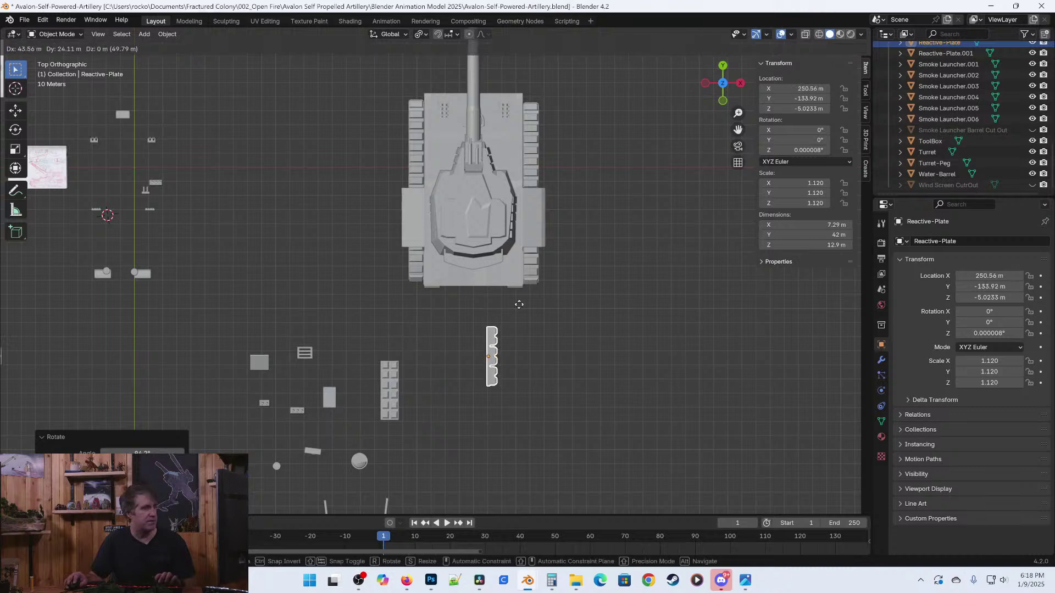
left_click(569, 176)
scroll(479, 323, "up", 5)
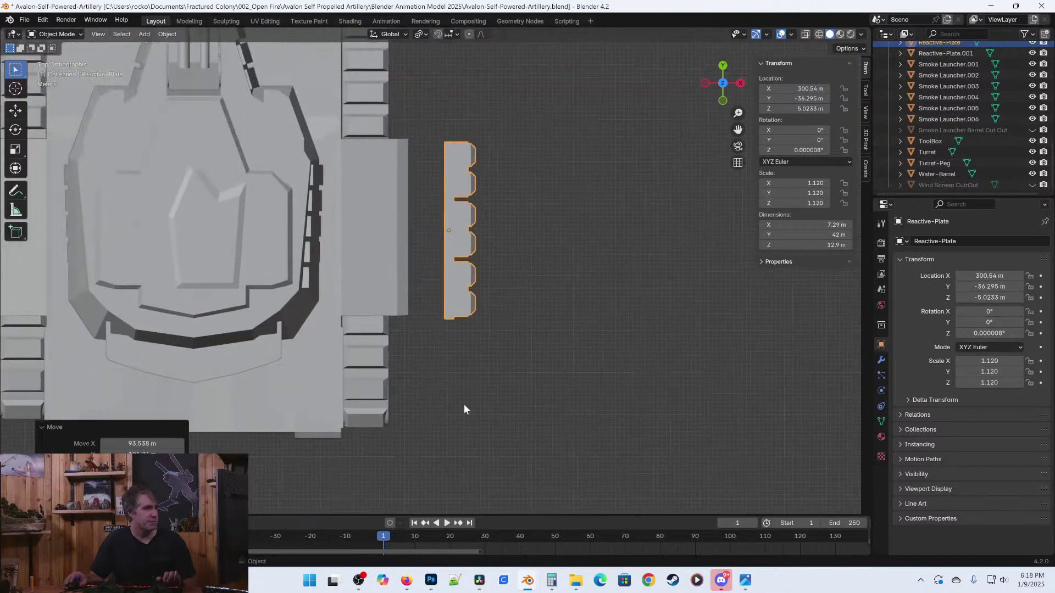
Move the reactive plate against the right side skirt at about X 291.95 m, Y -35.26 m, and save the file.
key("g")
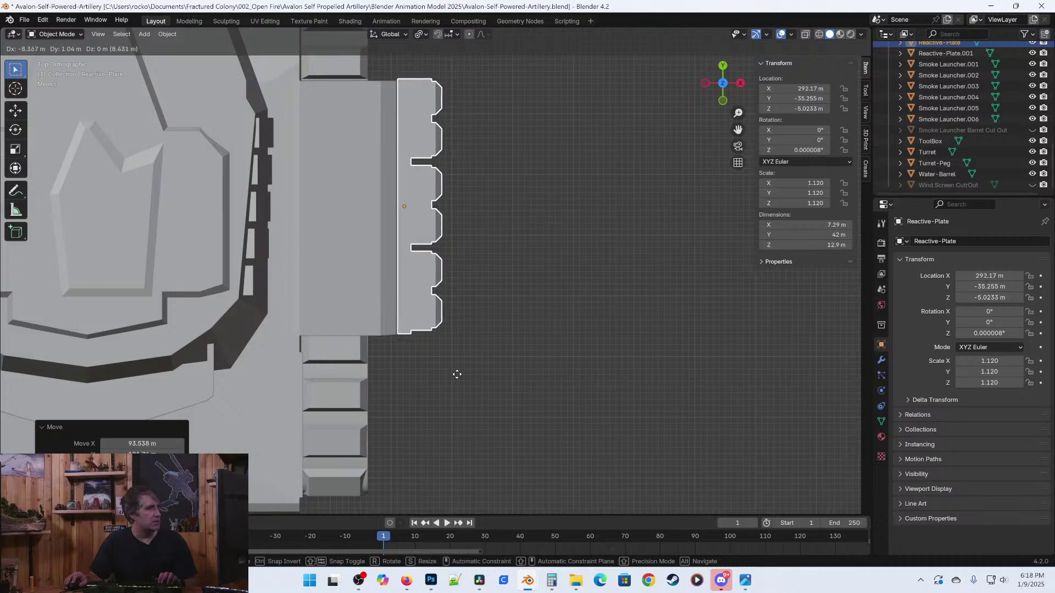
left_click(455, 373)
mouse_move(511, 392)
middle_mouse_down()
mouse_move(431, 247)
mouse_move(505, 333)
mouse_move(424, 324)
mouse_move(464, 296)
mouse_move(584, 368)
mouse_move(477, 381)
mouse_move(516, 376)
middle_mouse_up()
key("ctrl+s")
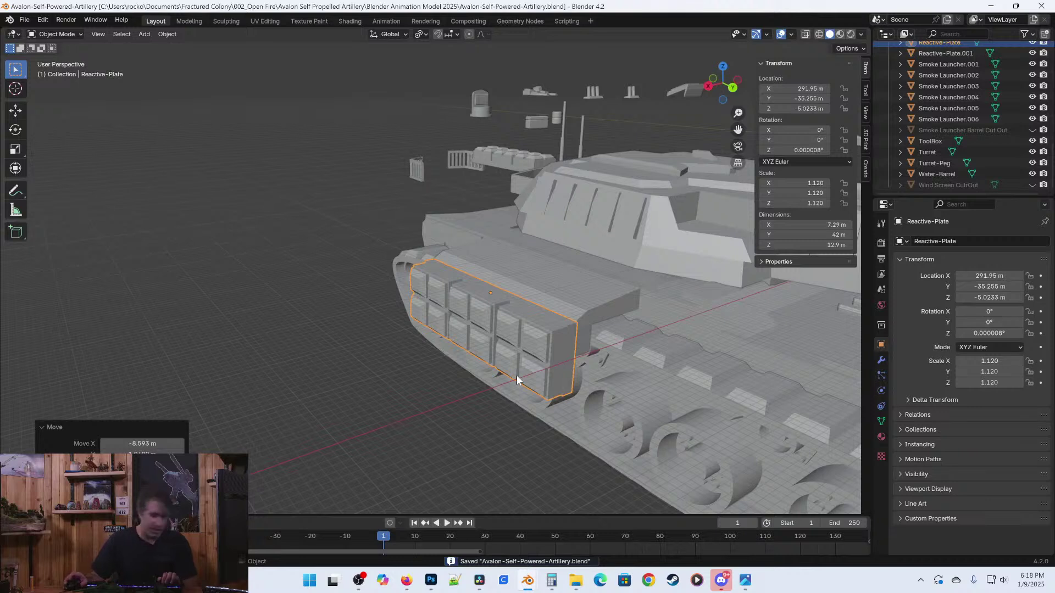
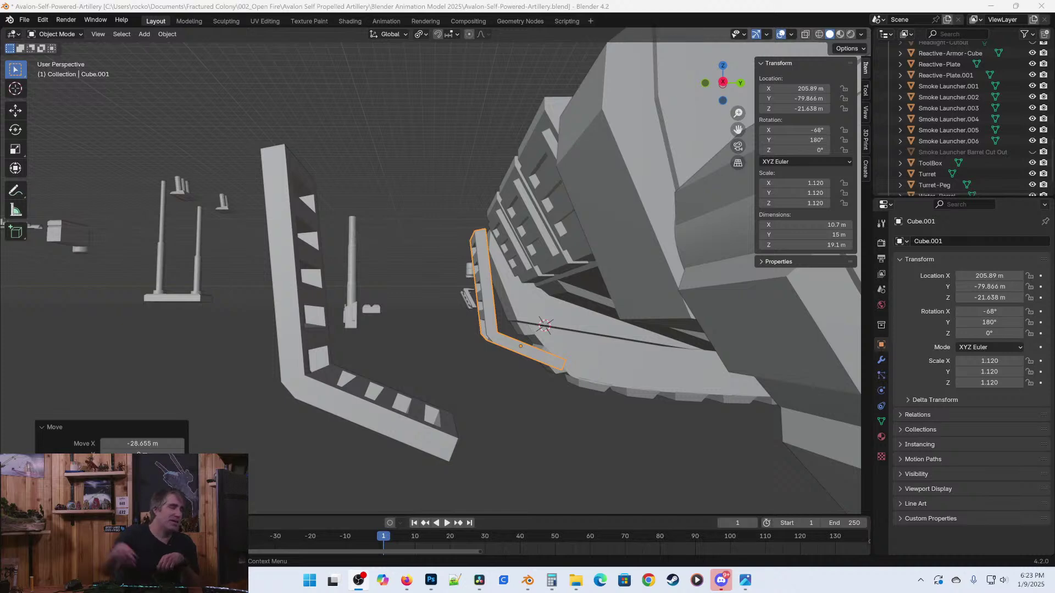
Rotate the bent slatted grille at the hull's rear to about X -82.3°, and move it along Y to about -75.04 m.
middle_click_drag(410, 348, 462, 372)
key("r")
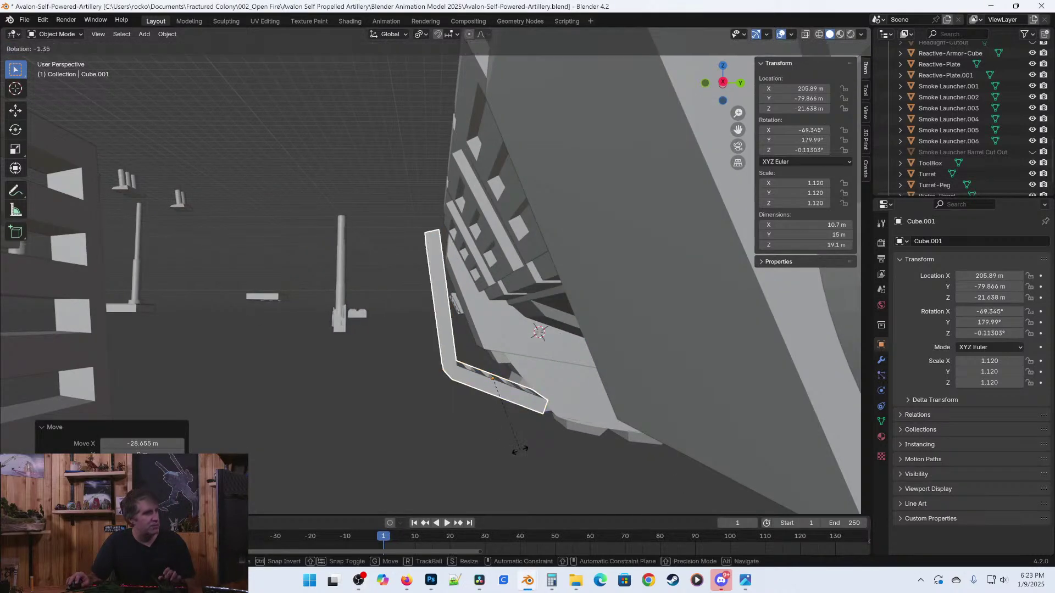
left_click(538, 446)
key("g")
key("y")
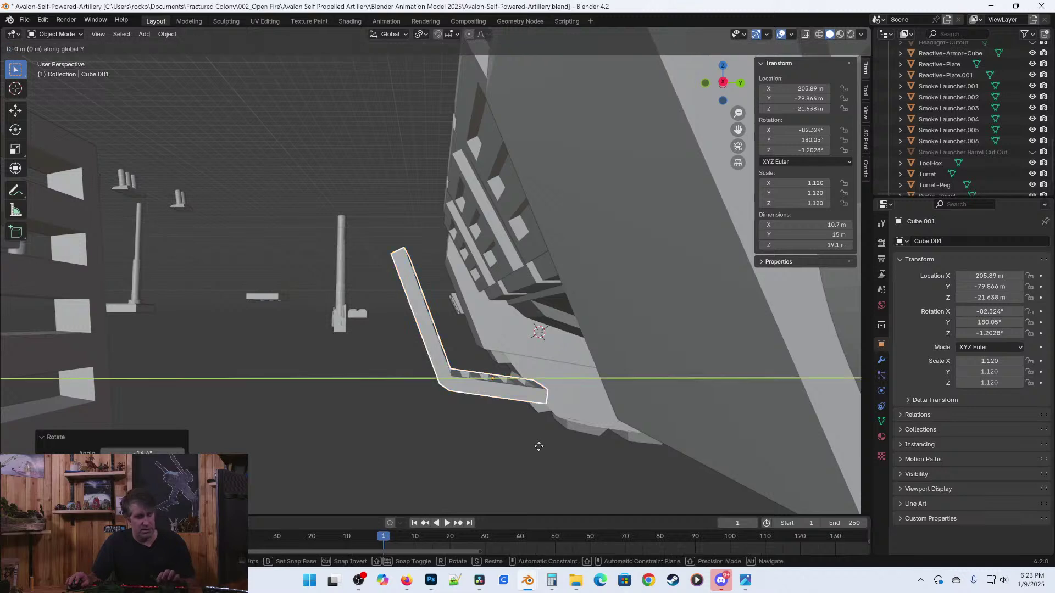
left_click(576, 445)
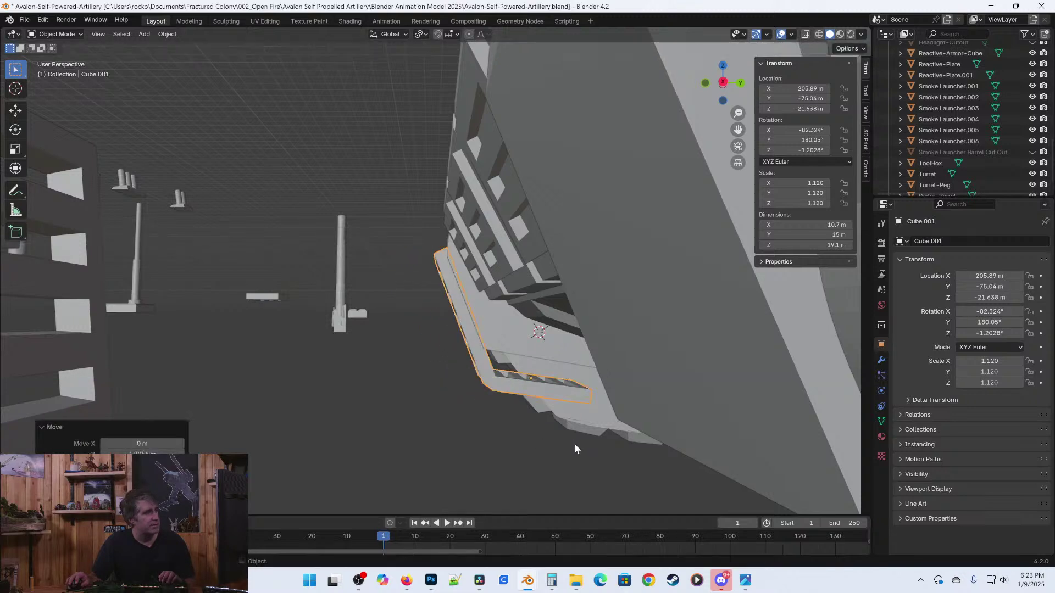
Raise the bent grille along Z to about -18.93 m, and shift it along Y to about -75.5 m.
key("g")
key("z")
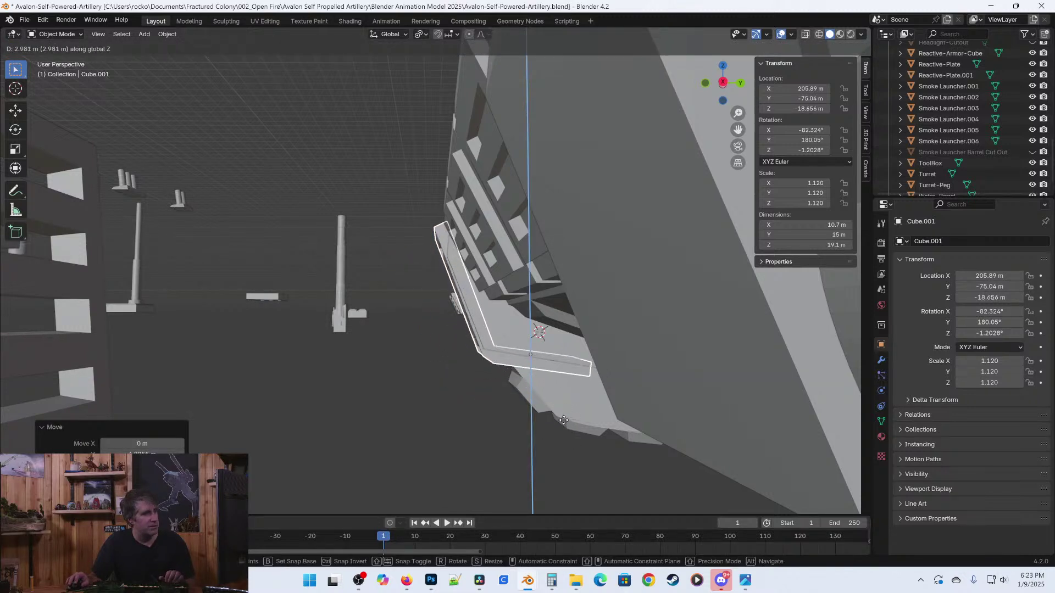
left_click(565, 425)
key("g")
key("y")
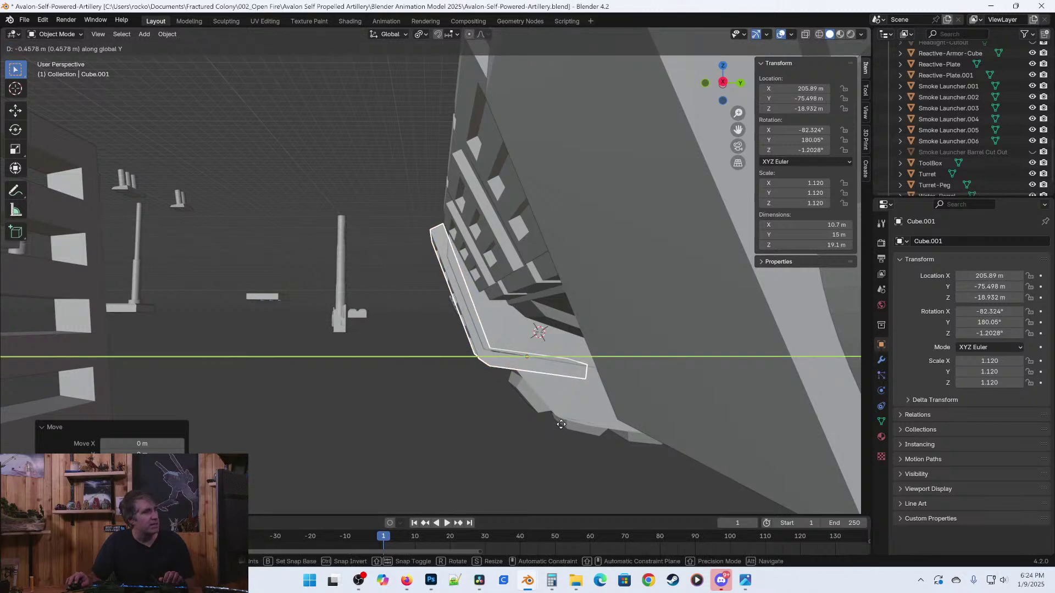
left_click(561, 424)
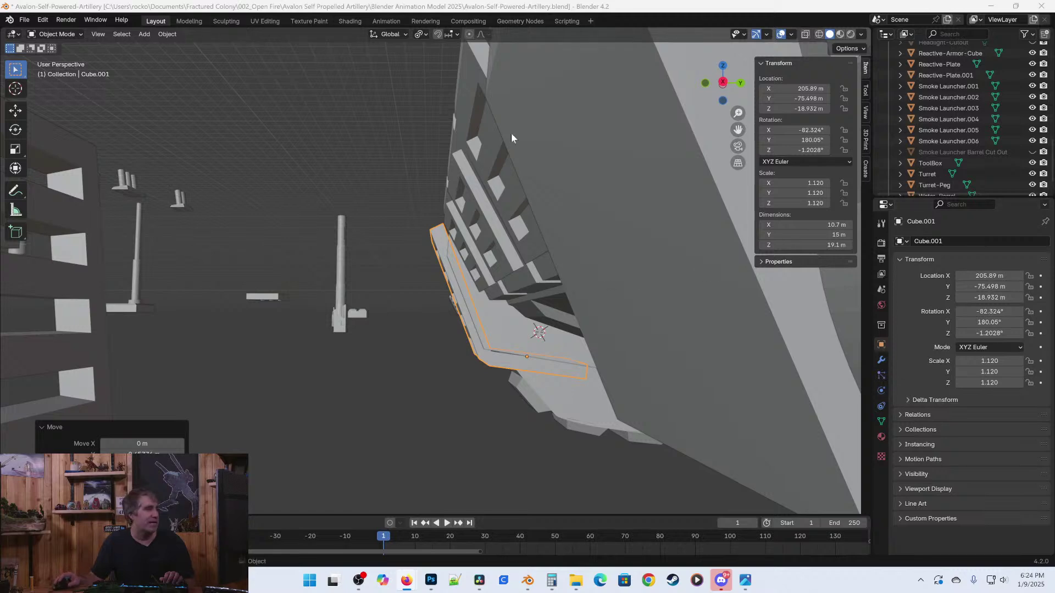
Raise the attached bent grille along Z to about -18.61 m and save the file.
scroll(315, 352, "down", 3)
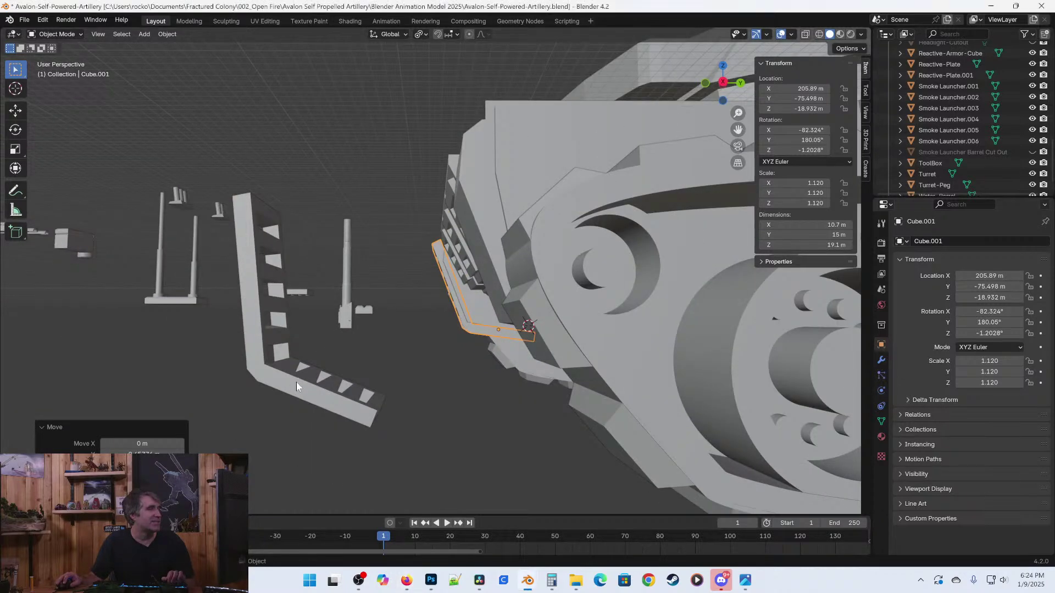
left_click(244, 366)
left_click(472, 330)
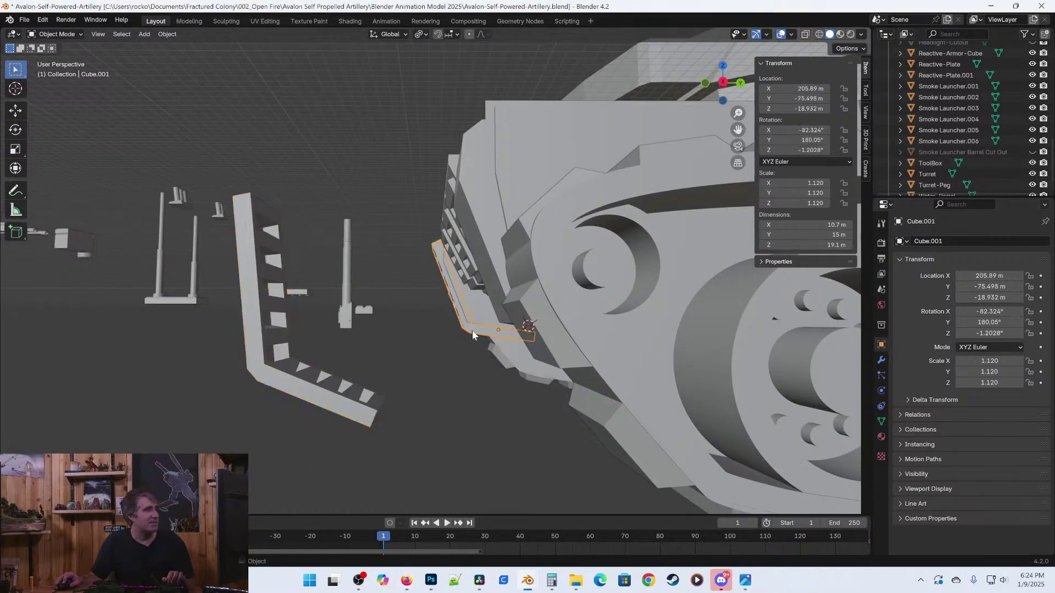
scroll(472, 331, "up", 6)
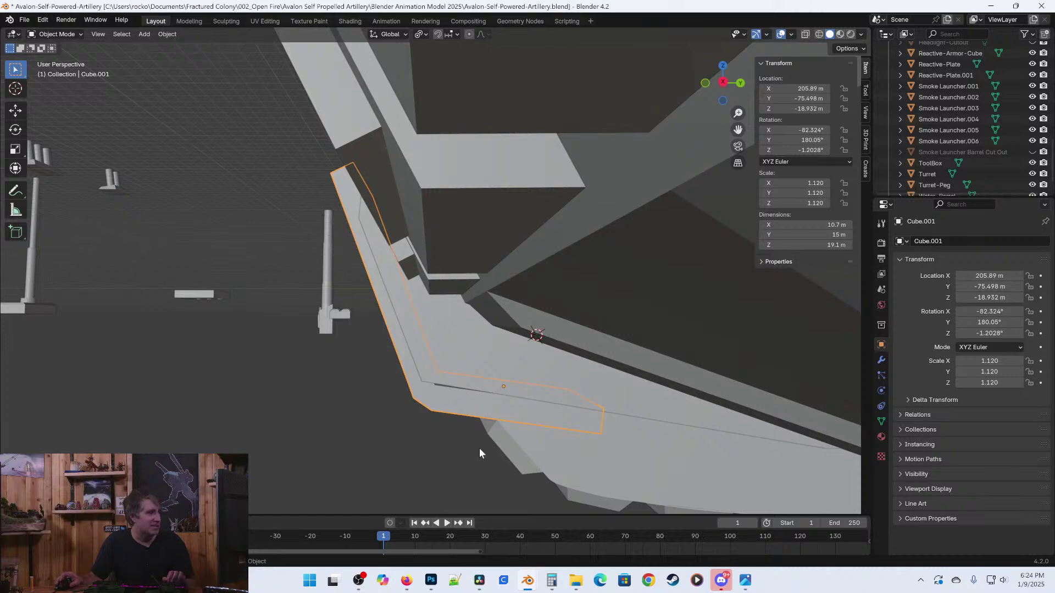
key("g")
key("z")
left_click(483, 445)
scroll(483, 445, "down", 3)
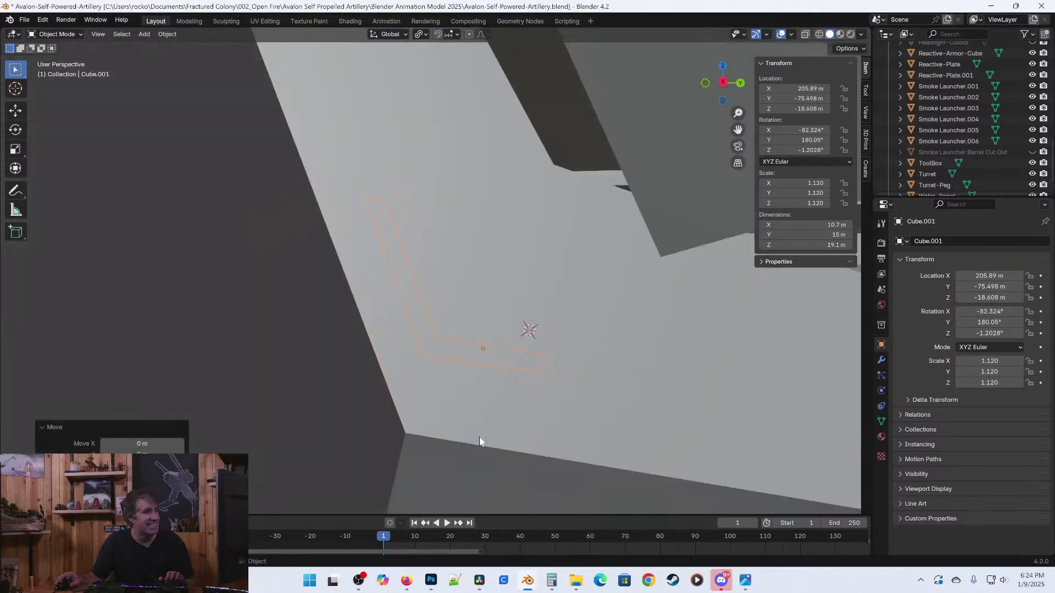
scroll(449, 368, "down", 3)
key("ctrl+s")
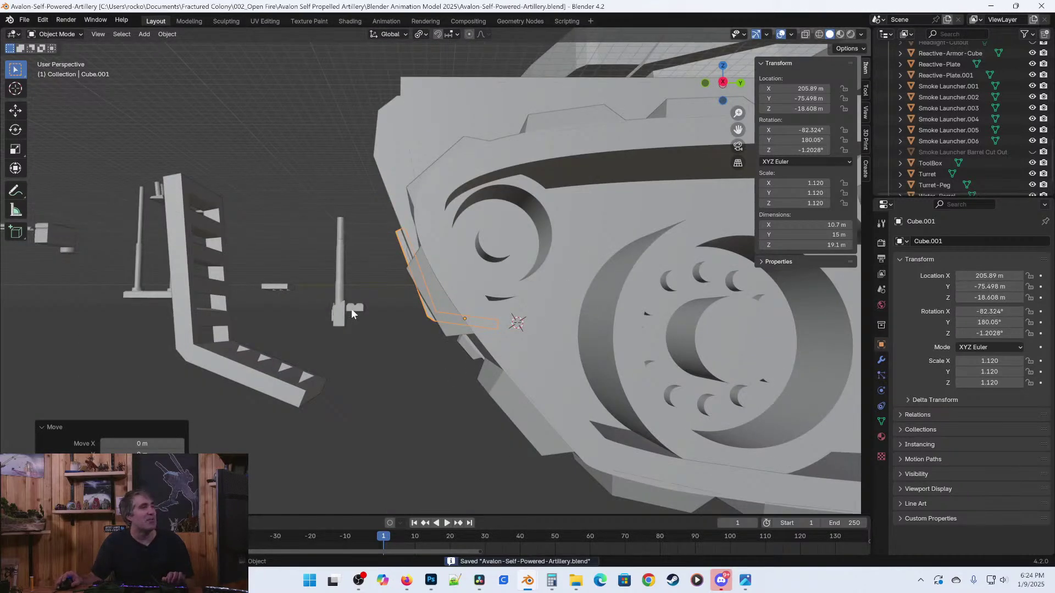
Select the second, loose bent grille and move it about 10.03 m along X in front view, in line with the hull's right rear block.
middle_click_drag(348, 307, 392, 331)
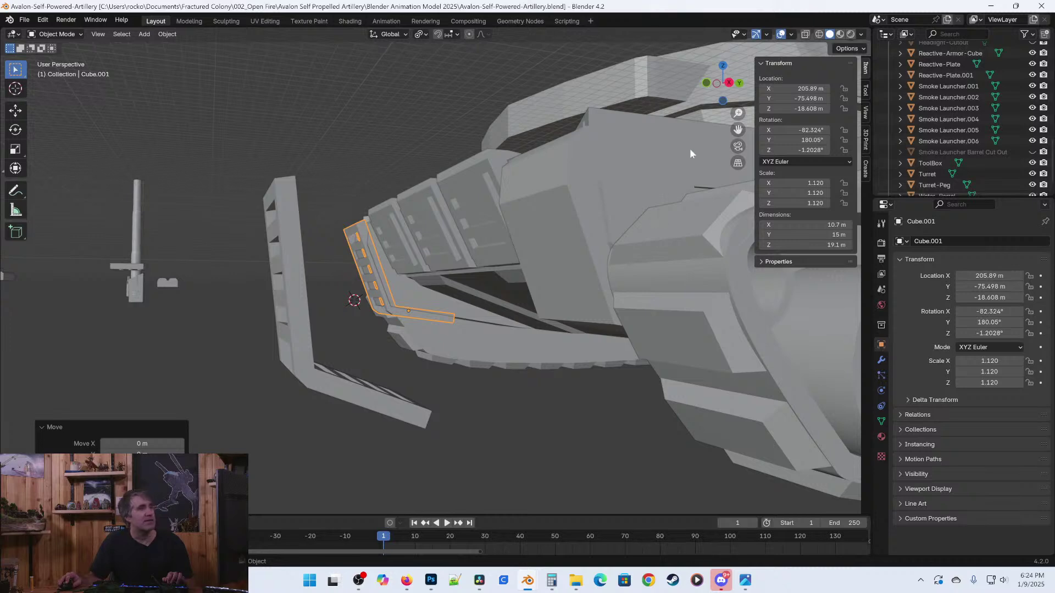
left_click_drag(344, 278, 291, 274)
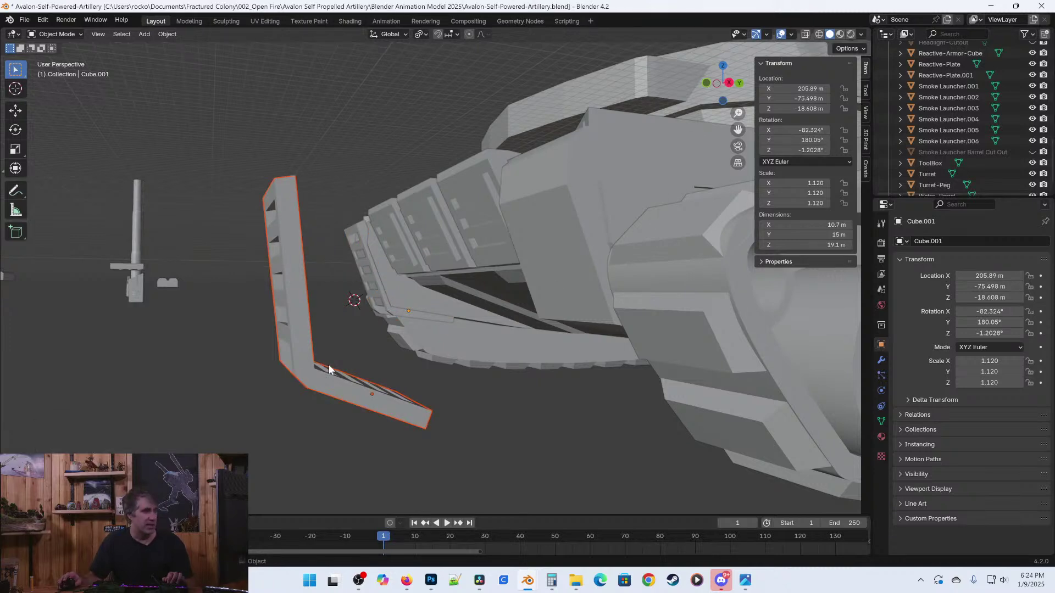
key("KP_1")
key("KP_3")
key("KP_1")
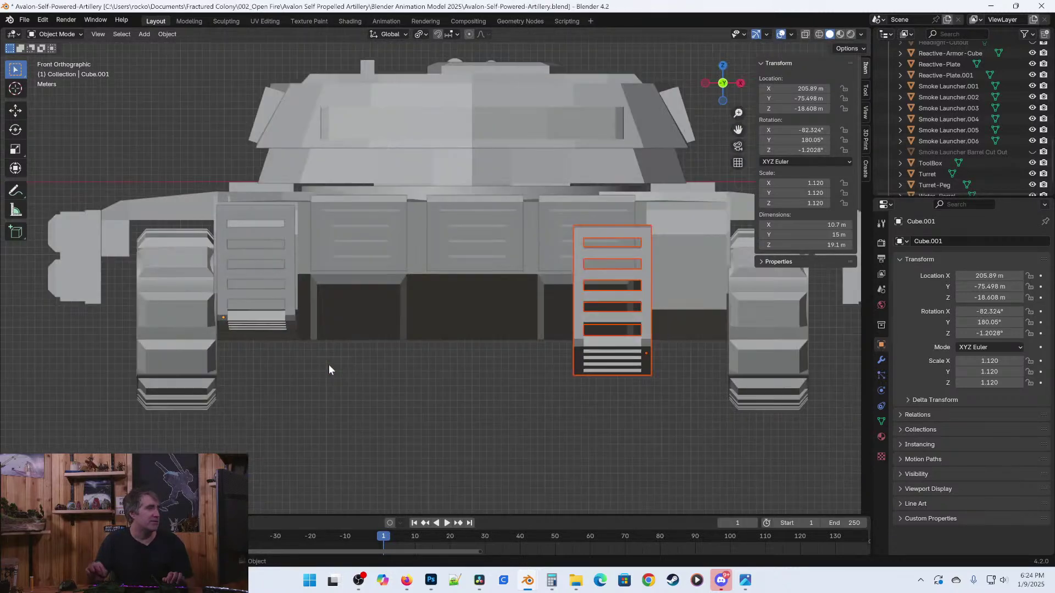
key("g")
key("x")
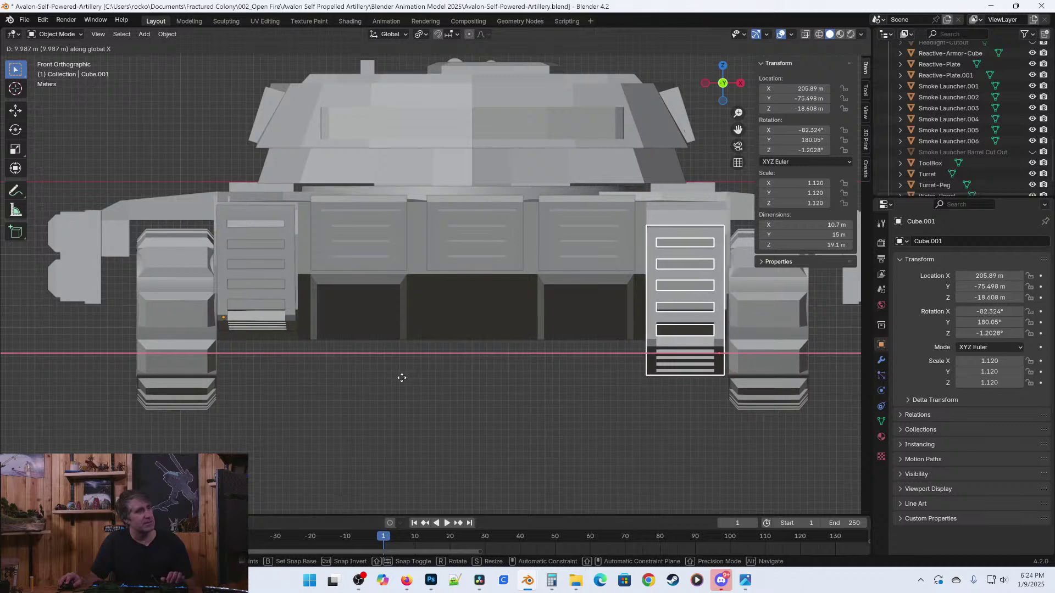
left_click(401, 378)
Move the loose bent grille along Y to the hull's rear in right-side wireframe view, and raise it along Z toward the already fitted grille.
key("KP_3")
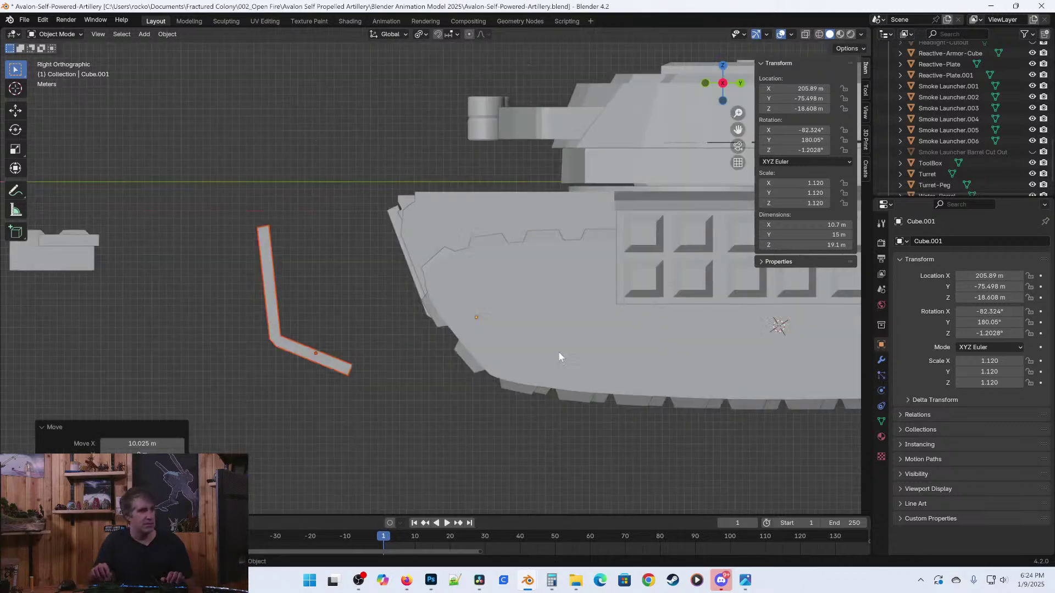
scroll(588, 347, "up", 2)
key("z")
left_click(382, 338)
scroll(329, 327, "up", 1)
key("g")
key("x")
key("y")
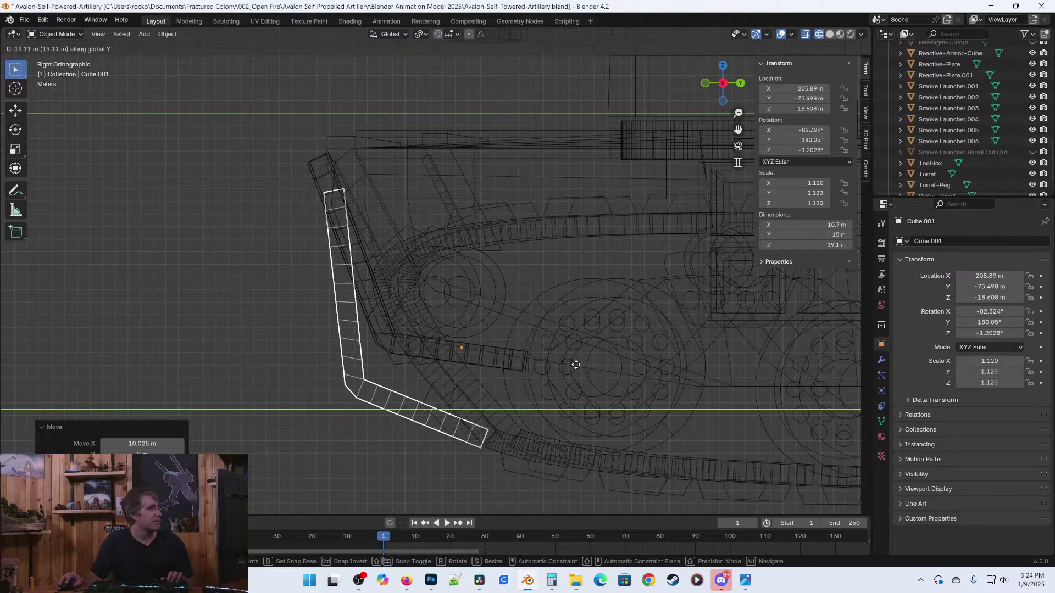
left_click(597, 364)
scroll(511, 415, "up", 1)
key("g")
key("z")
left_click(501, 373)
Rotate the second bent grille to the fitted grille's angle, shift it to overlap that grille in side view, and save the file.
key("r")
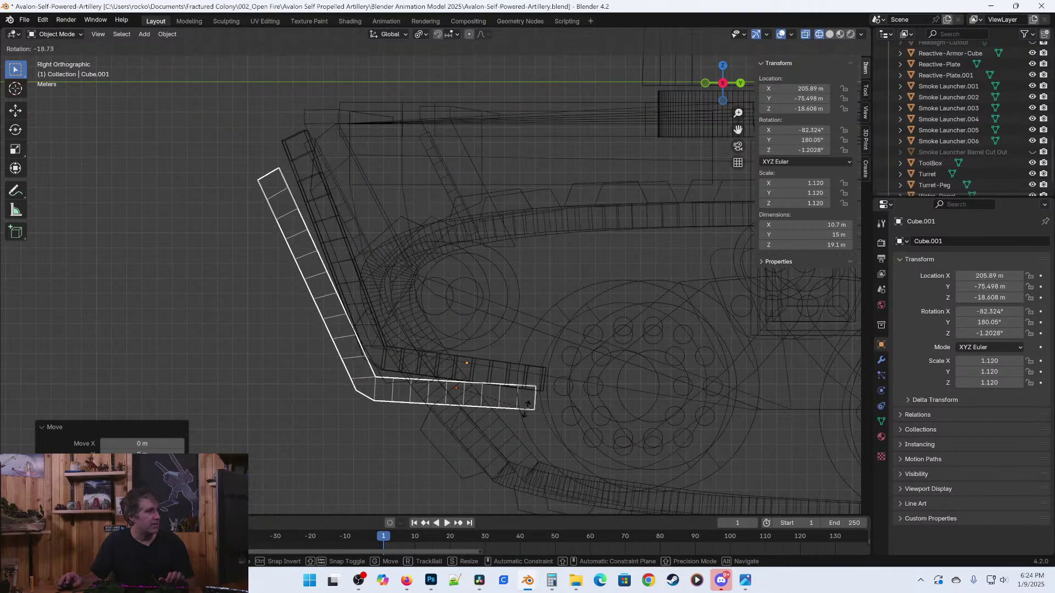
left_click(506, 409)
key("g")
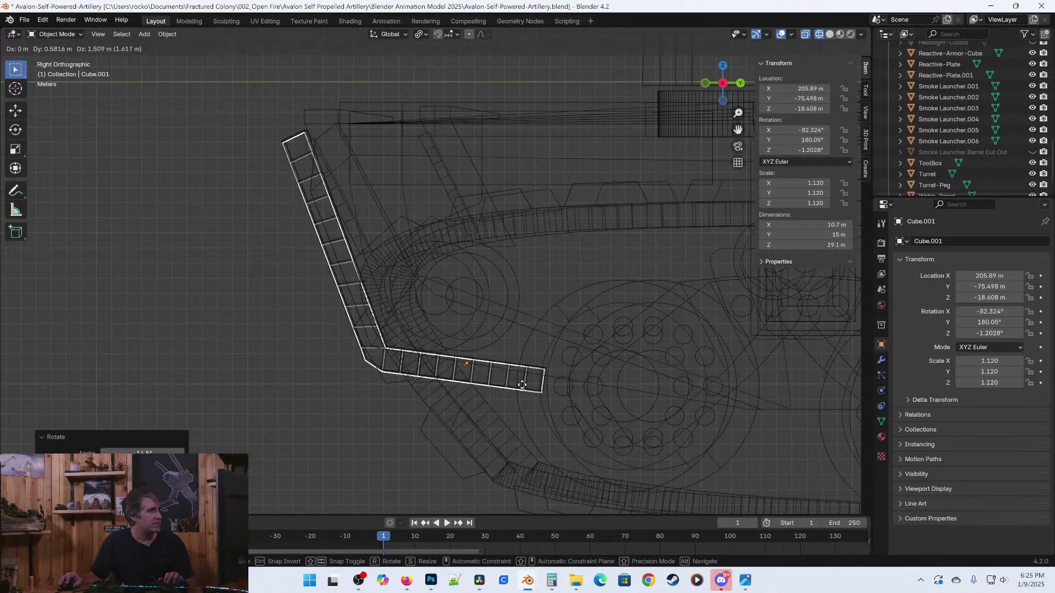
left_click(523, 385)
scroll(480, 399, "down", 3)
middle_click_drag(481, 395, 479, 378)
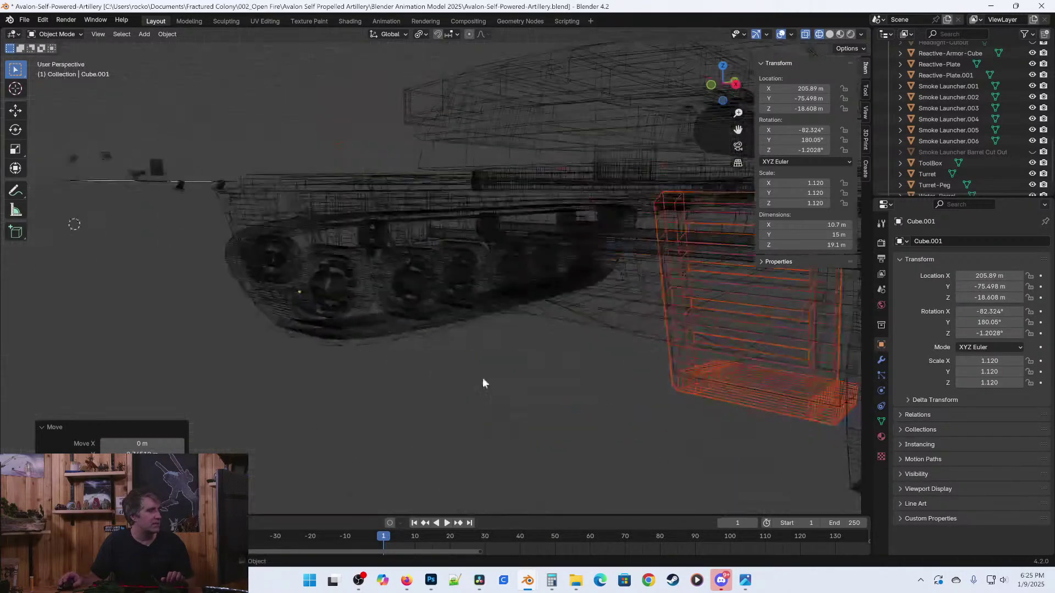
key("shift+z")
scroll(624, 388, "down", 4)
key("ctrl+s")
Examine the fit of both bent grilles at the hull's rear from several angles.
middle_click_drag(548, 375, 604, 376)
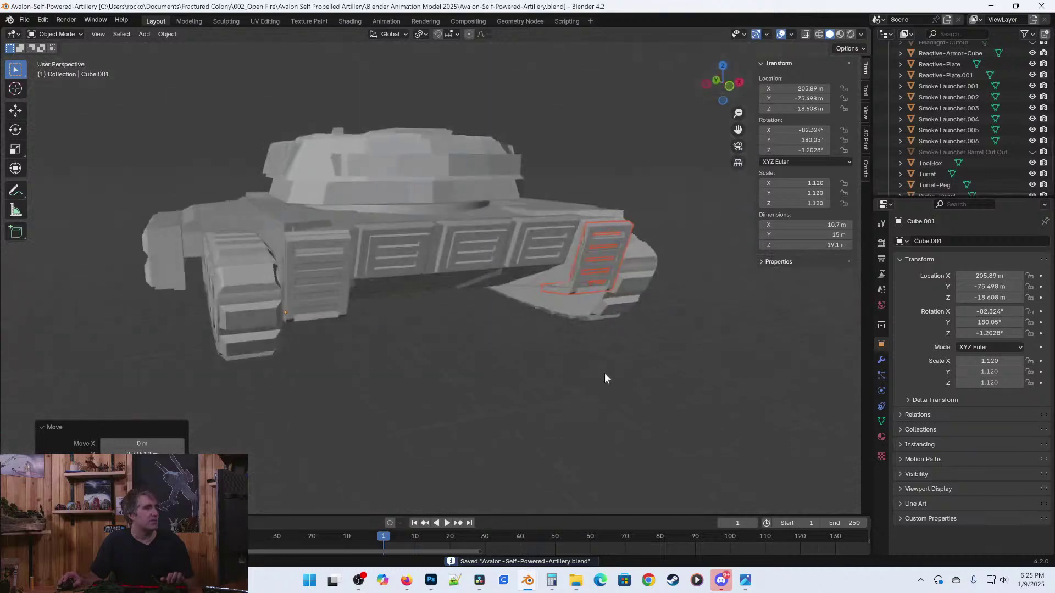
middle_click_drag(365, 320, 427, 355)
scroll(374, 309, "down", 3)
middle_click_drag(374, 309, 370, 337)
scroll(438, 362, "up", 5)
scroll(442, 329, "down", 5)
middle_click_drag(442, 328, 509, 308)
scroll(443, 309, "up", 5)
middle_click_drag(443, 309, 522, 316)
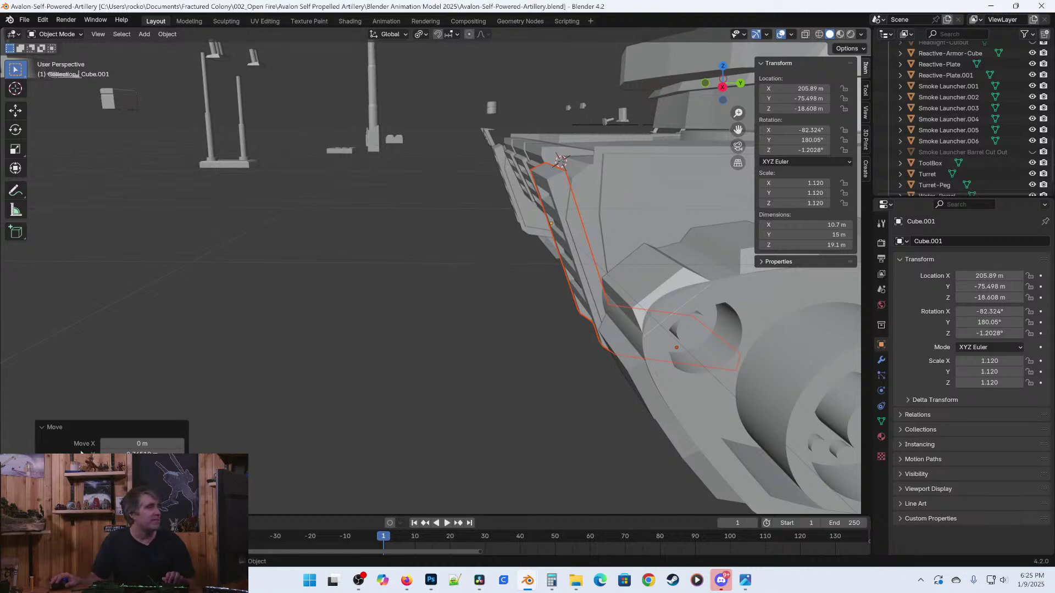
Select the loose antenna array and move it in top view onto the turret's raised rectangular base, to about X 254.21 m, Y -40.39 m.
scroll(435, 274, "down", 6)
middle_click_drag(435, 273, 418, 233)
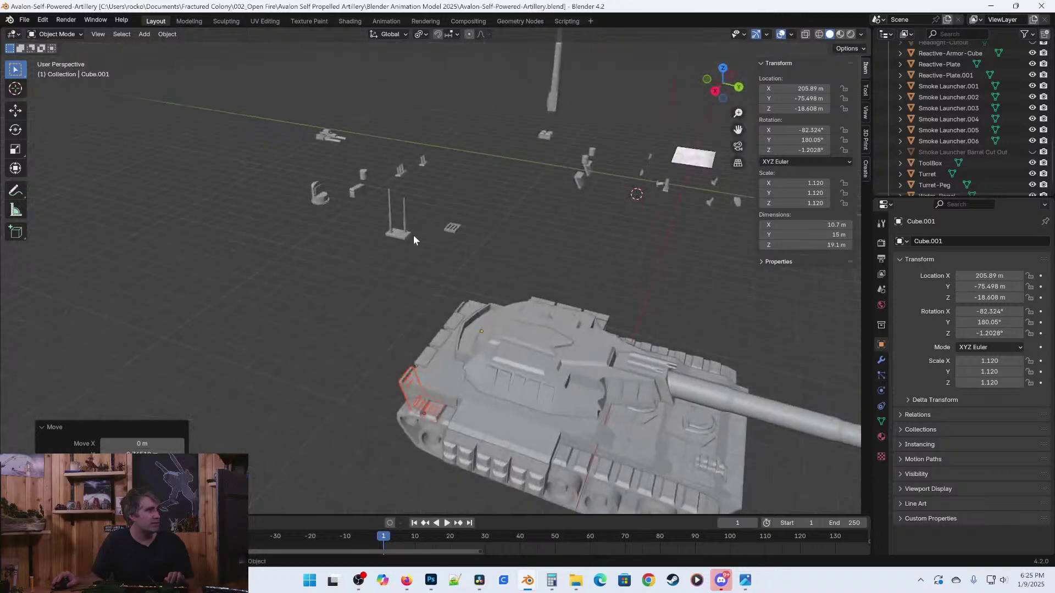
left_click(407, 242)
key("KP_7")
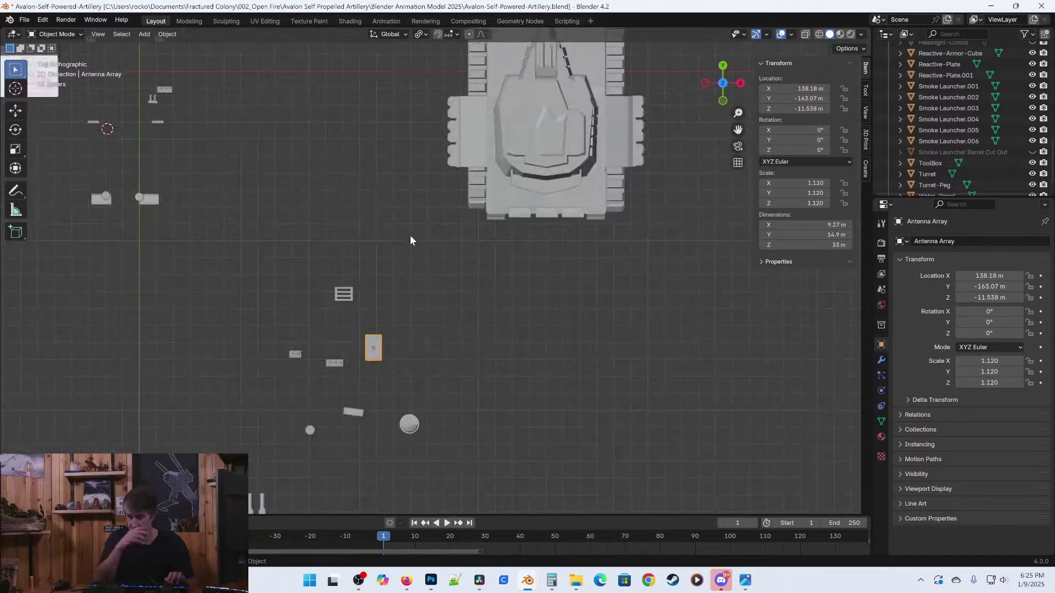
middle_click_drag(296, 303, 229, 323, "shift")
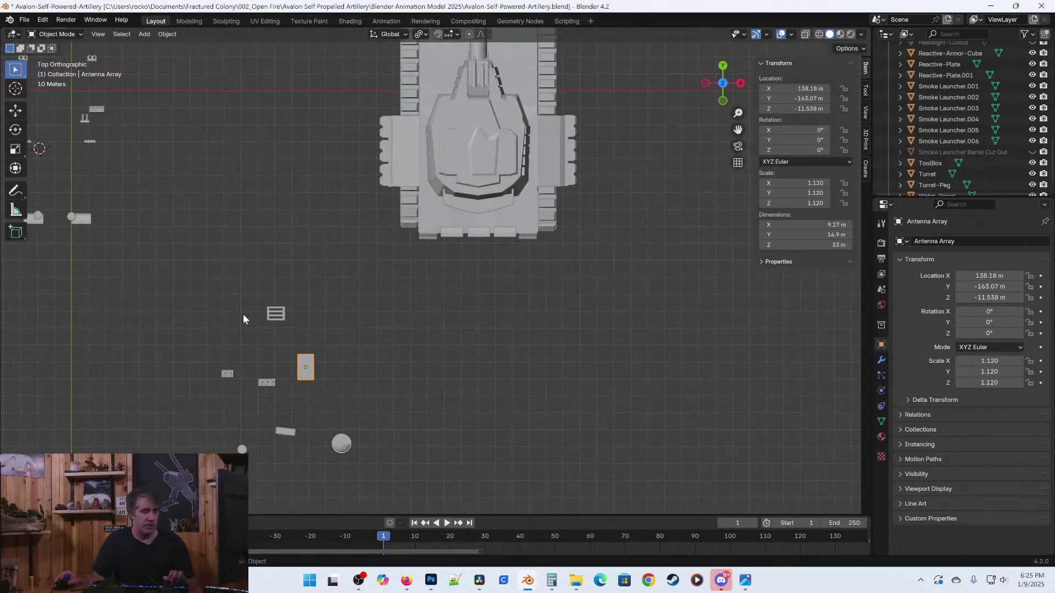
key("g")
left_click(473, 122)
scroll(579, 238, "up", 3)
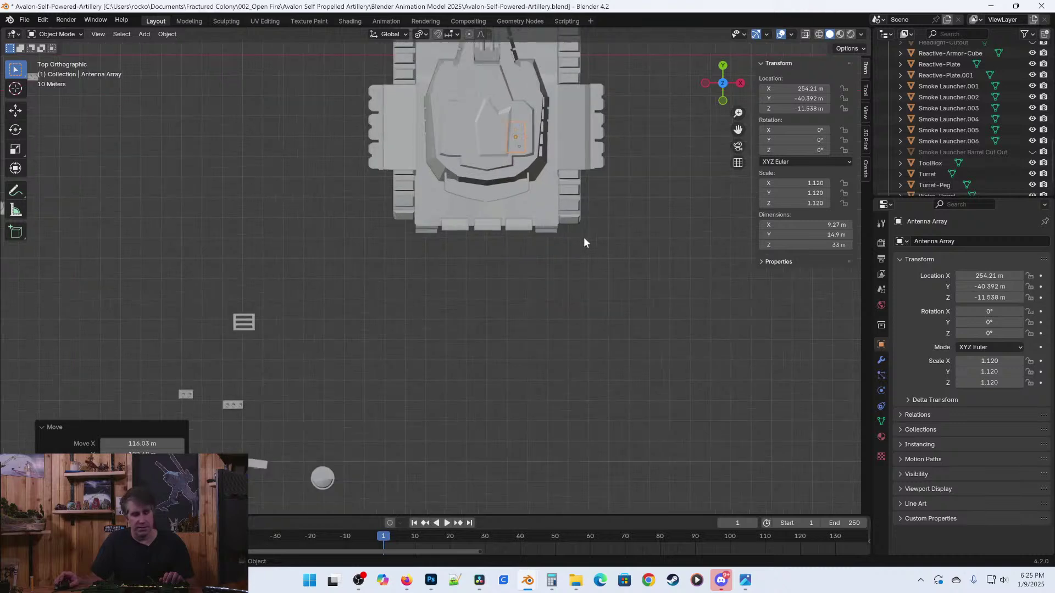
Raise the antenna array to about Z 18.06 m above the turret roof, and shift it along X to about 257.1 m.
middle_click_drag(566, 241, 522, 373)
key("g")
key("z")
left_click(588, 309)
middle_click_drag(558, 246, 563, 338, "shift")
scroll(564, 337, "up", 2)
middle_click_drag(588, 289, 508, 353, "shift")
key("g")
key("x")
left_click(527, 390)
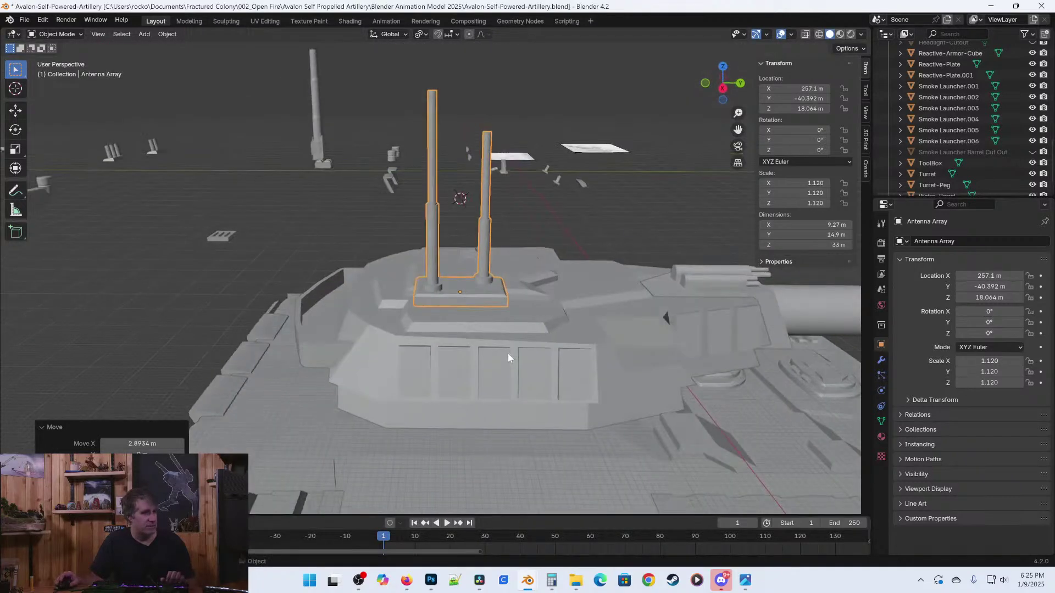
Lower the antenna array onto the turret roof to about Z 15.02 m and save the file.
key("g")
key("z")
left_click(461, 391)
scroll(372, 387, "down", 4)
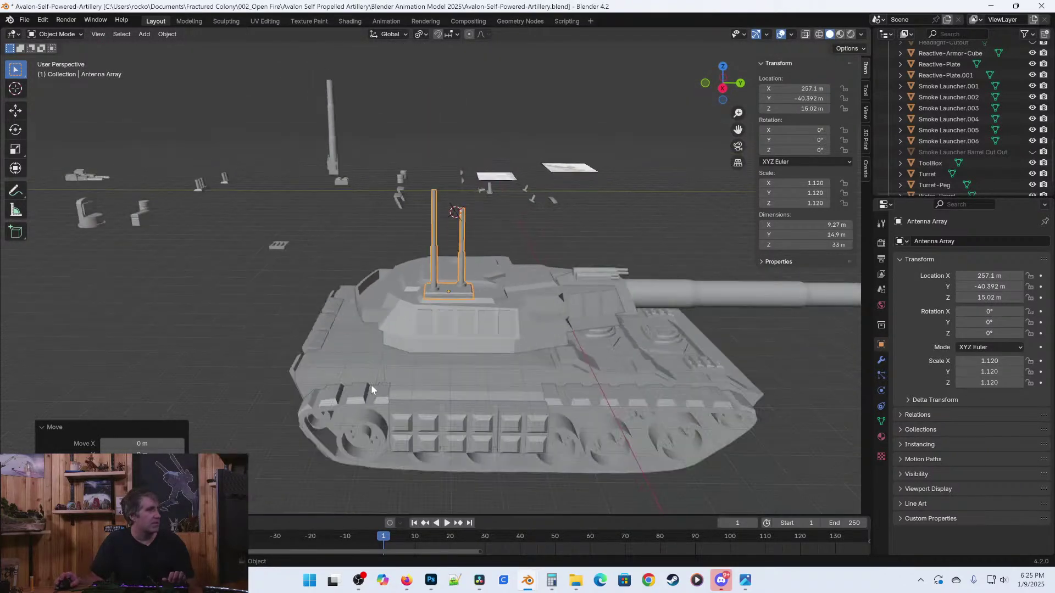
key("ctrl+s")
Select the loose command viewer and move it in top view onto the turret, to about X 237.03 m, Y -34.78 m.
middle_click_drag(175, 346, 555, 346)
left_click(344, 229)
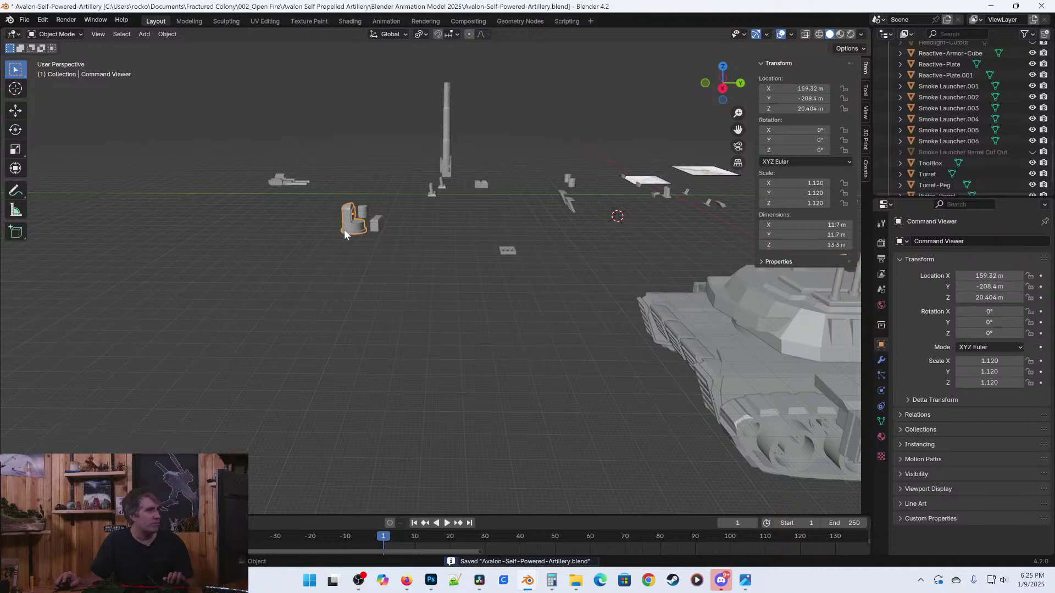
key("KP_7")
scroll(275, 296, "down", 5)
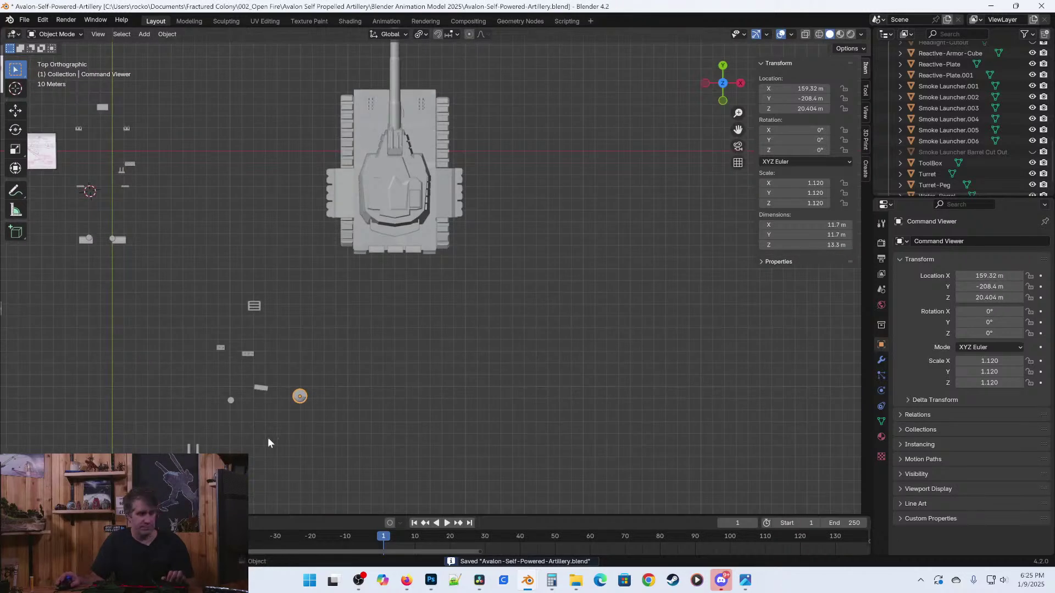
key("g")
left_click(368, 235)
scroll(367, 235, "up", 5)
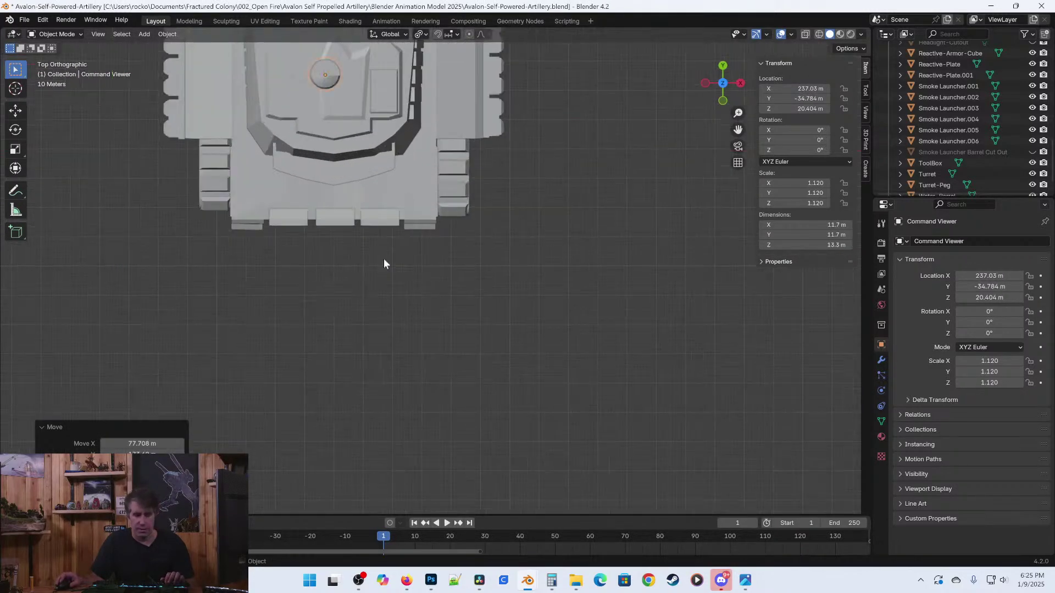
Reposition the command viewer over the raised roof platform beside the antenna array, to about X 243.41 m, Y -39.02 m.
middle_click_drag(407, 264, 320, 330, "shift")
scroll(321, 329, "up", 2)
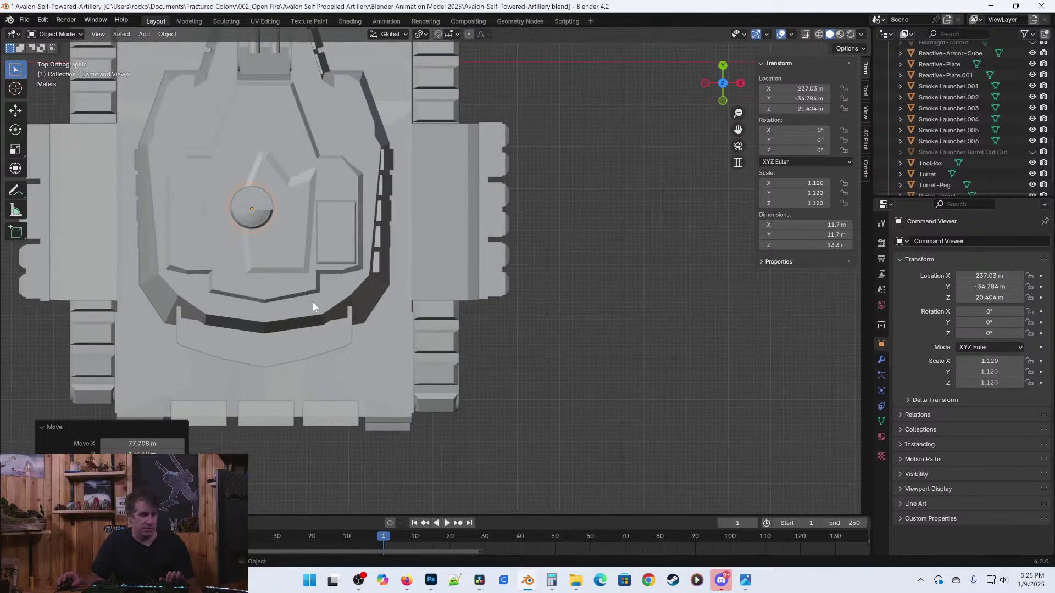
key("g")
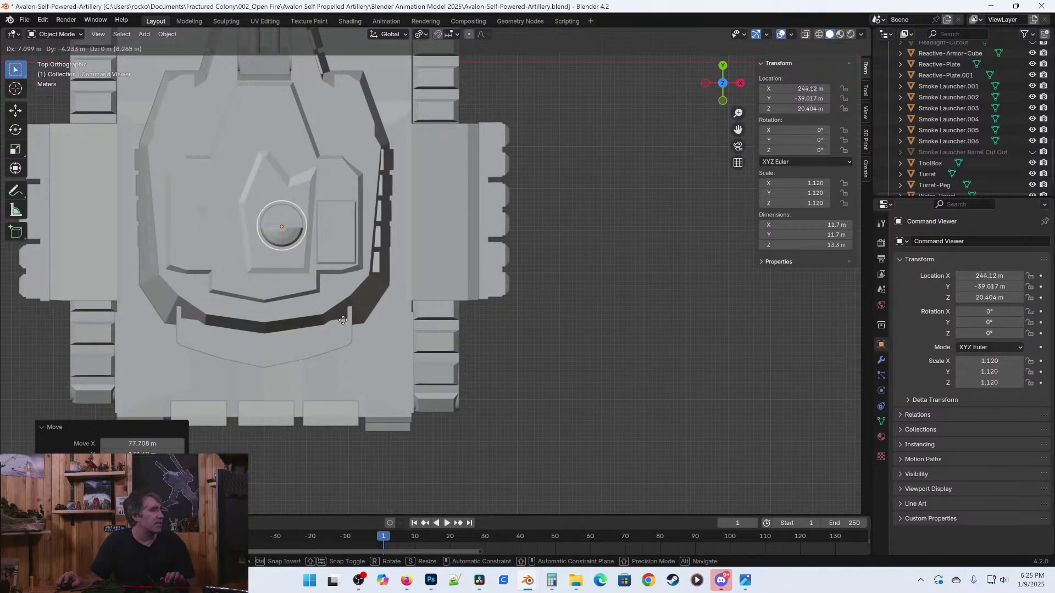
left_click(342, 320)
middle_click_drag(342, 321, 462, 248)
scroll(463, 247, "up", 2)
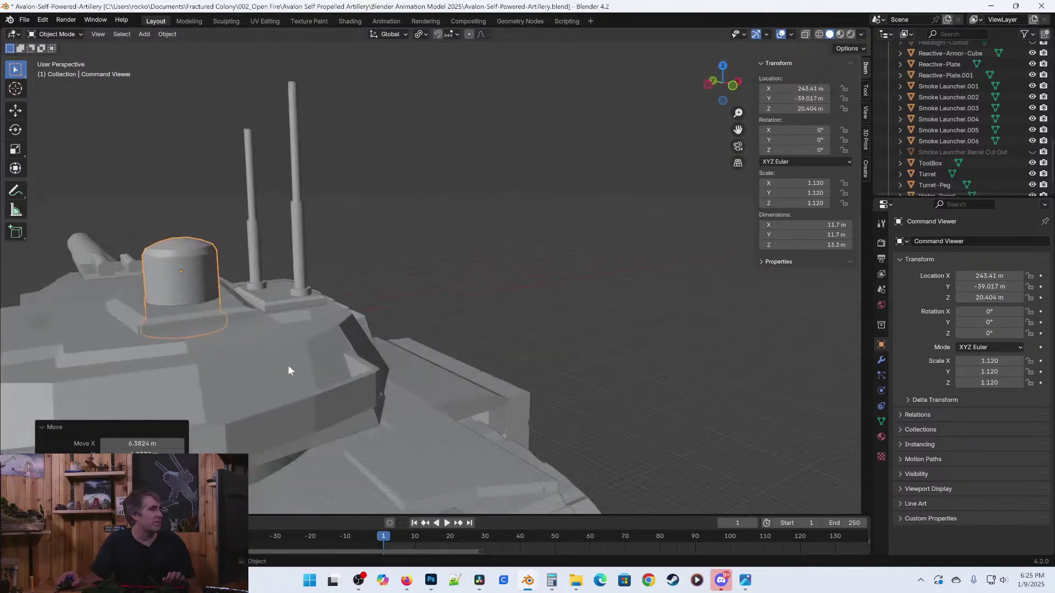
Raise the command viewer to about Z 24.21 m so it sits on the roof platform, and save the file.
key("g")
key("z")
left_click(264, 431)
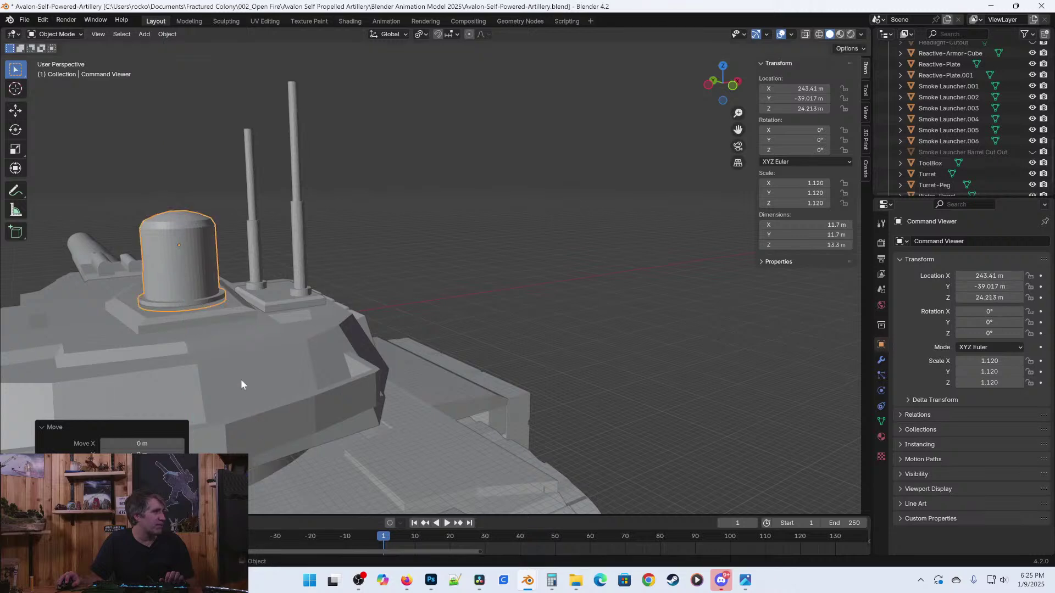
scroll(242, 380, "down", 4)
key("ctrl+s")
Inspect the turret with its antenna array and command viewer, and look over the loose parts beside the vehicle.
middle_click_drag(216, 311, 416, 271)
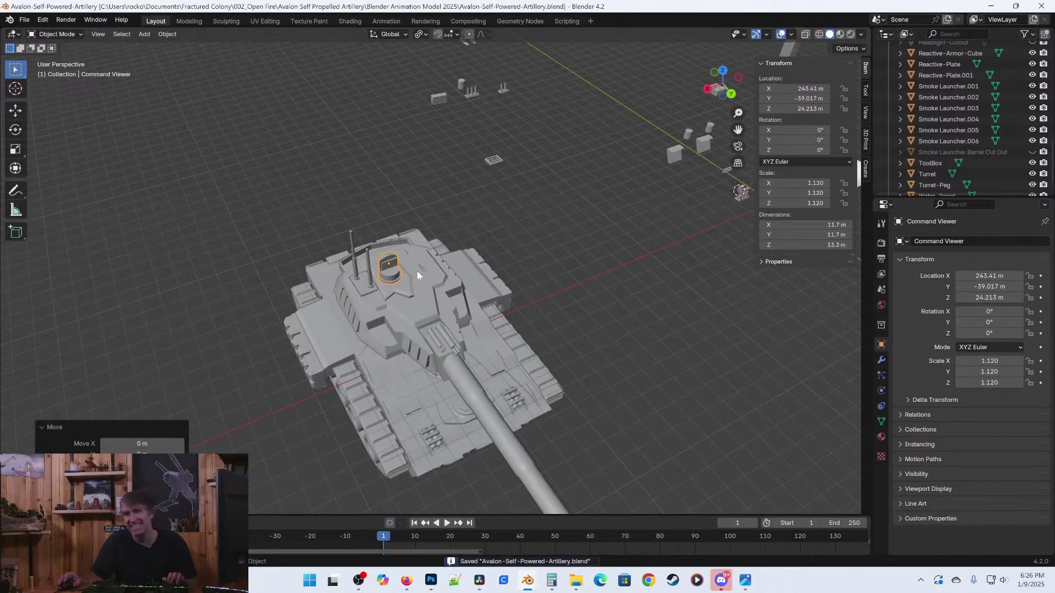
scroll(542, 267, "down", 1)
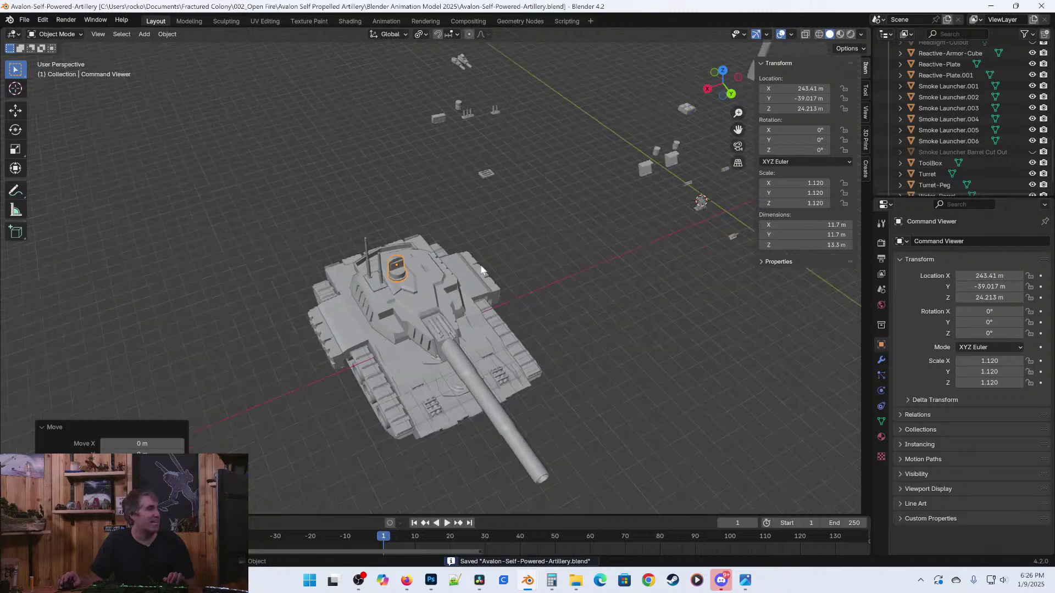
scroll(391, 279, "up", 4)
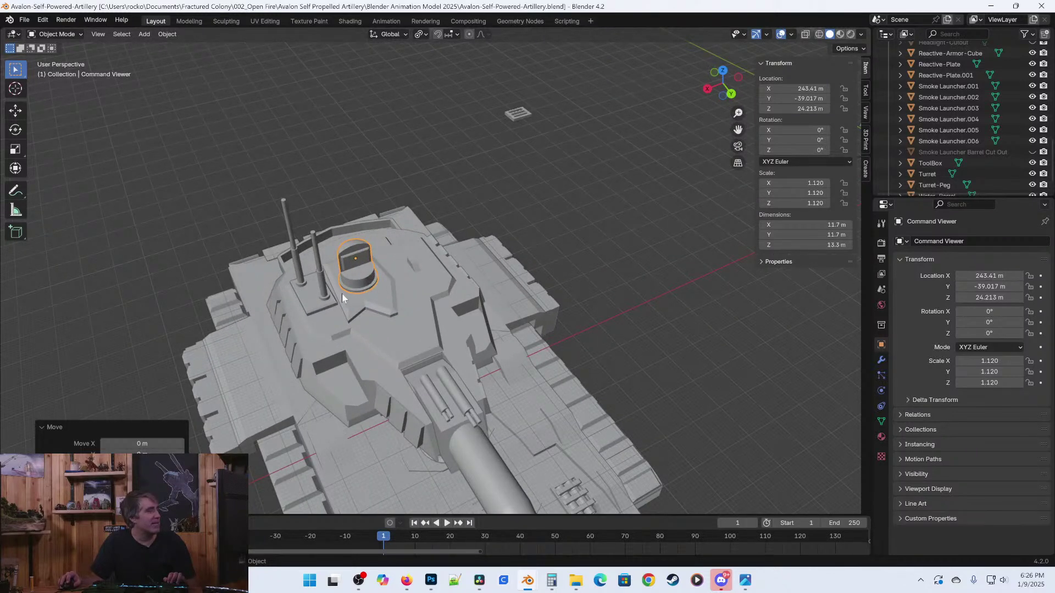
middle_click_drag(368, 292, 548, 269)
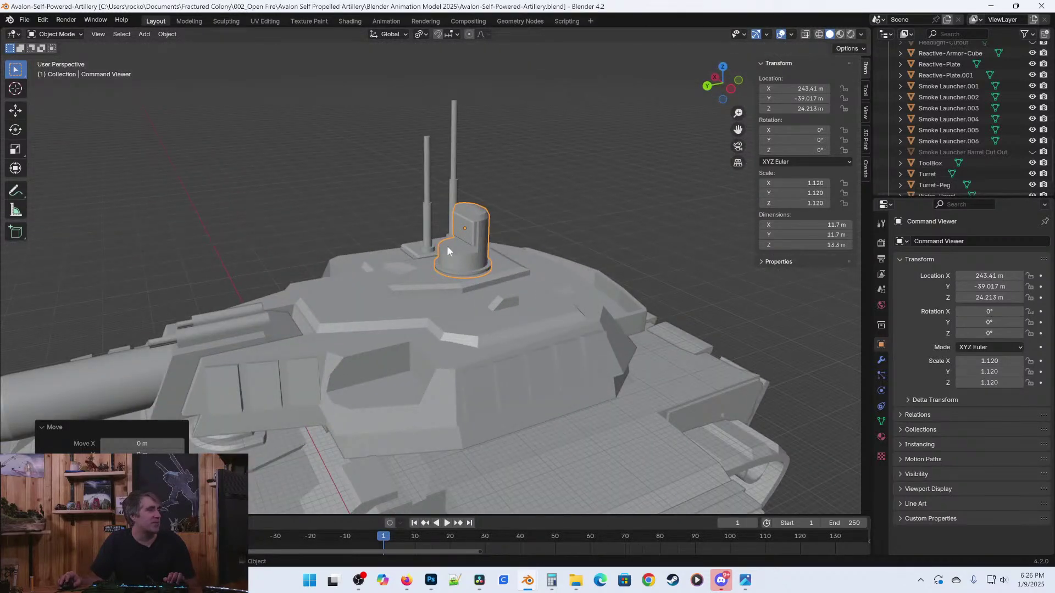
scroll(470, 268, "down", 2)
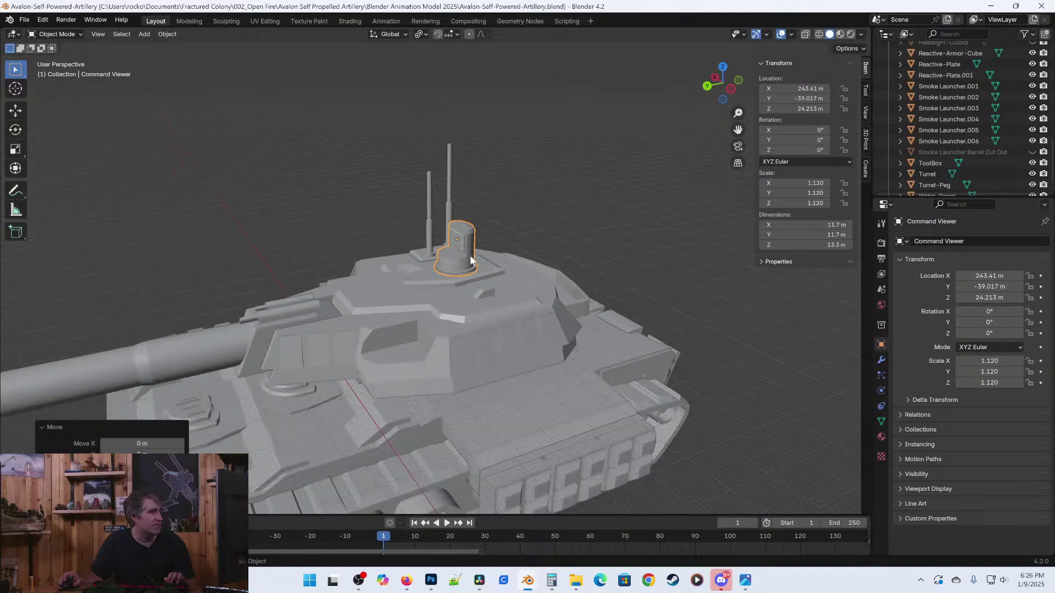
scroll(489, 271, "down", 6)
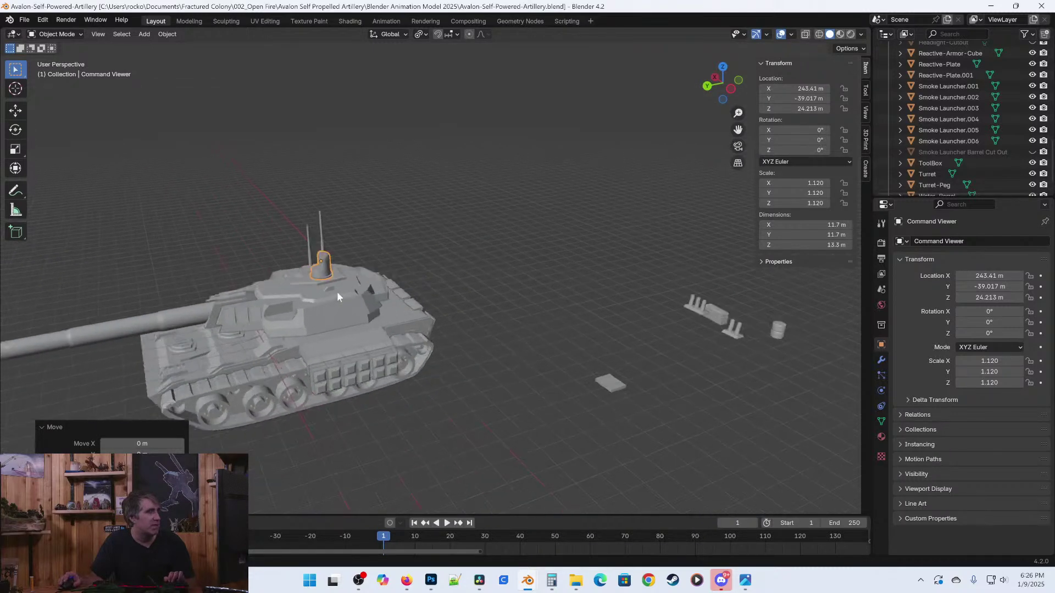
middle_click_drag(574, 290, 524, 311, "shift")
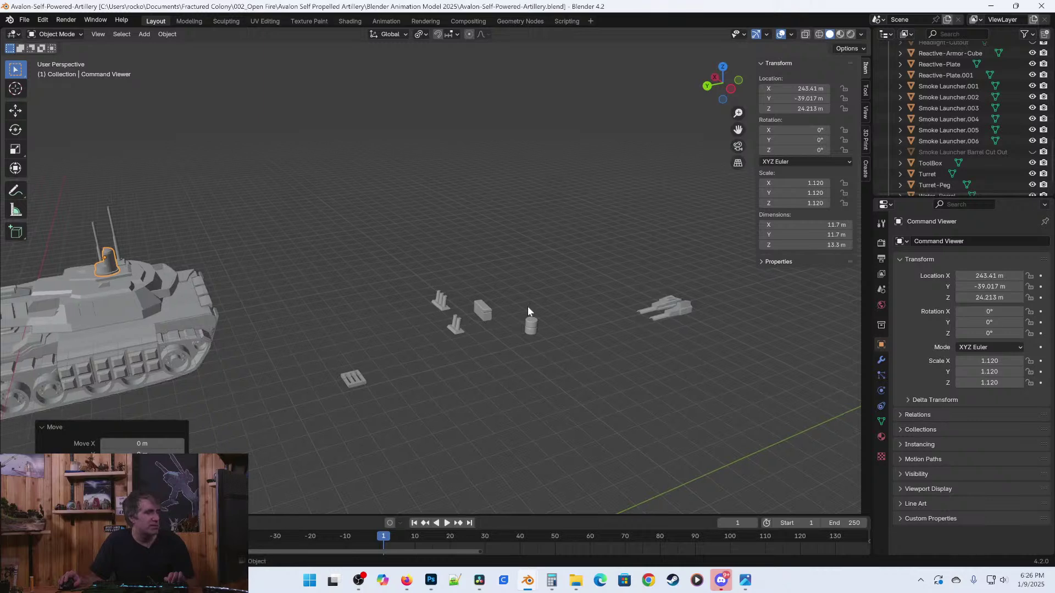
Select the loose gun part 762-Barrel.001 and rotate it about -87° in front view.
left_click(667, 315)
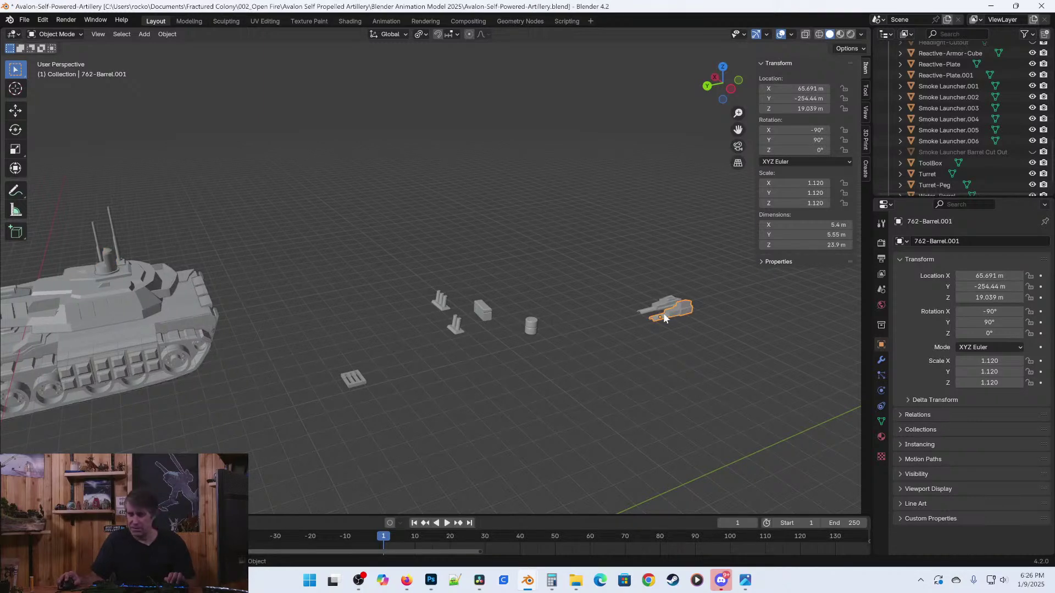
key("KP_1")
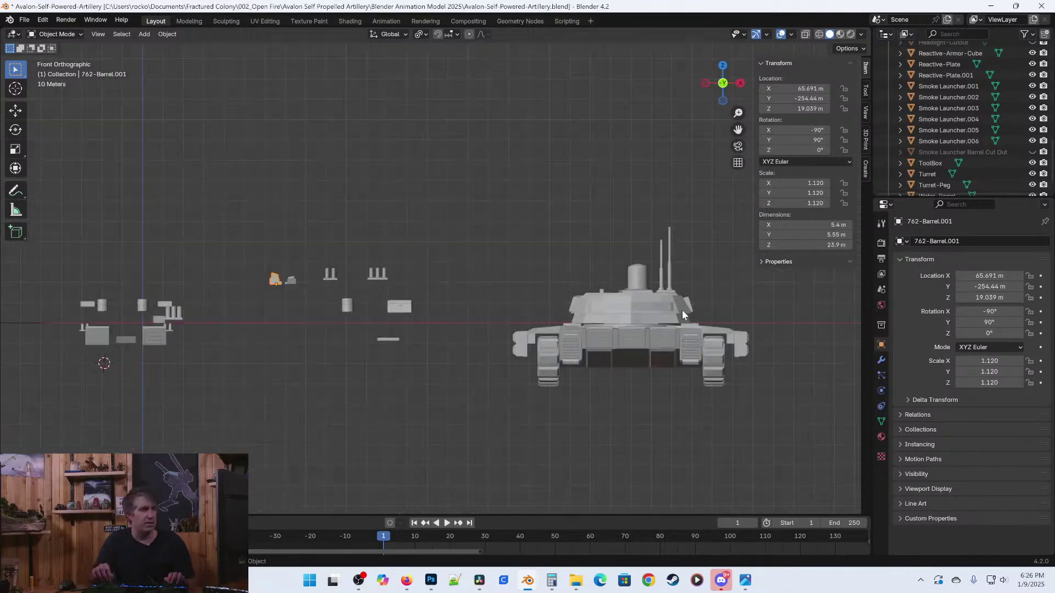
scroll(219, 291, "up", 4)
middle_click_drag(182, 295, 538, 328, "shift")
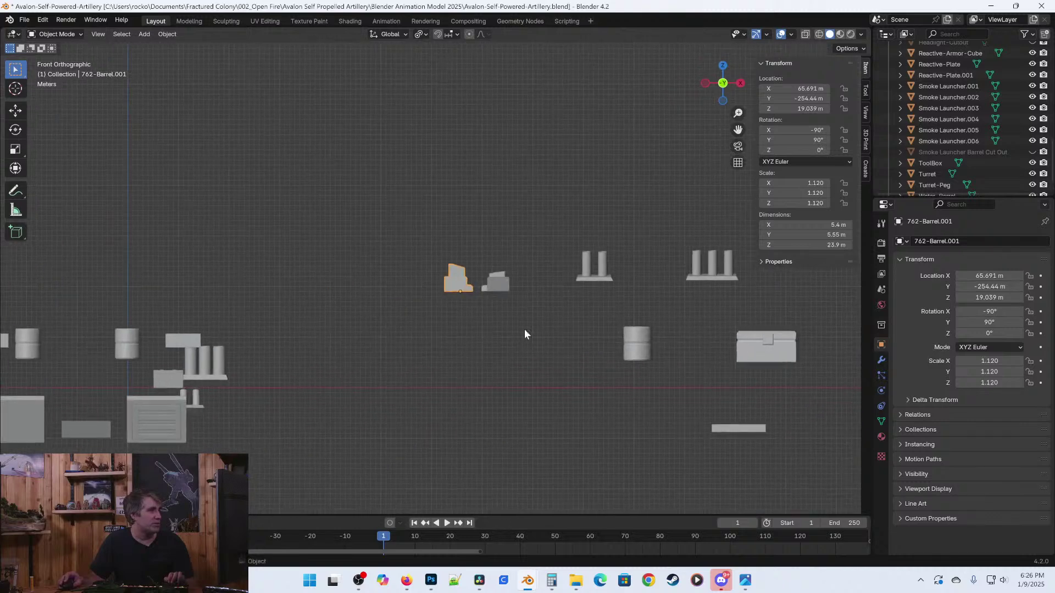
scroll(438, 296, "up", 10)
key("r")
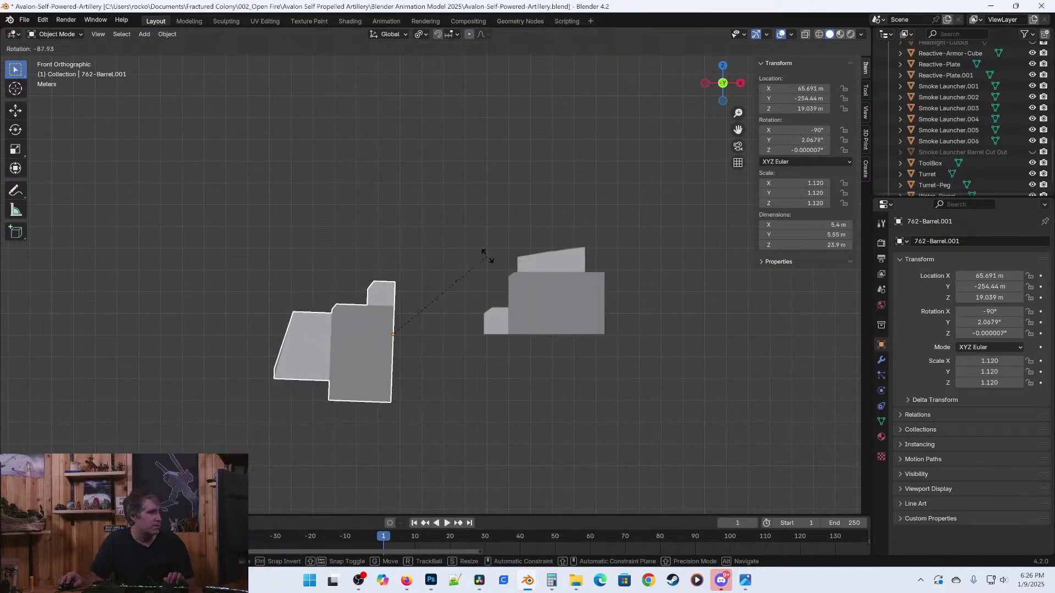
left_click(490, 256)
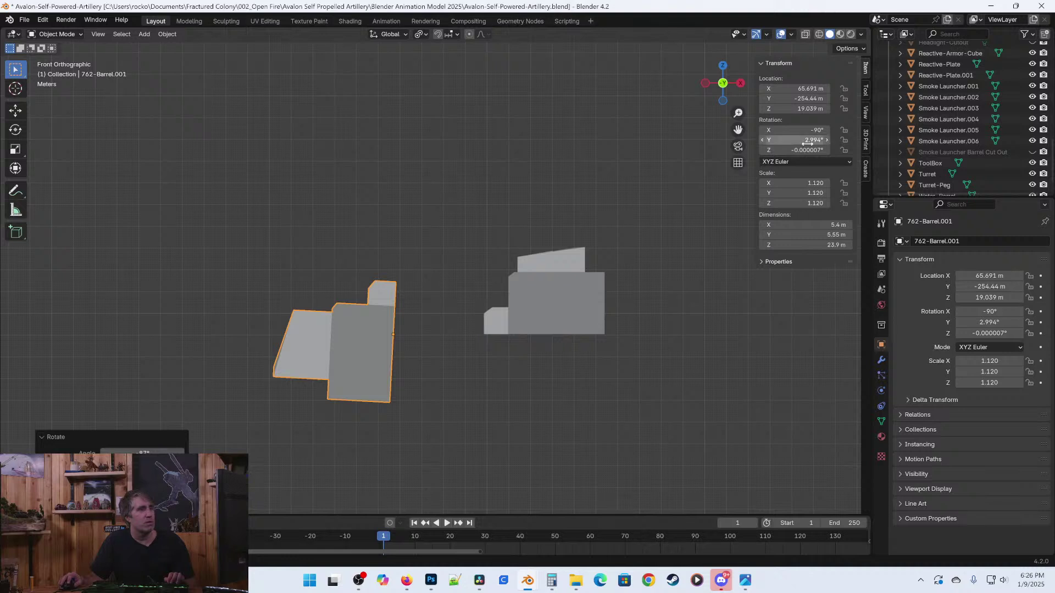
Set the Z and Y rotation of 762-Barrel.001 to 0°.
double_click(796, 150)
type("0")
key("Return")
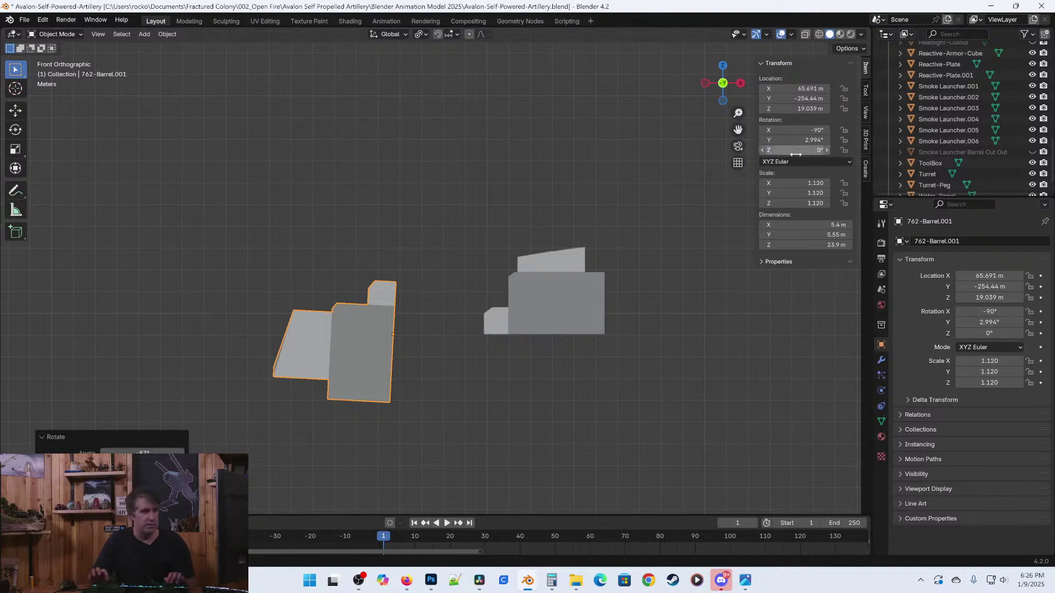
double_click(796, 140)
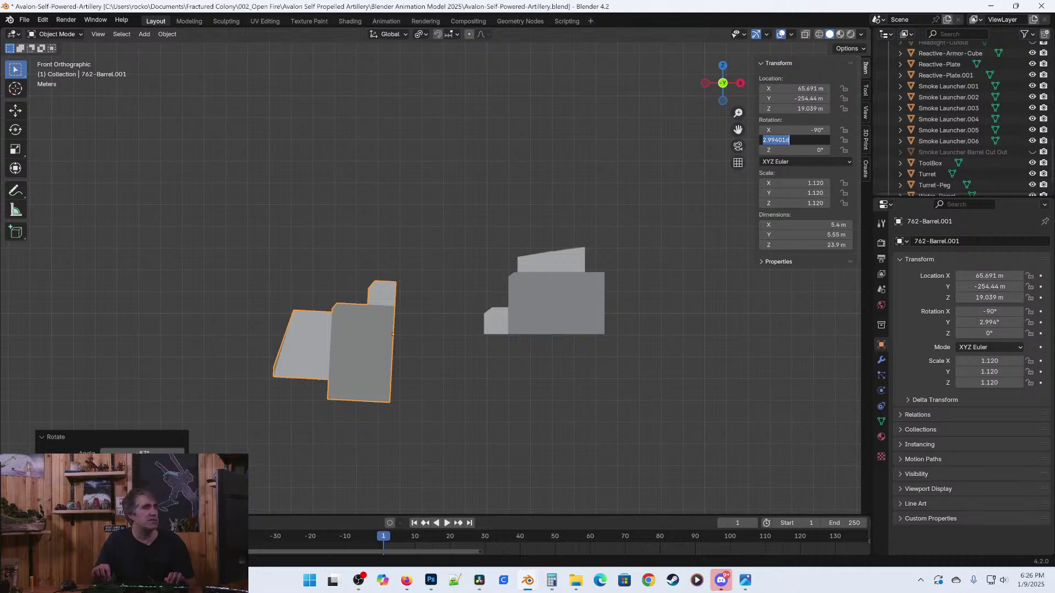
type("0")
key("Return")
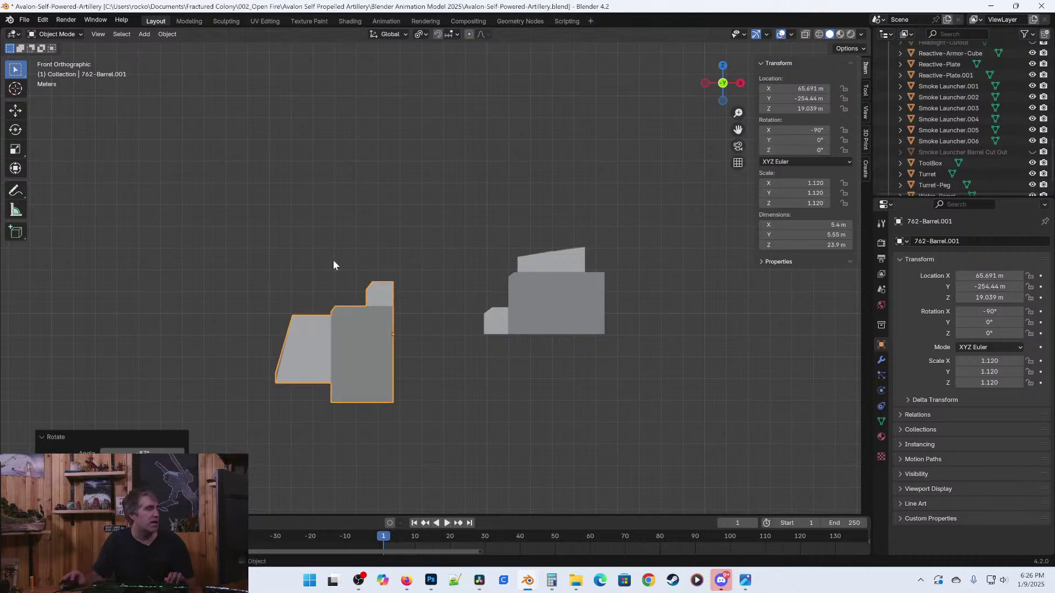
Select the loose gun part 762-Barrel and rotate it about 90.6° in front view so it stands upright.
left_click(552, 333)
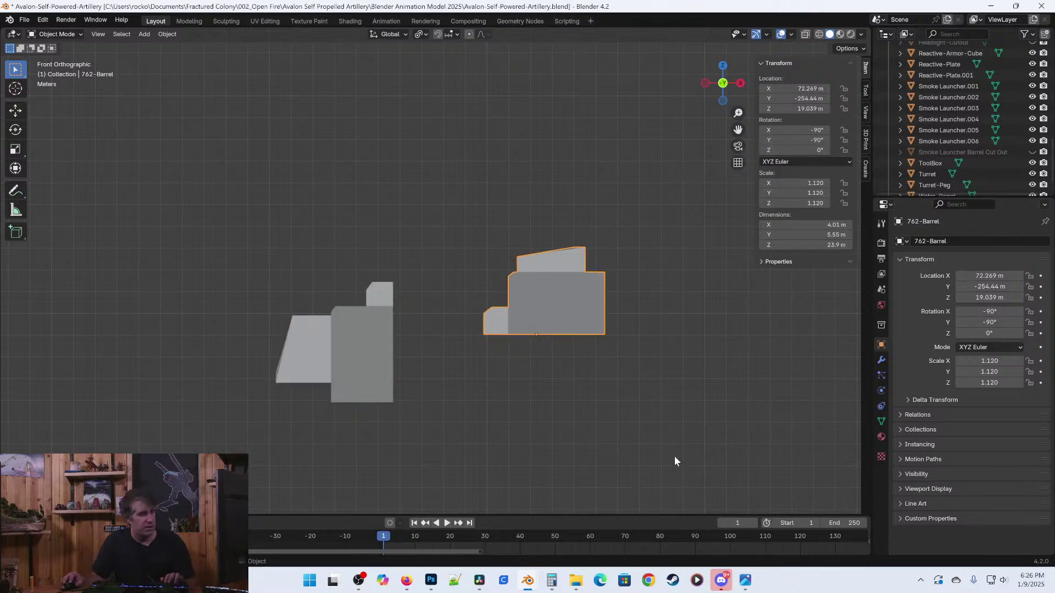
key("r")
left_click(475, 424)
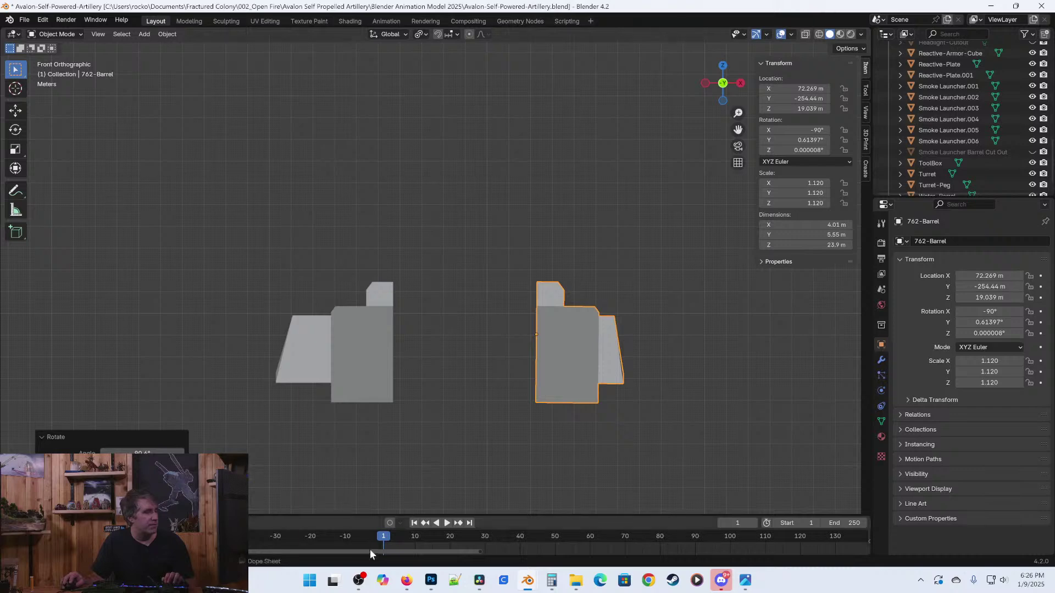
left_click(481, 581)
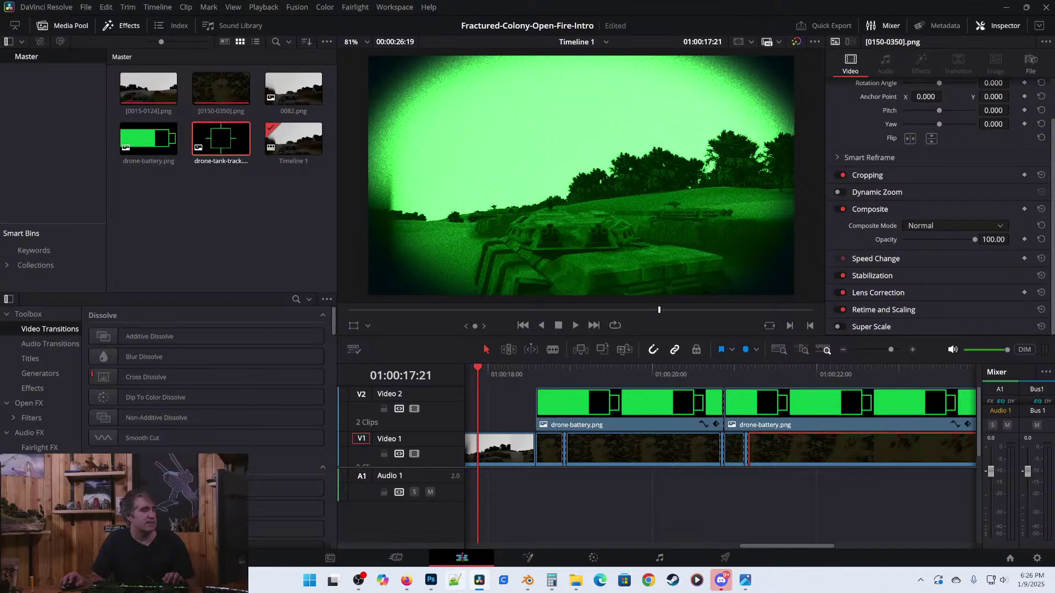
mouse_move(530, 586)
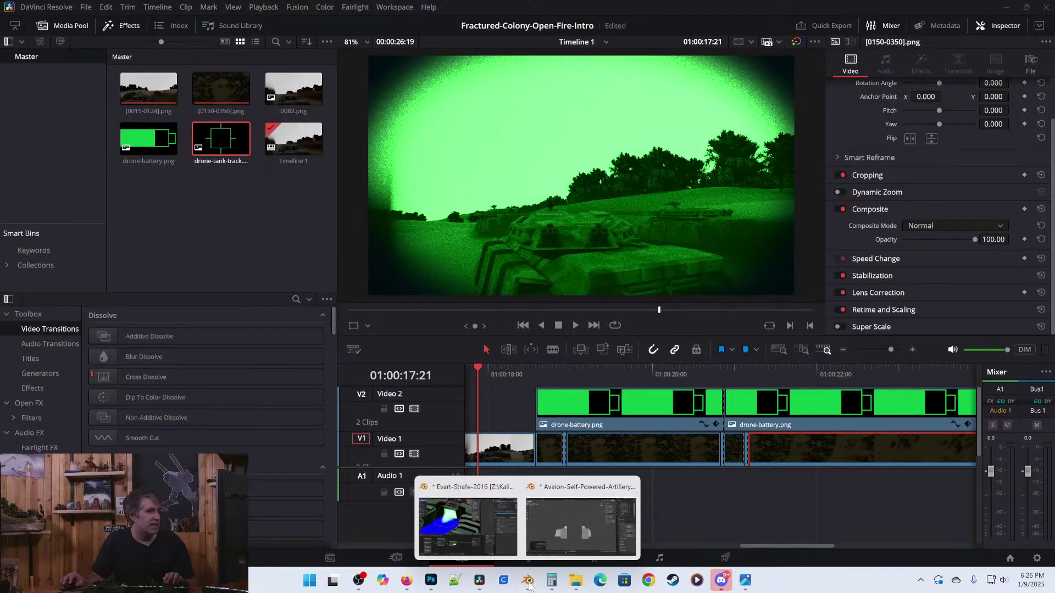
left_click(560, 531)
Straighten 762-Barrel in front view and set its Y rotation to 0°.
scroll(589, 392, "up", 3)
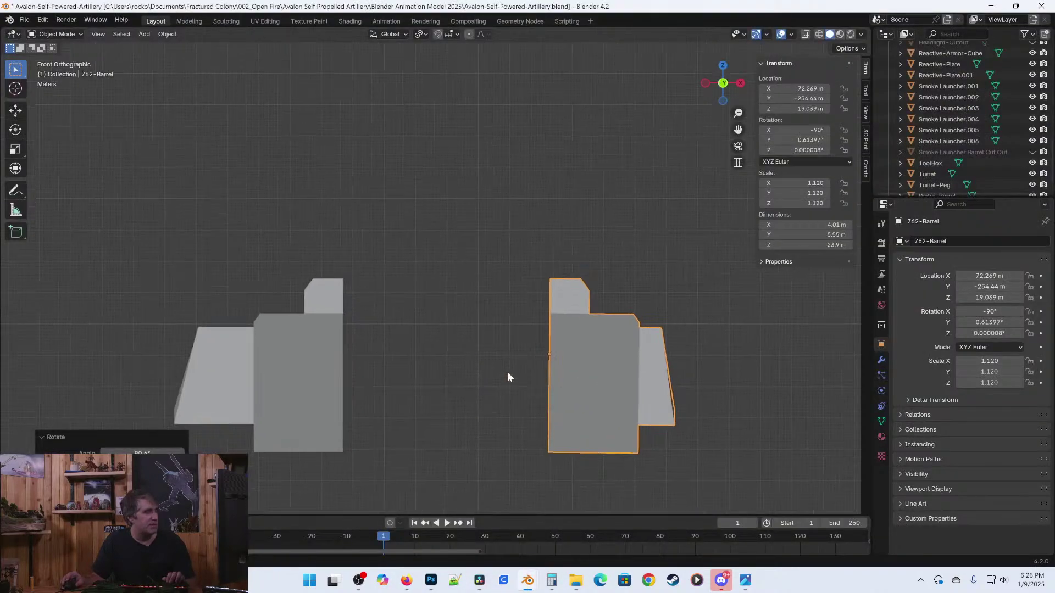
key("r")
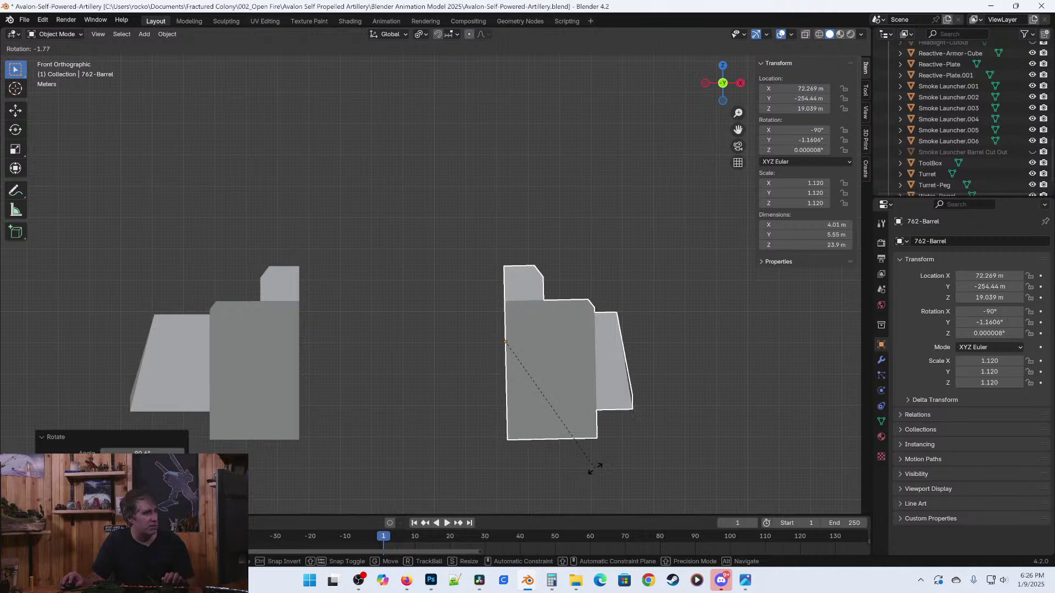
left_click(594, 468)
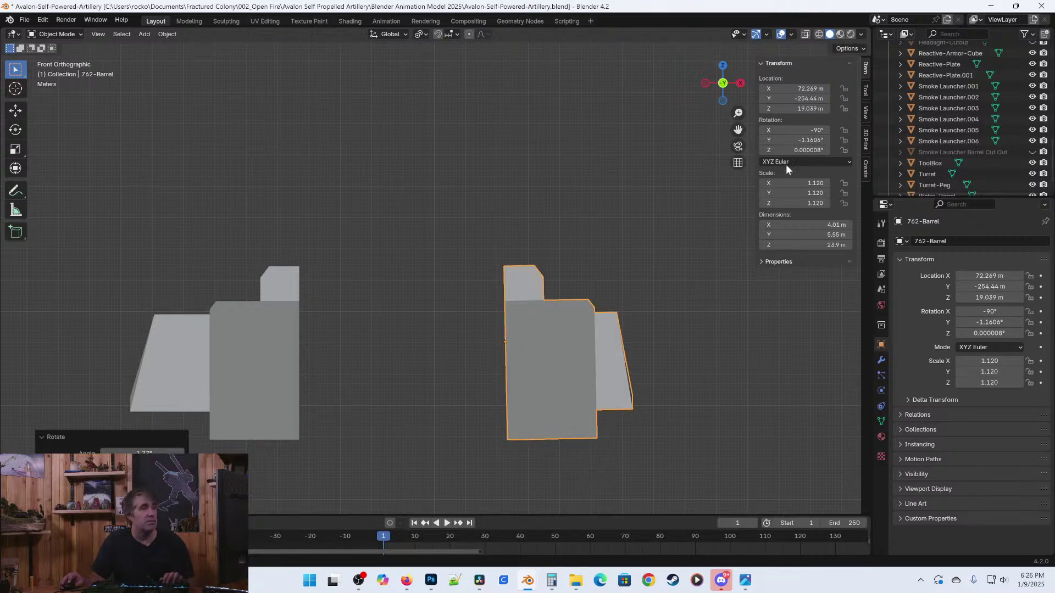
left_click(805, 140)
type("0")
key("Return")
Move 762-Barrel against the flat side of the other gun half, to about X 65.673 m and Z 19.04 m.
key("g")
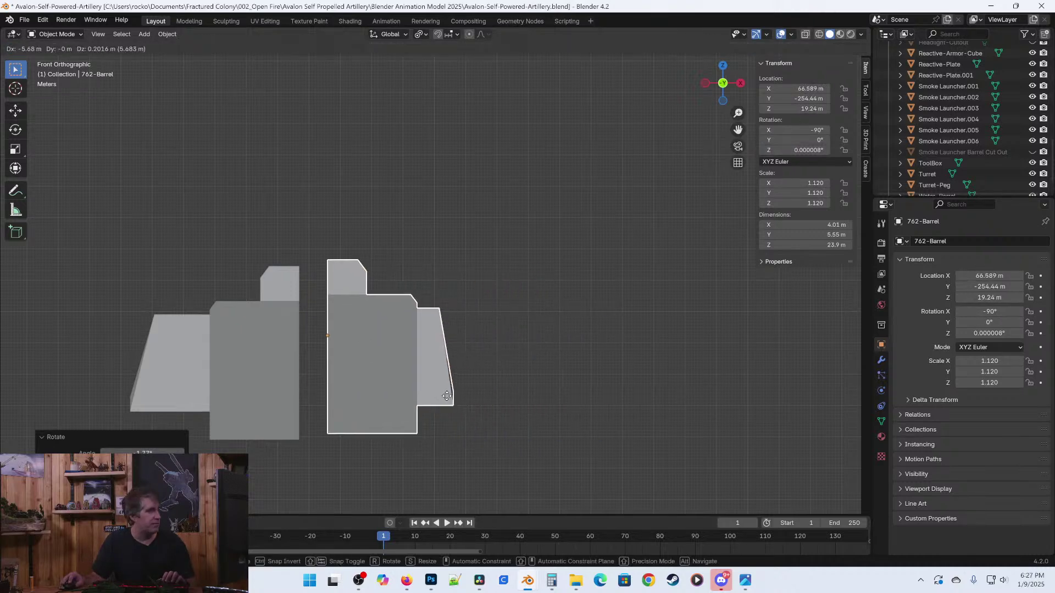
left_click(409, 416)
scroll(456, 400, "up", 3)
middle_click_drag(456, 406, 524, 357, "shift")
key("g")
left_click(517, 370)
Show the scene in wireframe and shift 762-Barrel along X to about 65.691 m so its edge meets the other half.
key("z")
left_click(446, 380)
scroll(442, 417, "up", 4)
scroll(437, 464, "up", 8)
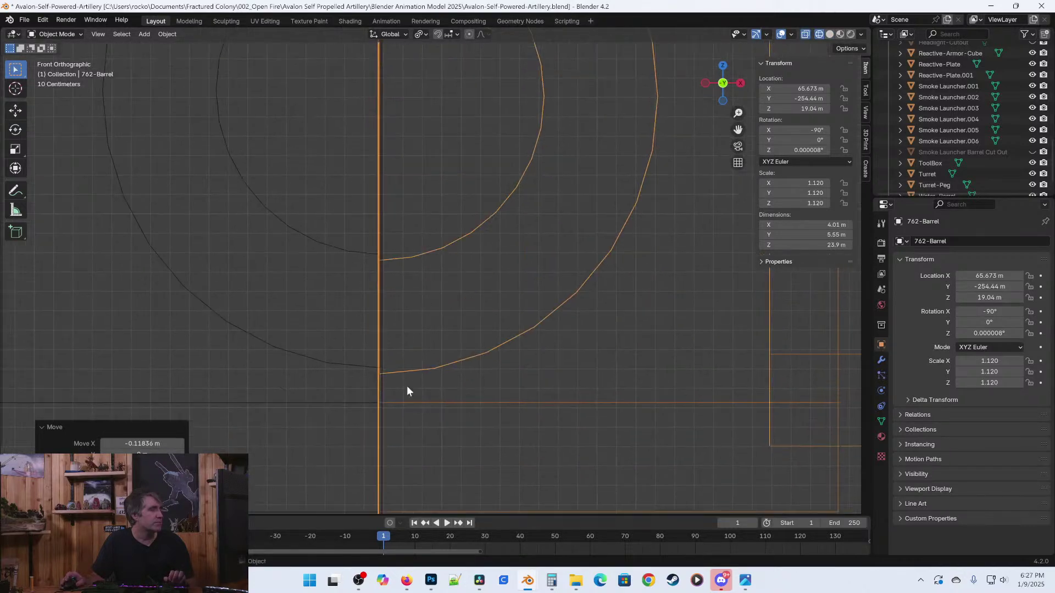
middle_click_drag(476, 331, 456, 414, "shift")
key("g")
key("x")
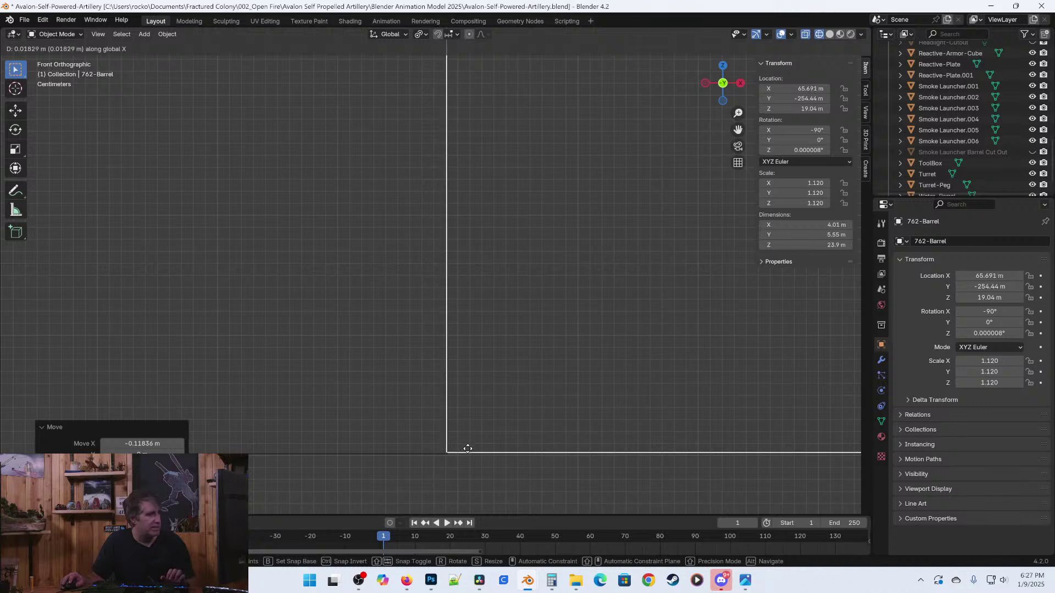
left_click(464, 446)
Fine-tune 762-Barrel at its lower corner to about Z 19.039 m and X 65.692 m, flush with the other half.
scroll(503, 285, "up", 3)
middle_click_drag(502, 378, 464, 273, "shift")
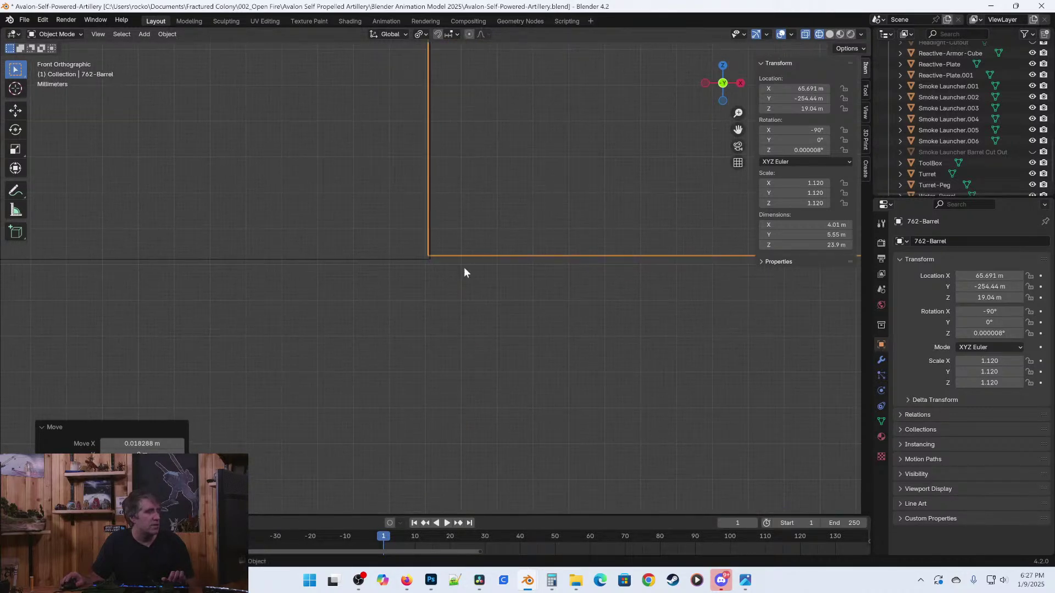
key("g")
key("z")
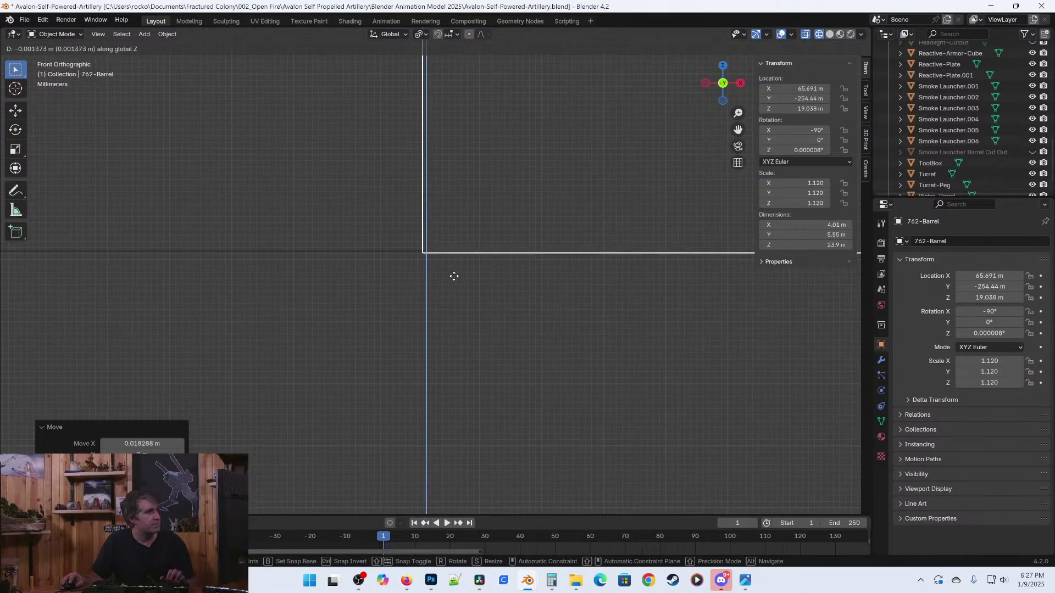
left_click(461, 230)
key("g")
key("x")
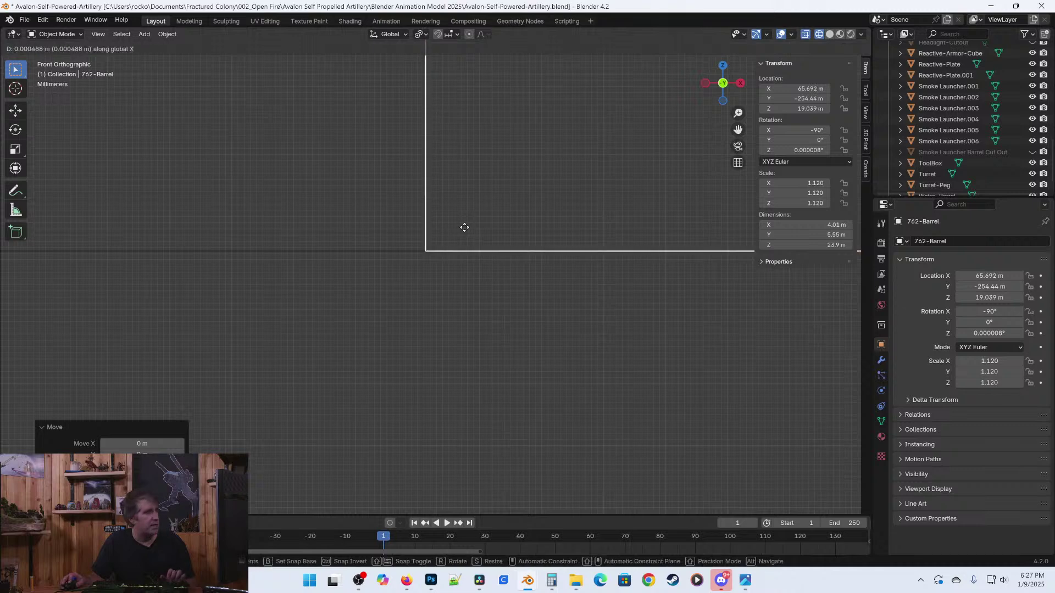
left_click(465, 229)
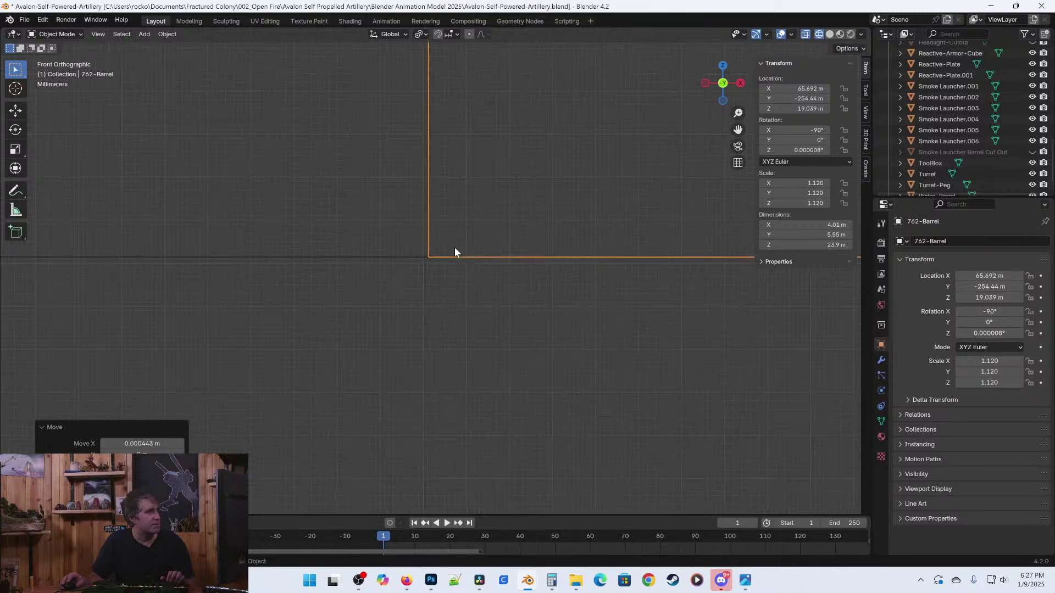
Return to solid shading and examine how the two gun halves meet along the barrel.
scroll(450, 244, "down", 5)
middle_click_drag(446, 299, 521, 290)
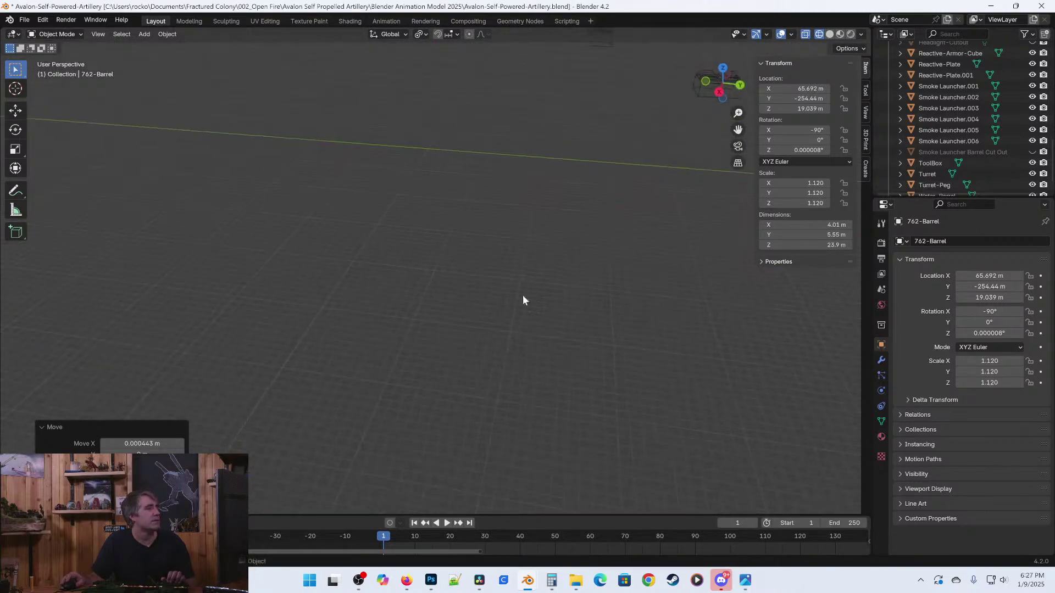
scroll(476, 333, "down", 4)
key("KP_Decimal")
middle_click_drag(571, 314, 495, 320)
key("z")
left_click(616, 325)
mouse_move(631, 326)
middle_mouse_down()
mouse_move(564, 291)
mouse_move(539, 294)
mouse_move(543, 350)
mouse_move(518, 377)
mouse_move(527, 285)
middle_mouse_up()
scroll(465, 377, "up", 5)
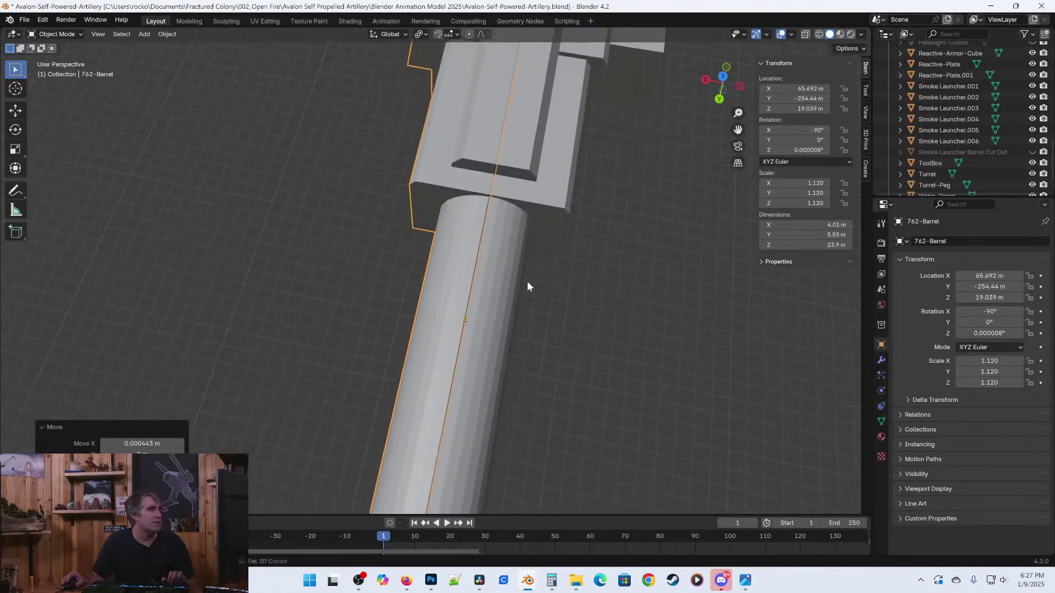
Set the Z rotation of 762-Barrel to 0° and inspect the seam at the muzzle.
middle_click_drag(570, 419, 508, 345)
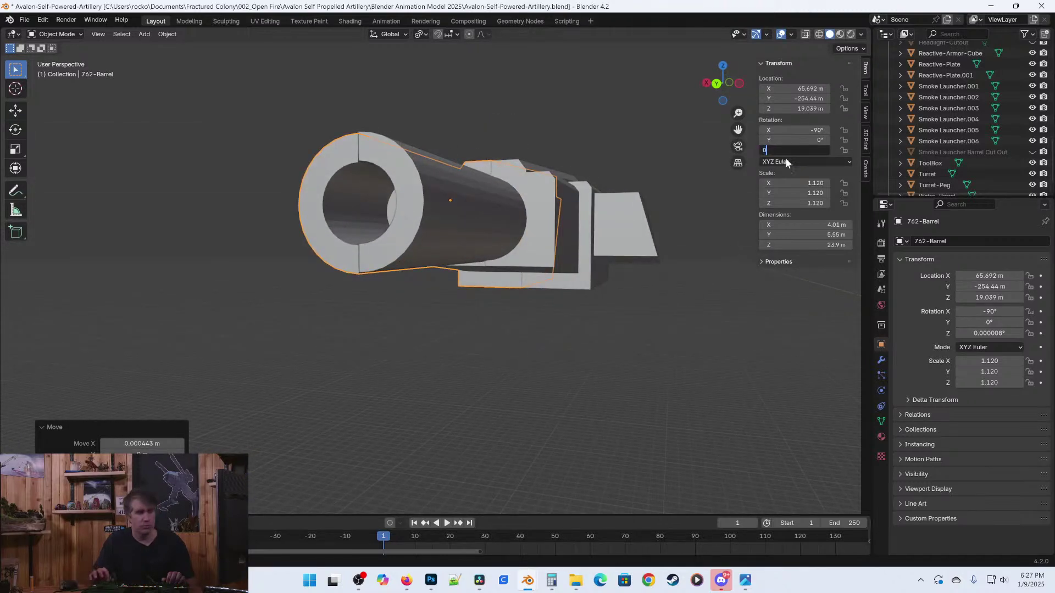
middle_click_drag(497, 270, 417, 293)
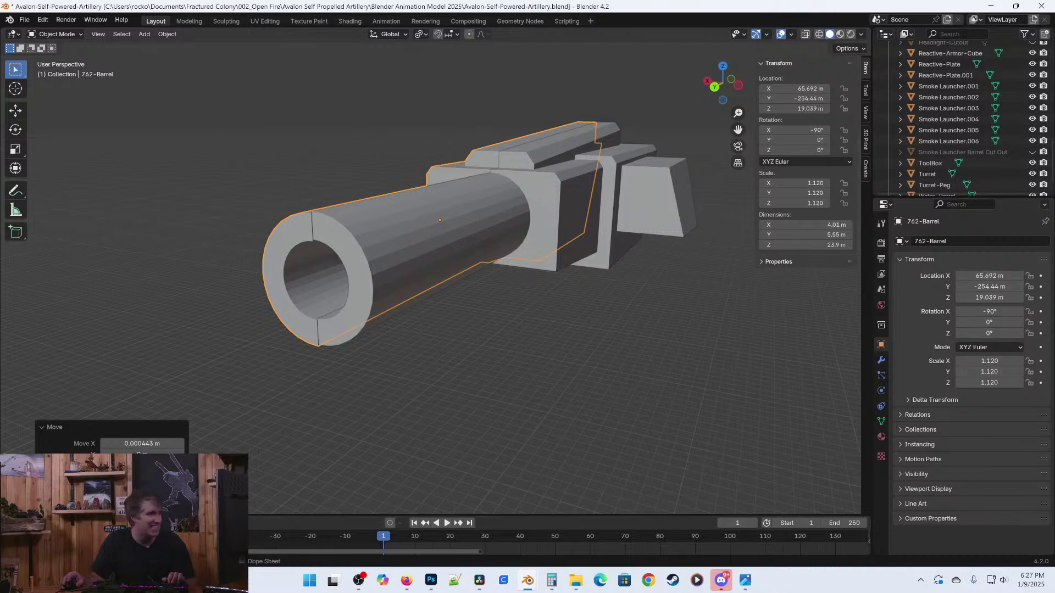
middle_click_drag(118, 352, 413, 311)
middle_click_drag(537, 289, 749, 325)
Show the gun in wireframe from the right side and examine the muzzle end of the two halves.
key("KP_1")
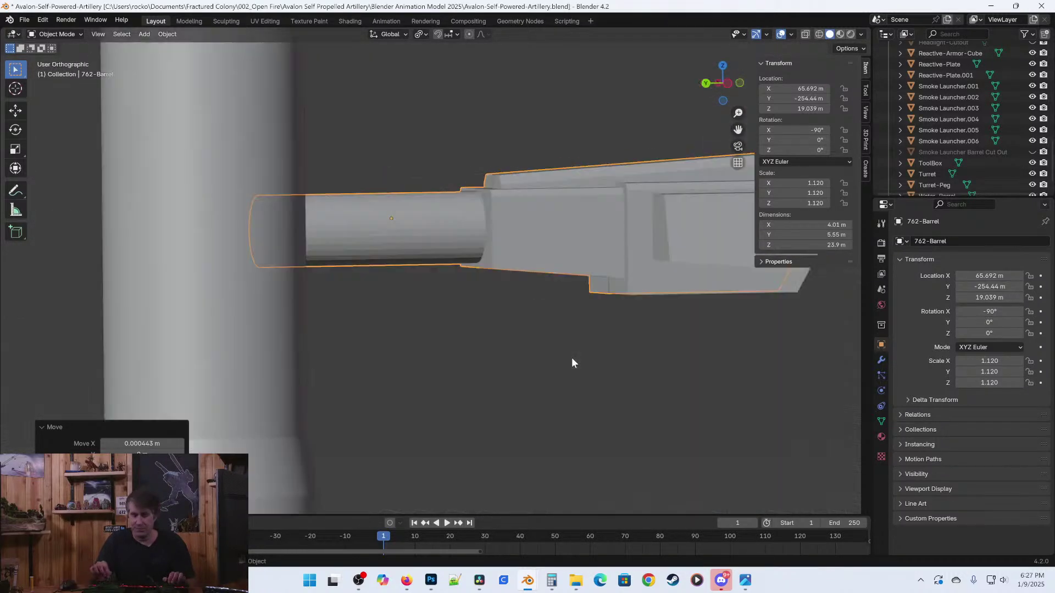
key("KP_3")
key("z")
left_click(460, 373)
scroll(490, 337, "up", 6)
middle_click_drag(278, 434, 610, 375, "shift")
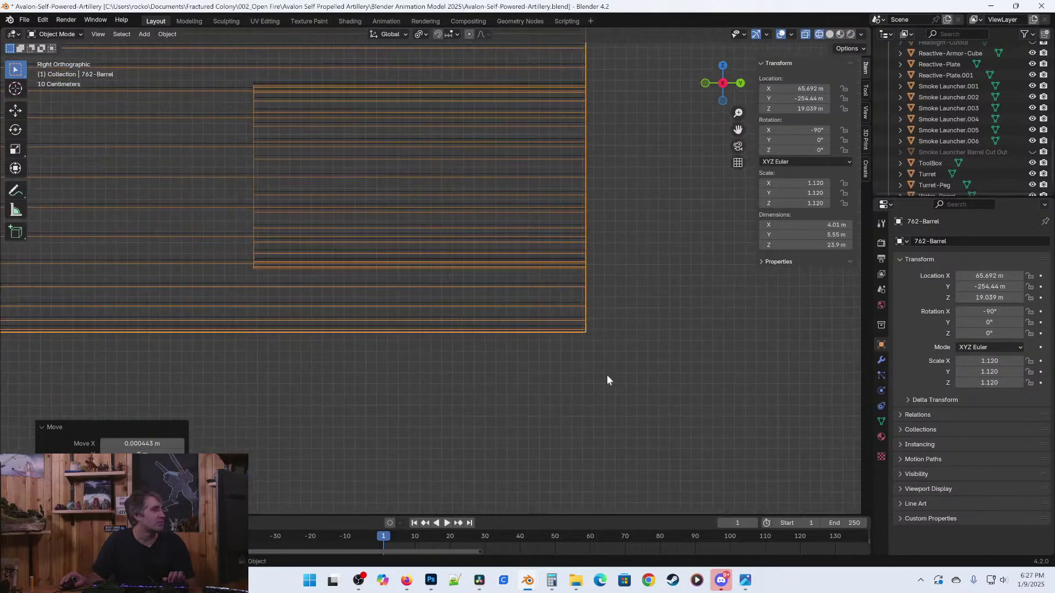
Try rotating 762-Barrel about -0.338° in right view, compare its alignment, and undo the rotation.
key("r")
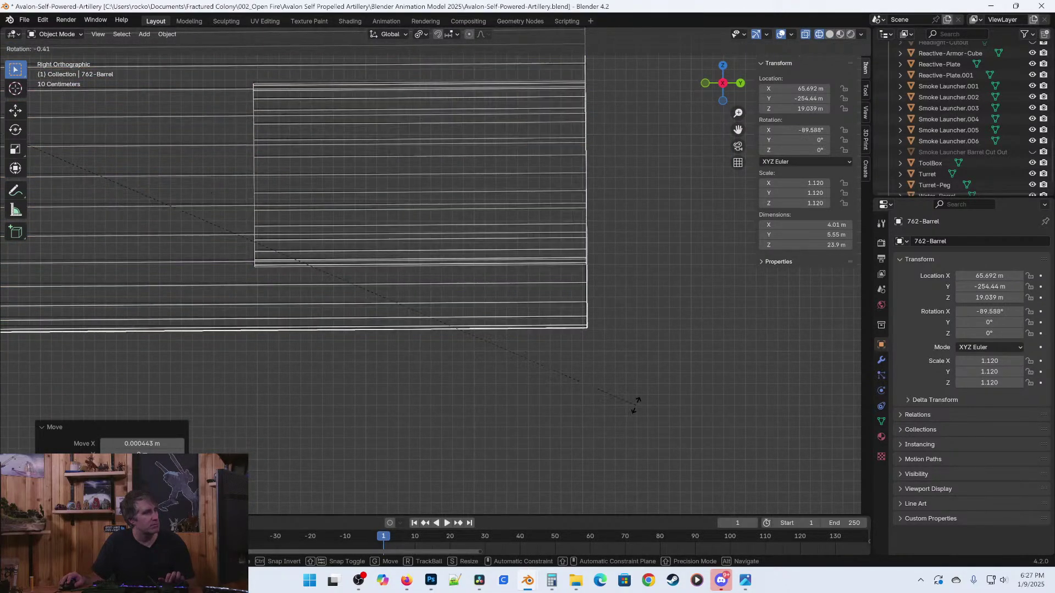
left_click(634, 404)
scroll(275, 388, "down", 5)
middle_click_drag(275, 389, 396, 374, "shift")
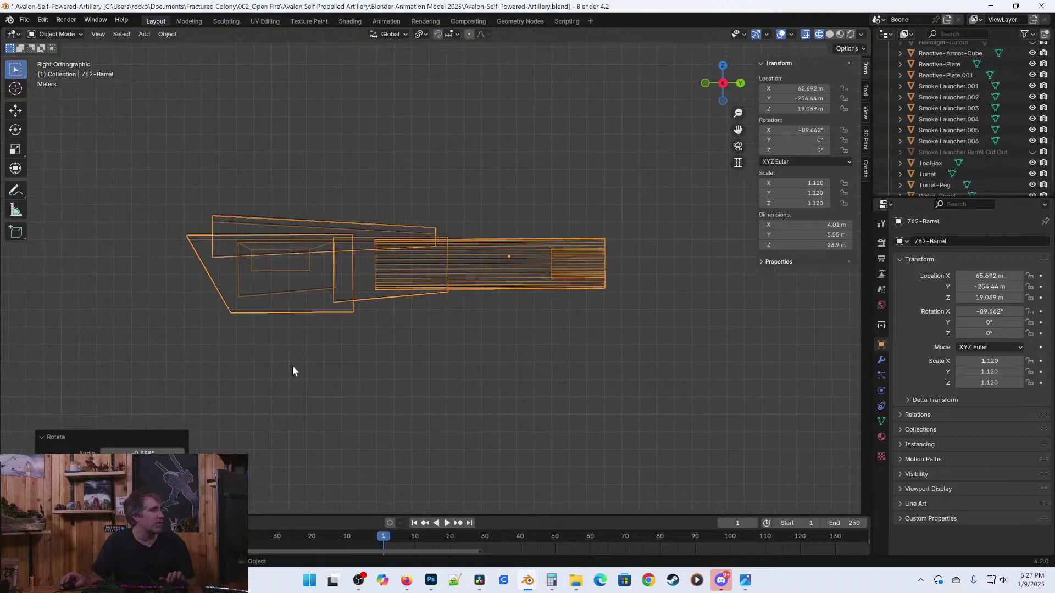
scroll(494, 412, "up", 3)
left_click(558, 379)
key("ctrl+z")
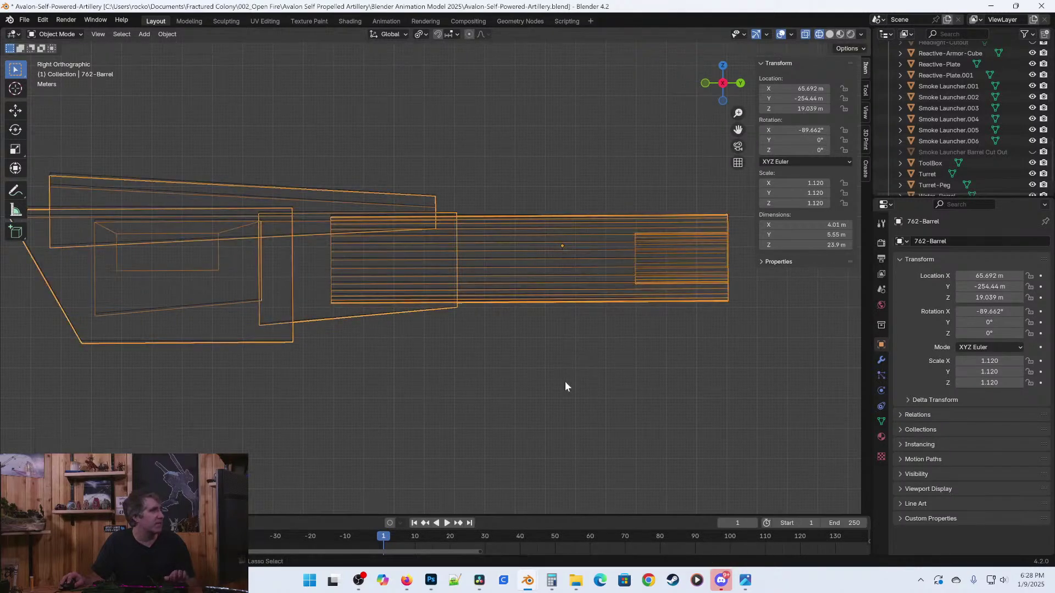
key("ctrl+z")
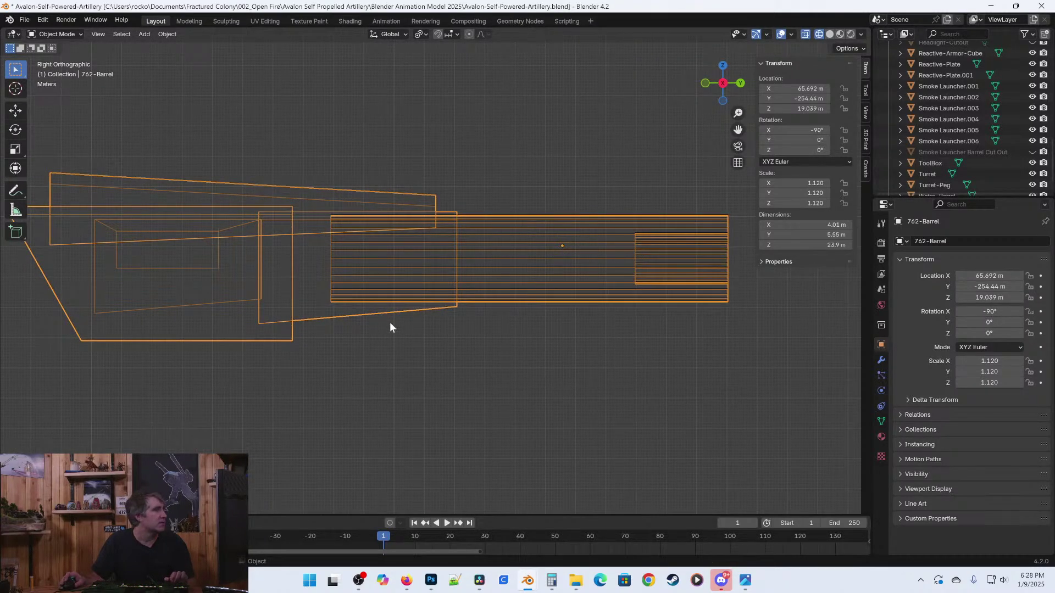
Enter Edit Mode on 762-Barrel and select all linked geometry of its half tube.
middle_click_drag(668, 282, 520, 318, "shift")
key("Tab")
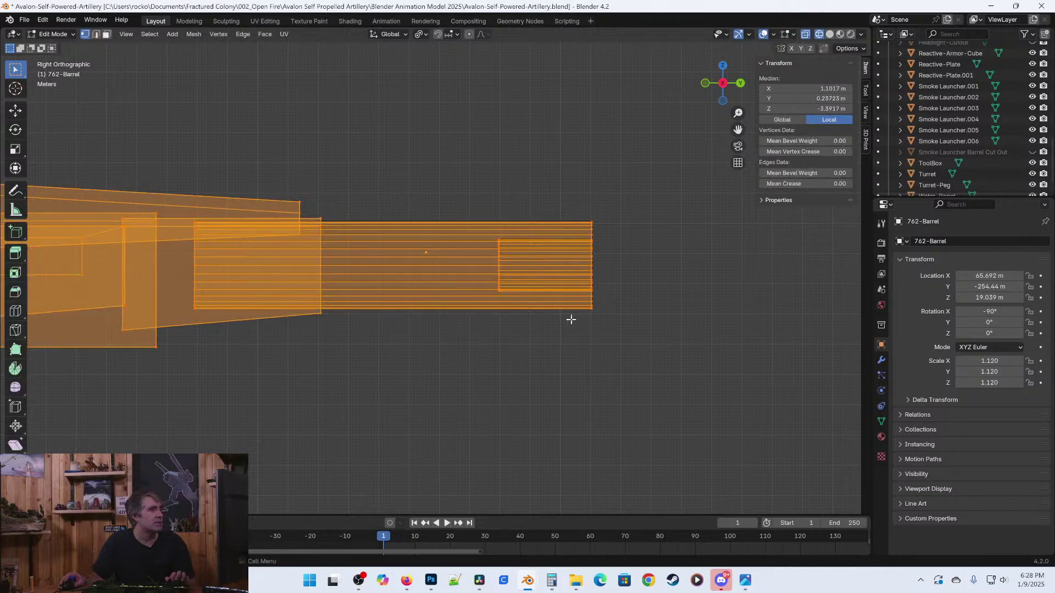
left_click(599, 350)
left_click_drag(548, 286, 617, 372)
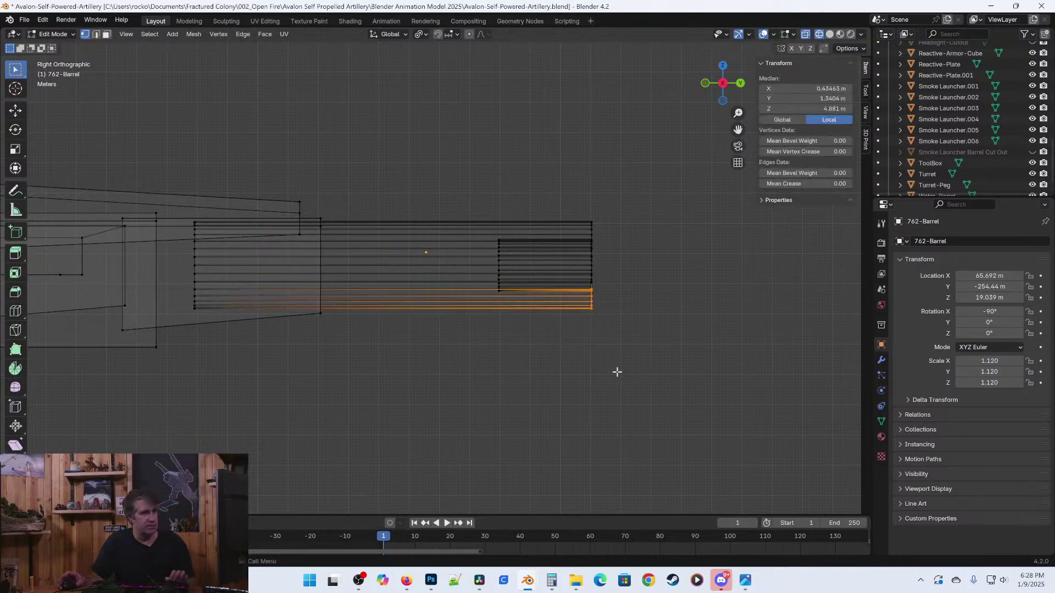
key("ctrl+l")
key("KP_1")
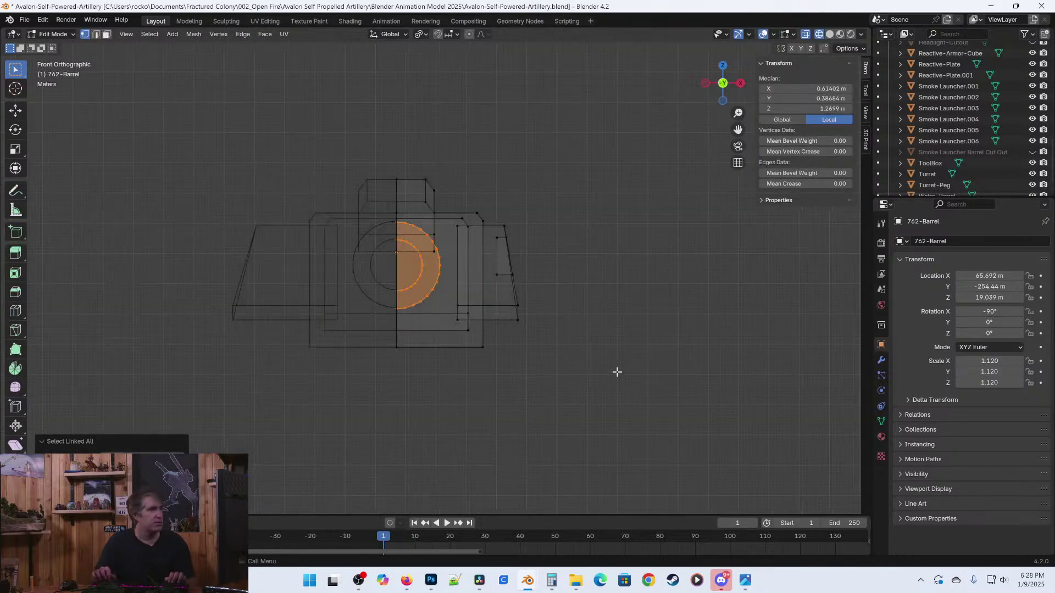
Raise the selected half tube about 0.03 m along Z in front view to line up with the other half's rings.
scroll(341, 381, "up", 9)
middle_click_drag(301, 396, 414, 332, "shift")
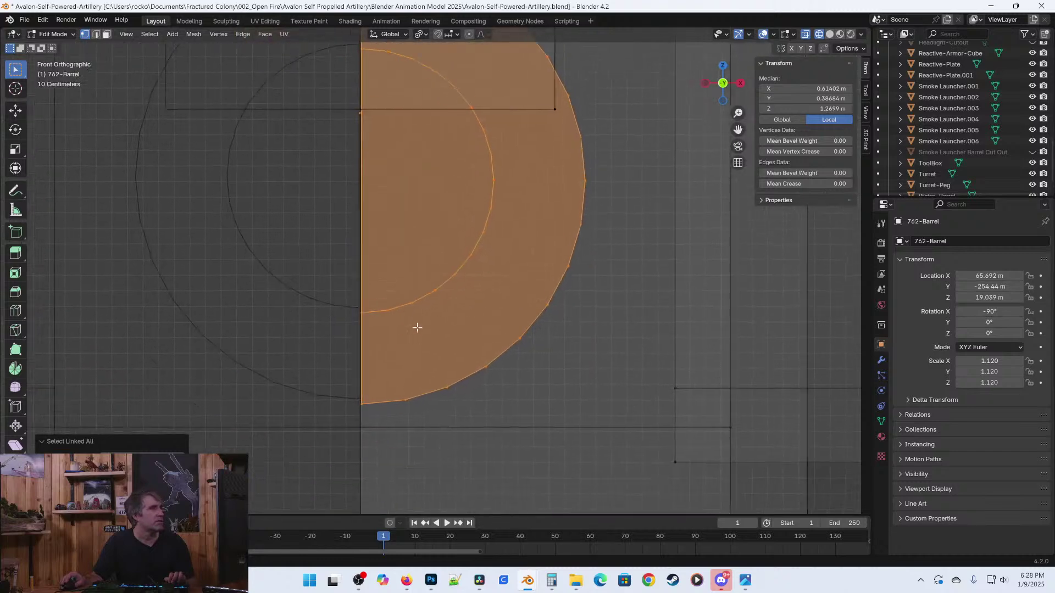
scroll(399, 429, "up", 3)
middle_click_drag(399, 429, 449, 363, "shift")
key("g")
key("z")
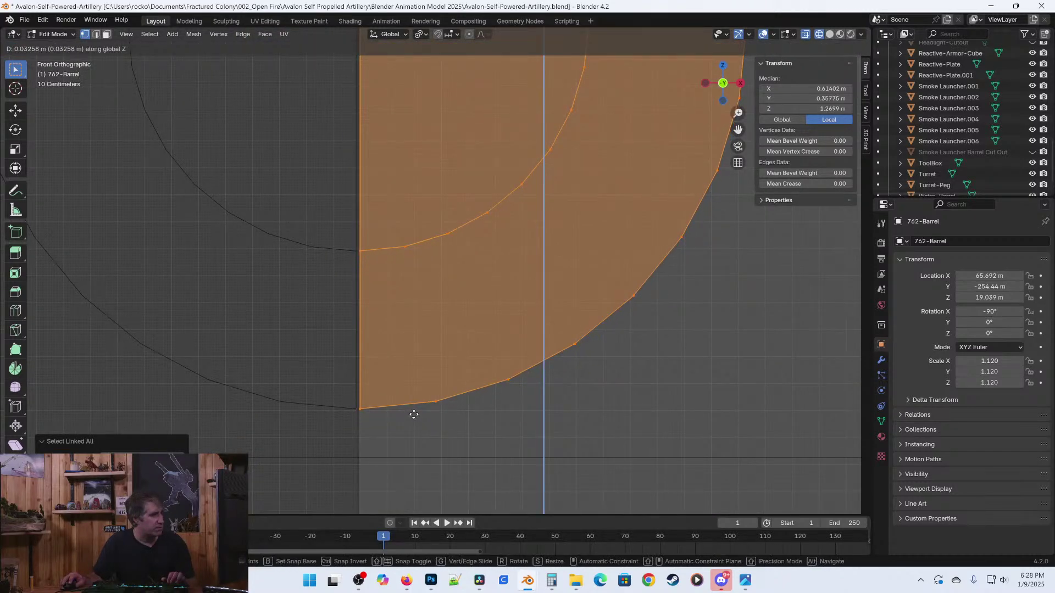
left_click(414, 415)
Leave Edit Mode, save the file, and view the aligned gun halves in solid shading.
scroll(438, 381, "down", 8)
key("Tab")
key("ctrl+s")
mouse_move(460, 181)
middle_mouse_down()
mouse_move(508, 249)
mouse_move(585, 270)
mouse_move(528, 319)
mouse_move(305, 256)
mouse_move(510, 247)
middle_mouse_up()
key("shift+z")
middle_click_drag(473, 156, 476, 197)
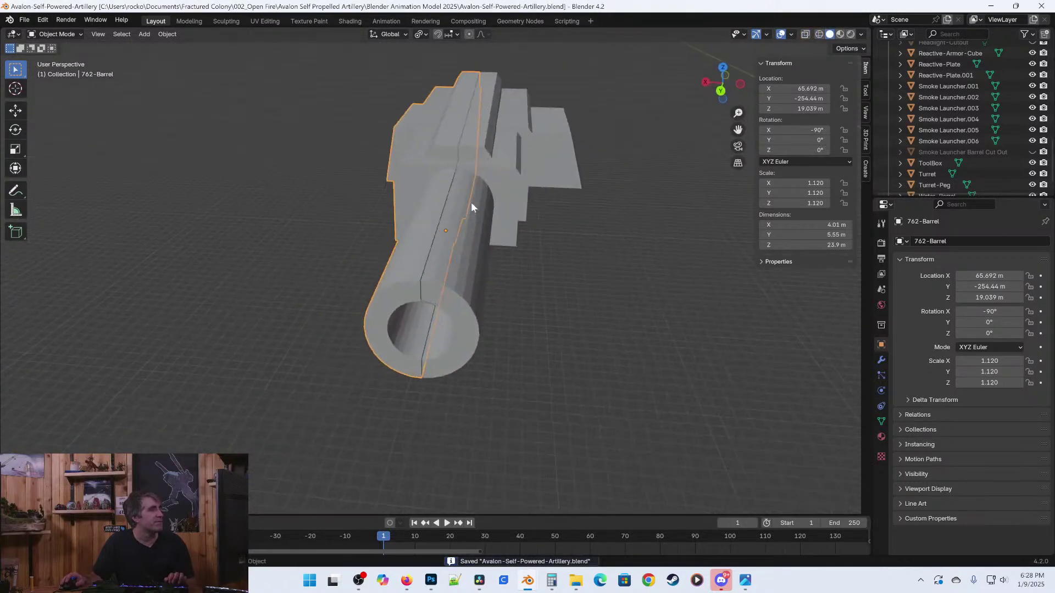
Join 762-Barrel and 762-Barrel.001 into one object and enter Edit Mode on it.
left_click(529, 147)
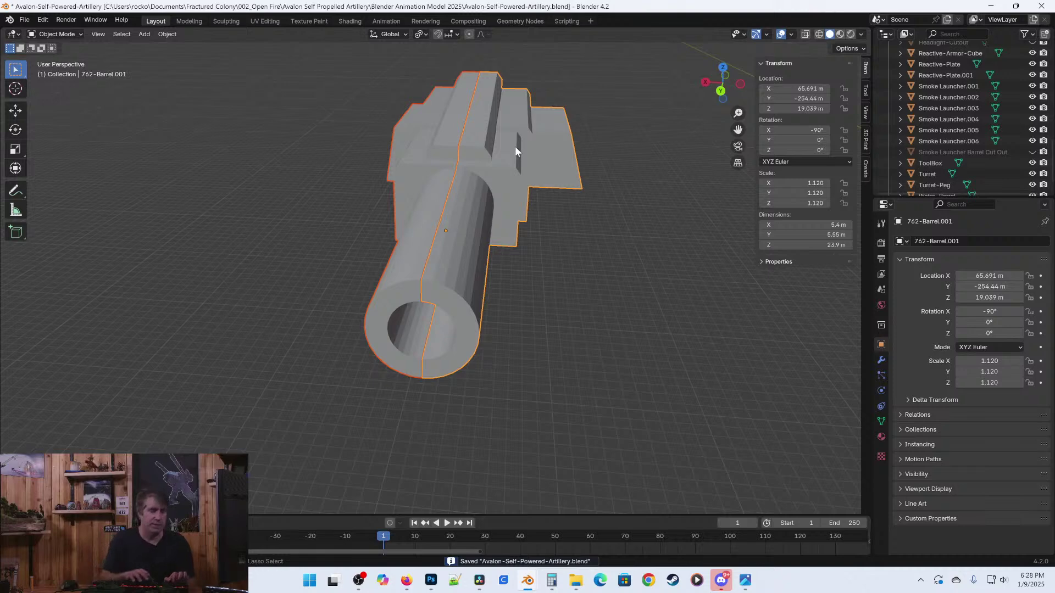
key("ctrl+j")
key("Tab")
Inspect the joined gun's mesh from the muzzle around to the rear and save the file.
middle_click_drag(511, 291, 309, 294)
left_click(463, 316)
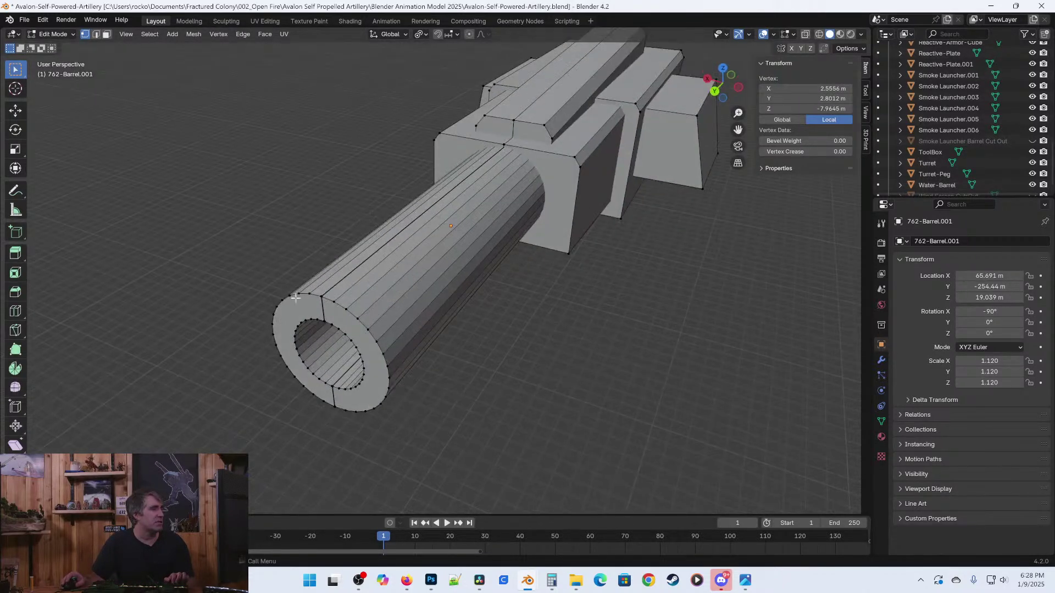
middle_click_drag(362, 79, 582, 369)
key("ctrl+s")
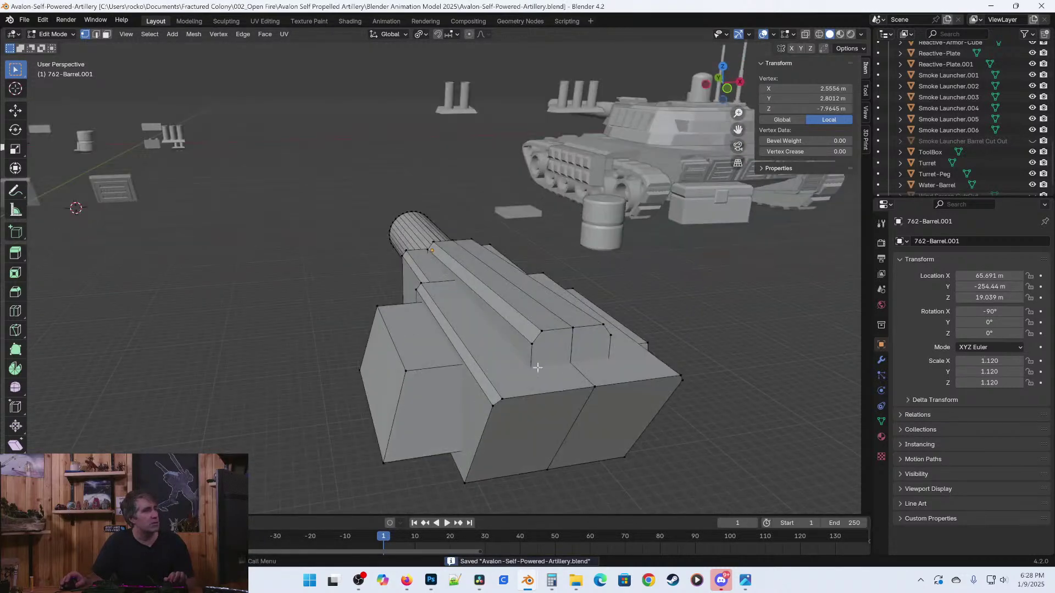
Select all of the joined gun's geometry and merge its overlapping vertices by distance.
key("a")
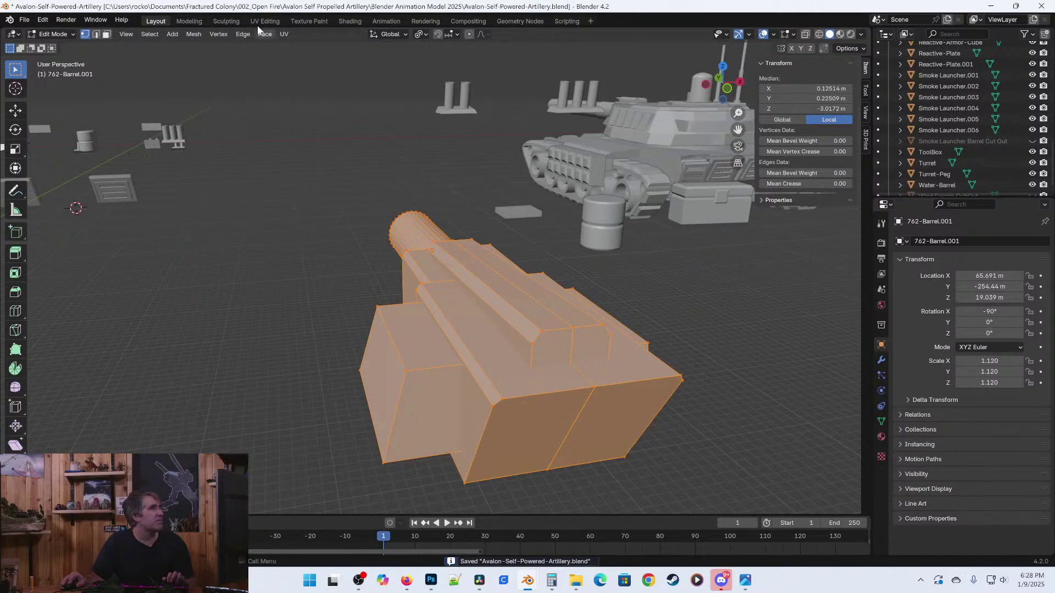
left_click(220, 34)
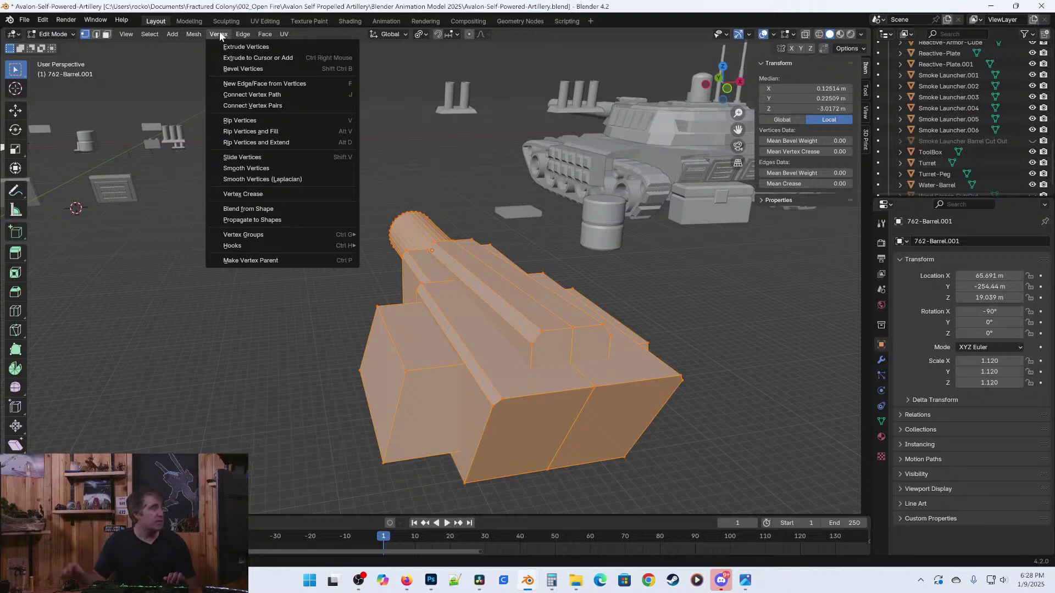
left_click(200, 35)
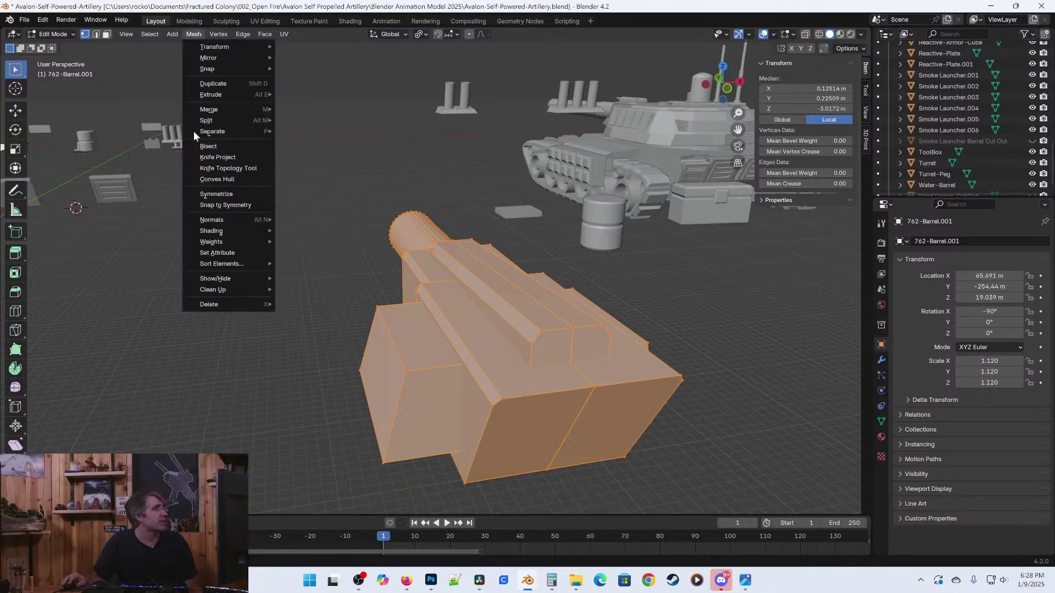
mouse_move(228, 289)
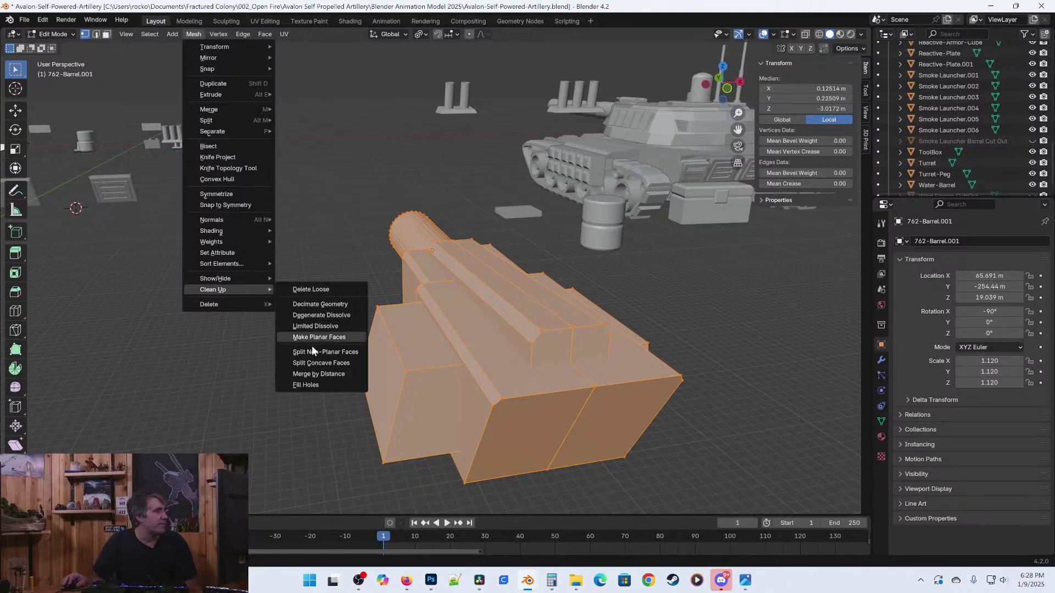
left_click(319, 374)
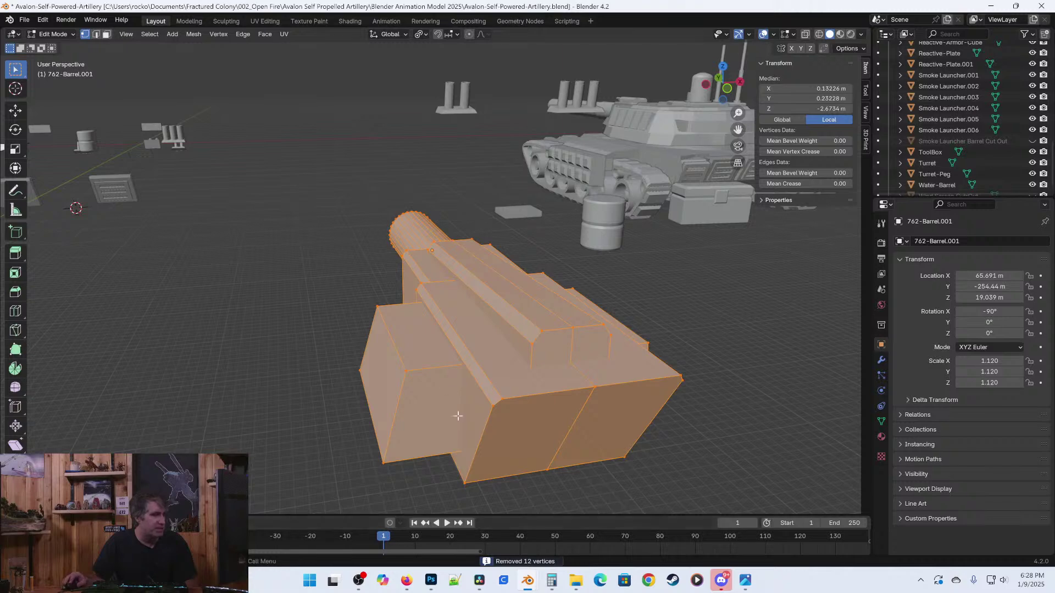
Examine the gun's centre seam along the tube, muzzle and body in solid and wireframe shading.
scroll(265, 316, "down", 5)
middle_click_drag(265, 316, 453, 367)
scroll(460, 387, "up", 3)
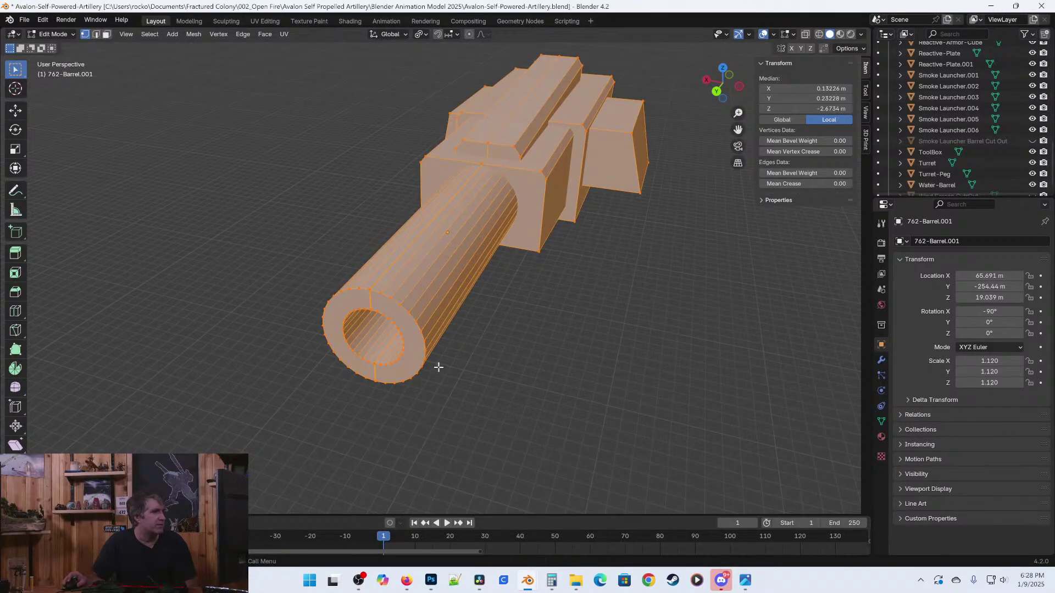
middle_click_drag(476, 329, 447, 332)
scroll(447, 331, "up", 4)
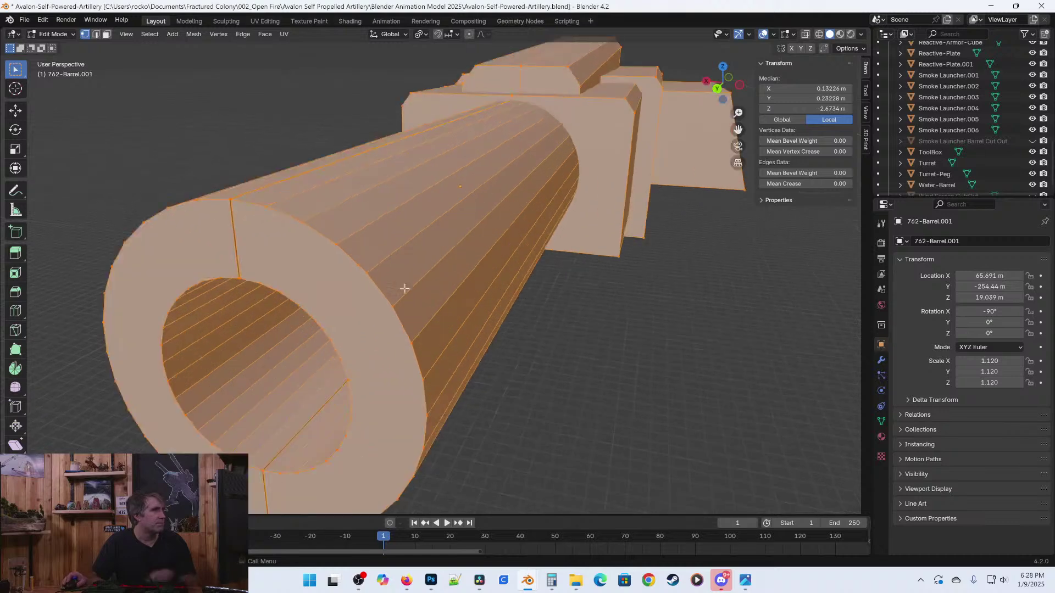
scroll(314, 226, "down", 6)
middle_click_drag(451, 247, 465, 311)
key("alt+z")
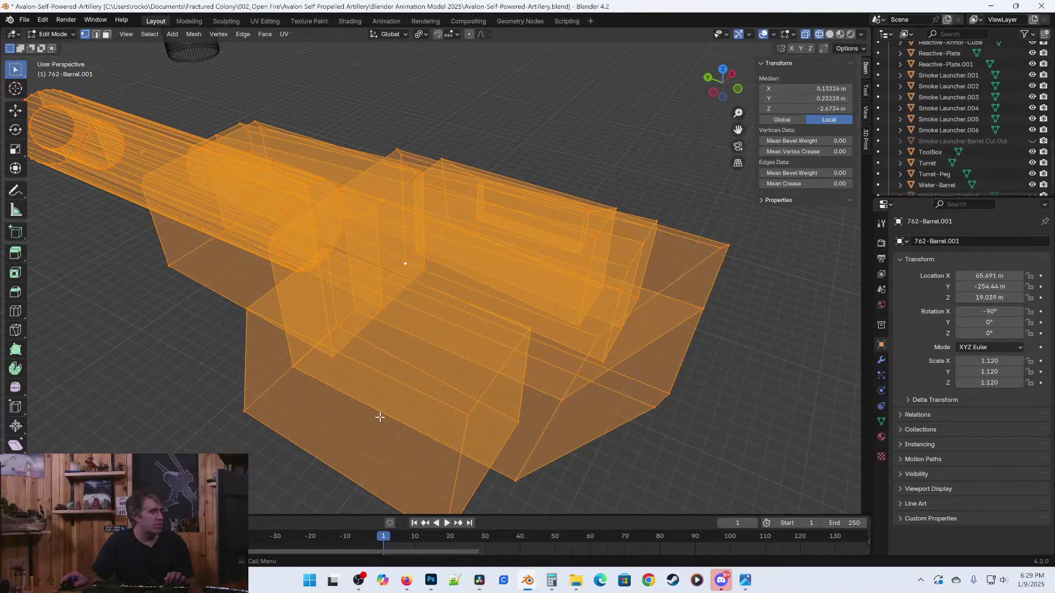
scroll(291, 346, "down", 4)
middle_click_drag(292, 346, 433, 357)
scroll(423, 358, "up", 5)
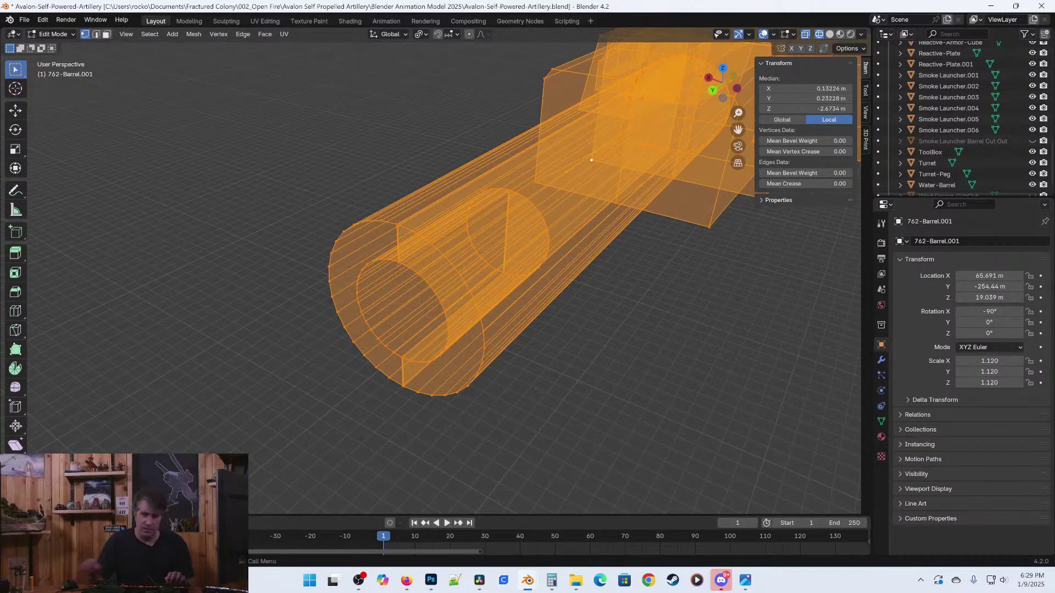
Repeat Merge by Distance on the whole gun mesh to close the seam still open along the tube.
key("m")
key("b")
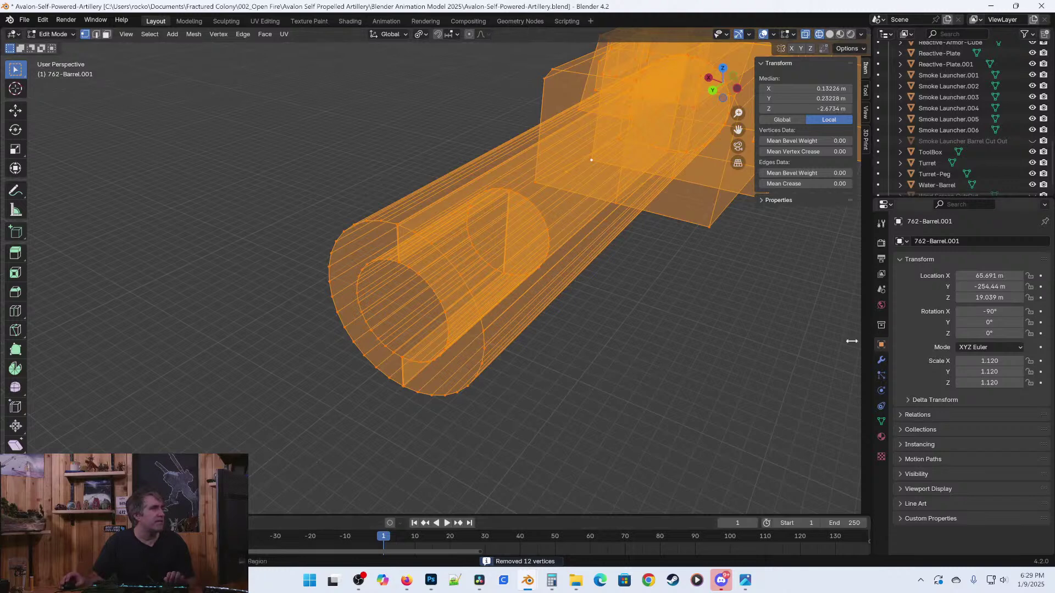
mouse_move(522, 288)
middle_mouse_down()
mouse_move(521, 349)
mouse_move(302, 237)
middle_mouse_up()
key("shift+z")
middle_click_drag(220, 171, 255, 176)
scroll(357, 247, "up", 4)
scroll(345, 223, "down", 4)
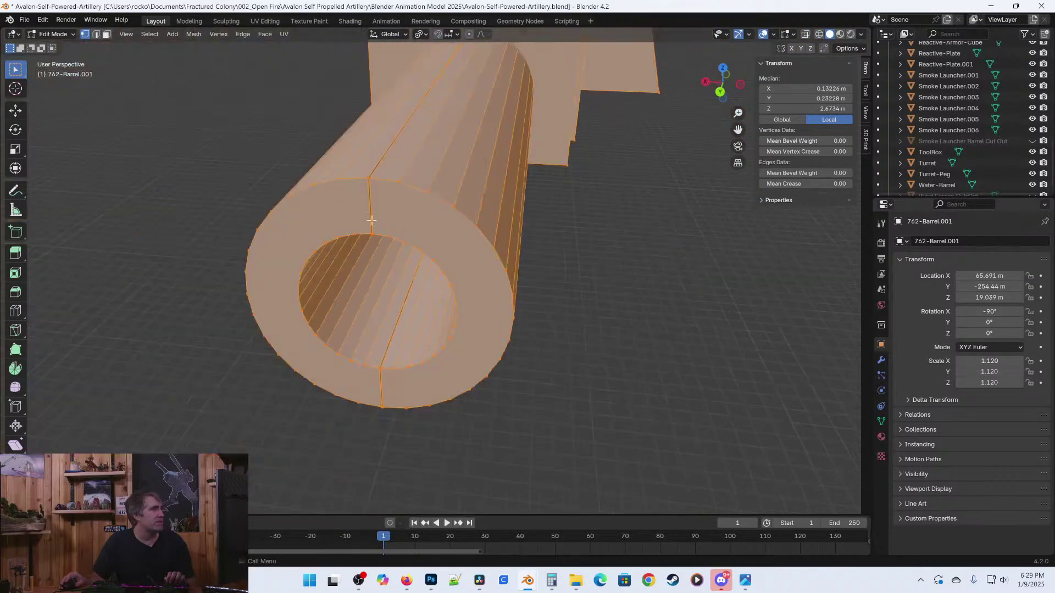
scroll(459, 207, "down", 4)
middle_click_drag(531, 160, 507, 163)
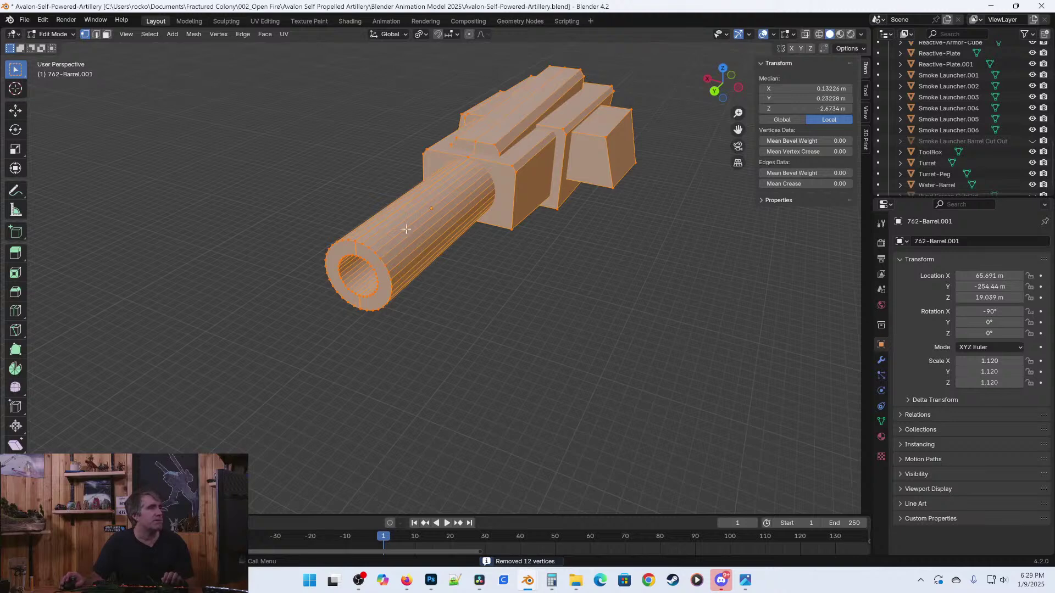
scroll(414, 239, "up", 10)
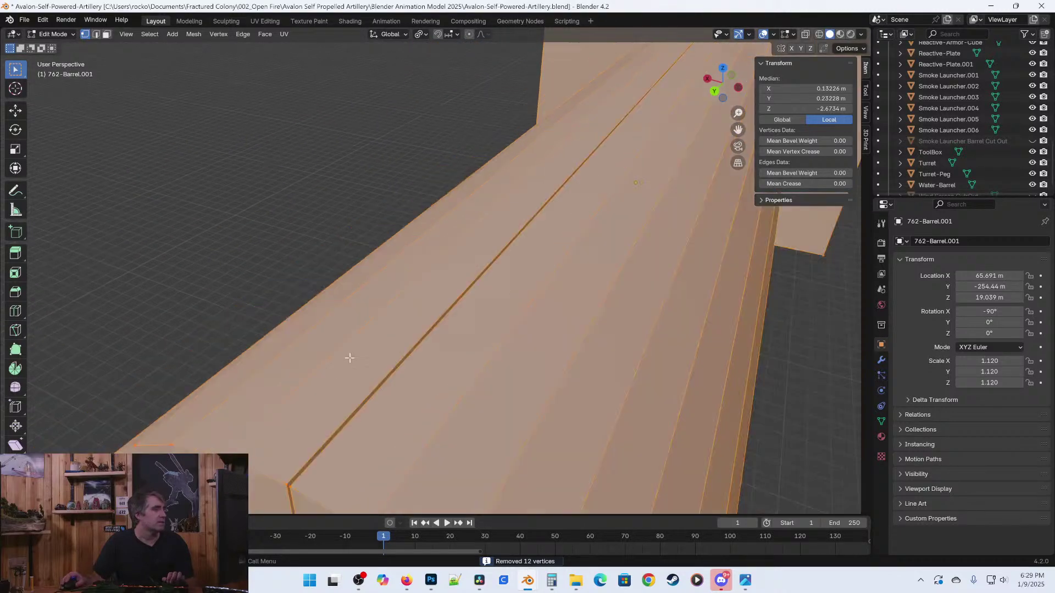
middle_click_drag(335, 433, 375, 374, "shift")
scroll(551, 209, "down", 8)
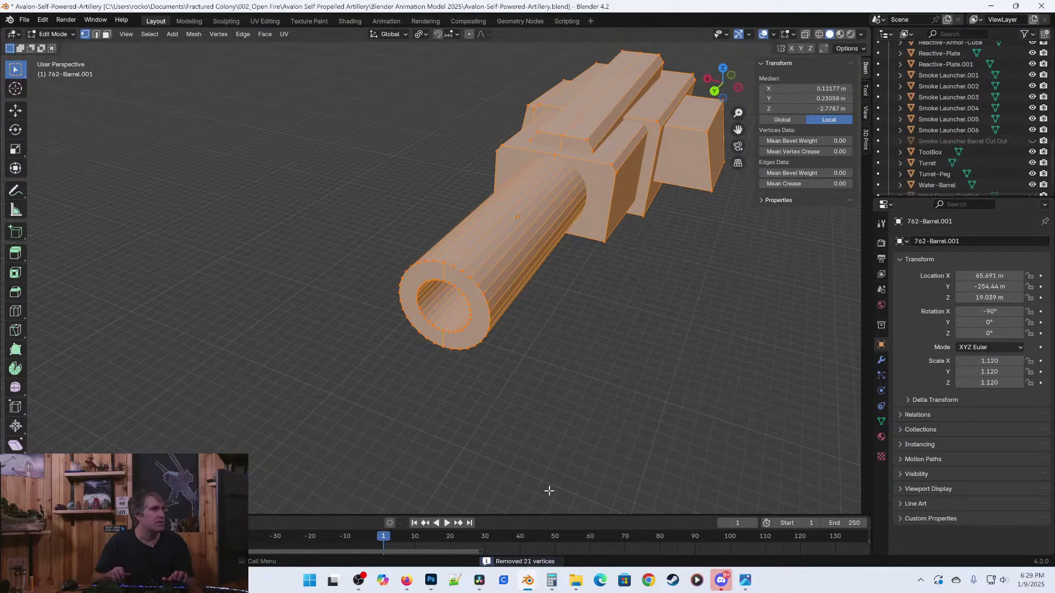
Check the gun's seam around the muzzle and bore, leave Edit Mode, and save the file.
middle_click_drag(271, 364, 366, 357)
scroll(416, 249, "up", 3)
middle_click_drag(584, 311, 501, 334)
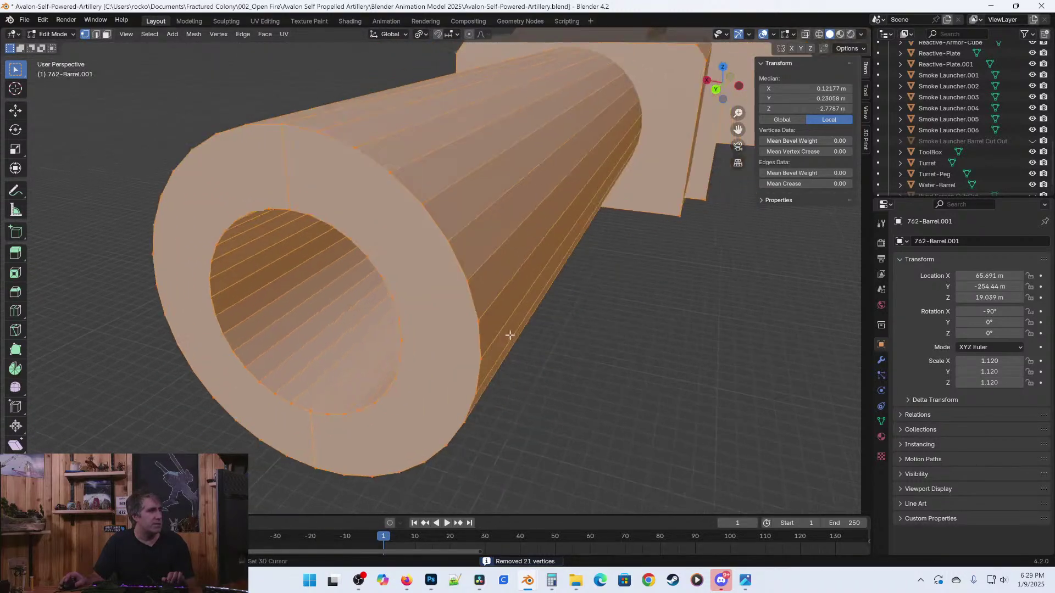
scroll(381, 287, "up", 6)
scroll(439, 247, "down", 5)
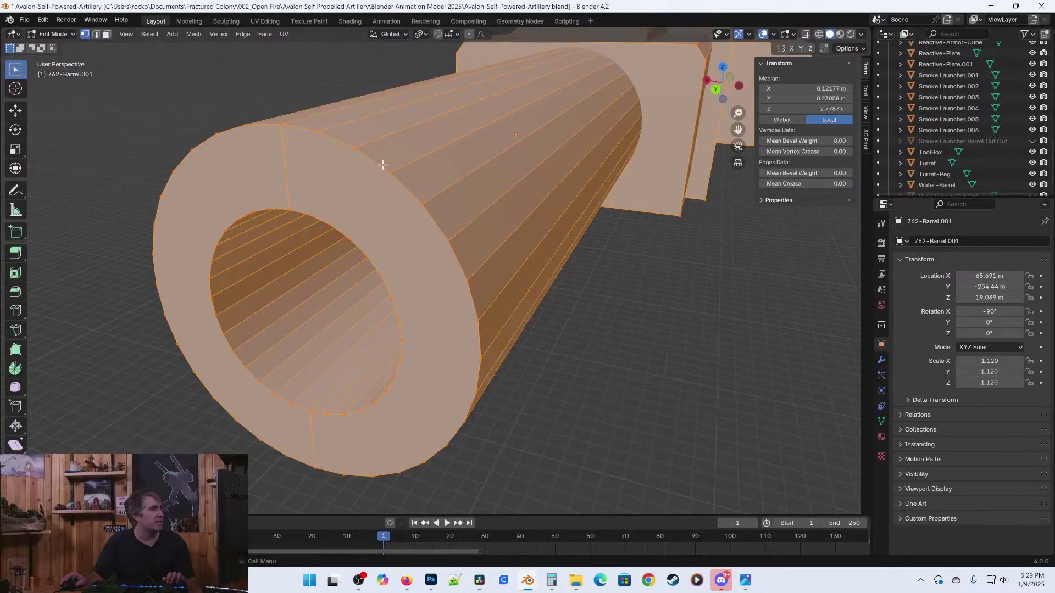
middle_click_drag(382, 165, 433, 176)
scroll(433, 177, "down", 6)
middle_click_drag(291, 274, 274, 258)
key("Tab")
key("ctrl+s")
In top view, move the gun from the loose parts onto the tank's turret, to the left of the hatch.
scroll(351, 286, "down", 2)
key("KP_7")
scroll(954, 97, "down", 1)
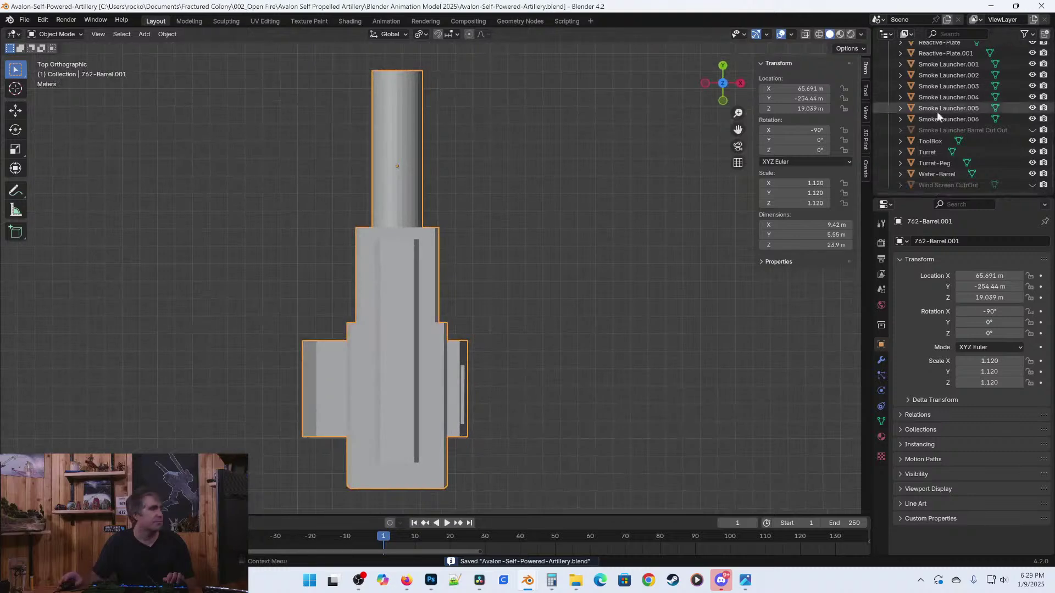
scroll(273, 322, "down", 12)
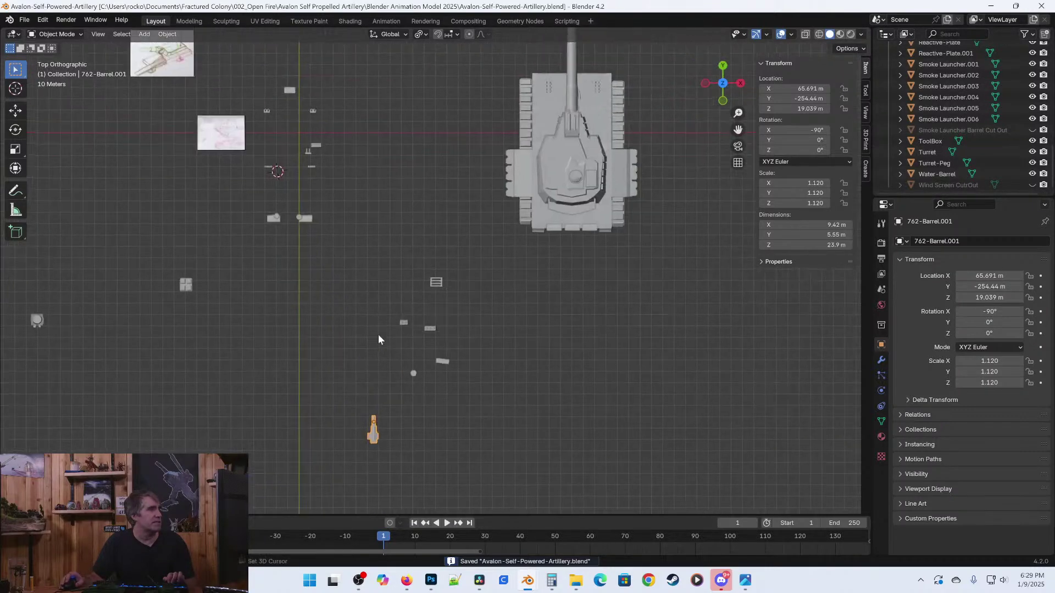
key("g")
left_click(556, 177)
middle_click_drag(556, 177, 492, 216, "shift")
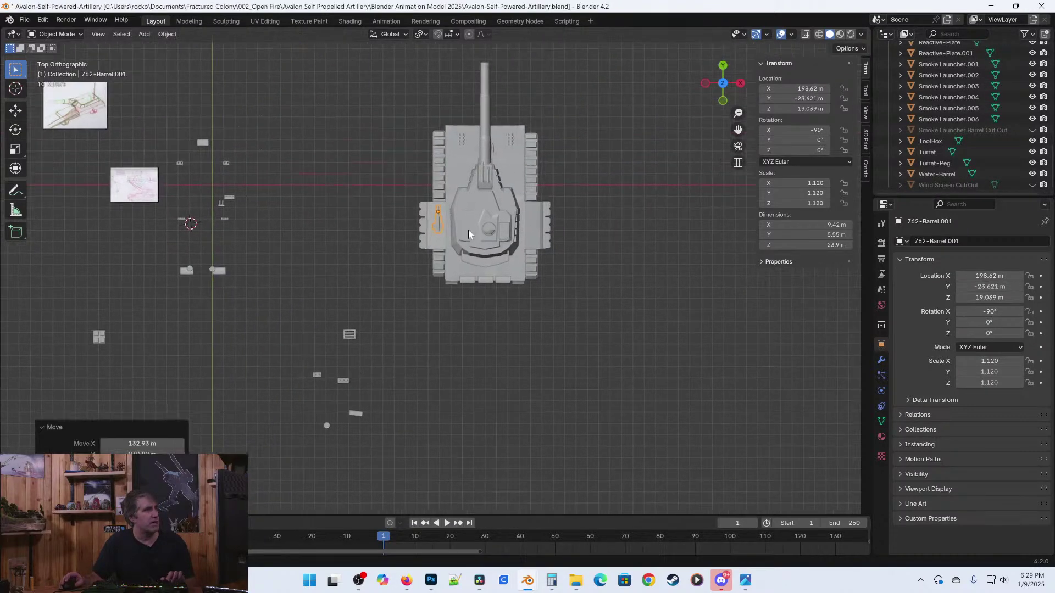
scroll(492, 216, "up", 8)
key("g")
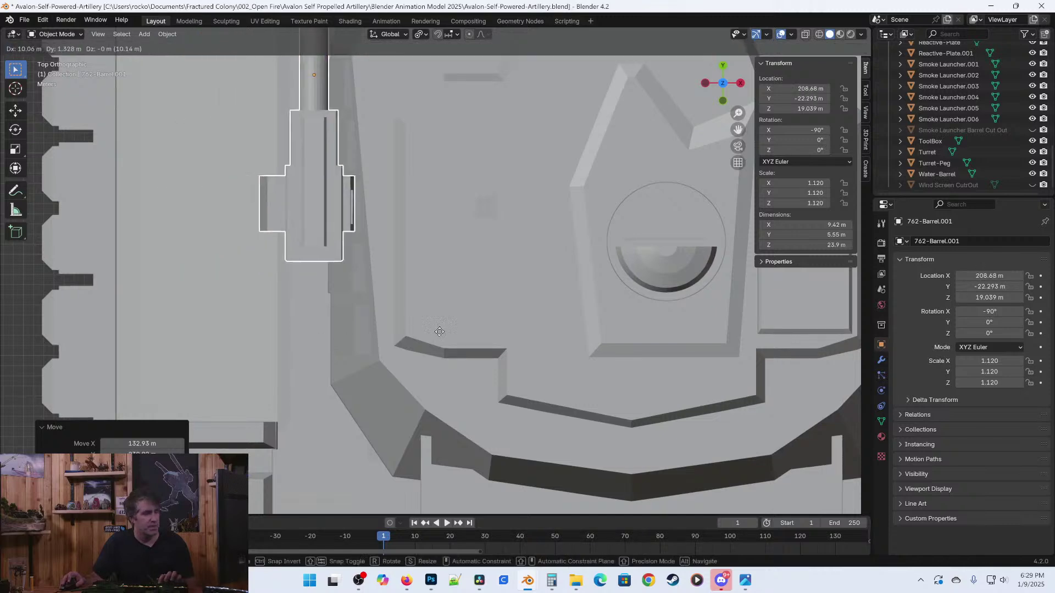
left_click(591, 338)
Shift the gun along Y to about -25.935 m and along X to about 225.72 m over its turret mount, then save.
middle_click_drag(590, 338, 393, 288)
key("g")
key("y")
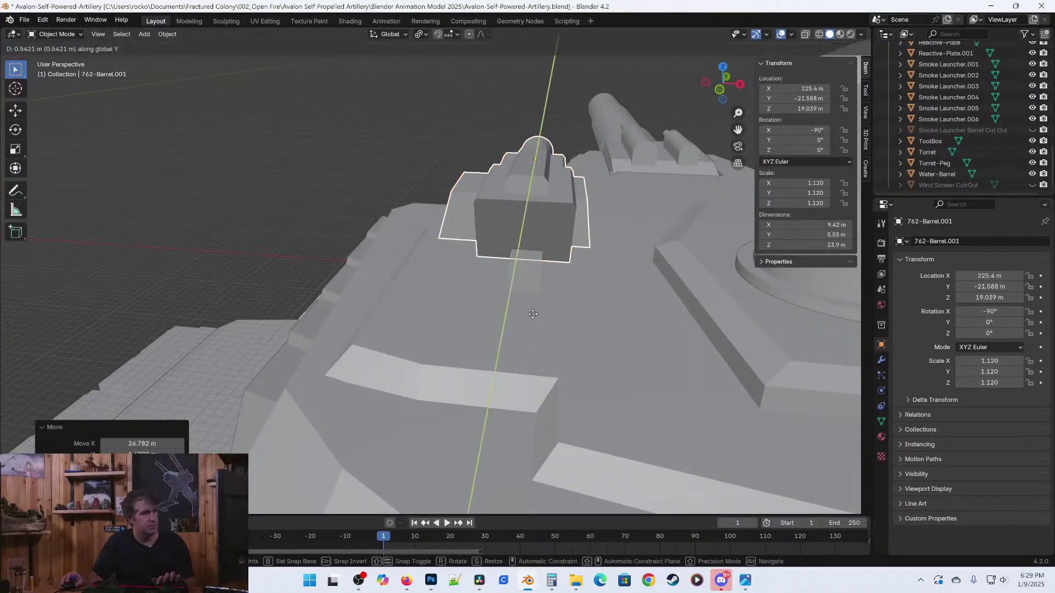
left_click(550, 333)
key("shift+z")
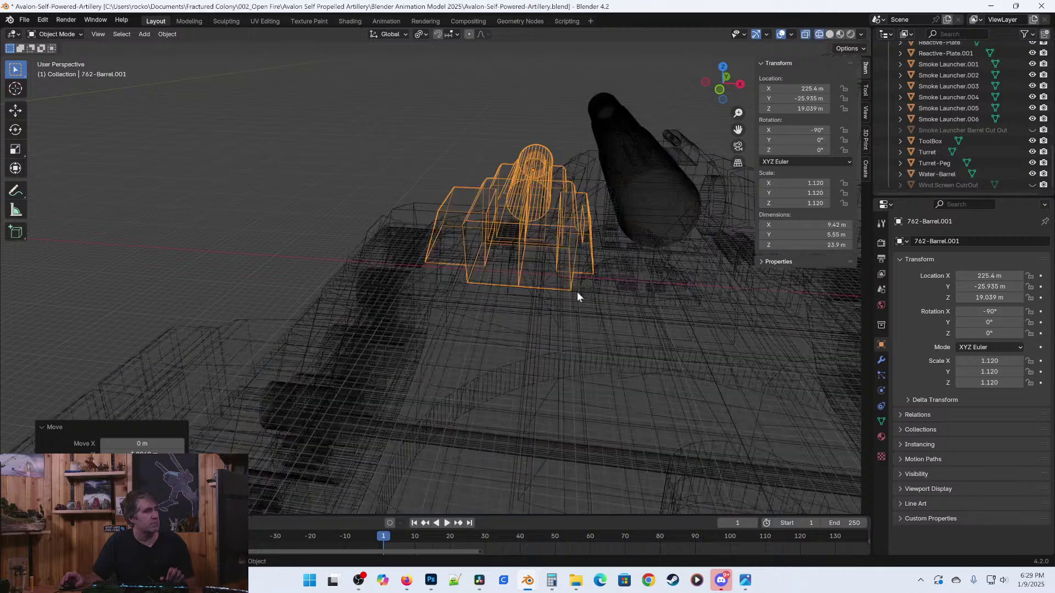
key("g")
key("x")
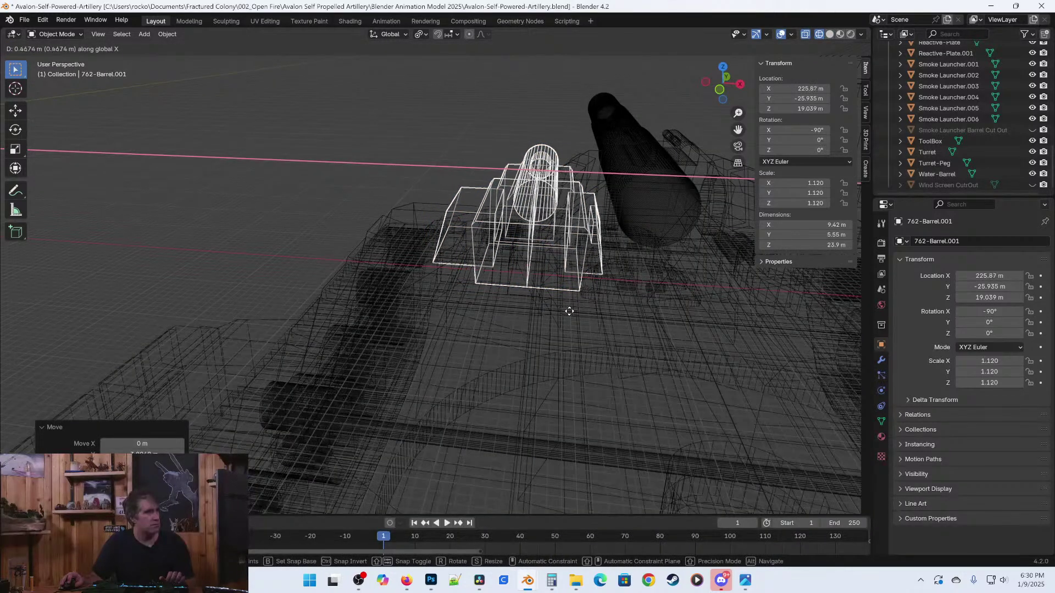
left_click(568, 311)
key("shift+z")
middle_click_drag(576, 354, 449, 338)
key("ctrl+s")
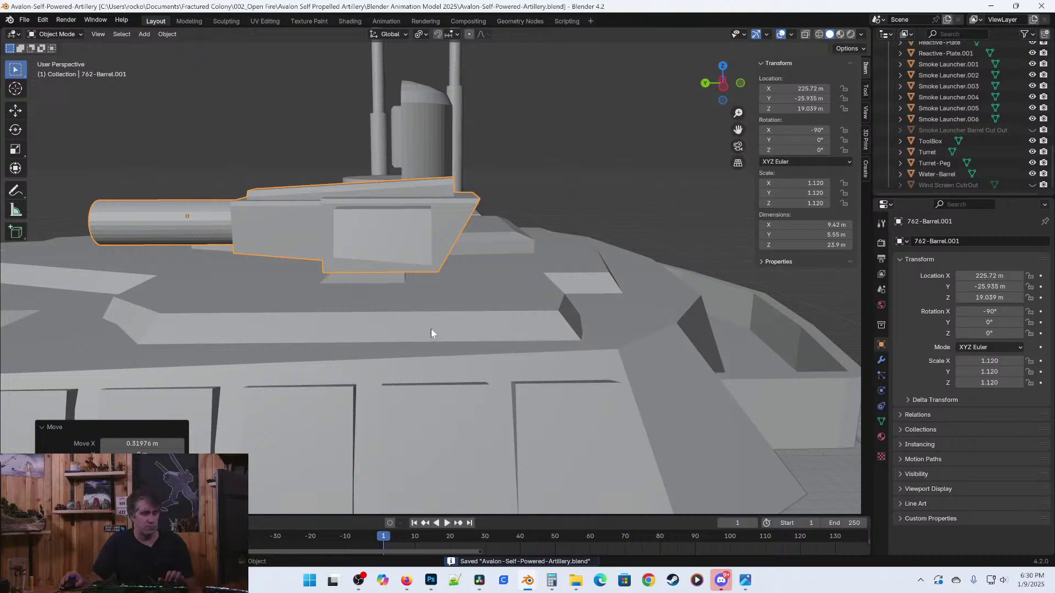
Slide the gun along Y to about -24.976 m on its turret mount.
key("g")
key("y")
left_click(409, 334)
scroll(407, 334, "down", 3)
middle_click_drag(350, 283, 311, 346)
scroll(437, 331, "down", 6)
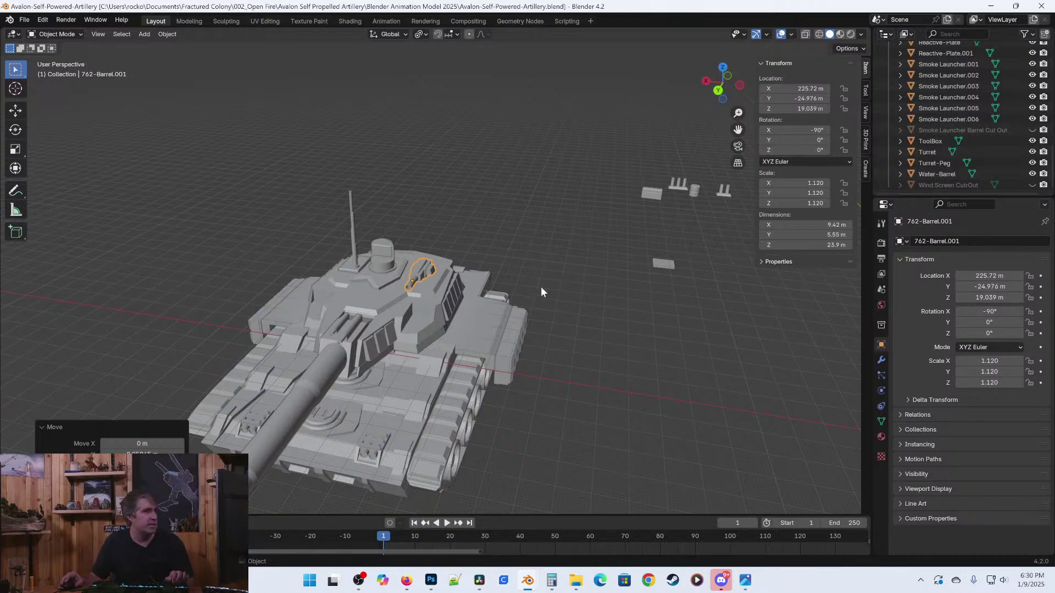
Select the loose three-tube Smoke Launcher.005 and move it in top view onto the tank's rear deck.
left_click(678, 184)
middle_click_drag(677, 232, 379, 267, "shift")
left_click(477, 214)
key("KP_7")
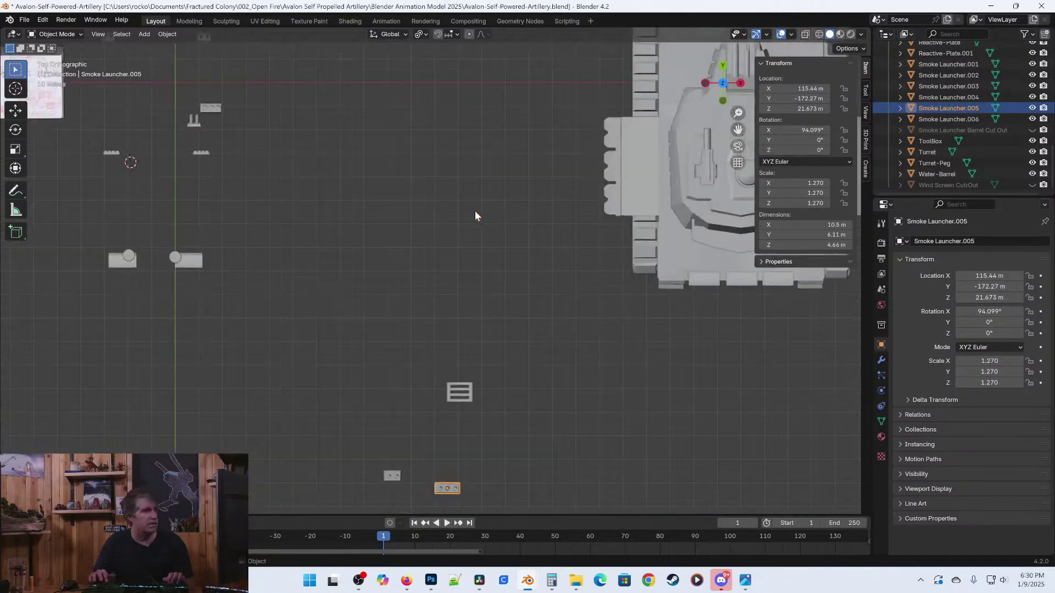
middle_click_drag(485, 371, 289, 289, "shift")
key("g")
left_click(566, 147)
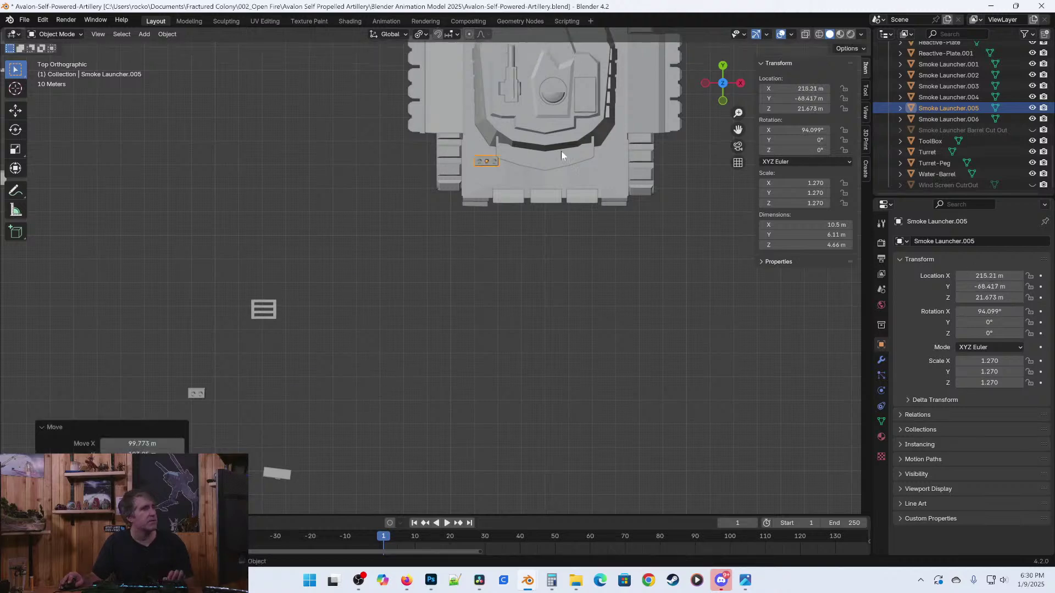
Move the smoke launcher in top view beside the turret's front right armor plates, at about X 258.96 m and Y -2.93 m.
middle_click_drag(532, 173, 388, 366, "shift")
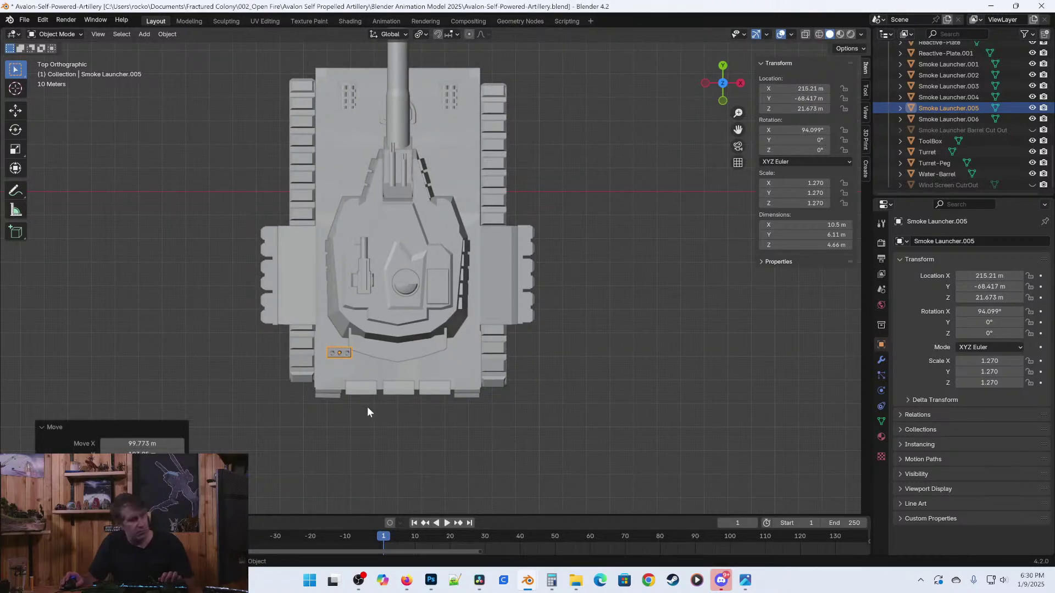
key("g")
left_click(468, 226)
scroll(376, 420, "up", 4)
middle_click_drag(471, 268, 451, 374, "shift")
scroll(389, 401, "up", 2)
key("g")
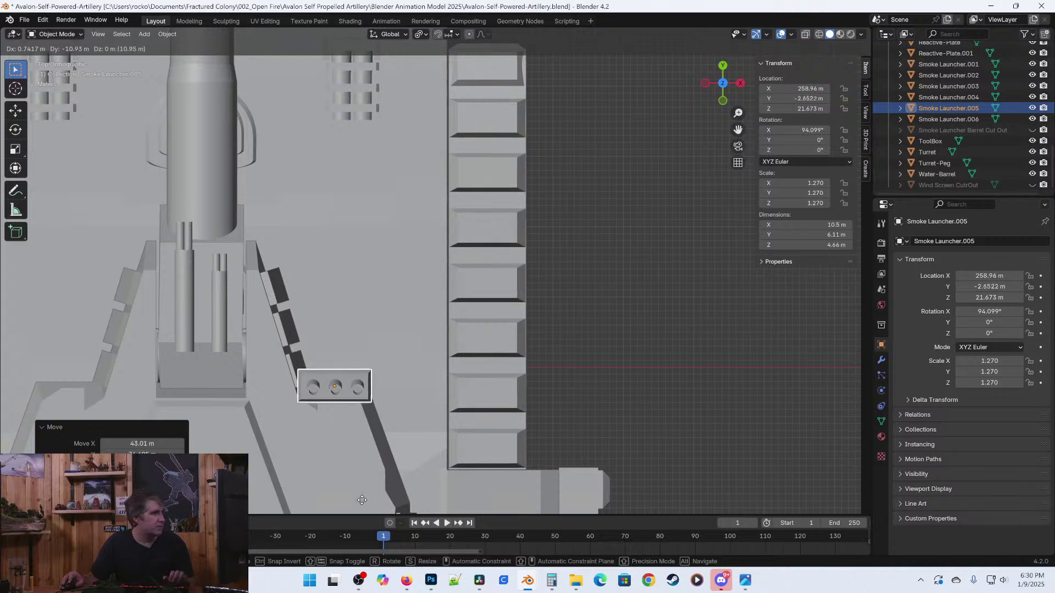
left_click(366, 500)
In right view, rotate the smoke launcher so its tubes face forward, trying 6° and settling on an X rotation of 5°.
key("KP_1")
key("KP_3")
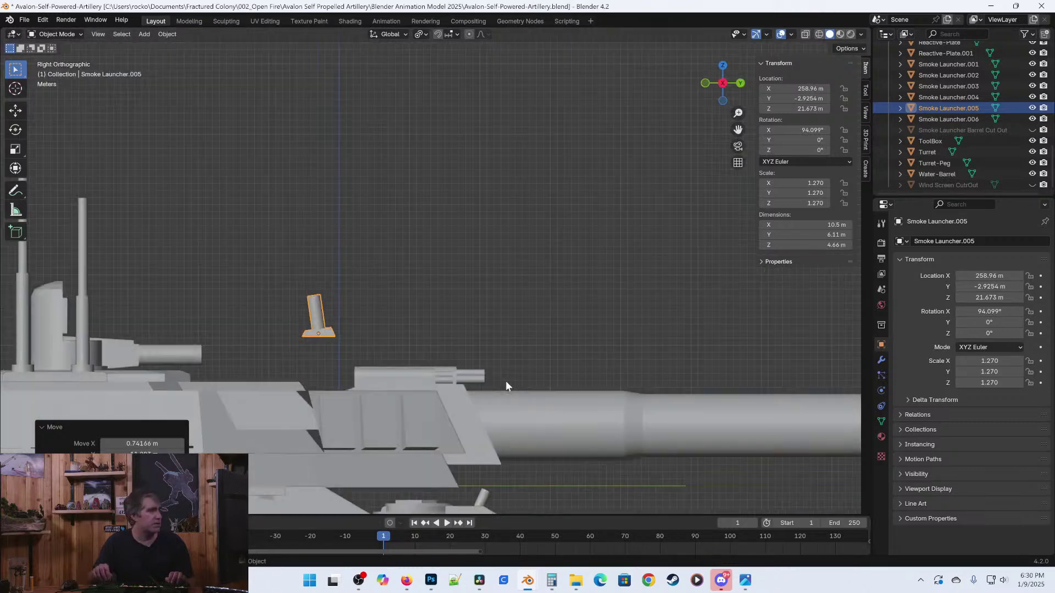
scroll(344, 397, "up", 4)
middle_click_drag(341, 409, 650, 338, "shift")
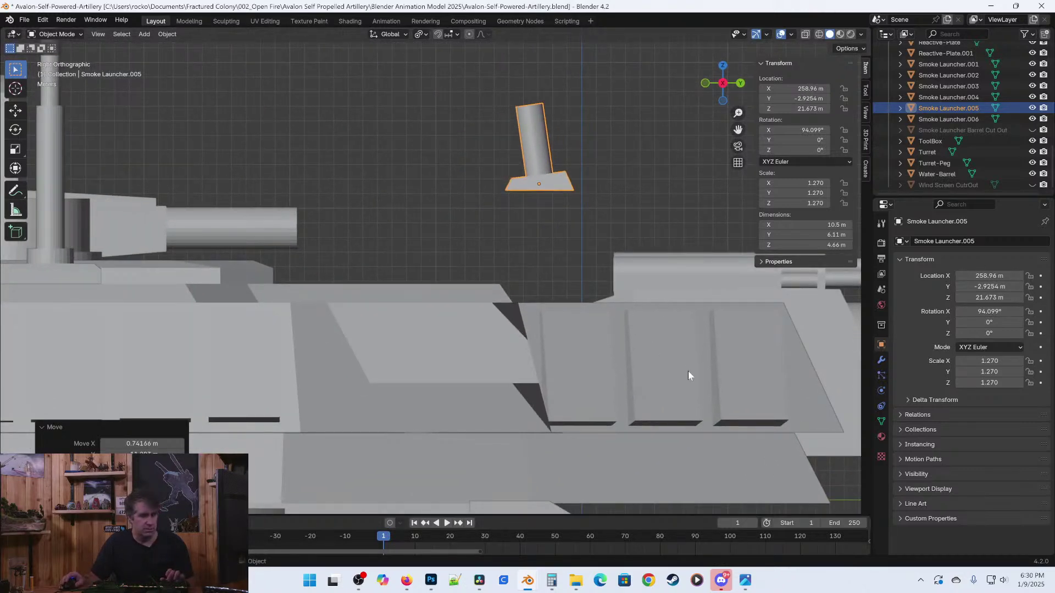
key("r")
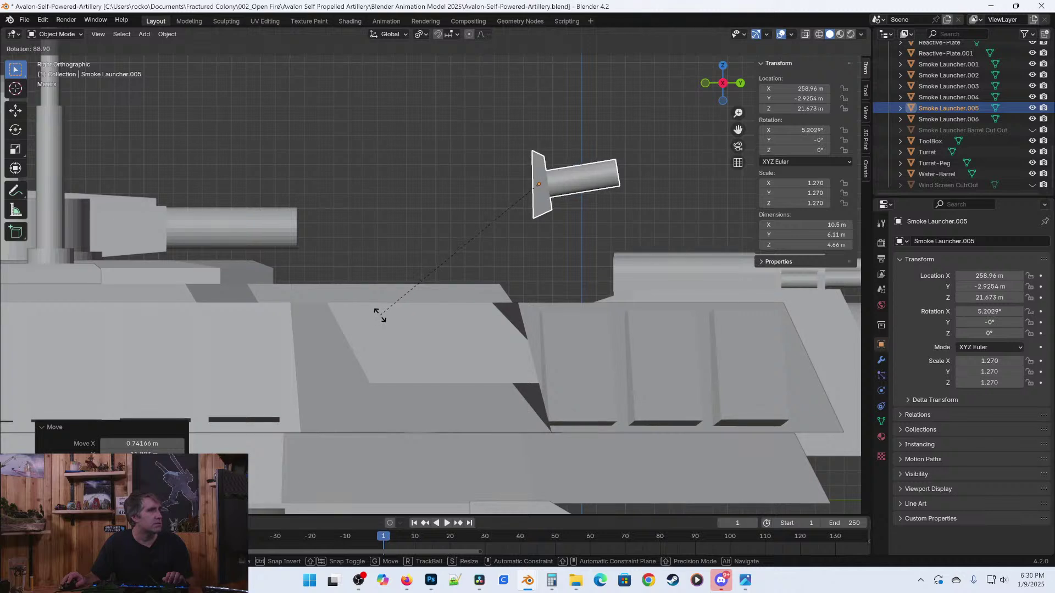
left_click(382, 313)
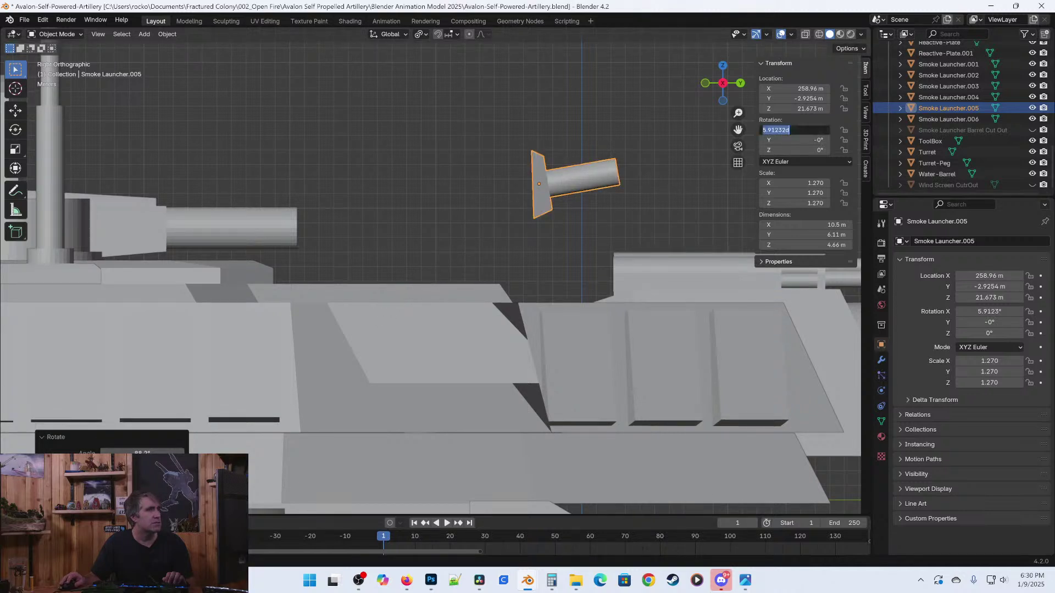
type("6")
key("Return")
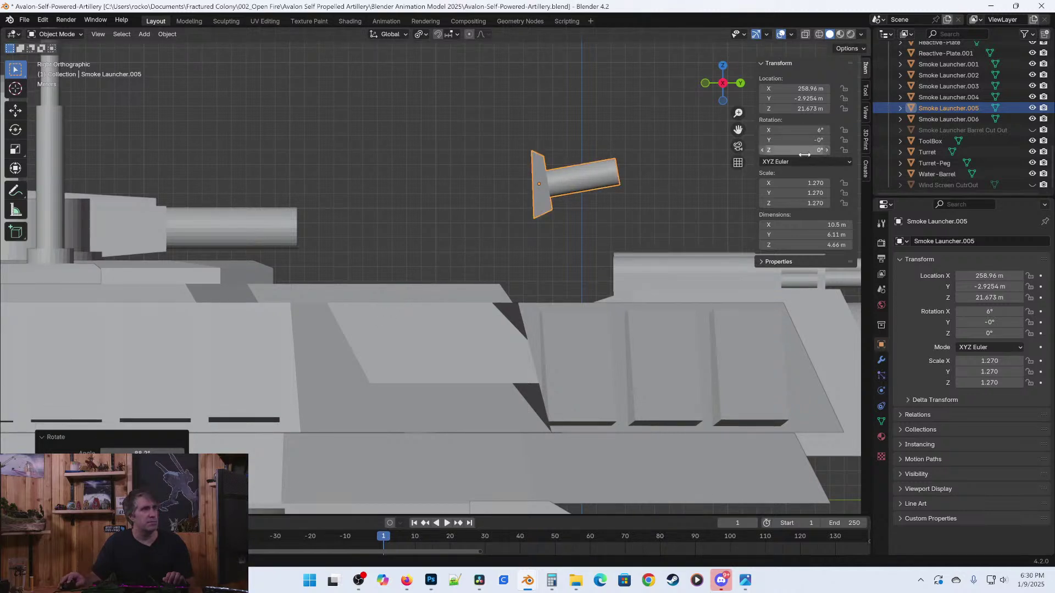
left_click(794, 130)
type("5")
key("Return")
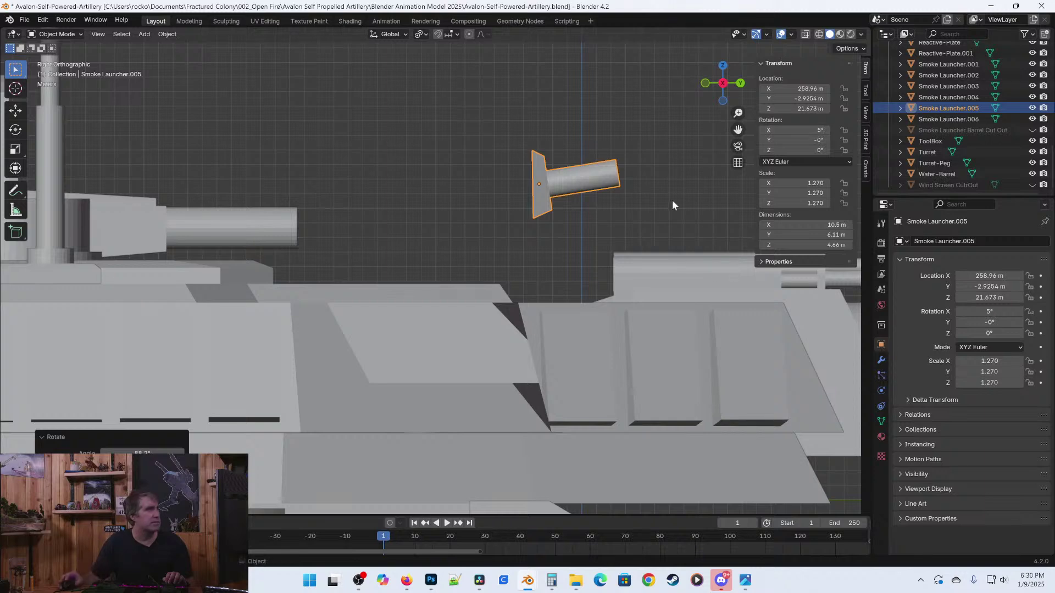
In right view, move the smoke launcher down toward the turret's front side recess, at about Y -18.475 m and Z 8.062 m.
key("g")
left_click(397, 417)
key("shift+z")
middle_click_drag(306, 418, 389, 352, "shift")
scroll(388, 352, "up", 3)
middle_click_drag(335, 396, 428, 398, "shift")
scroll(429, 399, "up", 2)
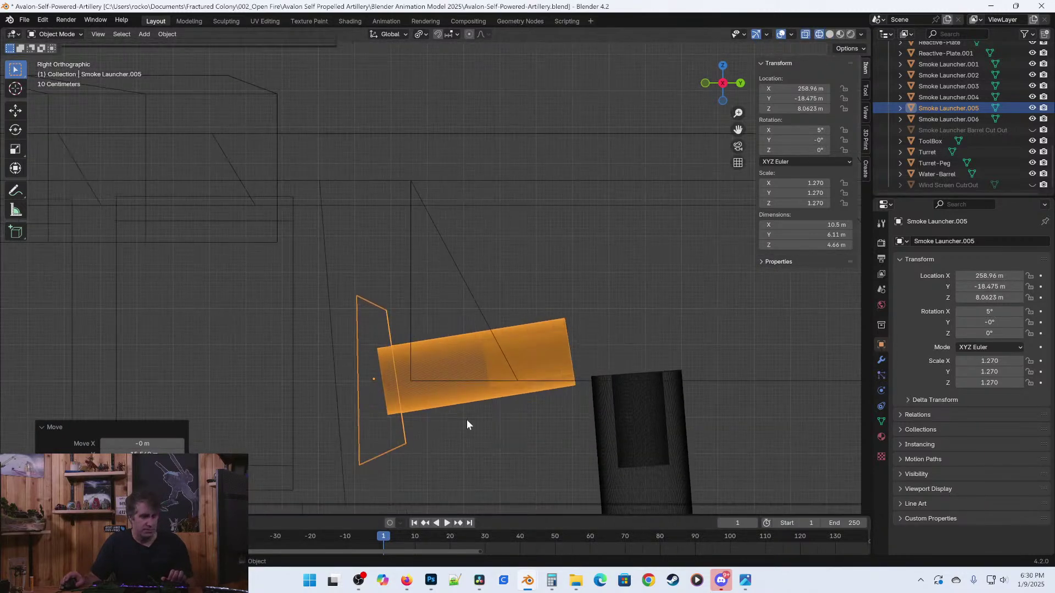
Fit the launcher's base against the recess's rear edge with an X rotation of about 8.52°, at about Y -19.254 m and Z 8.887 m.
key("g")
left_click(430, 383)
key("r")
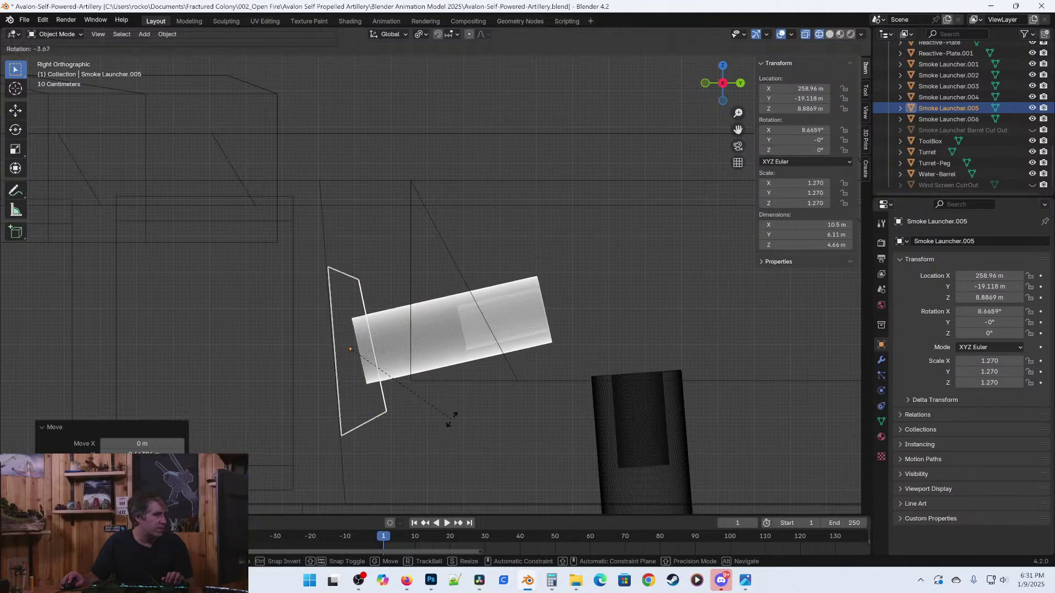
left_click(450, 418)
key("g")
key("y")
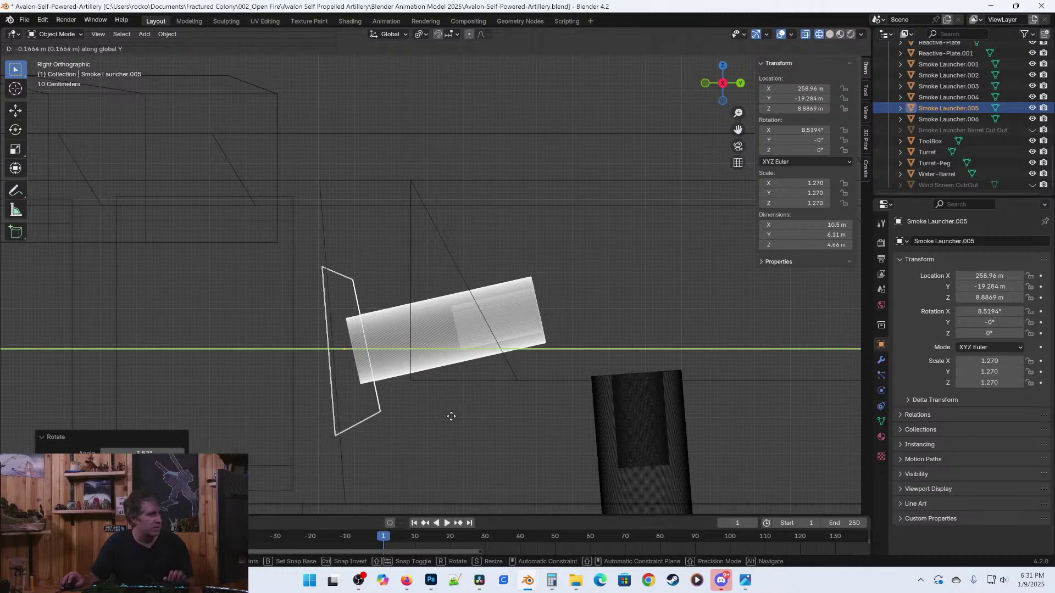
left_click(452, 416)
Return to solid shading and slide the smoke launcher forward along Y to about -17.428 m.
scroll(551, 316, "down", 5)
middle_click_drag(552, 316, 505, 345)
key("z")
left_click(561, 345)
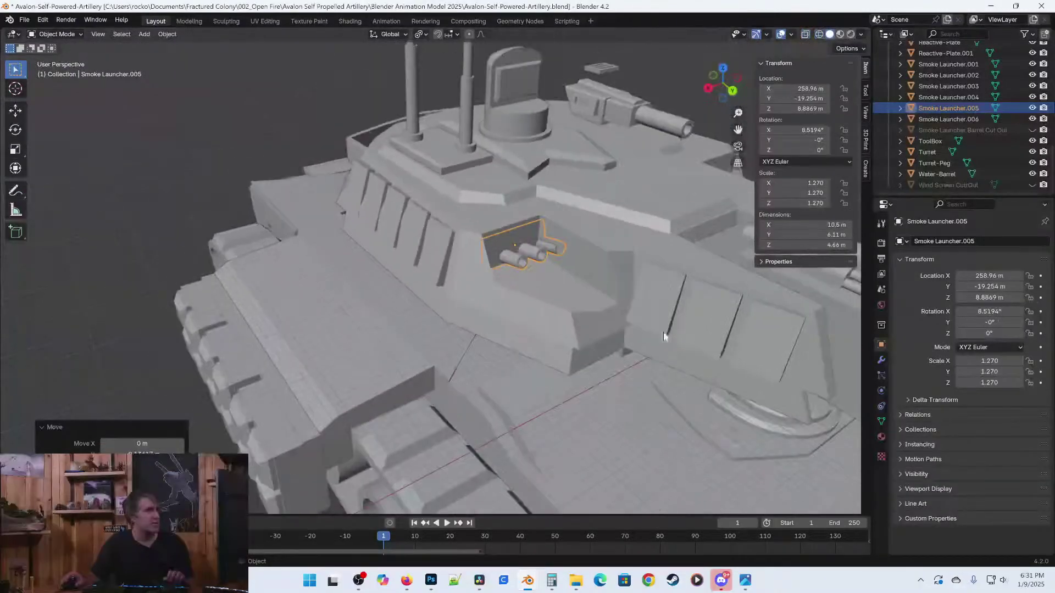
middle_click_drag(657, 294, 630, 312)
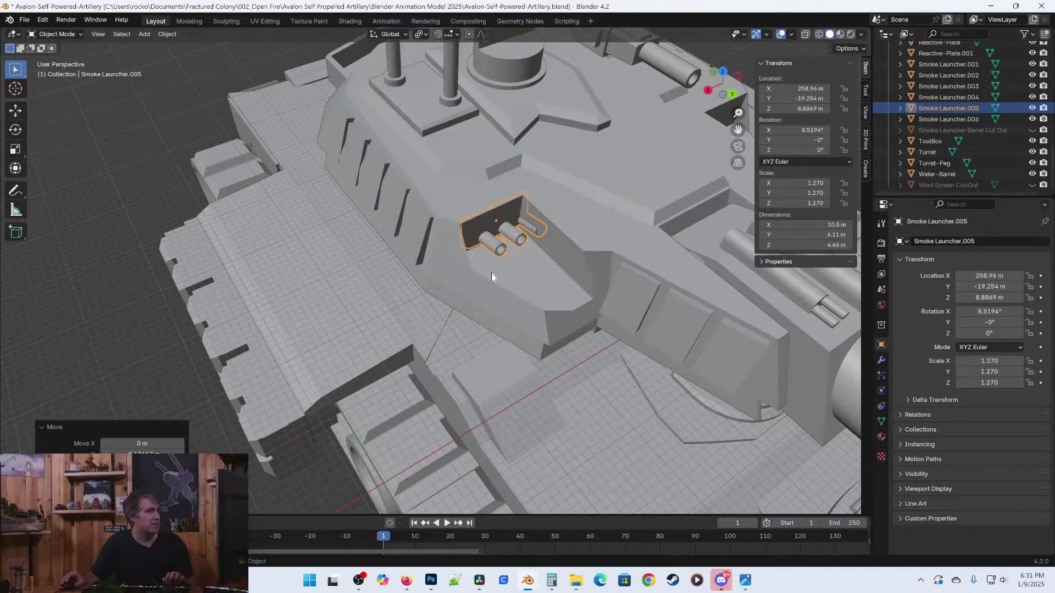
key("KP_7")
scroll(330, 410, "up", 3)
key("g")
key("y")
left_click(334, 385)
Raise the smoke launcher in the recess to about Z 10.91 m and shift it along X to about 261.16 m.
middle_click_drag(335, 385, 490, 245)
key("g")
key("z")
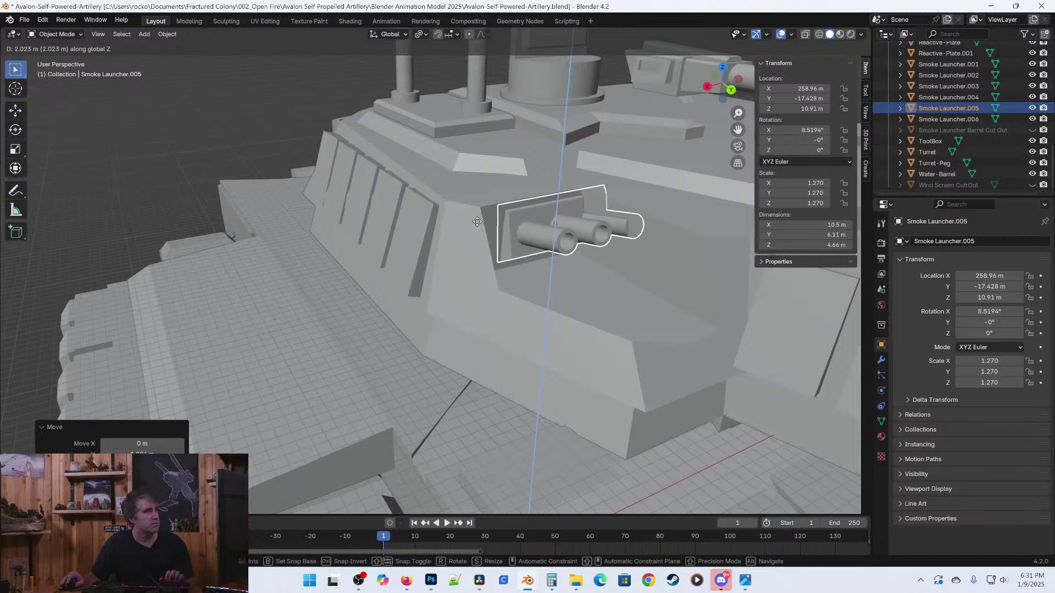
left_click(579, 242)
middle_click_drag(579, 242, 528, 236)
key("g")
key("x")
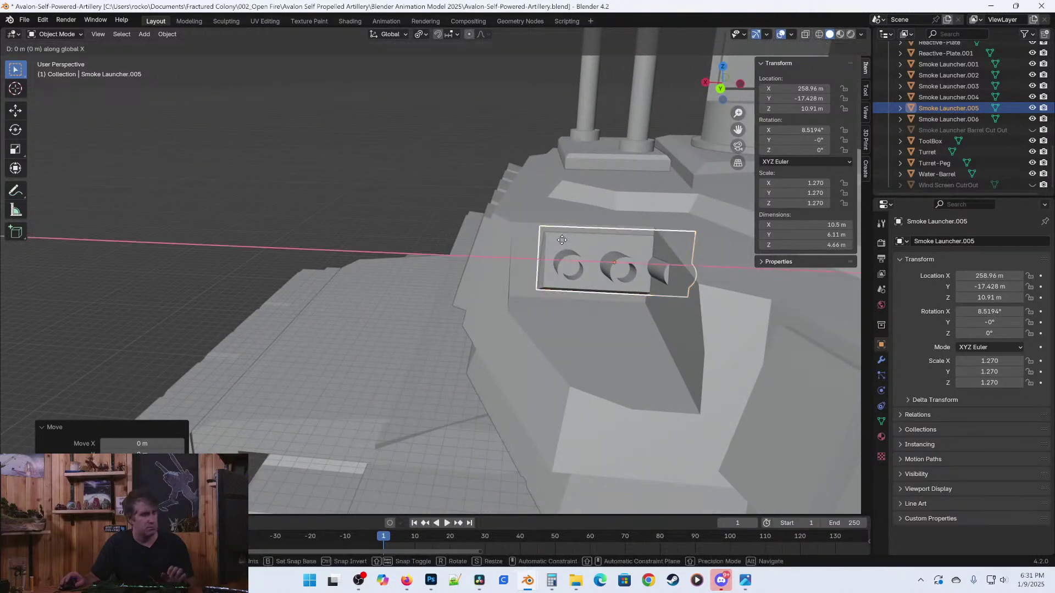
left_click(529, 244)
Adjust the smoke launcher along Y to about -17.069 m and save the file.
middle_click_drag(530, 244, 637, 315)
scroll(638, 314, "down", 8)
middle_click_drag(672, 260, 551, 343)
scroll(490, 215, "up", 5)
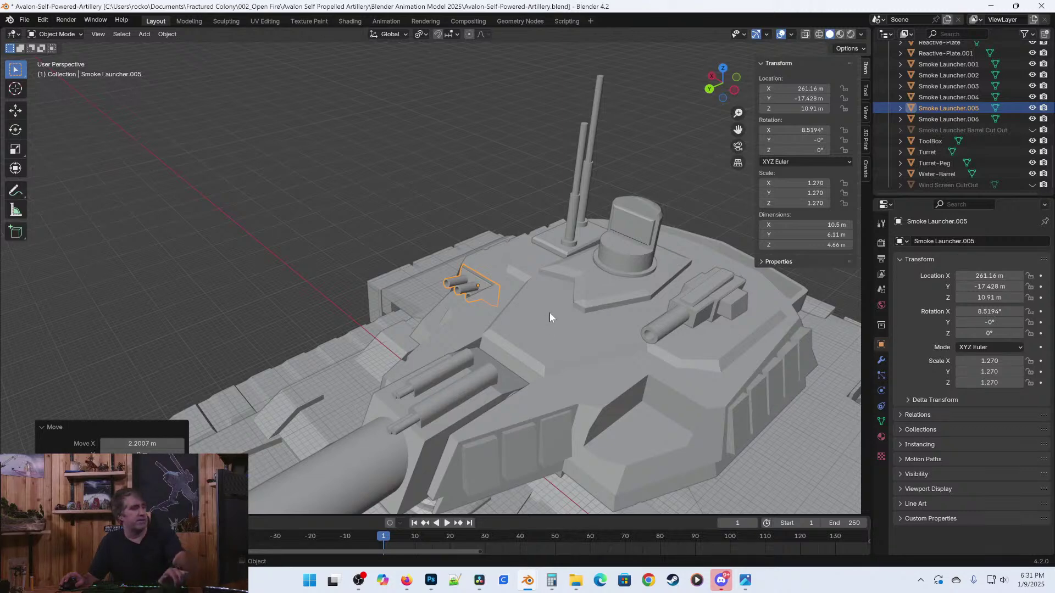
middle_click_drag(485, 309, 542, 336)
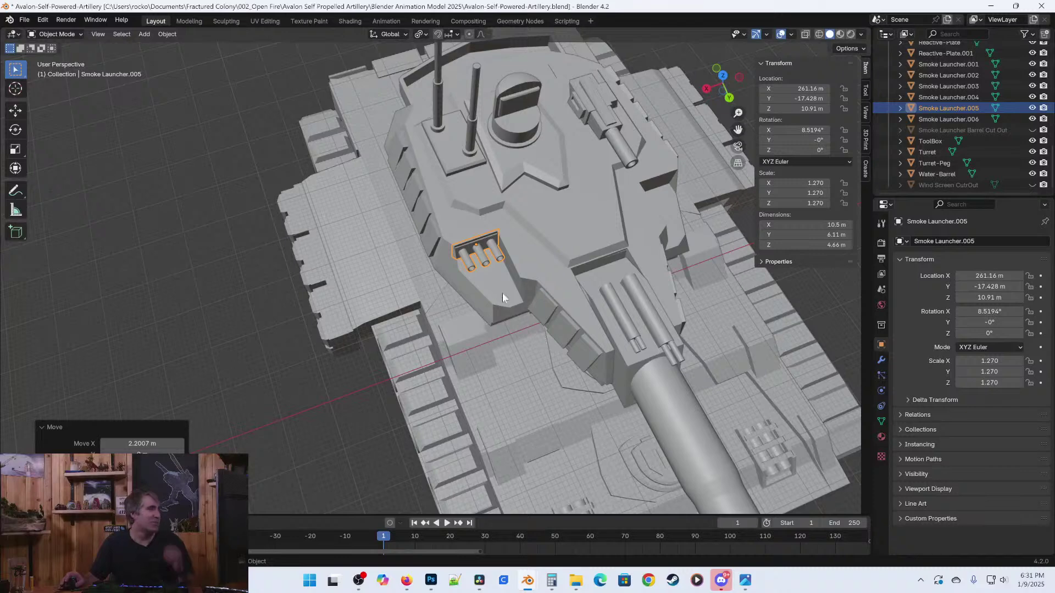
scroll(485, 277, "up", 2)
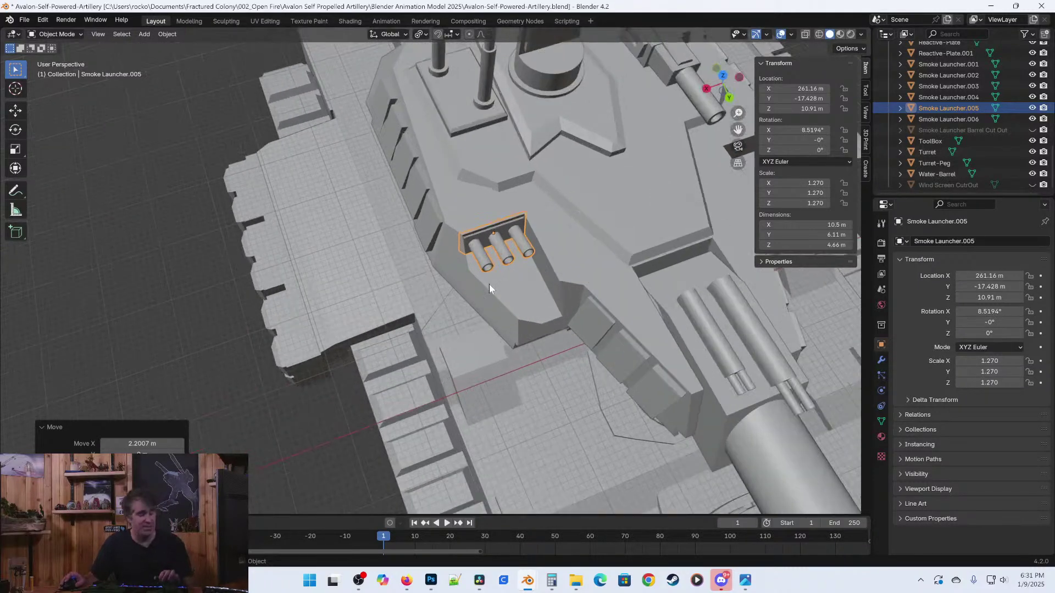
key("g")
key("y")
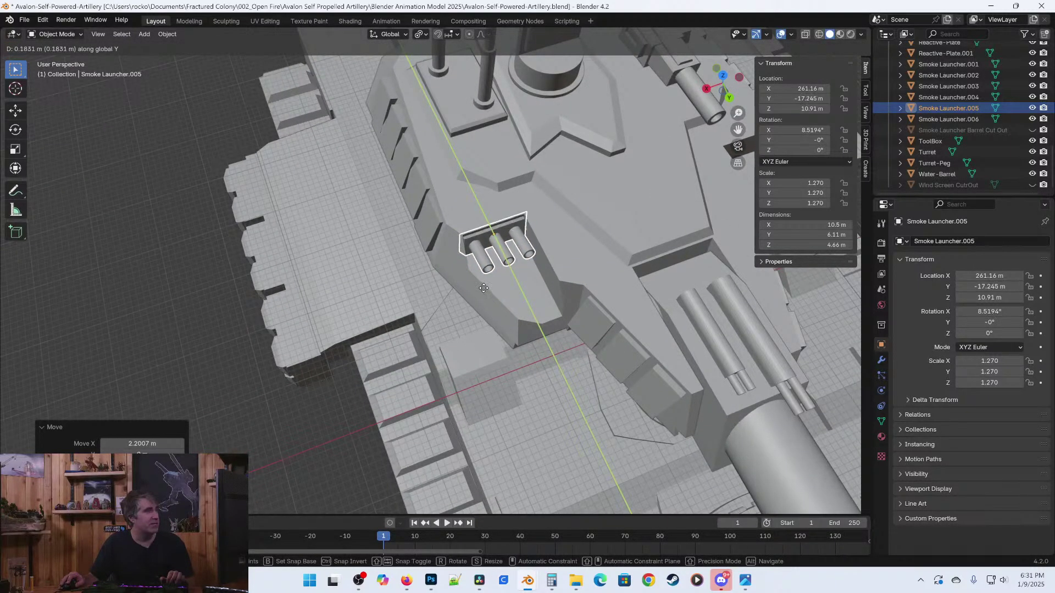
left_click(485, 288)
key("ctrl+s")
middle_click_drag(486, 287, 575, 265)
scroll(574, 264, "up", 3)
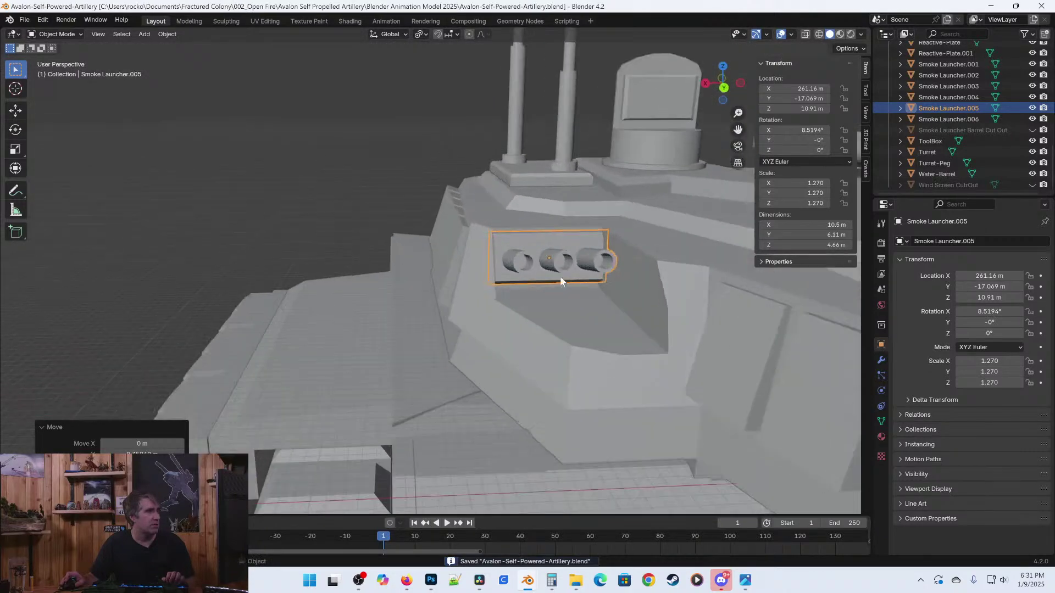
Lower the smoke launcher in the turret recess to about Z 10.56 m and check how its base meets the wall.
key("g")
key("z")
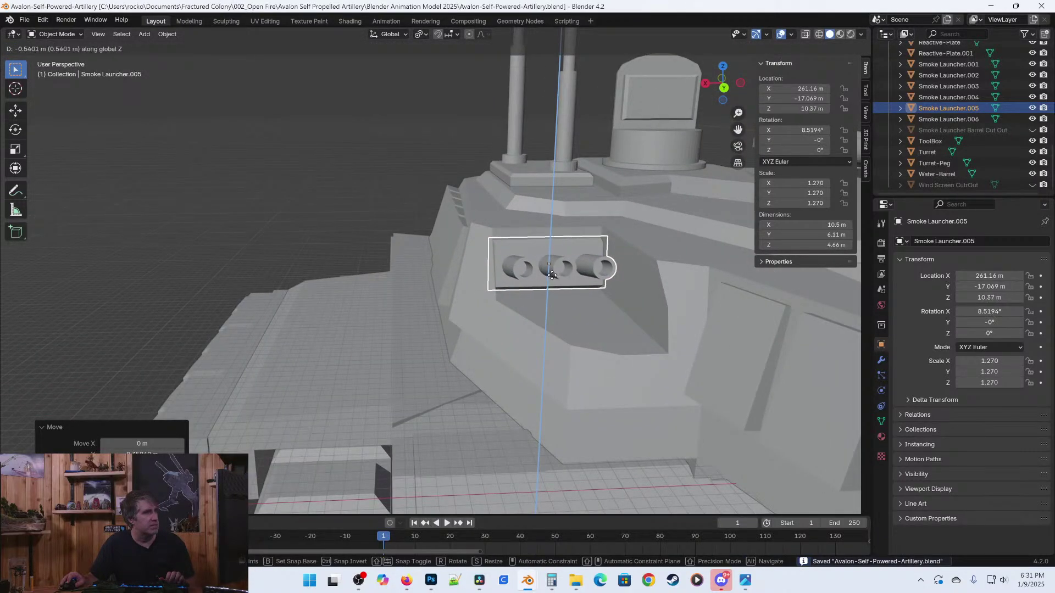
left_click(622, 267)
middle_click_drag(622, 267, 412, 291)
scroll(586, 269, "up", 4)
left_click(529, 233)
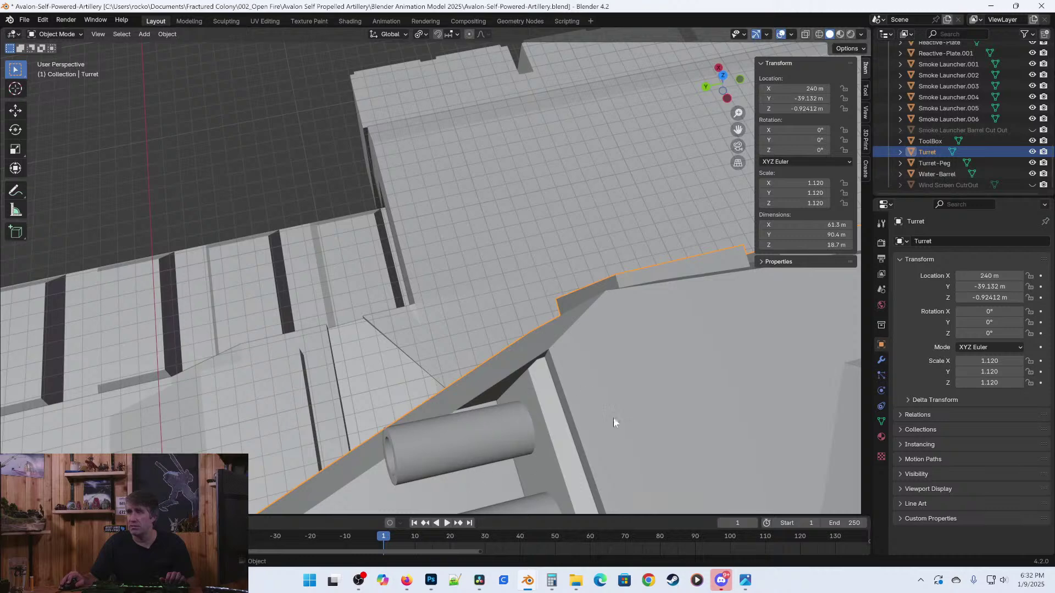
middle_click_drag(565, 450, 624, 381)
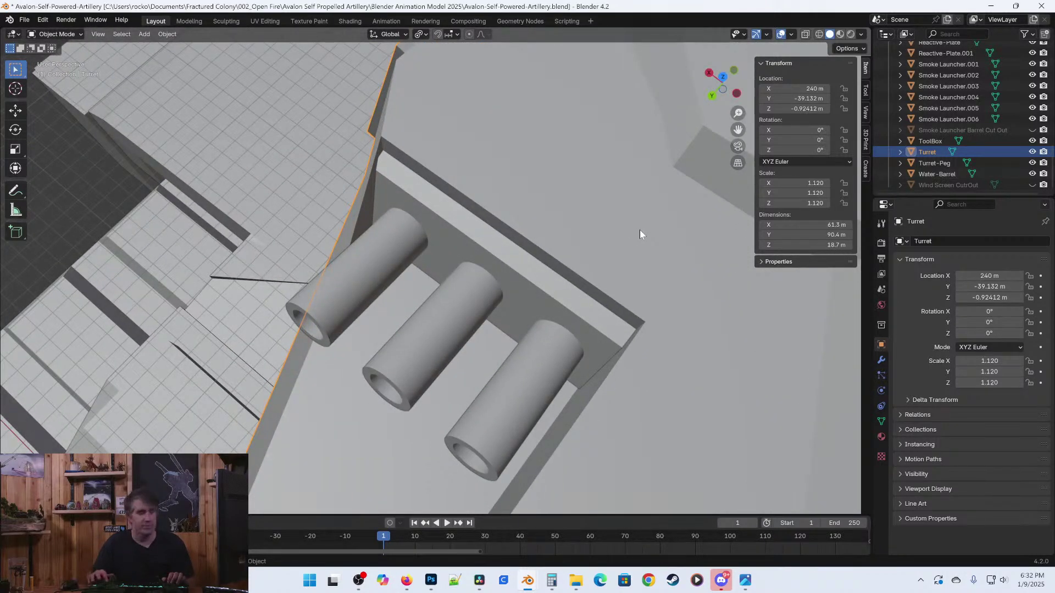
In top view, duplicate the smoke launcher along X into the recess on the turret's opposite side, at about X 218.22 m.
key("KP_7")
left_click(491, 257)
scroll(361, 284, "down", 6)
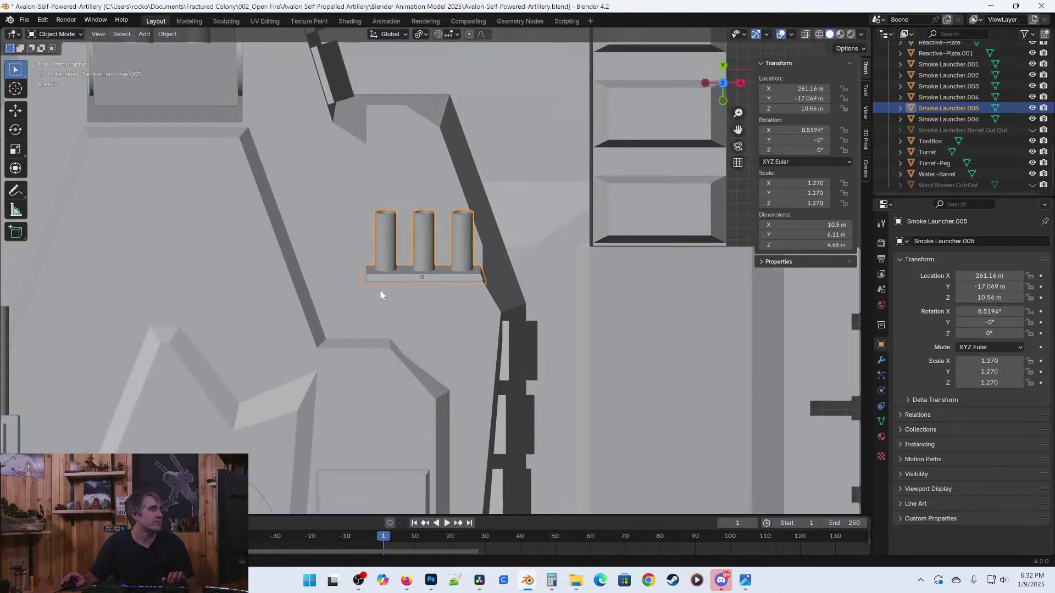
middle_click_drag(422, 307, 524, 305, "shift")
key("shift+d")
key("x")
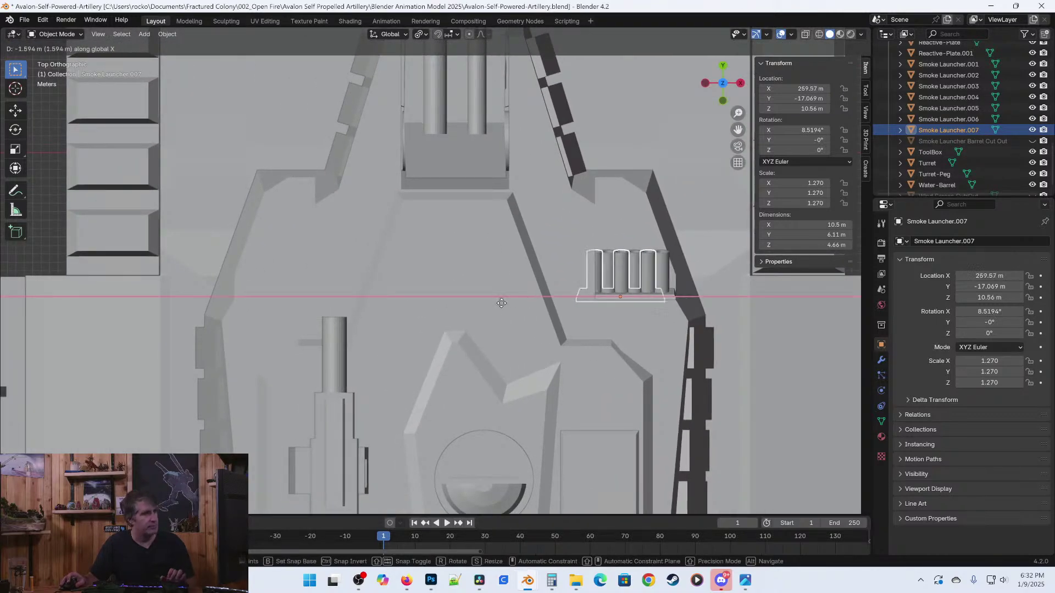
left_click(187, 313)
Shift the duplicated smoke launcher along X to about 218.84 m to fit its recess.
key("grave")
key("Escape")
middle_click_drag(226, 328, 418, 283)
key("KP_Decimal")
scroll(476, 312, "up", 4)
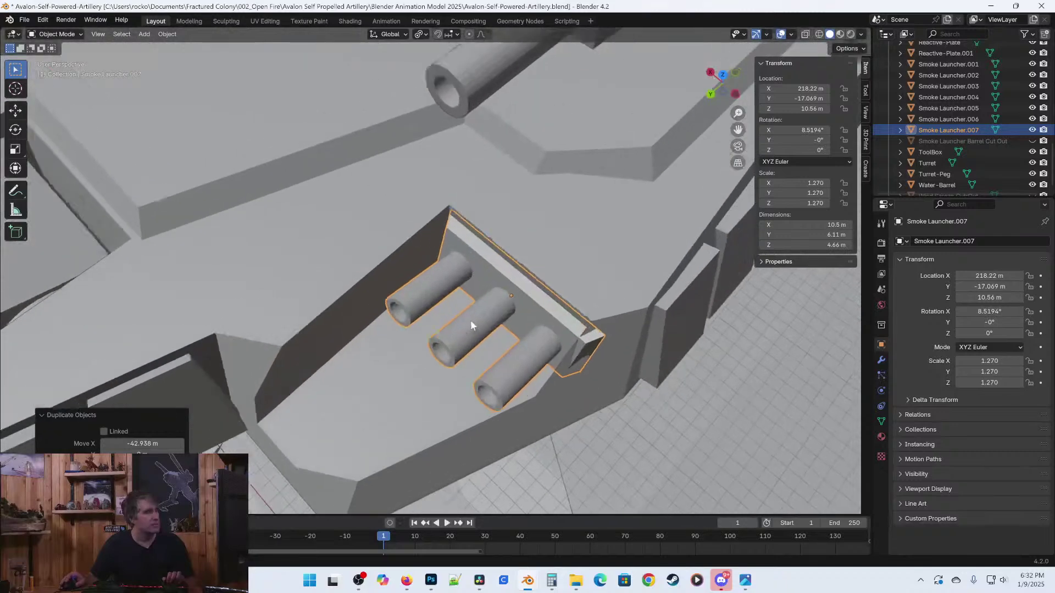
key("g")
key("x")
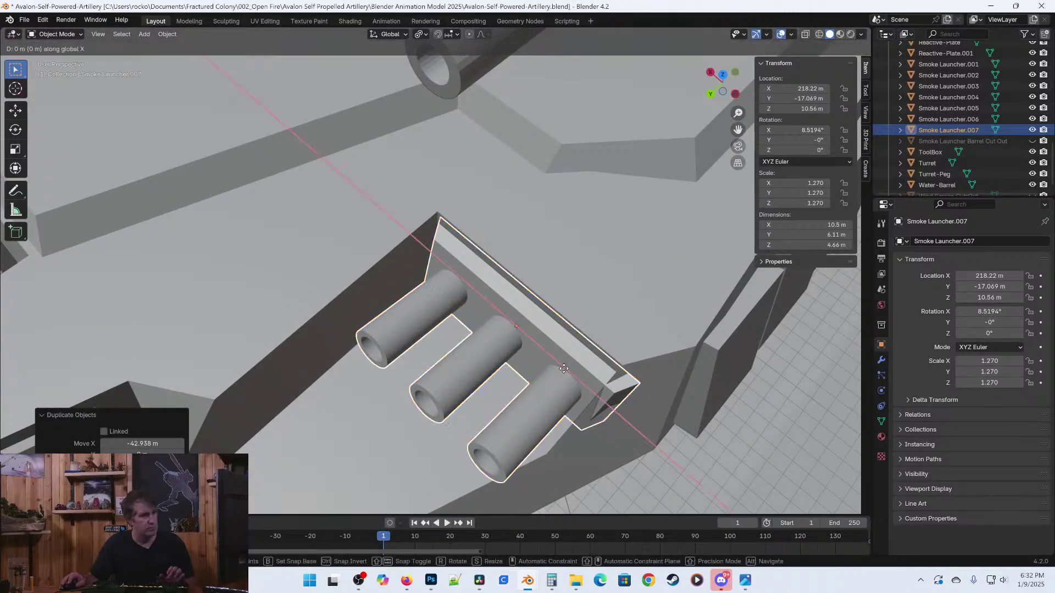
scroll(550, 374, "down", 2)
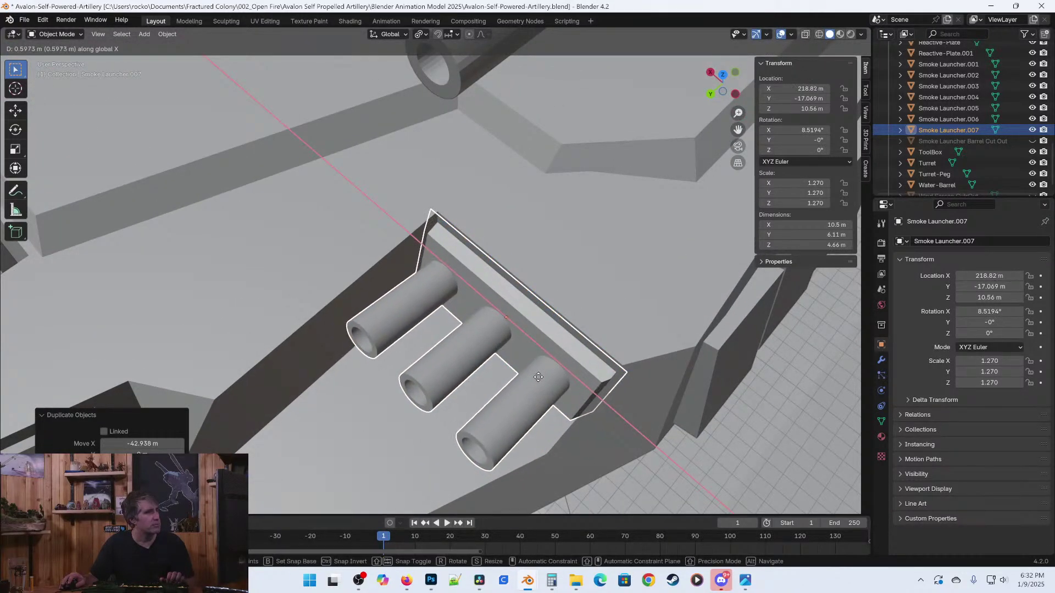
left_click(538, 376)
Compare the loose Smoke Launcher.002 among the spare parts with the launchers mounted on the turret.
scroll(537, 378, "down", 3)
scroll(537, 383, "down", 2)
scroll(495, 362, "down", 1)
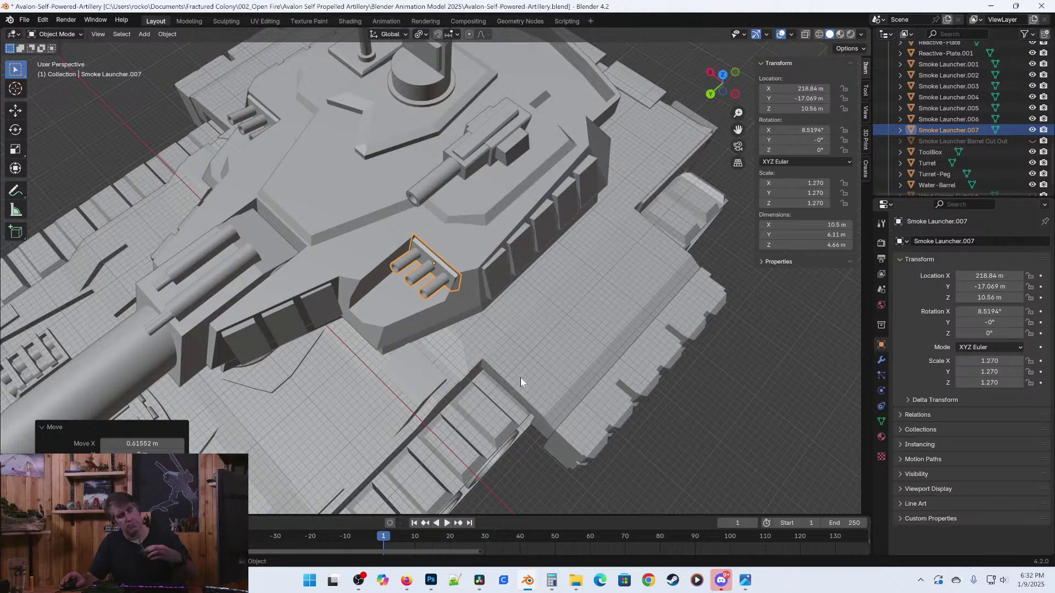
scroll(527, 376, "down", 6)
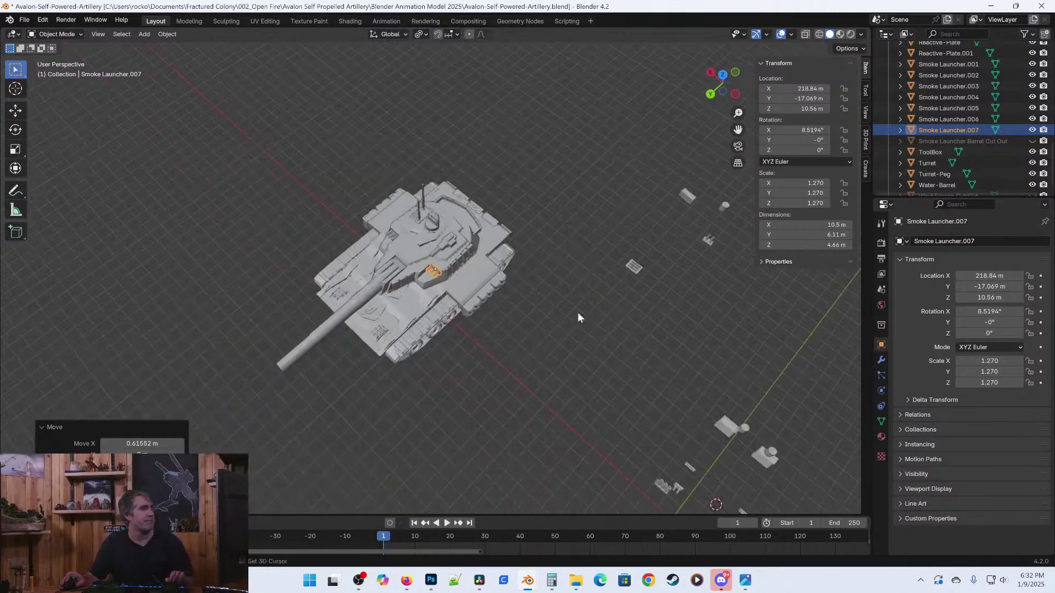
middle_click_drag(530, 328, 449, 234, "shift")
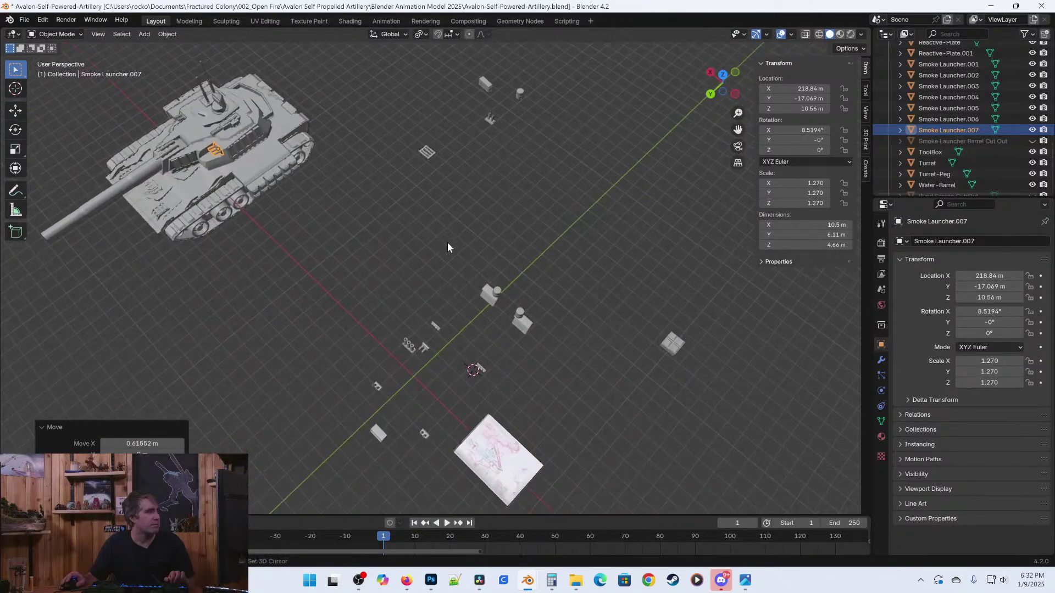
scroll(437, 414, "up", 5)
left_click(364, 475)
middle_click_drag(364, 475, 671, 512, "shift")
middle_click_drag(253, 104, 420, 279, "shift")
scroll(421, 274, "up", 4)
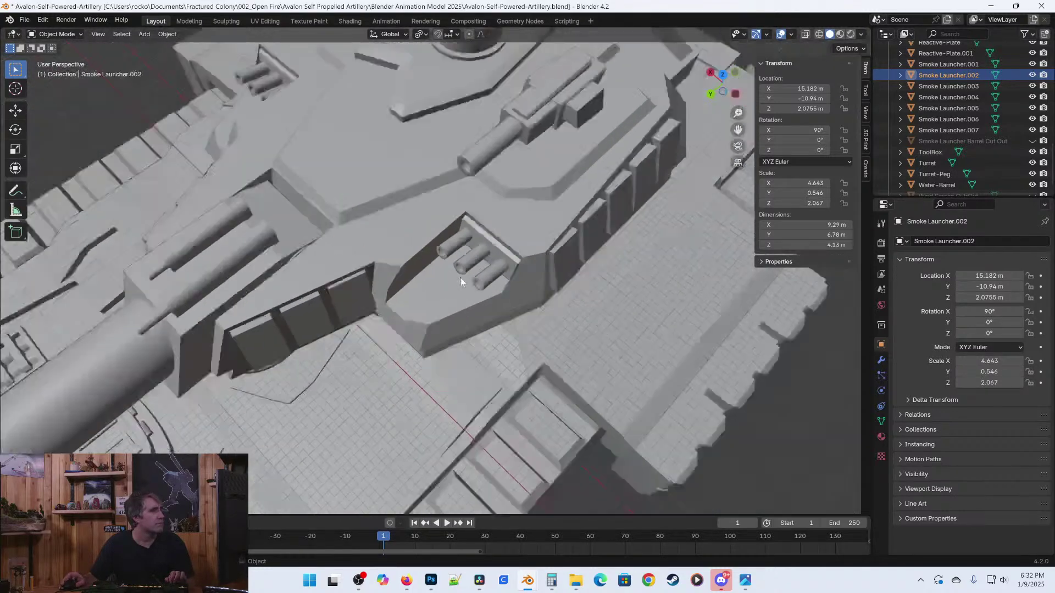
scroll(495, 330, "down", 8)
scroll(537, 368, "up", 2)
middle_click_drag(425, 199, 440, 303, "shift")
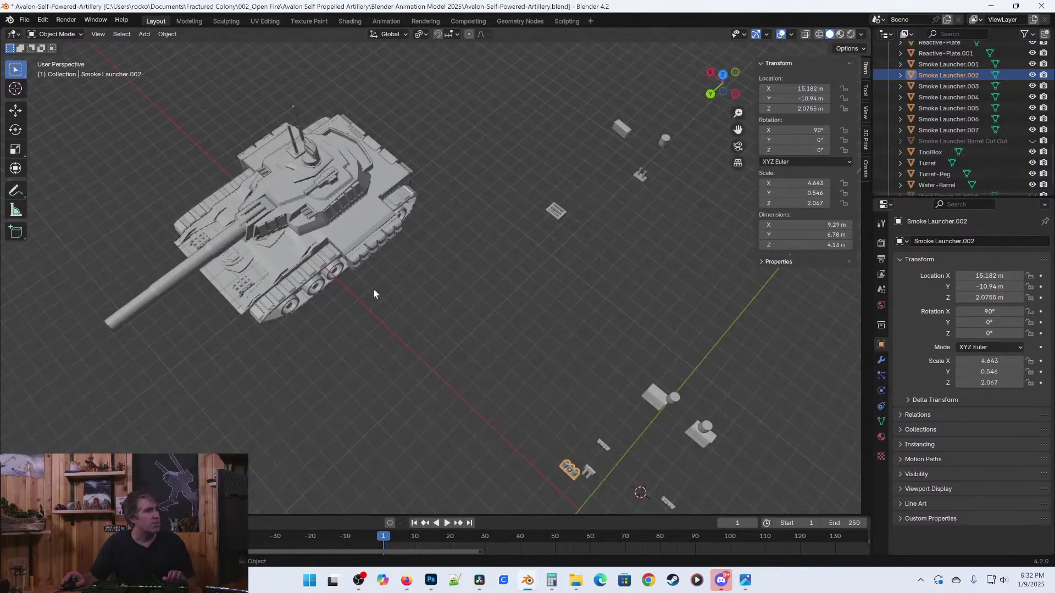
Delete both three-tube smoke launchers, Smoke Launcher.007 and Smoke Launcher.005, from the turret recesses.
key("x")
left_click(307, 209)
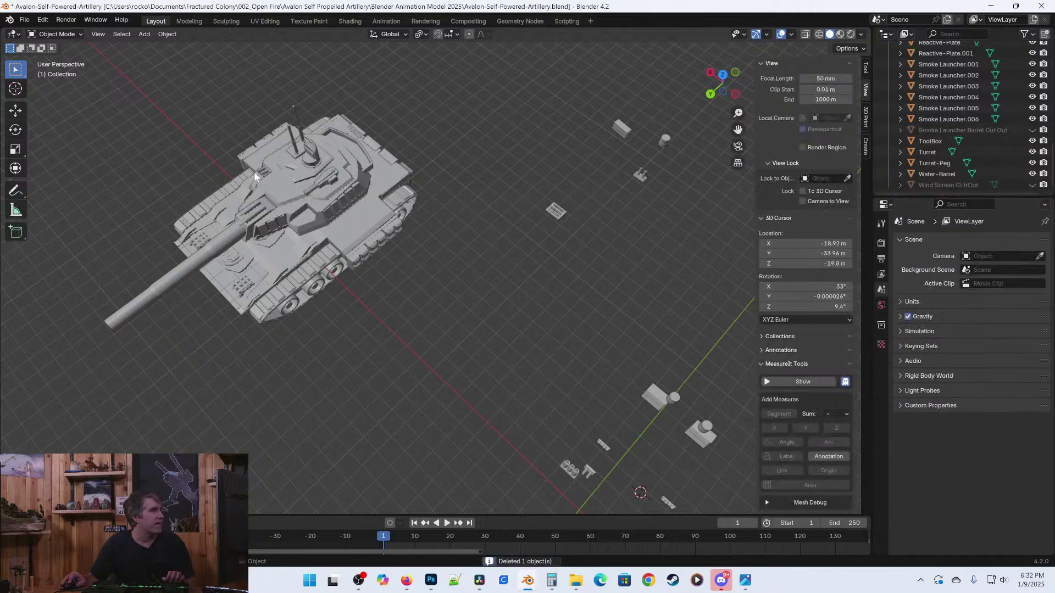
left_click(266, 175)
left_click(265, 174)
key("x")
left_click(246, 174)
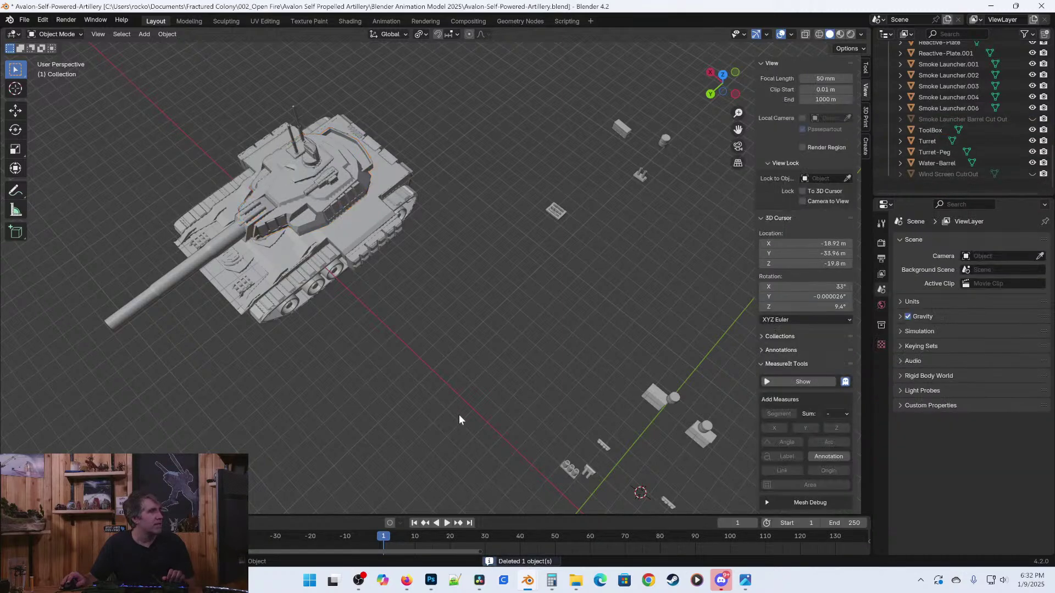
Move the loose Smoke Launcher.002 along X to the turret's front side recess, at about X 220.81 m.
left_click(565, 468)
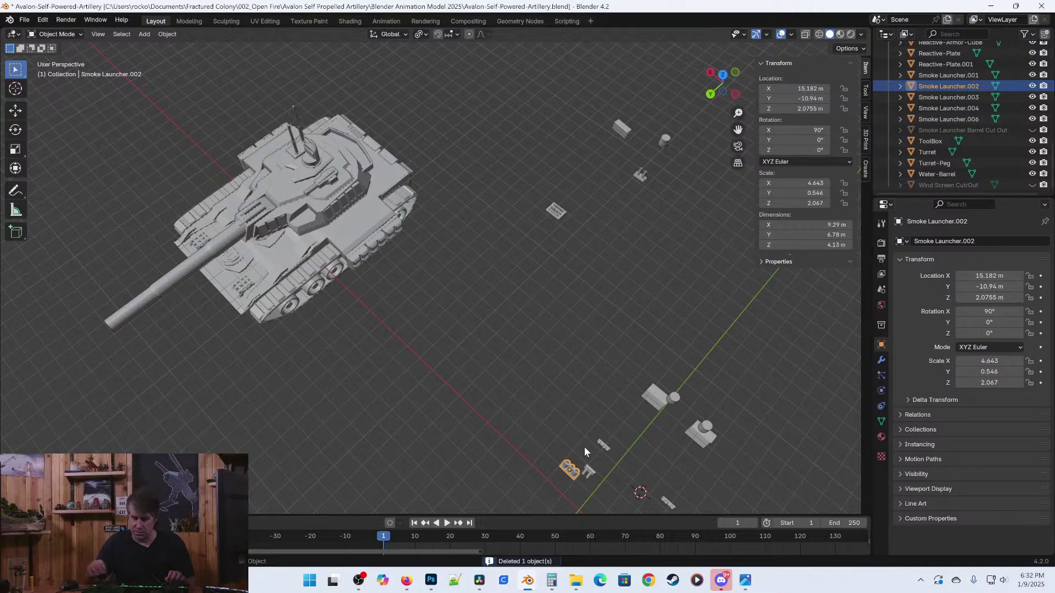
key("g")
key("y")
key("x")
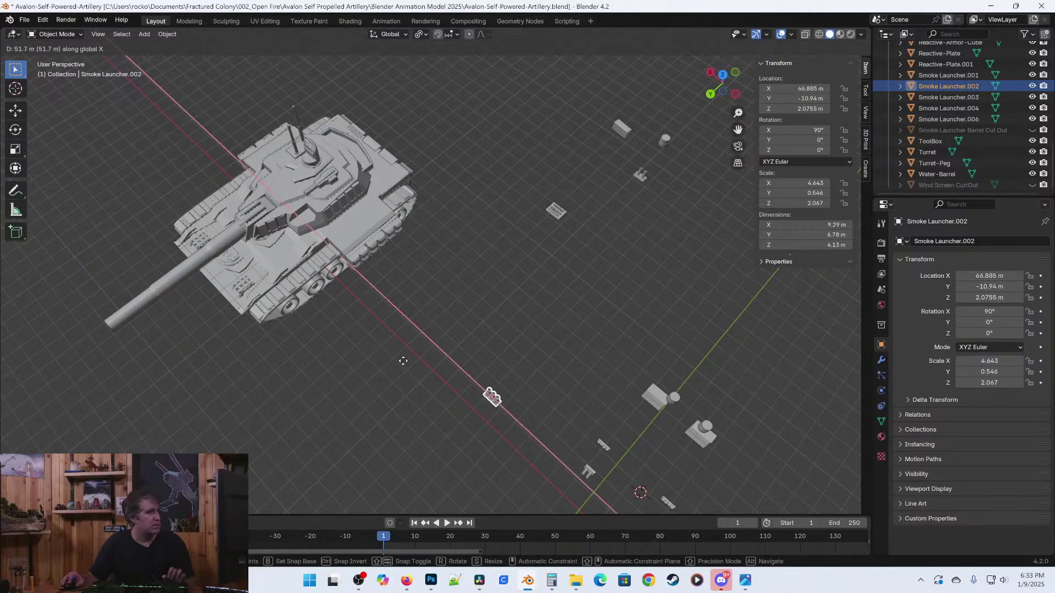
left_click(212, 262)
scroll(381, 351, "up", 8)
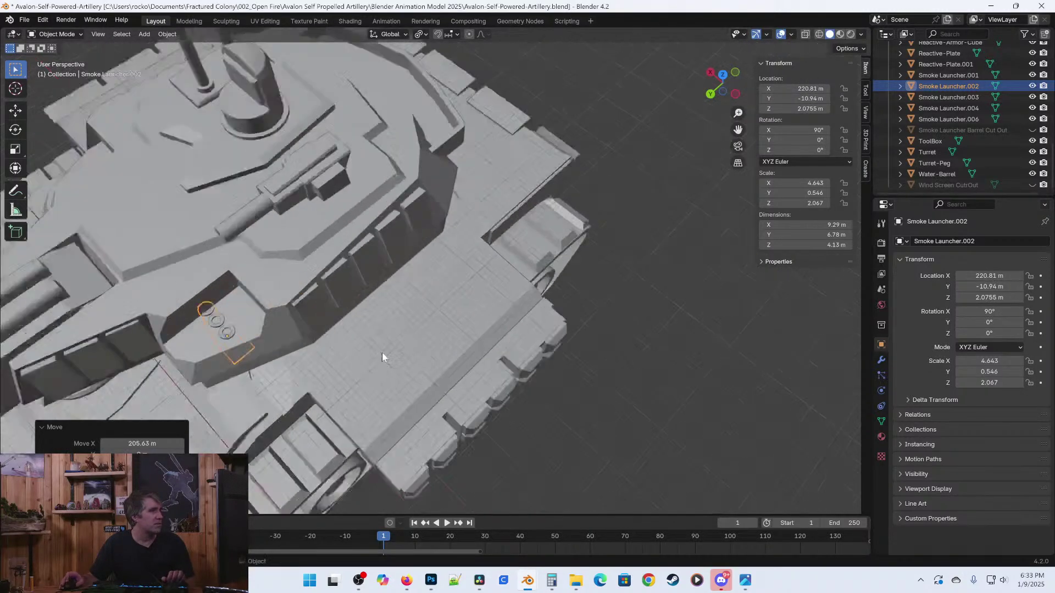
middle_click_drag(340, 332, 405, 279, "shift")
In right view, rotate Smoke Launcher.002 so its tubes face forward, with an X rotation of about 4.04°.
key("KP_1")
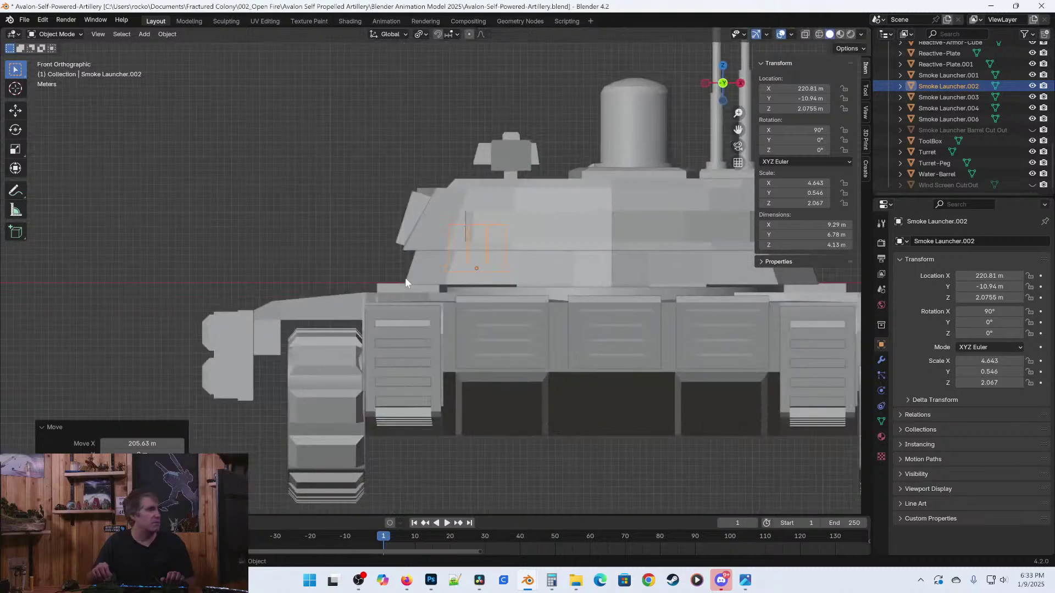
key("KP_2")
key("KP_3")
scroll(414, 276, "up", 6)
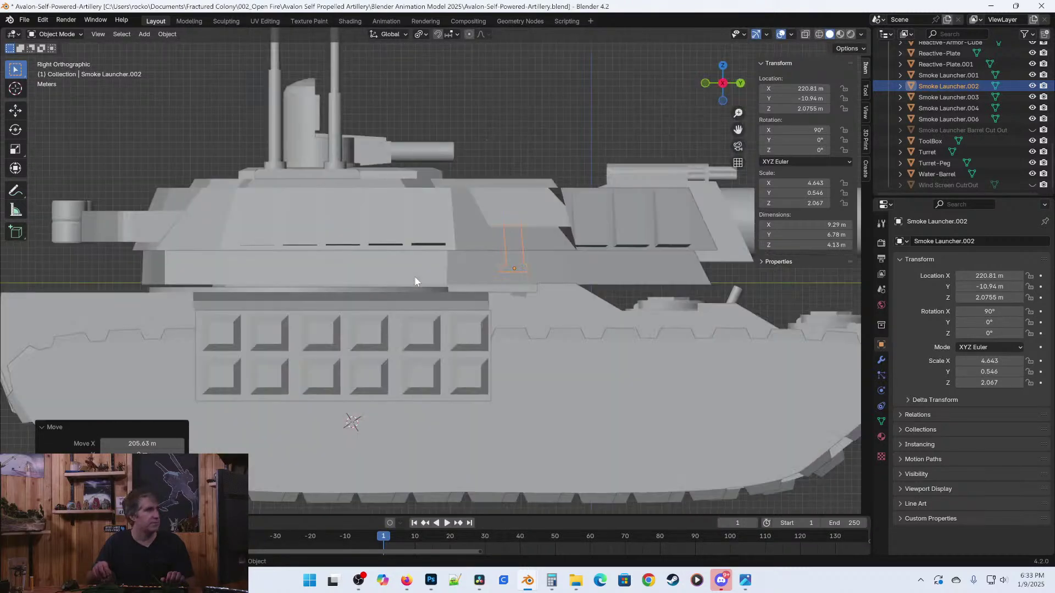
scroll(377, 337, "up", 1)
key("r")
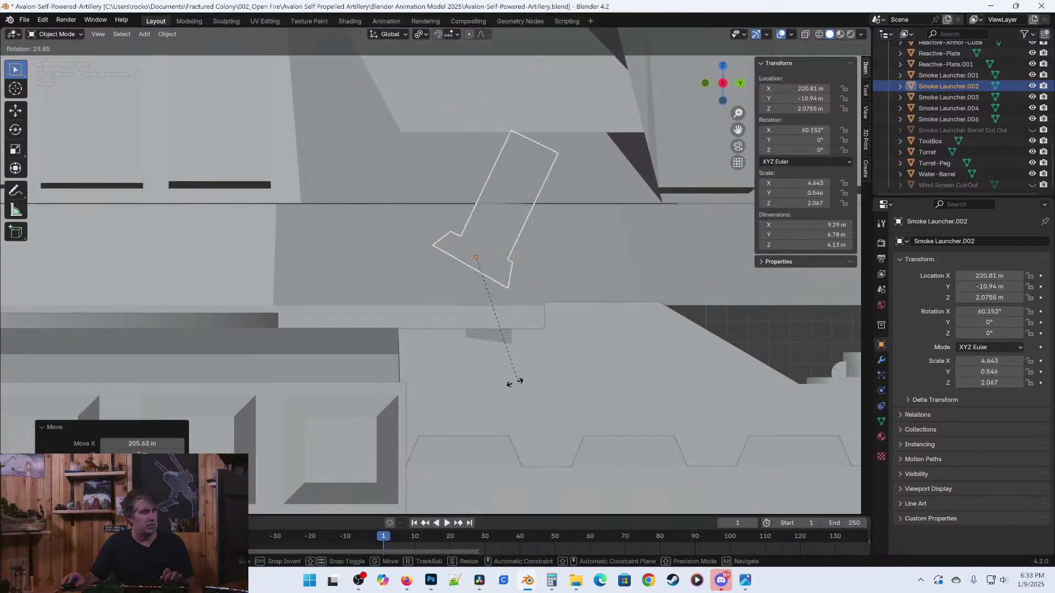
left_click(387, 374)
middle_click_drag(493, 308, 549, 442, "shift")
In the right view, move Smoke Launcher.002 into the turret's side recess, at about Y -16.88 m and Z 10.64 m.
key("g")
left_click(456, 287)
key("shift+z")
middle_click_drag(358, 283, 426, 393, "shift")
key("g")
left_click(398, 377)
scroll(404, 387, "up", 1)
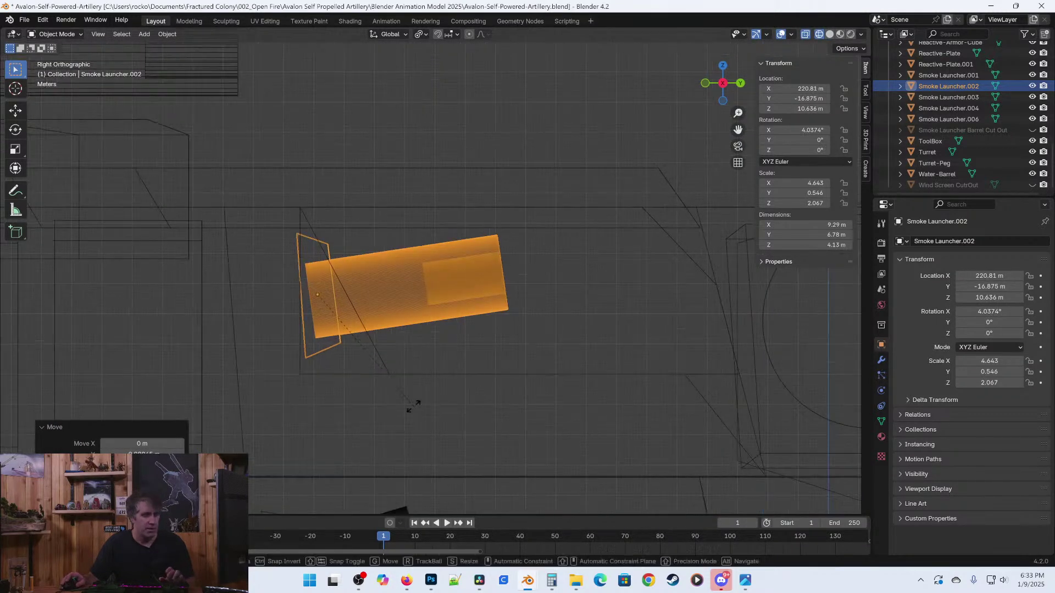
Rotate Smoke Launcher.002 parallel to the recess's back wall, to an X rotation of about 0.11°.
key("r")
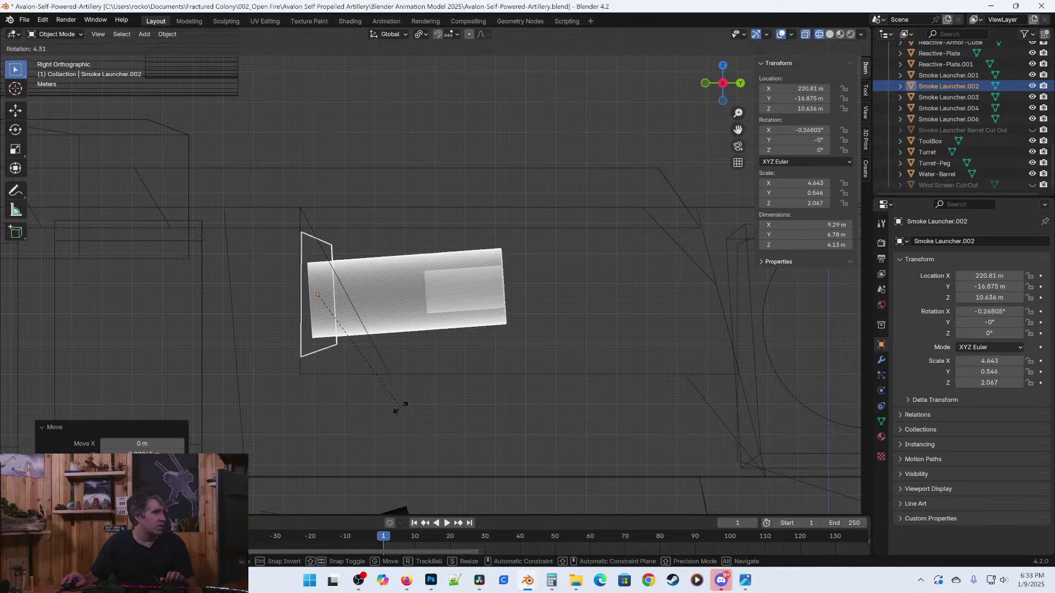
left_click(401, 406)
mouse_move(436, 329)
middle_mouse_down()
mouse_move(365, 347)
mouse_move(479, 353)
mouse_move(359, 387)
middle_mouse_up()
key("shift+z")
Fit Smoke Launcher.002 in the turret recess at about X 218.67 m and Z 10.93 m, and save the file.
key("g")
key("x")
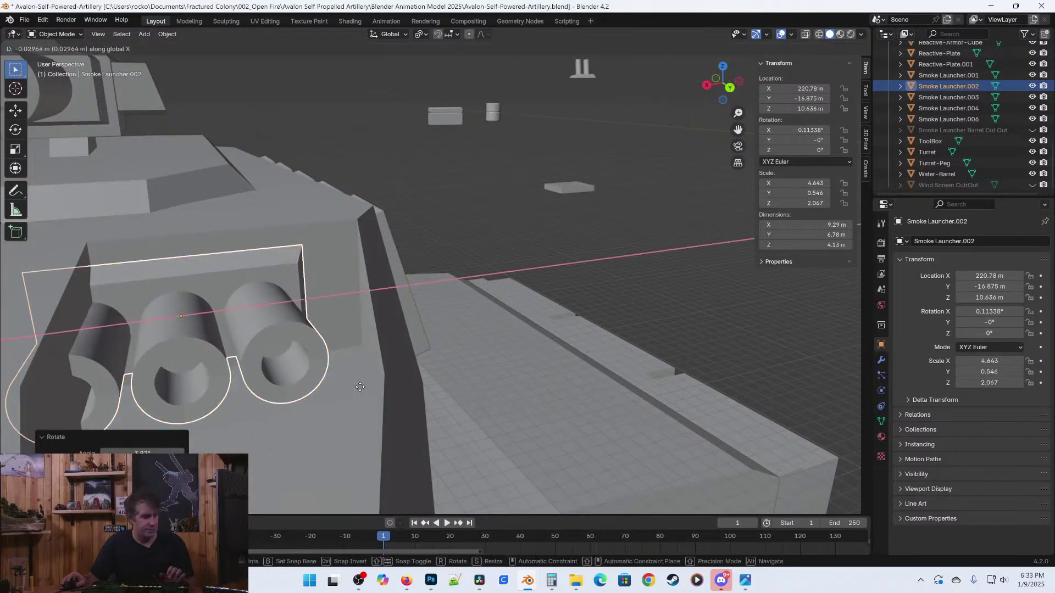
left_click(422, 392)
middle_click_drag(420, 391, 401, 373)
key("ctrl+s")
key("g")
key("z")
left_click(401, 364)
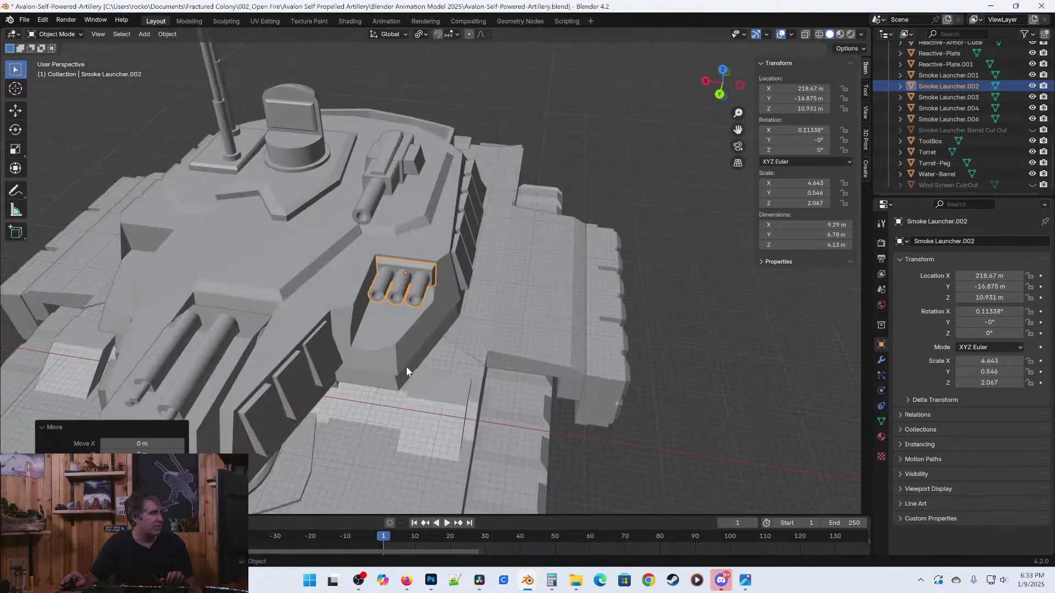
key("ctrl+s")
Duplicate Smoke Launcher.002 along X into the turret's opposite recess, at about X 261.27 m.
middle_click_drag(335, 292, 486, 399)
key("shift+d")
key("x")
left_click(222, 373)
middle_click_drag(222, 369, 585, 414, "shift")
scroll(395, 442, "up", 2)
scroll(505, 439, "up", 2)
key("g")
key("x")
left_click(578, 394)
Push the duplicated launcher back along Y against its recess wall, to about Y -17.02 m.
middle_click_drag(749, 438, 388, 390)
key("KP_7")
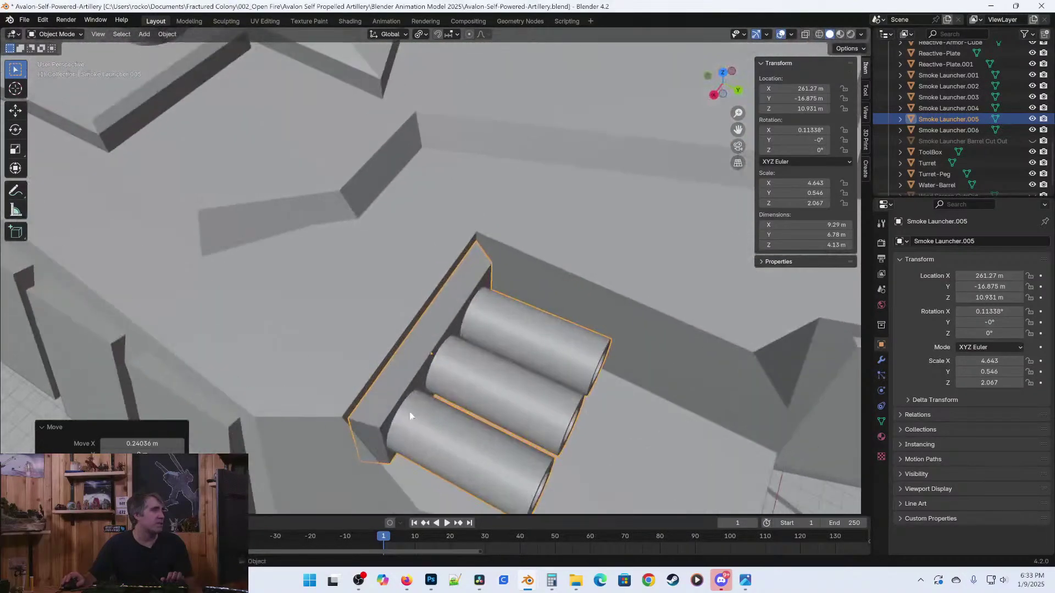
key("g")
key("y")
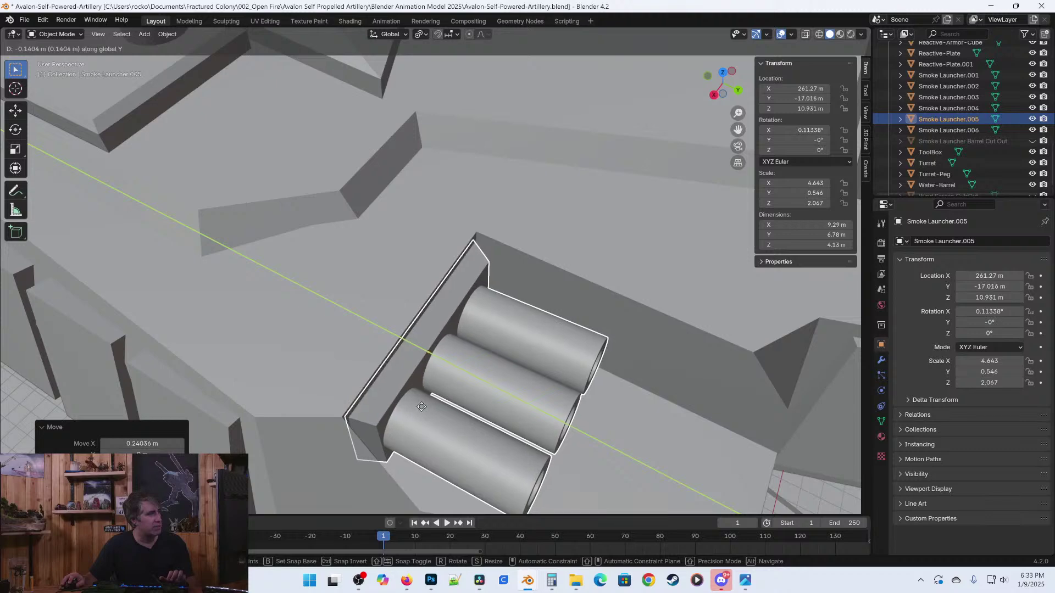
left_click(421, 405)
scroll(469, 396, "down", 3)
middle_click_drag(603, 328, 165, 241)
scroll(647, 271, "down", 6)
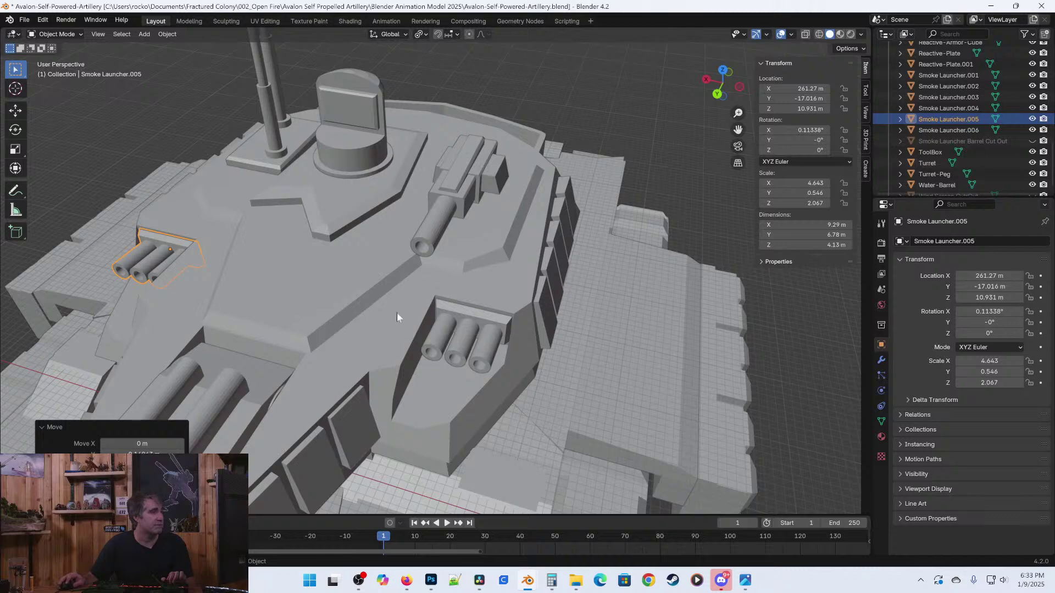
Push Smoke Launcher.002 back along Y against its recess wall, to about Y -16.97 m, and save the file.
left_click(451, 320)
middle_click_drag(451, 319, 363, 343)
scroll(412, 388, "up", 4)
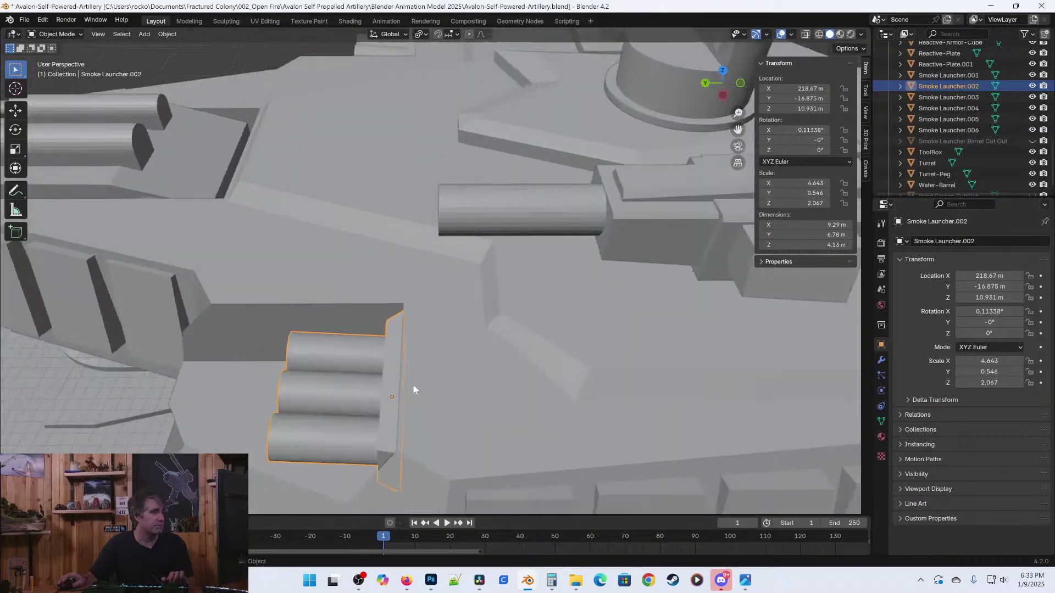
middle_click_drag(416, 388, 445, 404)
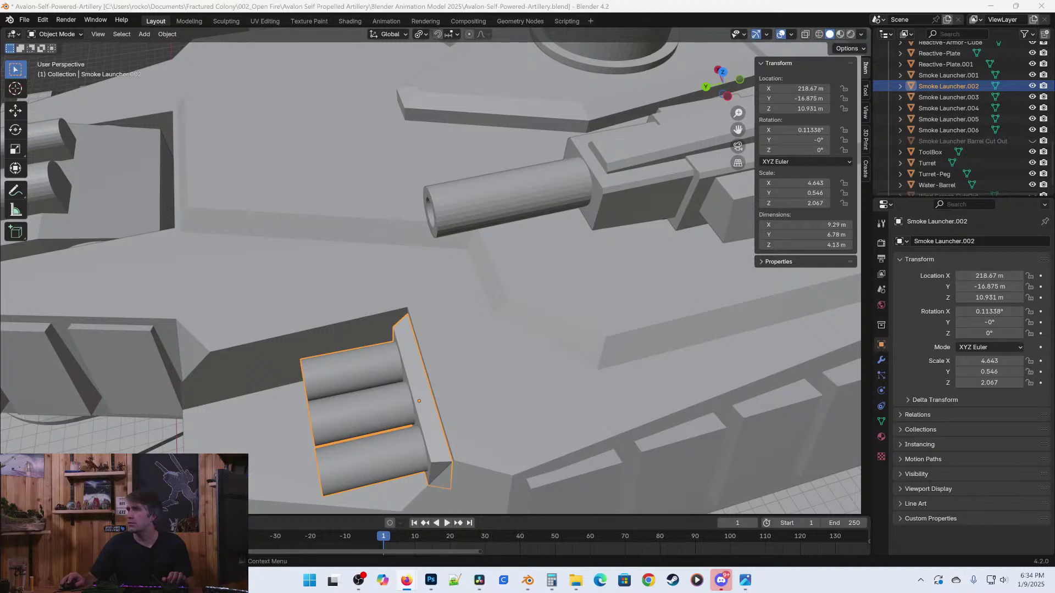
middle_click_drag(421, 400, 472, 385)
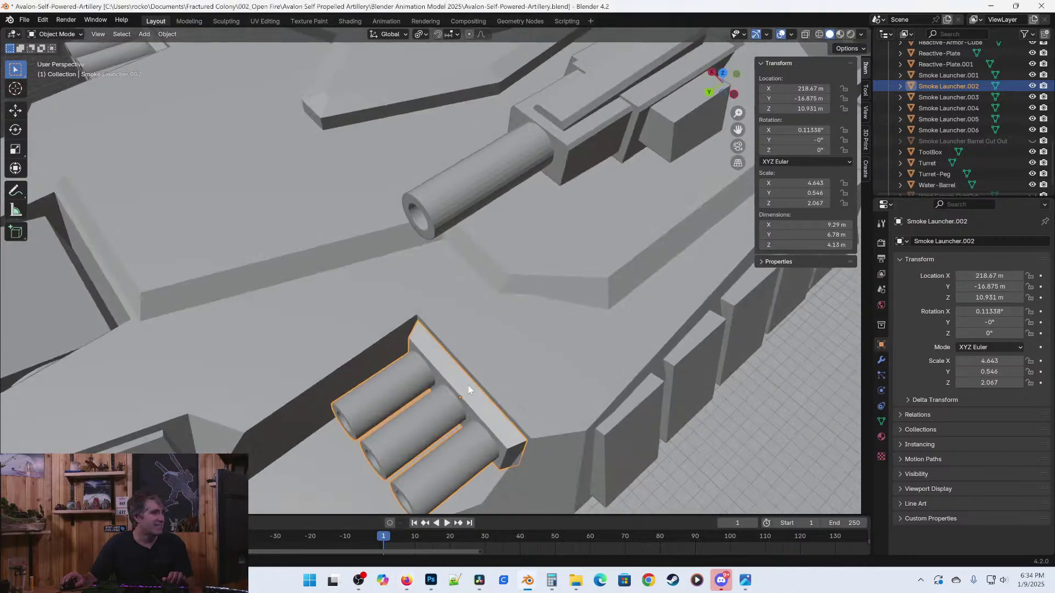
key("g")
key("y")
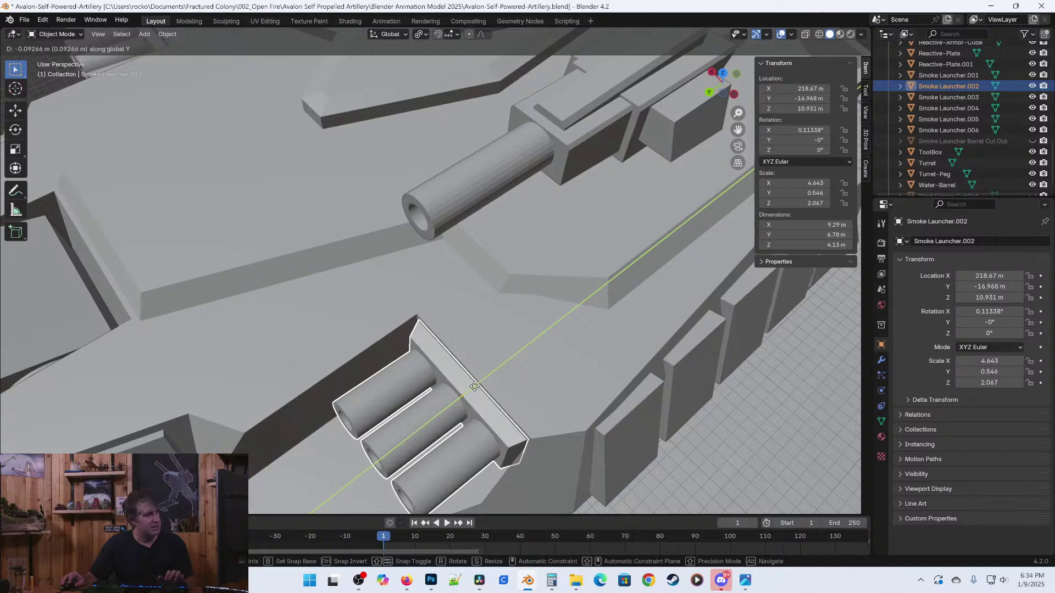
left_click(473, 386)
scroll(473, 387, "down", 6)
key("ctrl+s")
Examine the loose spare parts beside the tank, including the remaining smoke launchers and the Cockpit.
scroll(494, 360, "down", 3)
middle_click_drag(502, 344, 536, 321)
middle_click_drag(373, 430, 428, 419)
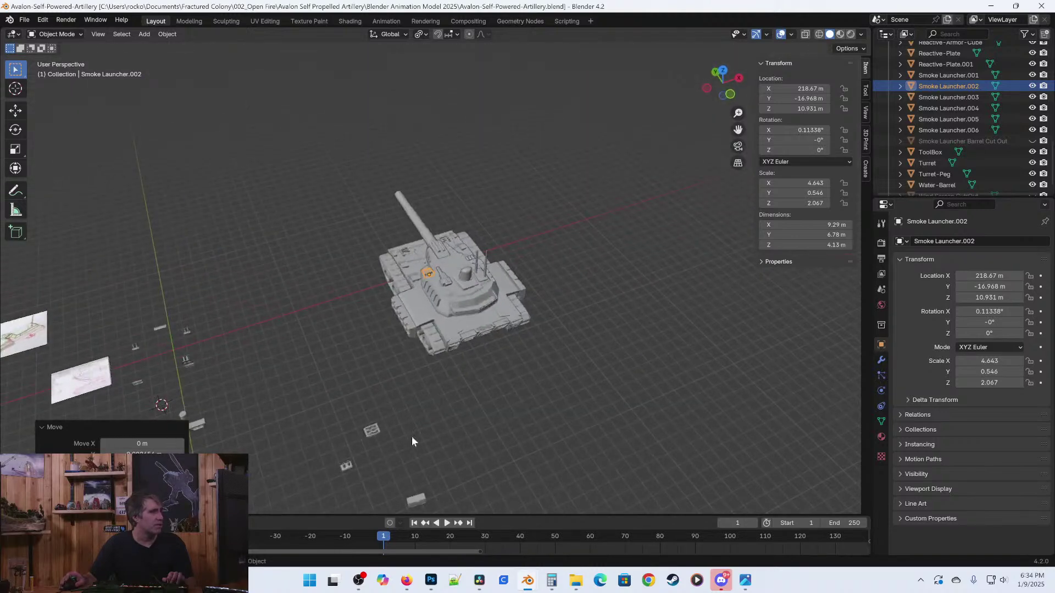
left_click(350, 465)
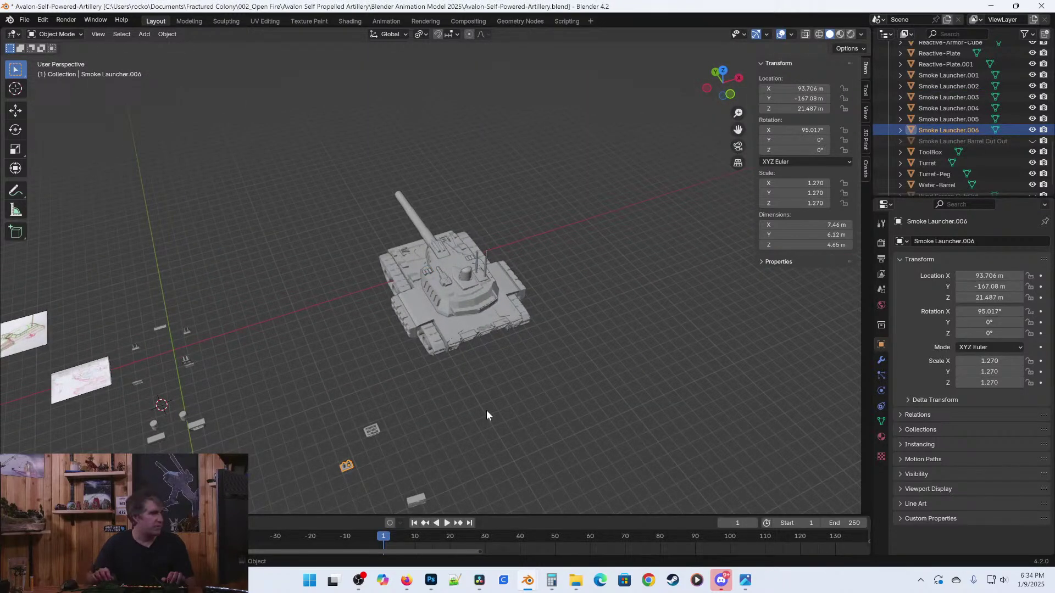
scroll(355, 397, "up", 2)
middle_click_drag(125, 376, 523, 372, "shift")
scroll(523, 371, "up", 4)
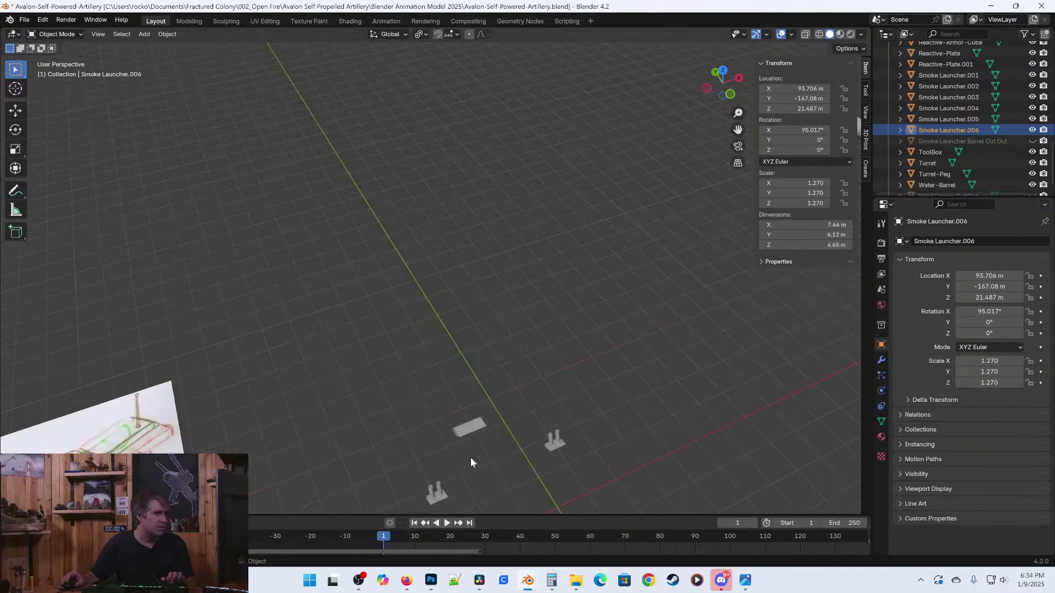
left_click(439, 491)
left_click(555, 440, "shift")
middle_click_drag(401, 456, 579, 449)
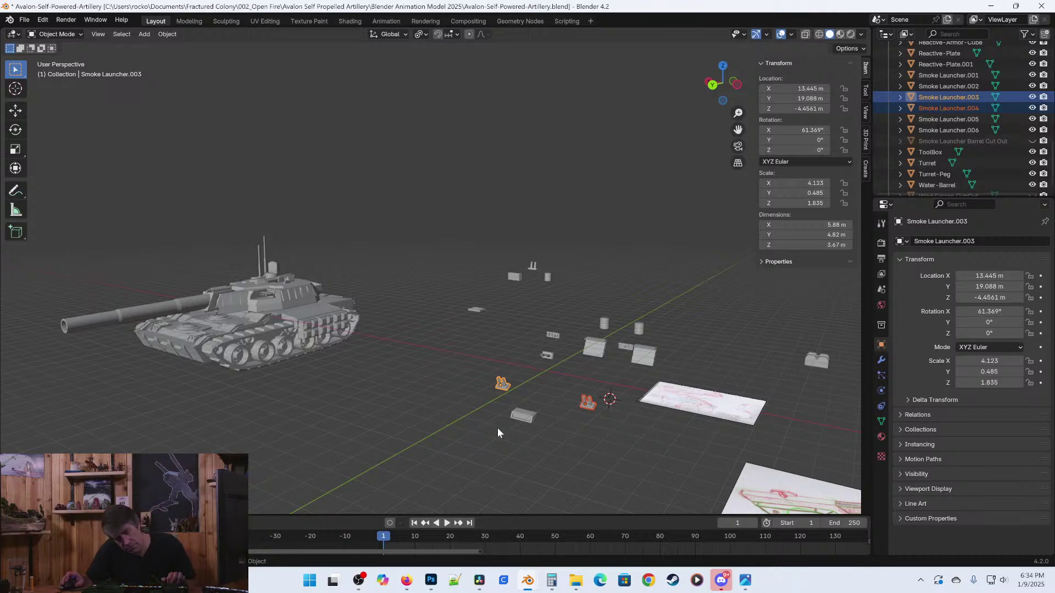
left_click(527, 417)
middle_click_drag(499, 413, 545, 387, "shift")
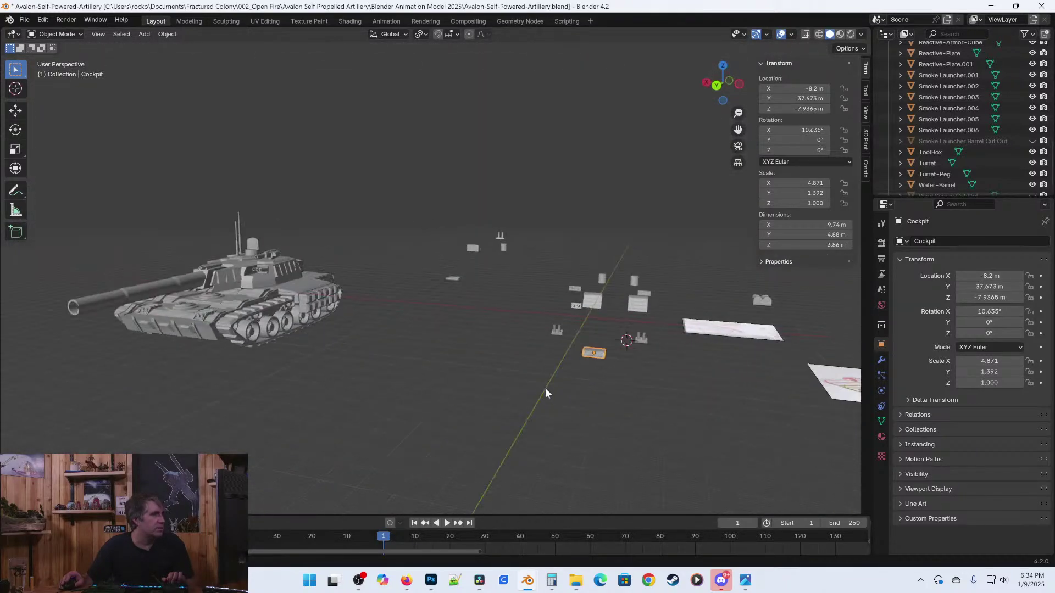
middle_click_drag(259, 395, 456, 404, "shift")
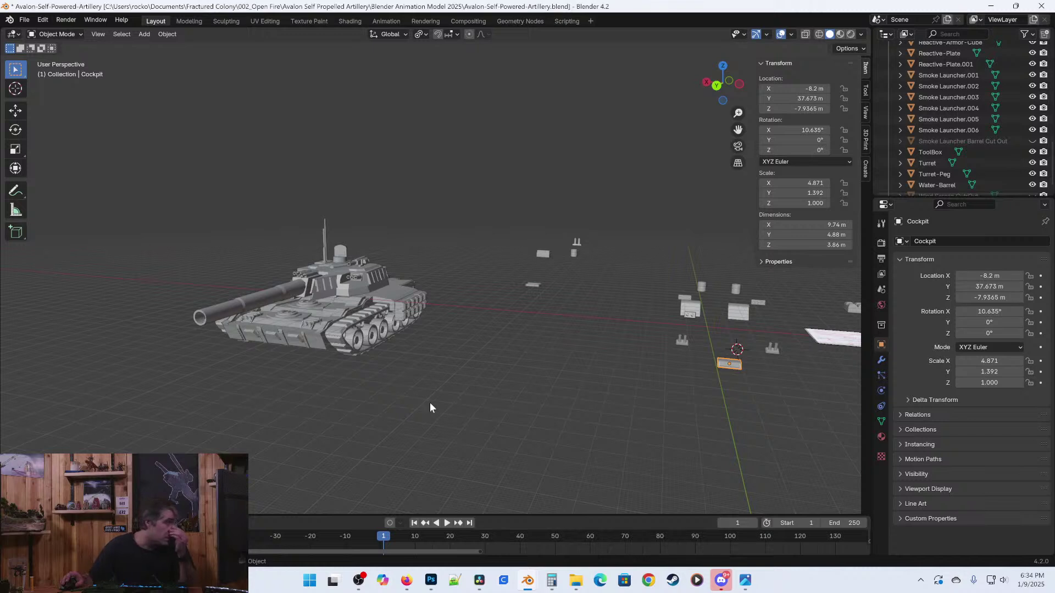
In top view, move Smoke Launcher.003 and Smoke Launcher.004 together along X onto the hull, with Smoke Launcher.004 at about X 225.57 m.
left_click(683, 341)
left_click(772, 349, "shift")
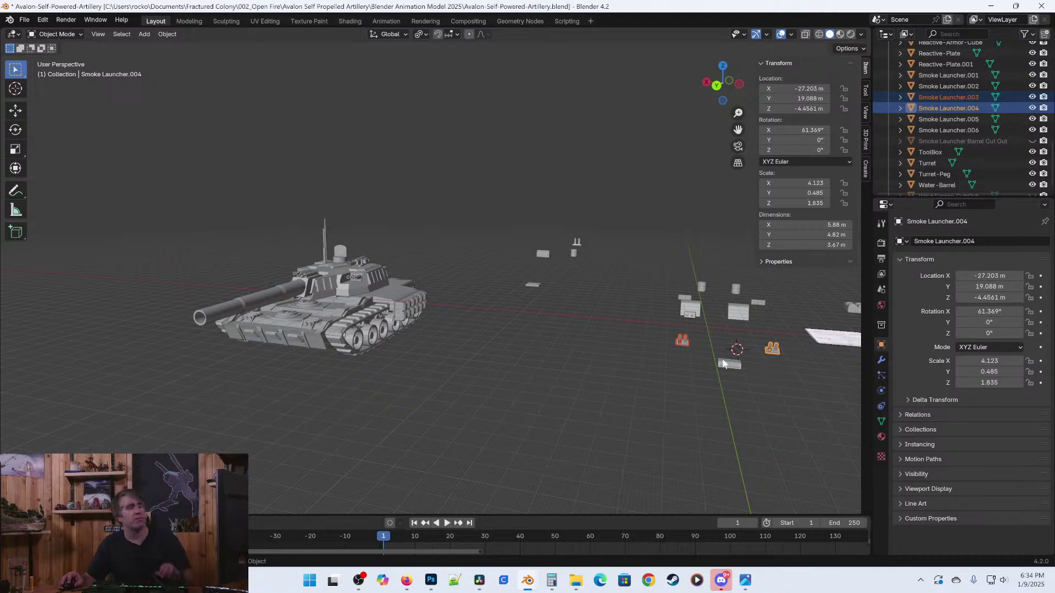
key("KP_7")
middle_click_drag(811, 428, 571, 327, "shift")
scroll(606, 390, "down", 3)
scroll(339, 353, "up", 4)
key("g")
key("x")
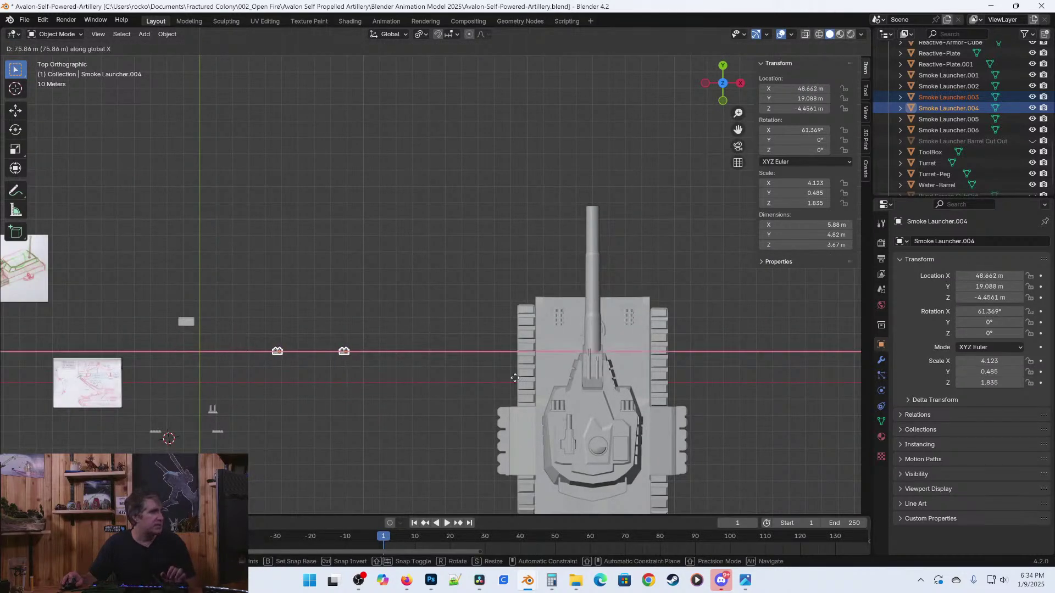
left_click(753, 372)
Shift the two hull launchers along X to centre them, and move Smoke Launcher.004 outward to about X 218.57 m.
scroll(666, 410, "up", 3)
middle_click_drag(665, 409, 340, 460)
middle_click_drag(407, 450, 440, 439)
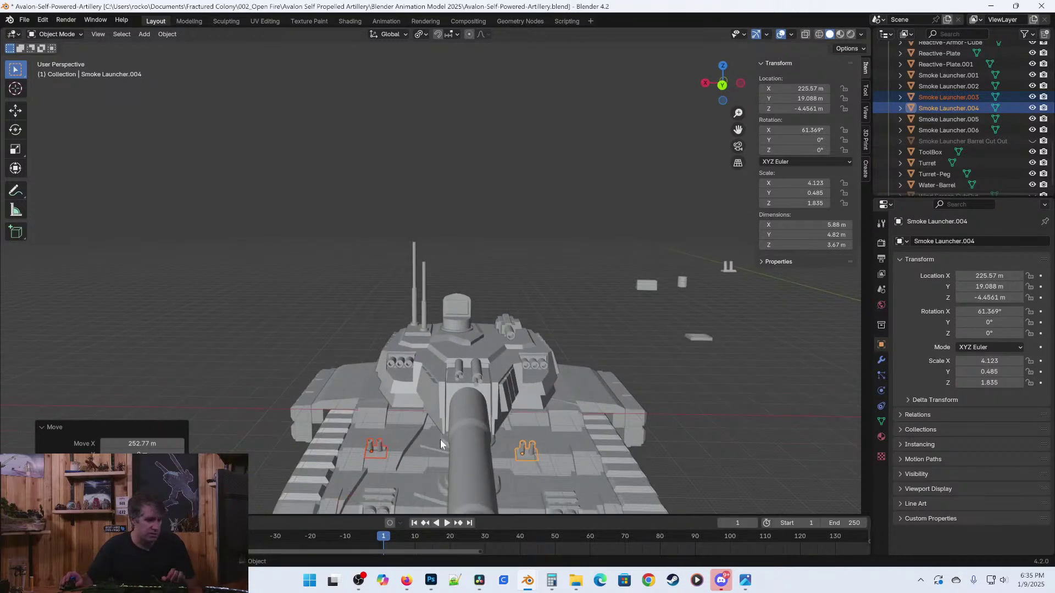
key("g")
key("x")
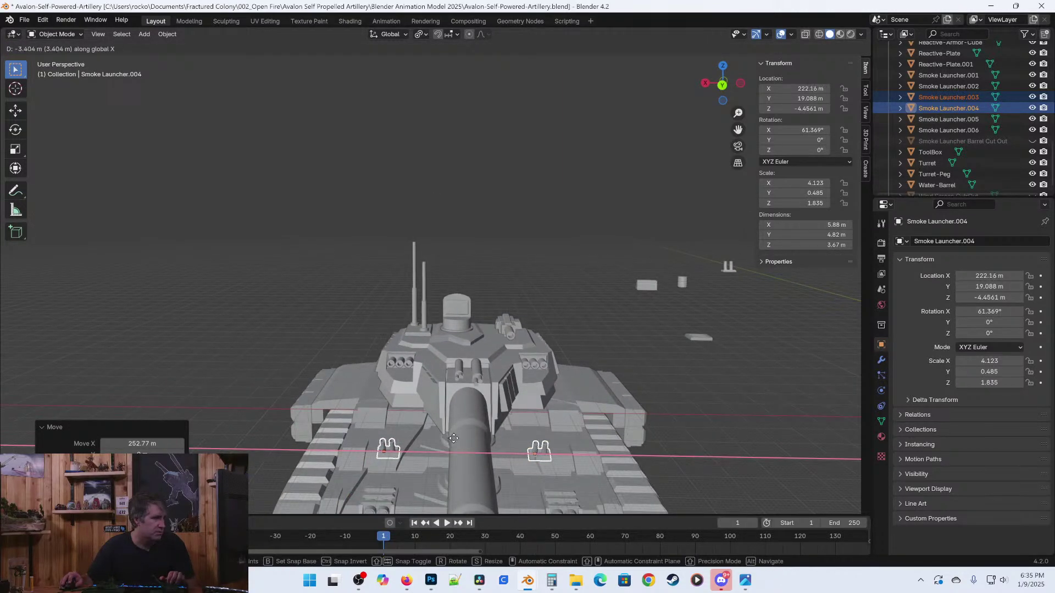
left_click(456, 439)
left_click(545, 446)
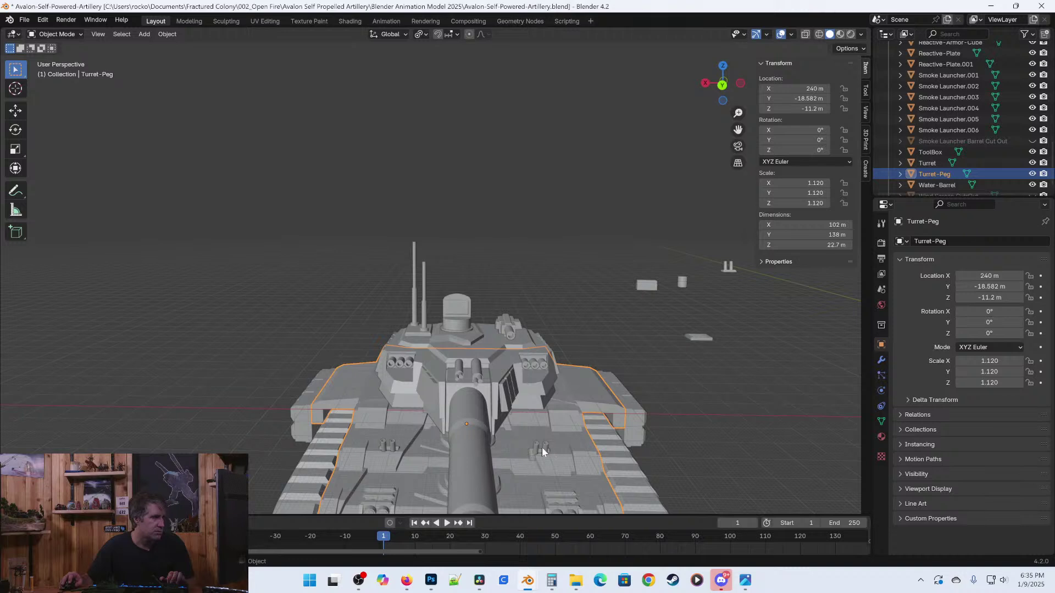
left_click(545, 447)
key("g")
key("x")
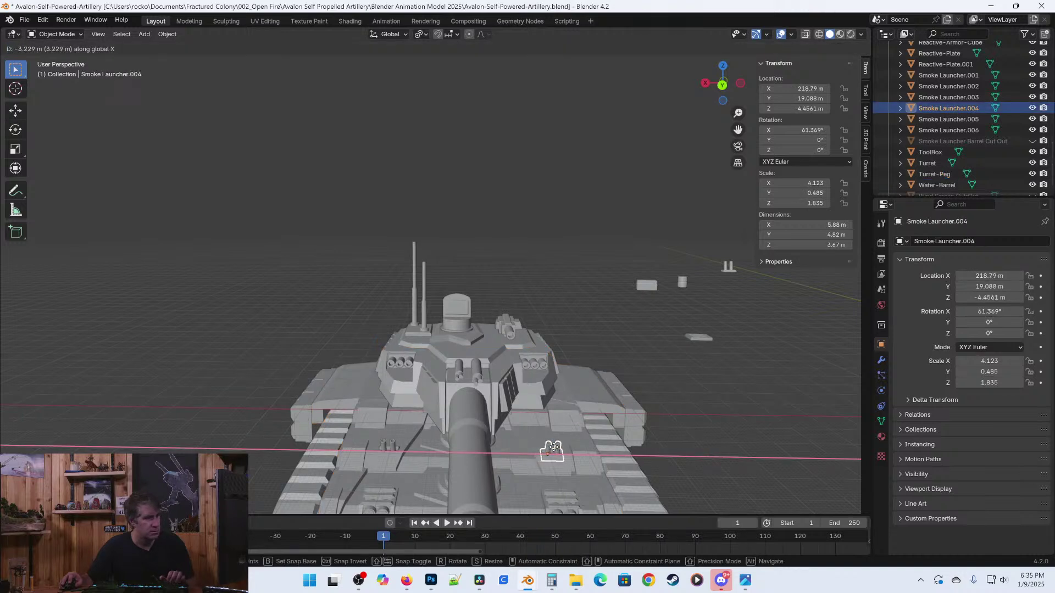
left_click(554, 451)
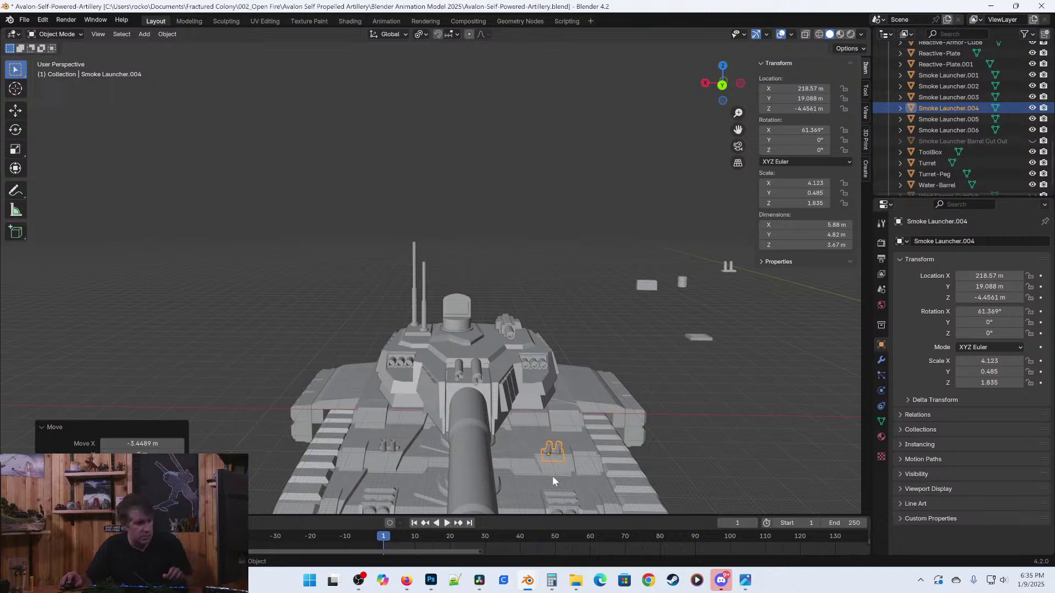
Move Smoke Launcher.003 along X to about 263.71 m on the other side of the hull.
left_click(387, 440)
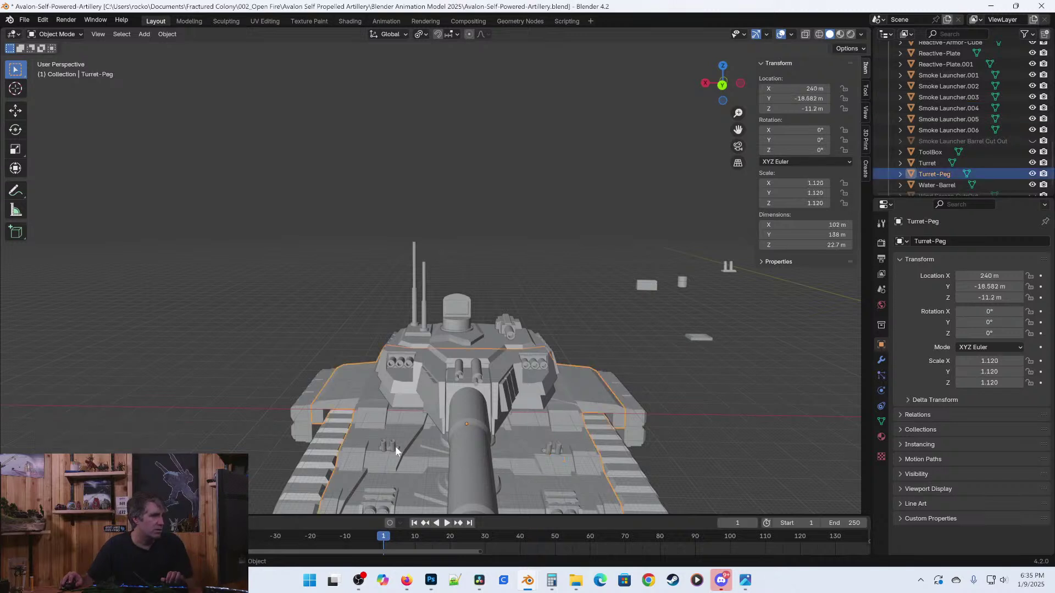
left_click(395, 446)
key("g")
key("x")
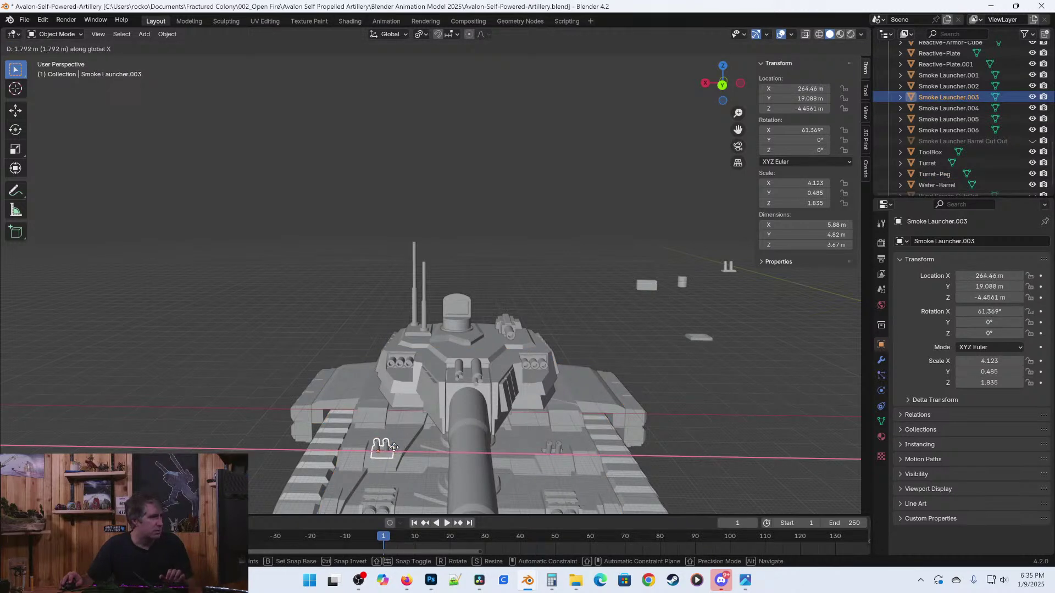
left_click(397, 451)
Move Smoke Launcher.004 along Y toward the sloped face on the front hull.
left_click(548, 450)
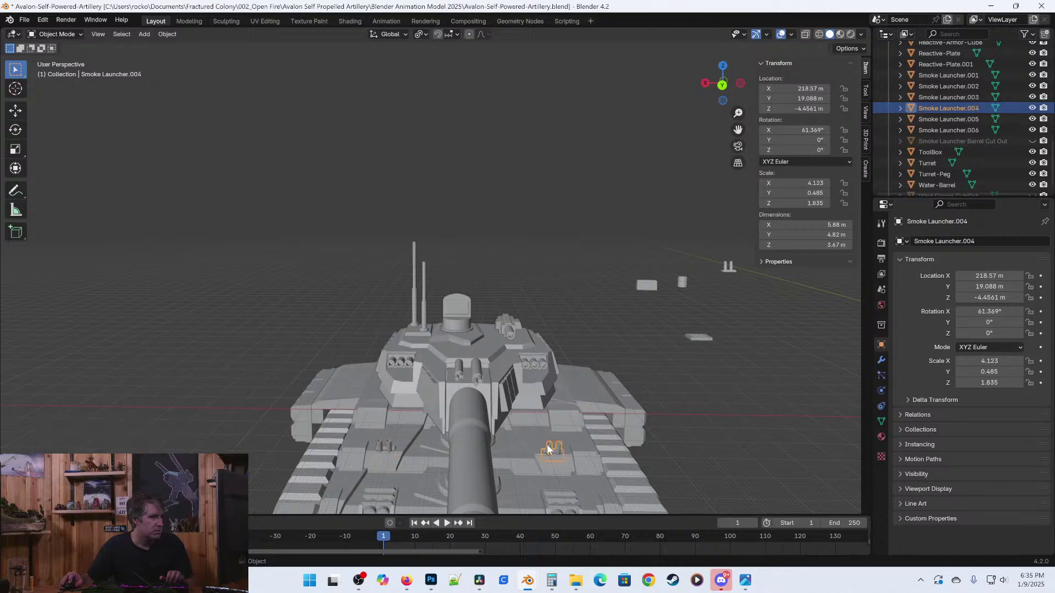
key("g")
key("y")
left_click(565, 476)
Lower Smoke Launcher.004 along its local Y axis onto the hull slope, to about Y 22.14 m and Z -4.70 m.
middle_click_drag(566, 475, 391, 324)
scroll(490, 344, "up", 5)
middle_click_drag(489, 338, 461, 354)
scroll(461, 352, "up", 3)
key("g")
key("y")
key("y")
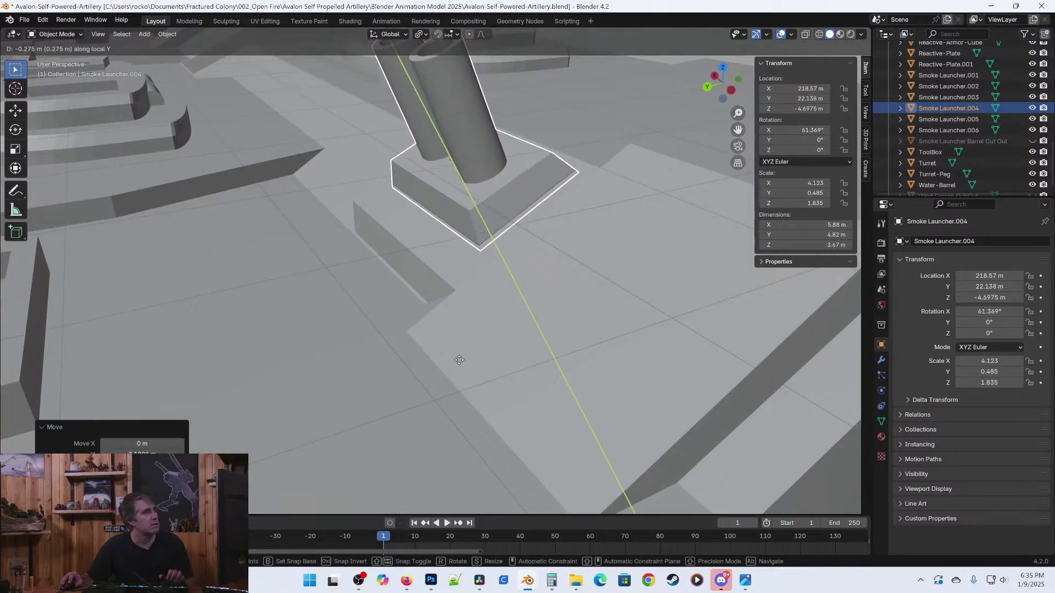
left_click(453, 360)
Move Smoke Launcher.003 along Y to about 22.14 m, in line with the launcher on the opposite side.
scroll(394, 350, "down", 8)
middle_click_drag(393, 350, 401, 302)
scroll(401, 302, "up", 4)
left_click(414, 205)
middle_click_drag(414, 206, 509, 265)
key("g")
key("y")
left_click(504, 301)
In the wireframe right view, lower Smoke Launcher.003 onto the hull slope at about Z -4.70 m, restore solid shading and save.
key("KP_1")
key("KP_3")
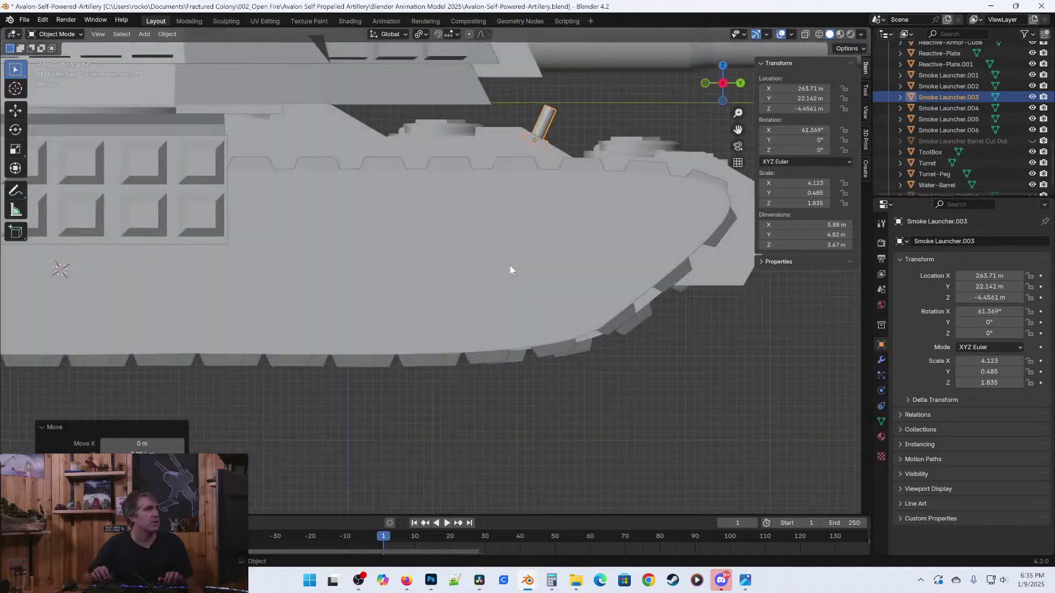
key("z")
key("4")
scroll(384, 357, "up", 10)
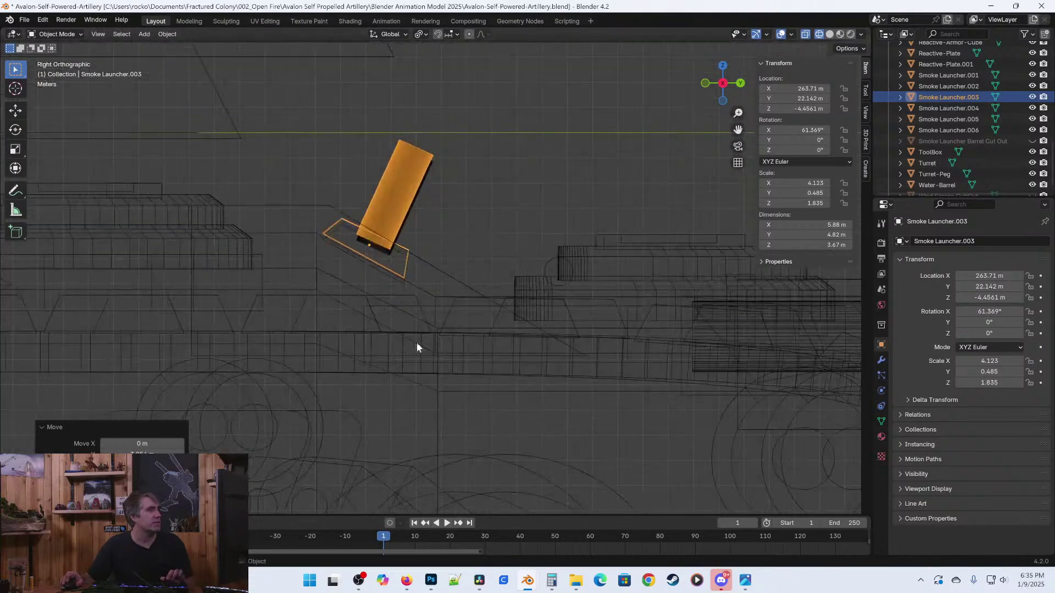
key("g")
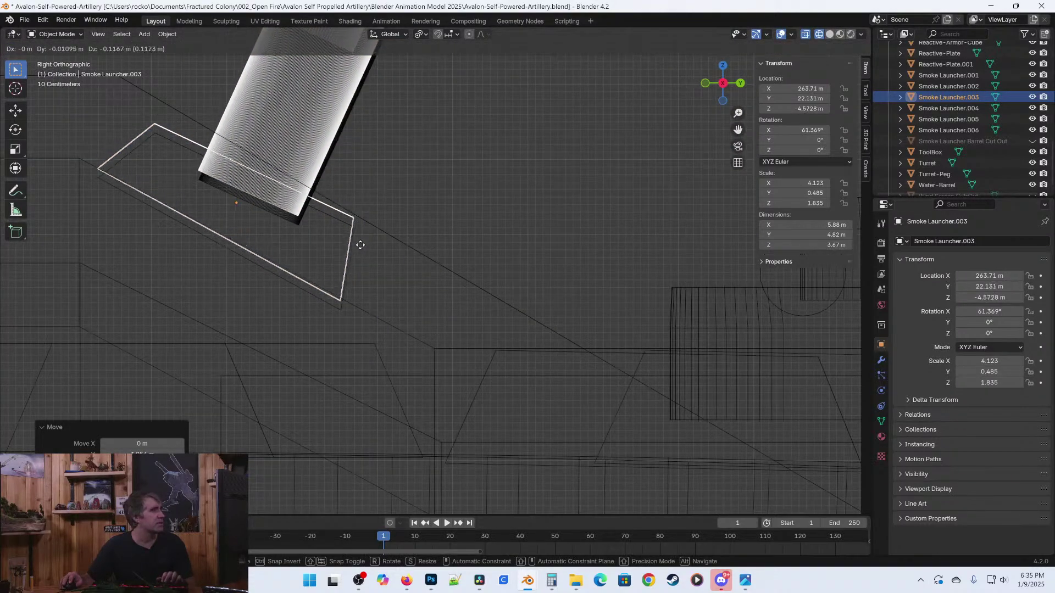
left_click(359, 255)
mouse_move(359, 254)
middle_mouse_down()
mouse_move(460, 239)
mouse_move(390, 278)
middle_mouse_up()
key("z")
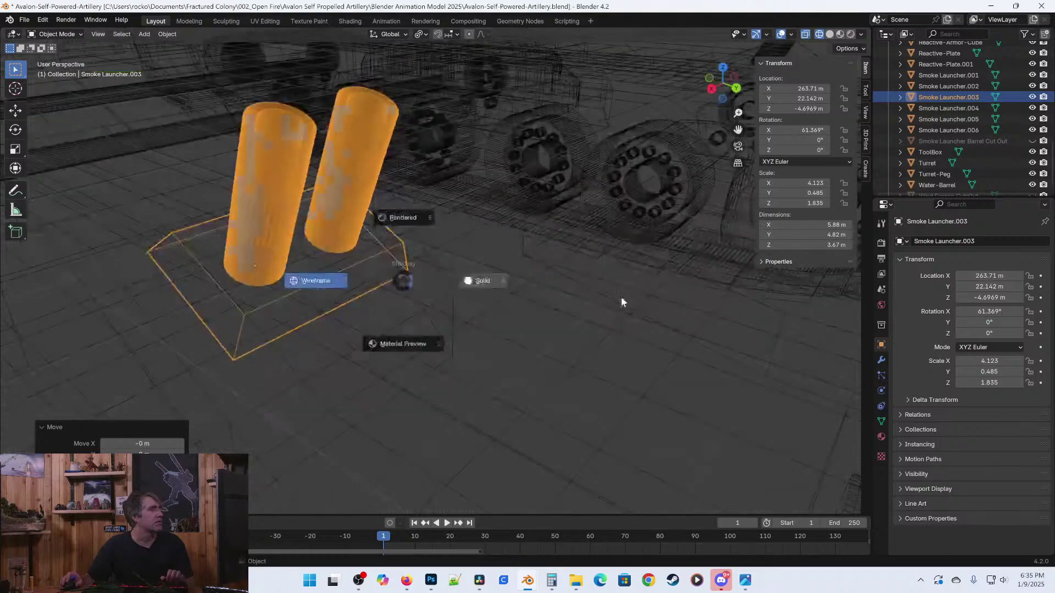
left_click(583, 291)
key("ctrl+s")
In top view, move the loose ToolBox onto the tank's rear deck behind the turret, to about X 241.94 m, Y -75.29 m.
scroll(594, 305, "down", 10)
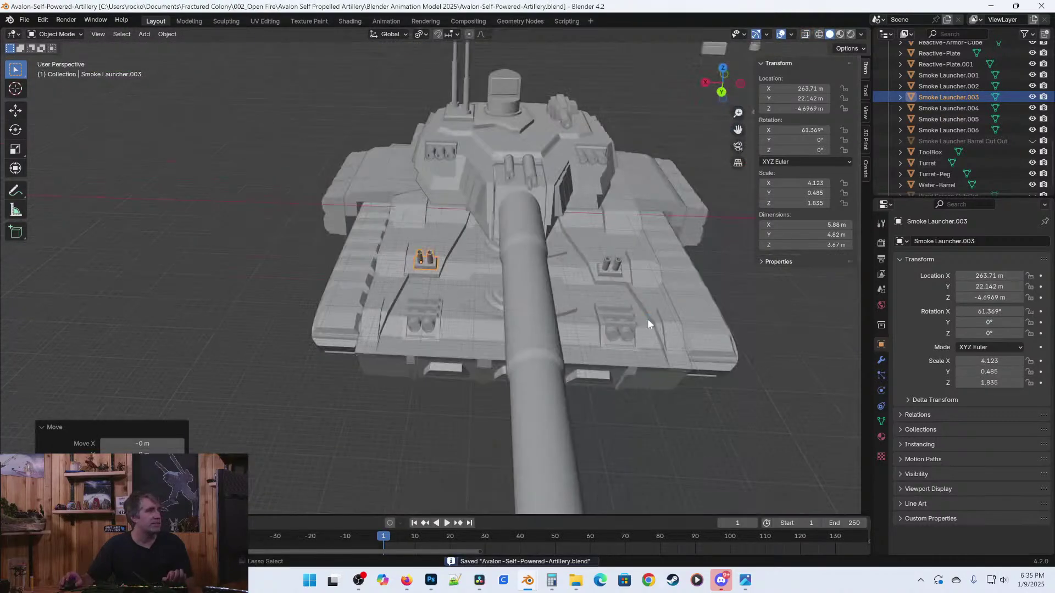
middle_click_drag(645, 325, 542, 324)
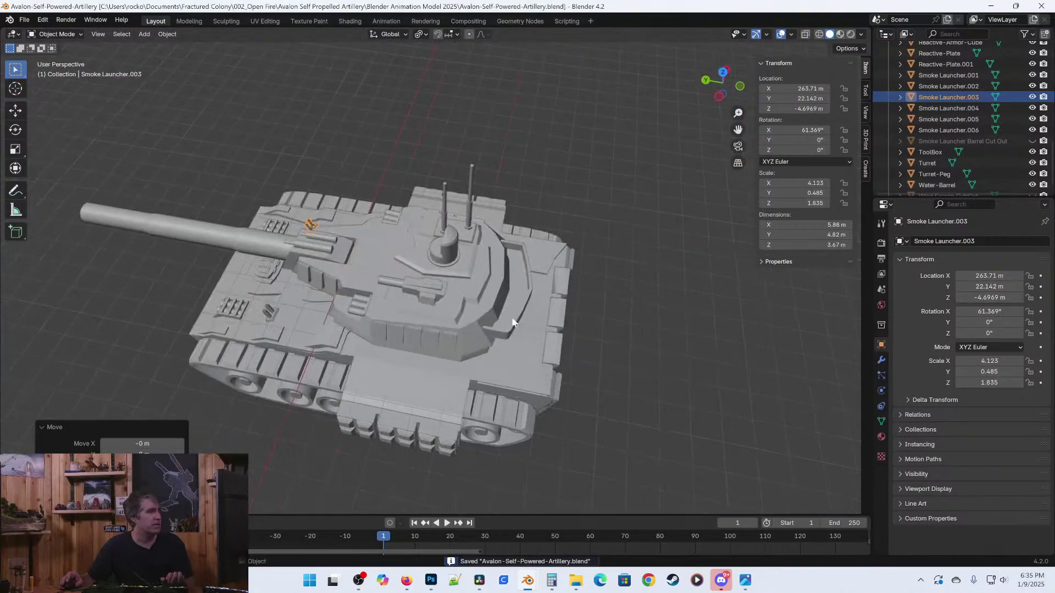
scroll(559, 289, "down", 2)
middle_click_drag(384, 329, 5, 190, "shift")
scroll(347, 309, "down", 2)
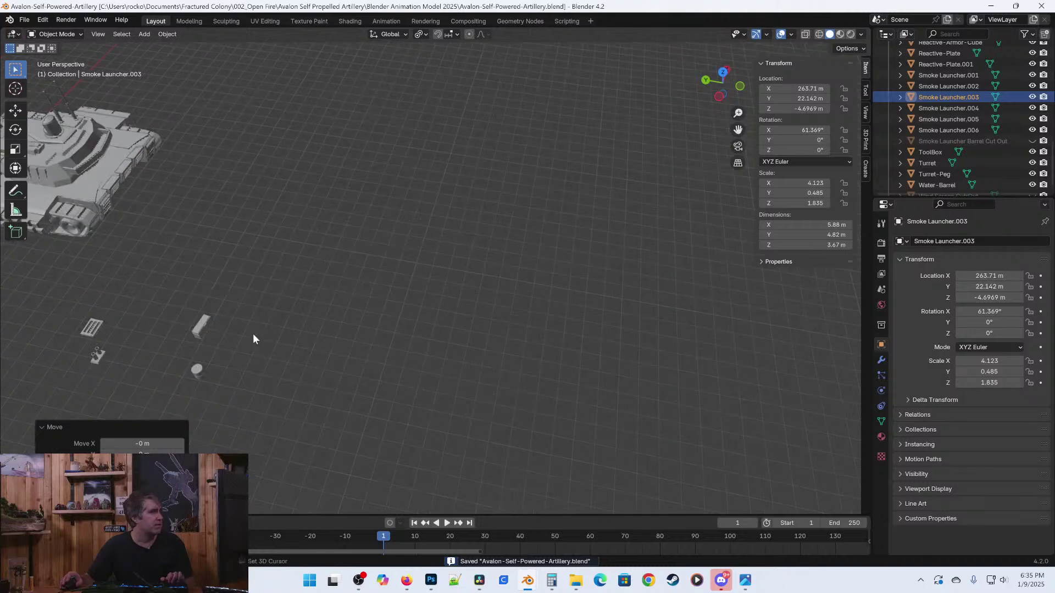
left_click(201, 330)
middle_click_drag(201, 331, 414, 324, "shift")
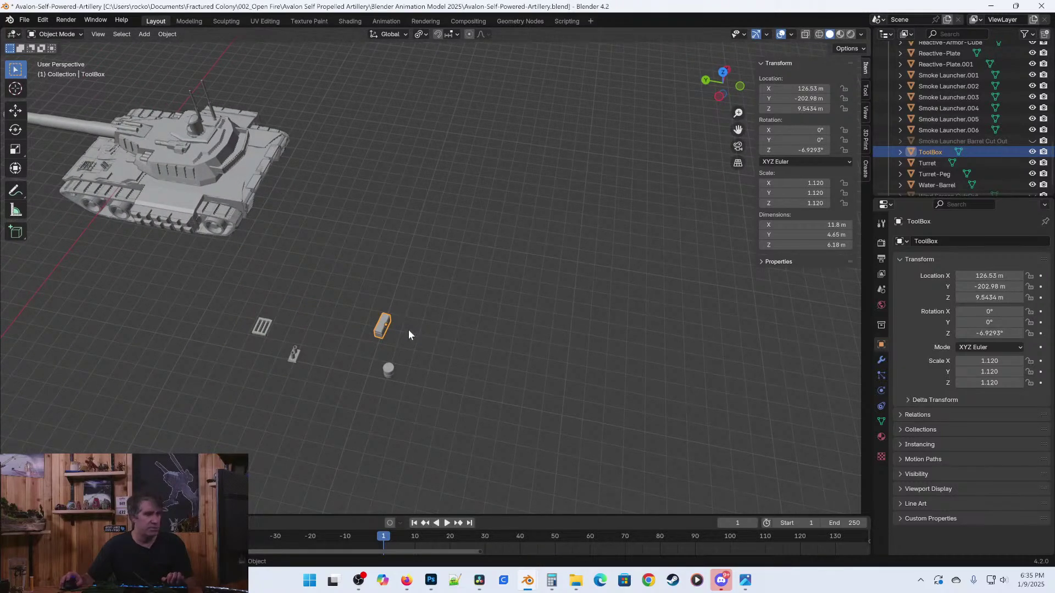
key("KP_7")
middle_click_drag(347, 303, 359, 369, "shift")
key("g")
left_click(503, 163)
Rotate the ToolBox to about 8.82° around Z and place it inside the turret's rear rack at about X 249.72 m, Y -67.36 m.
scroll(427, 343, "up", 6)
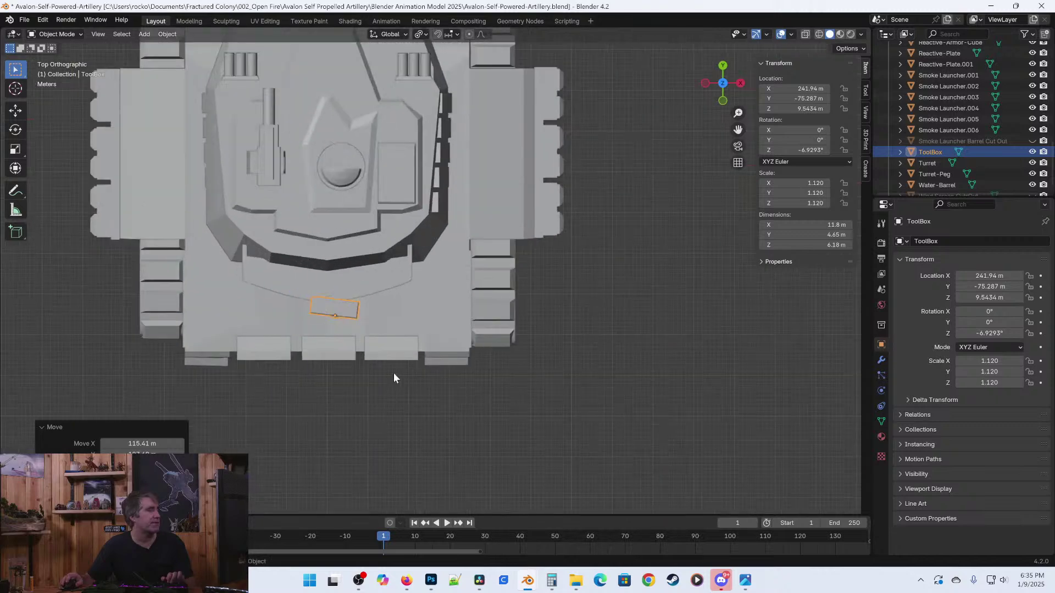
key("r")
left_click(327, 348)
key("g")
left_click(360, 328)
scroll(360, 328, "up", 5)
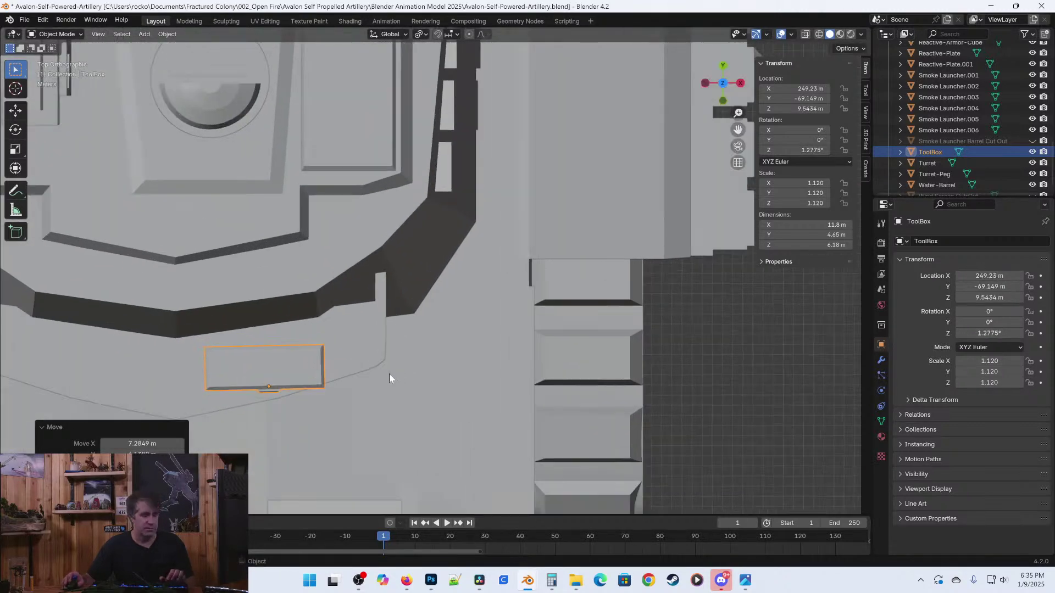
key("r")
left_click(398, 367)
middle_click_drag(364, 405, 412, 364, "shift")
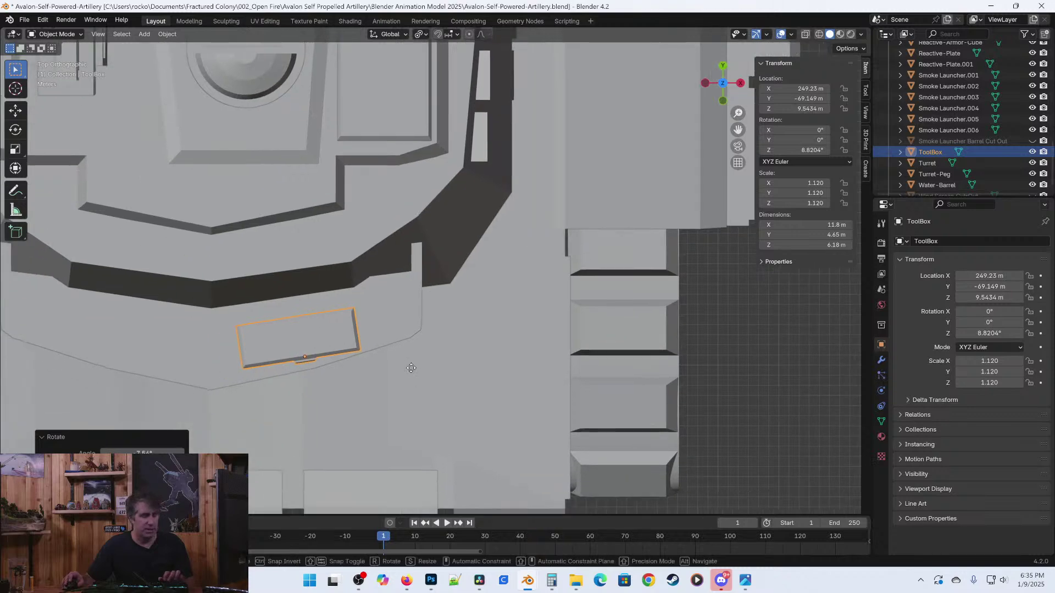
key("g")
left_click(416, 350)
Raise the ToolBox along Z to about 10.93 m in the turret's rear rack and save the file.
middle_click_drag(467, 407, 431, 358)
scroll(494, 378, "down", 7)
scroll(449, 383, "up", 5)
scroll(449, 384, "down", 3)
scroll(431, 358, "up", 4)
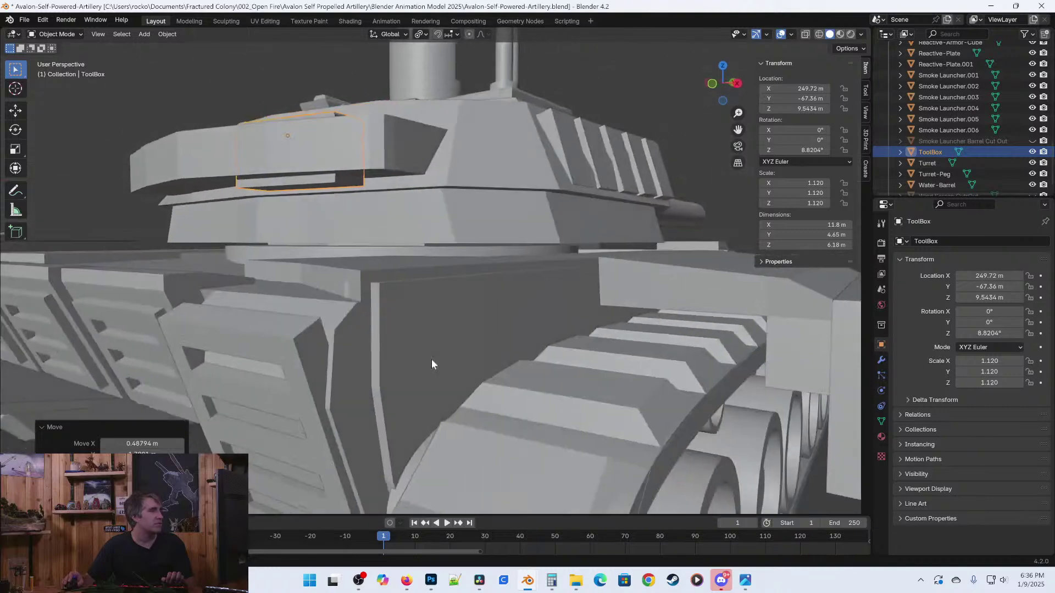
key("g")
key("z")
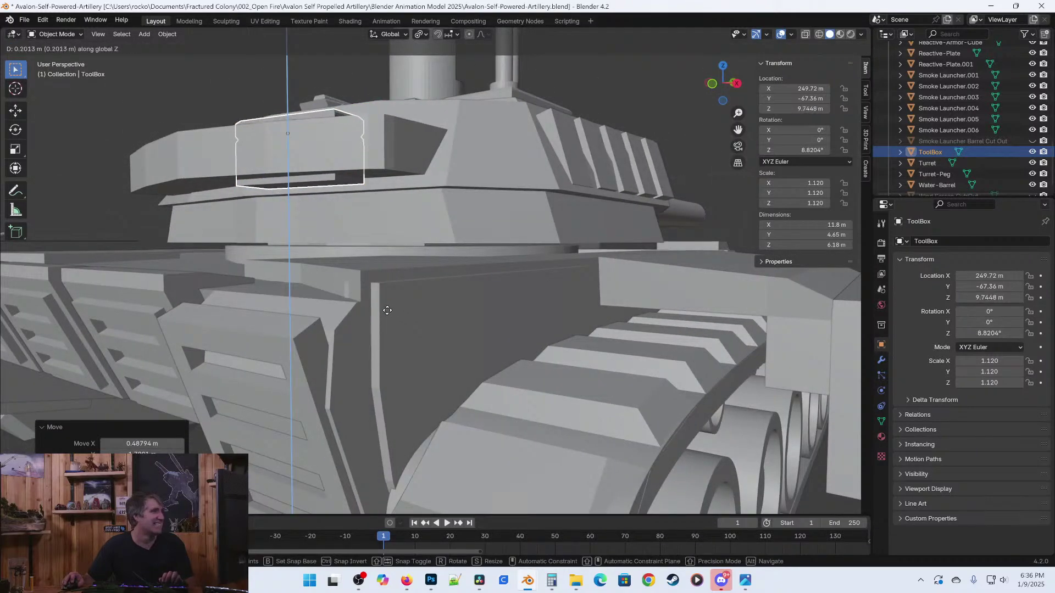
left_click(372, 297)
middle_click_drag(372, 298, 391, 348)
scroll(413, 321, "down", 6)
key("ctrl+s")
In top view, move the Water-Barrel into the turret's rear rack, to about X 227.17 m, Y -65.47 m.
scroll(376, 337, "down", 5)
left_click(272, 379)
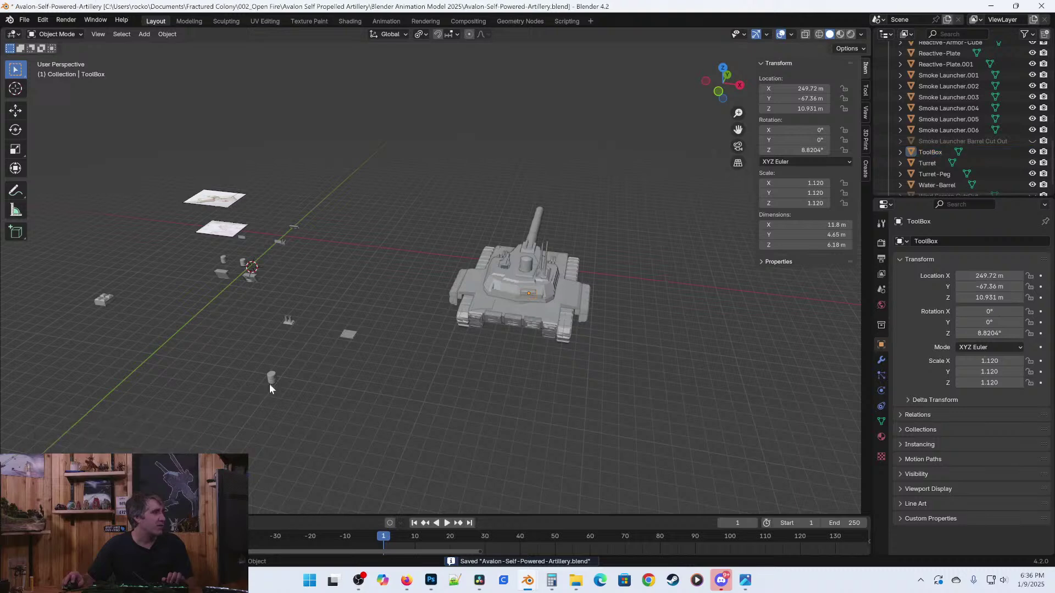
key("KP_7")
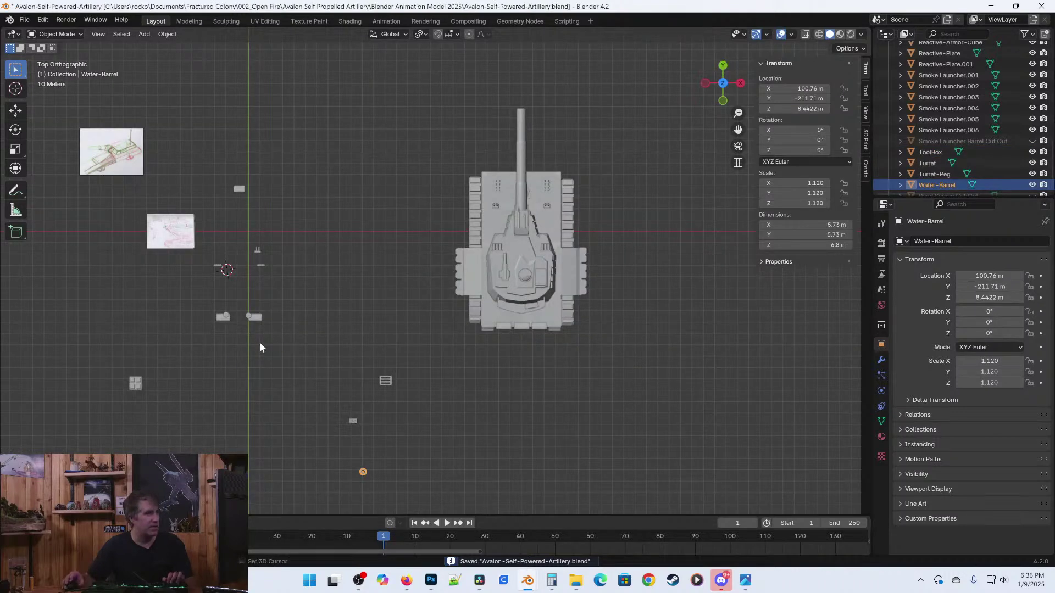
middle_click_drag(276, 346, 237, 349, "shift")
key("g")
left_click(529, 222)
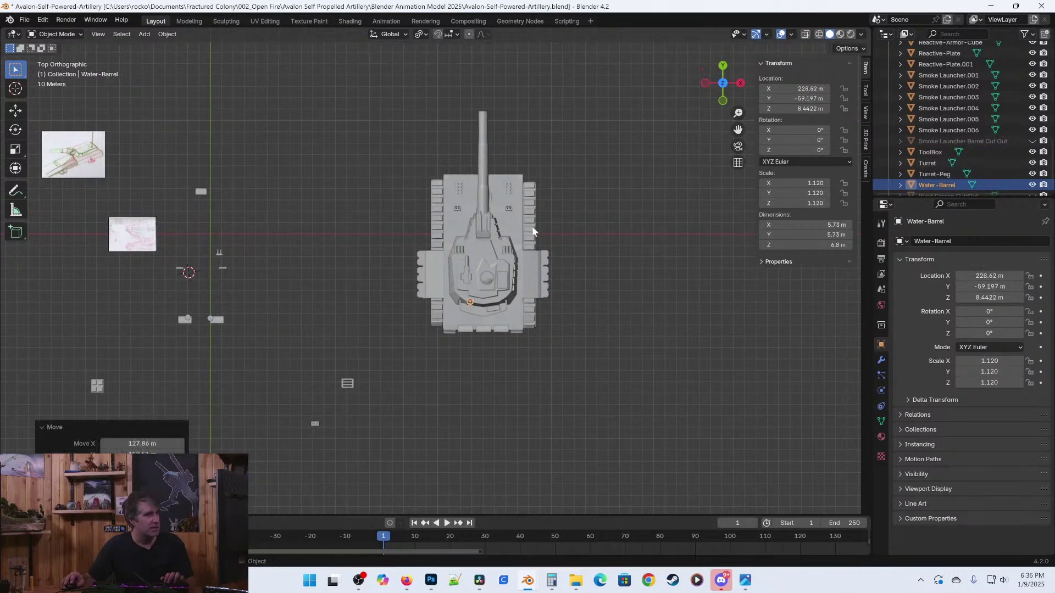
scroll(658, 284, "up", 8)
key("g")
left_click(436, 314)
Raise the Water-Barrel along Z to about 9.75 m in the rear rack.
middle_click_drag(435, 313, 377, 278)
scroll(348, 205, "up", 5)
key("g")
key("z")
left_click(334, 173)
middle_click_drag(334, 173, 374, 211)
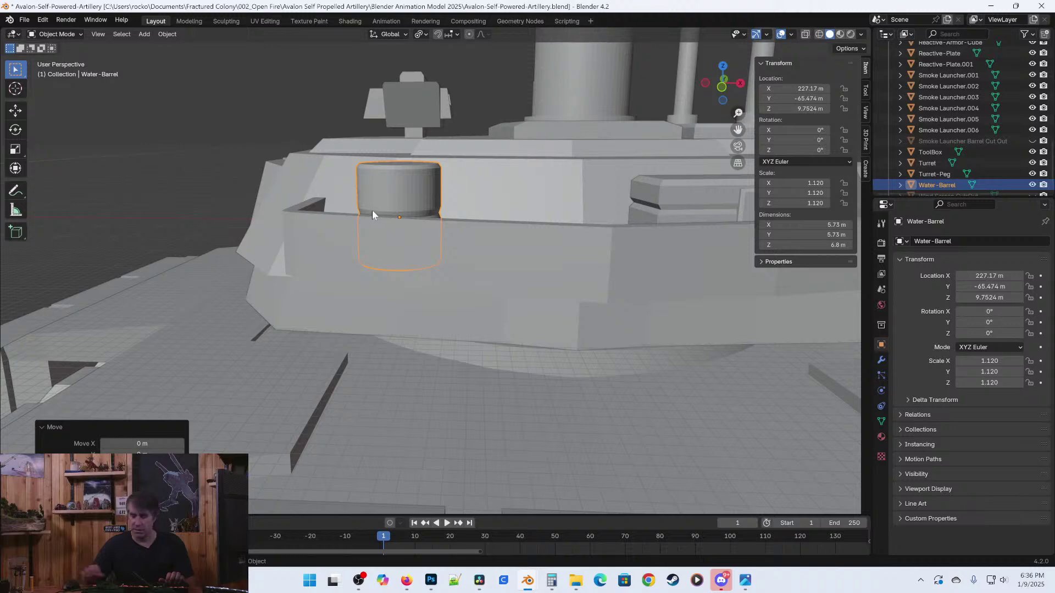
Check the Water-Barrel's fit in wireframe from the front and top views, save the file and restore solid shading.
key("KP_1")
key("z")
left_click(296, 210)
middle_click_drag(350, 207, 294, 251, "shift")
key("KP_7")
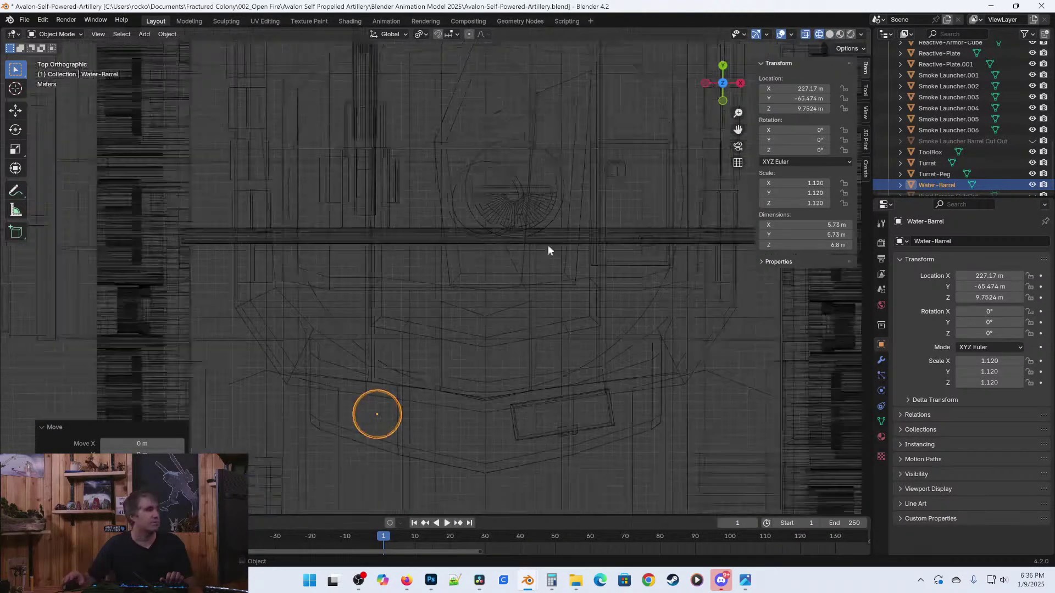
scroll(585, 329, "down", 3)
key("ctrl+s")
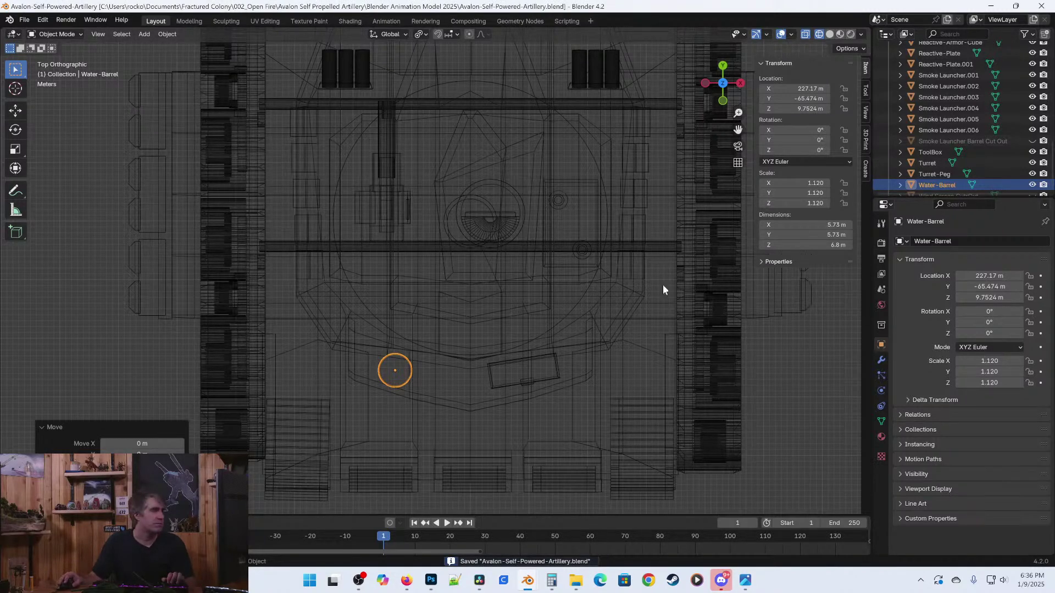
key("z")
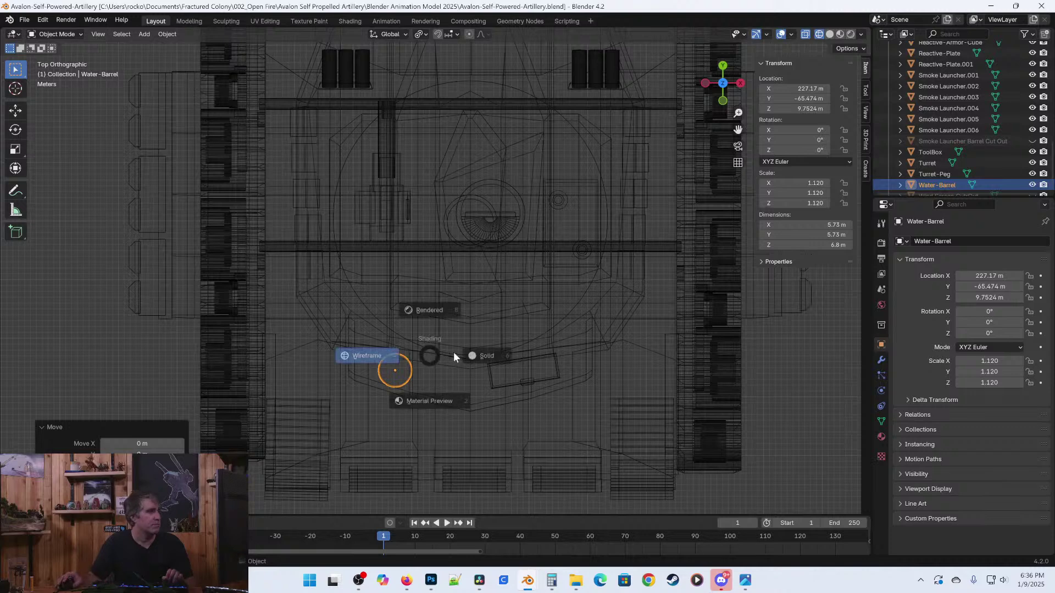
left_click(447, 356)
Duplicate the Water-Barrel, place the copy beside the ToolBox at about X 238.15 m, Y -67.77 m, and save.
key("shift+d")
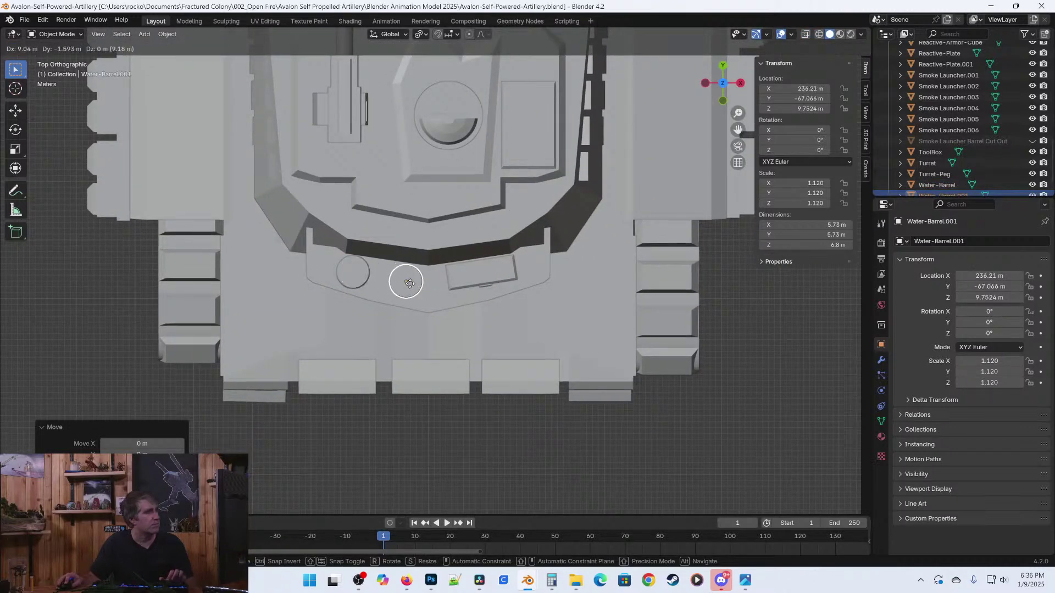
left_click(419, 283)
key("g")
left_click(423, 288)
scroll(546, 365, "down", 3)
key("ctrl+s")
Delete all leftover loose parts and the two reference images beside the tank, and save the file.
middle_click_drag(546, 365, 536, 204)
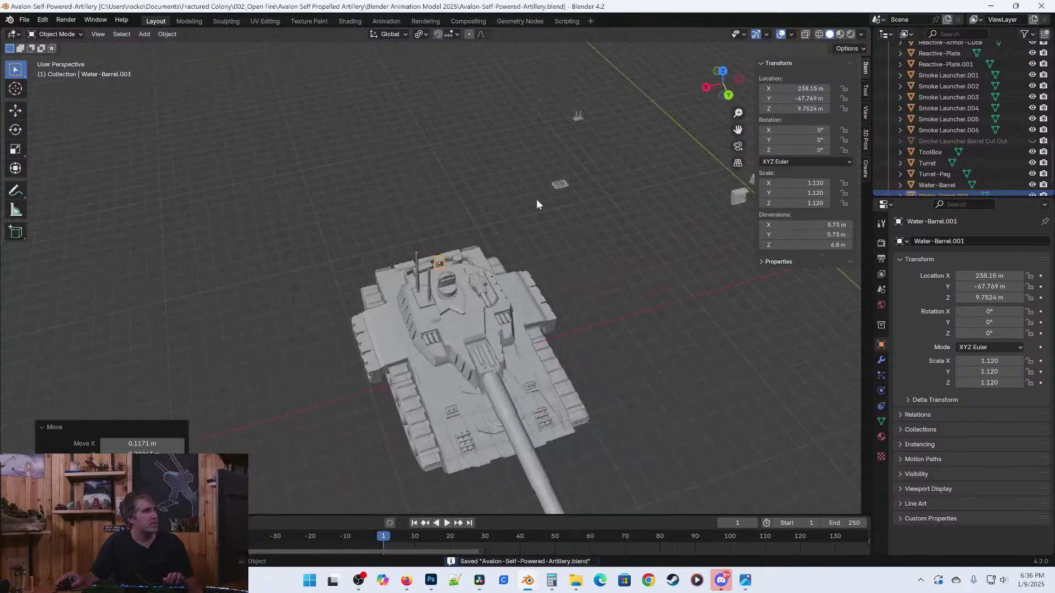
left_click(560, 183)
middle_click_drag(610, 222, 384, 252, "shift")
scroll(441, 276, "down", 3)
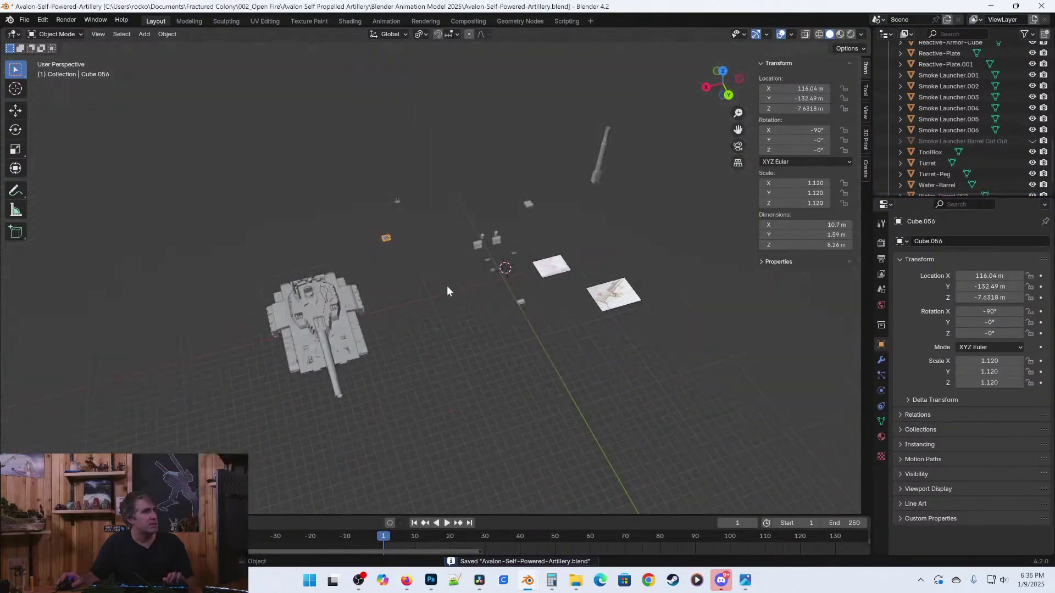
middle_click_drag(491, 300, 545, 299)
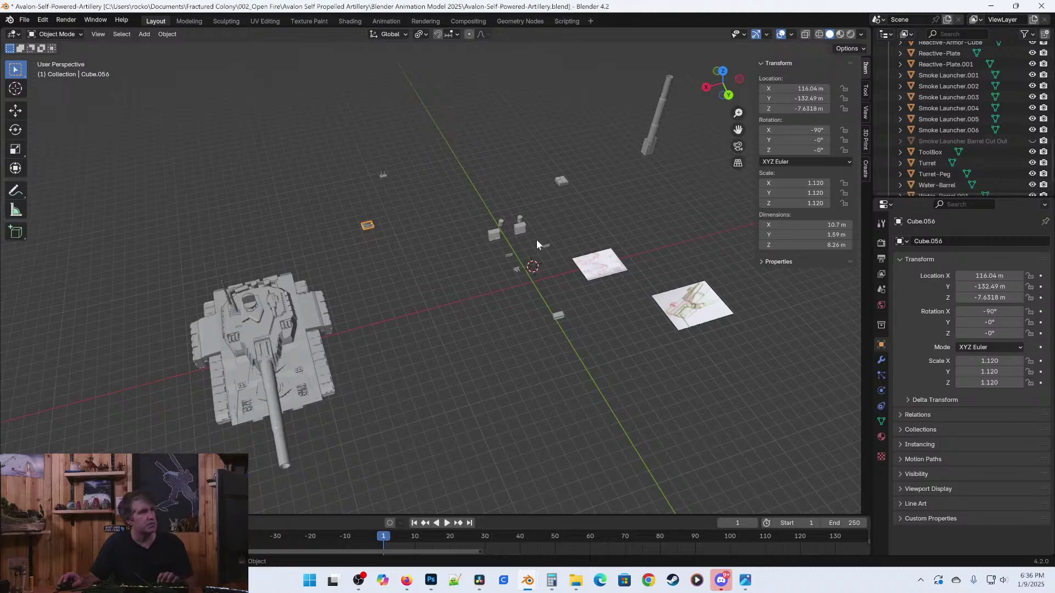
left_click_drag(368, 96, 749, 369)
key("x")
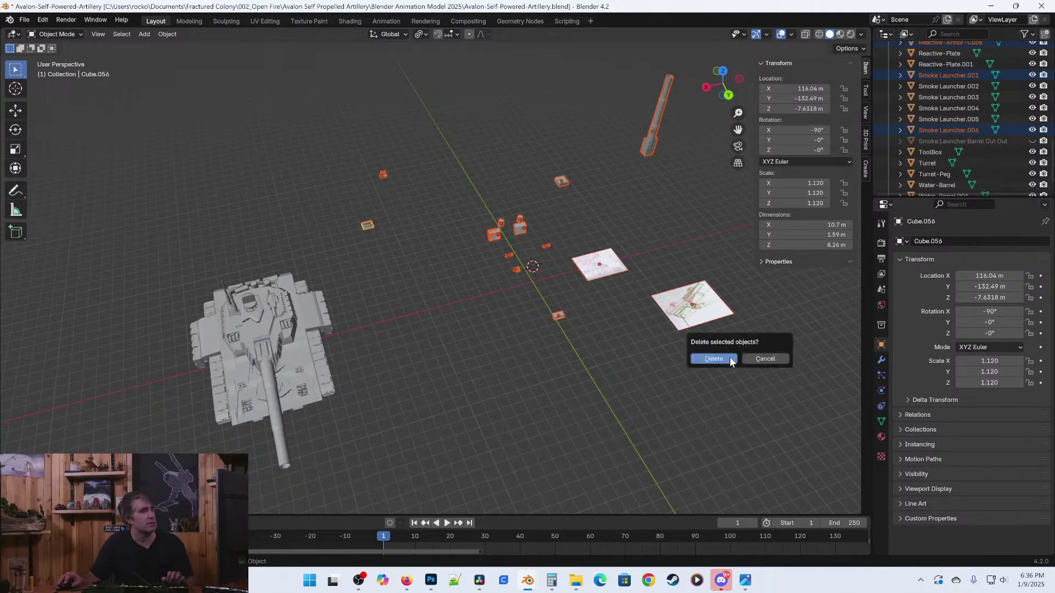
left_click(730, 358)
middle_click_drag(703, 329, 291, 264)
key("ctrl+s")
Examine the assembled tank's turret and hull from several sides and save the file.
scroll(312, 331, "up", 3)
middle_click_drag(239, 349, 324, 356, "shift")
left_click(340, 246)
middle_click_drag(407, 246, 361, 274)
scroll(361, 274, "up", 2)
middle_click_drag(648, 242, 254, 266)
key("ctrl+s")
middle_click_drag(490, 327, 486, 328)
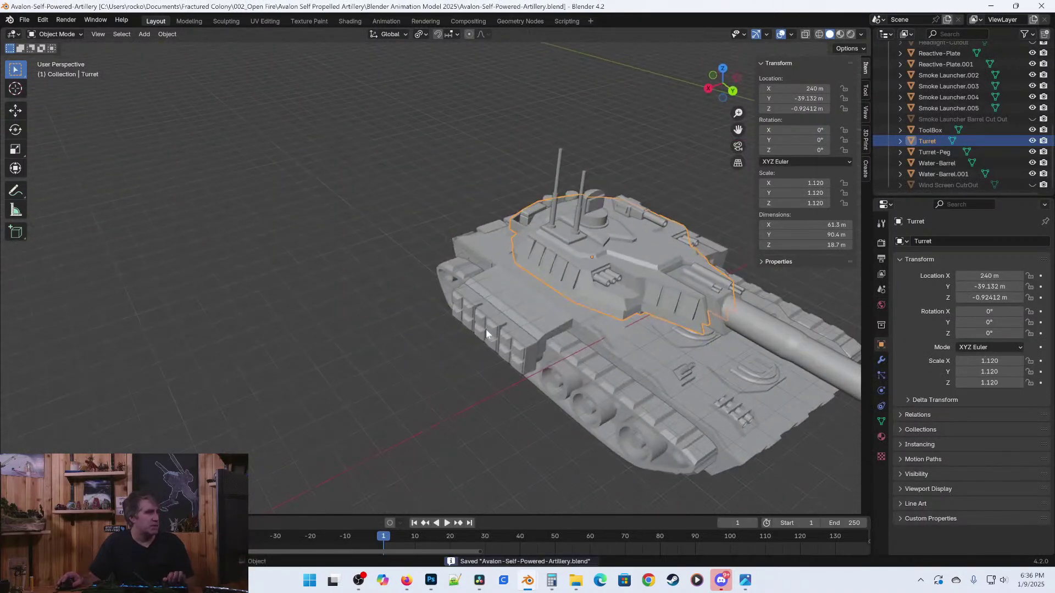
Rename the Turret-Peg hull object as Avalon-Self-Powered-Artillery and save the file.
left_click(638, 376)
middle_click_drag(700, 409, 350, 285)
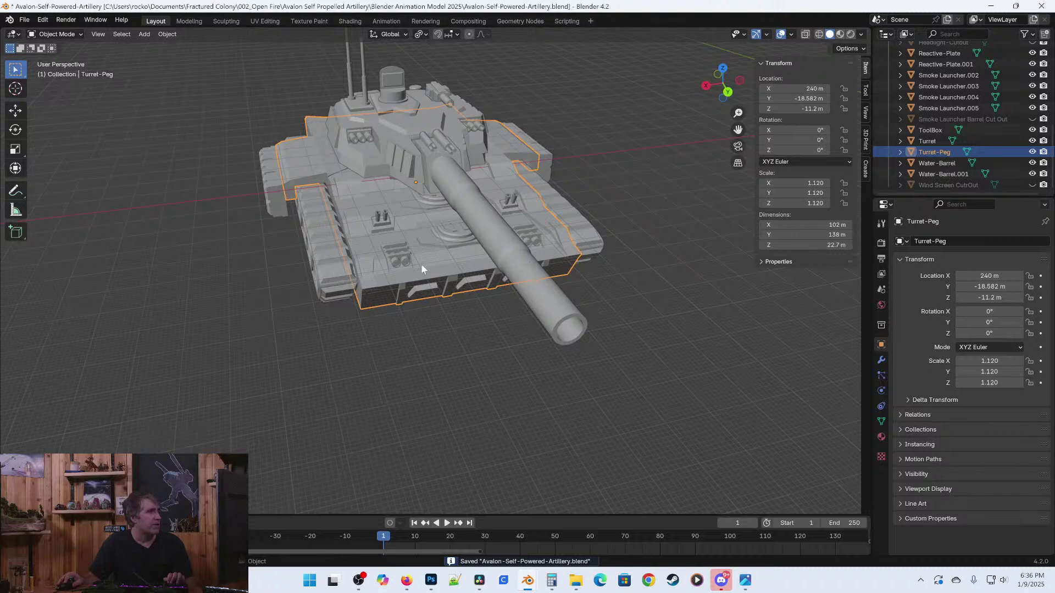
left_click(948, 239)
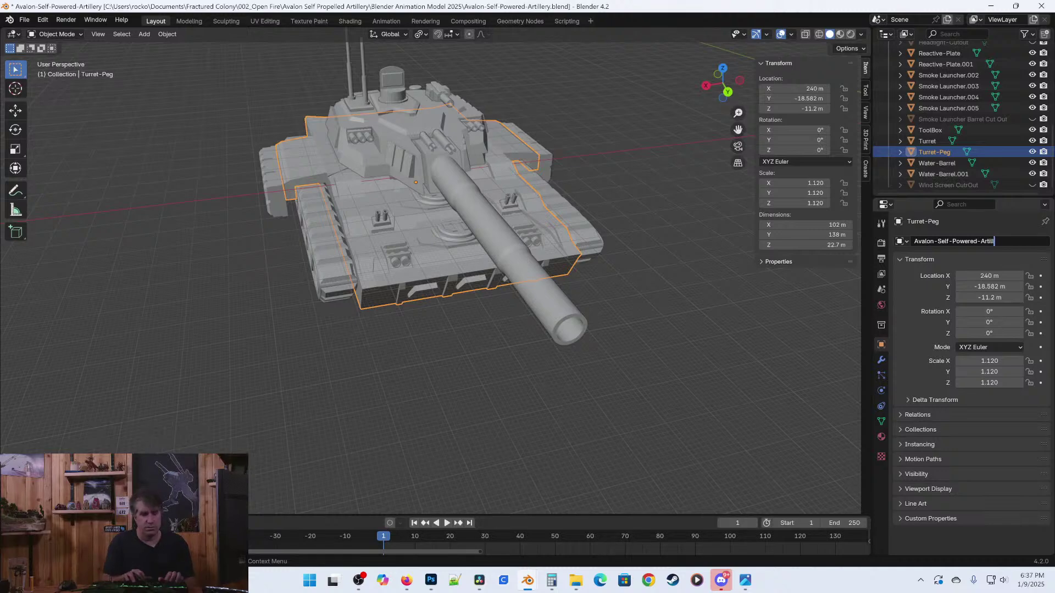
key("Return")
key("ctrl+s")
Join both track assemblies into the Avalon-Self-Powered-Artillery hull object.
middle_click_drag(423, 265, 555, 331)
middle_click_drag(476, 367, 373, 354)
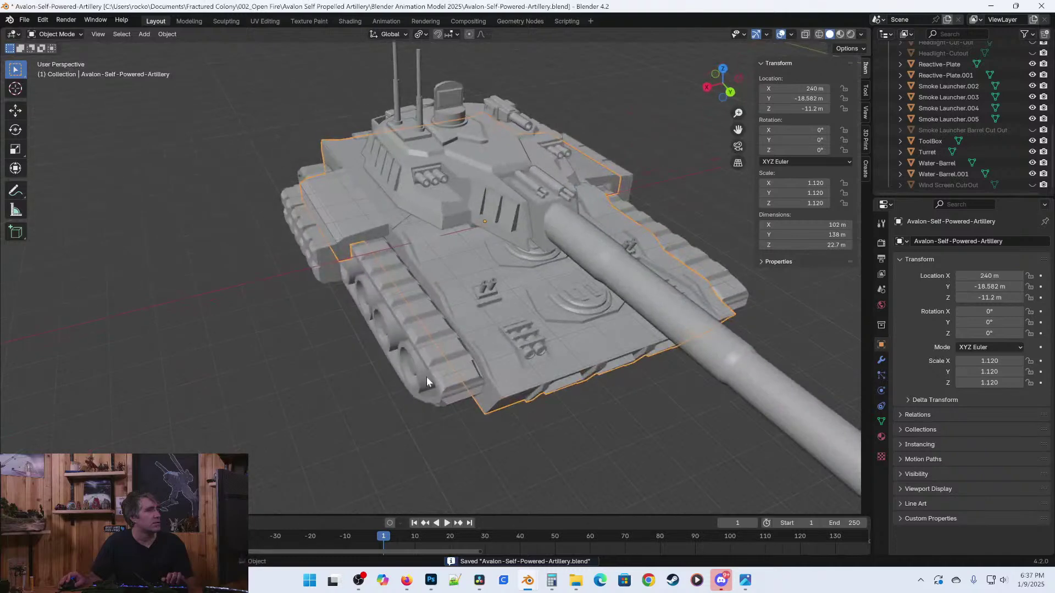
left_click(426, 379)
middle_click_drag(613, 384, 526, 388)
left_click(595, 376)
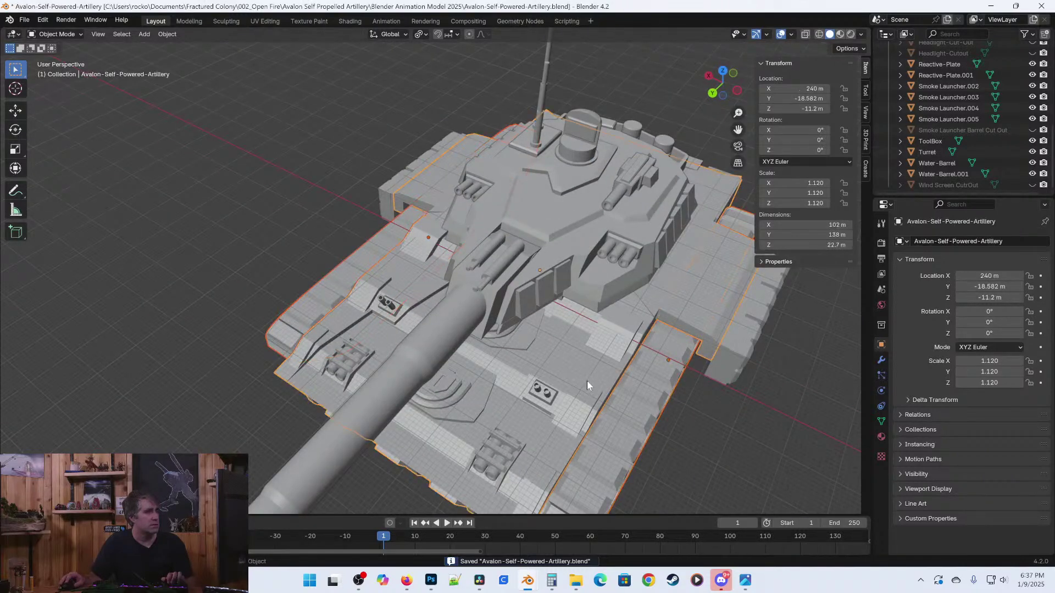
Join Smoke Launcher.003 and Smoke Launcher.004 on the front hull into the Avalon-Self-Powered-Artillery object.
middle_click_drag(489, 410, 492, 286, "shift")
middle_click_drag(513, 292, 477, 290)
middle_click_drag(499, 330, 519, 294)
left_click(514, 211)
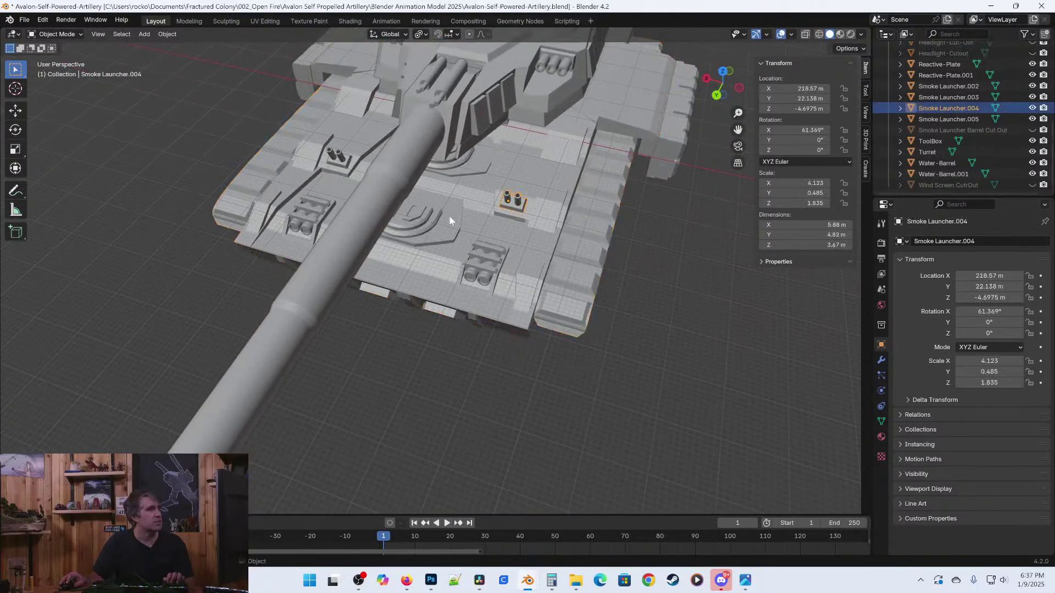
left_click(339, 158, "shift")
scroll(414, 298, "down", 3)
left_click(521, 266, "shift")
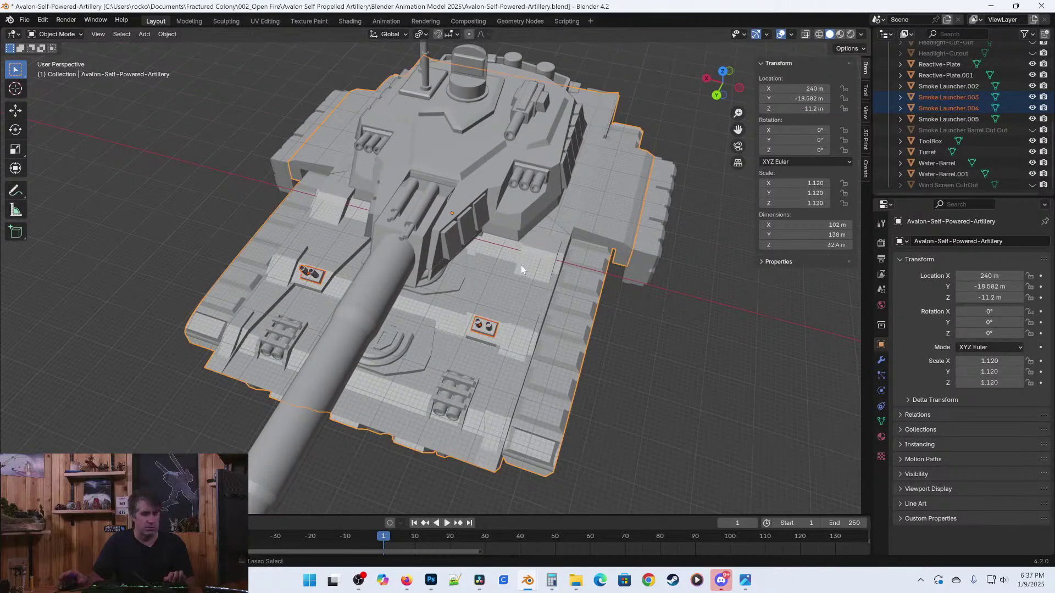
middle_click_drag(521, 266, 394, 321)
Select the main gun, Turret, both turret smoke launchers, roof gun, Command Viewer and antenna mount together.
left_click(393, 321)
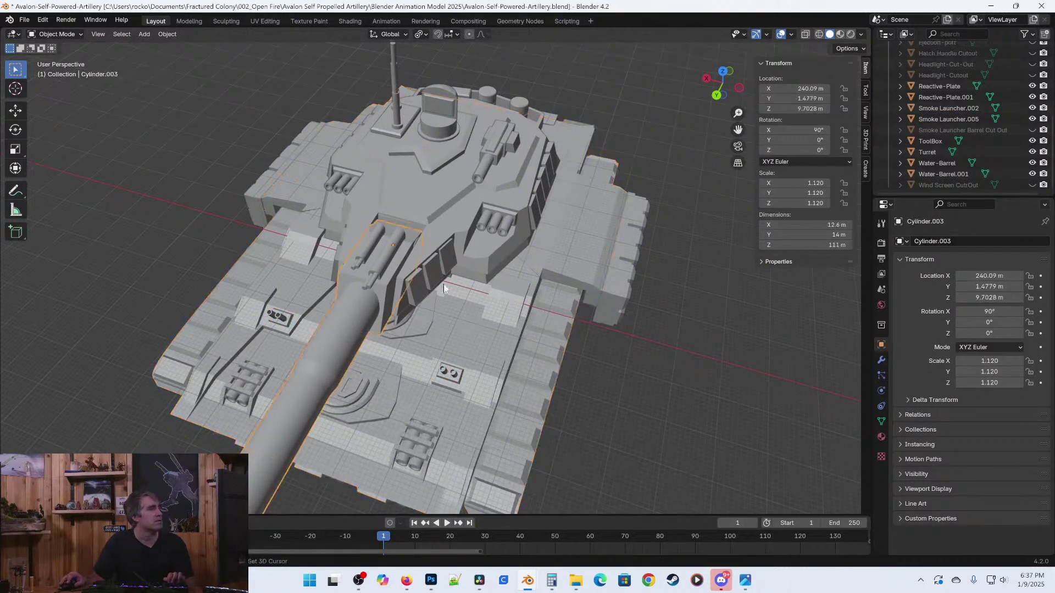
left_click(427, 199, "shift")
left_click(507, 216, "shift")
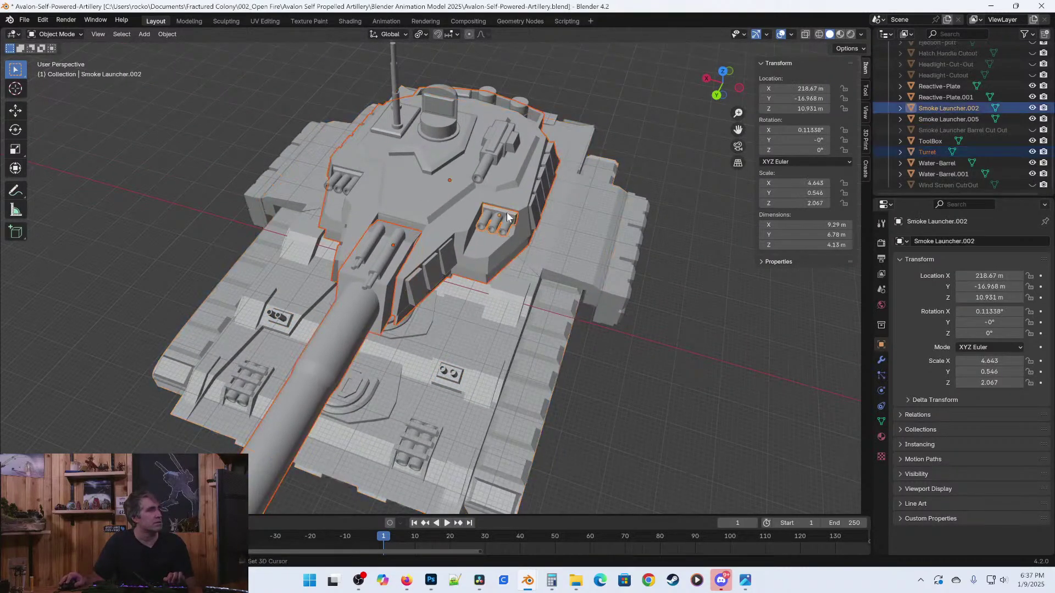
left_click(346, 181, "shift")
left_click(484, 148, "shift")
left_click(435, 125, "shift")
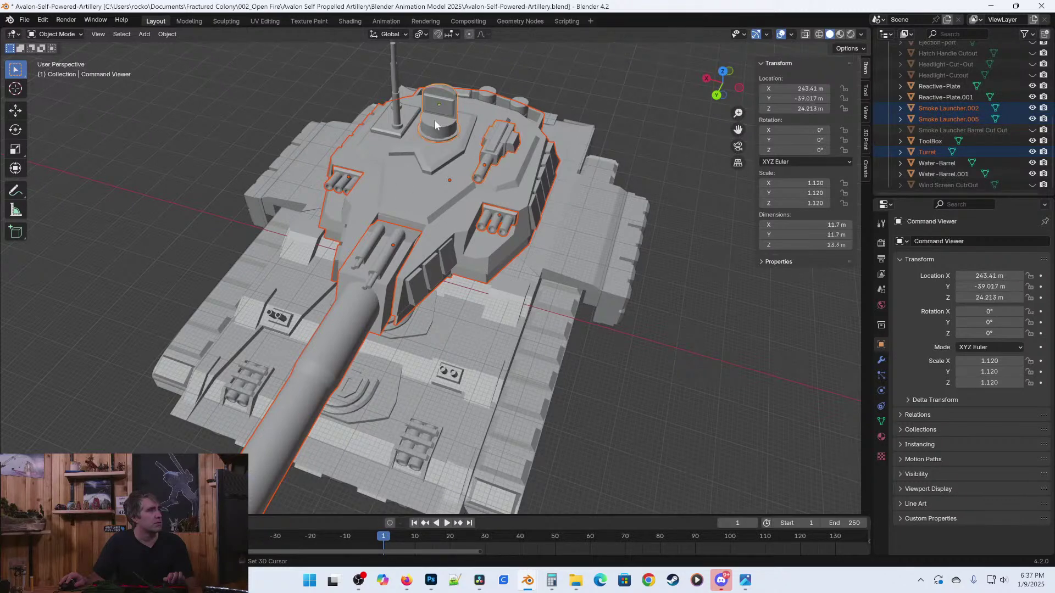
left_click(393, 115, "shift")
Add both water barrels, the ToolBox and the two side Reactive-Plate objects to the selection.
middle_click_drag(572, 211, 478, 323)
left_click(478, 323, "shift")
left_click(521, 317, "shift")
left_click(561, 307, "shift")
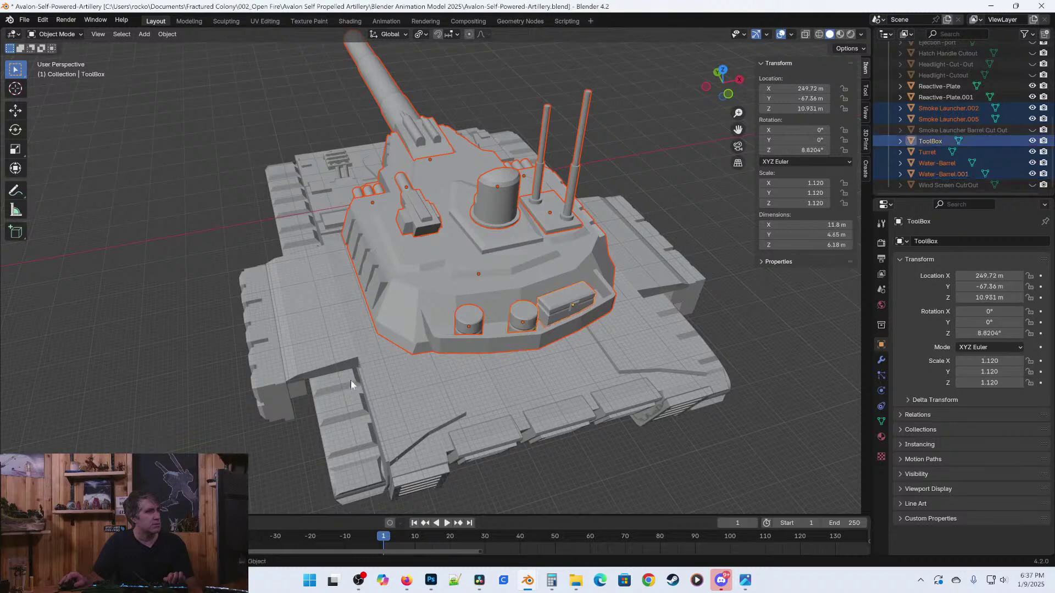
left_click(271, 367, "shift")
middle_click_drag(270, 367, 526, 367)
left_click(561, 352, "shift")
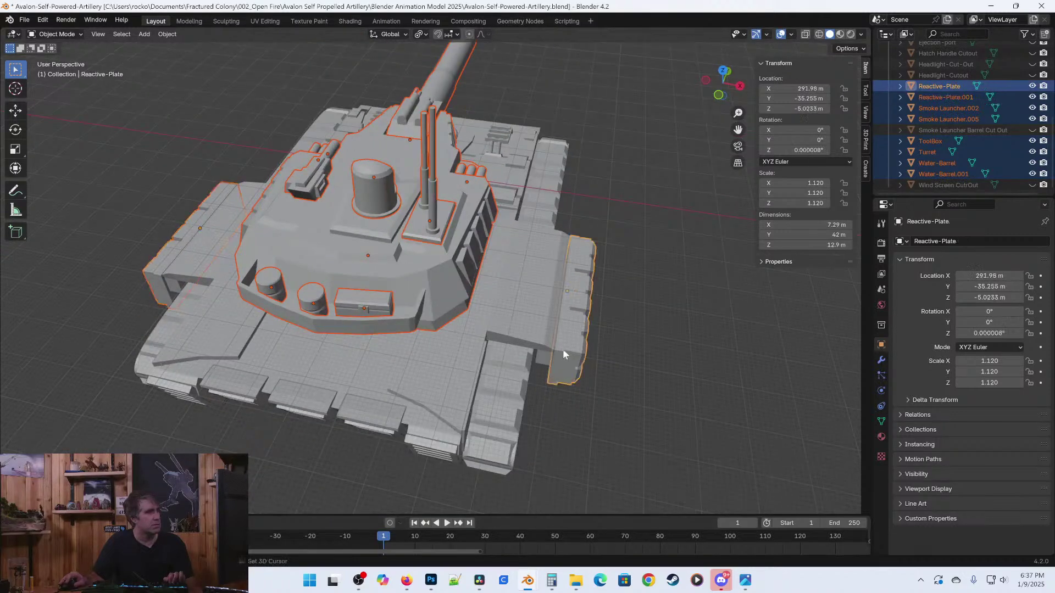
Add the five rear hull boxes and the Avalon-Self-Powered-Artillery hull to the selection, and join everything into the hull object.
left_click(429, 454, "shift")
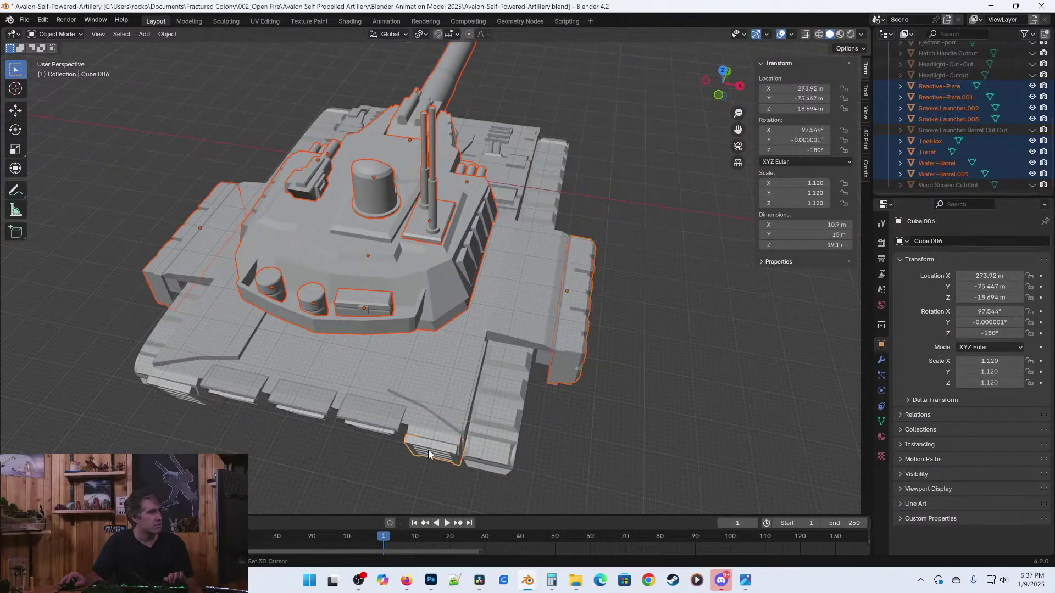
middle_click_drag(398, 444, 434, 367)
left_click(467, 266, "shift")
left_click(384, 255, "shift")
left_click(274, 252, "shift")
left_click(274, 251, "shift")
middle_click_drag(274, 252, 364, 374)
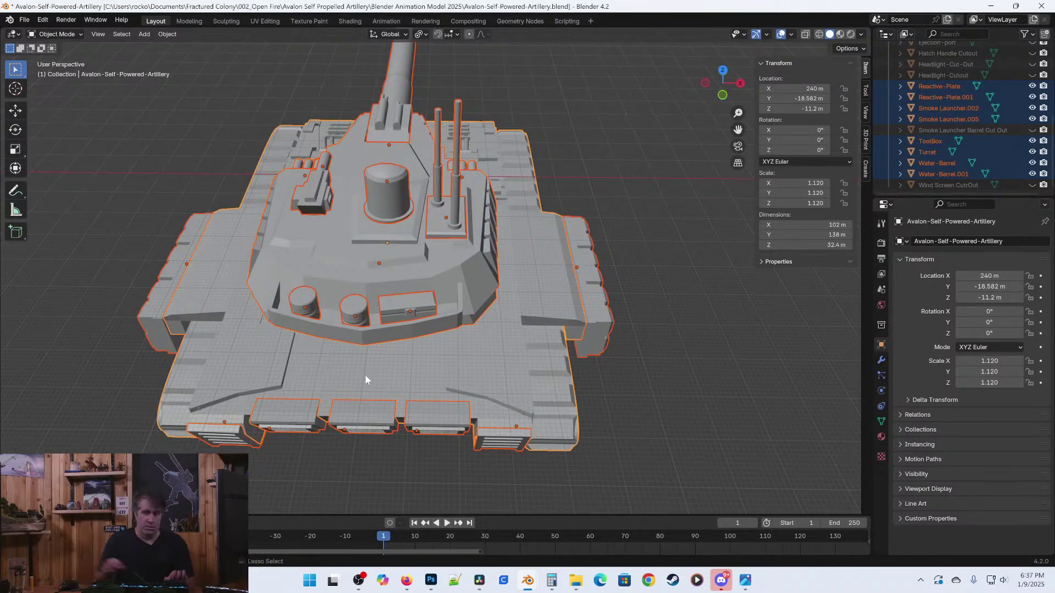
key("ctrl+j")
Try moving the joined artillery model to check that all its parts travel together, and undo the move.
scroll(466, 314, "down", 6)
middle_click_drag(440, 352, 362, 329)
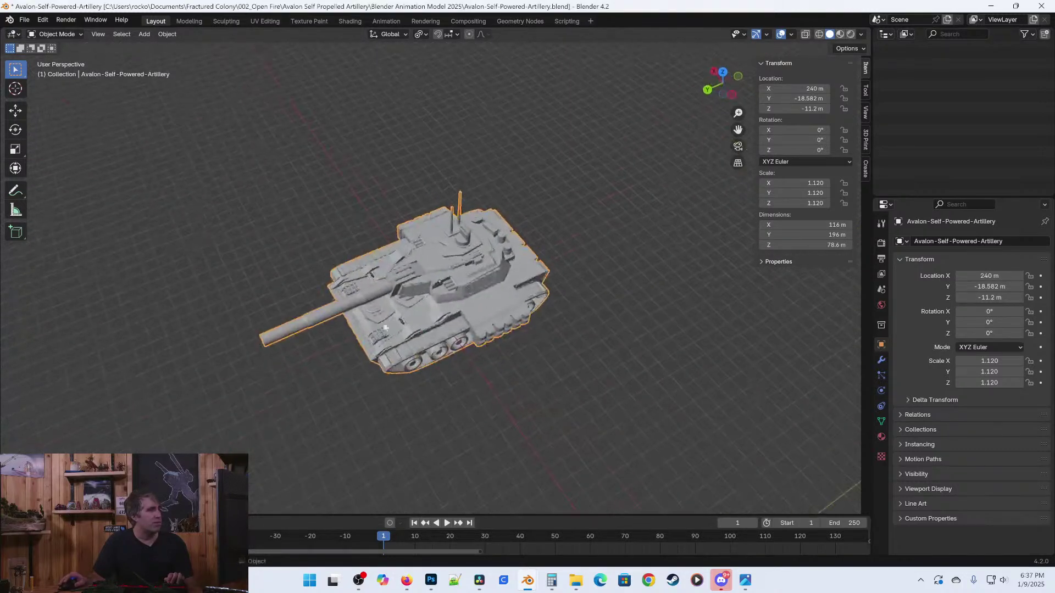
middle_click_drag(471, 366, 542, 364)
key("g")
left_click(529, 265)
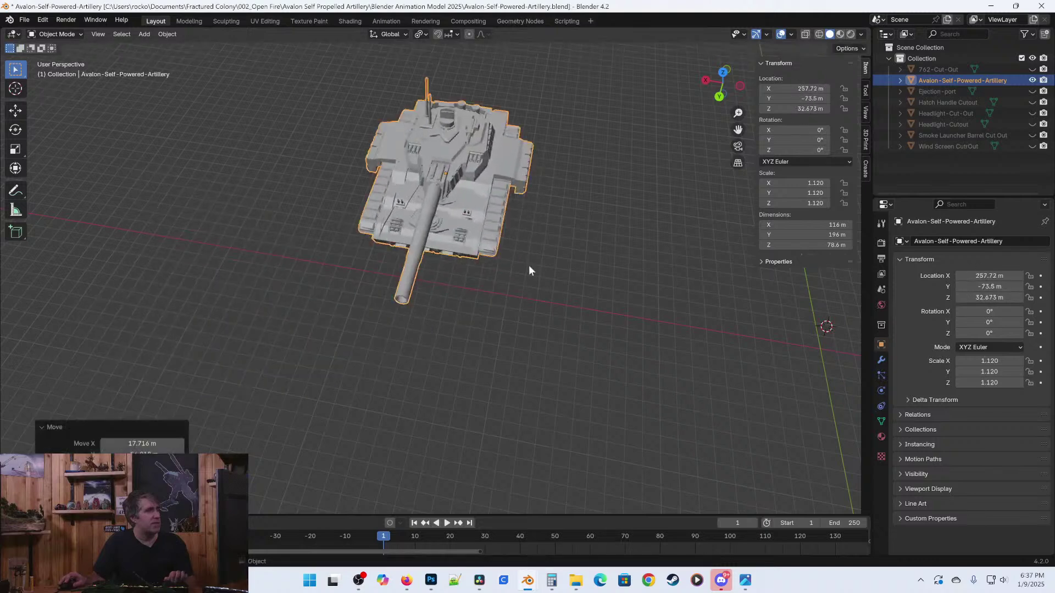
key("ctrl+z")
Save the artillery file and open the recent scene Bracer-Charge-Drone.blend.
key("ctrl+s")
middle_click_drag(538, 347, 301, 327)
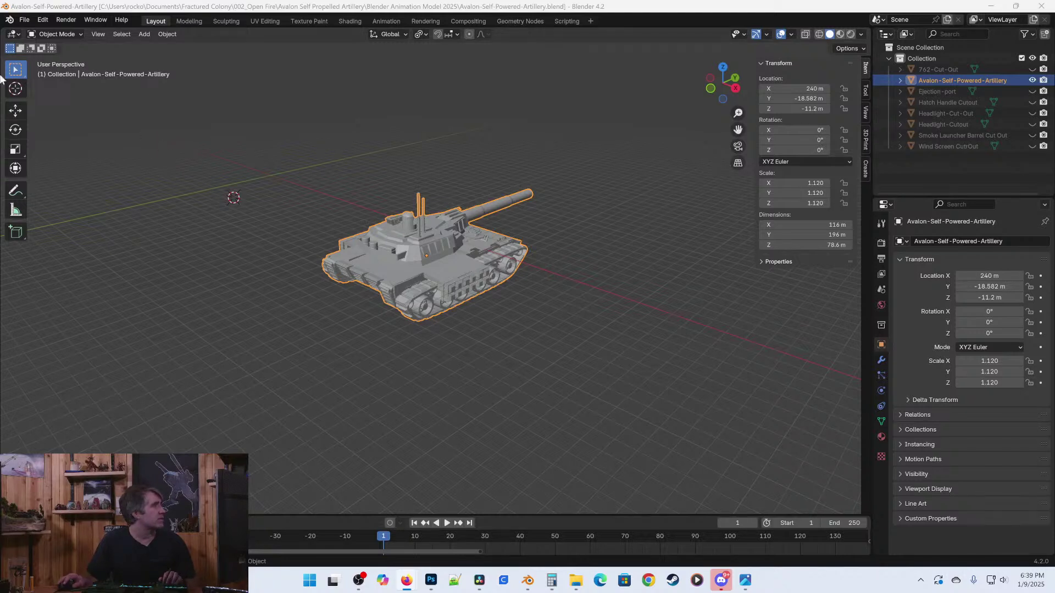
left_click(25, 21)
mouse_move(44, 55)
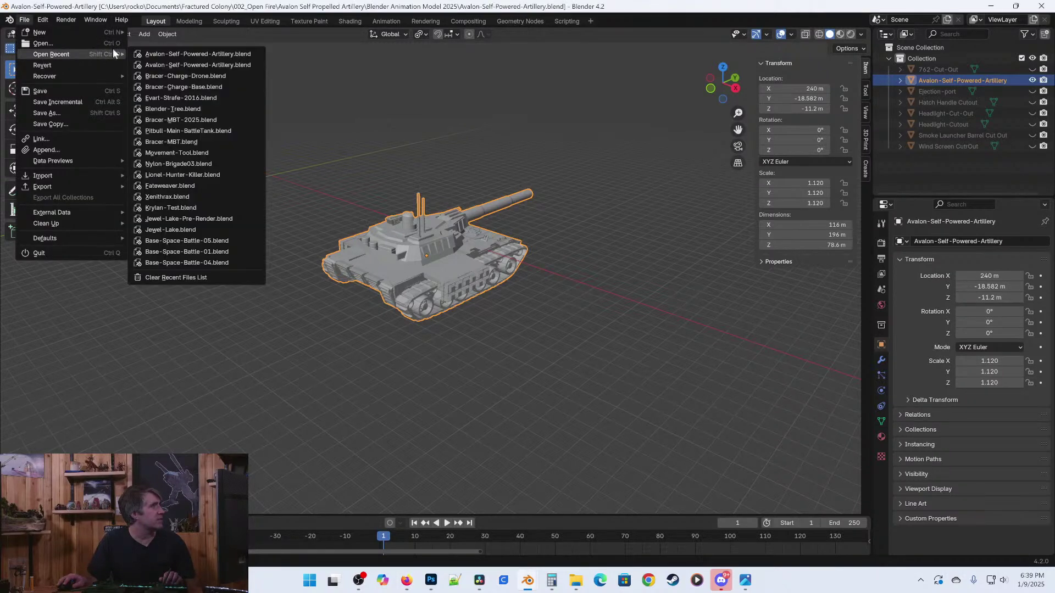
left_click(202, 77)
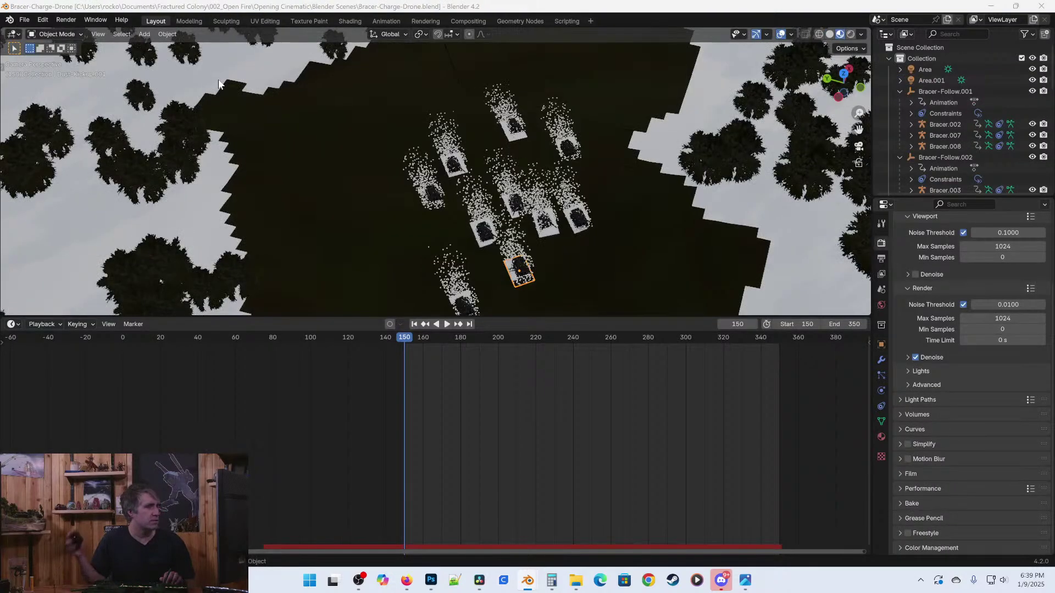
Select a Bracer tank model inside its dust cloud in the camera view and switch the viewport to Solid shading.
scroll(447, 223, "up", 6)
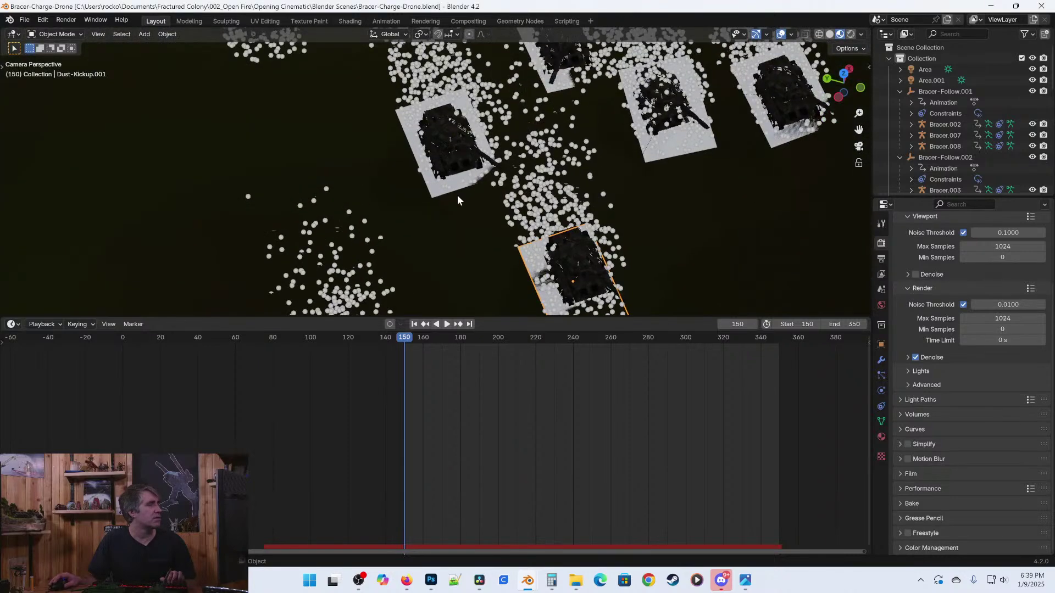
scroll(458, 170, "up", 1)
left_click(459, 145)
left_click(462, 158)
left_click(463, 157)
left_click(463, 157)
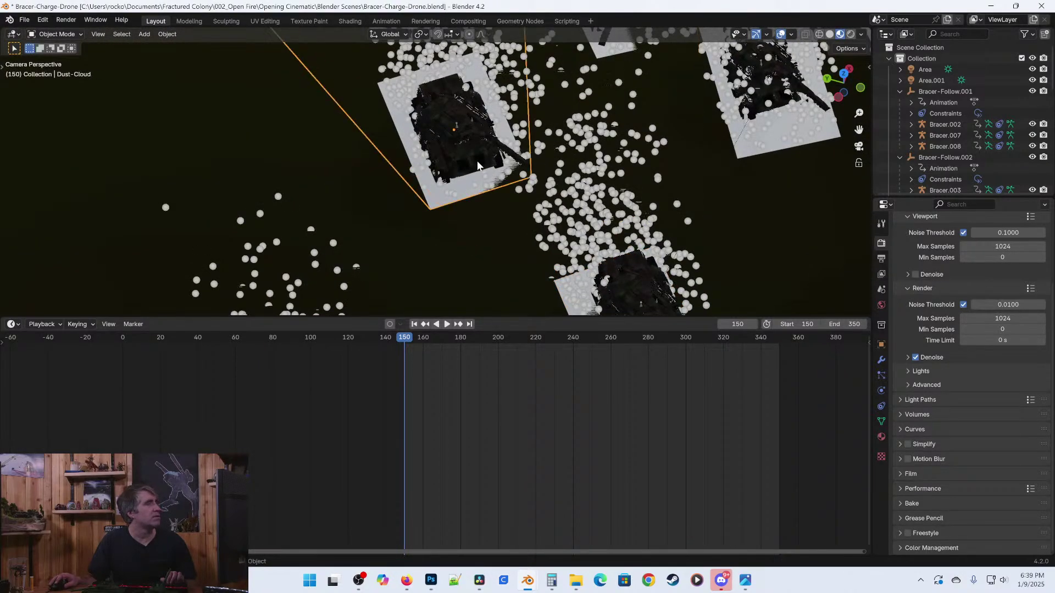
left_click(611, 280)
mouse_move(630, 288)
middle_mouse_down("shift")
mouse_move(564, 153)
mouse_move(548, 190)
middle_mouse_up("shift")
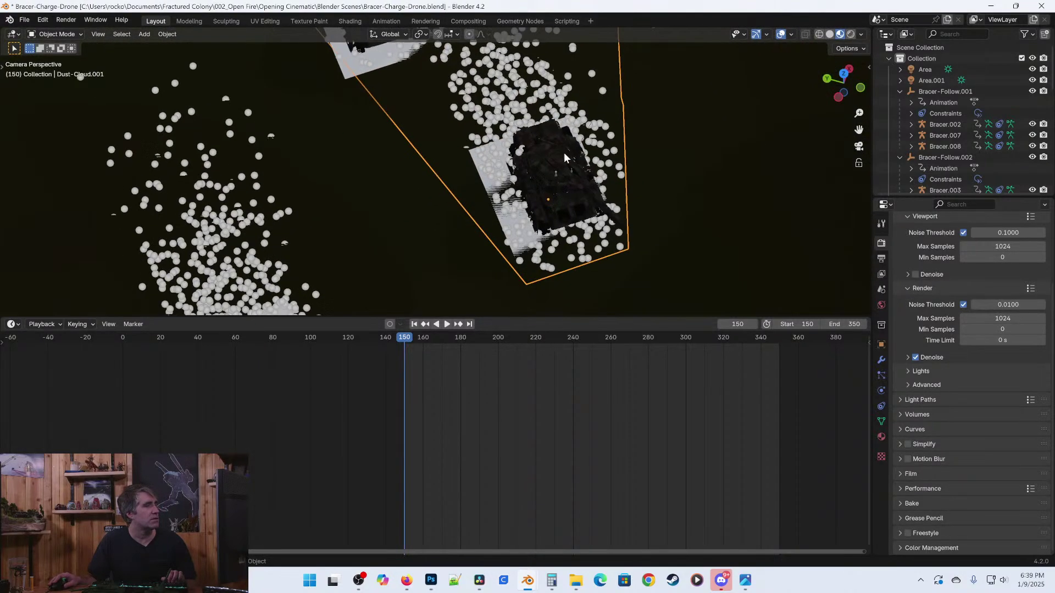
key("shift+z")
left_click(548, 198)
key("z")
left_click(609, 202)
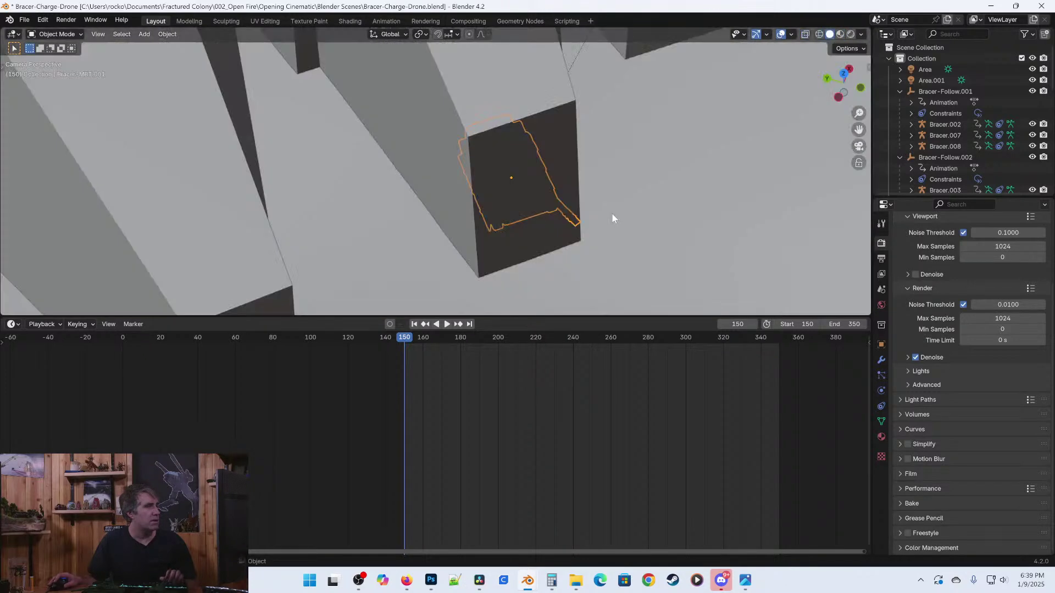
Show the selected Bracer tank's transform values and examine its scale and dimensions.
scroll(612, 206, "up", 1)
key("m")
key("Escape")
key("n")
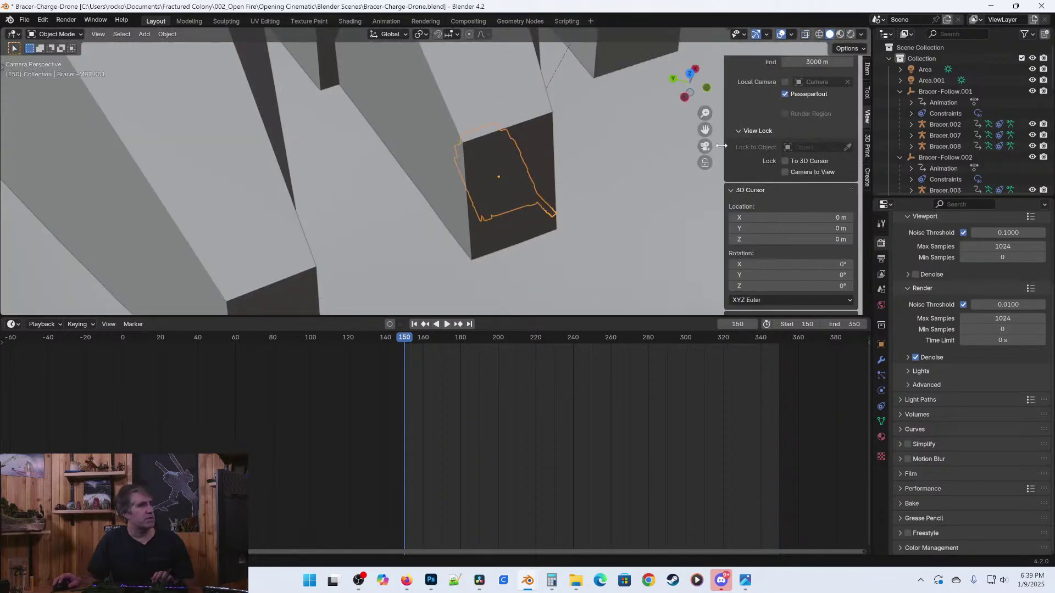
left_click(865, 66)
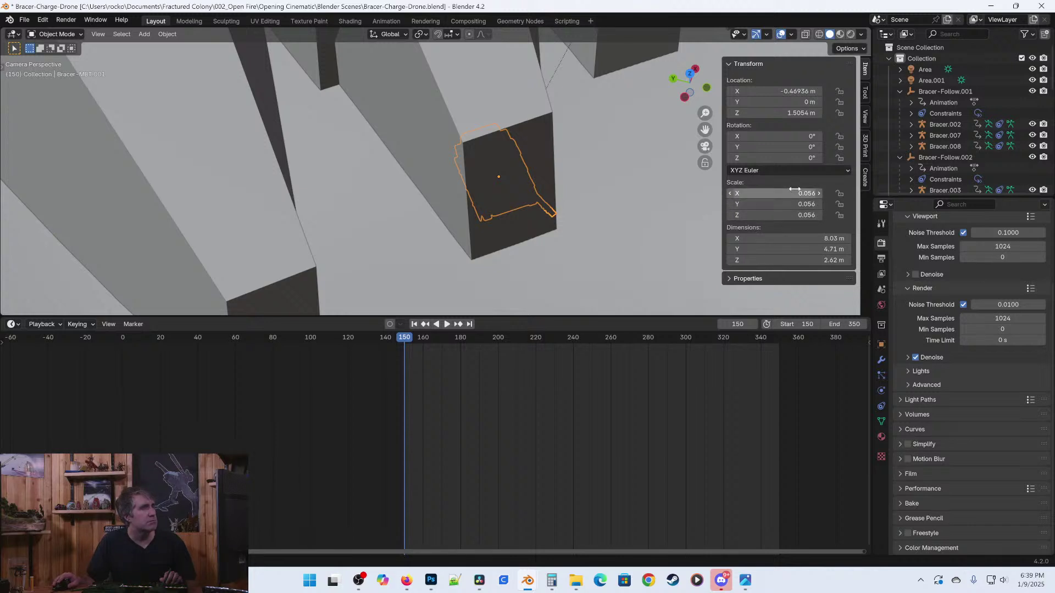
scroll(621, 233, "down", 4)
scroll(622, 232, "up", 3)
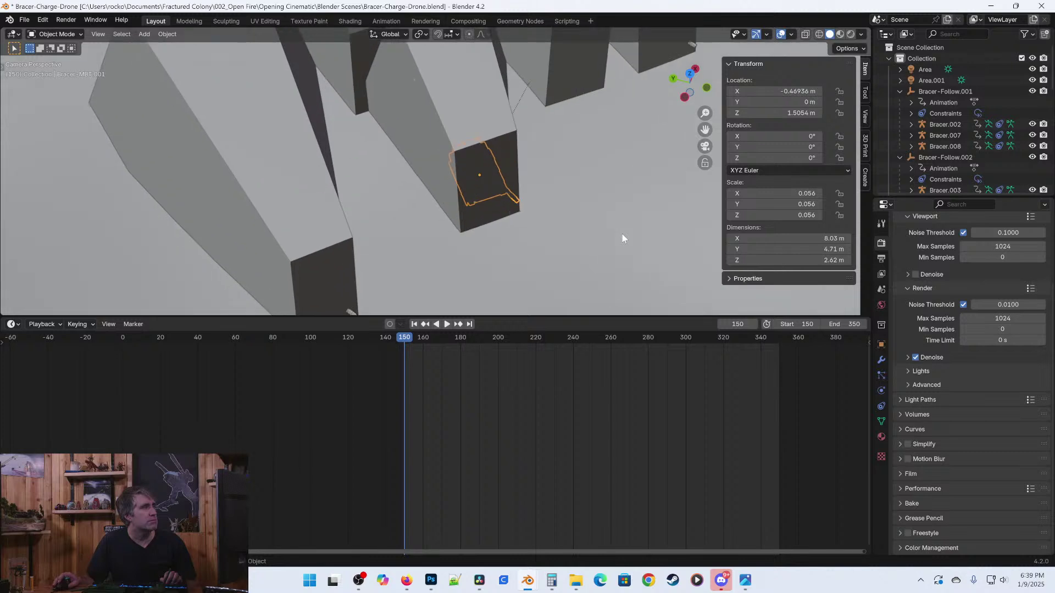
scroll(626, 233, "down", 3)
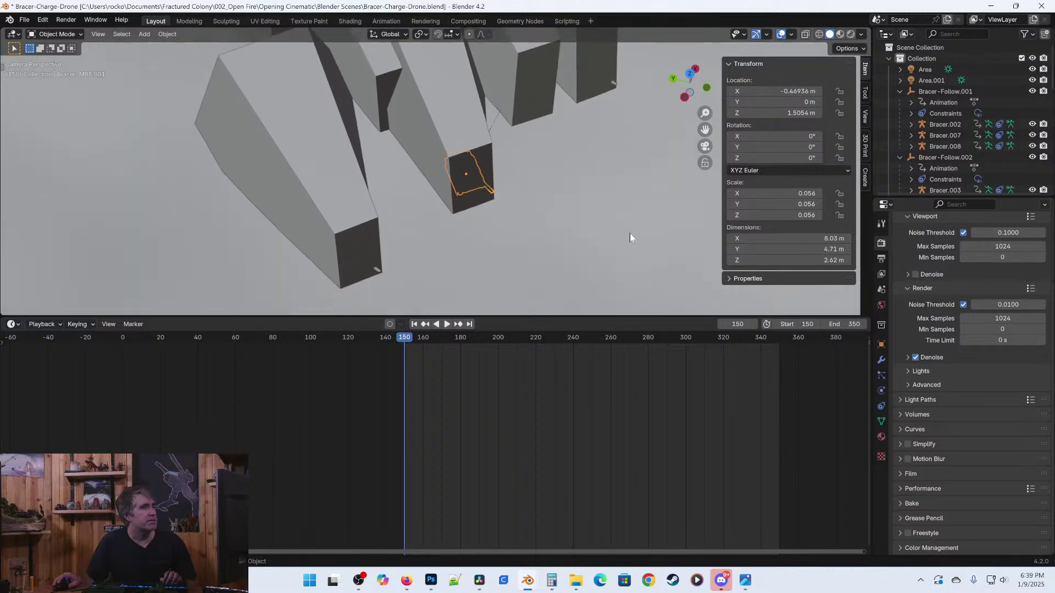
Open Bracer-MBT-2025.blend from Blender Animation Model 2025 in the 001_Jethro Spearhead project's Bracer MBT folder, without saving the drone scene.
left_click(24, 19)
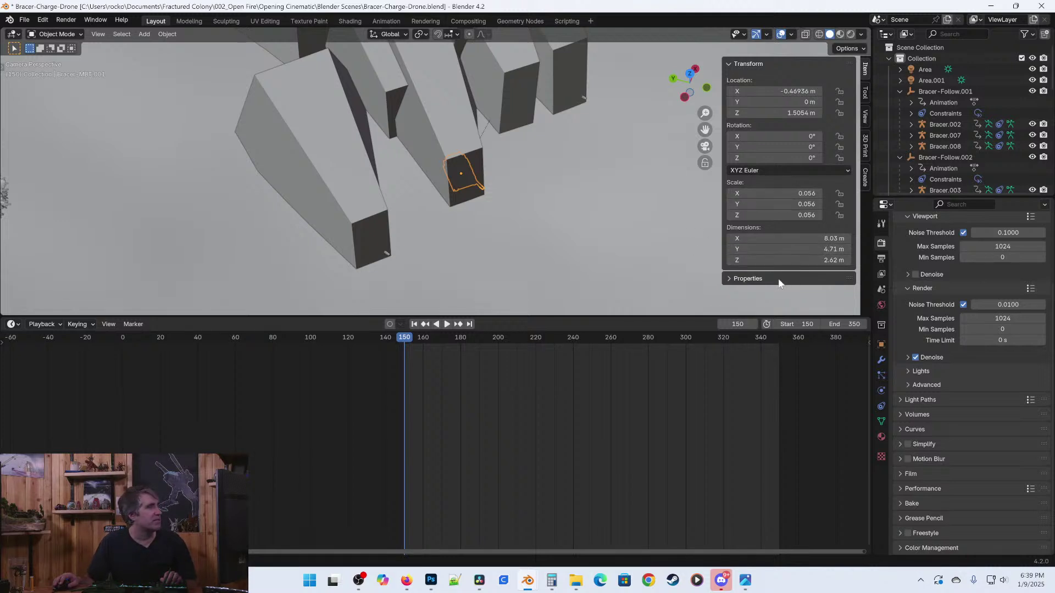
left_click(25, 19)
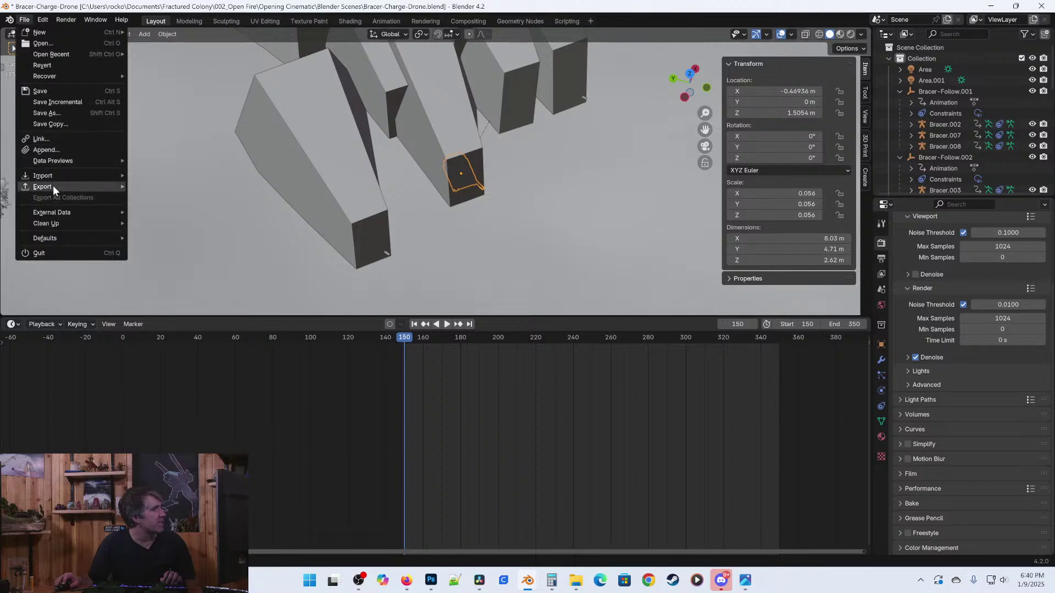
left_click(50, 42)
left_click(546, 308)
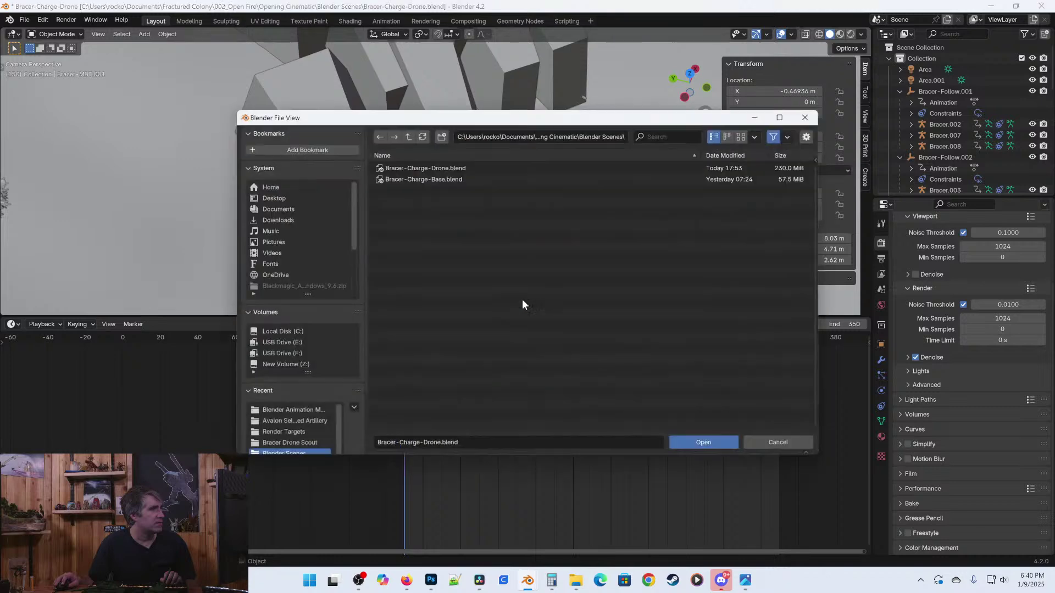
left_click(407, 136)
left_click(407, 136)
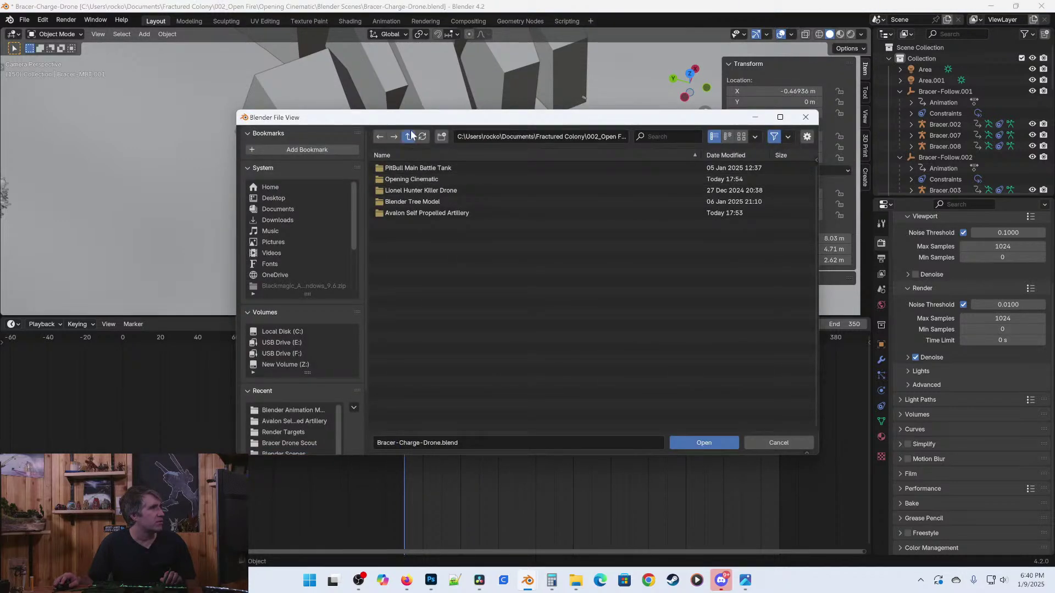
left_click(409, 136)
left_click(407, 200)
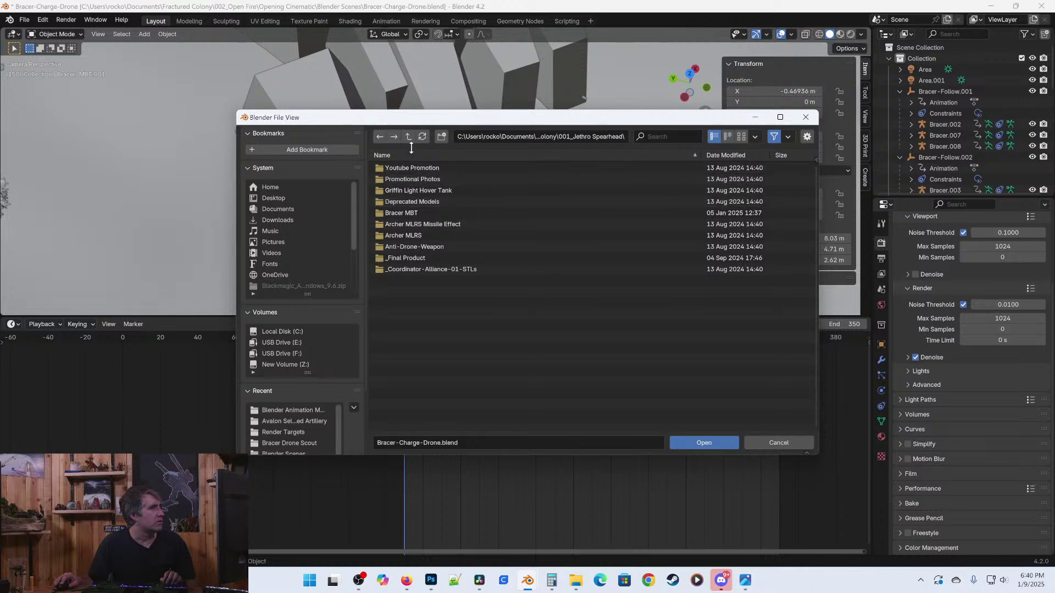
left_click(403, 213)
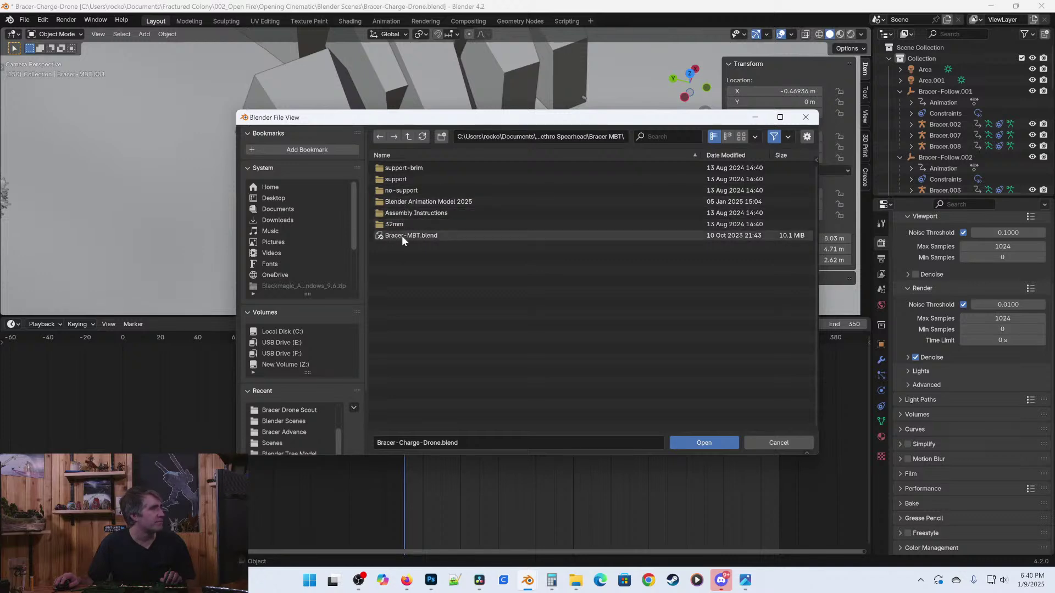
double_click(400, 199)
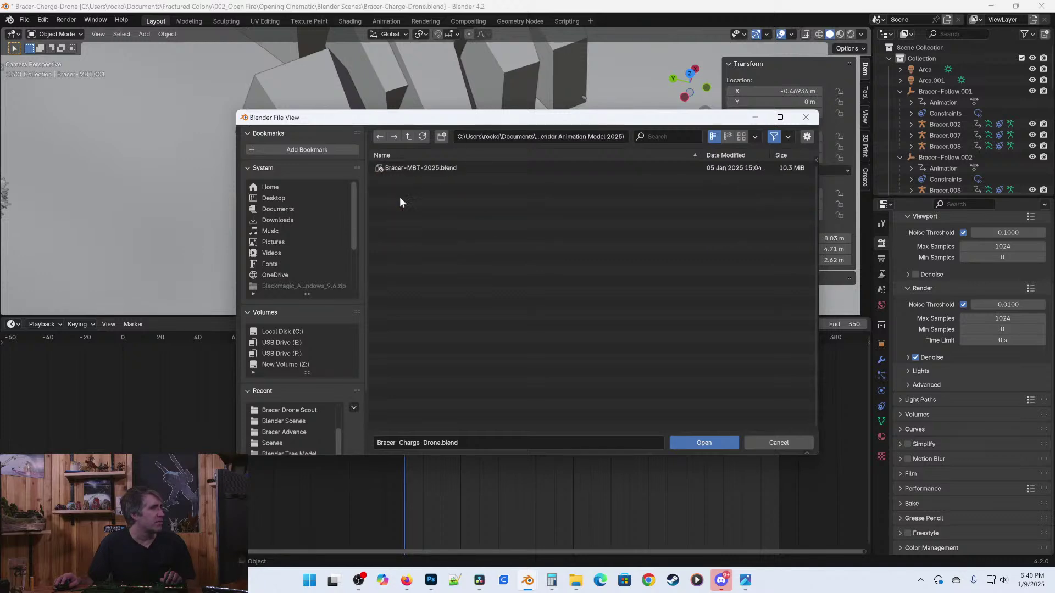
double_click(407, 165)
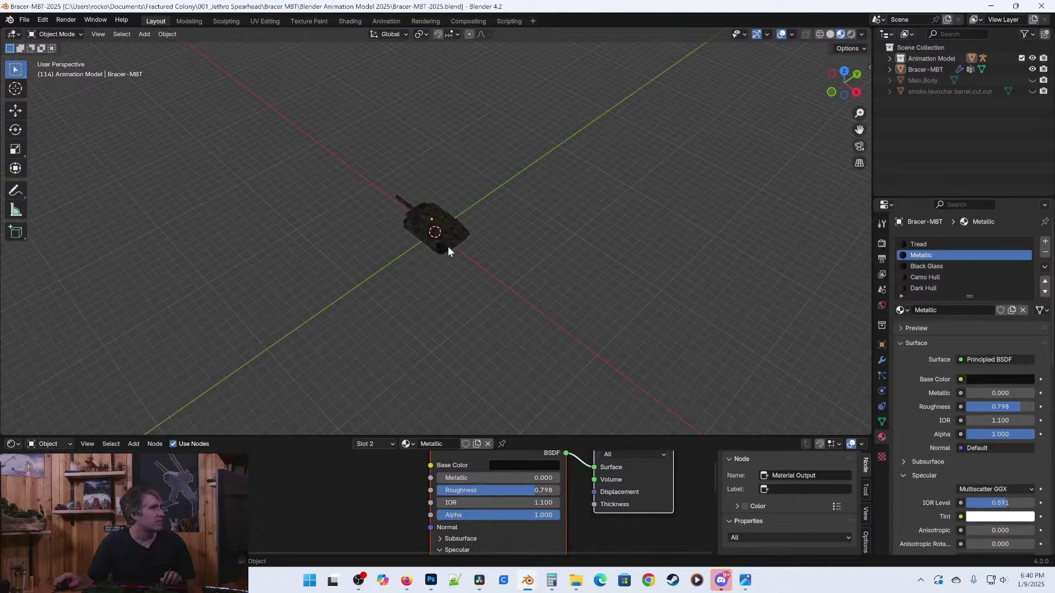
Select the Bracer-MBT tank and show its transform values to examine its scale and dimensions.
scroll(446, 246, "up", 4)
left_click(445, 245)
middle_click_drag(445, 245, 571, 219)
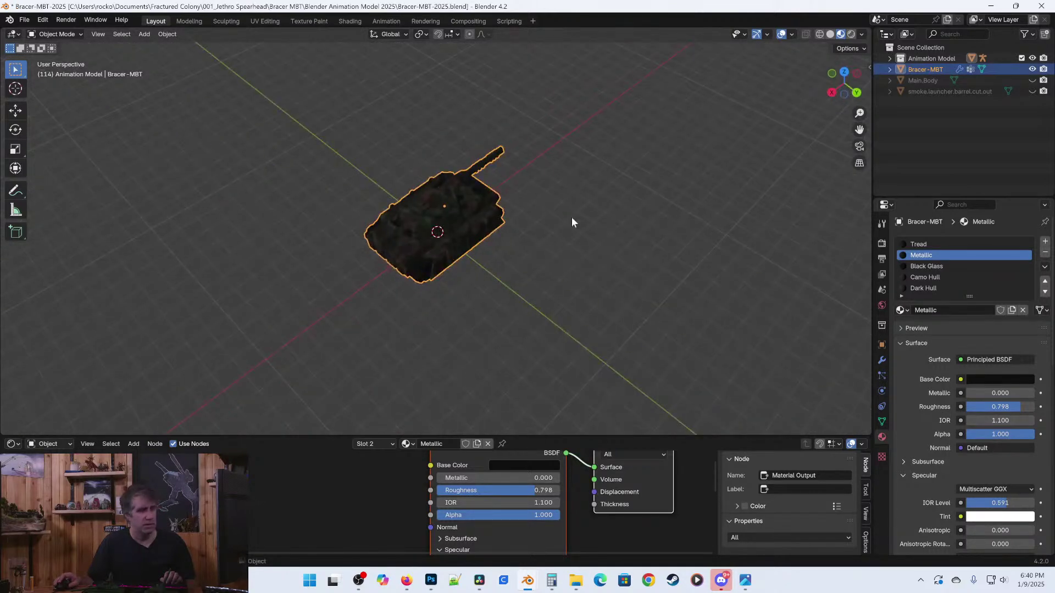
key("n")
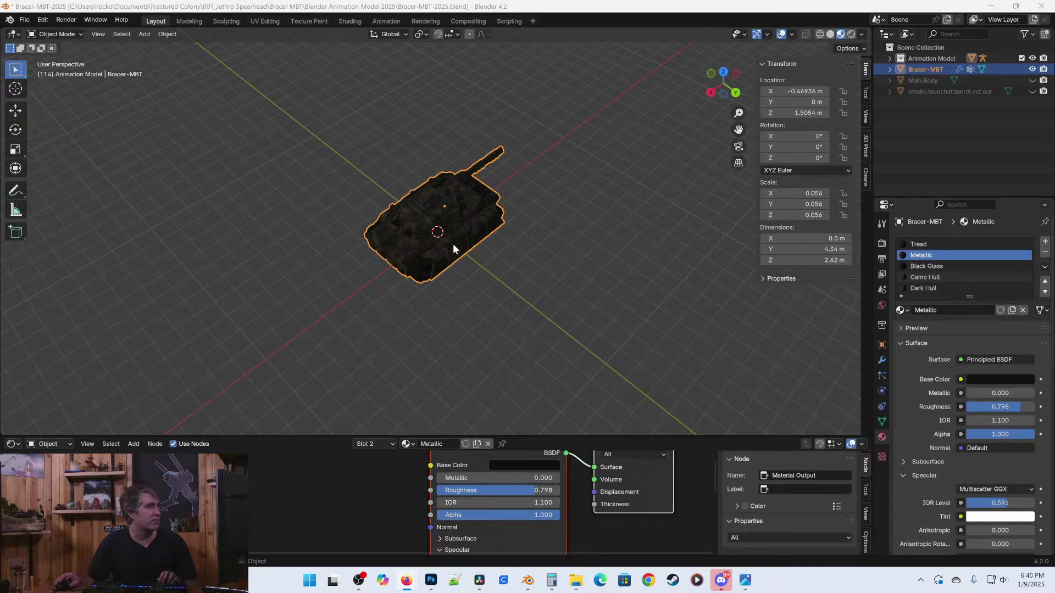
middle_click_drag(482, 239, 474, 297)
scroll(524, 299, "up", 3)
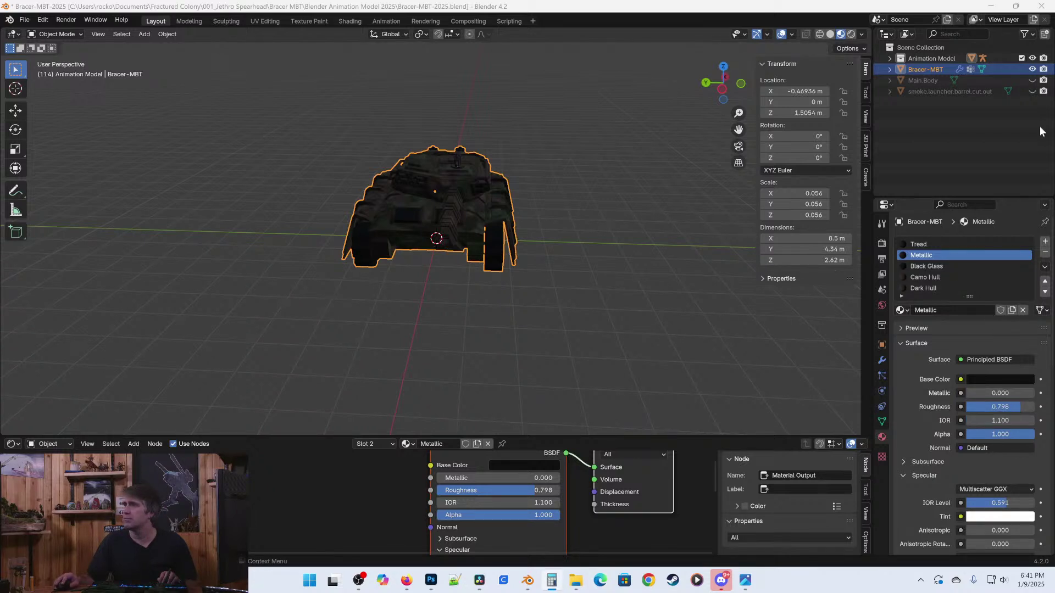
Switch to Calculator, multiply the Bracer-MBT's 8.5 m length by 0.9, and return to the Blender scene.
left_click_drag(543, 74, 494, 62)
type("8.5*")
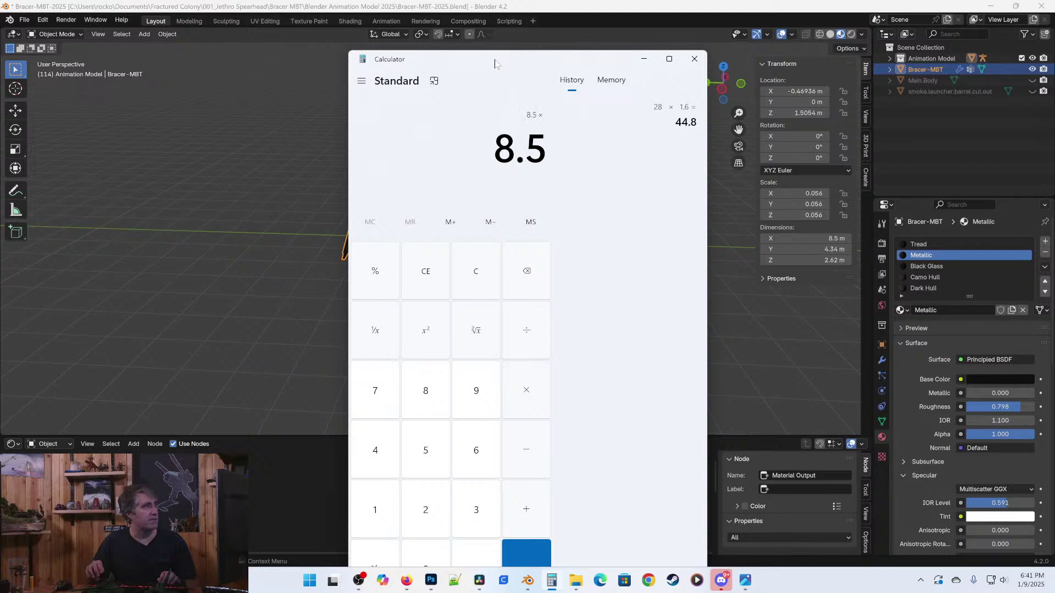
type("0.9")
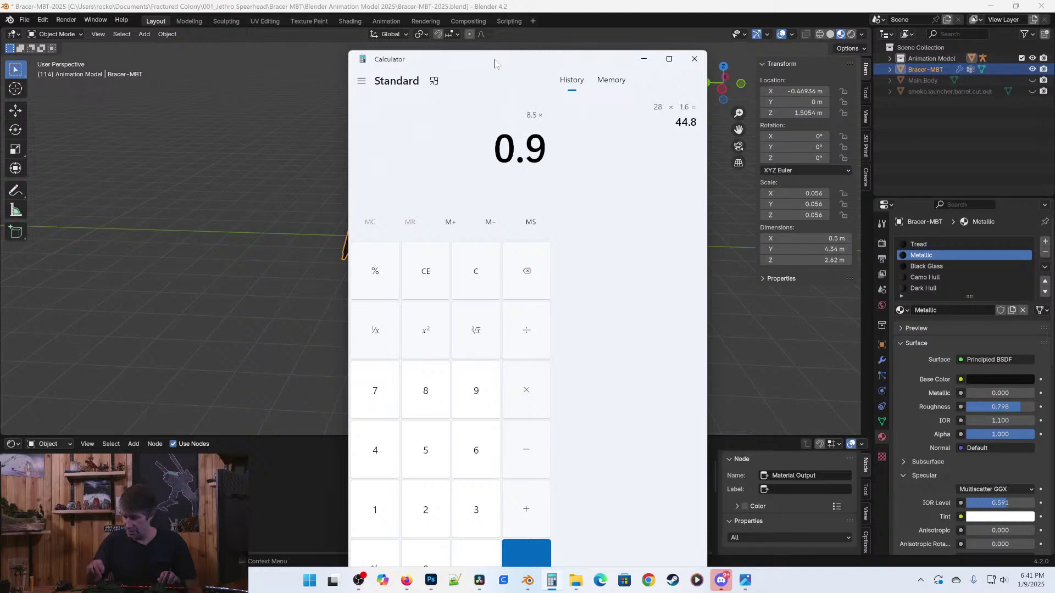
key("Return")
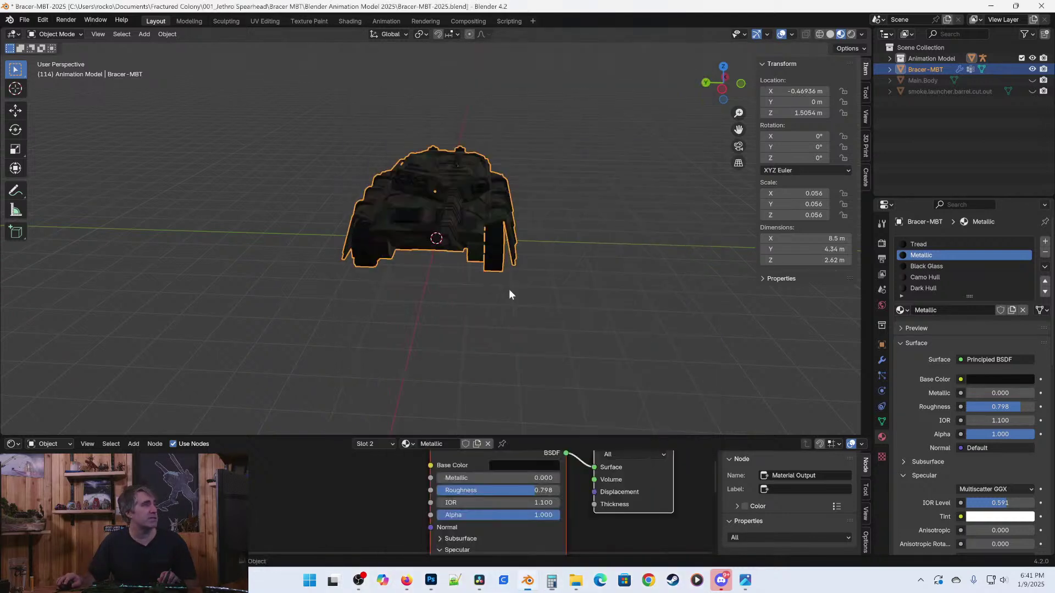
left_click(644, 58)
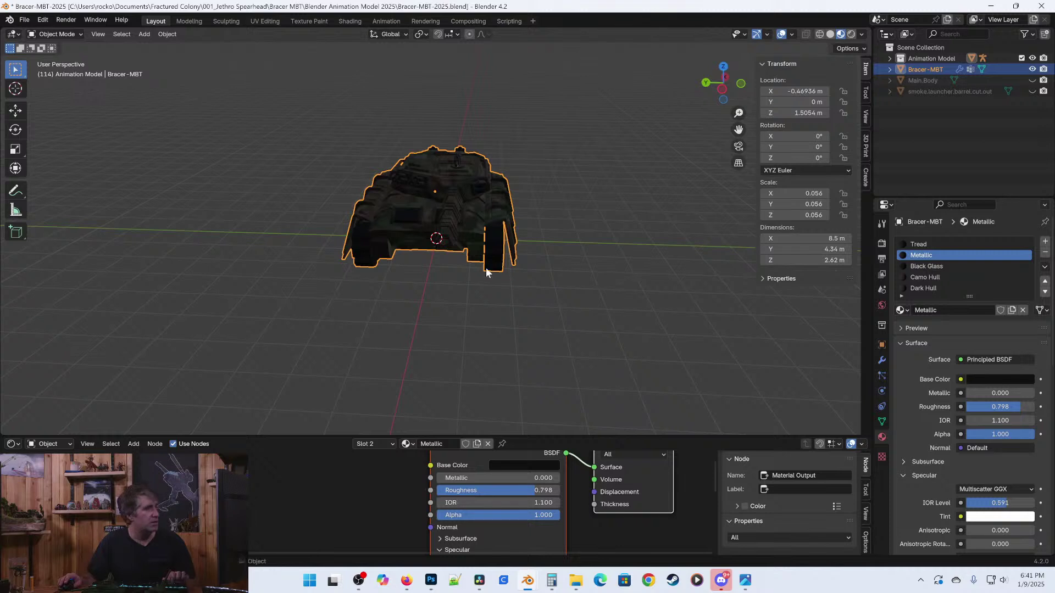
Save the current Bracer-MBT-2025 file and open the recent file Avalon-Self-Powered-Artillery.blend.
key("ctrl+s")
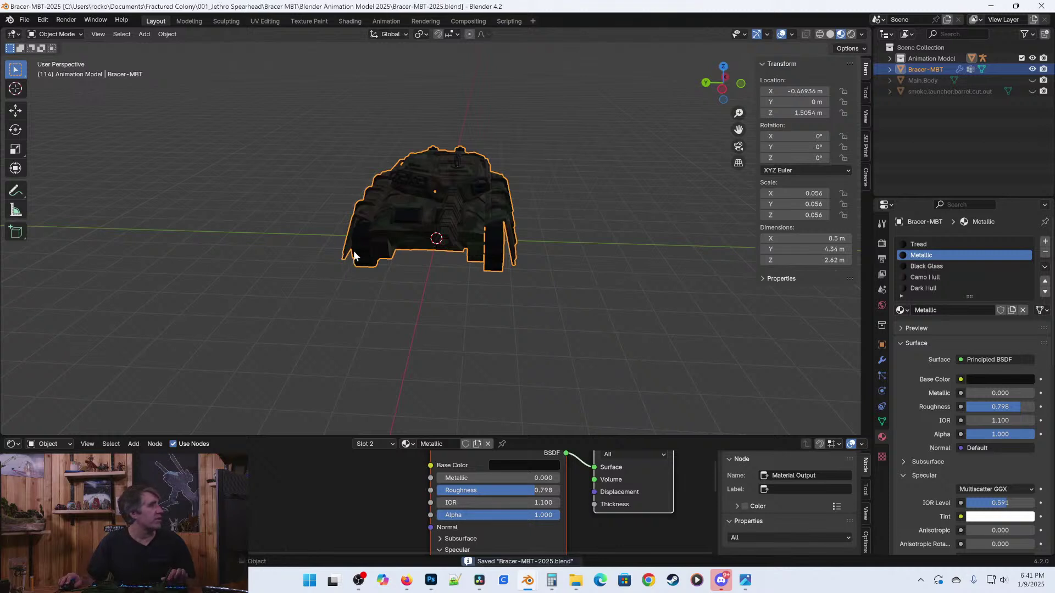
left_click(24, 20)
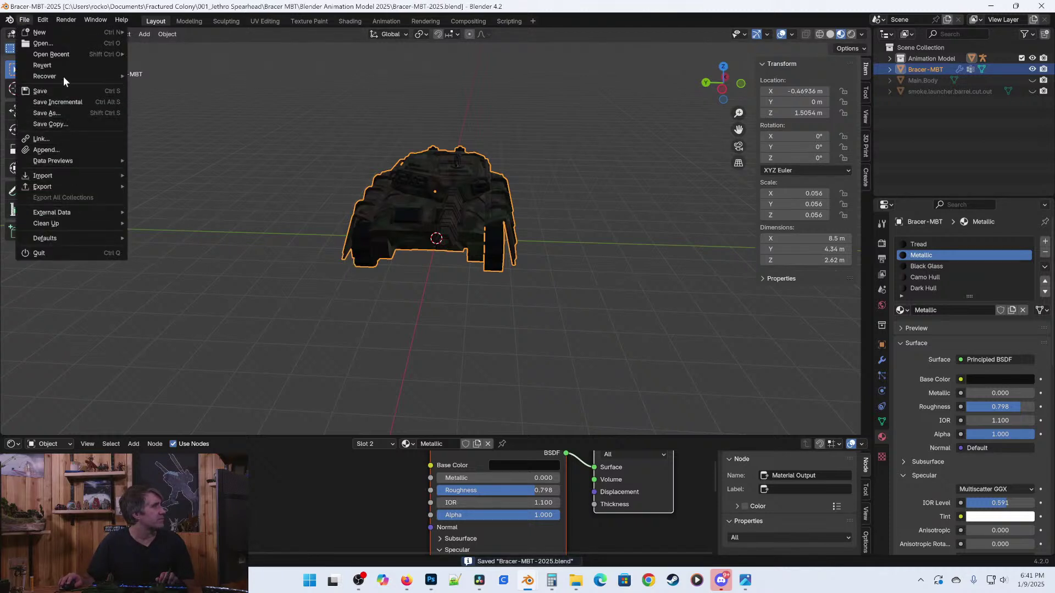
mouse_move(55, 54)
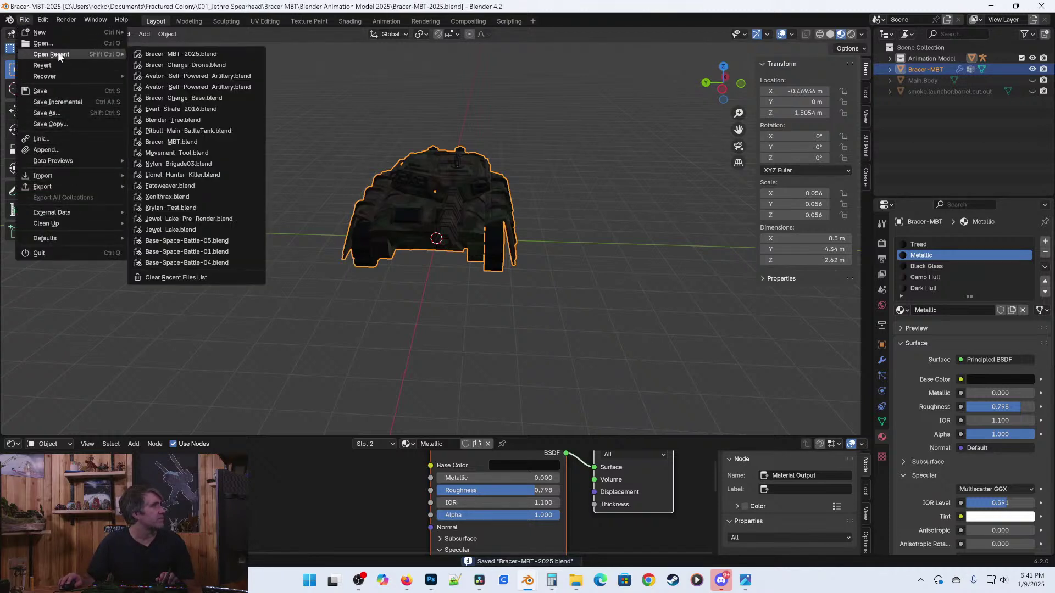
left_click(190, 77)
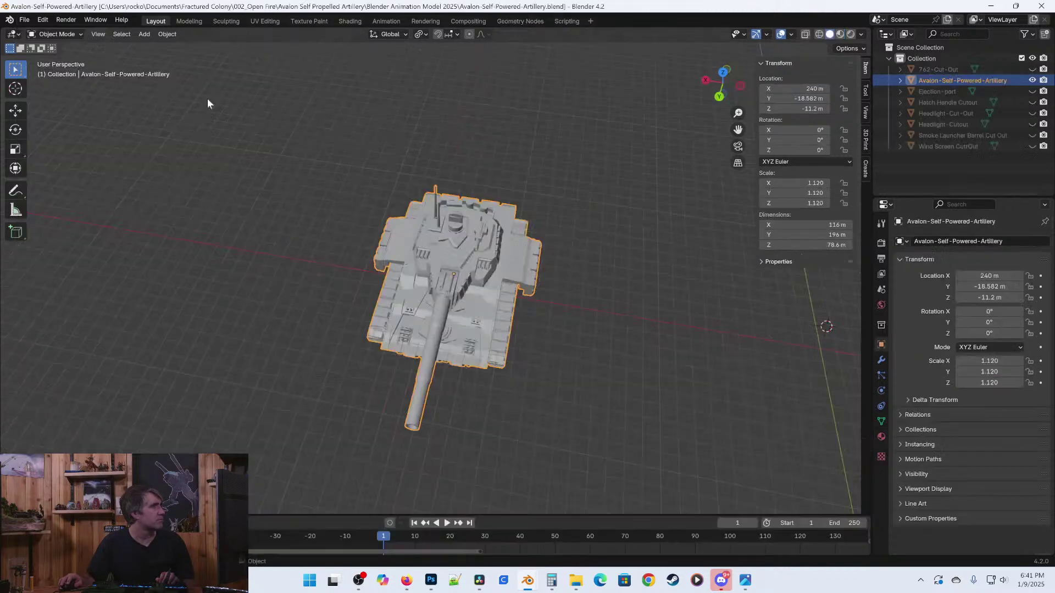
Apply the scale of the Avalon-Self-Powered-Artillery object.
middle_click_drag(593, 324, 661, 307)
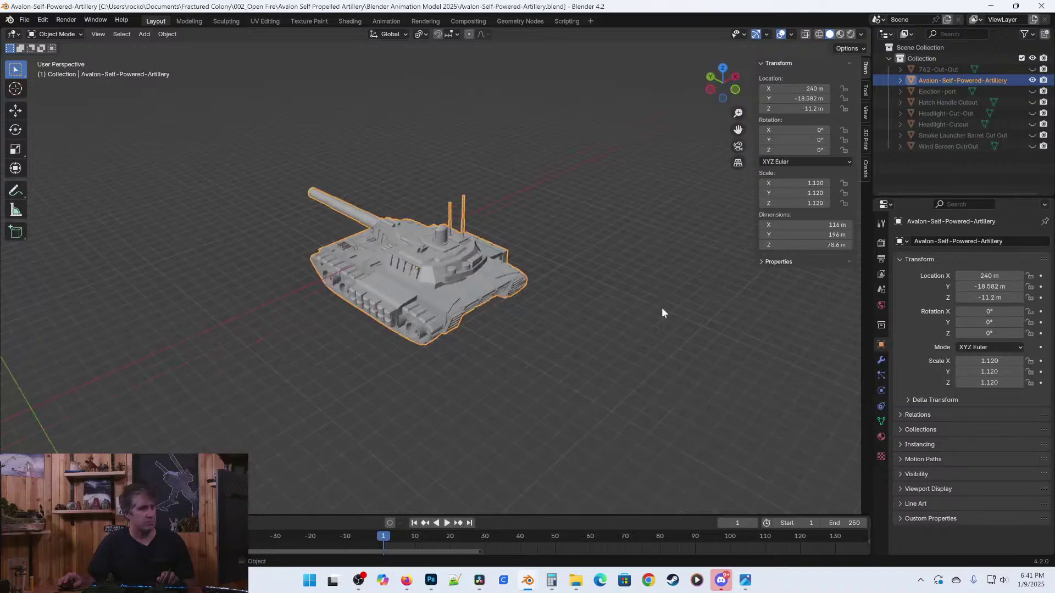
key("ctrl+a")
left_click(661, 309)
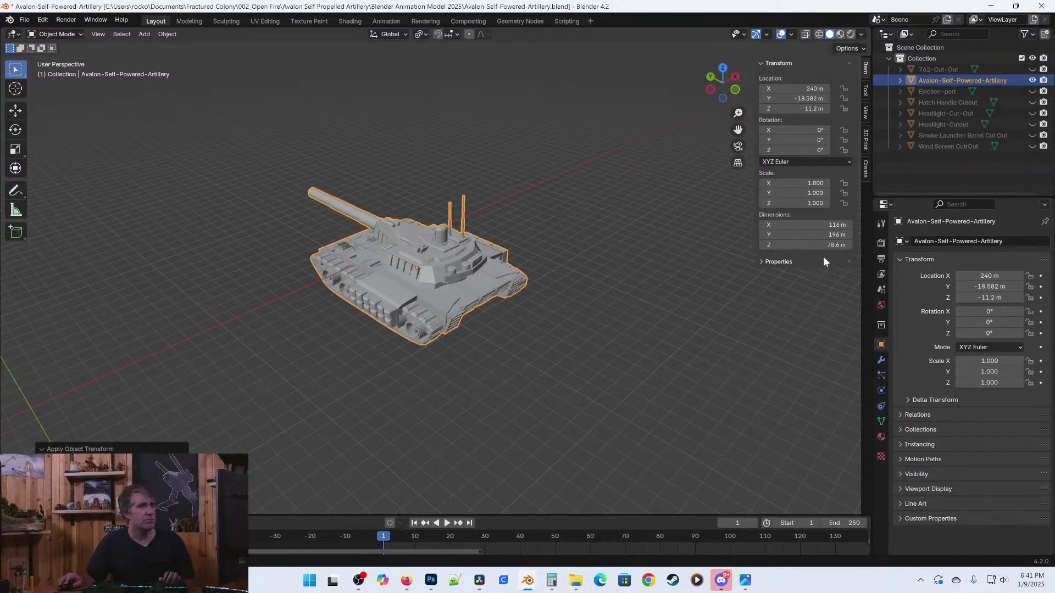
left_click(816, 234)
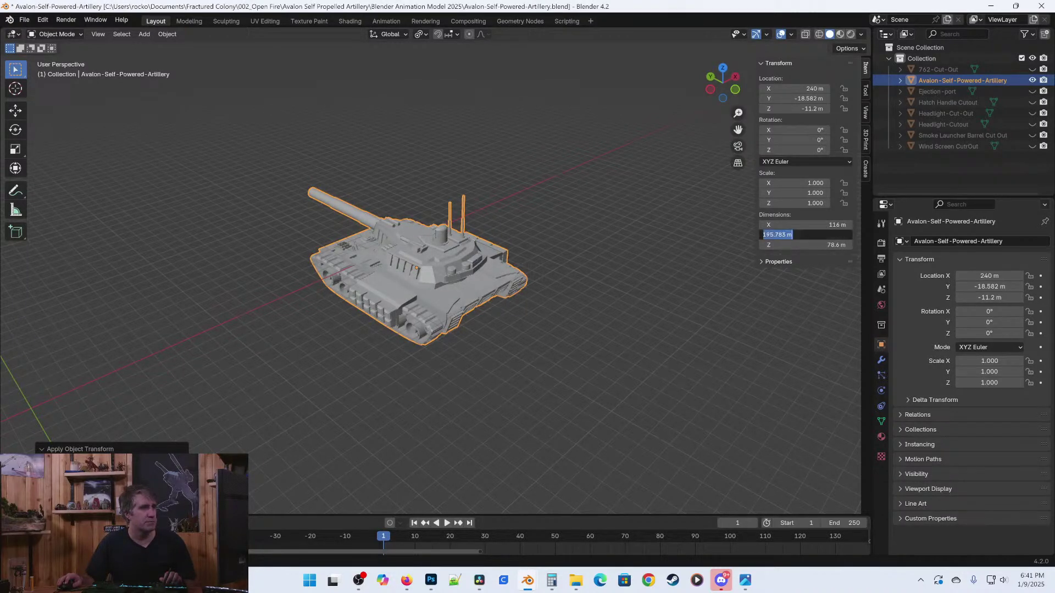
key("Escape")
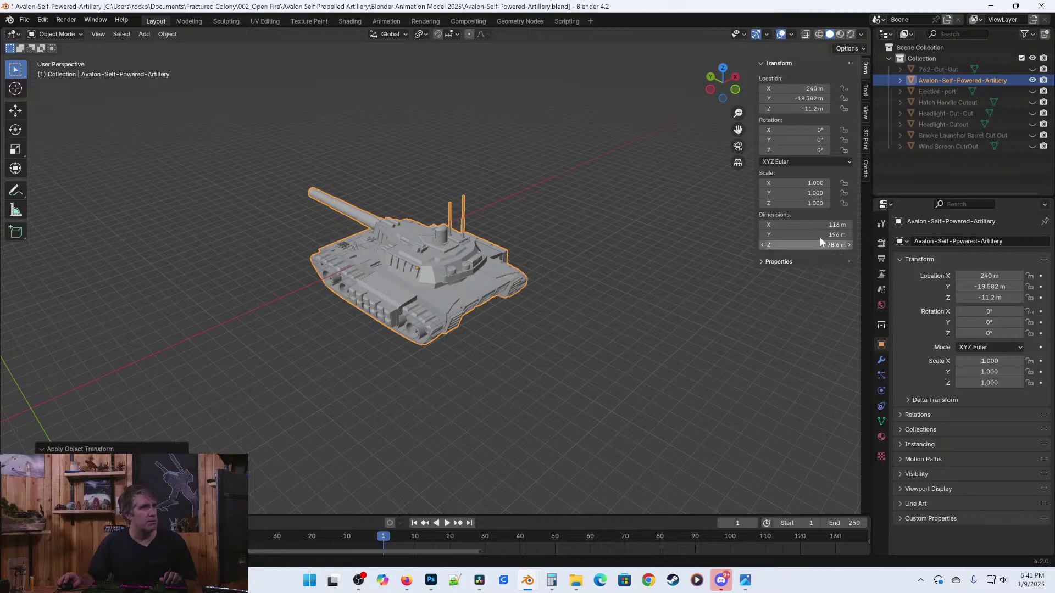
middle_click_drag(681, 258, 618, 314)
key("KP_7")
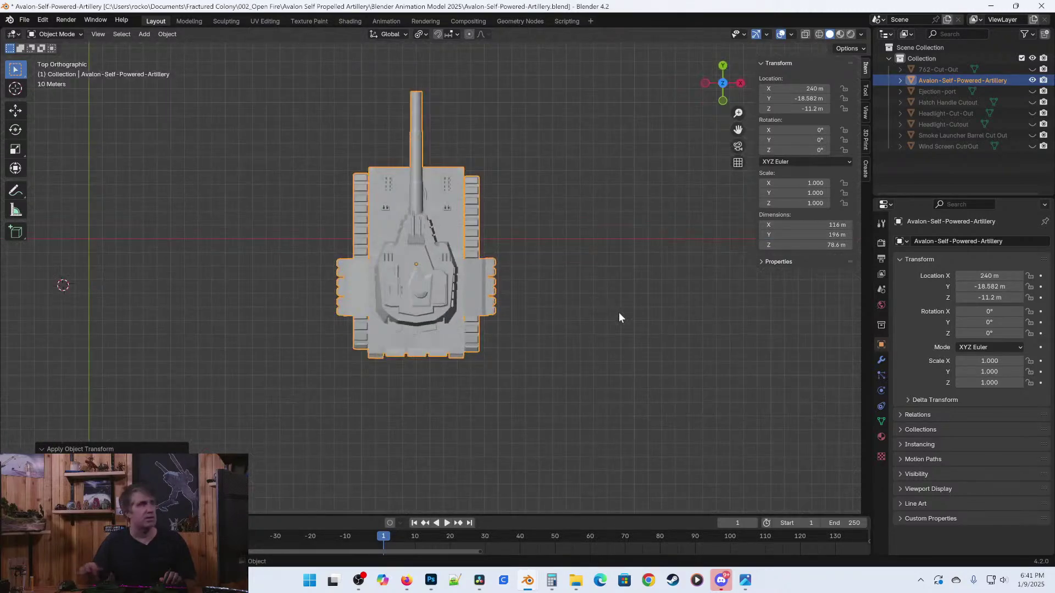
scroll(555, 301, "up", 1)
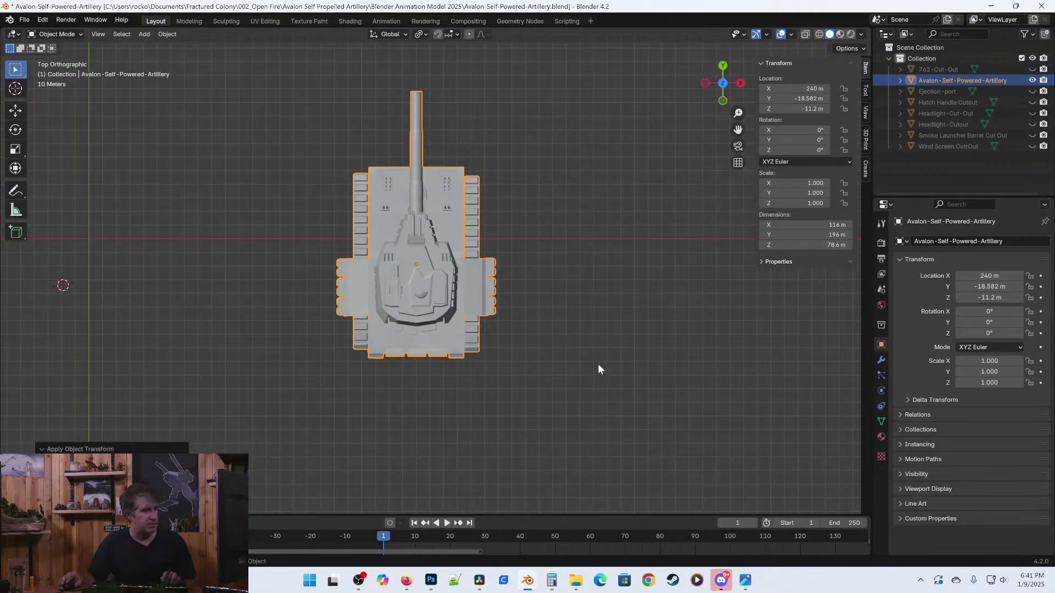
key("r")
left_click(324, 412)
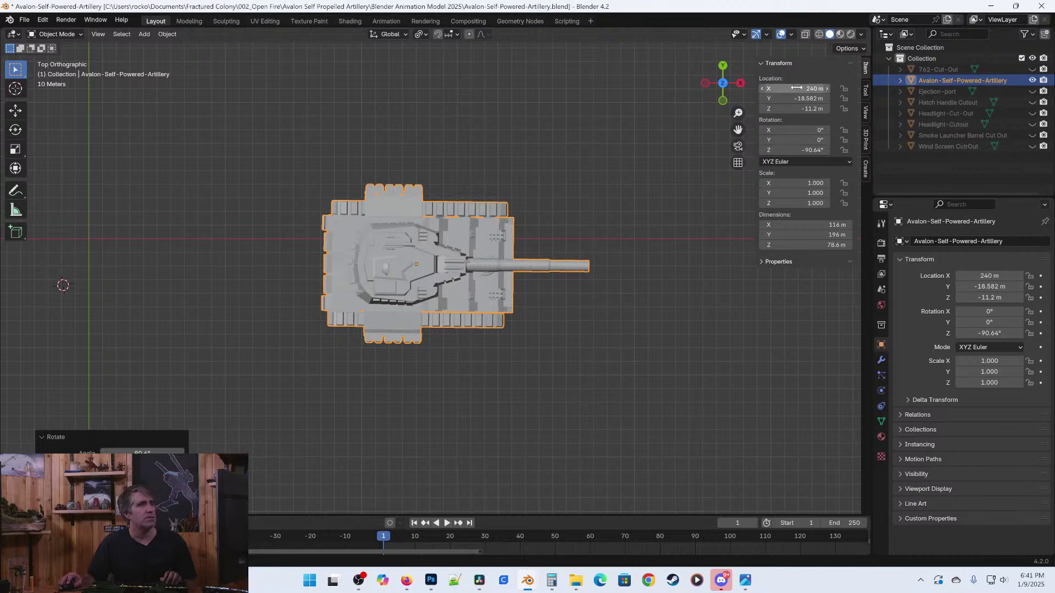
left_click(803, 150)
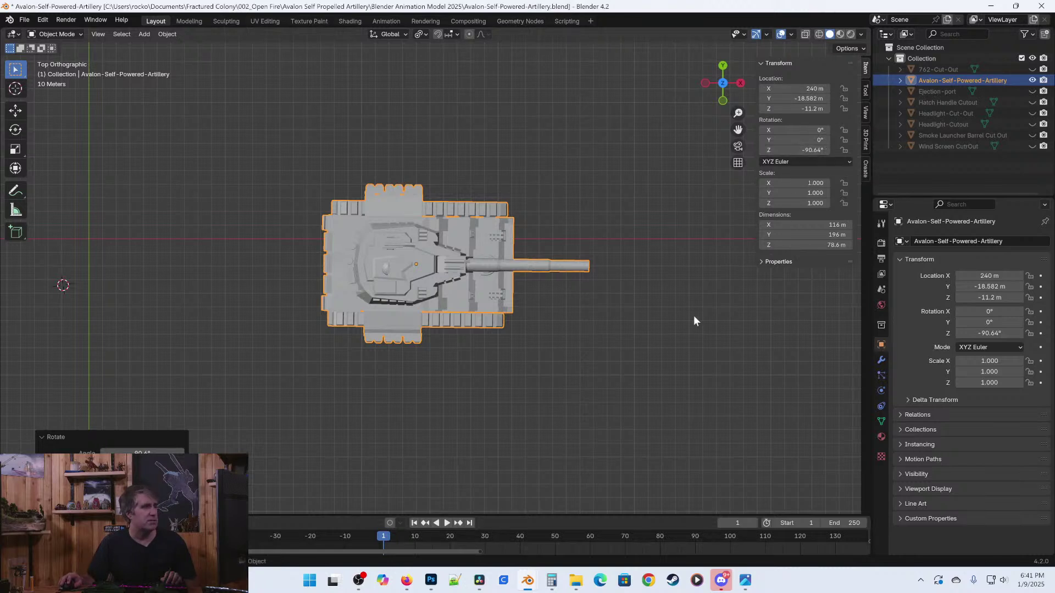
type("0")
key("Return")
Set the artillery object's Y dimension to 7.6 m.
left_click(799, 231)
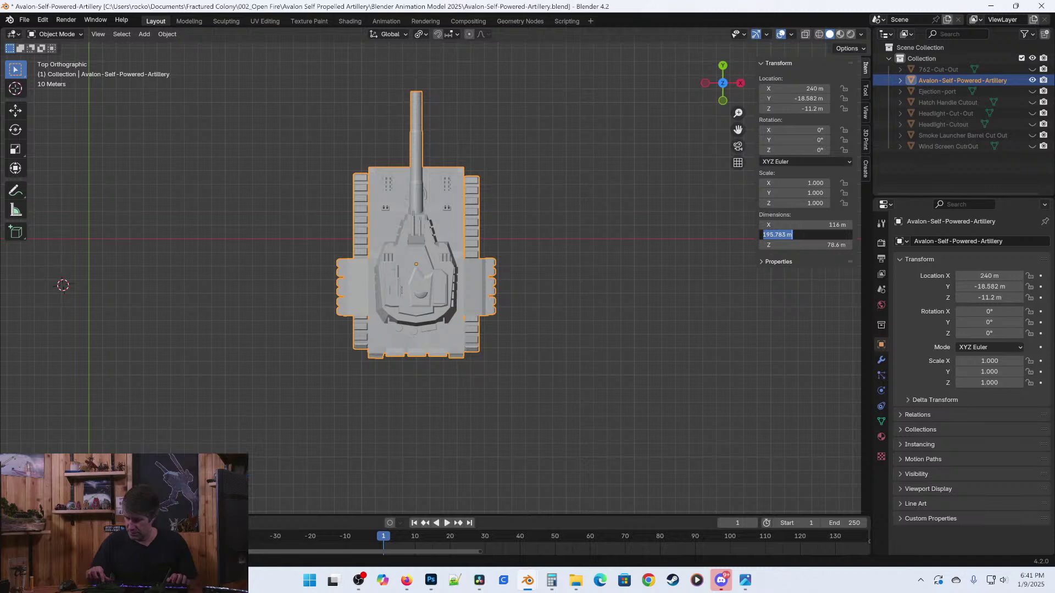
type("7.6")
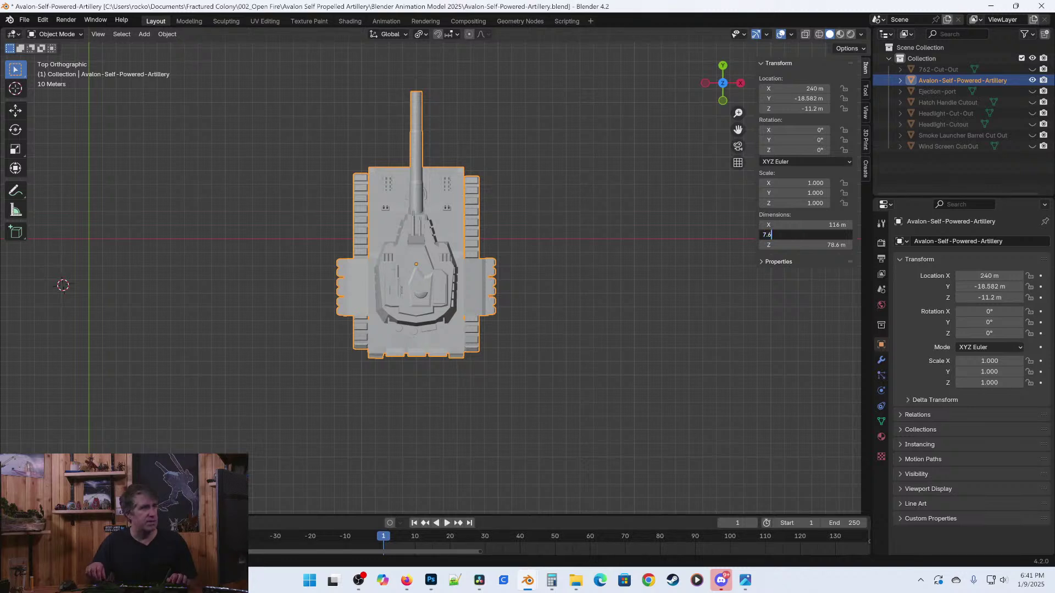
key("Return")
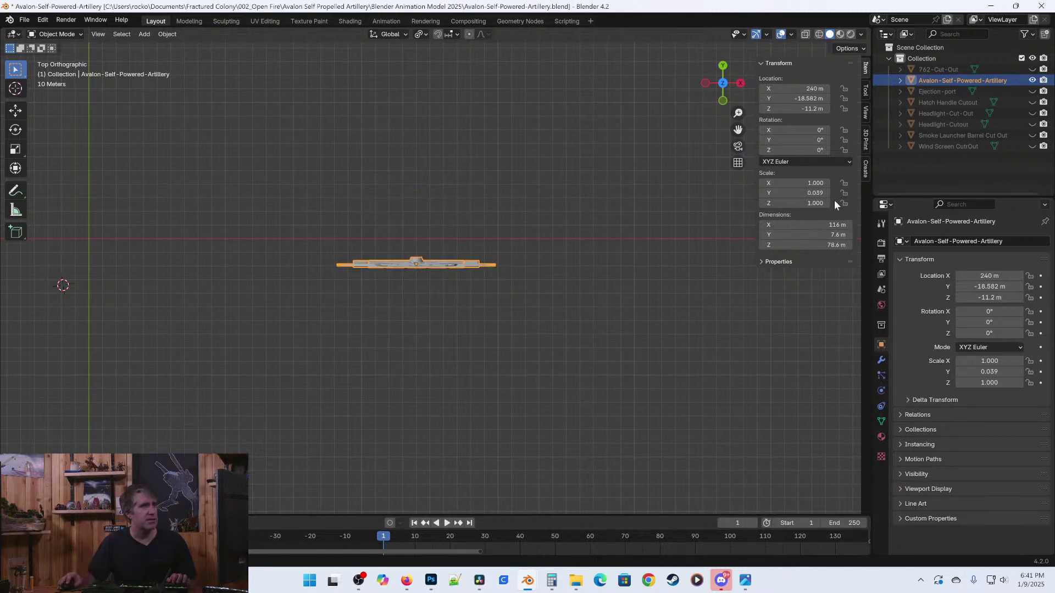
Copy the artillery's Y scale value of 0.038818 into its X and Z scale so it is resized uniformly.
left_click(797, 193)
key("ctrl+c")
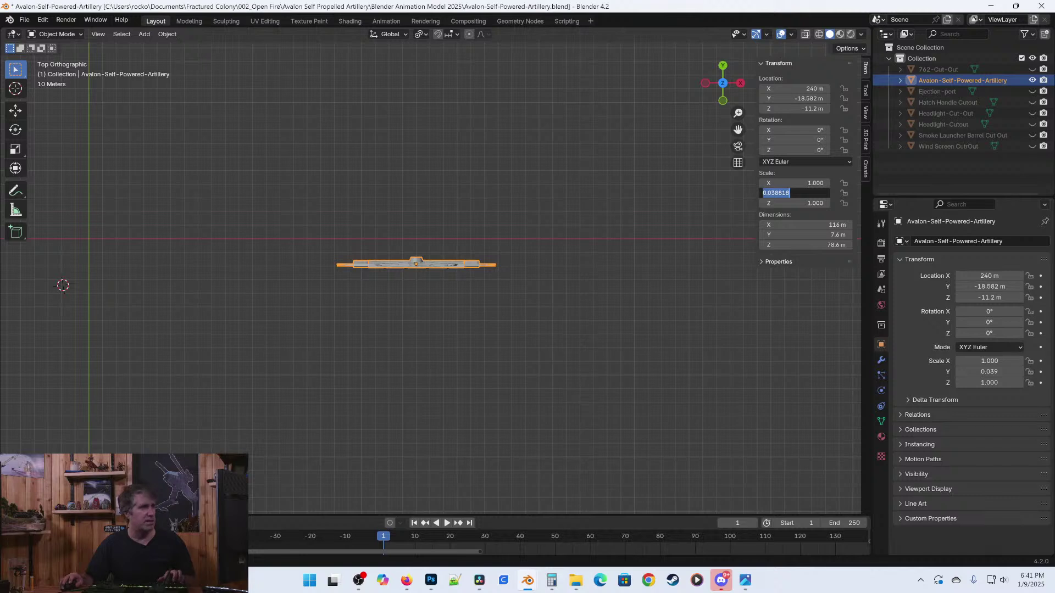
left_click(794, 183)
key("ctrl+v")
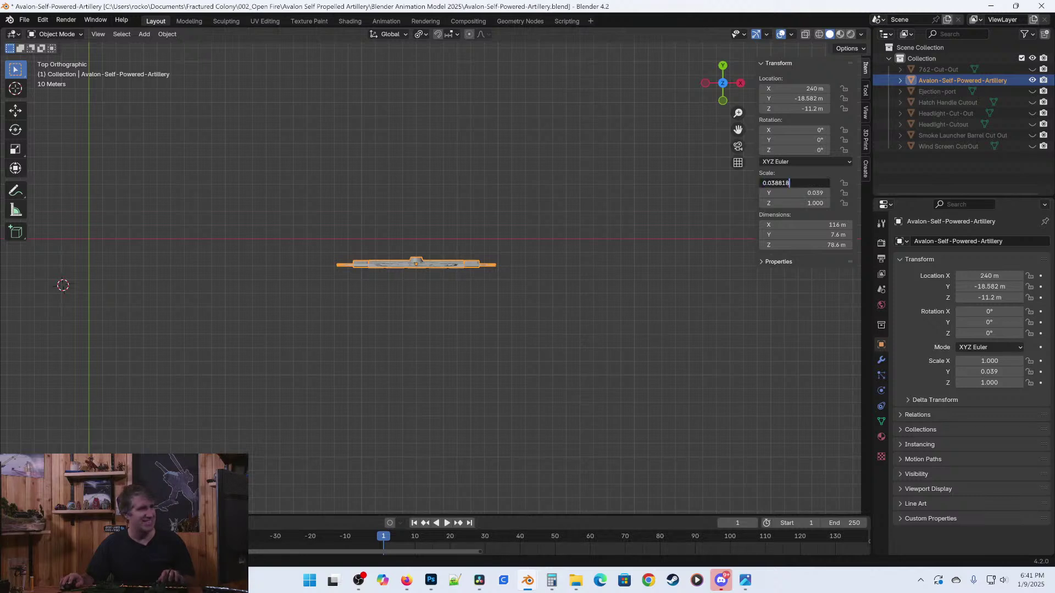
key("Tab")
key("Tab")
key("ctrl+v")
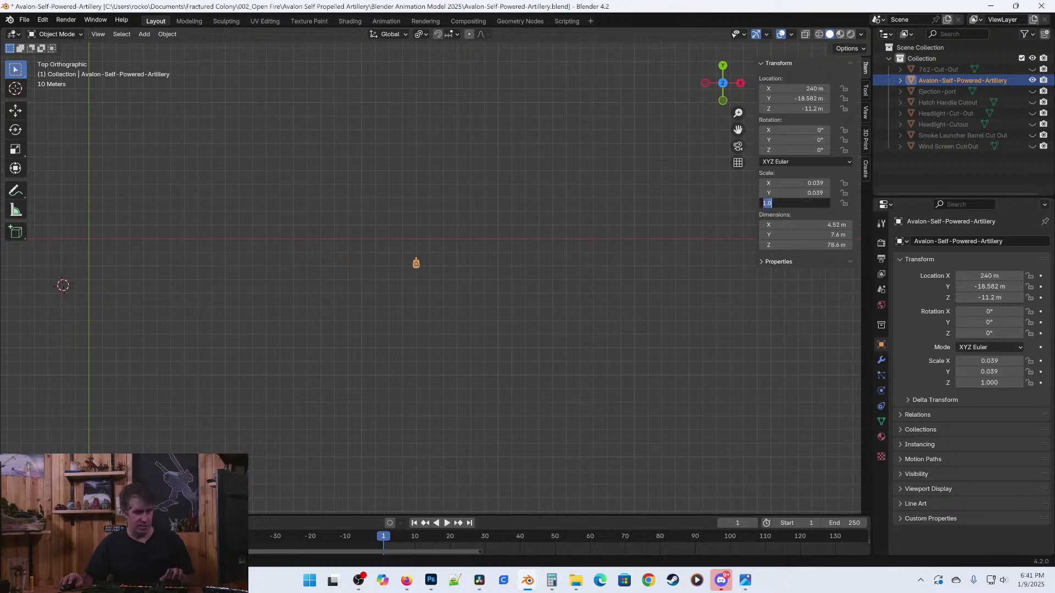
key("Return")
scroll(451, 249, "up", 5)
middle_click_drag(416, 272, 687, 338, "shift")
scroll(529, 341, "up", 5)
scroll(612, 351, "down", 3)
middle_click_drag(612, 351, 553, 325)
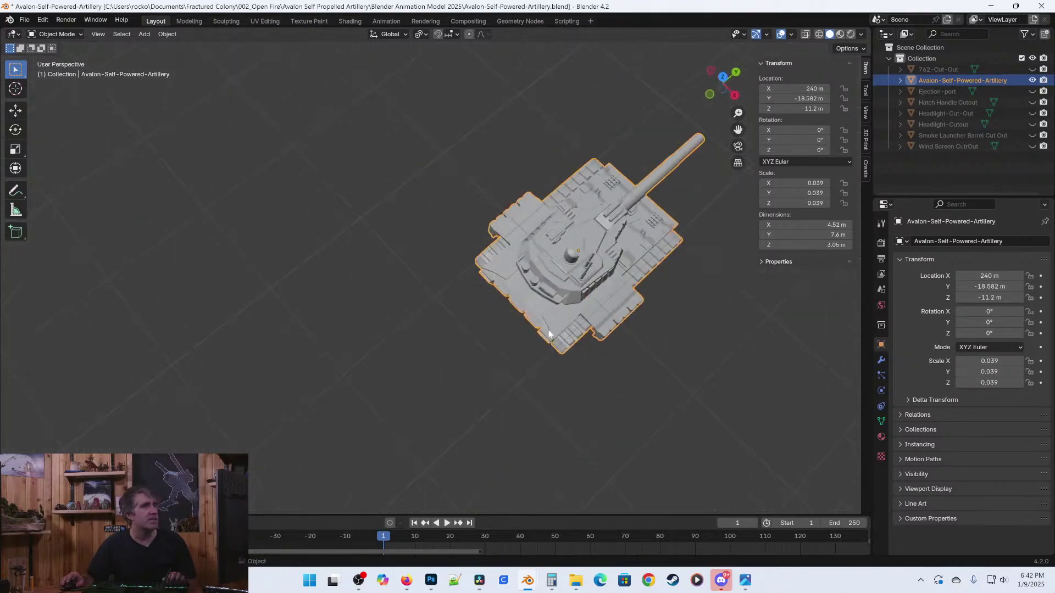
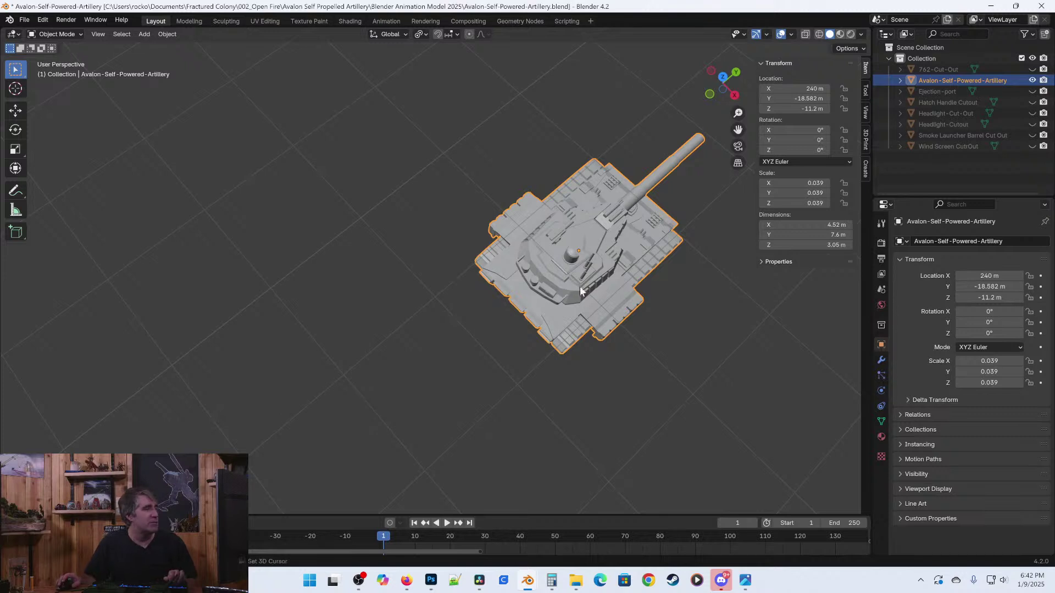
Save the file and apply the resized artillery's scale.
middle_click_drag(360, 399, 441, 246)
key("ctrl+s")
middle_click_drag(520, 308, 667, 253)
key("ctrl+a")
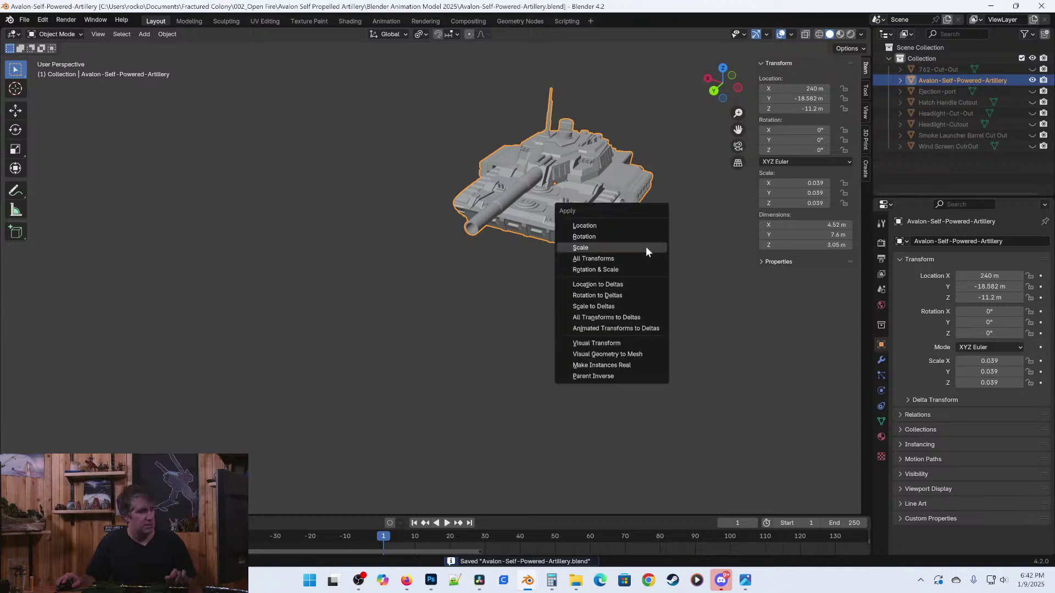
left_click(645, 246)
Move the artillery to the world origin by setting its X, Y and Z location to 0 m.
scroll(566, 281, "down", 2)
key("KP_7")
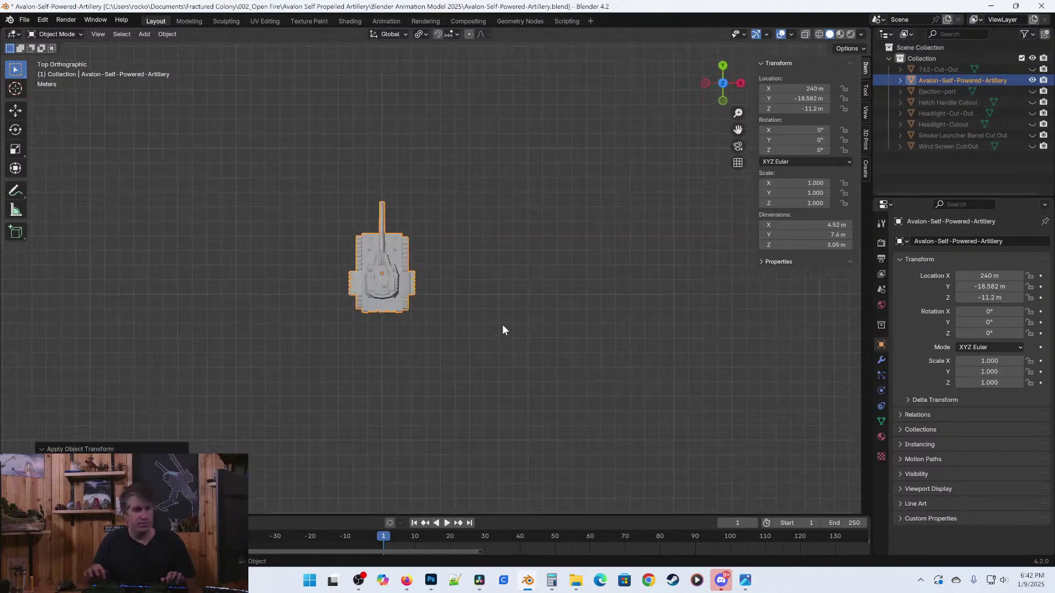
double_click(797, 89)
type("0")
key("Return")
double_click(813, 99)
type("0")
key("Return")
double_click(816, 108)
type("0")
key("Return")
Enter Edit Mode on the artillery in top view and select its entire mesh.
scroll(445, 316, "down", 5)
middle_click_drag(88, 287, 577, 326, "shift")
scroll(407, 339, "up", 5)
middle_click_drag(522, 295, 371, 274, "shift")
scroll(385, 274, "up", 4)
middle_click_drag(545, 265, 370, 278, "shift")
scroll(357, 332, "up", 3)
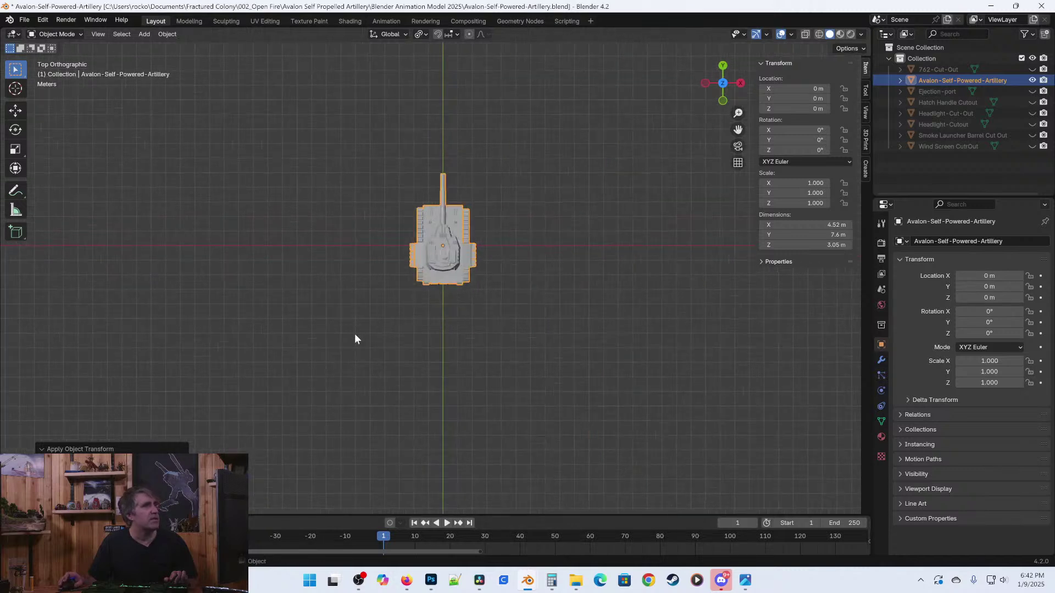
middle_click_drag(357, 331, 407, 337, "shift")
scroll(541, 261, "up", 3)
key("Tab")
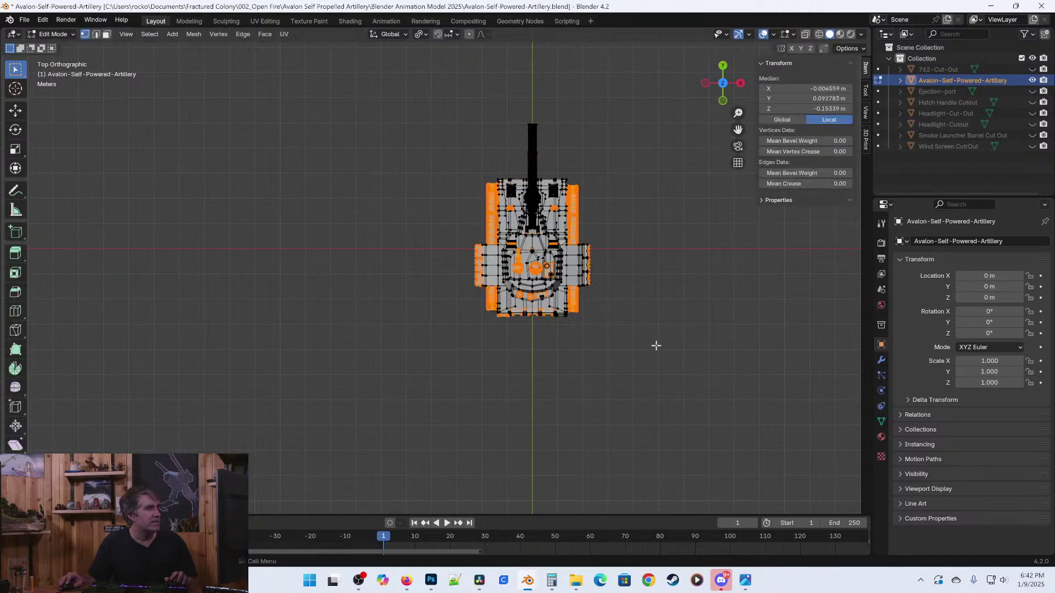
key("r")
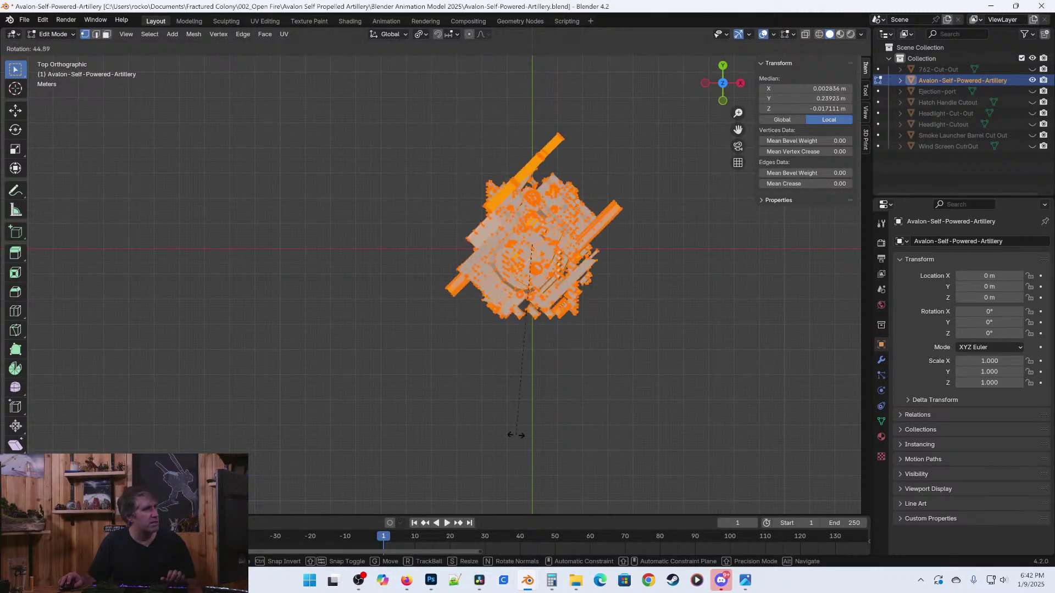
left_click(516, 433)
key("ctrl+z")
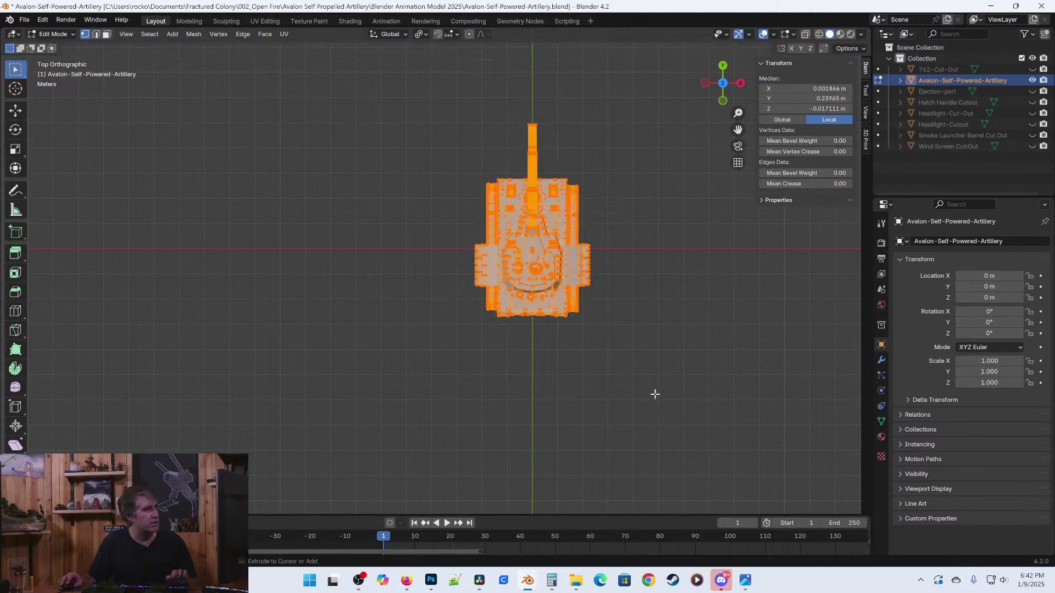
Set the transform pivot point to Median Point and rotate the whole mesh about 90° clockwise so the barrel points along positive X.
left_click(422, 34)
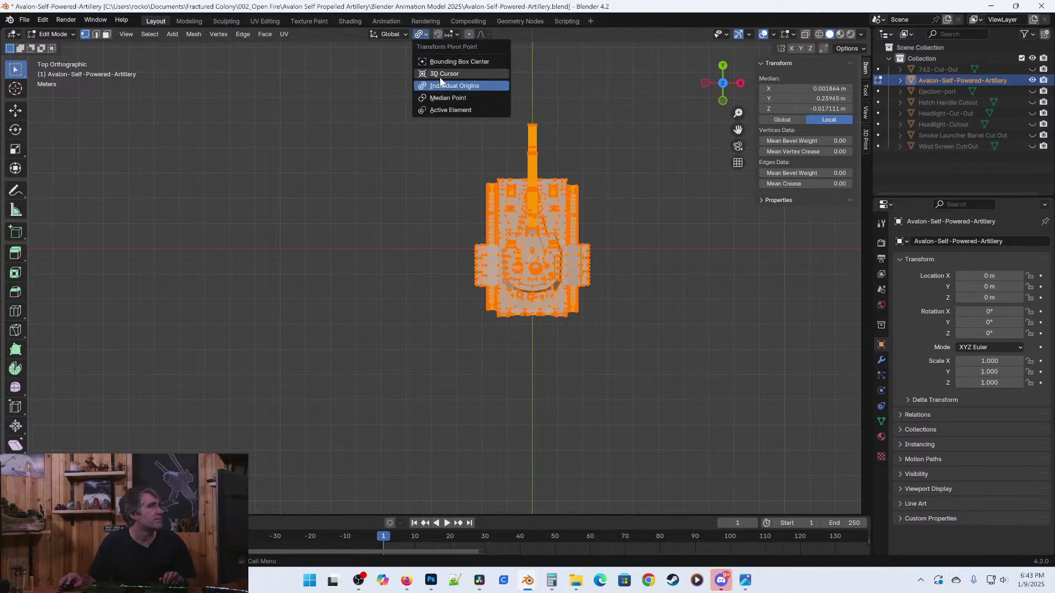
left_click(447, 99)
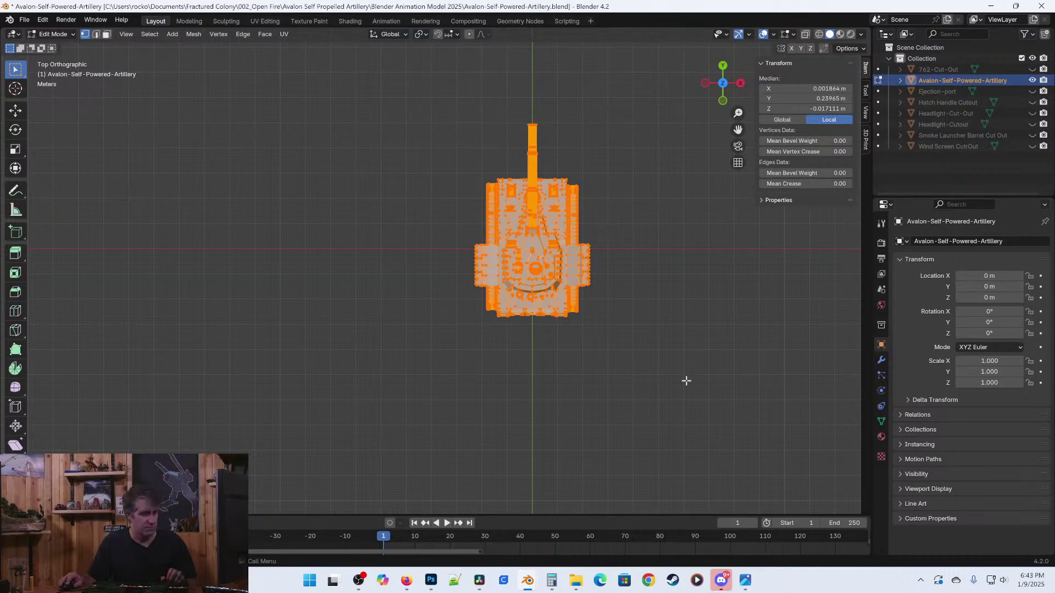
key("r")
left_click(406, 365)
Show the model in wireframe and move the whole mesh about 1.1 m along Y to bring one track near the X axis.
scroll(549, 306, "up", 5)
scroll(558, 311, "up", 3)
middle_click_drag(611, 390, 618, 253, "shift")
middle_click_drag(439, 379, 502, 414, "shift")
key("g")
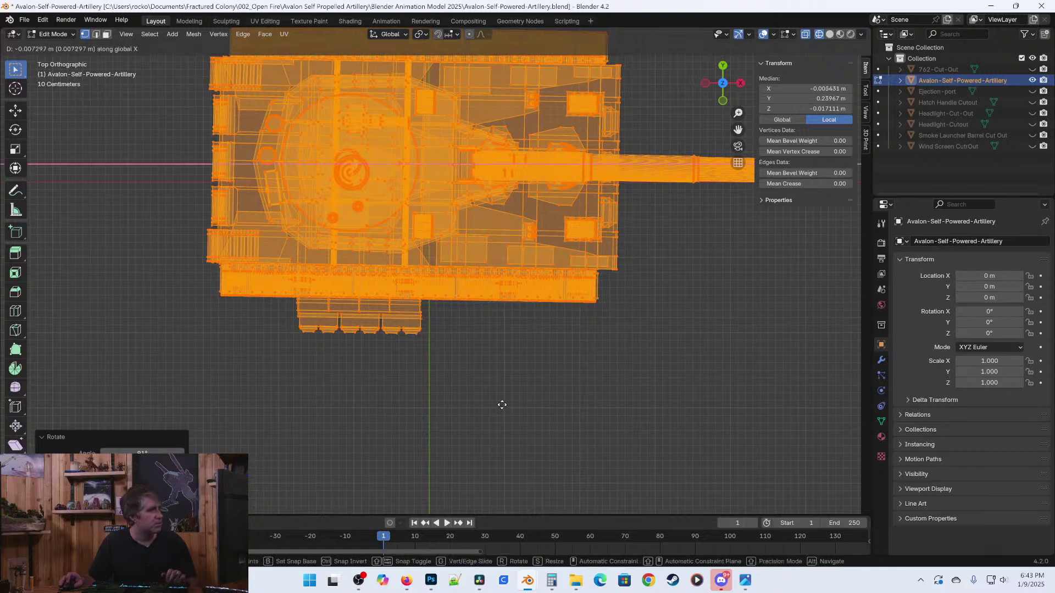
right_click(494, 359)
key("g")
key("y")
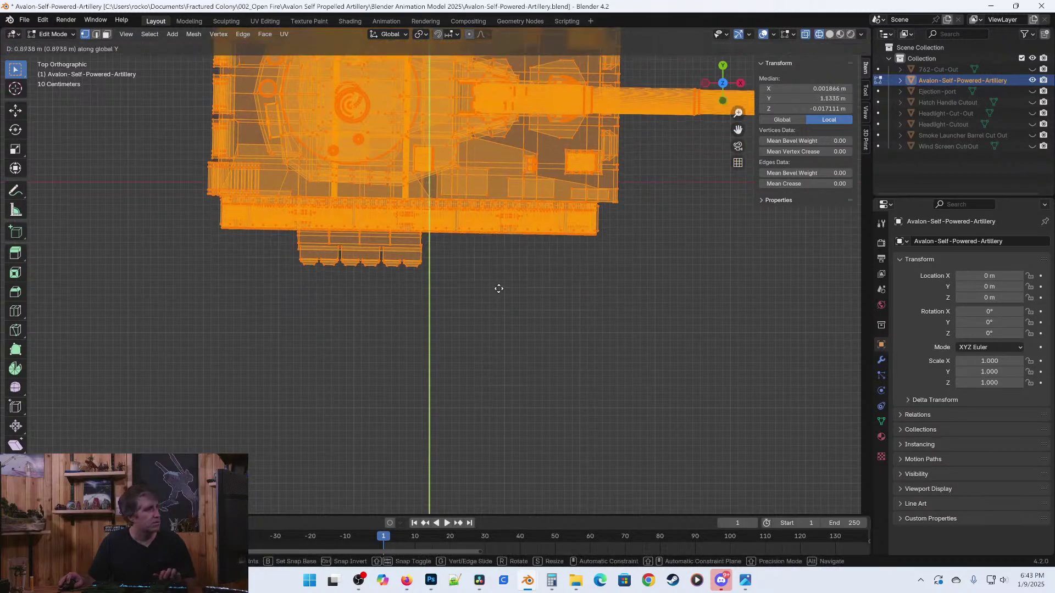
left_click(517, 287)
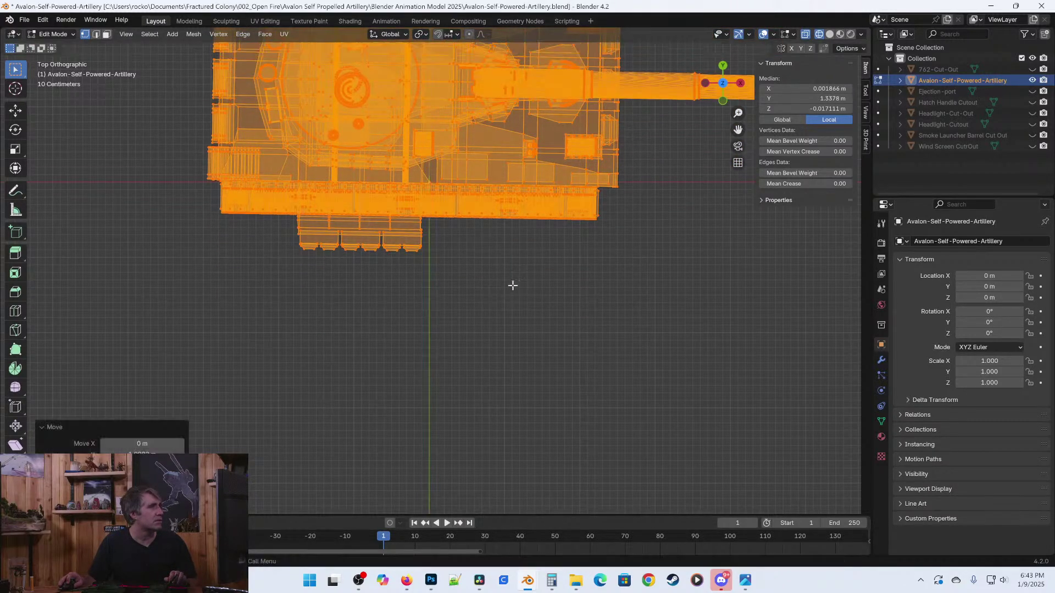
Rotate the whole mesh by about 1.2° so the track runs parallel to the X axis.
scroll(435, 275, "up", 2)
middle_click_drag(436, 275, 519, 411, "shift")
key("r")
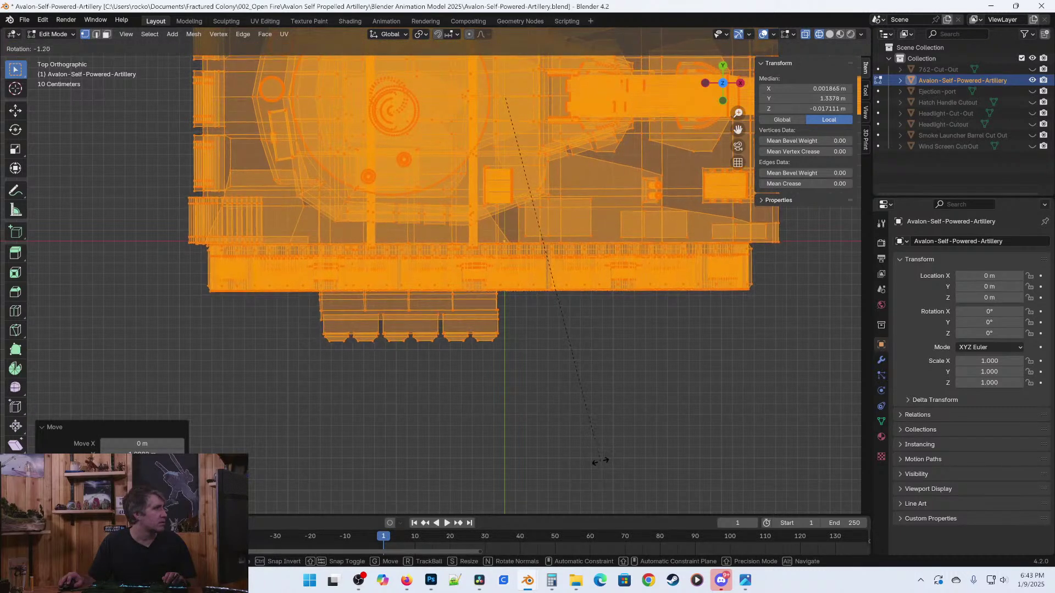
left_click(600, 460)
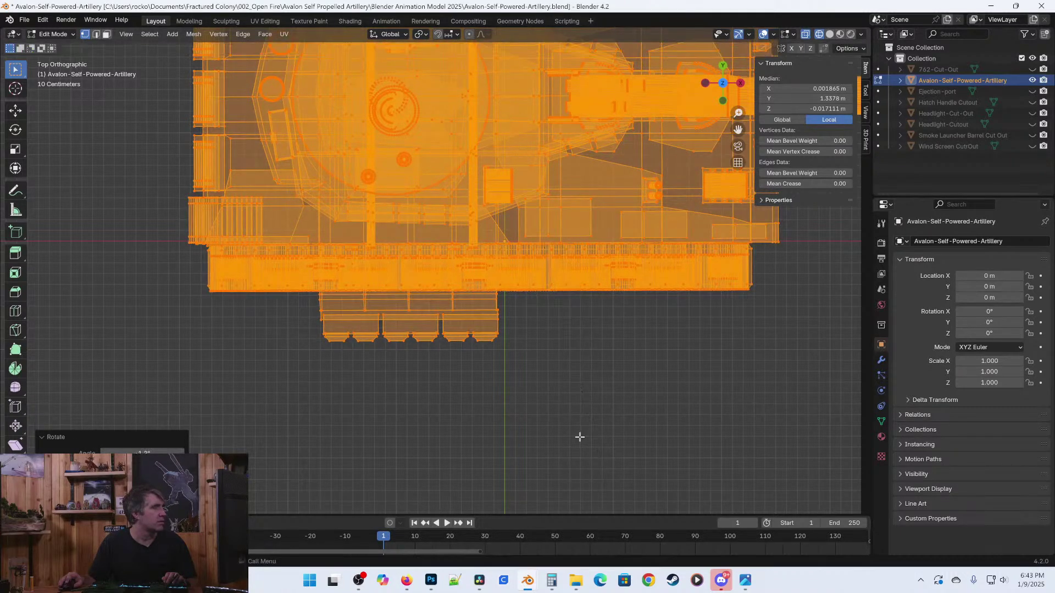
Return the artillery to Object Mode and save the file.
scroll(593, 348, "down", 6)
key("Tab")
key("ctrl+s")
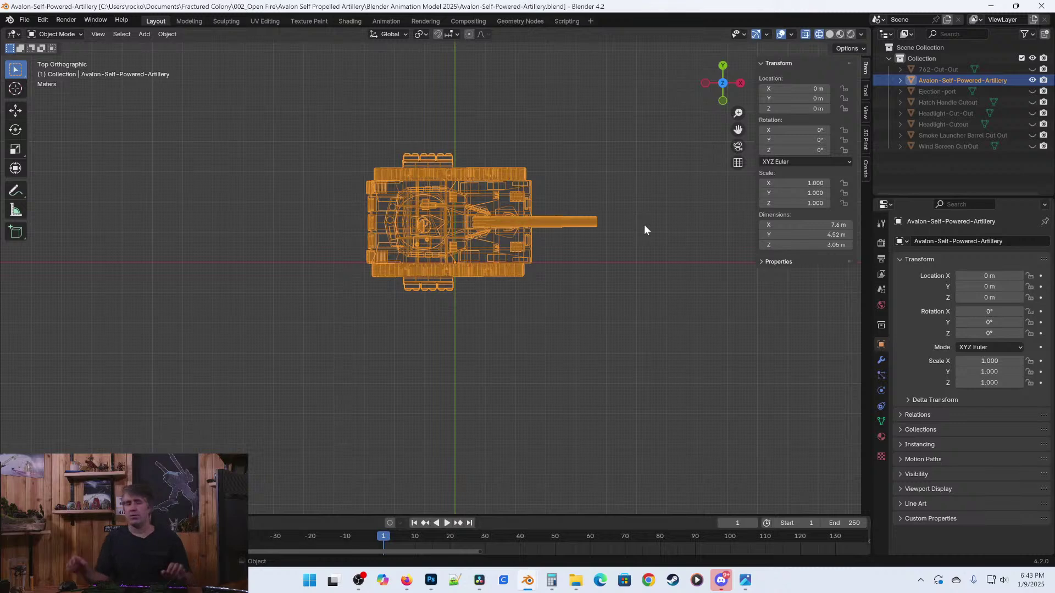
scroll(508, 255, "up", 3)
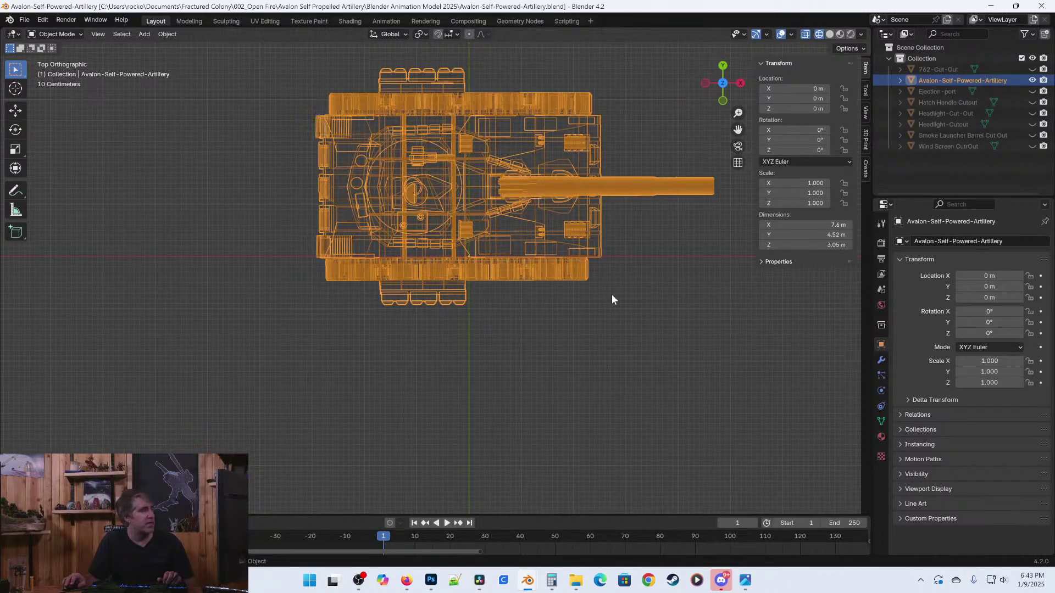
Save the file and set the artillery's origin to the centre of its own mesh.
scroll(522, 272, "down", 3)
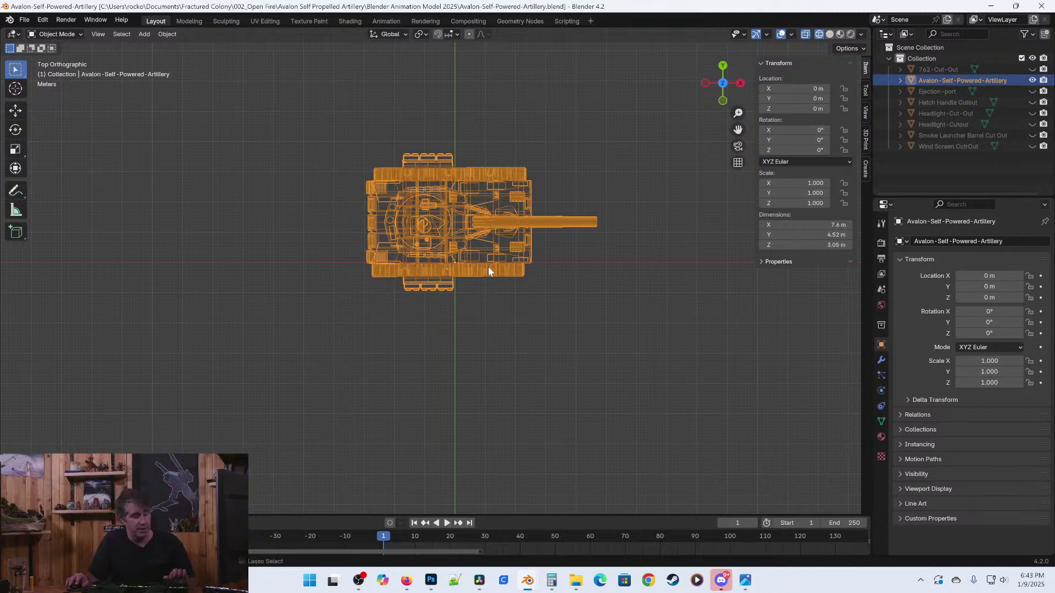
key("ctrl+s")
left_click(168, 34)
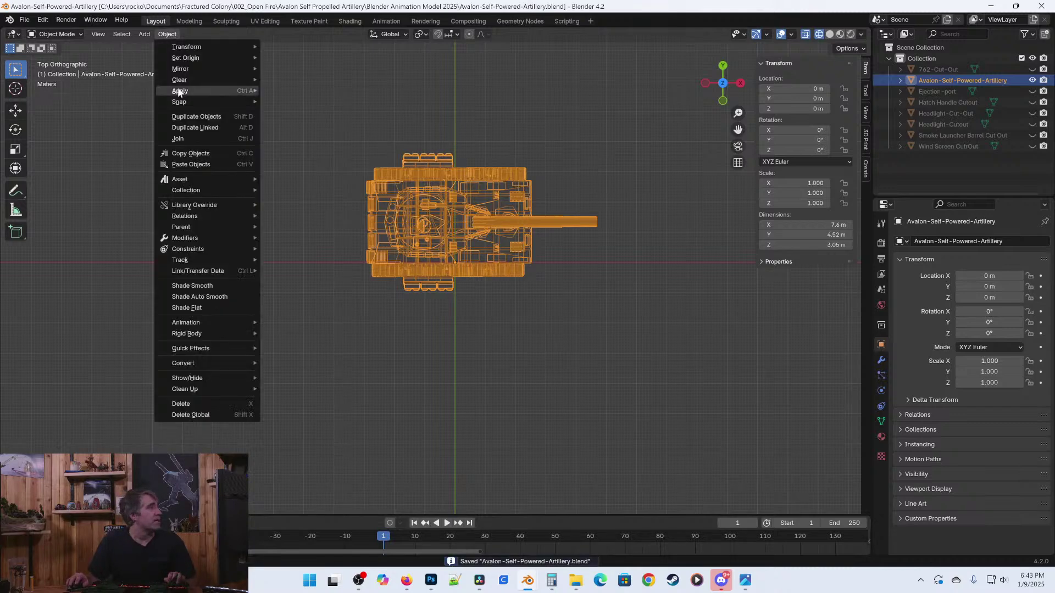
mouse_move(200, 58)
left_click(336, 106)
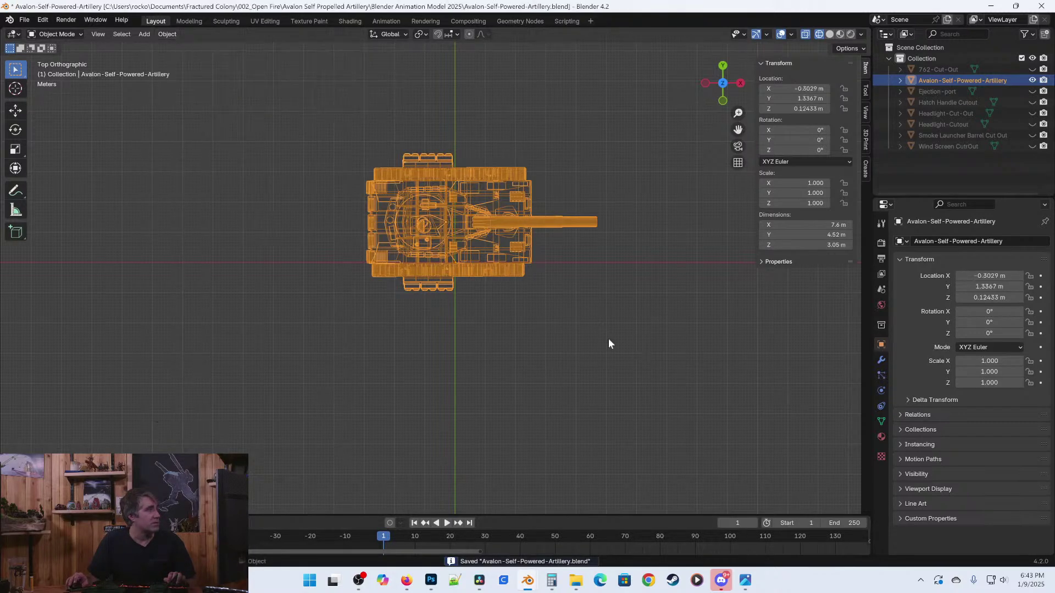
Move the artillery onto the world origin, set its X, Y and Z location to 0 m and save the file.
key("g")
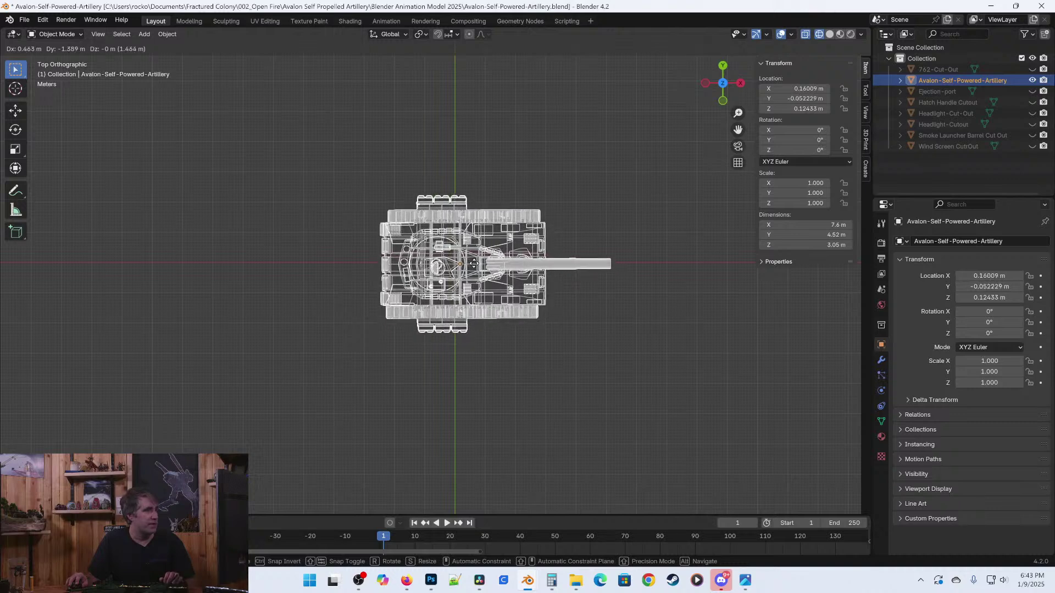
left_click(470, 262)
left_click(797, 88)
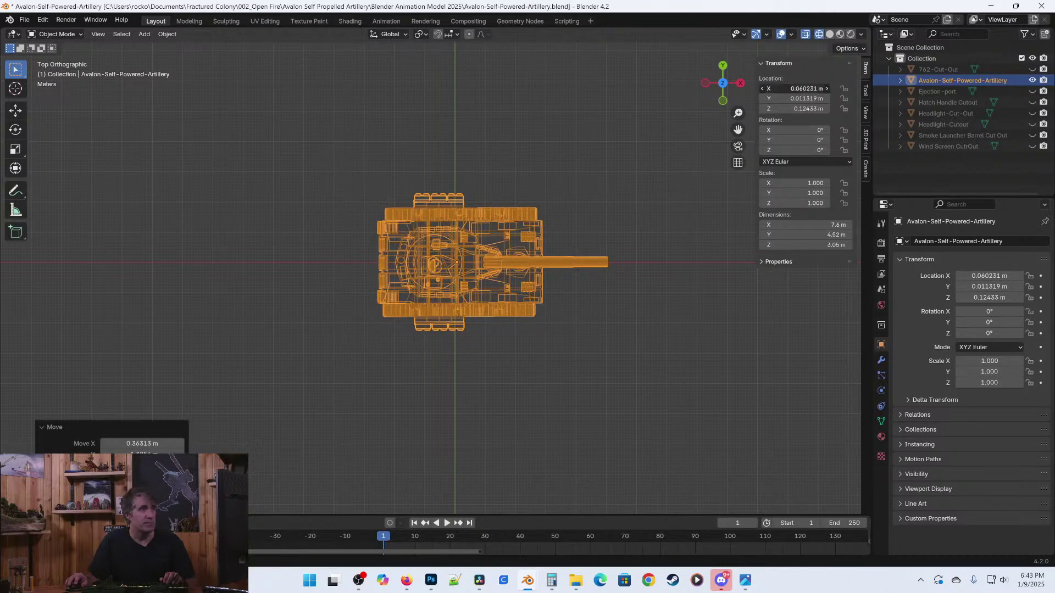
type("0")
key("Tab")
type("00")
key("Tab")
type("0")
key("Return")
key("ctrl+s")
Inspect the centred artillery from several angles and add an armature to the scene in top view.
middle_click_drag(547, 364, 413, 308)
scroll(488, 284, "down", 3)
key("KP_Decimal")
middle_click_drag(522, 324, 525, 266)
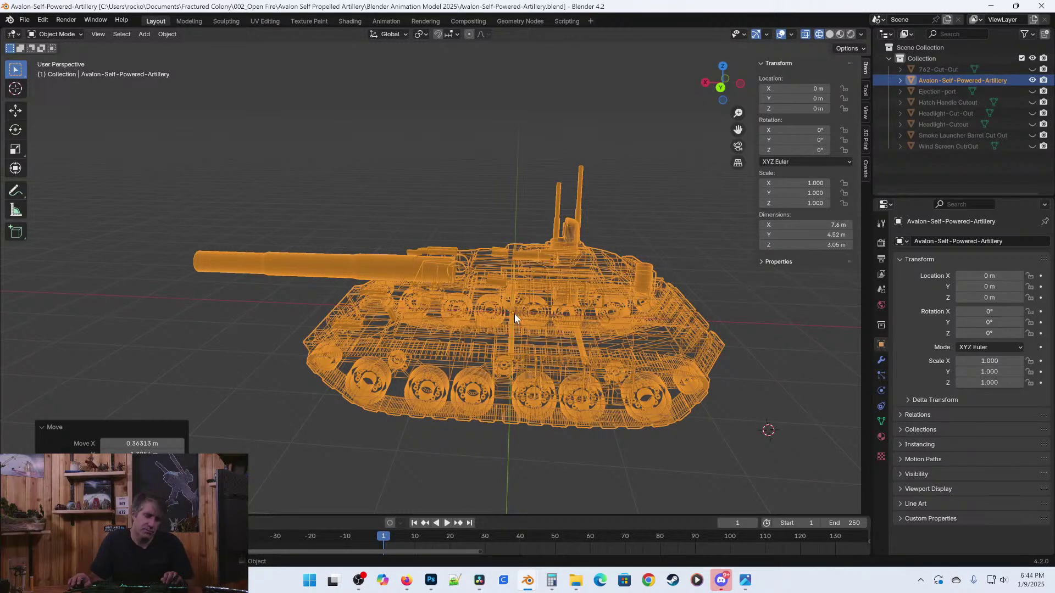
middle_click_drag(463, 246, 523, 315)
key("KP_7")
key("shift+a")
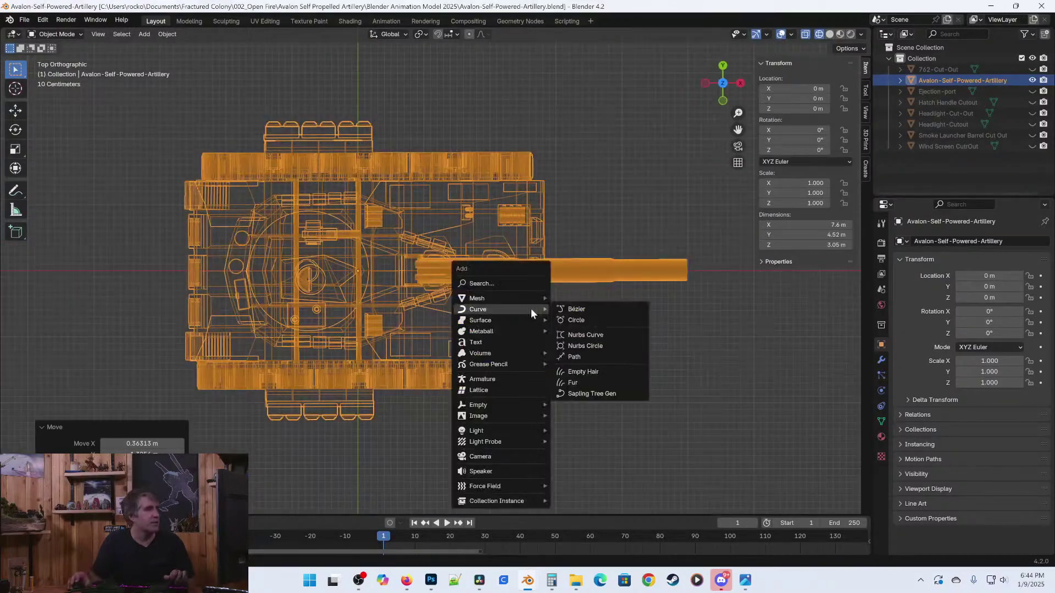
mouse_move(521, 365)
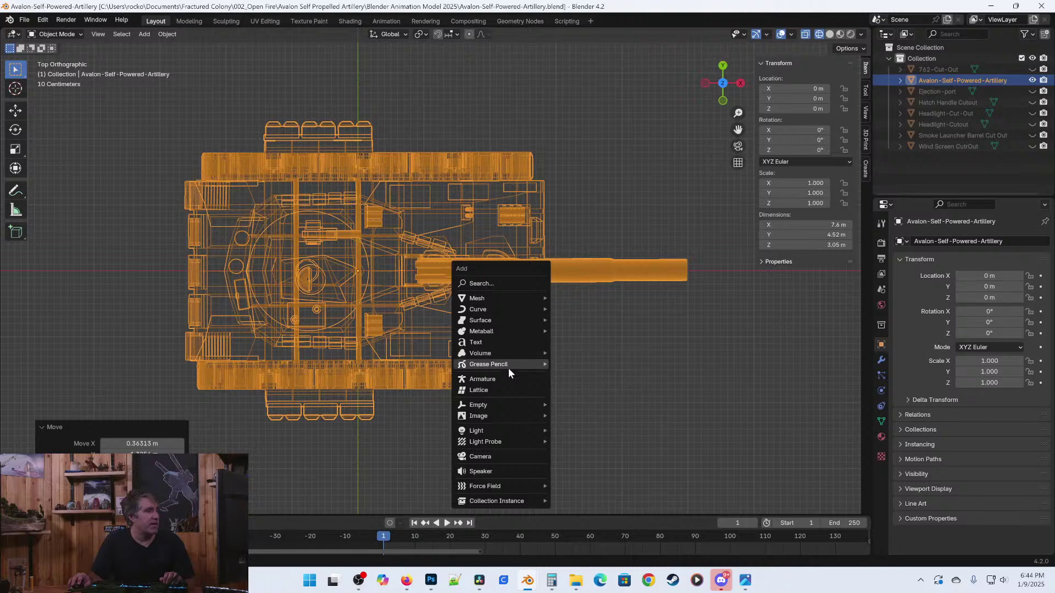
left_click(501, 378)
Move the new armature in top view to a spot just ahead of the gun barrel's muzzle.
scroll(500, 377, "down", 10)
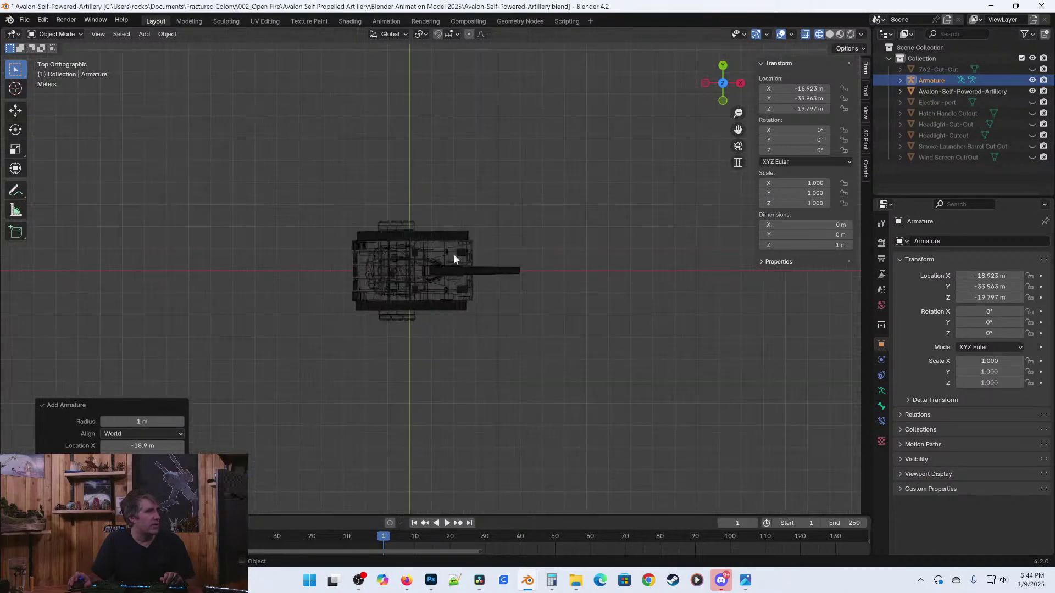
scroll(463, 305, "down", 4)
key("g")
left_click(463, 301)
scroll(466, 283, "up", 5)
left_click(468, 278)
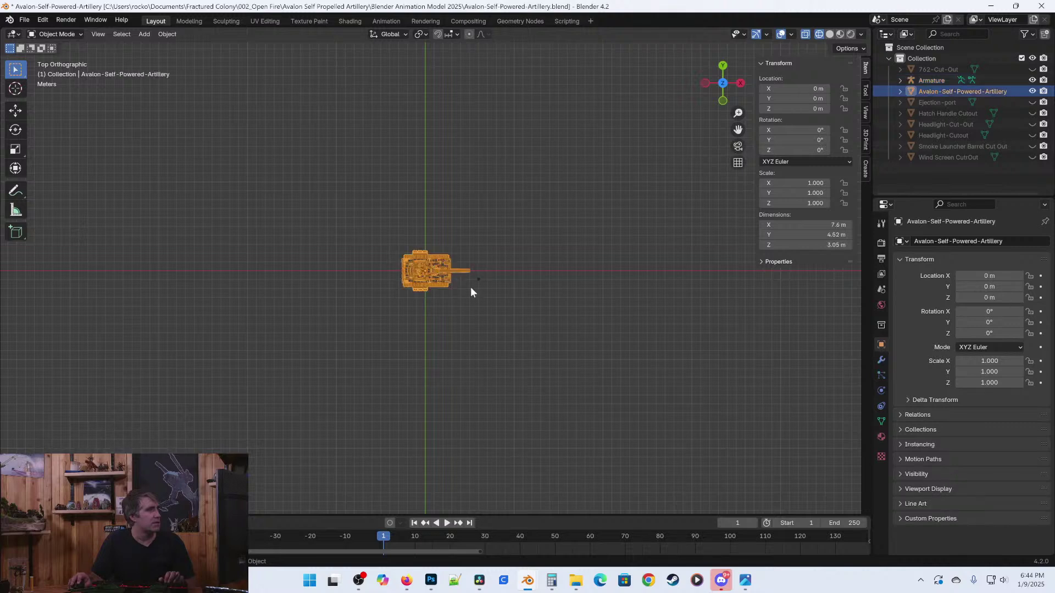
left_click(477, 279)
right_click(469, 220)
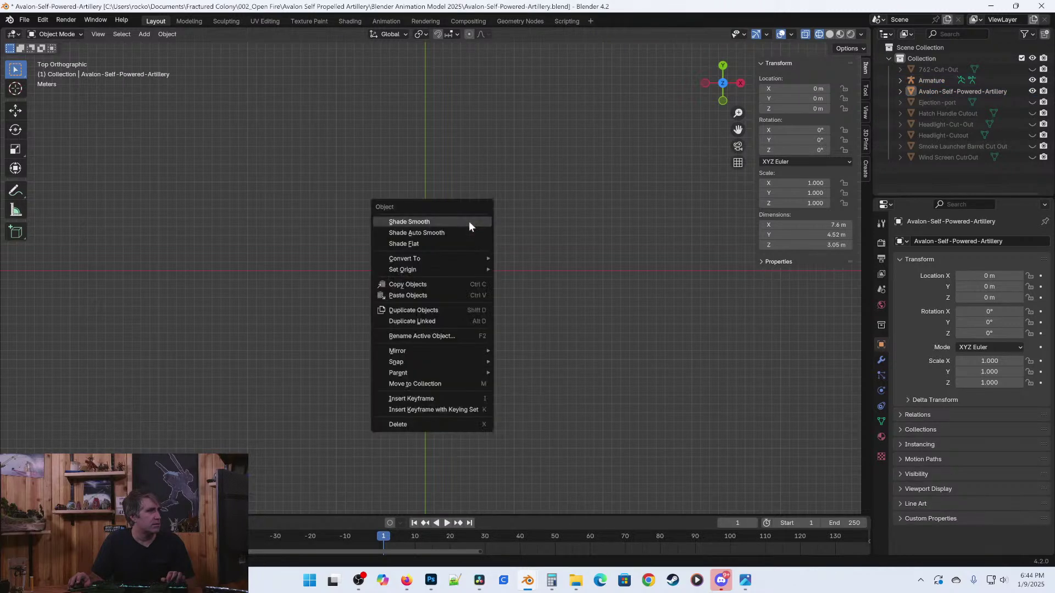
scroll(473, 268, "down", 3)
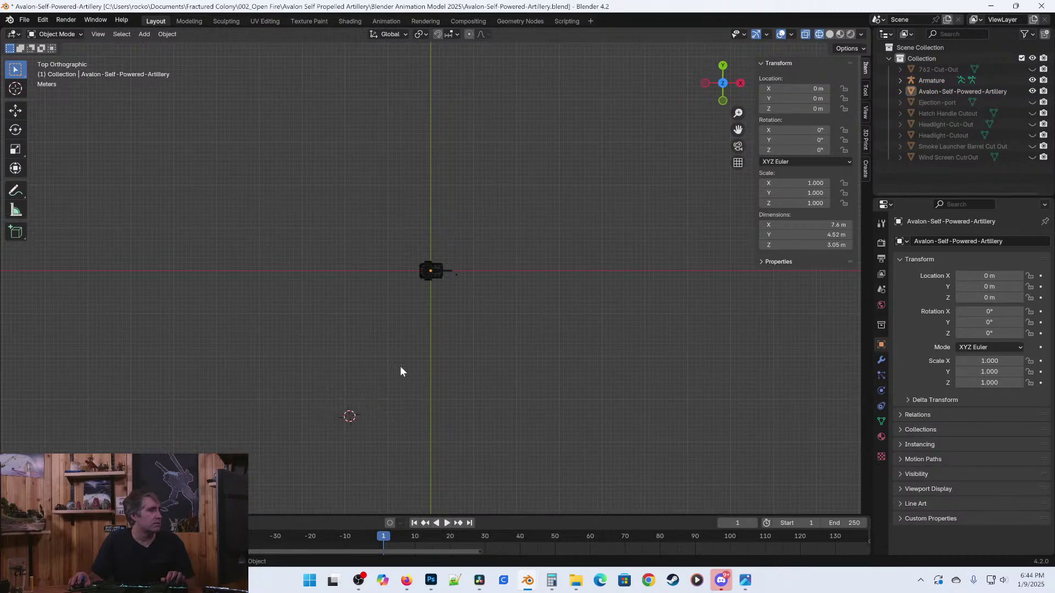
scroll(443, 241, "up", 5)
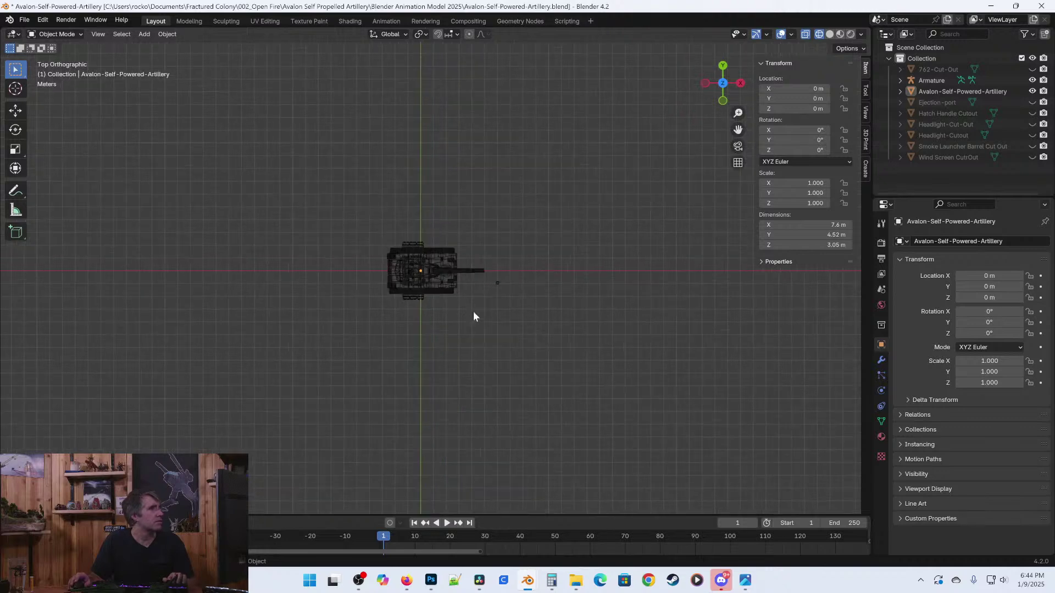
Move the armature onto the turret's centre in top view, at about X -0.78 m and Y 0 m.
left_click(498, 282)
scroll(504, 311, "up", 10)
key("g")
left_click(271, 358)
scroll(322, 297, "up", 6)
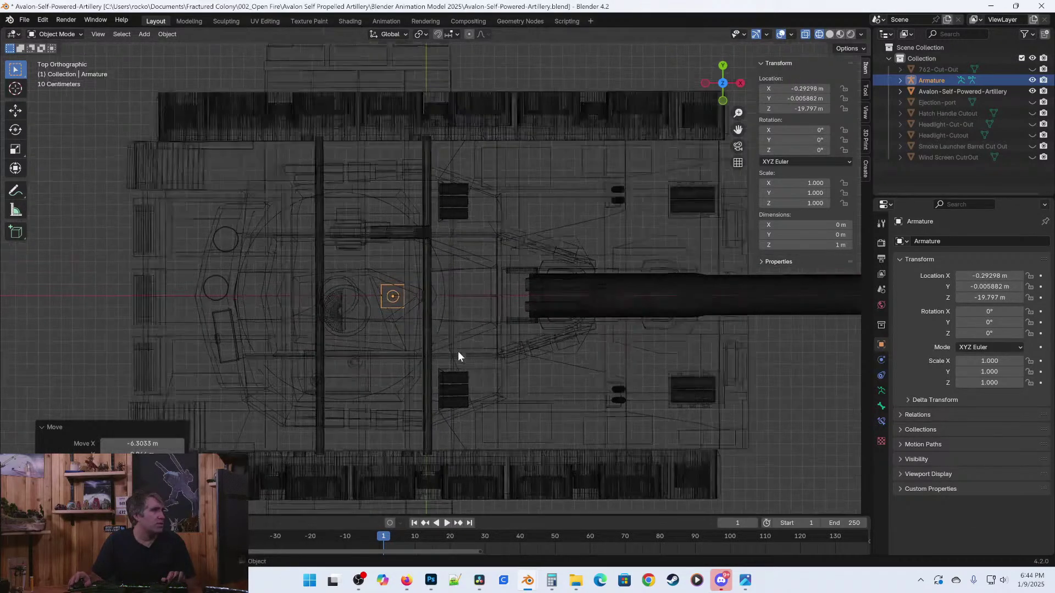
middle_click_drag(451, 348, 480, 358, "shift")
key("g")
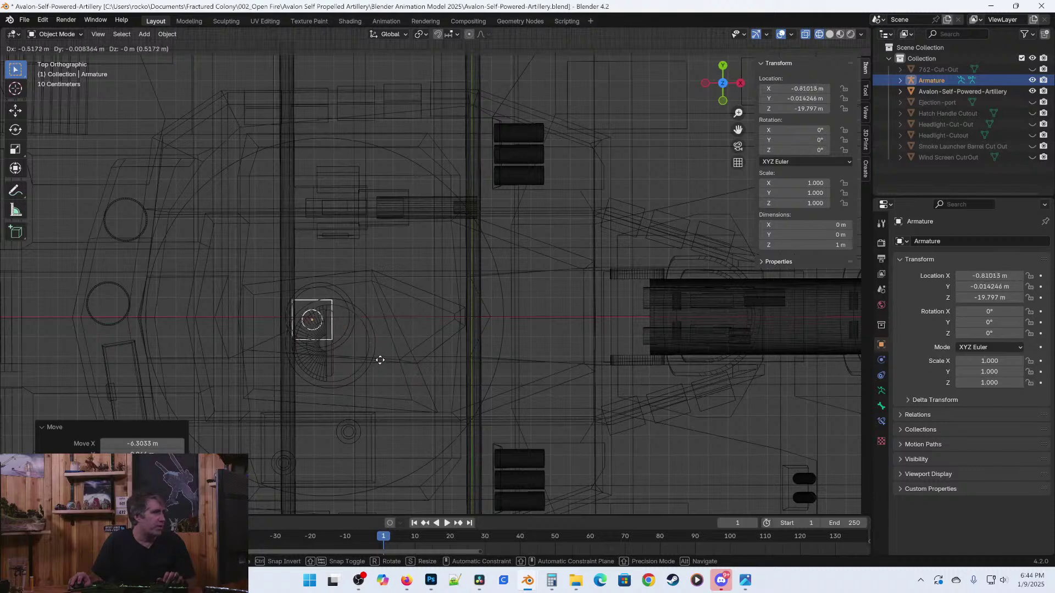
left_click(382, 359)
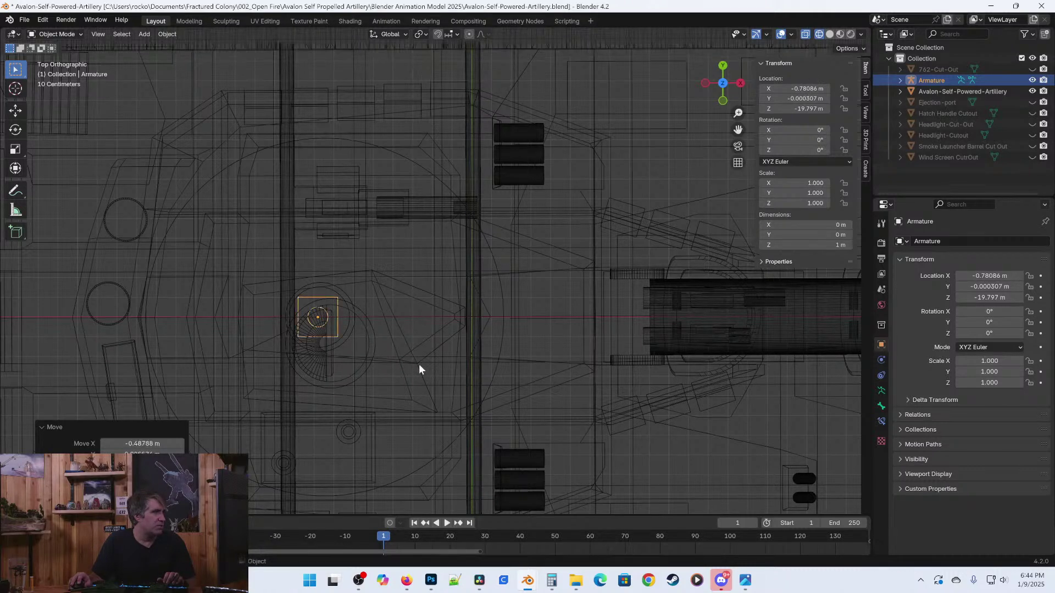
Raise the armature along Z in front view to about -0.25 m so its bone spans the hull and turret.
key("KP_1")
scroll(471, 289, "down", 8)
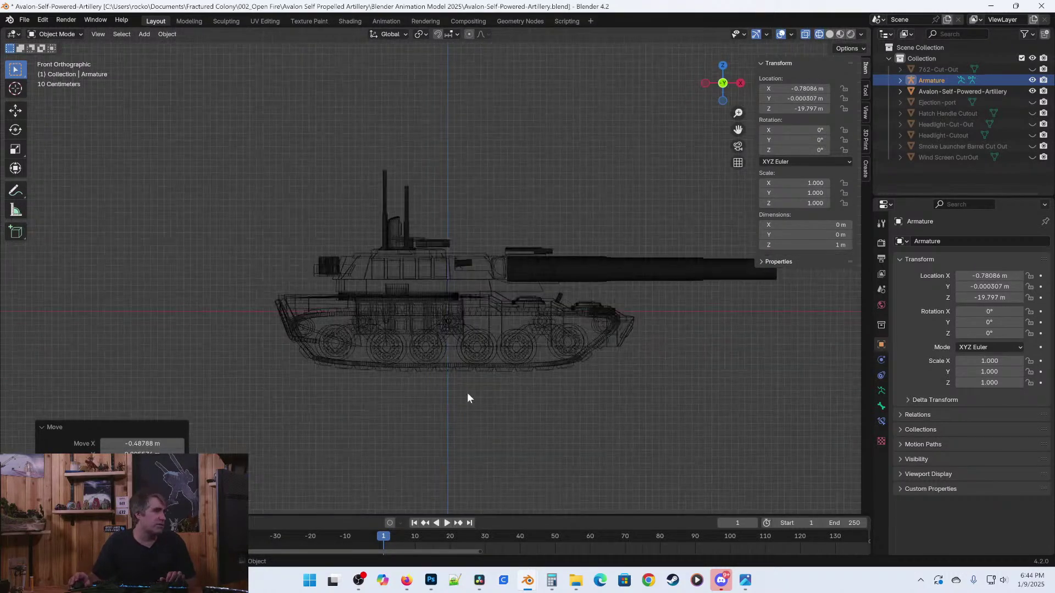
scroll(440, 384, "down", 5)
scroll(441, 368, "up", 3)
key("g")
key("z")
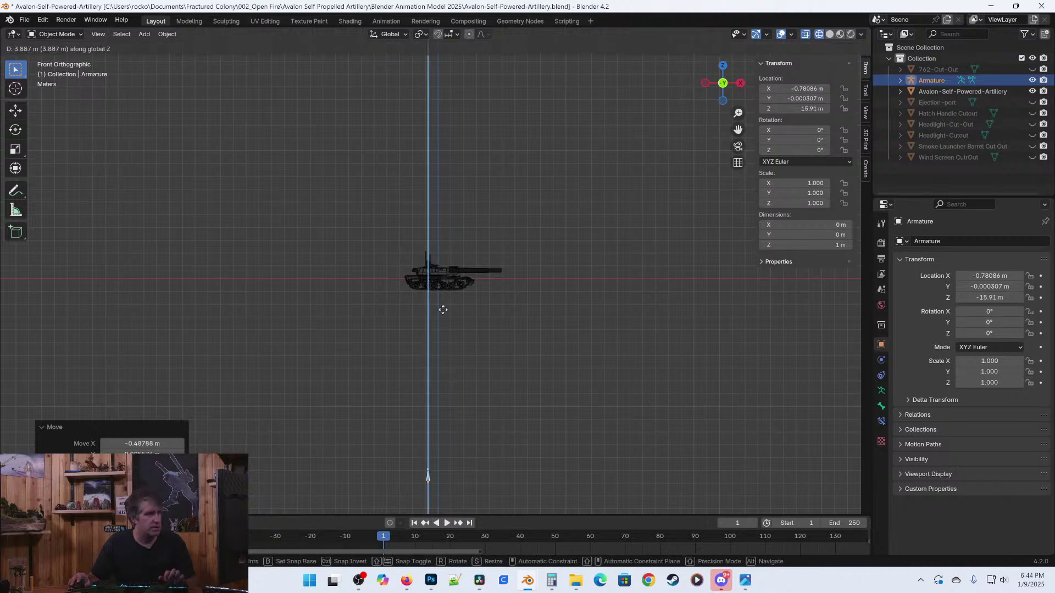
left_click(436, 134)
scroll(486, 354, "up", 4)
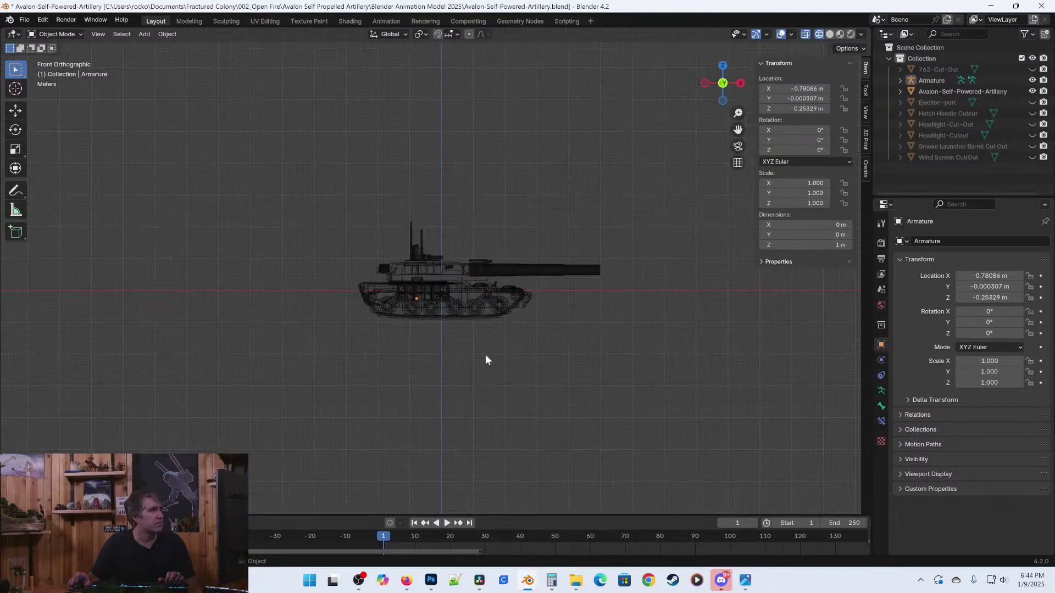
right_click(619, 291)
right_click(625, 291)
Reselect the armature inside the hull and shift it along X to about -0.763 m, towards the turret ring's centre.
scroll(423, 329, "up", 8)
left_click(347, 396)
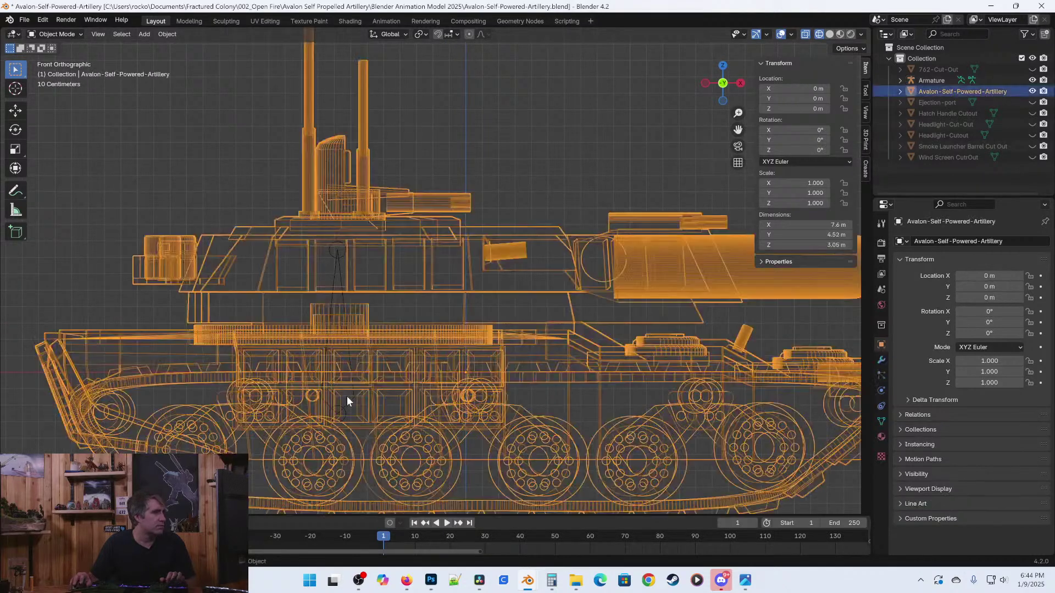
left_click(352, 398)
scroll(373, 387, "down", 8)
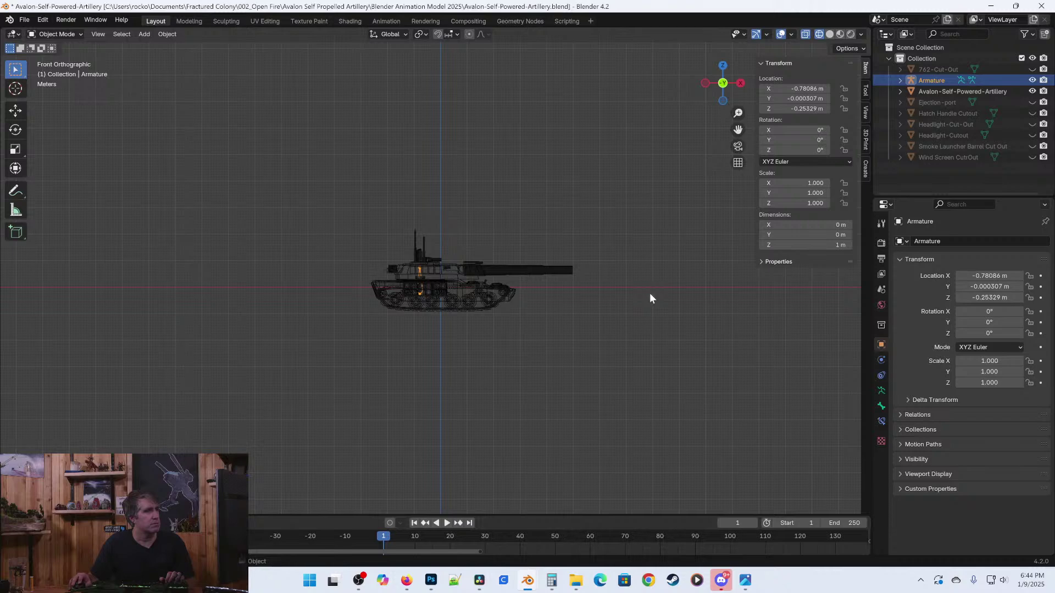
scroll(646, 312, "up", 3)
key("c")
key("Escape")
scroll(380, 374, "up", 6)
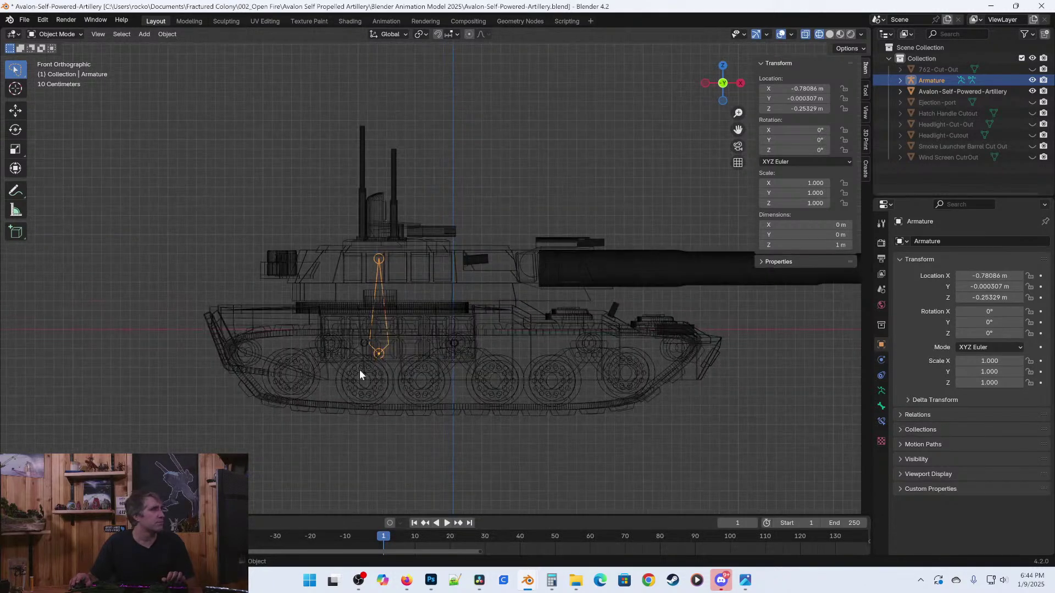
scroll(381, 355, "up", 2)
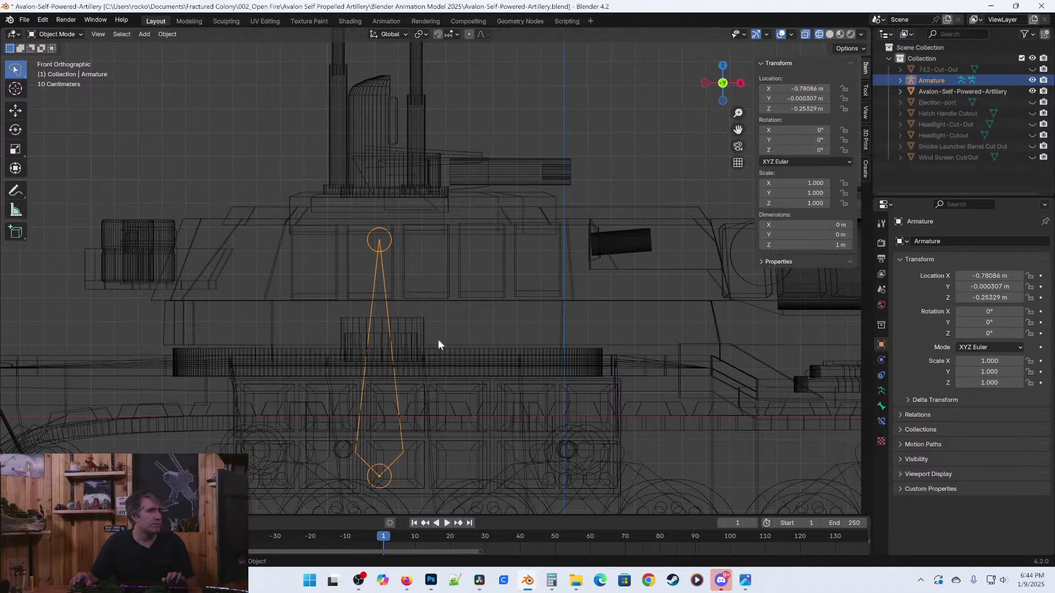
middle_click_drag(419, 350, 467, 300, "shift")
key("g")
key("x")
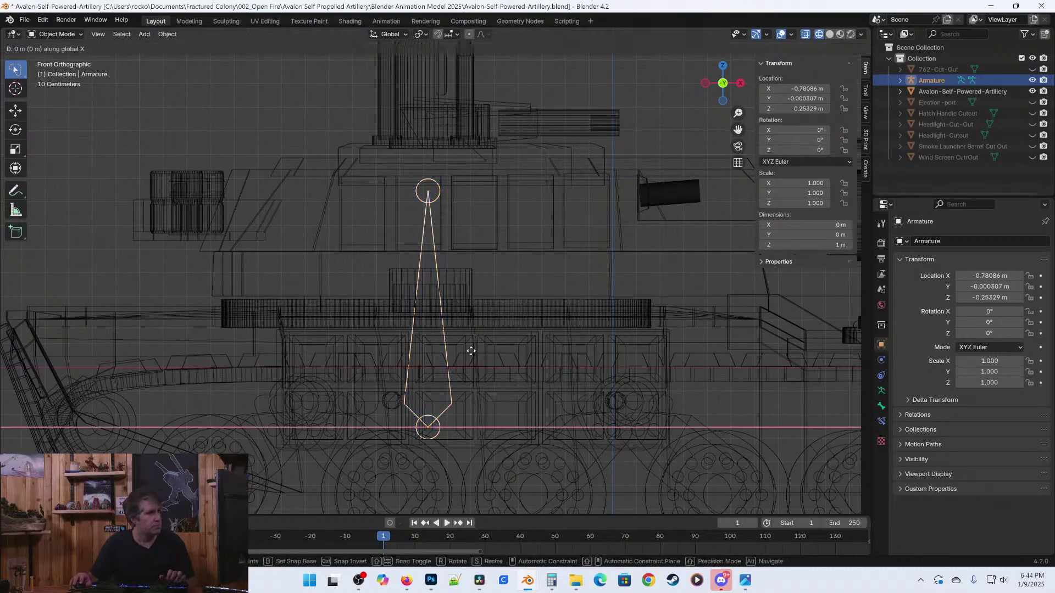
left_click(475, 350)
Fine-tune the armature's position in top view by moving it about -0.006 m along X.
key("KP_7")
scroll(508, 350, "up", 8)
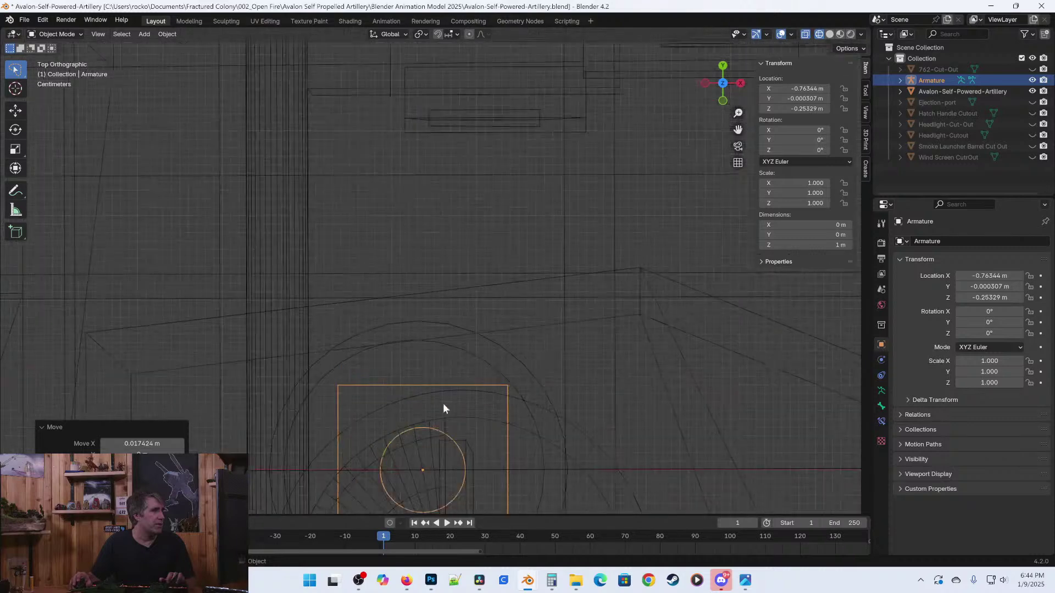
middle_click_drag(464, 405, 541, 376, "shift")
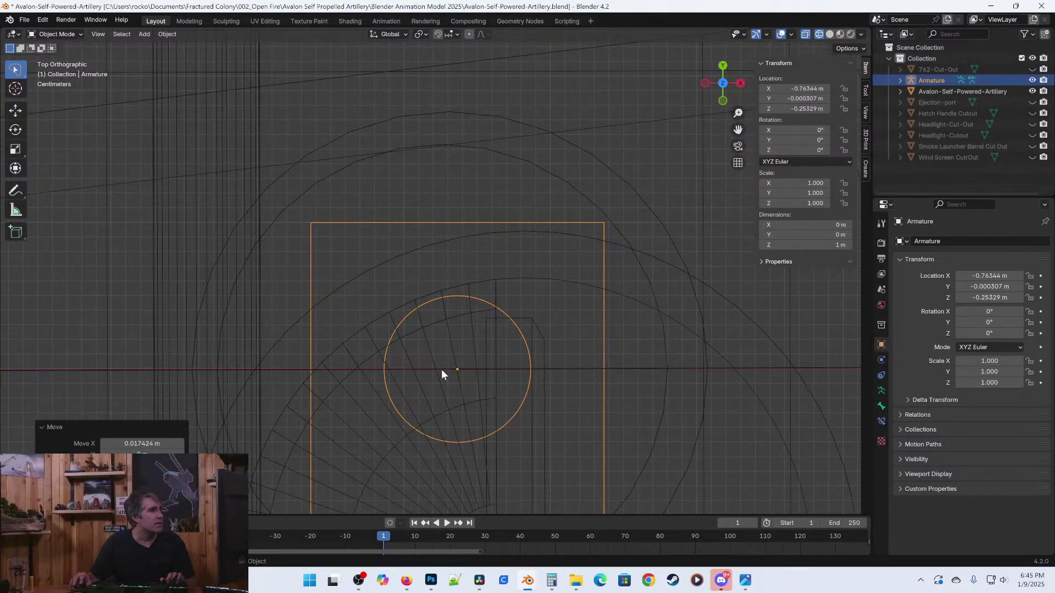
key("g")
key("y")
key("x")
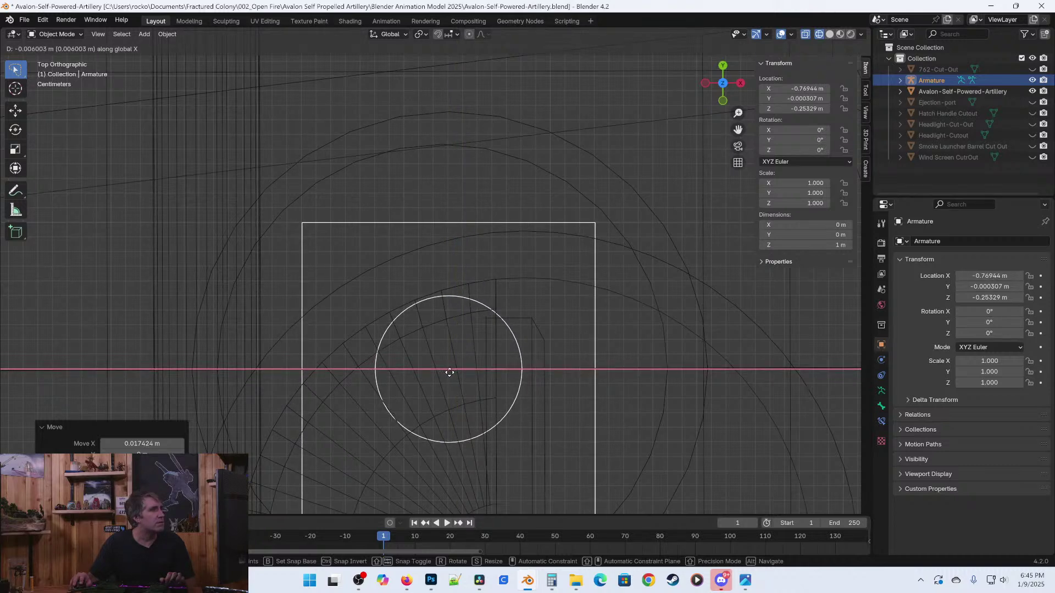
left_click(449, 372)
scroll(449, 371, "down", 5)
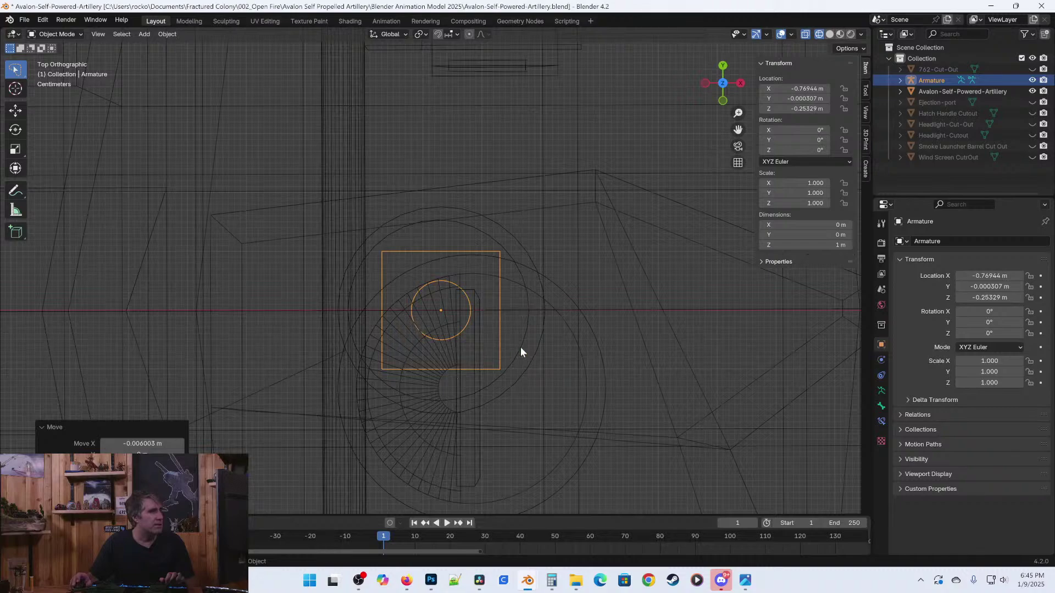
scroll(550, 350, "up", 3)
scroll(594, 349, "down", 4)
Show the model in solid shading, save the file and view the turret from another angle.
middle_click_drag(596, 351, 502, 305)
key("shift+z")
key("ctrl+s")
middle_click_drag(423, 286, 547, 291)
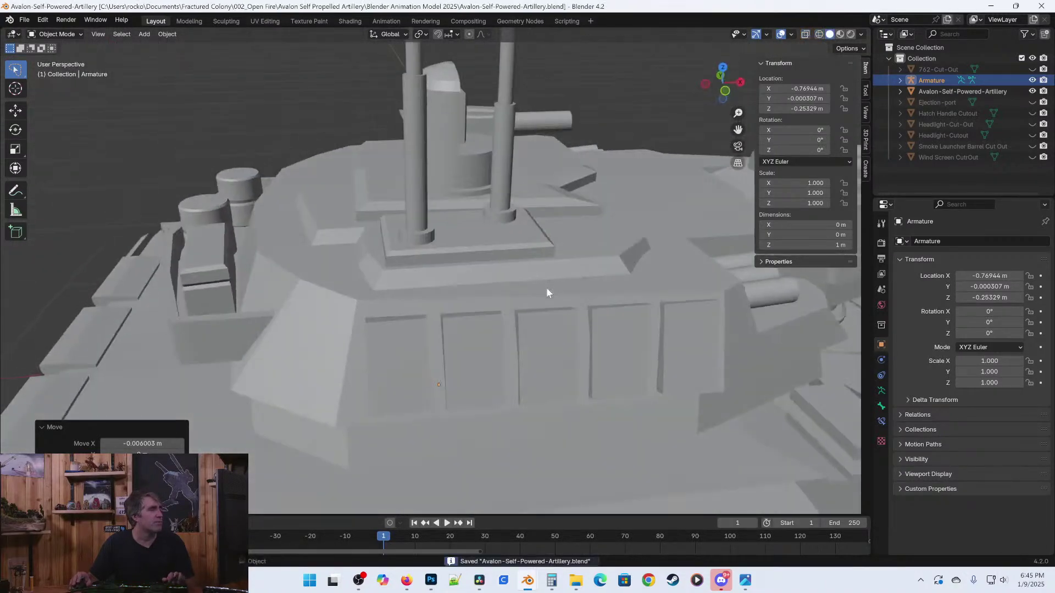
Edit the armature in wireframe front view and duplicate its bone about 1.09 m along X and 0.21 m up.
key("KP_7")
key("shift+z")
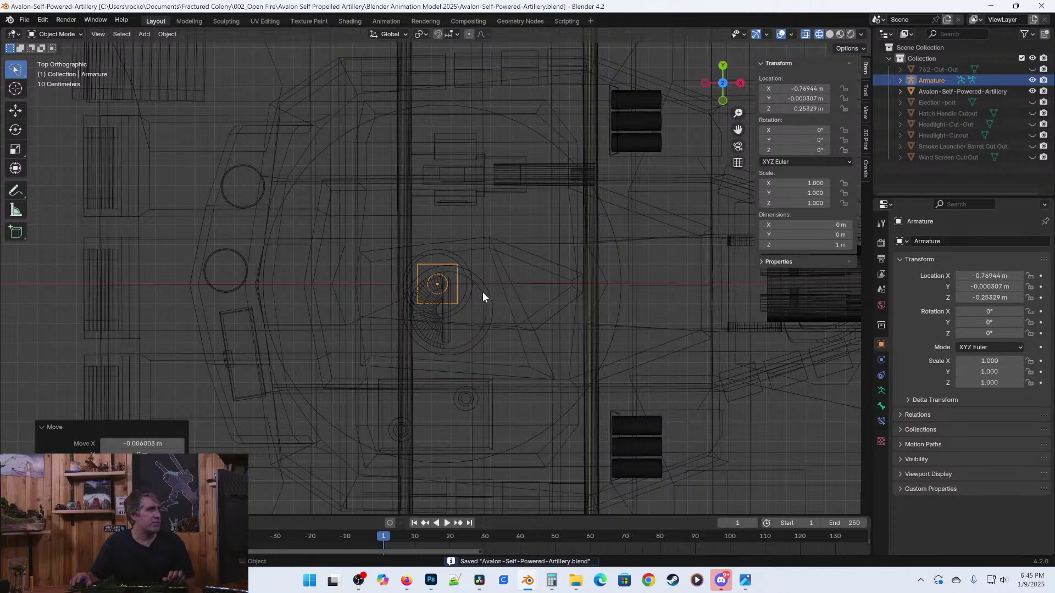
key("Tab")
key("KP_1")
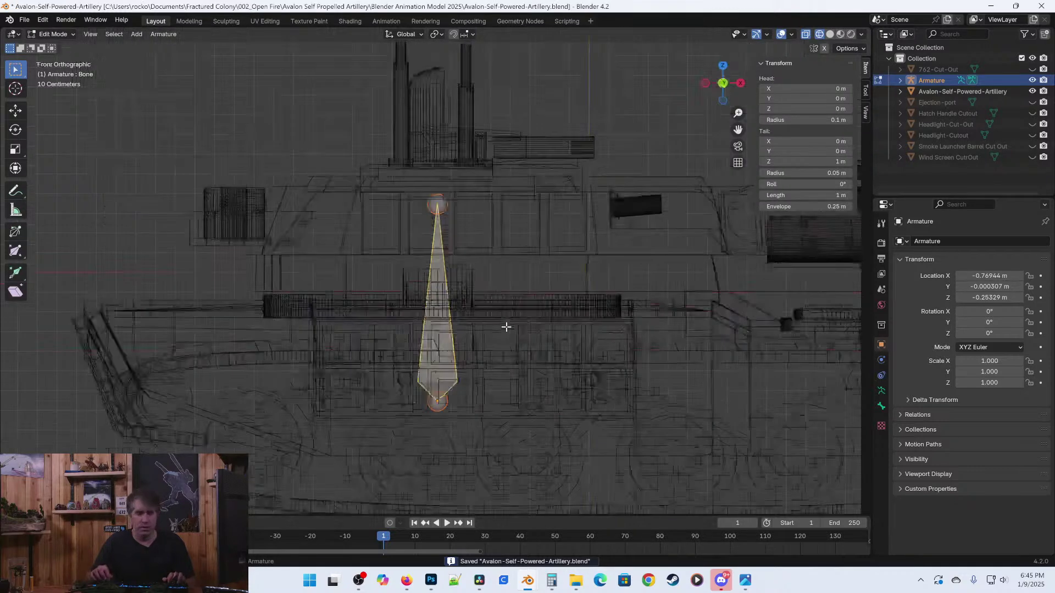
middle_click_drag(607, 253, 378, 301, "shift")
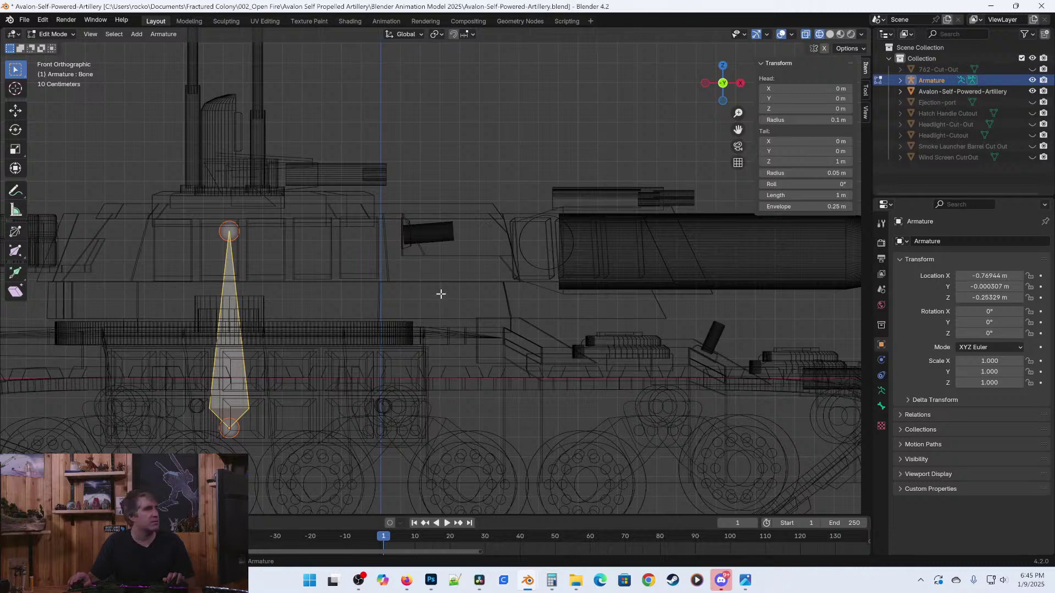
key("shift+d")
left_click(591, 264)
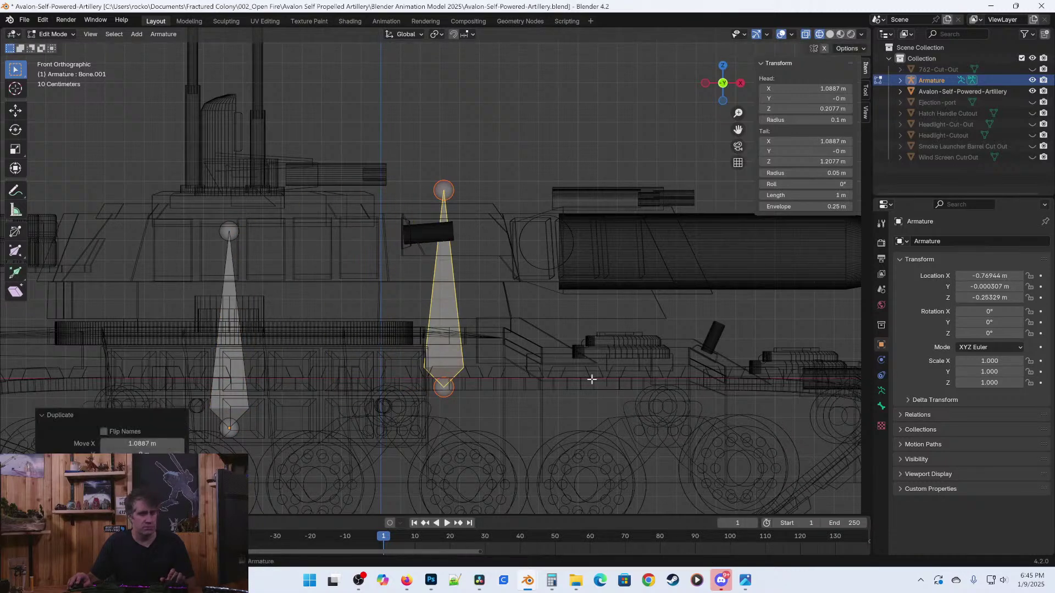
Rotate the duplicated bone to lie horizontally along the gun barrel and move its head to about X 1.20 m, Z 0.91 m.
key("r")
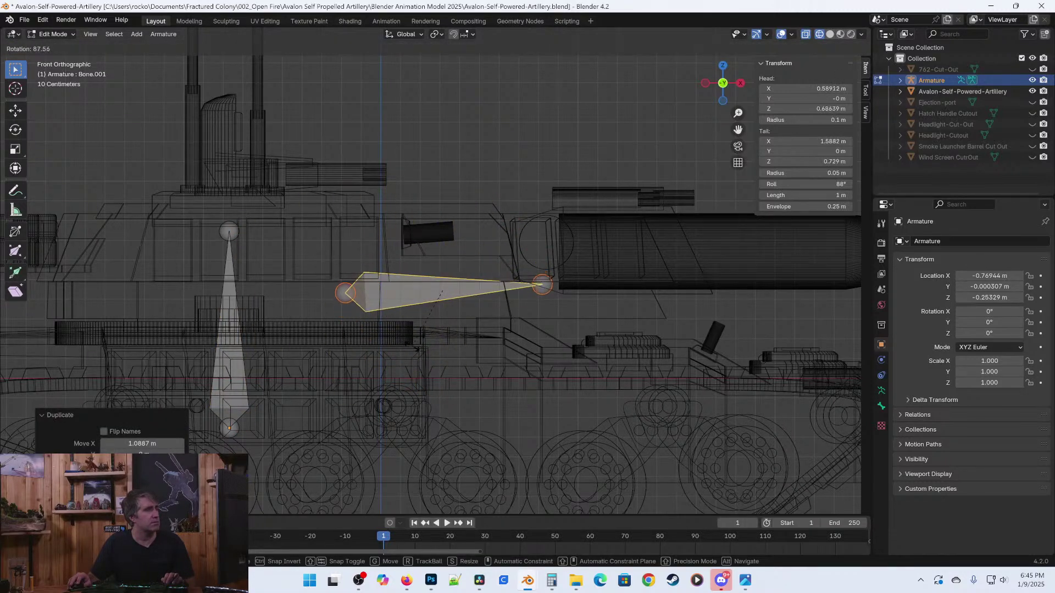
left_click(444, 348)
key("g")
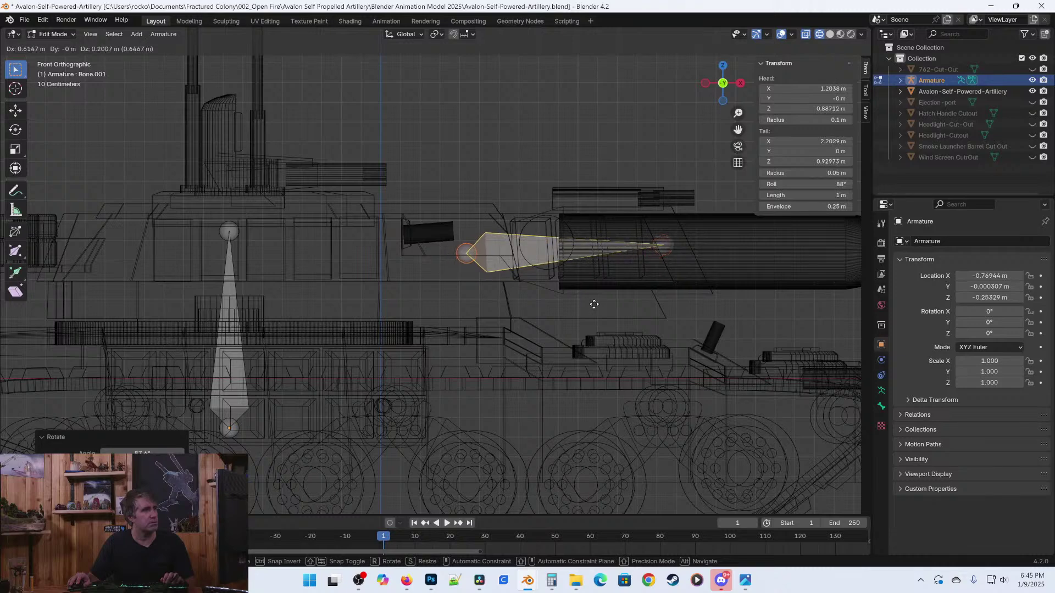
left_click(594, 302)
key("r")
left_click(659, 331)
scroll(545, 249, "down", 2)
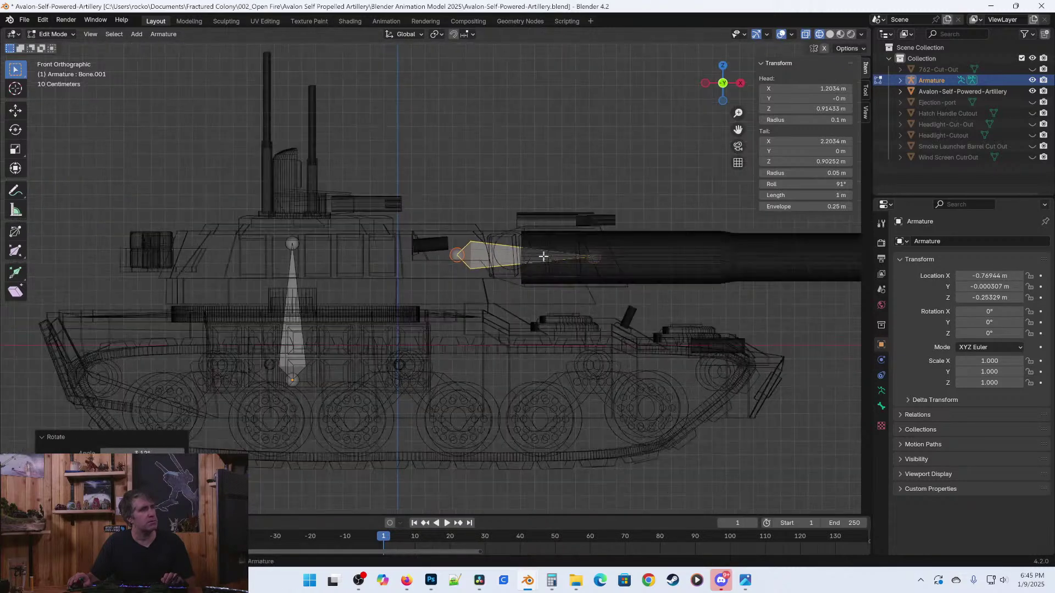
Select the upright bone in the hull and rename it Turret.
key("KP_7")
middle_click_drag(571, 313, 401, 345, "shift")
left_click(146, 316)
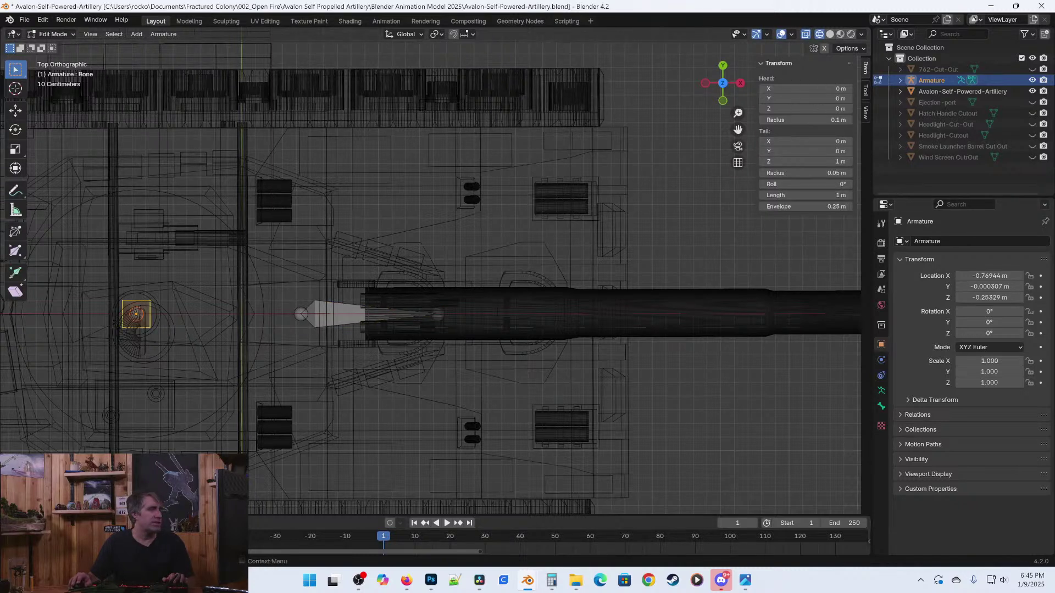
left_click(880, 407)
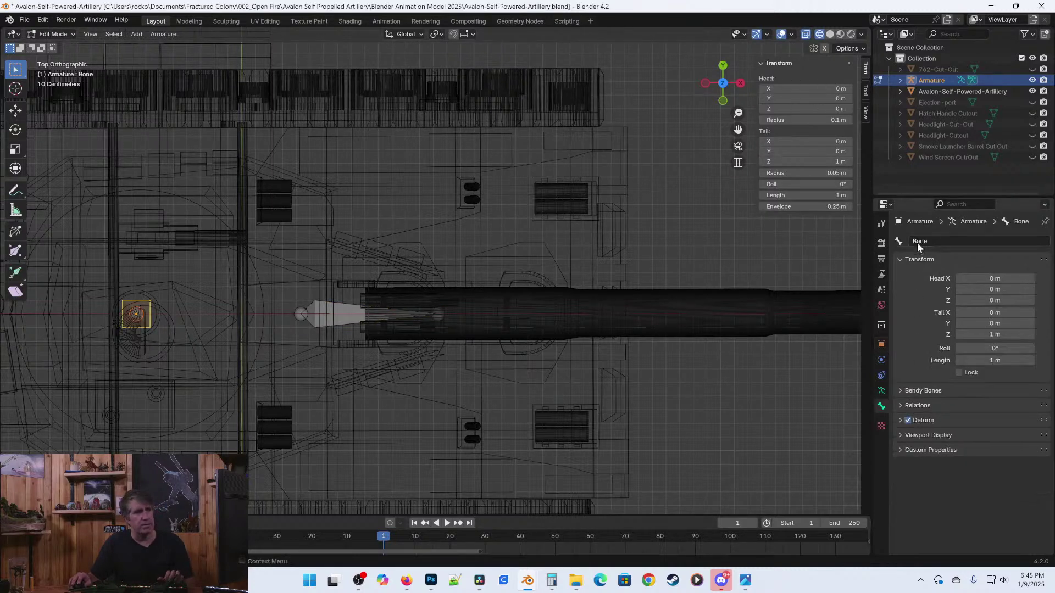
key("BackSpace")
key("BackSpace")
key("BackSpace")
key("BackSpace")
type("Turret")
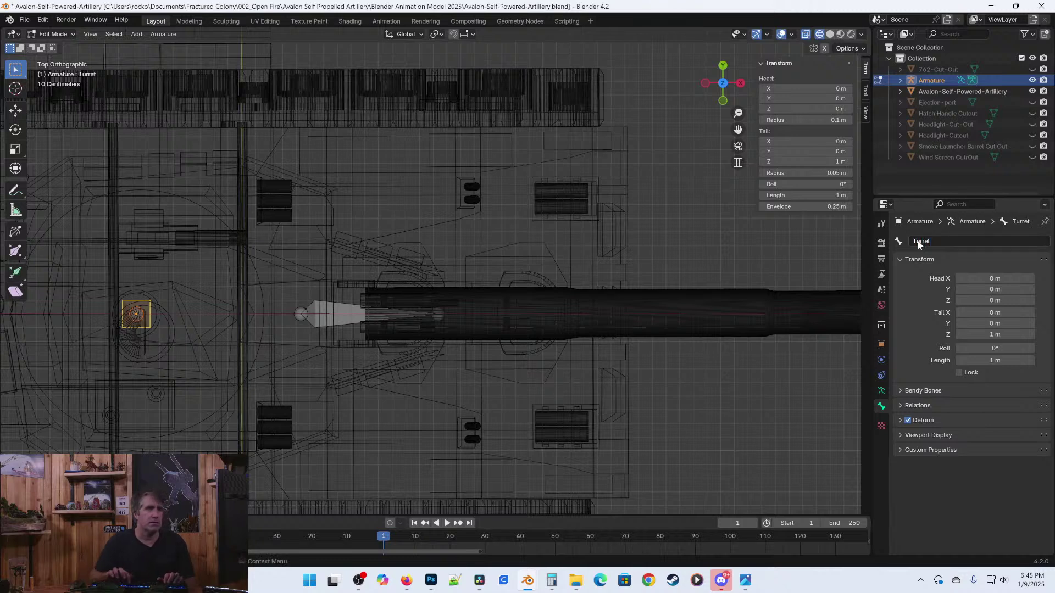
key("Return")
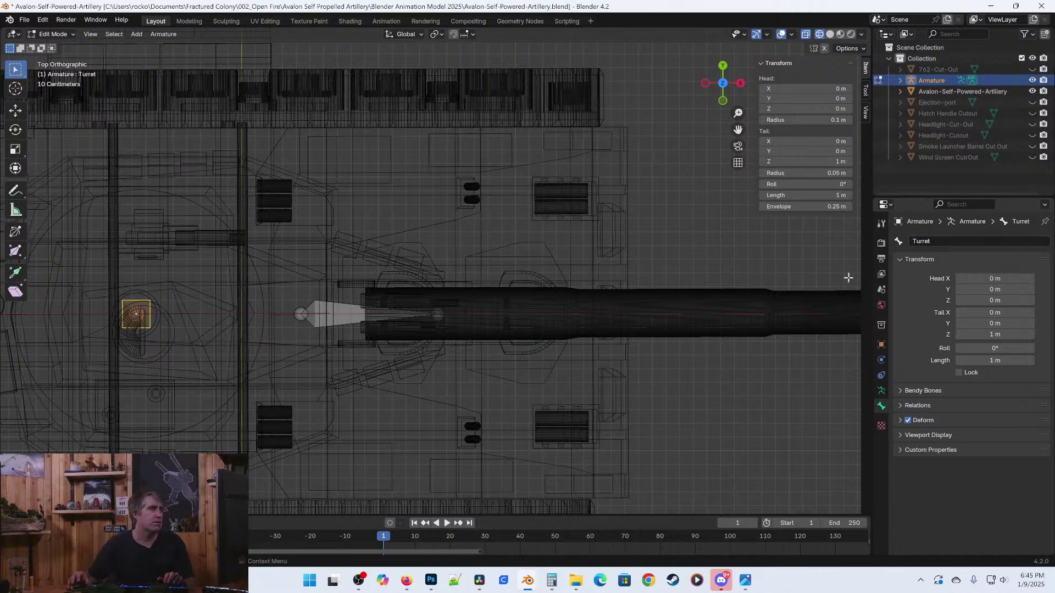
Rename the bone at the base of the gun barrel Main-Cannon-Angle and set its parent to Turret.
left_click(350, 324)
left_click(976, 240)
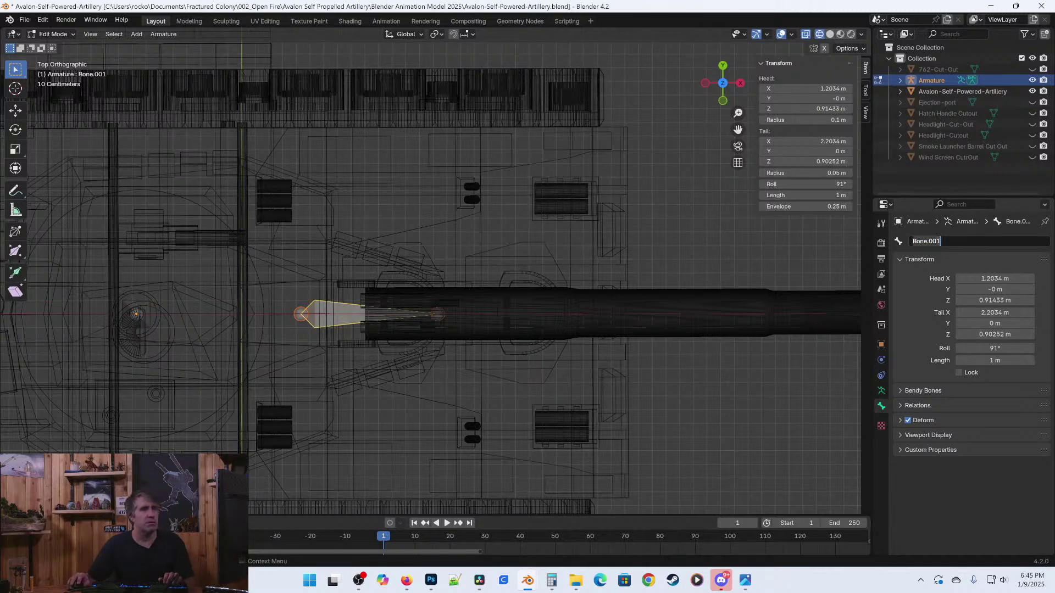
type("Main-Cannon-Angle")
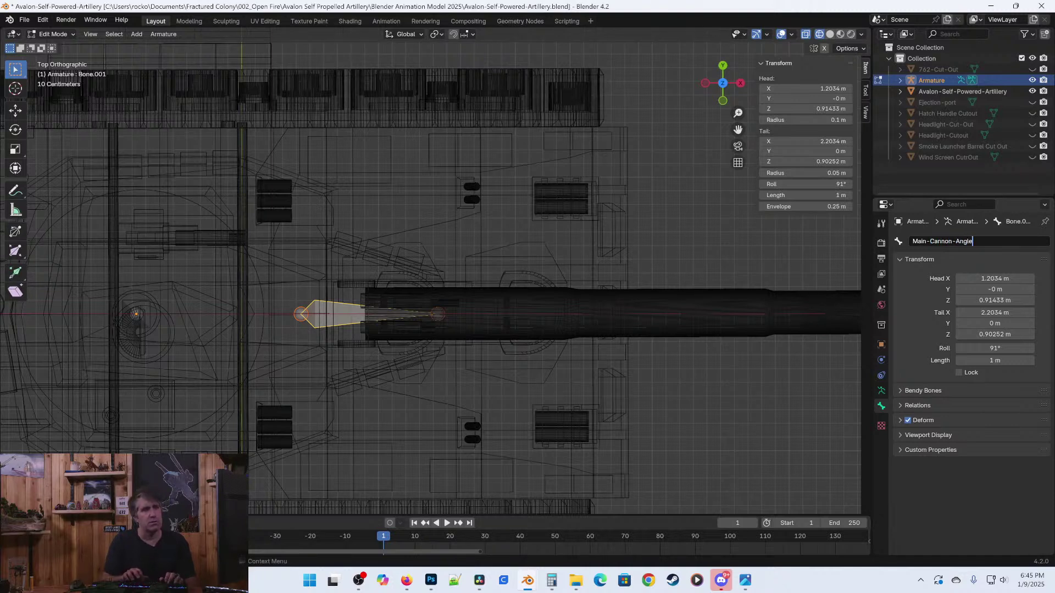
key("Return")
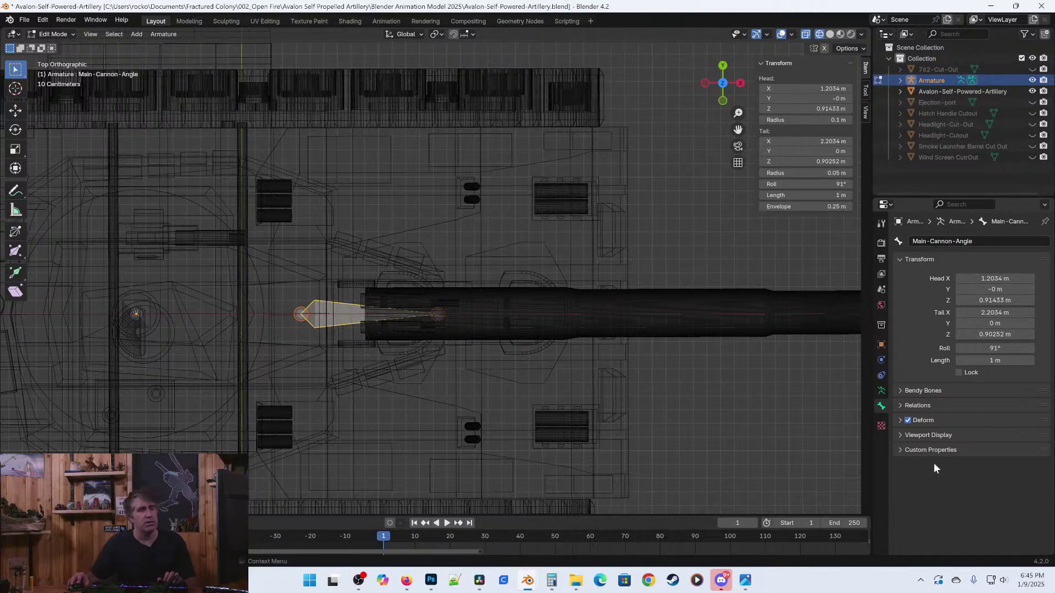
left_click(917, 405)
left_click(983, 423)
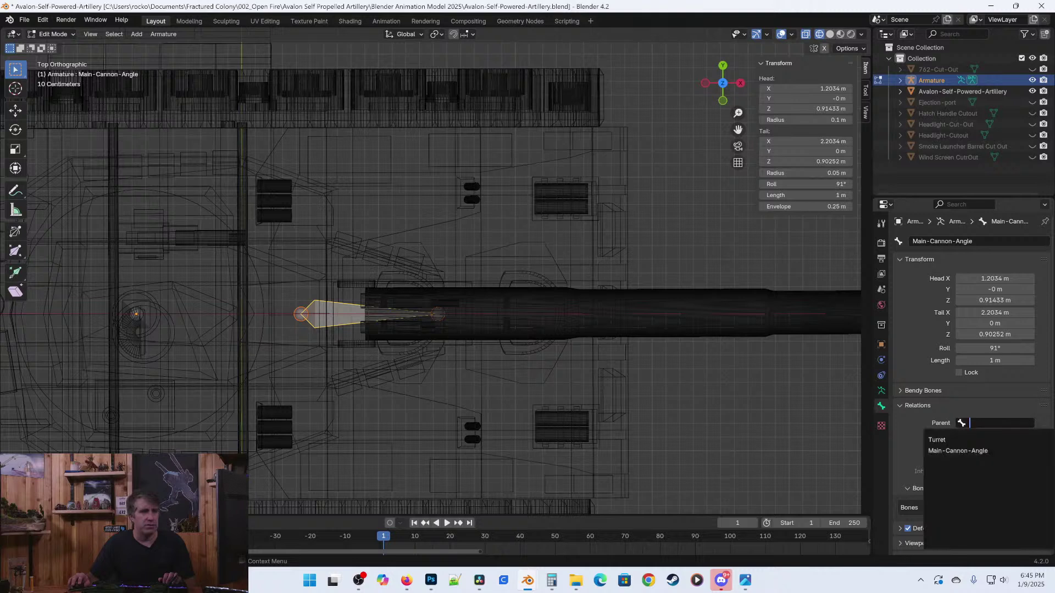
left_click(937, 439)
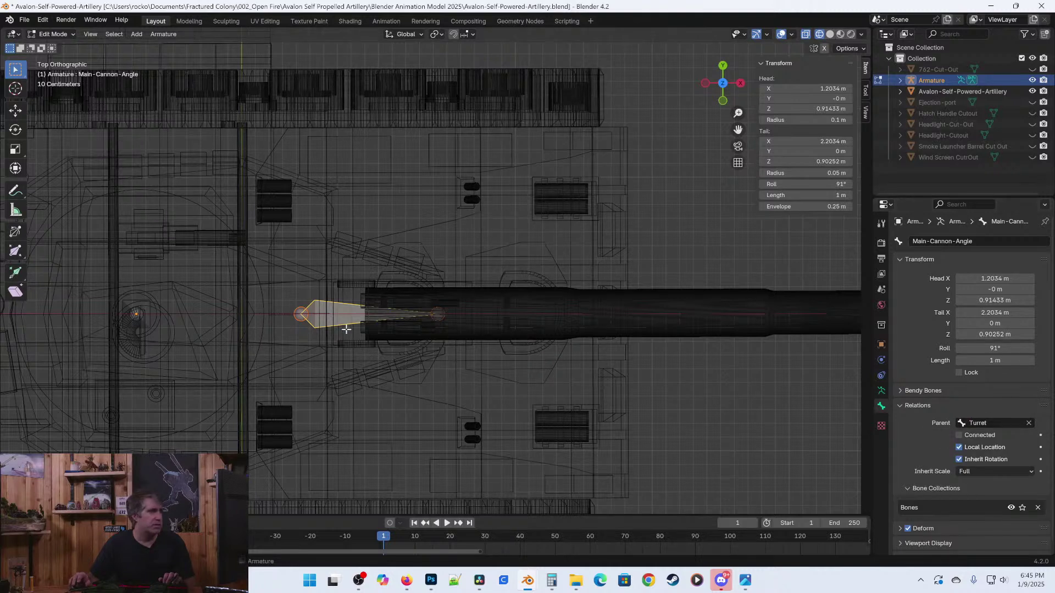
Duplicate the Main-Cannon-Angle bone about 1.82 m along X and set the copy's parent to Main-Cannon-Angle.
key("shift+d")
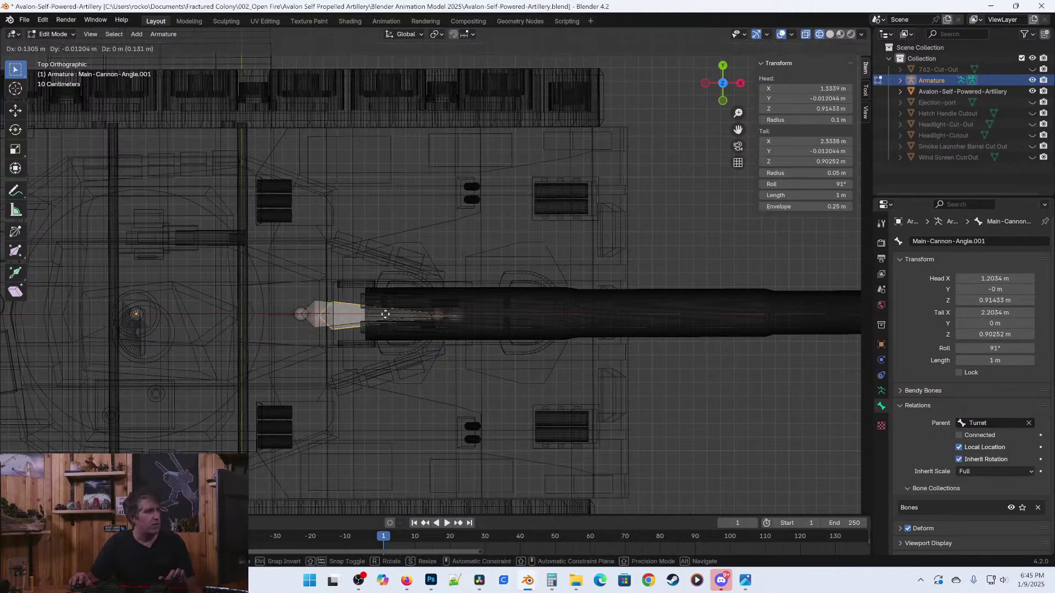
left_click(590, 312)
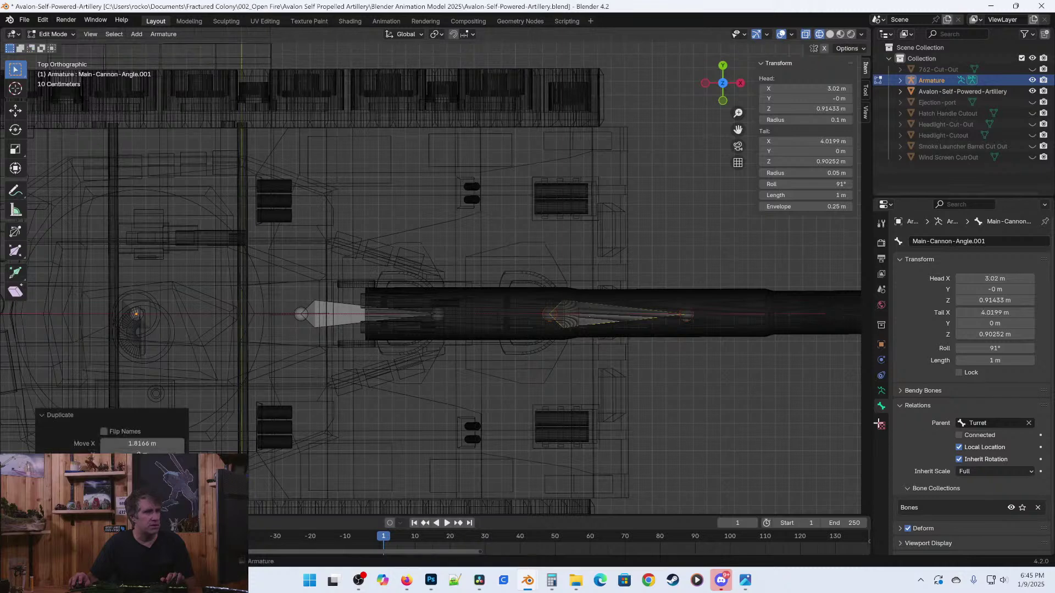
left_click(1002, 423)
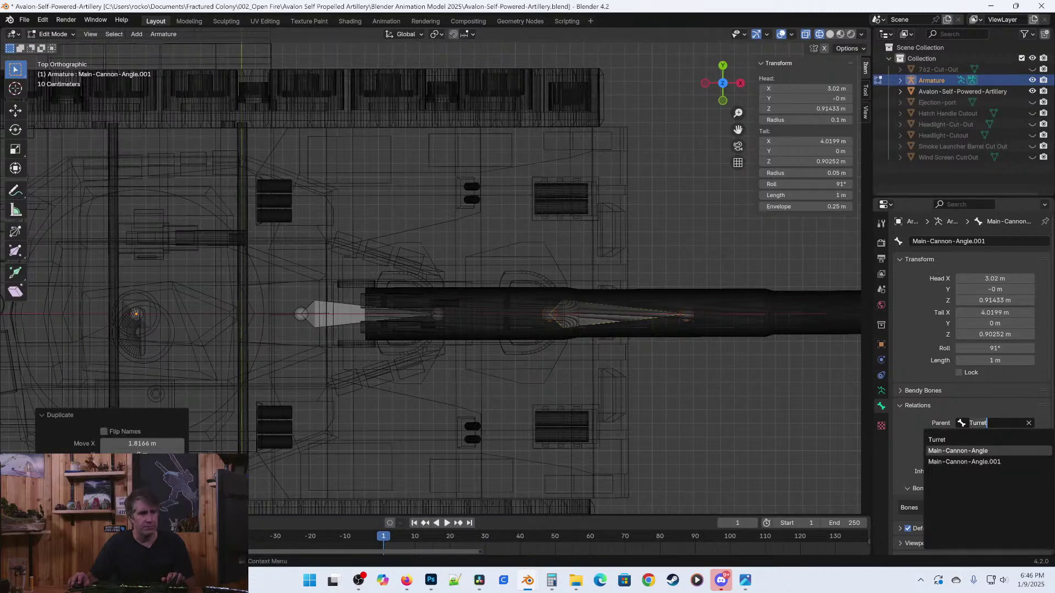
left_click(958, 451)
Rename the duplicated bone inside the gun barrel Main-Cannon-Recoil.
key("KP_1")
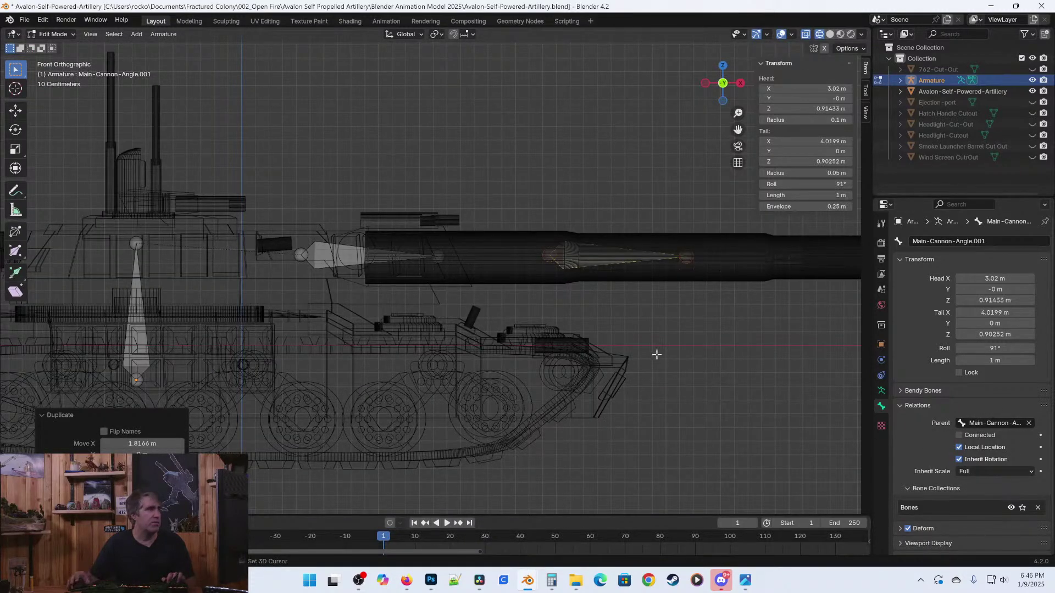
middle_click_drag(674, 357, 390, 427, "shift")
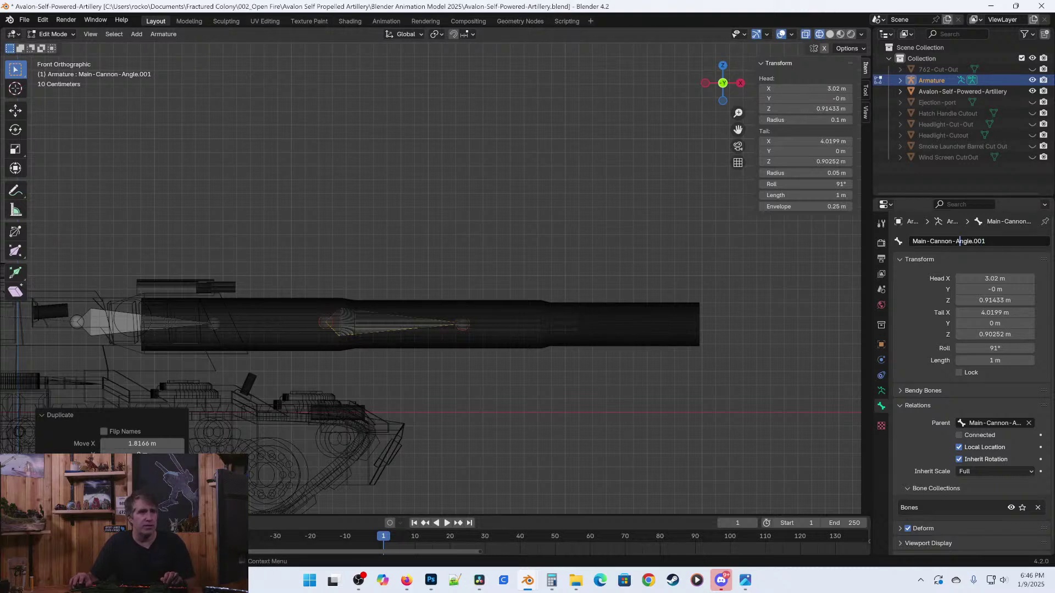
key("BackSpace")
key("BackSpace")
key("BackSpace")
key("BackSpace")
key("BackSpace")
key("BackSpace")
key("BackSpace")
key("BackSpace")
key("BackSpace")
type("Recoil")
key("Return")
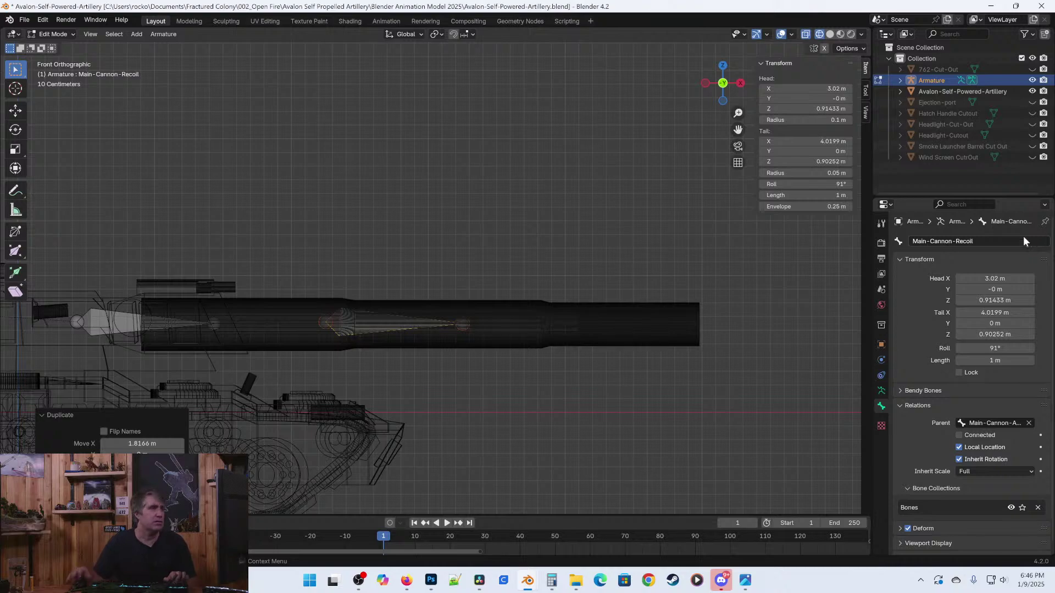
Finish editing the armature's bones and save the file.
key("Tab")
key("ctrl+s")
middle_click_drag(395, 330, 366, 350)
middle_click_drag(289, 365, 411, 315)
key("ctrl+s")
Select the artillery mesh, add the armature to the selection, and parent the mesh using Armature Deform With Empty Groups.
middle_click_drag(255, 246, 362, 233)
scroll(361, 233, "down", 4)
middle_click_drag(469, 301, 425, 339)
left_click(460, 314)
scroll(482, 322, "up", 4)
scroll(425, 338, "up", 3)
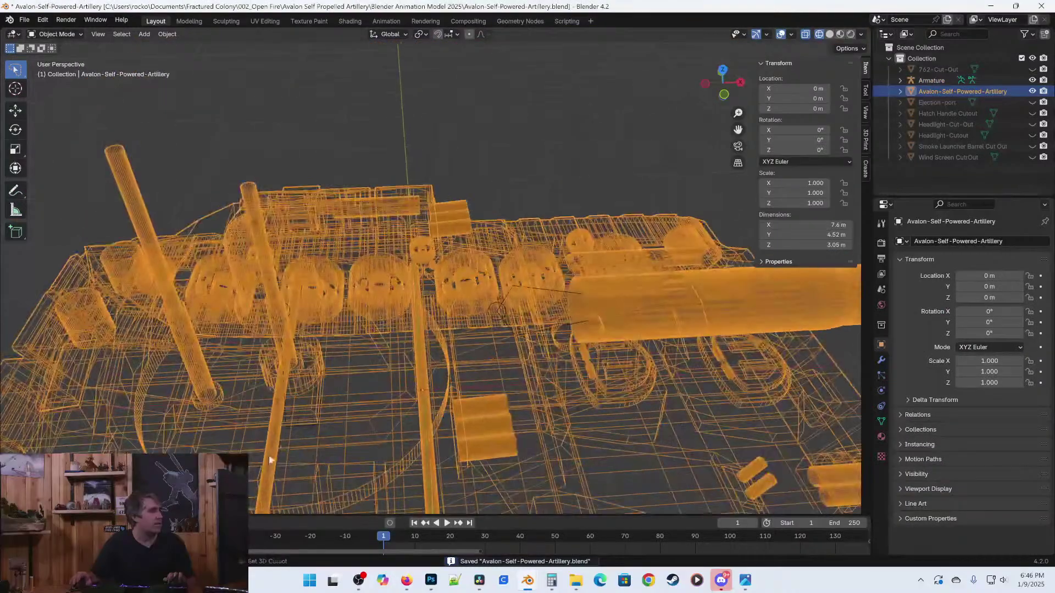
key("alt+a")
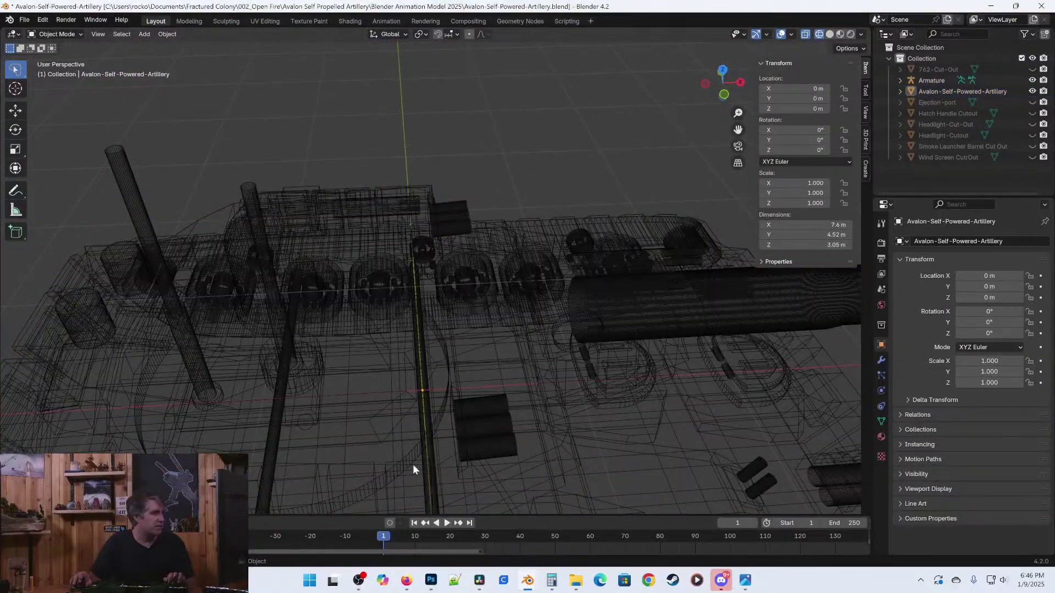
left_click(317, 434)
scroll(381, 344, "up", 6)
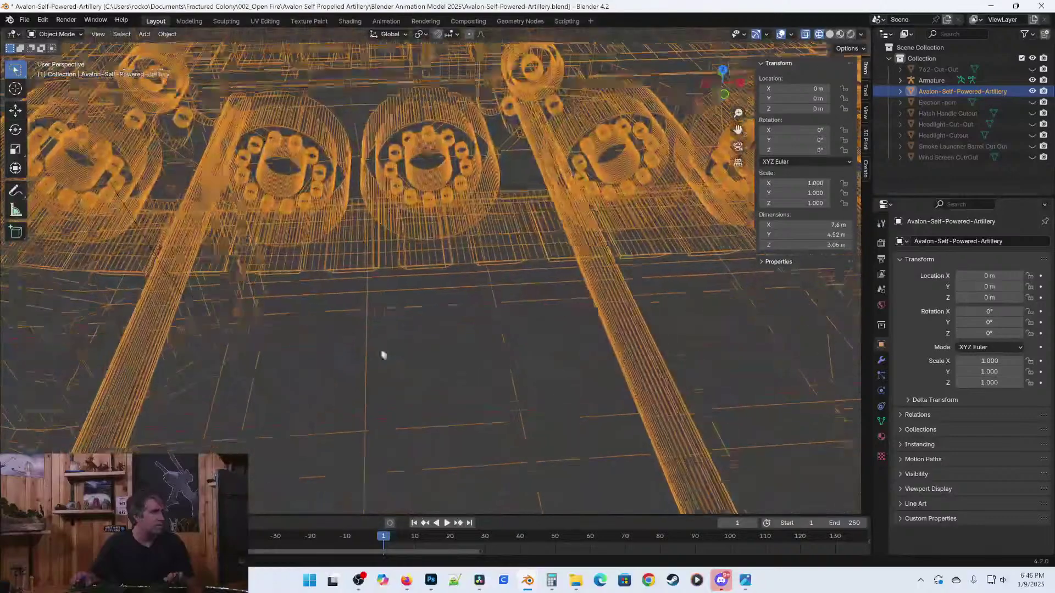
middle_click_drag(358, 381, 402, 317)
left_click(411, 266, "shift")
scroll(409, 293, "down", 10)
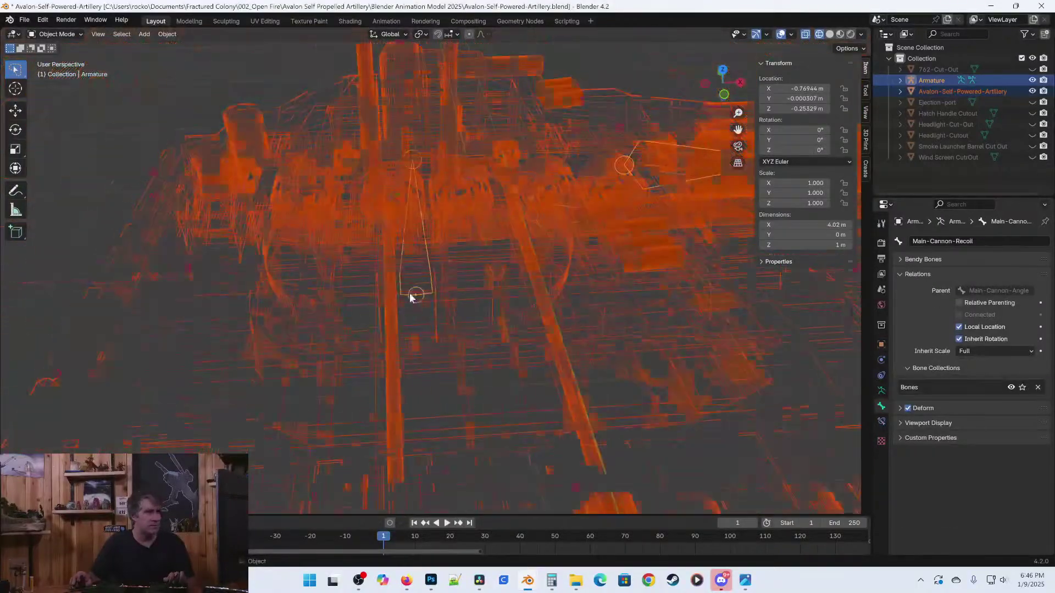
key("ctrl+p")
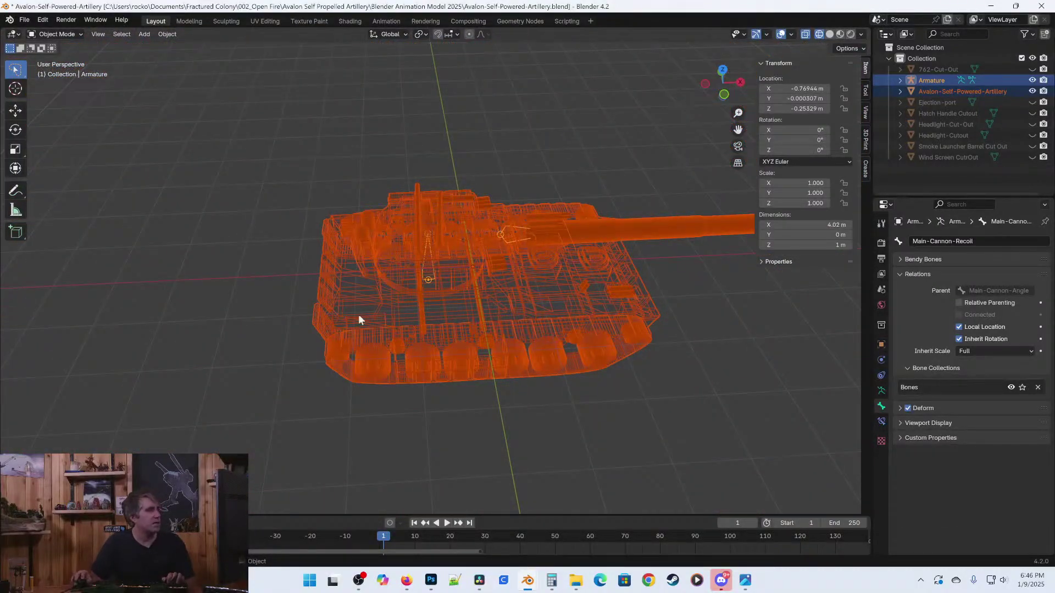
key("ctrl+p")
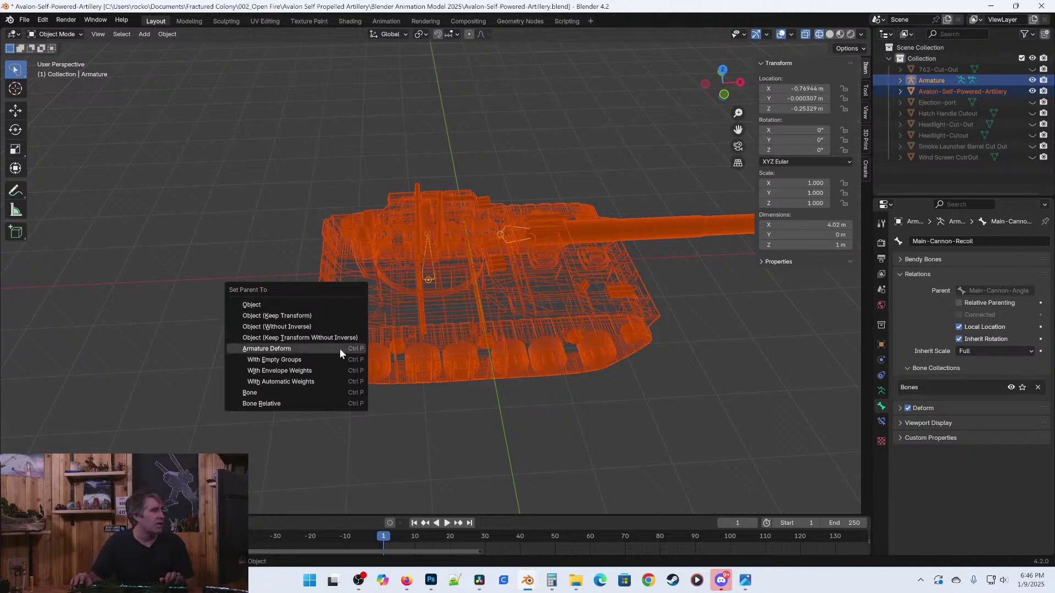
left_click(313, 360)
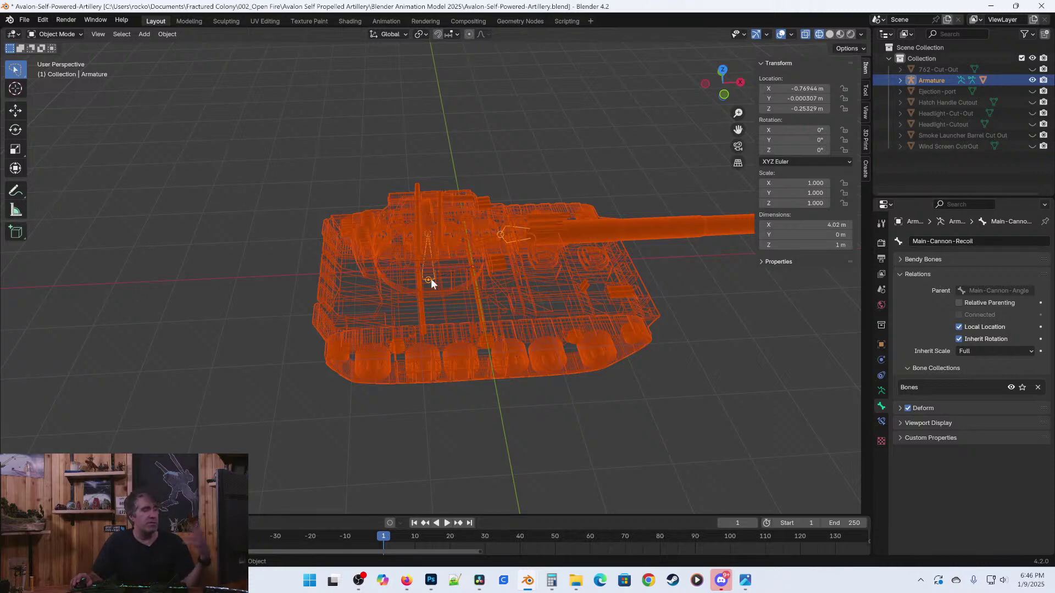
Open the artillery mesh alone for editing and make Turret its active vertex group.
middle_click_drag(370, 348, 533, 335)
key("Tab")
key("Tab")
left_click(539, 334)
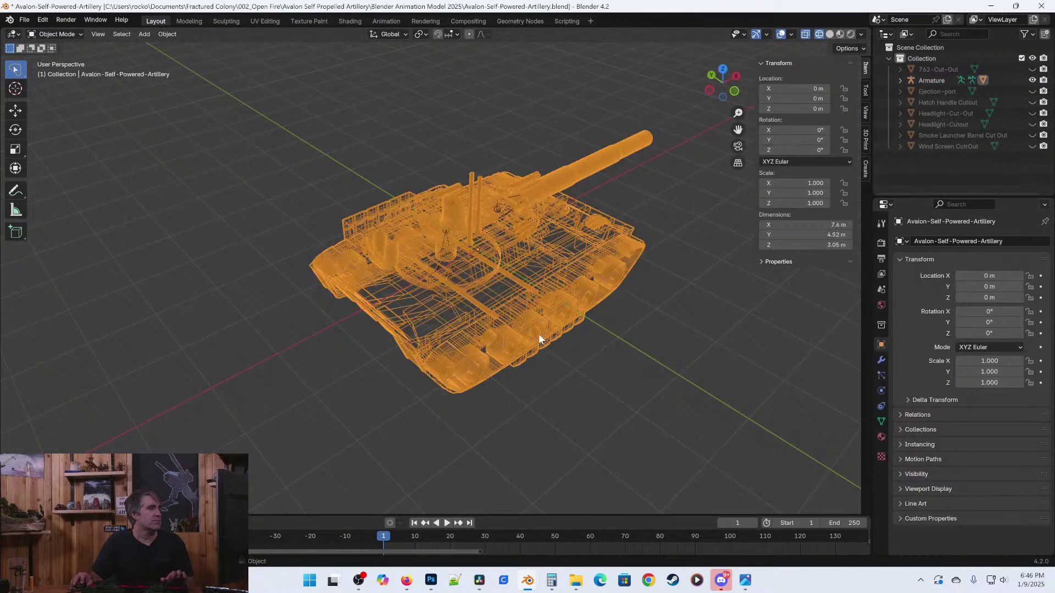
key("Tab")
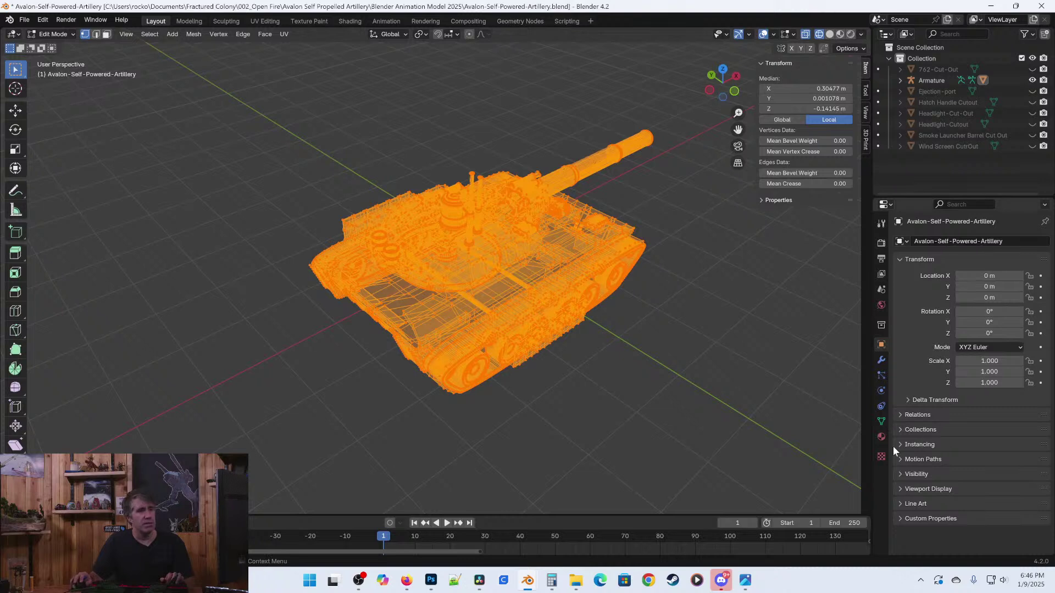
left_click(880, 420)
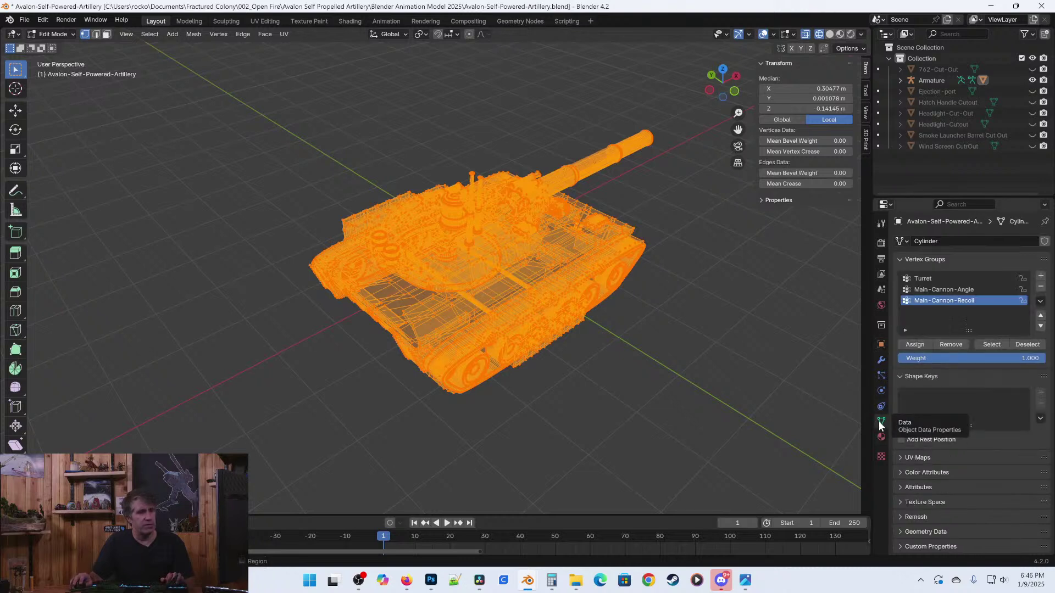
left_click(921, 278)
left_click(931, 289)
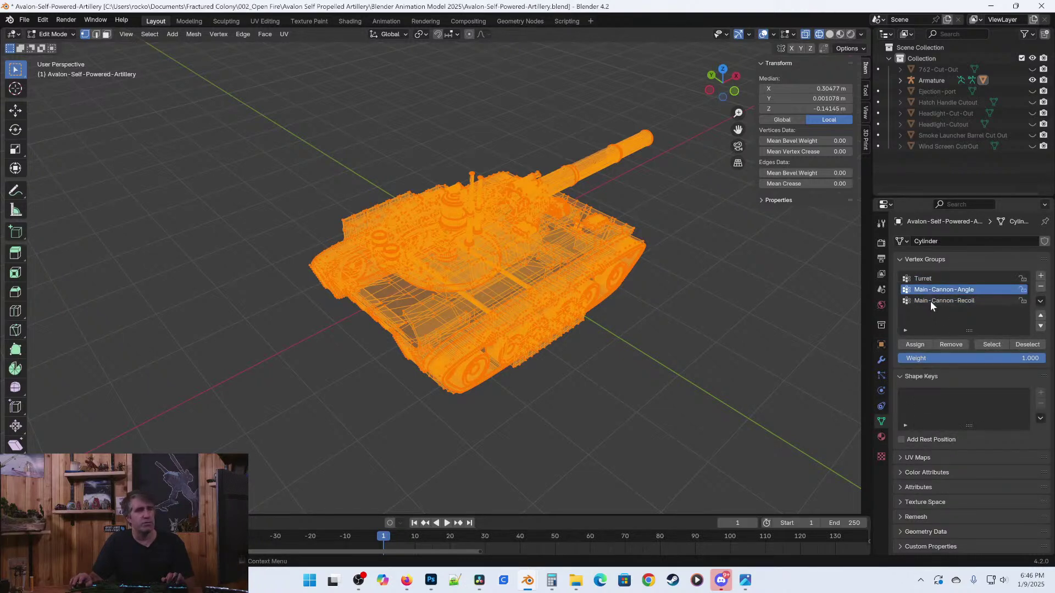
left_click(930, 301)
left_click(928, 279)
Select only the turret's upper structure in wireframe front view and extend the selection to all linked geometry.
key("KP_1")
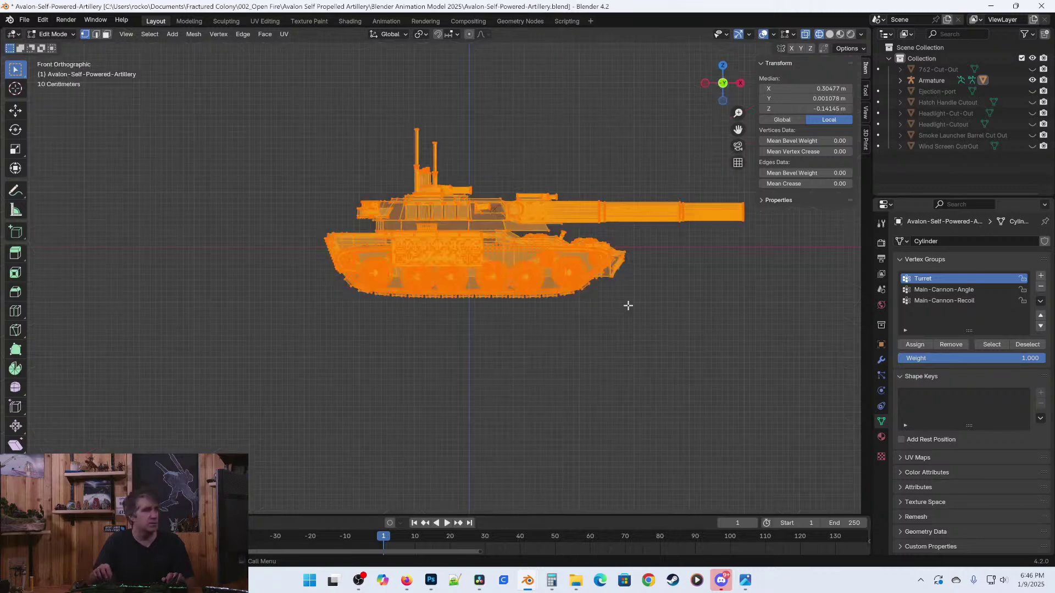
scroll(628, 306, "up", 2)
middle_click_drag(484, 294, 417, 363, "shift")
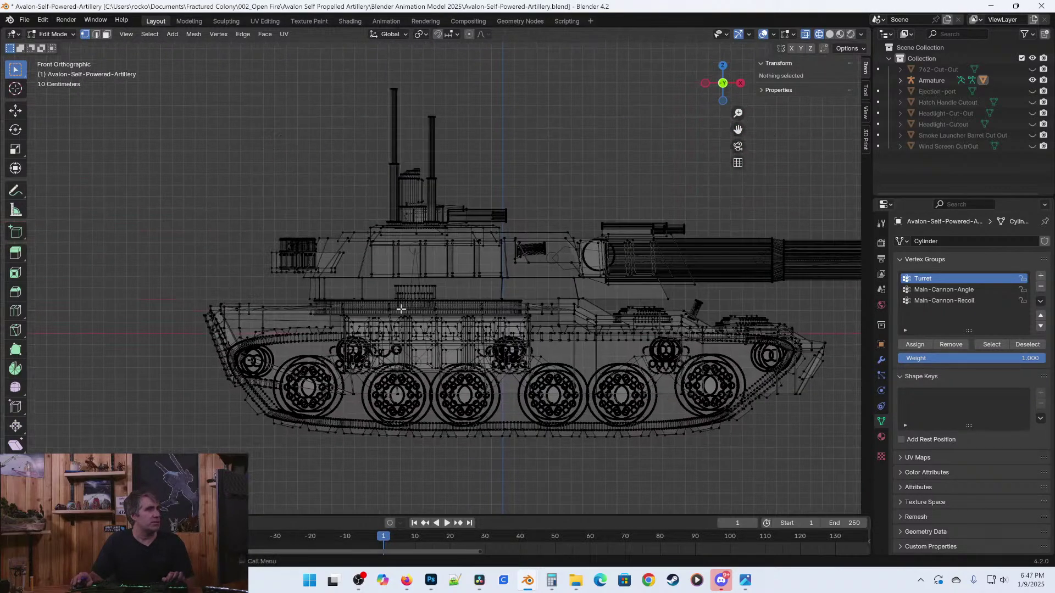
scroll(424, 255, "down", 3)
left_click_drag(329, 157, 517, 272)
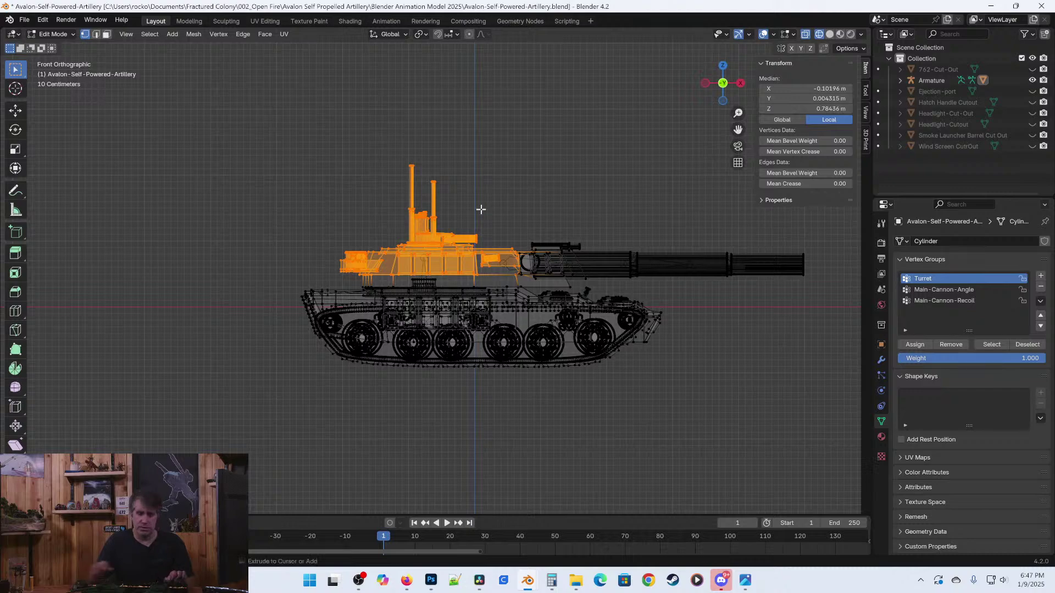
key("ctrl+l")
scroll(440, 343, "up", 5)
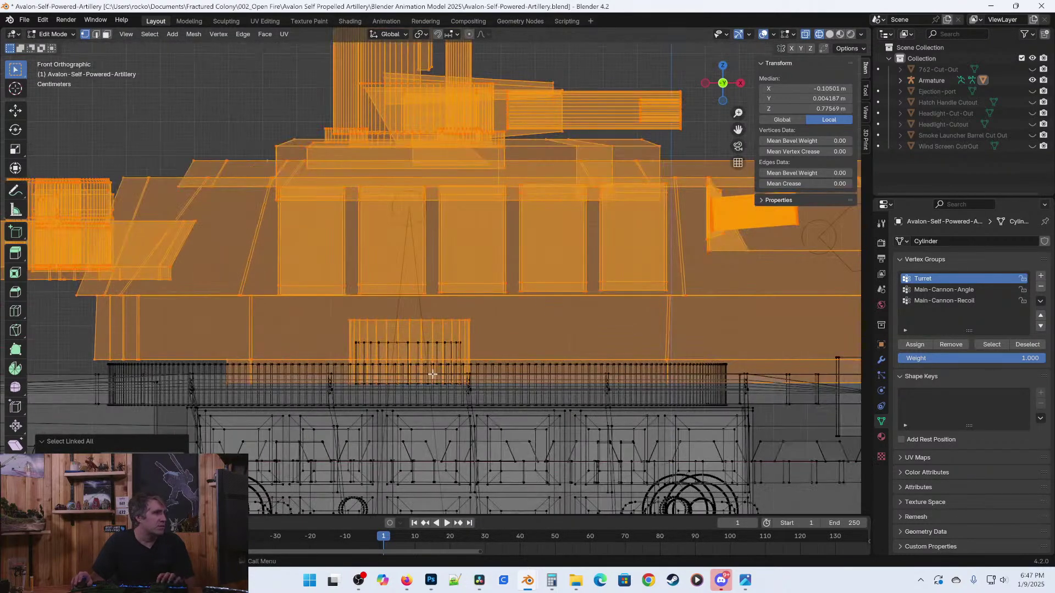
Show the model in solid shading and add the unselected side panel beside the gun, with its linked geometry, to the turret selection.
scroll(432, 375, "down", 4)
middle_click_drag(432, 374, 563, 250)
scroll(557, 252, "down", 4)
key("z")
left_click(588, 257)
middle_click_drag(484, 313, 624, 285)
mouse_move(384, 363)
middle_mouse_down()
mouse_move(436, 356)
mouse_move(334, 365)
middle_mouse_up()
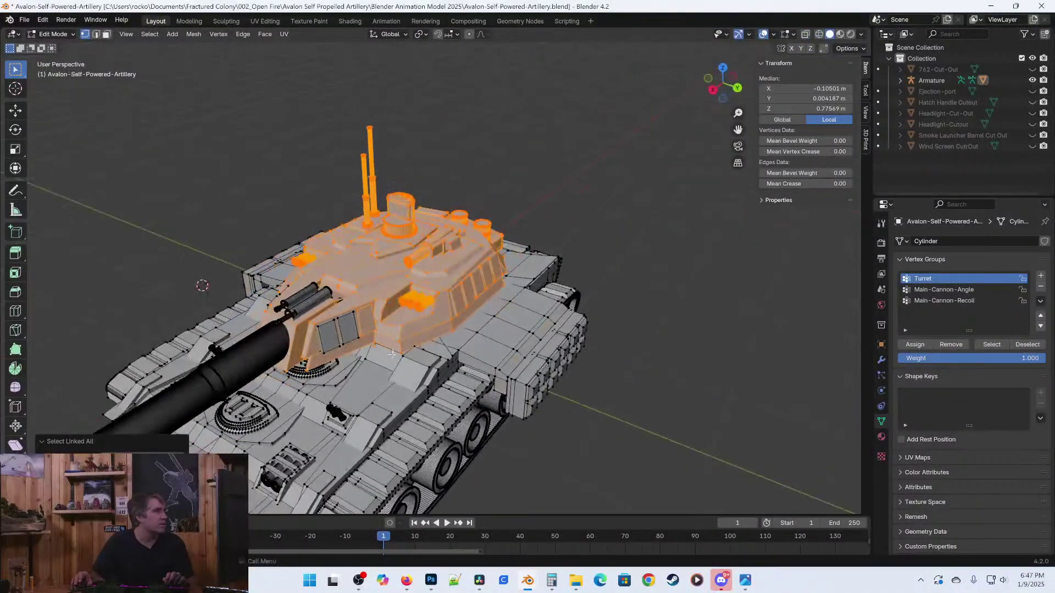
scroll(334, 365, "up", 3)
left_click(306, 334, "shift")
middle_click_drag(261, 356, 466, 363)
key("ctrl+l")
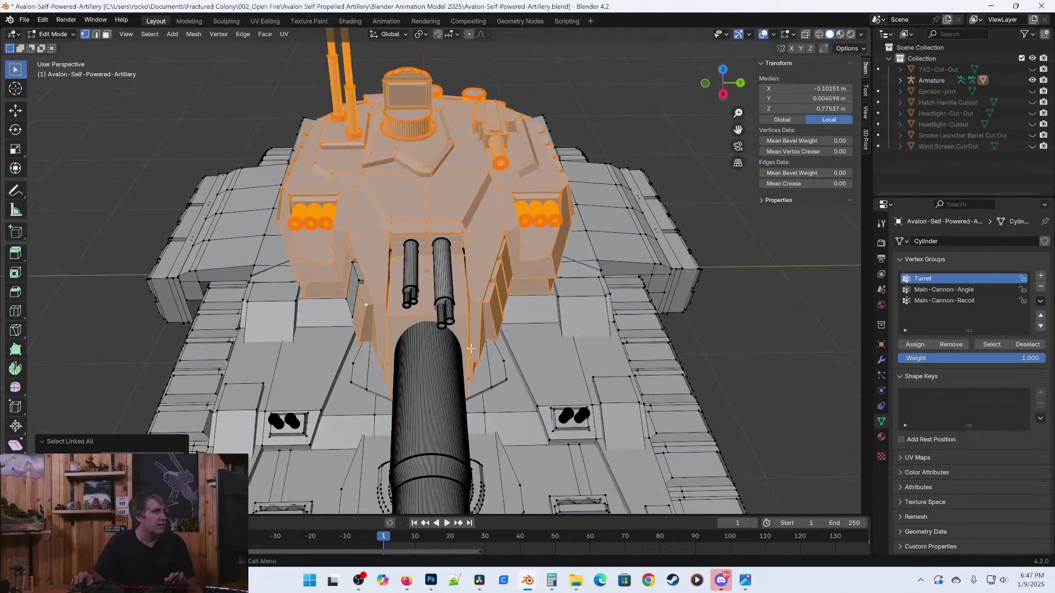
Add the remaining side panel beside the gun, with its linked geometry, to the selection and assign it all to the Turret vertex group.
middle_click_drag(434, 324, 526, 325)
left_click(518, 312, "shift")
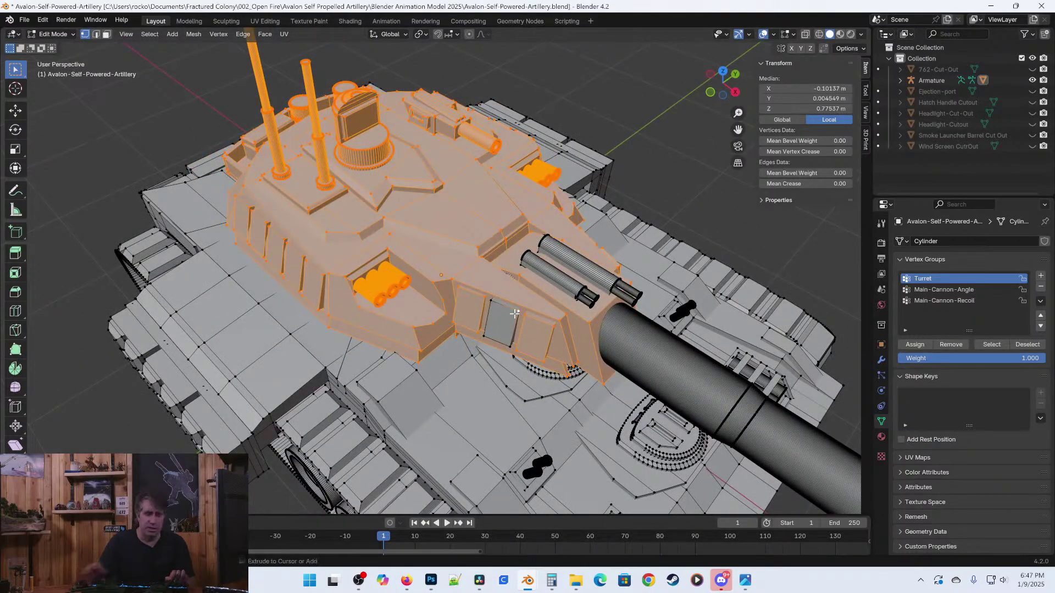
key("ctrl+l")
middle_click_drag(505, 294, 368, 310)
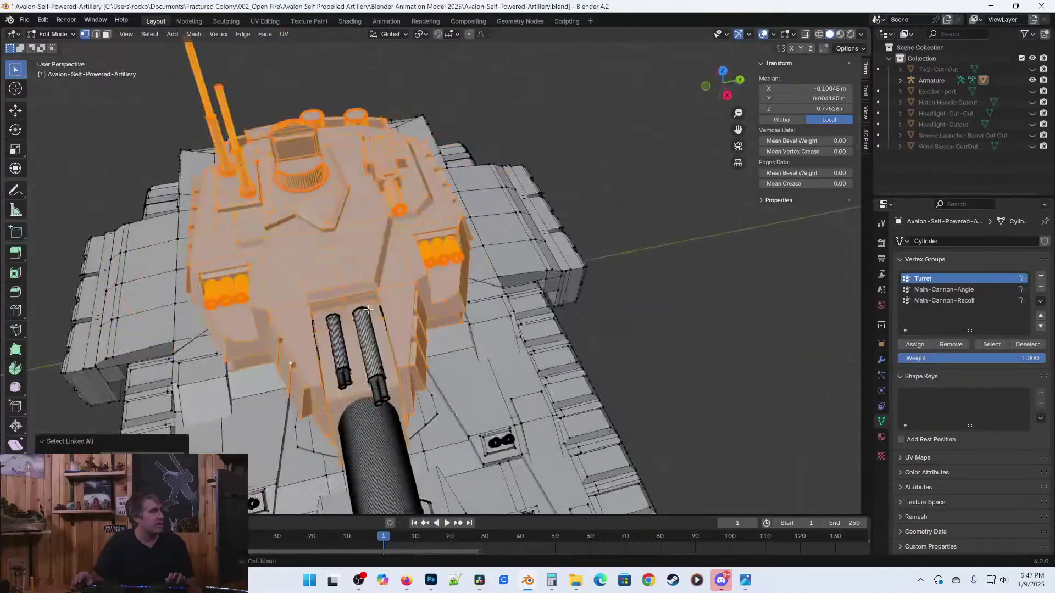
middle_click_drag(349, 419, 458, 312)
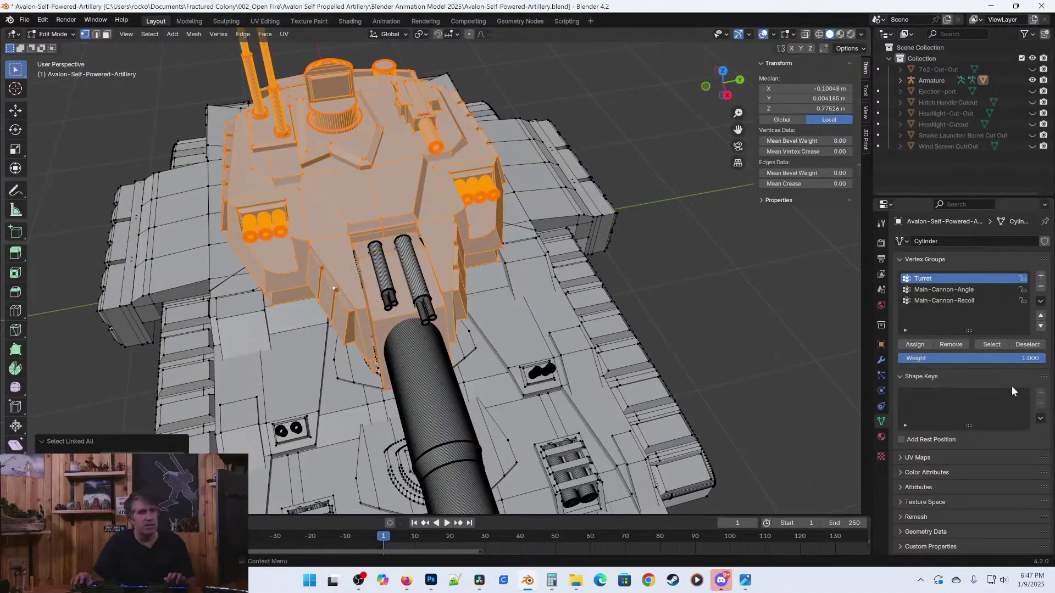
left_click(927, 345)
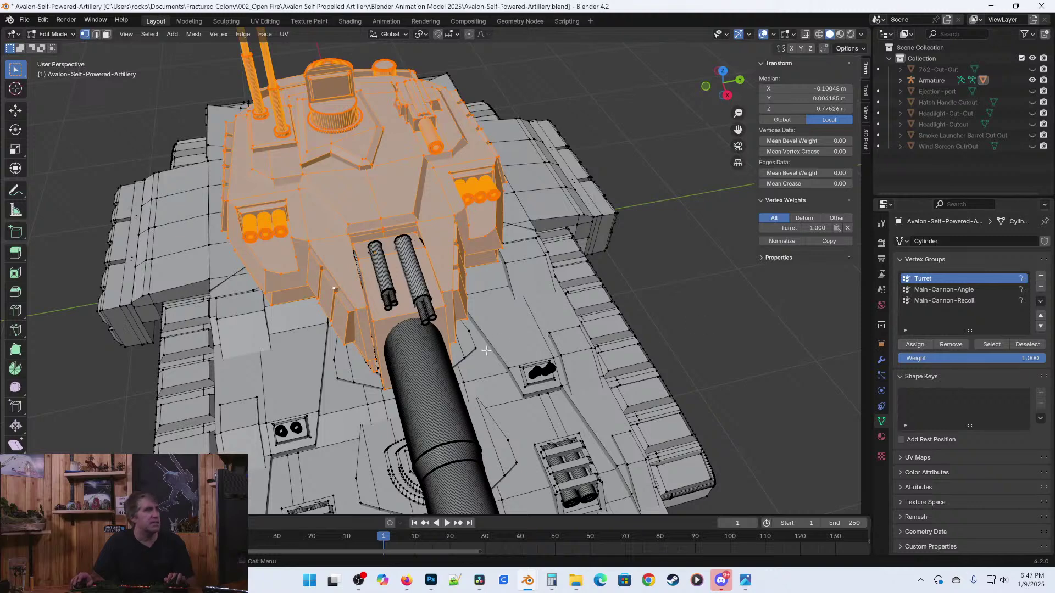
Remove the cannon's mount block from the Turret vertex group and select the group's members to check them.
left_click(445, 306)
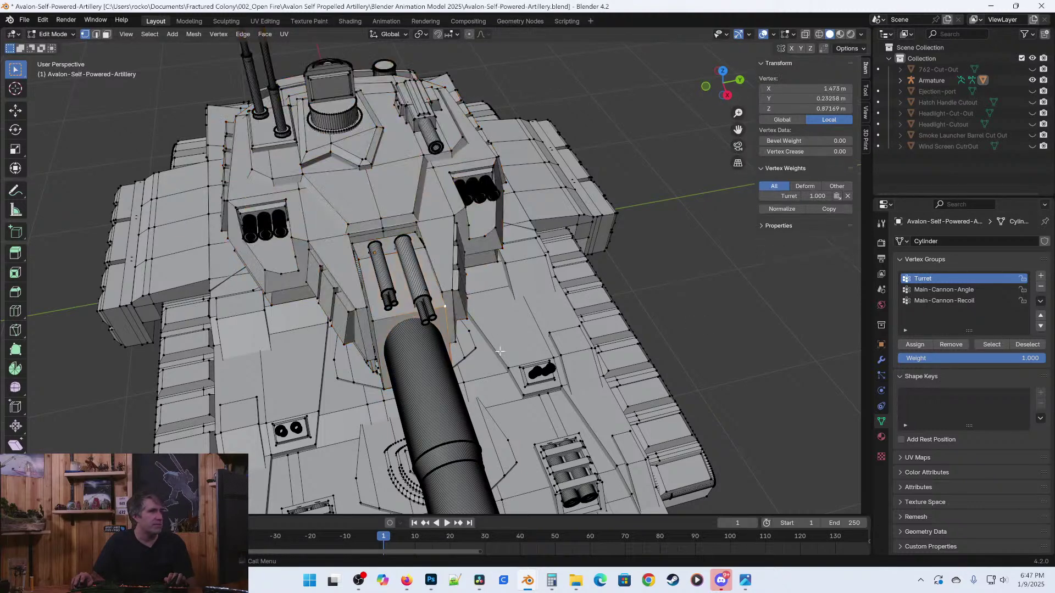
key("ctrl+l")
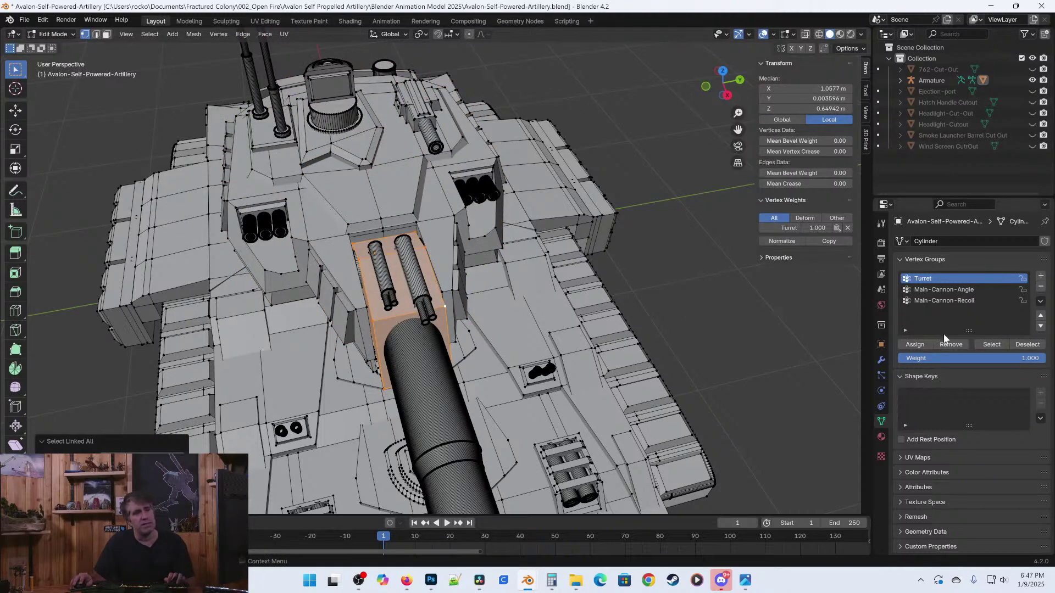
left_click(958, 350)
middle_click_drag(853, 348, 793, 346)
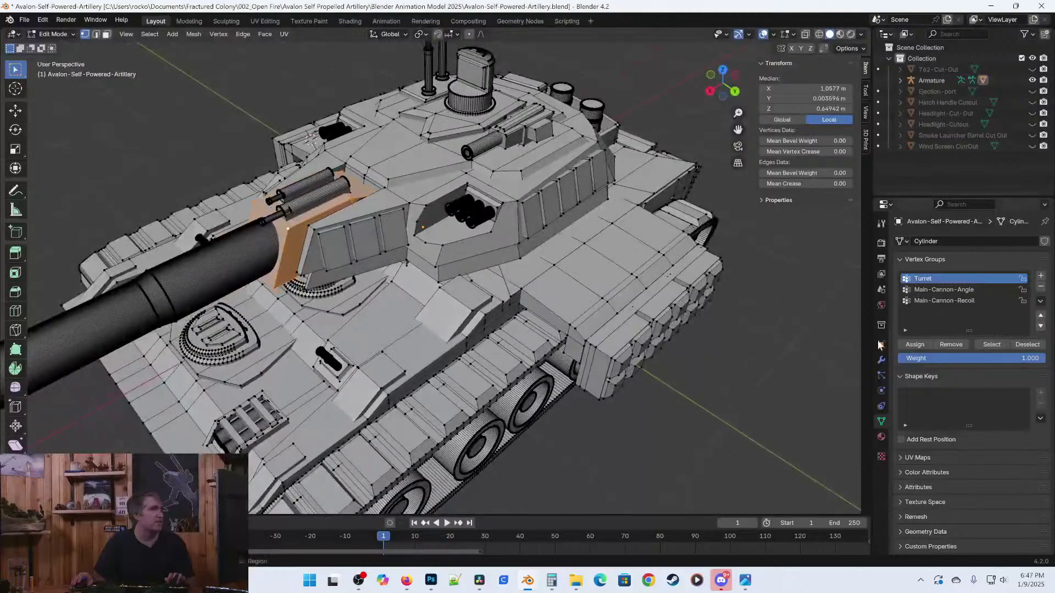
left_click(793, 347)
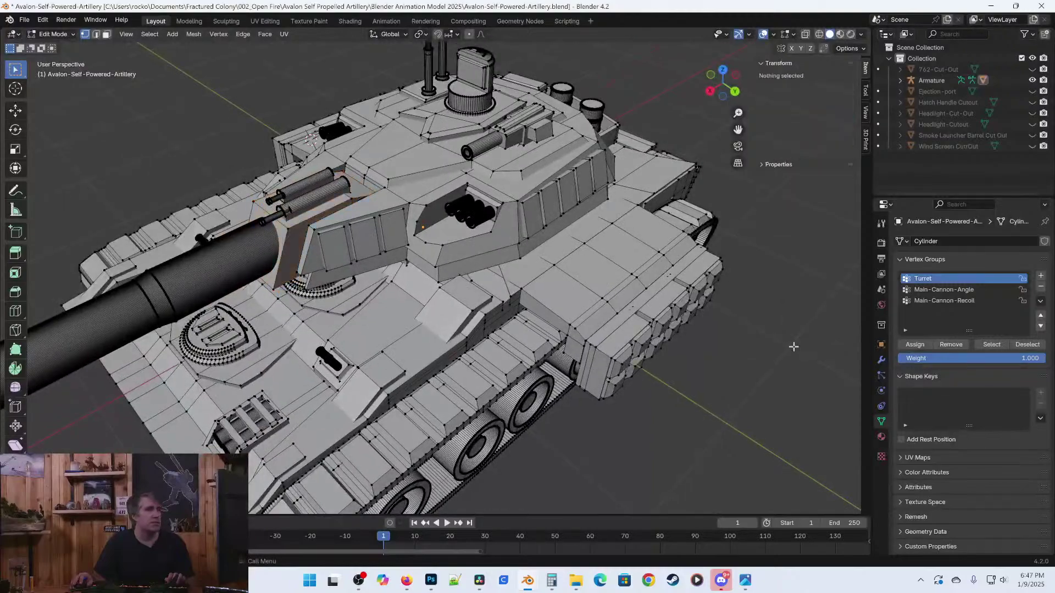
left_click(990, 344)
middle_click_drag(450, 242, 346, 258)
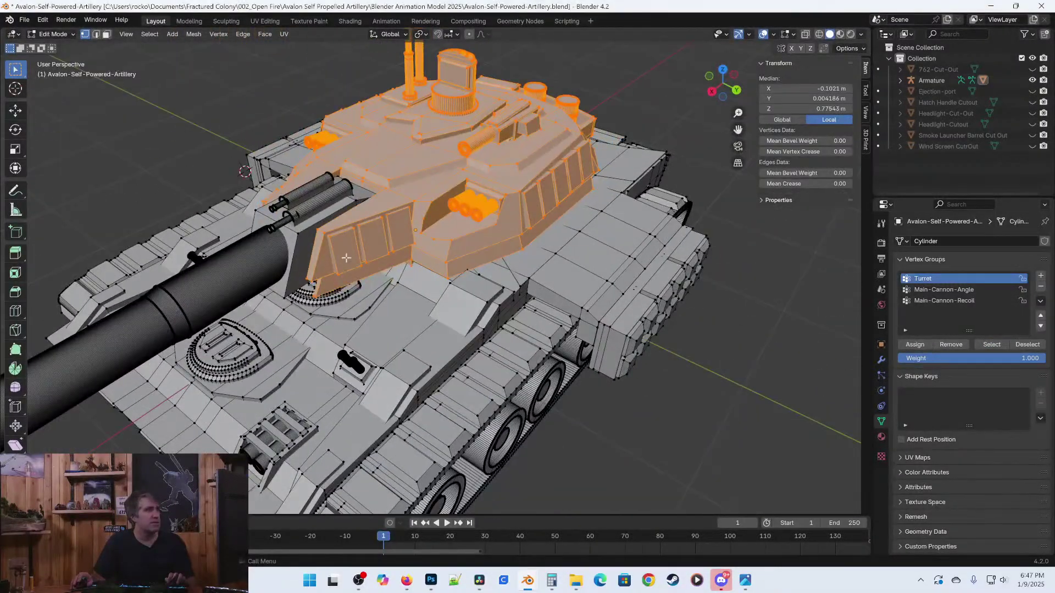
Select only the cannon's mount block and the two small guns on top of it, including all their linked geometry.
left_click(303, 235)
scroll(324, 335, "up", 6)
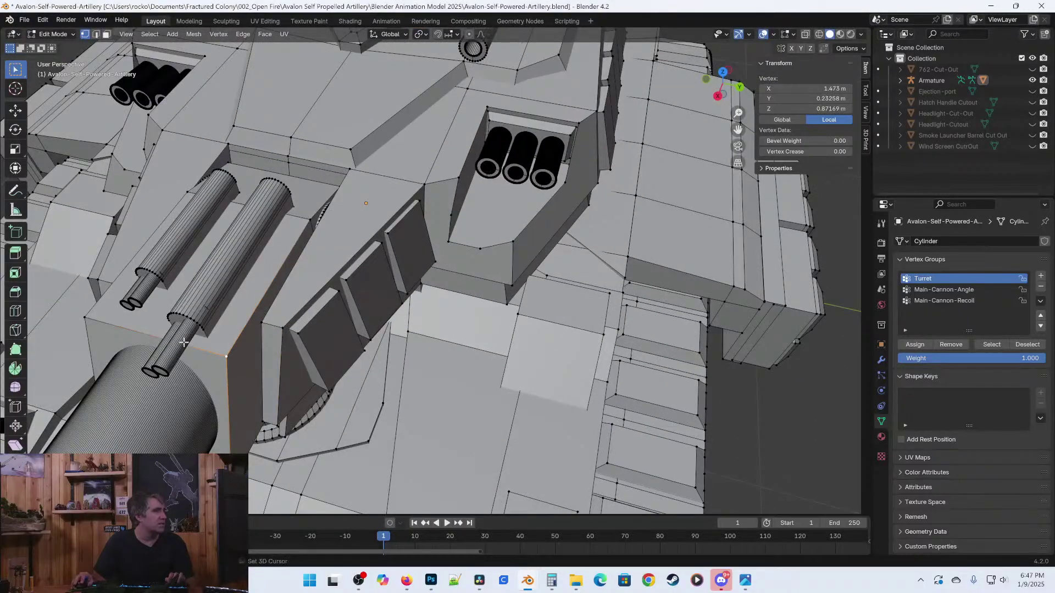
left_click(196, 326, "shift")
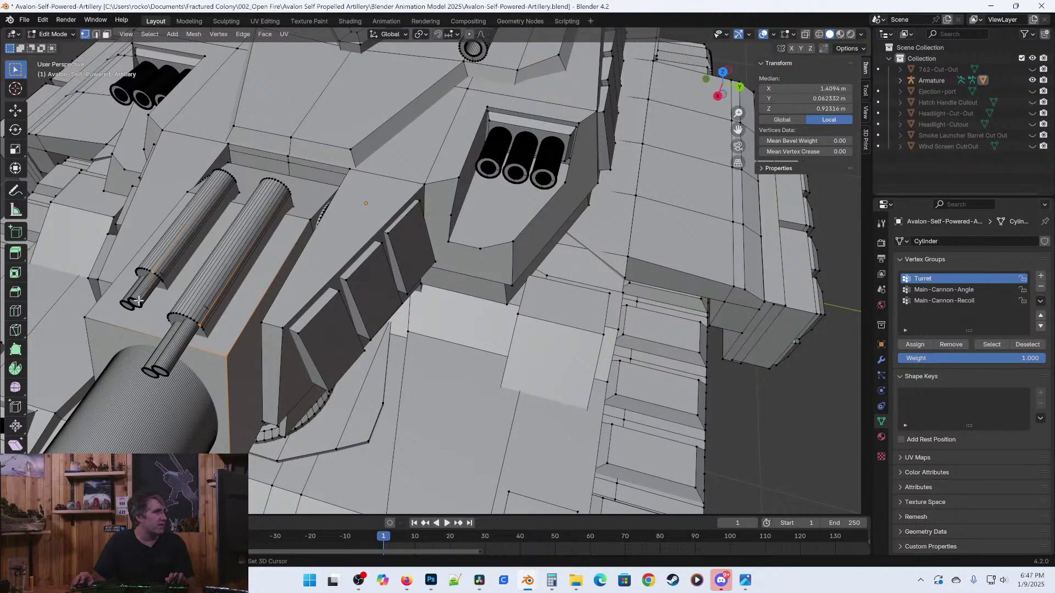
left_click(121, 301, "shift")
middle_click_drag(121, 301, 435, 353)
key("ctrl+l")
scroll(397, 350, "down", 5)
scroll(358, 296, "up", 4)
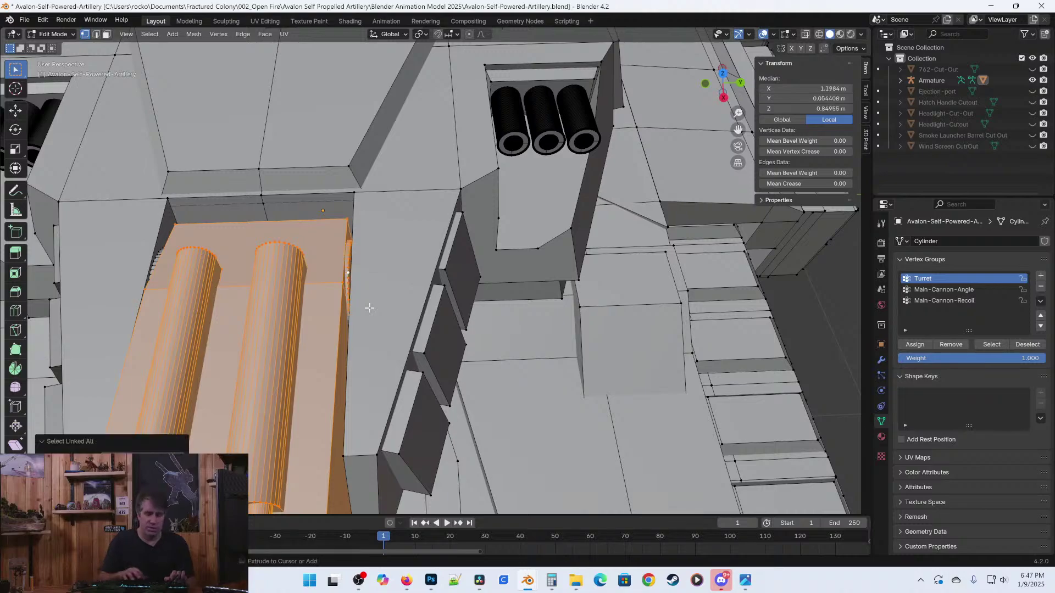
In see-through wireframe, add the missing round pivot disc on the mount's side, with its linked geometry, to the selection.
scroll(264, 315, "down", 1)
middle_click_drag(265, 314, 297, 304)
scroll(297, 305, "up", 3)
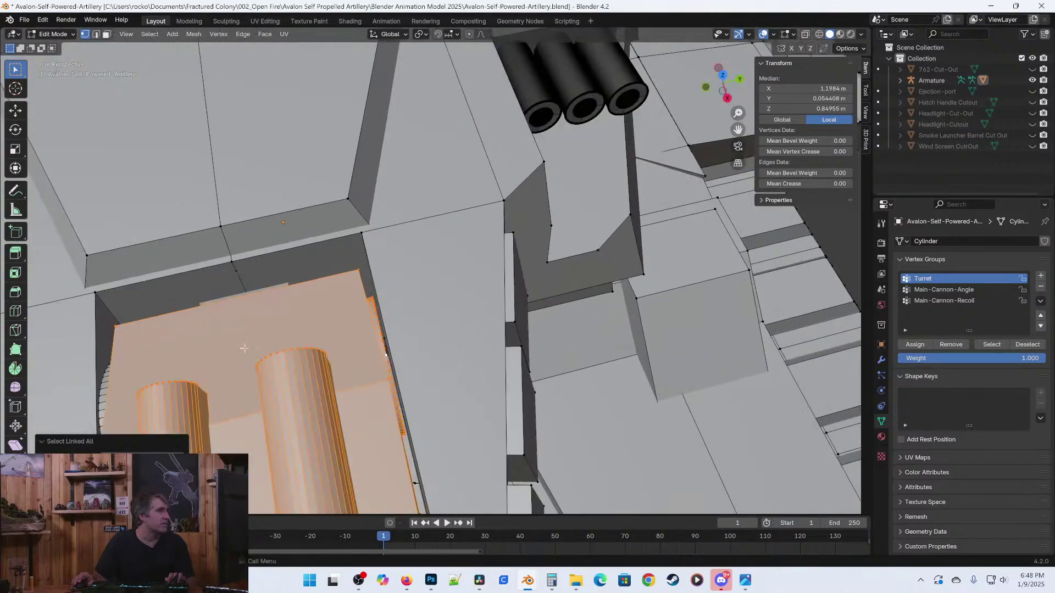
key("alt+z")
scroll(328, 297, "up", 2)
left_click(387, 228, "shift")
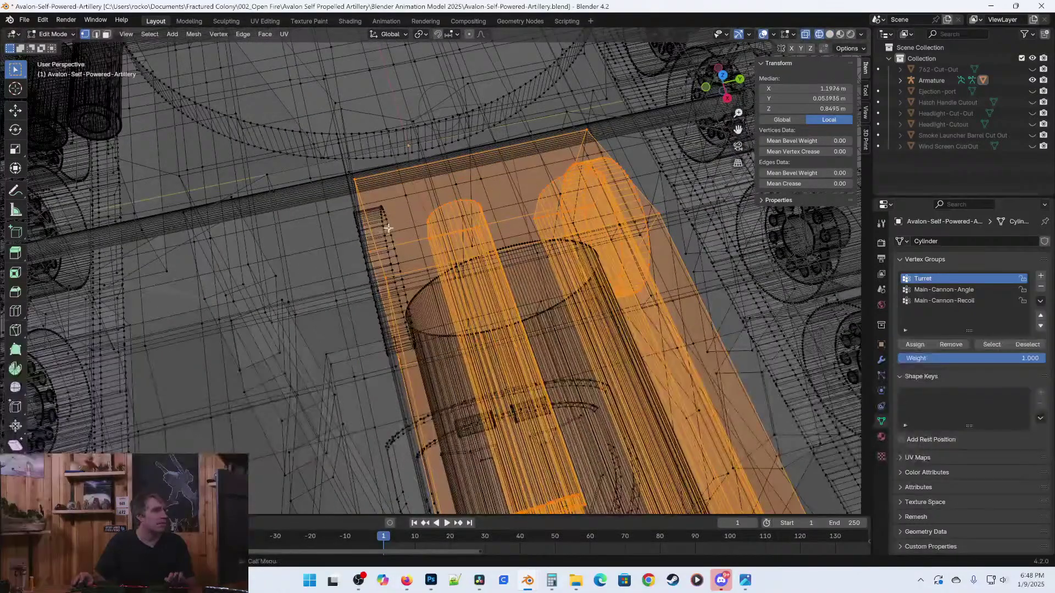
key("ctrl+l")
scroll(388, 228, "down", 6)
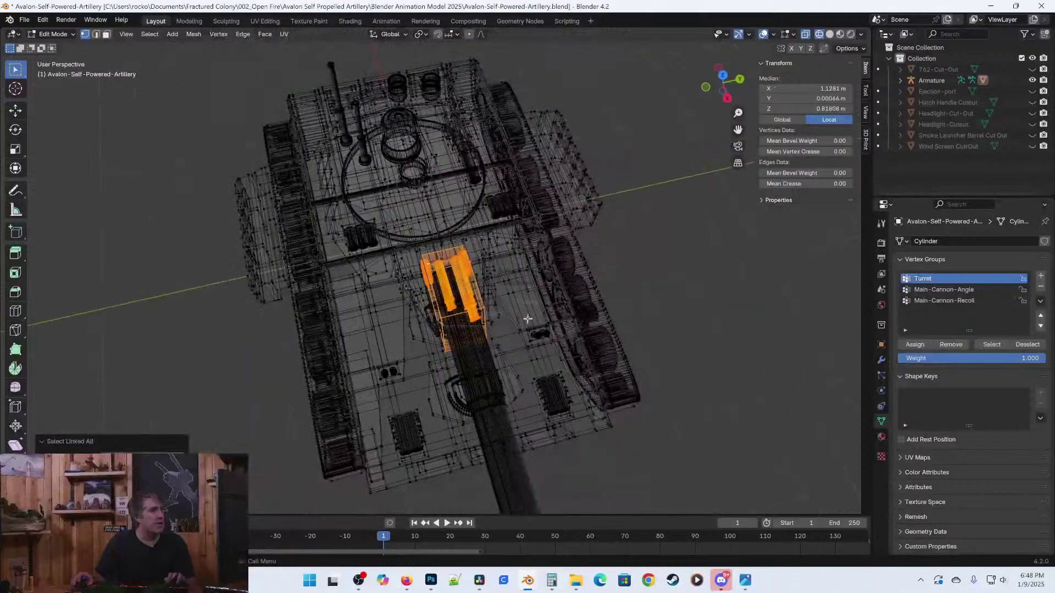
Save the file and assign the selected cannon mount parts to the Main-Cannon-Angle vertex group.
key("alt+z")
key("ctrl+s")
middle_click_drag(545, 386, 299, 234)
scroll(299, 234, "up", 2)
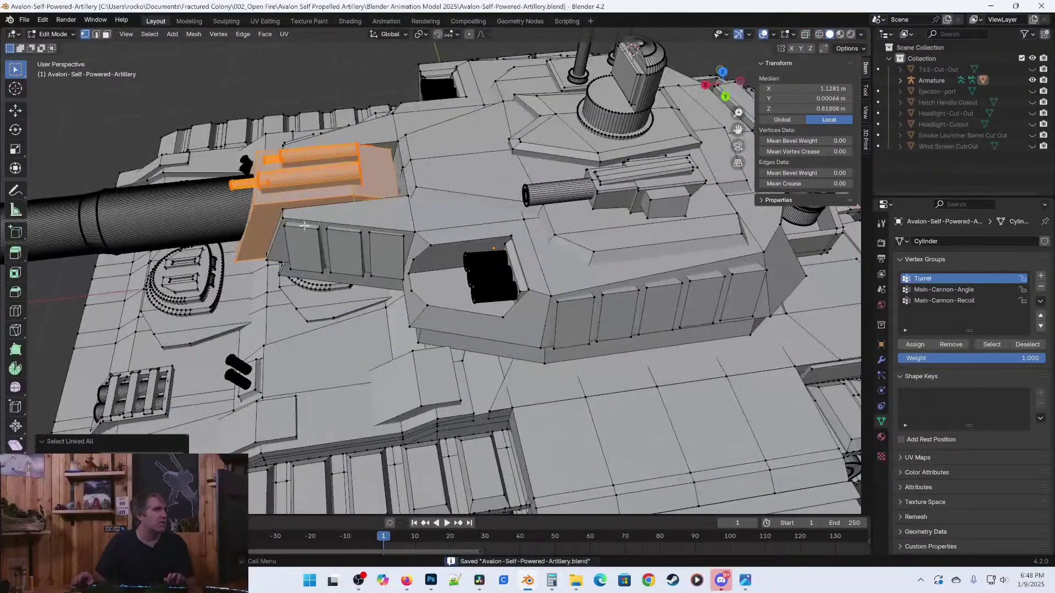
left_click(939, 290)
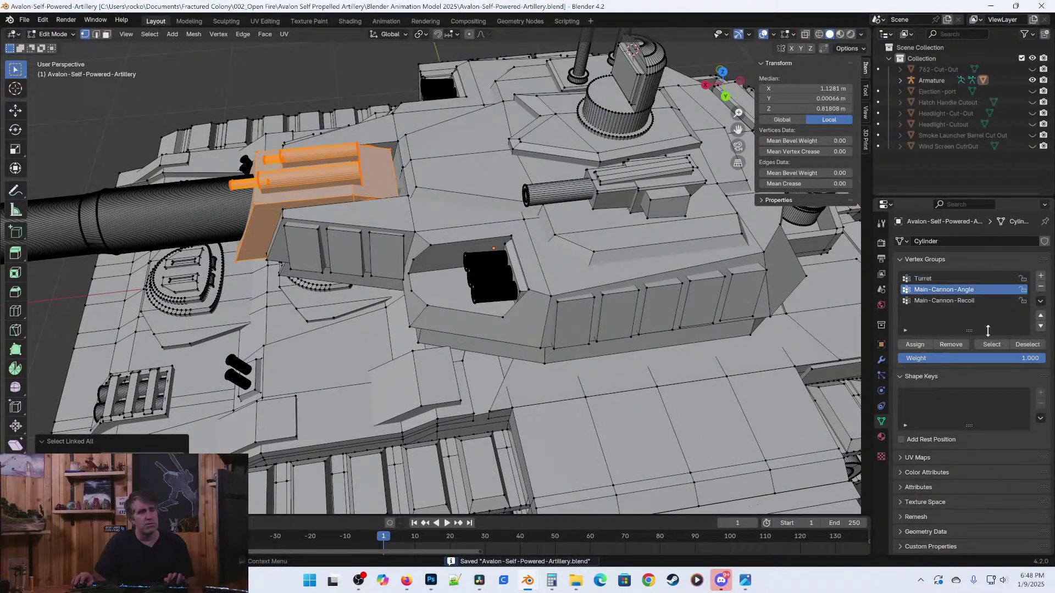
left_click(916, 344)
Select the whole main cannon barrel through its linked geometry and assign it to the Main-Cannon-Recoil vertex group.
middle_click_drag(687, 360, 520, 361)
left_click(502, 313)
key("ctrl+l")
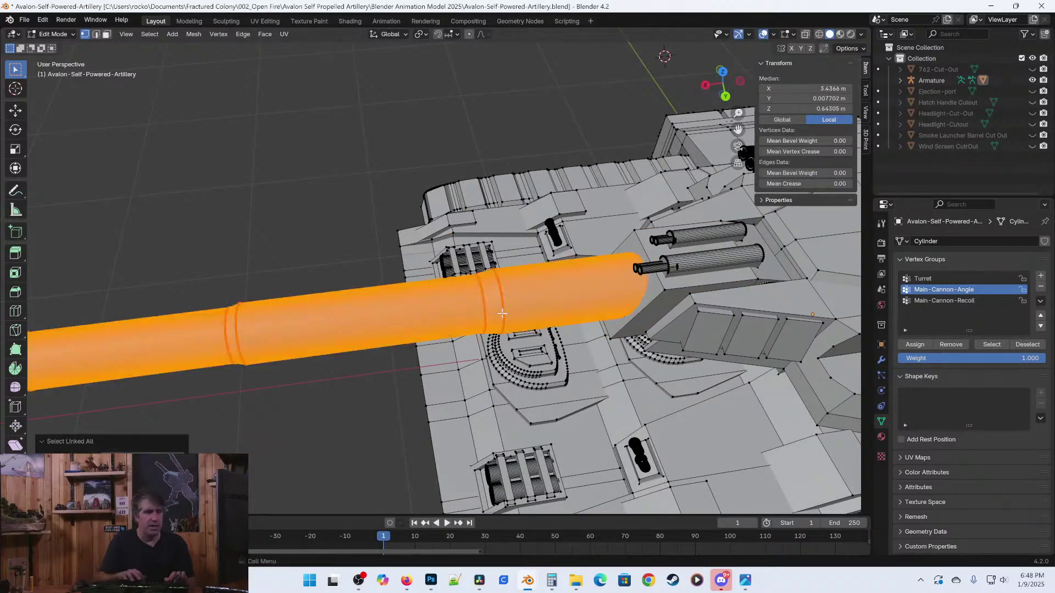
scroll(466, 256, "down", 4)
scroll(466, 256, "up", 4)
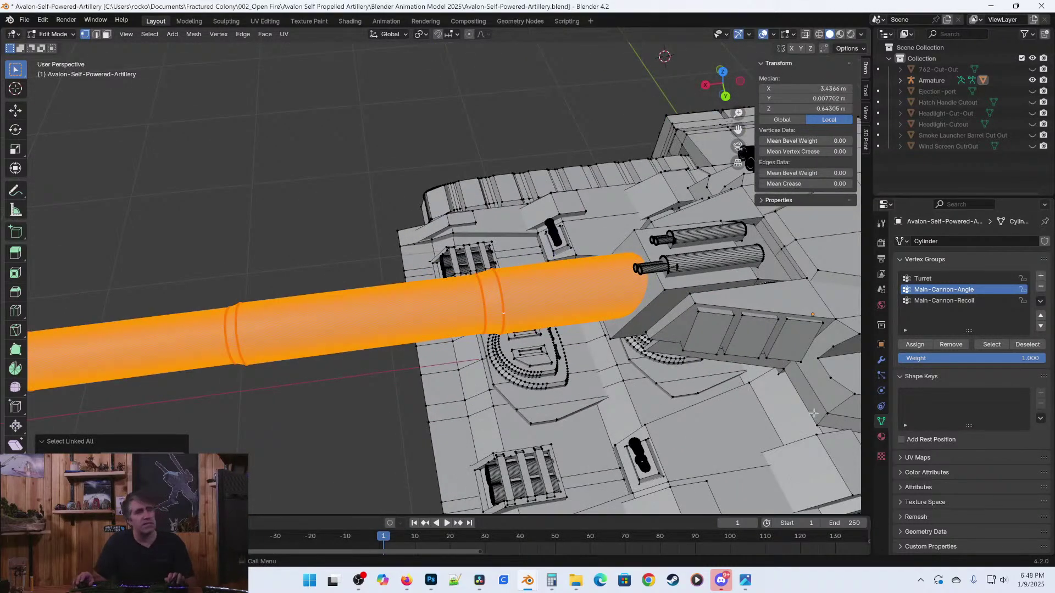
left_click(948, 302)
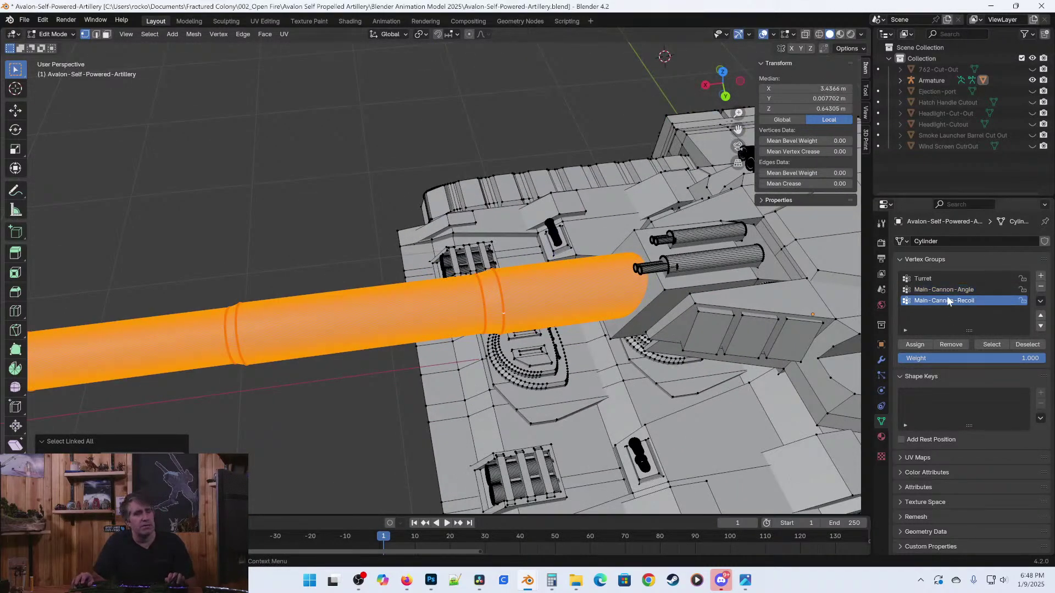
left_click(913, 347)
Finish editing the artillery mesh and save the file.
key("Tab")
middle_click_drag(379, 307, 584, 362)
key("ctrl+s")
scroll(467, 285, "down", 3)
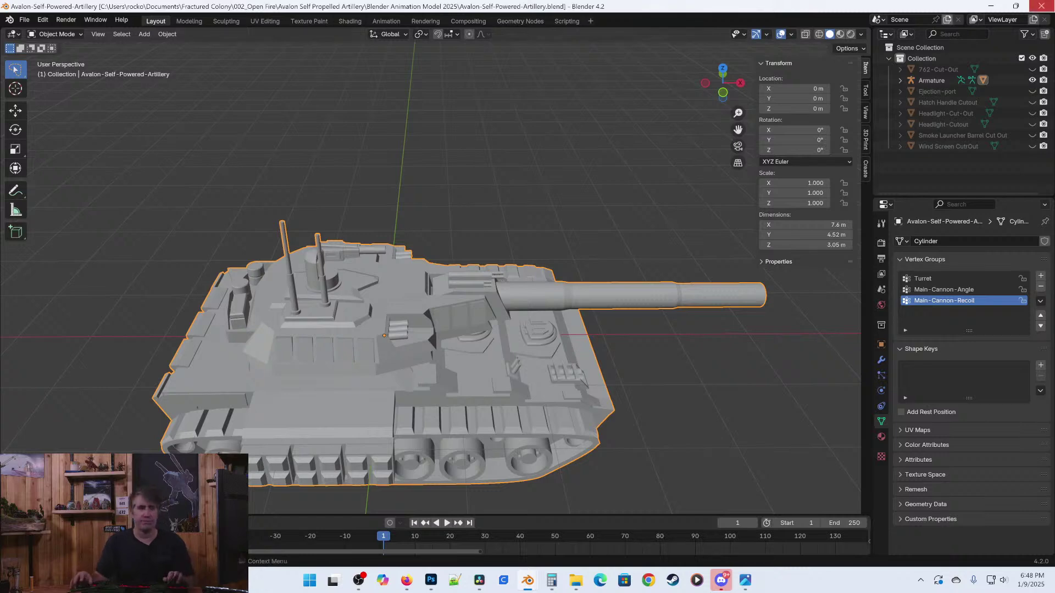
Select the armature in wireframe display, save the file, and put the armature in Pose Mode.
mouse_move(568, 361)
middle_mouse_down()
mouse_move(435, 387)
mouse_move(549, 436)
mouse_move(487, 431)
middle_mouse_up()
key("z")
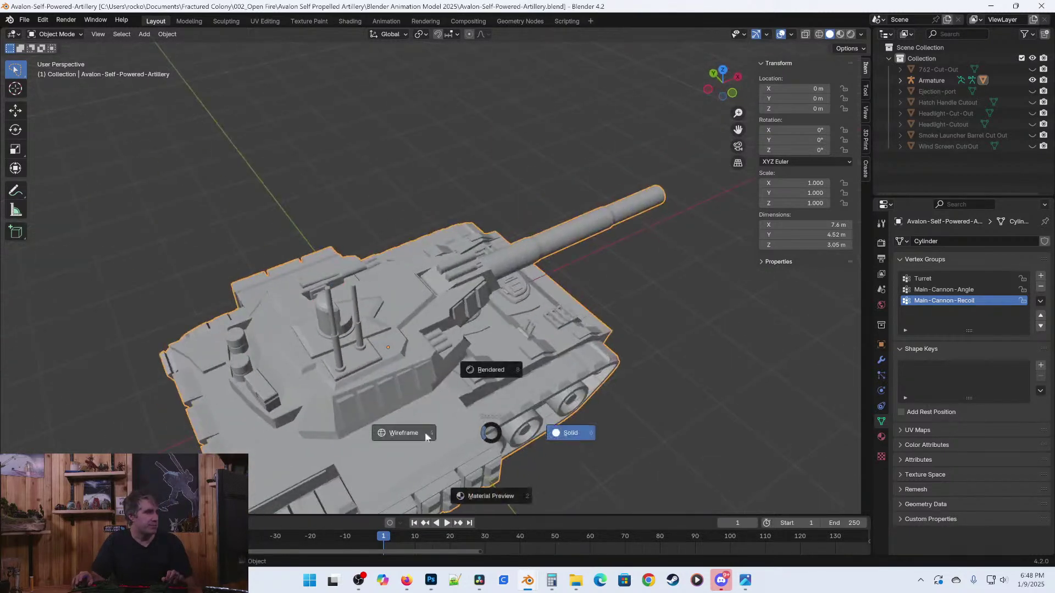
left_click(407, 431)
mouse_move(346, 316)
middle_mouse_down()
mouse_move(356, 374)
mouse_move(330, 350)
mouse_move(453, 321)
mouse_move(416, 293)
middle_mouse_up()
left_click(334, 351)
key("ctrl+s")
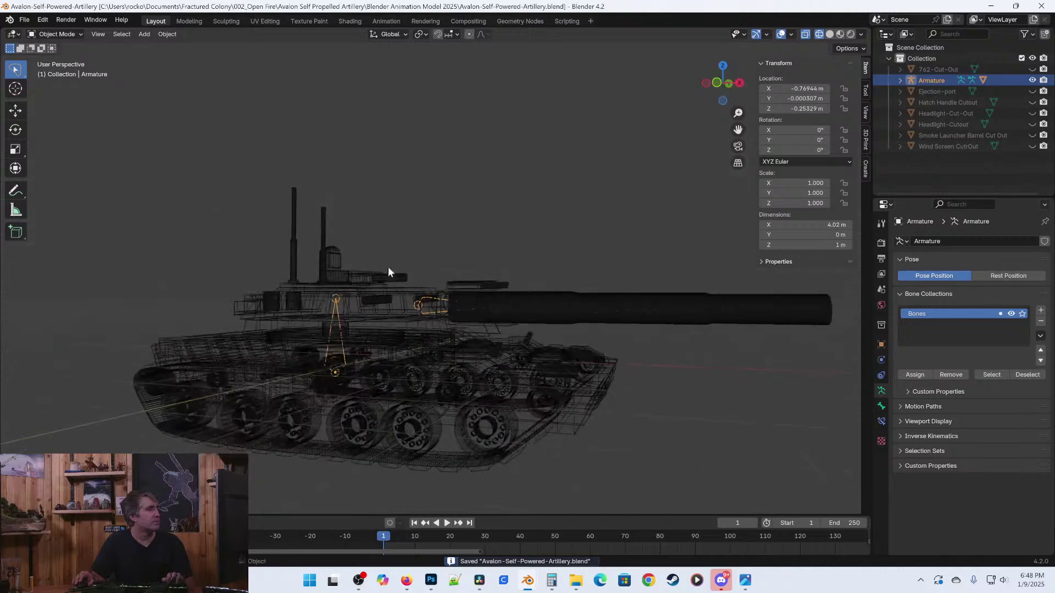
left_click(55, 34)
left_click(54, 71)
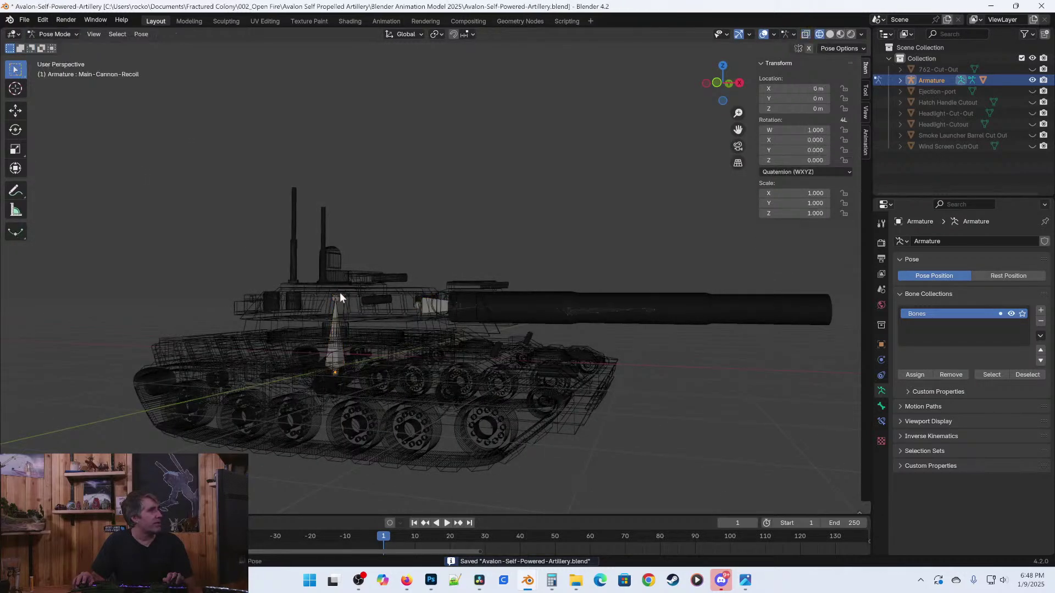
Rotate the Turret bone about 49.9° around the Z axis and view the posed model in solid shading.
left_click(338, 333)
middle_click_drag(337, 333, 361, 365)
key("r")
key("z")
left_click(633, 310)
key("shift+z")
mouse_move(633, 309)
middle_mouse_down()
mouse_move(627, 341)
mouse_move(508, 370)
mouse_move(647, 379)
mouse_move(577, 394)
mouse_move(583, 428)
mouse_move(422, 419)
mouse_move(617, 464)
middle_mouse_up()
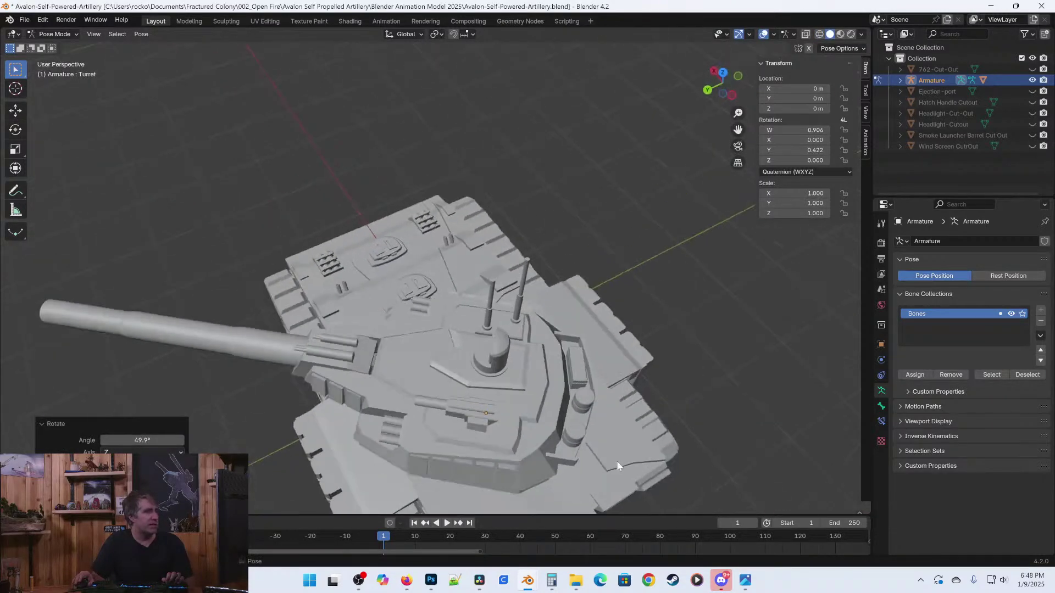
Rotate the Turret bone about another 69.6° around Z, return to solid shading, and save the file.
key("shift+z")
key("z")
left_click(731, 470)
key("z")
left_click(688, 472)
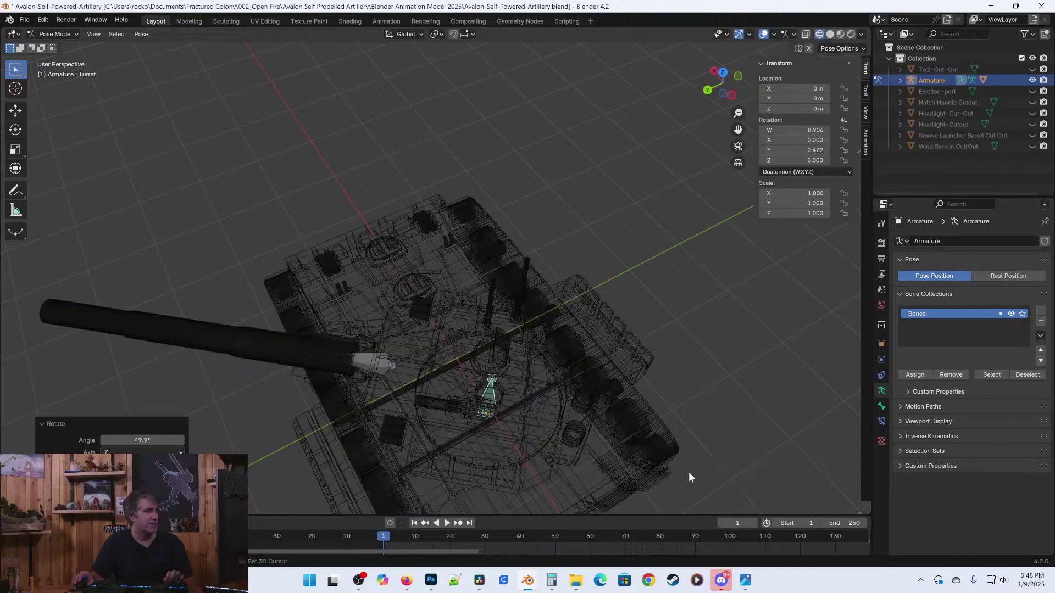
middle_click_drag(687, 472, 710, 398)
key("r")
key("z")
left_click(634, 159)
key("z")
left_click(812, 350)
key("ctrl+s")
mouse_move(737, 365)
middle_mouse_down()
mouse_move(614, 325)
mouse_move(422, 330)
mouse_move(558, 339)
middle_mouse_up()
Show the model in wireframe and select the Main-Cannon-Angle bone at the base of the cannon.
key("z")
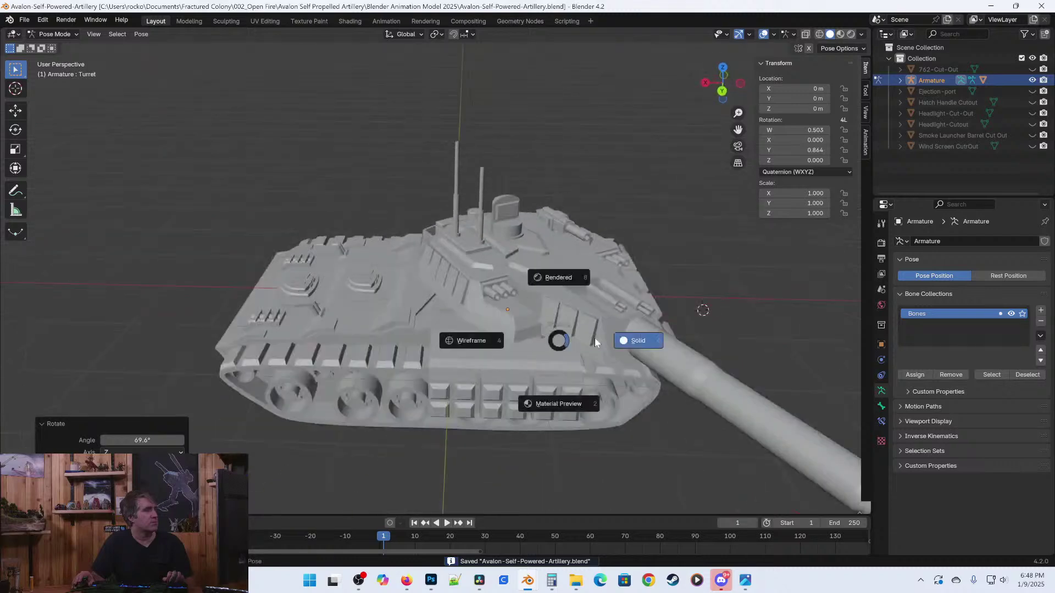
left_click(464, 335)
left_click(571, 297)
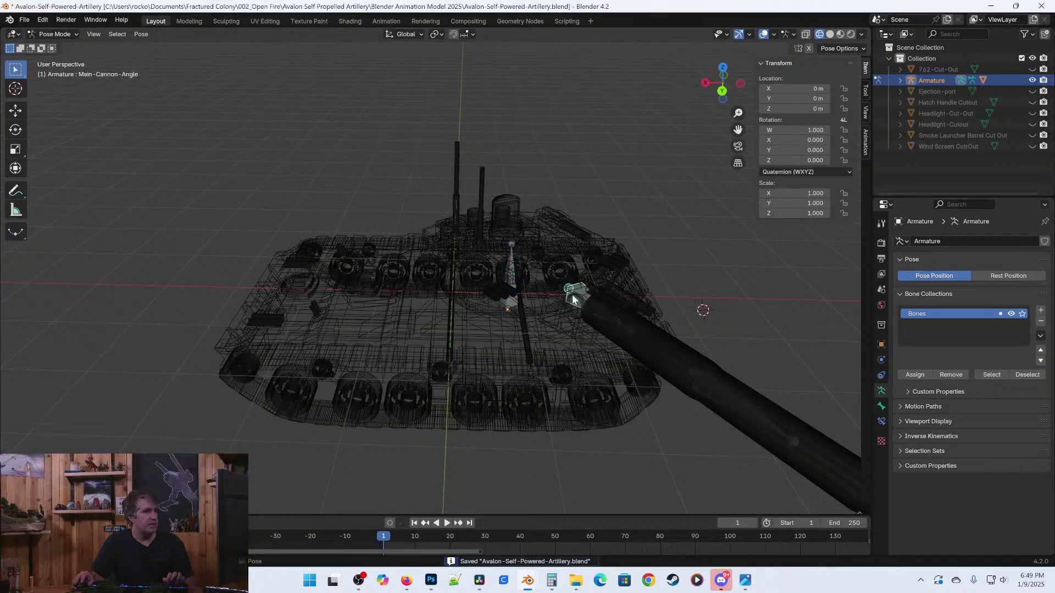
middle_click_drag(572, 295, 654, 325)
Try to rotate the Main-Cannon-Angle bone around the X axis.
key("r")
key("x")
key("x")
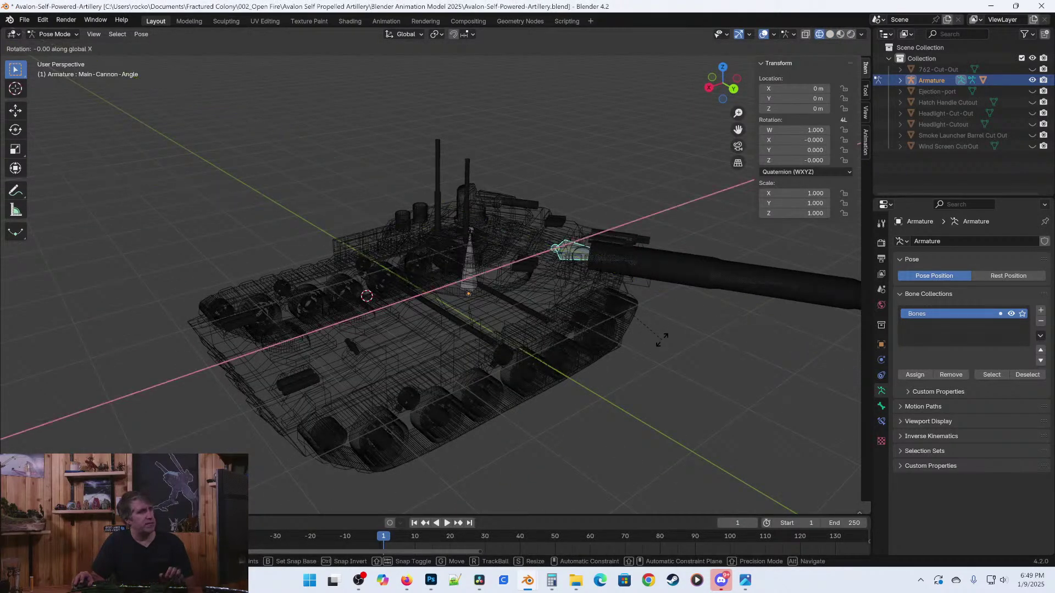
left_click(662, 340)
middle_click_drag(662, 340, 604, 354)
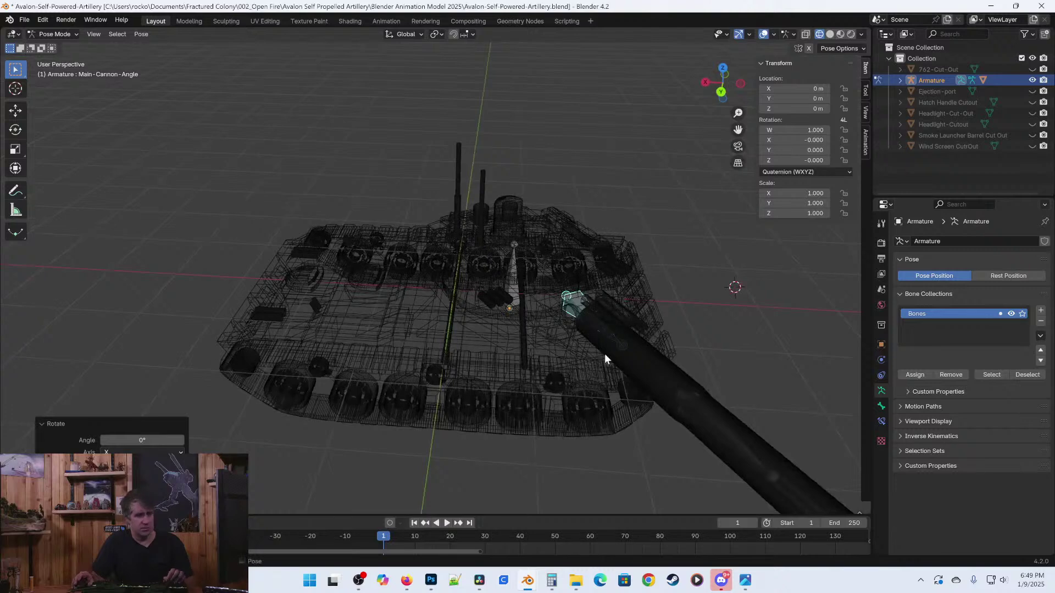
Raise the cannon by rotating the Main-Cannon-Angle bone about 41.3° around its local Z axis and show solid shading.
key("r")
key("z")
key("z")
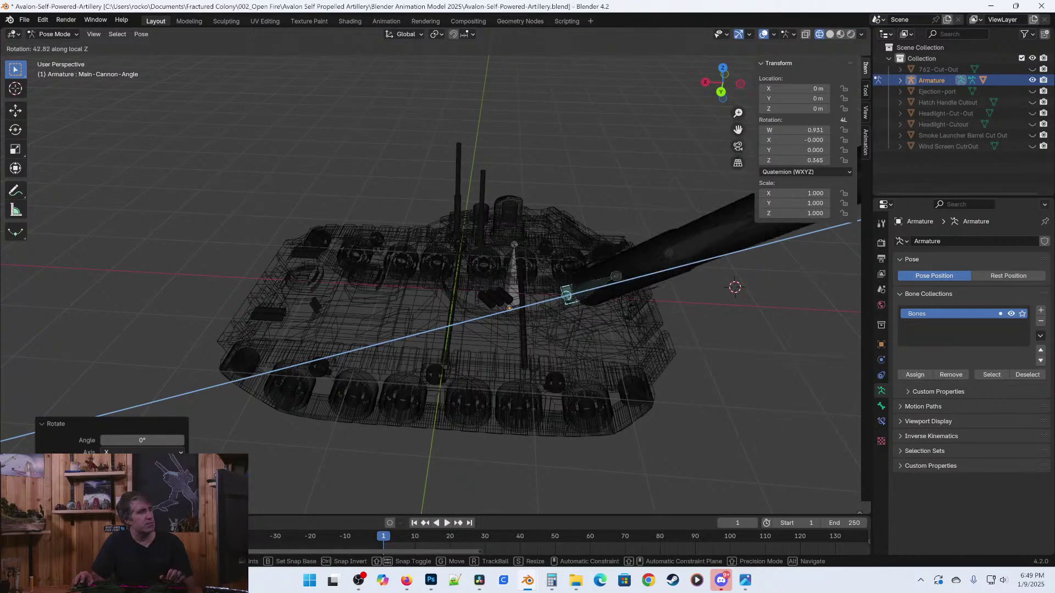
left_click(628, 384)
key("shift+z")
Examine the raised cannon and its mount against the turret, up close and in front view.
middle_click_drag(692, 380, 566, 341)
scroll(619, 391, "down", 2)
scroll(572, 319, "up", 3)
middle_click_drag(586, 253, 560, 317, "shift")
scroll(546, 340, "up", 2)
middle_click_drag(603, 291, 575, 385)
scroll(551, 291, "down", 2)
scroll(551, 292, "up", 3)
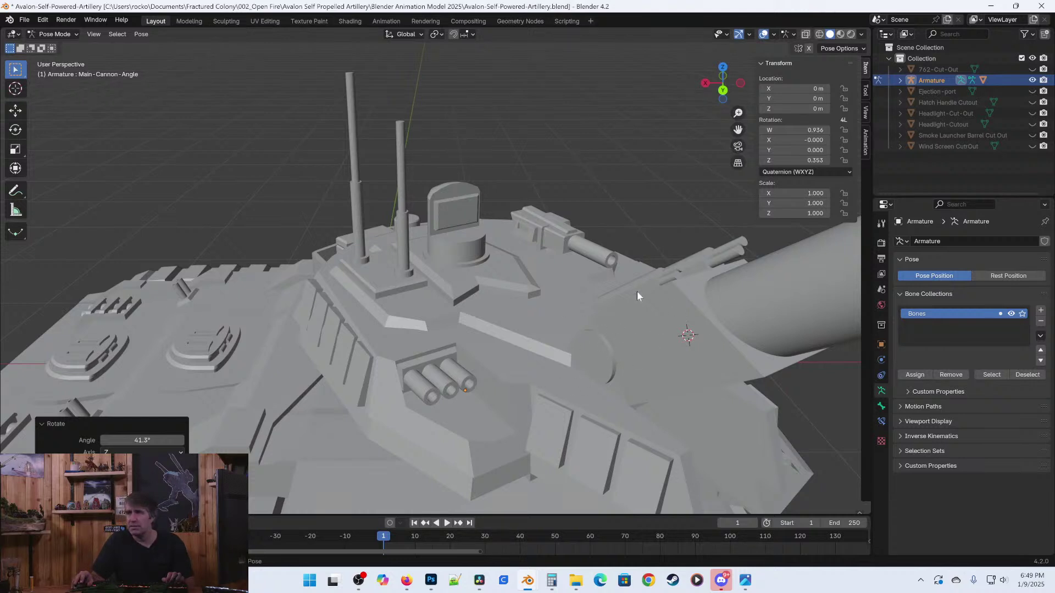
scroll(475, 398, "down", 3)
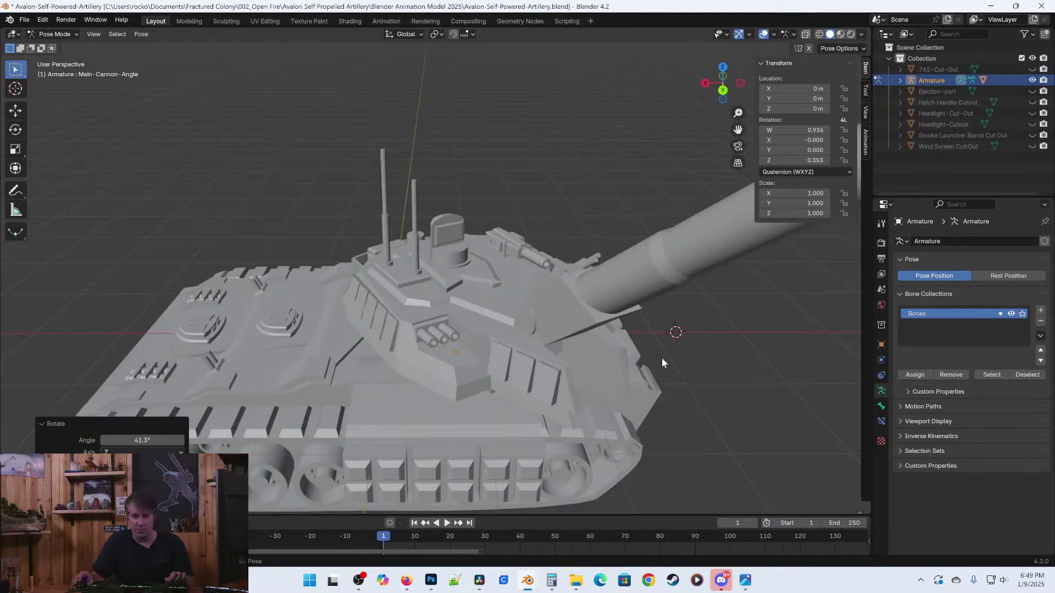
key("KP_1")
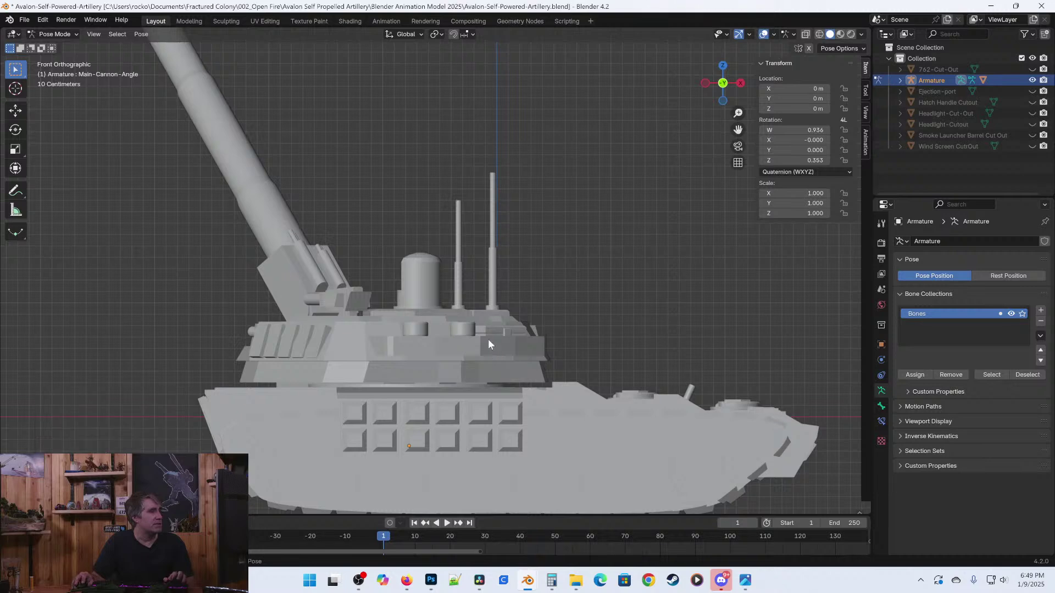
Keep the raised cannon pose, return to Object Mode, and select the artillery mesh.
key("alt+r")
key("ctrl+z")
left_click(39, 37)
left_click(52, 47)
left_click(635, 433)
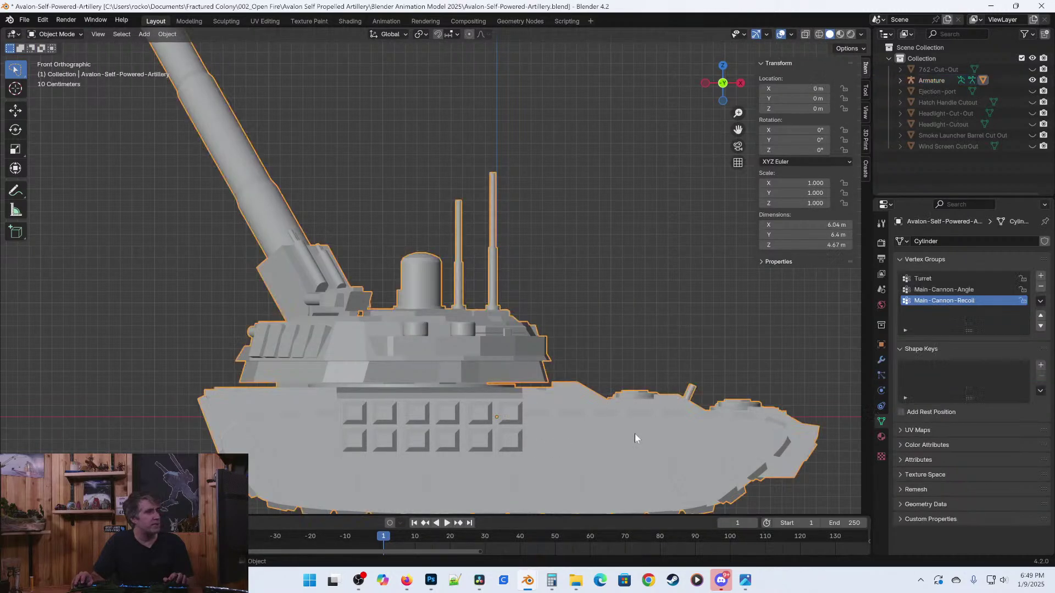
Examine the turret and raised cannon of the artillery mesh in wireframe, ending in Object Mode with solid shading.
key("Tab")
middle_click_drag(684, 311, 613, 316)
key("z")
left_click(546, 386)
mouse_move(579, 385)
middle_mouse_down("shift")
mouse_move(559, 319)
mouse_move(648, 322)
middle_mouse_up("shift")
key("Tab")
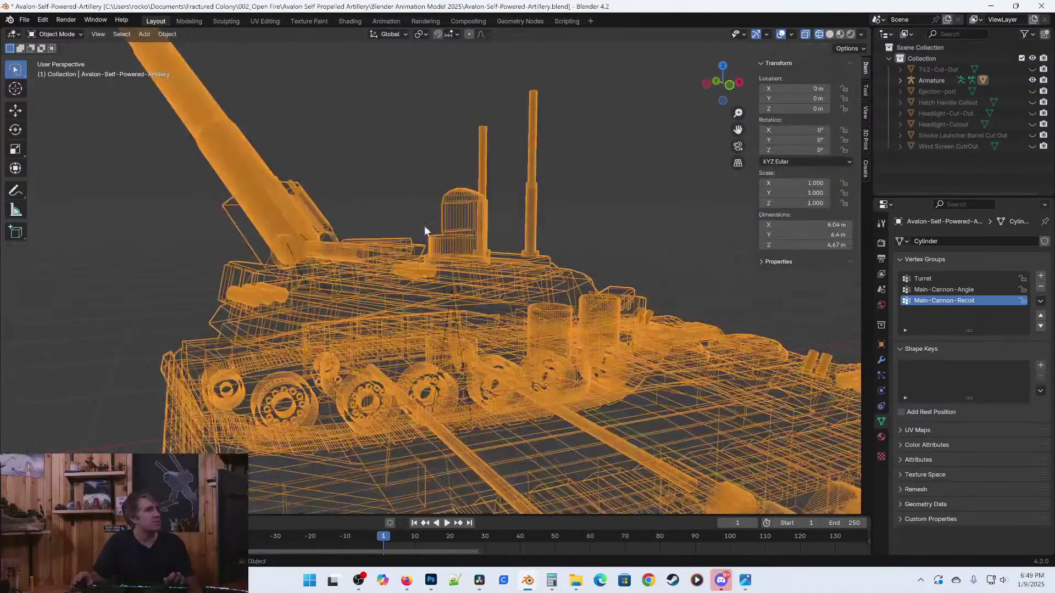
key("z")
left_click(486, 199)
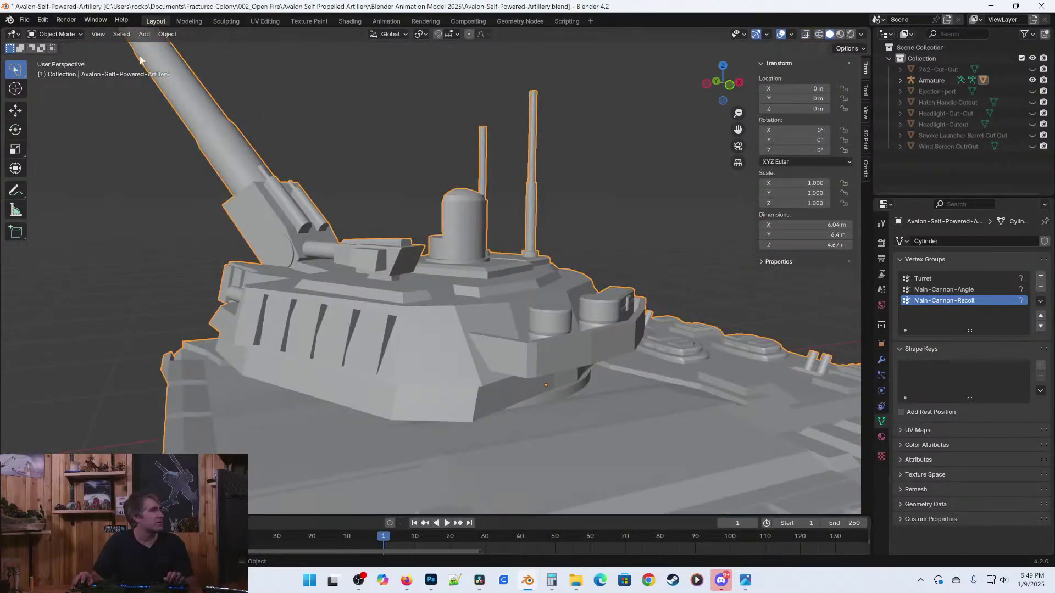
Select the armature and save the file.
left_click(936, 79)
key("ctrl+s")
middle_click_drag(588, 216, 377, 225)
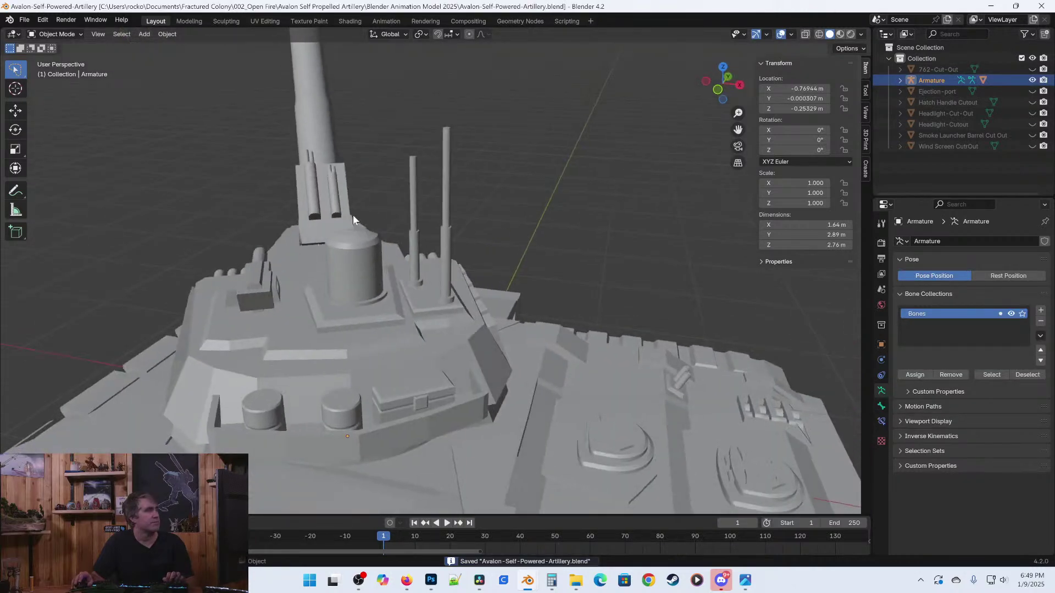
Switch the armature to Pose Mode.
key("alt+p")
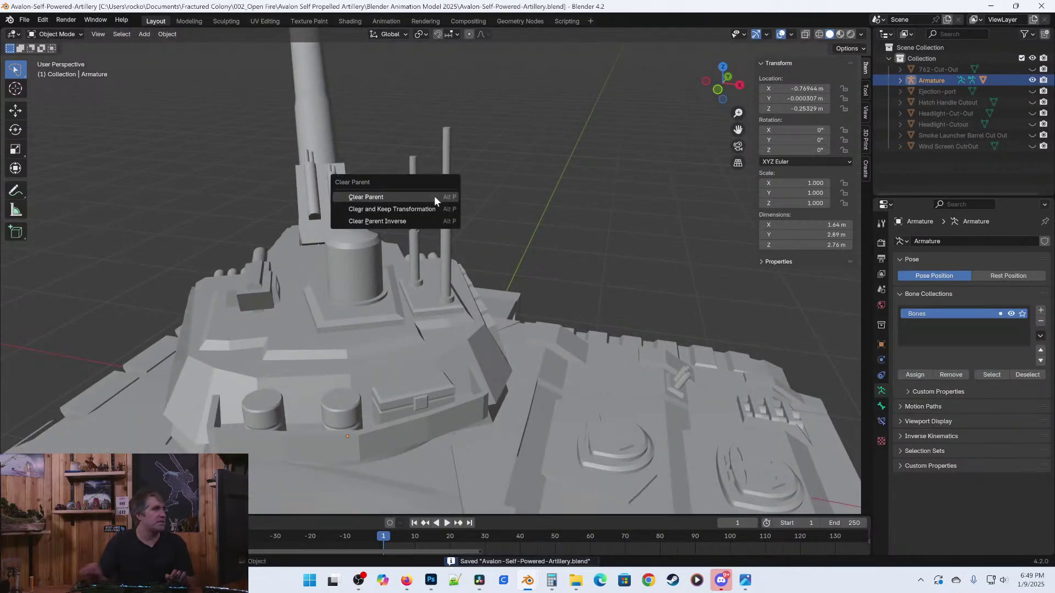
key("Escape")
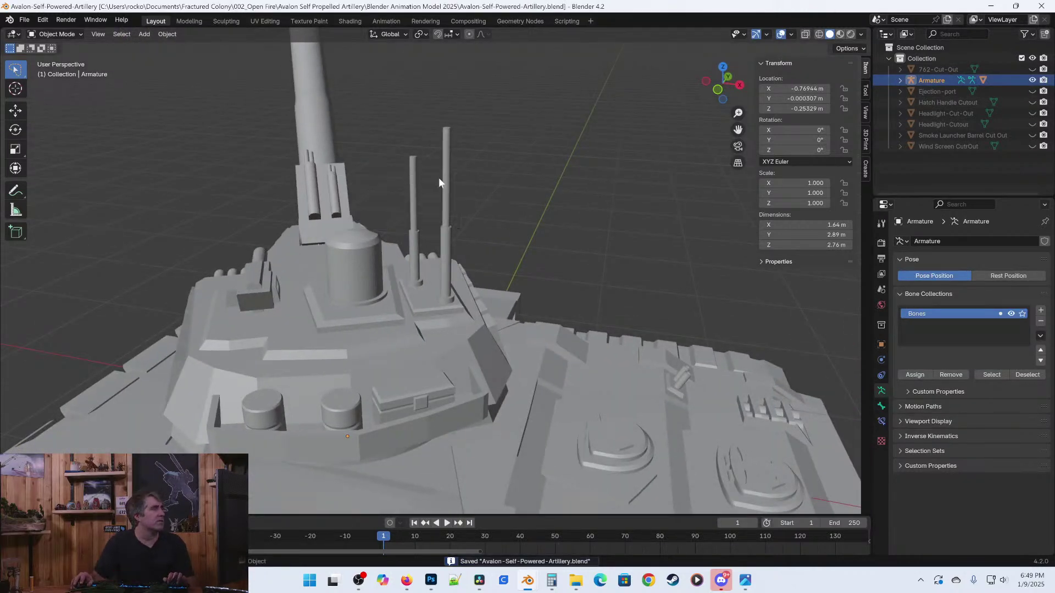
left_click(61, 35)
left_click(58, 71)
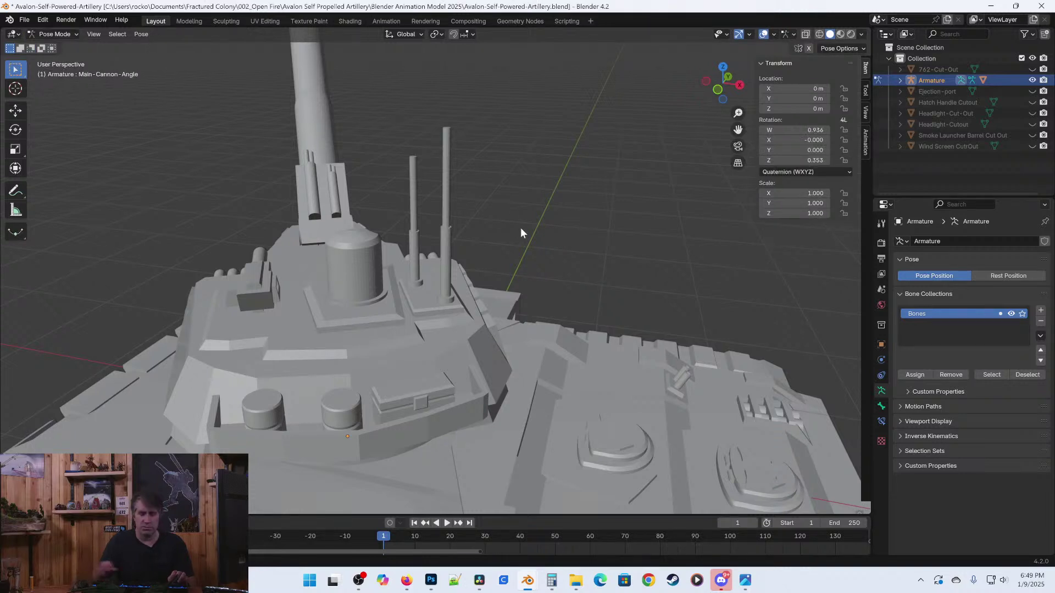
key("alt+p")
key("Escape")
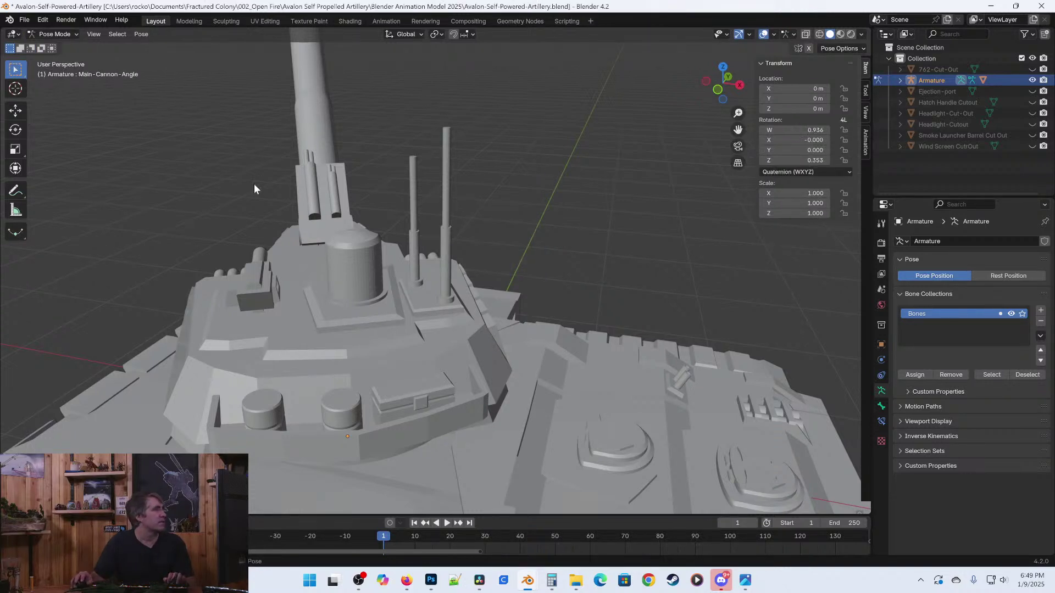
left_click(141, 34)
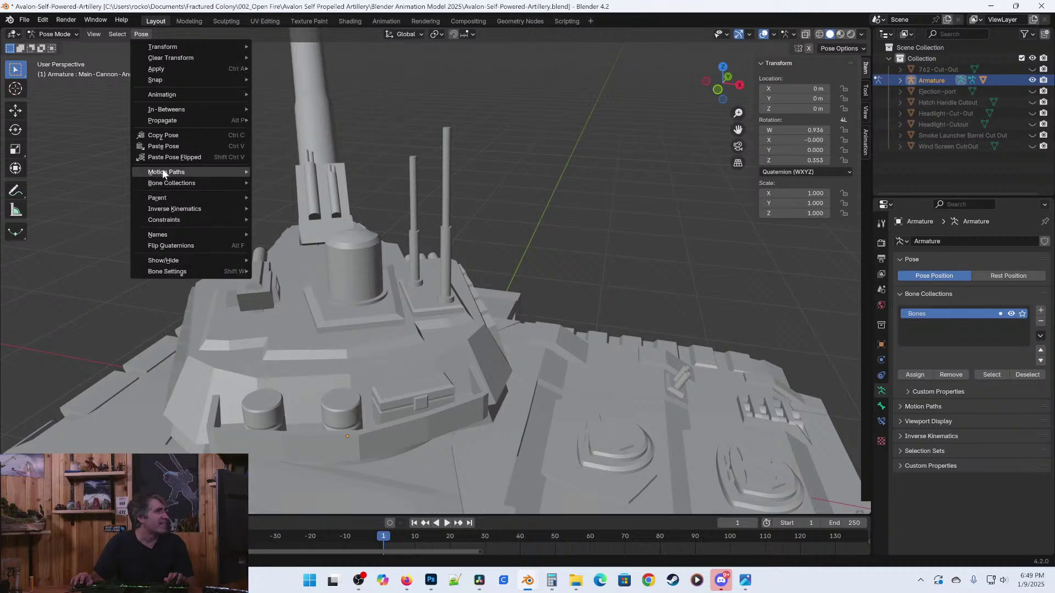
mouse_move(174, 55)
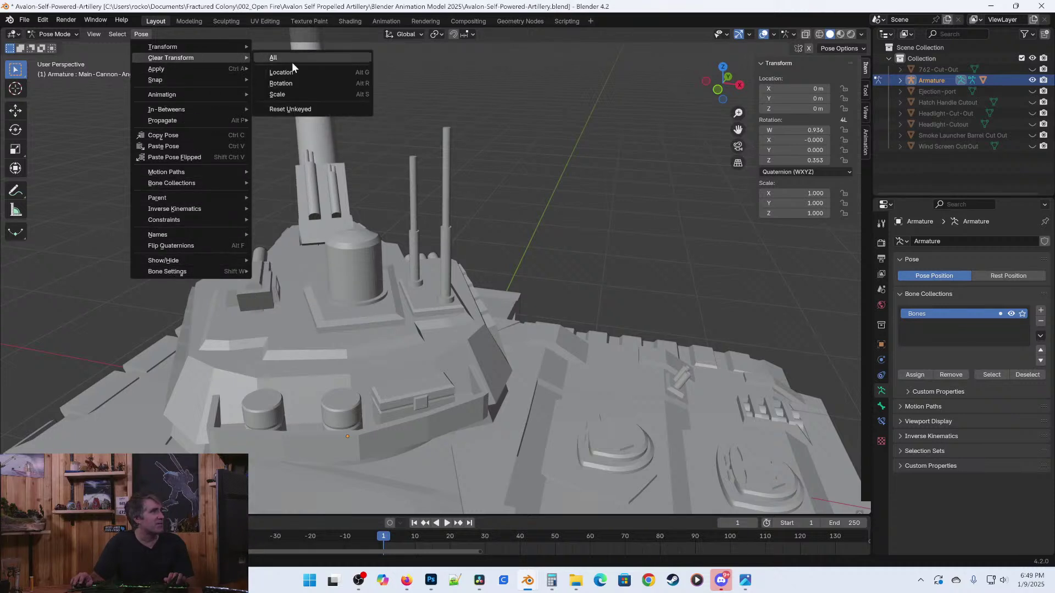
key("Escape")
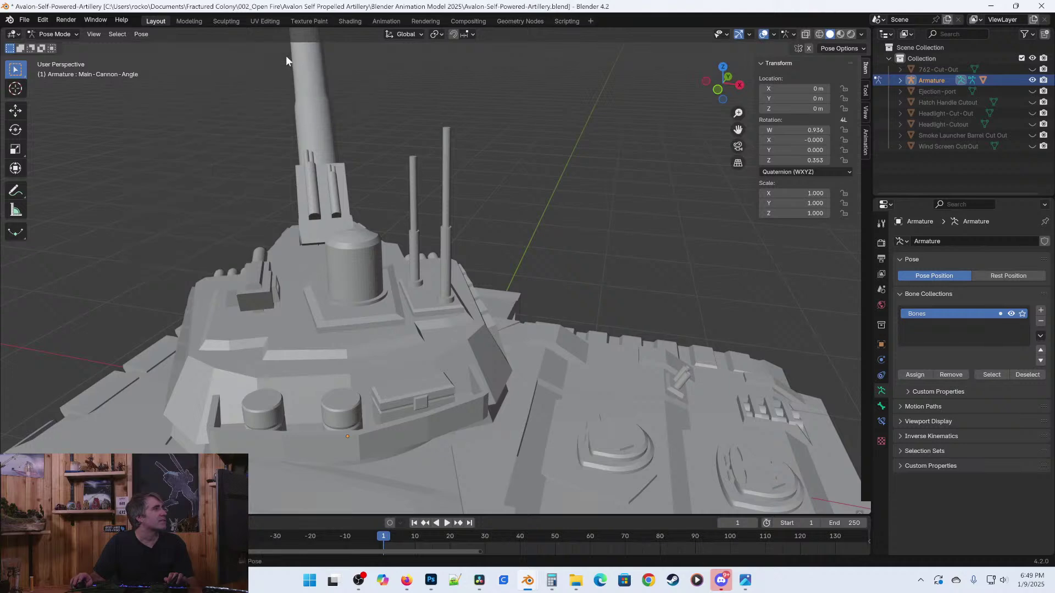
Show the whole artillery in wireframe, select all bones, and clear all their pose transforms.
scroll(450, 262, "down", 3)
key("shift+z")
mouse_move(510, 305)
middle_mouse_down()
mouse_move(492, 271)
mouse_move(387, 269)
middle_mouse_up()
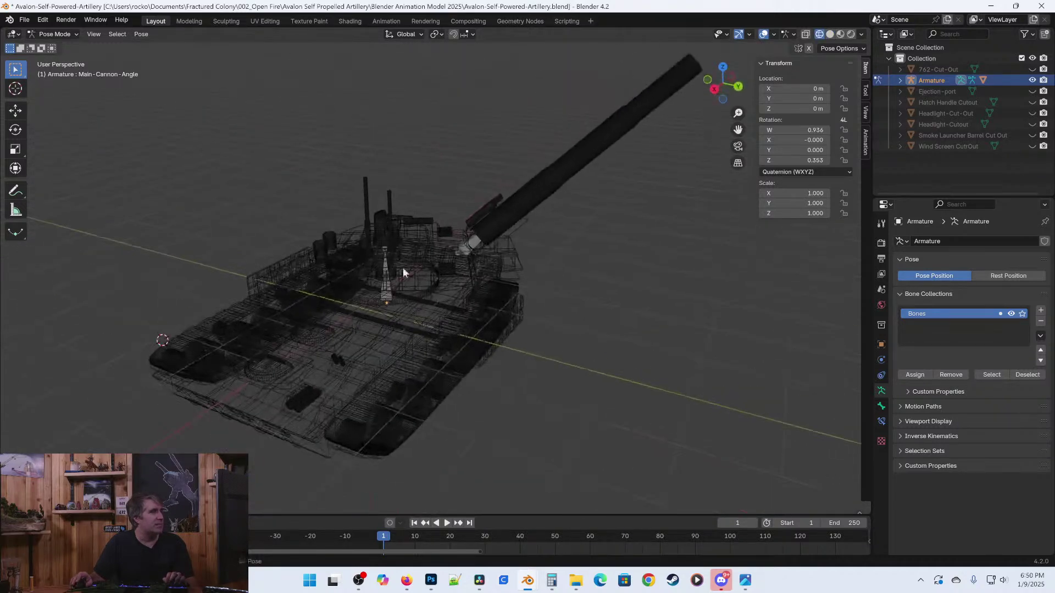
left_click(141, 34)
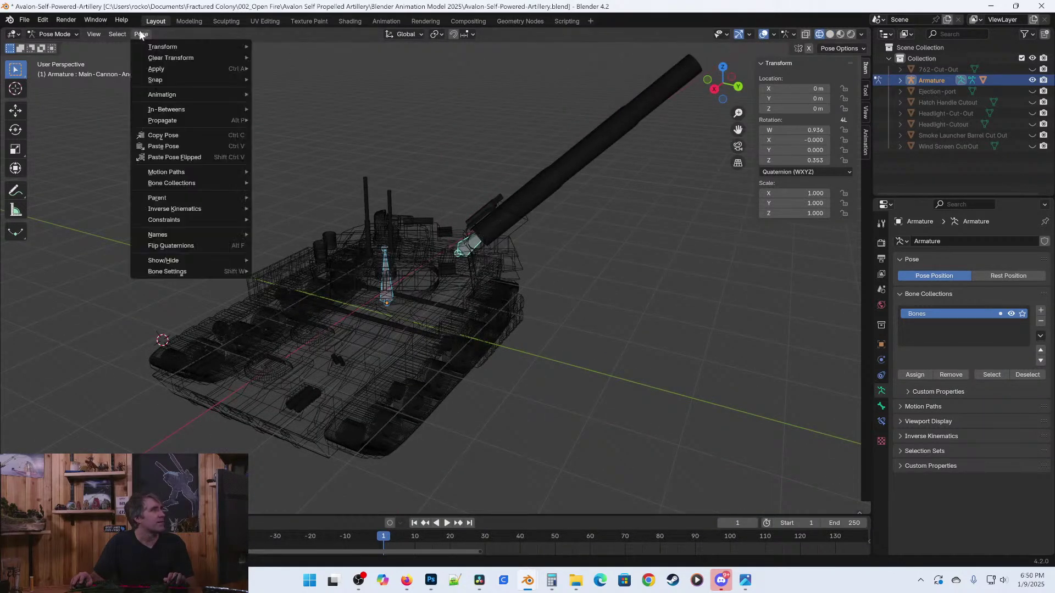
mouse_move(163, 57)
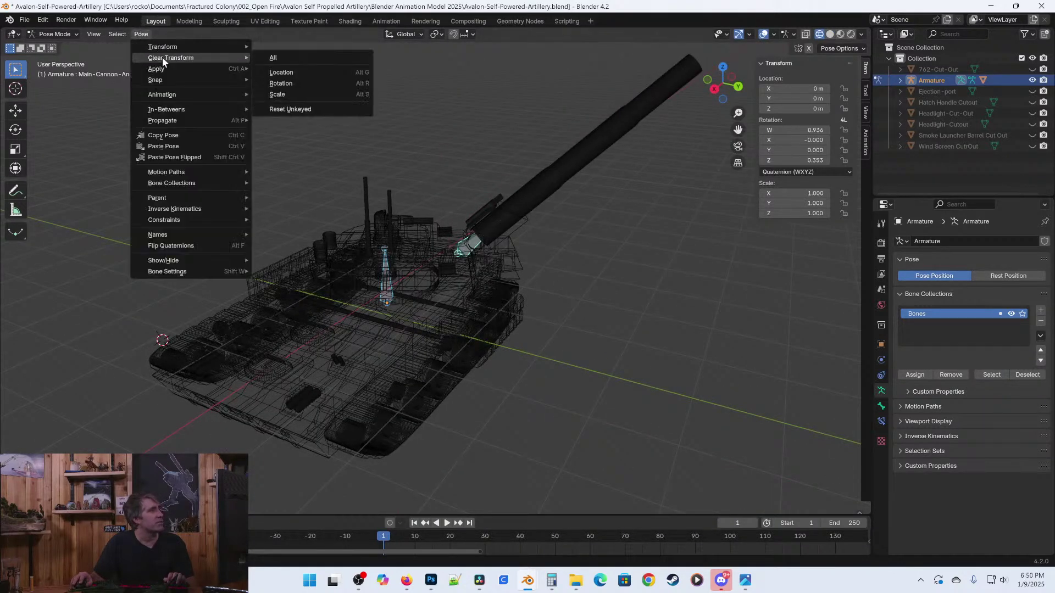
left_click(264, 57)
Enter Edit Mode on the armature and show it in front wireframe view.
middle_click_drag(276, 98, 422, 243)
left_click(436, 318)
scroll(430, 294, "up", 4)
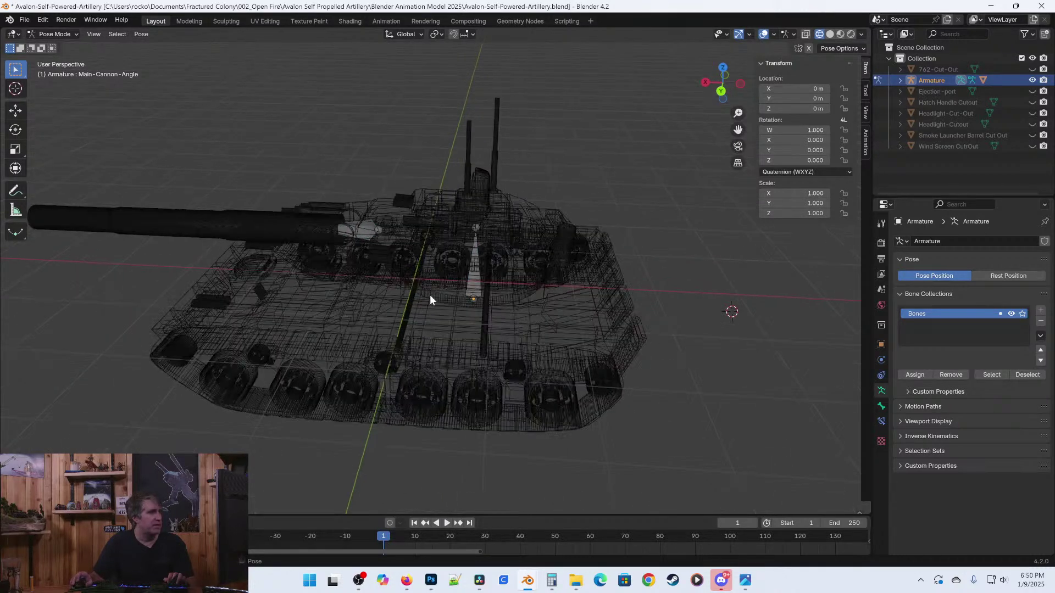
left_click(484, 268)
key("Tab")
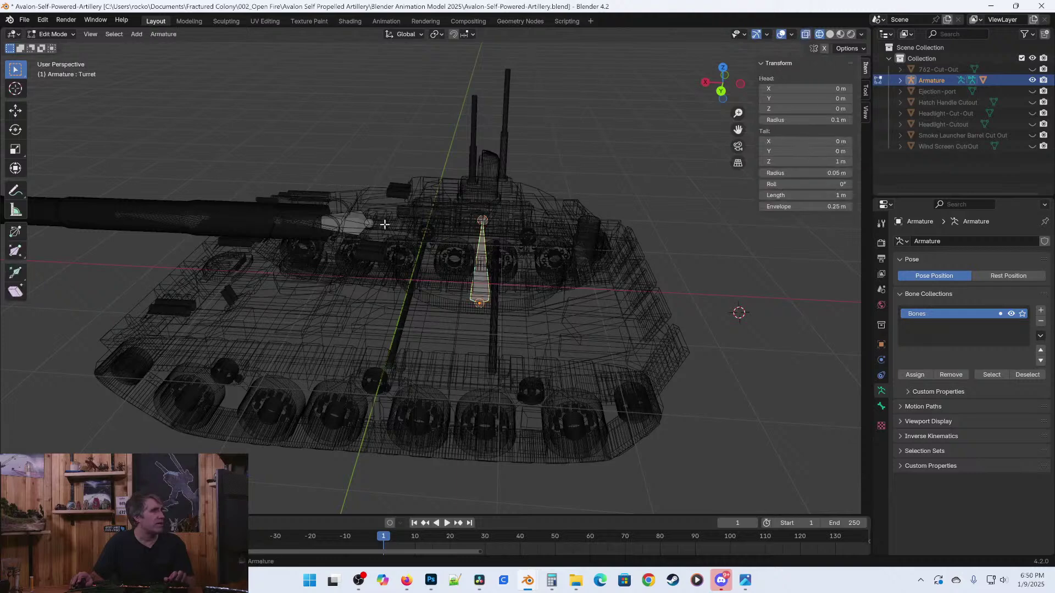
key("KP_1")
key("z")
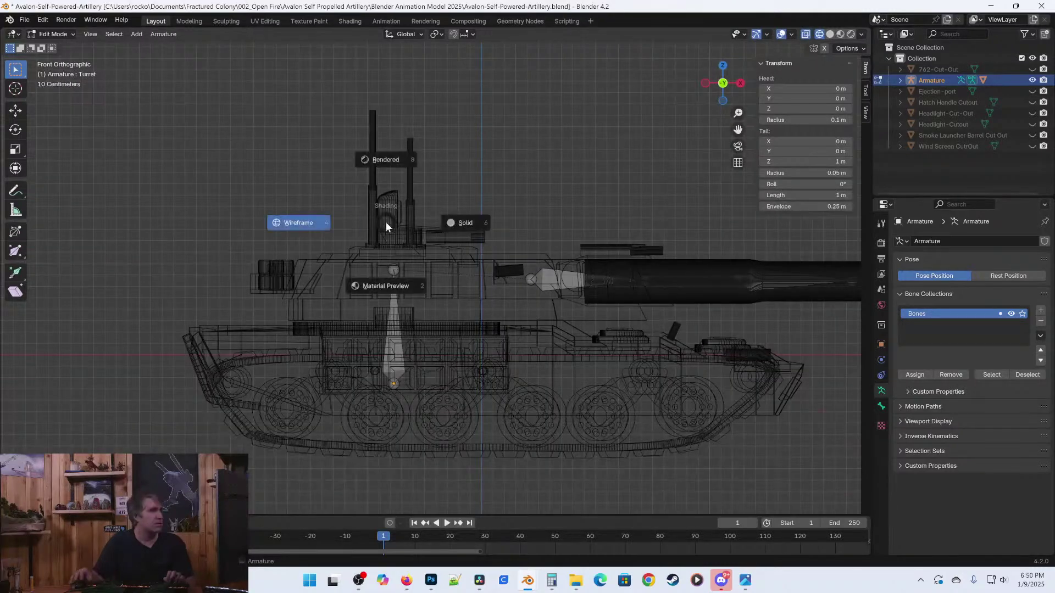
Move the Main-Cannon-Angle bone about 0.4 m along the X axis onto the cannon mount's round pivot.
middle_click_drag(621, 318, 487, 339, "shift")
scroll(425, 358, "up", 3)
left_click(417, 321)
middle_click_drag(418, 321, 329, 324, "shift")
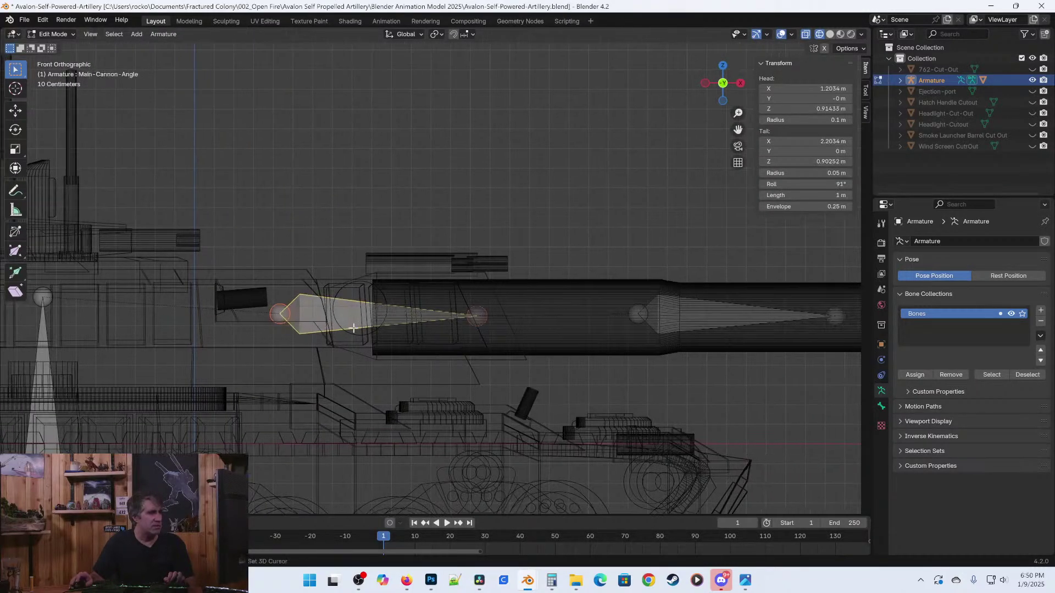
scroll(308, 336, "up", 4)
key("g")
key("x")
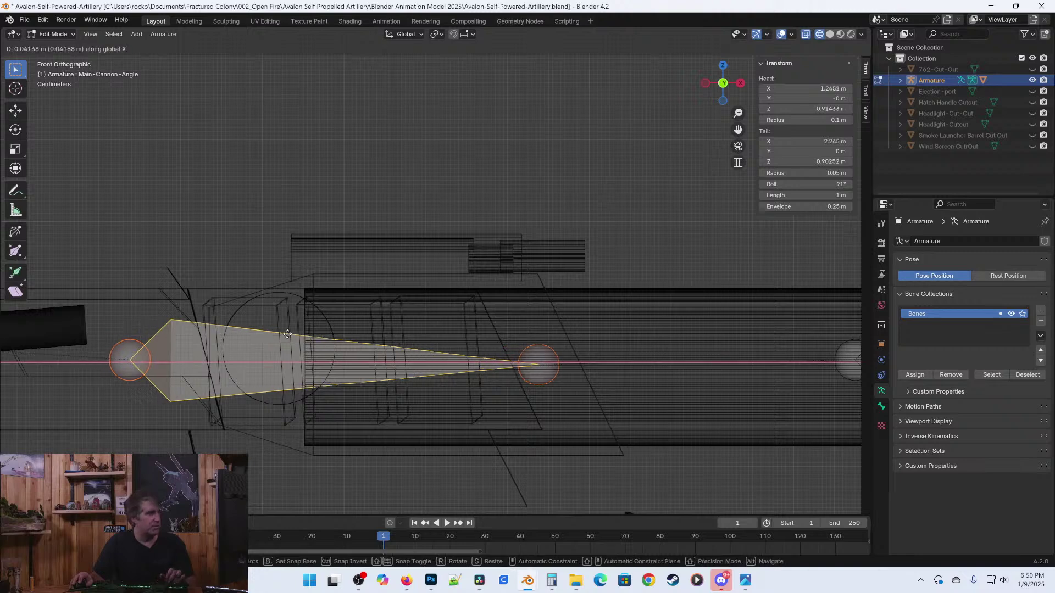
left_click(426, 327)
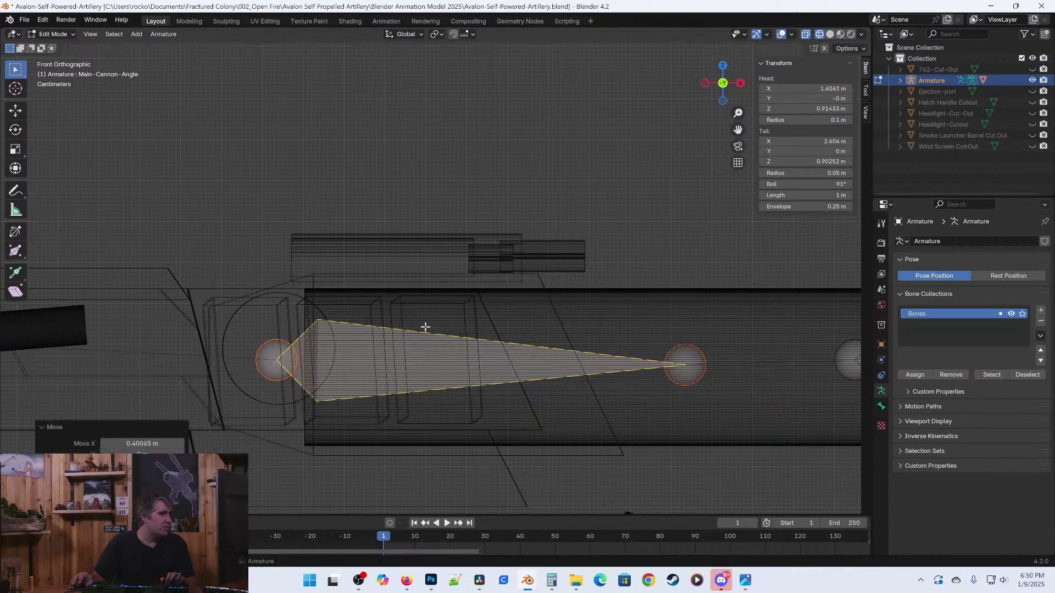
Raise the Main-Cannon-Angle bone about 0.033 m along the Z axis toward the pivot circle's center.
scroll(307, 395, "up", 3)
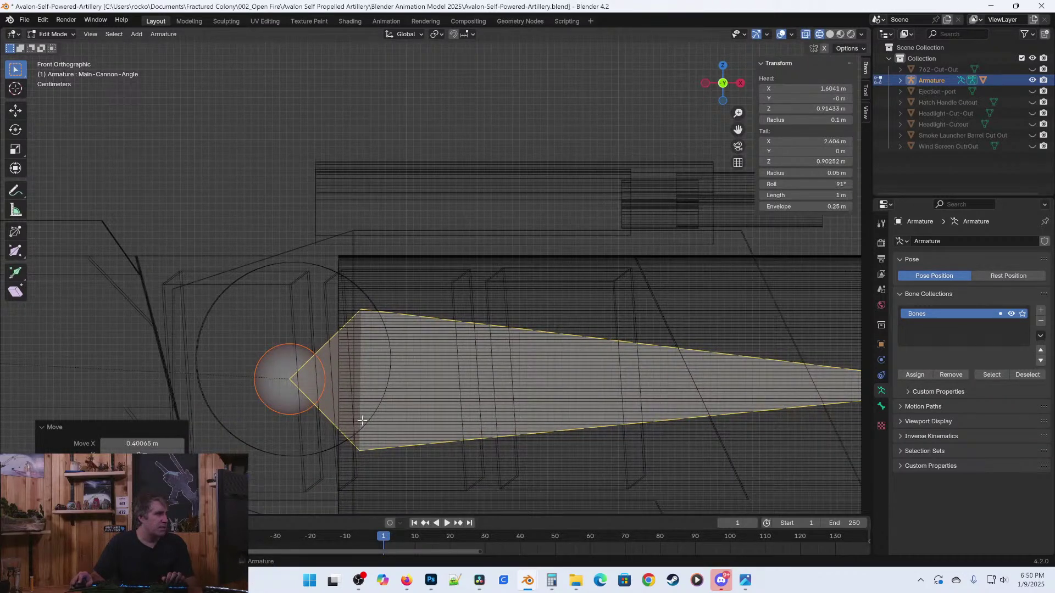
scroll(365, 413, "up", 2)
key("g")
key("z")
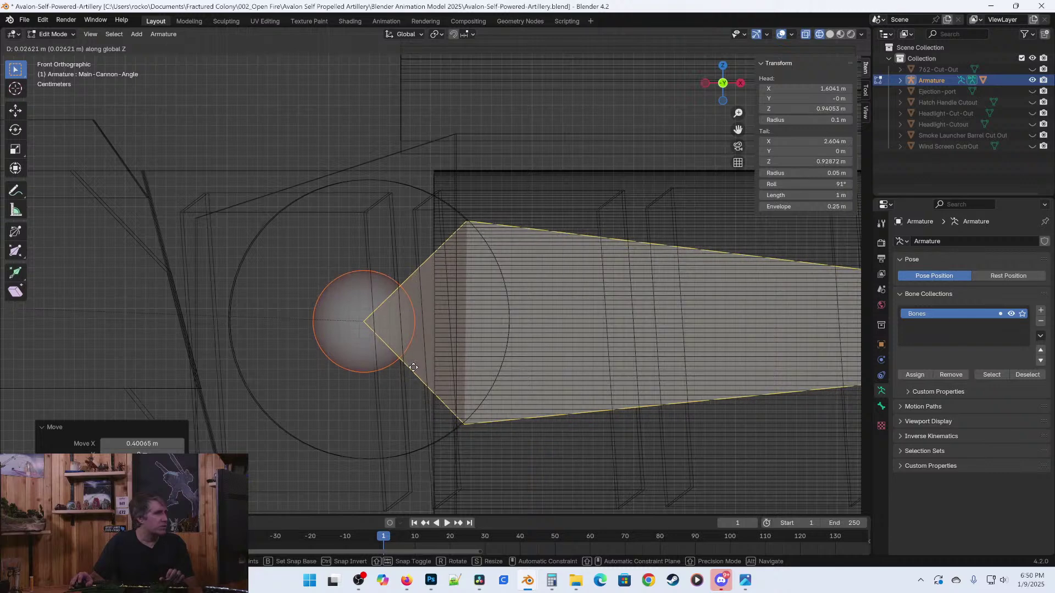
left_click(431, 360)
scroll(306, 348, "up", 2)
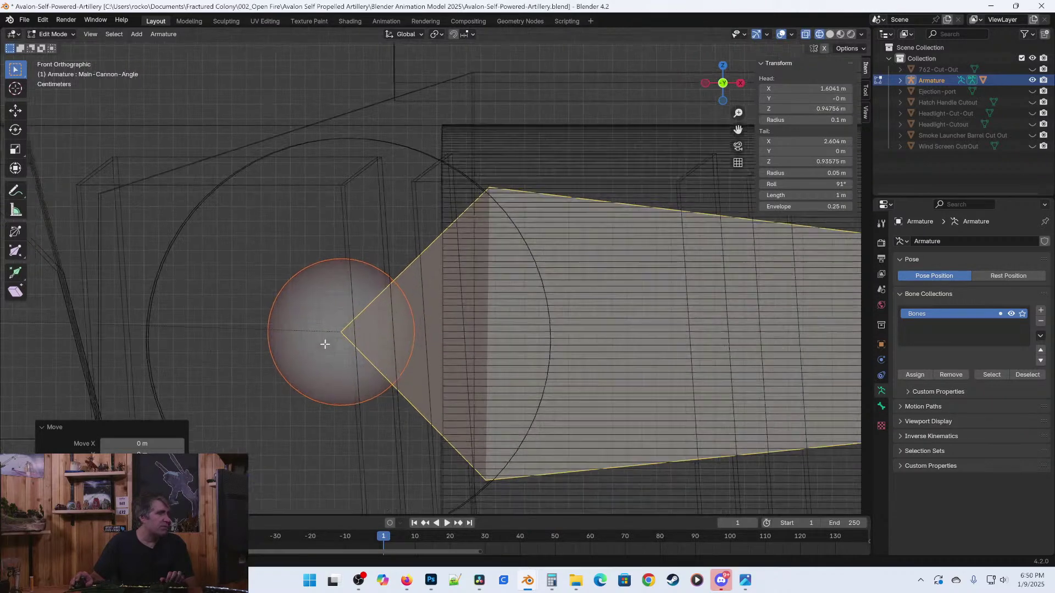
Lower the Main-Cannon-Angle bone about 0.005 m along the Z axis to center its head vertically in the pivot circle.
scroll(306, 347, "up", 3)
key("g")
key("z")
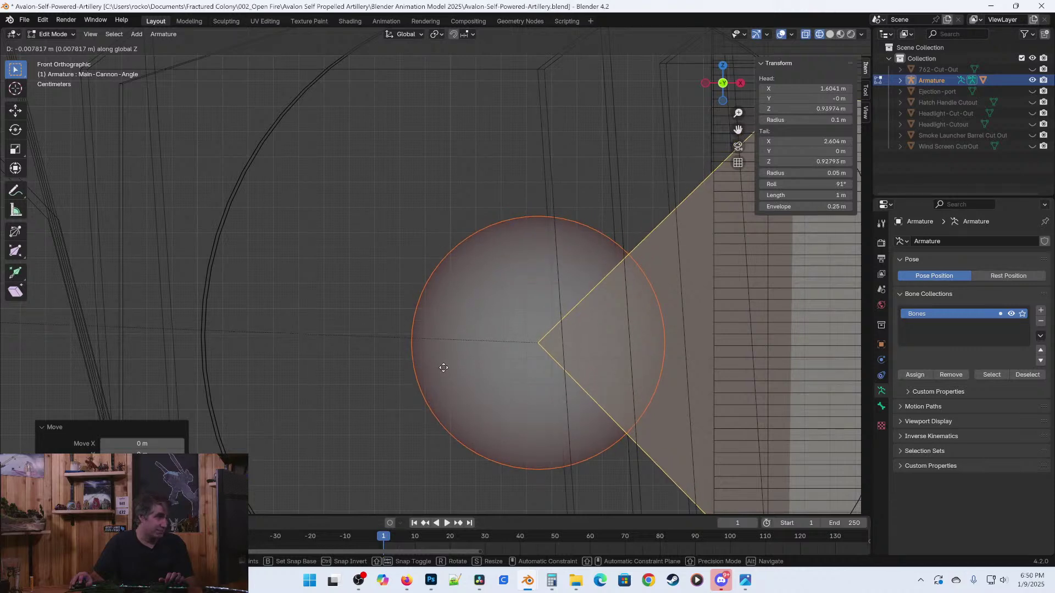
left_click(445, 361)
Check the bone head against the pivot circle's lowest point and shift the bone about -0.005 m along the X axis.
scroll(462, 350, "down", 3)
middle_click_drag(483, 344, 406, 159, "shift")
scroll(431, 203, "up", 6)
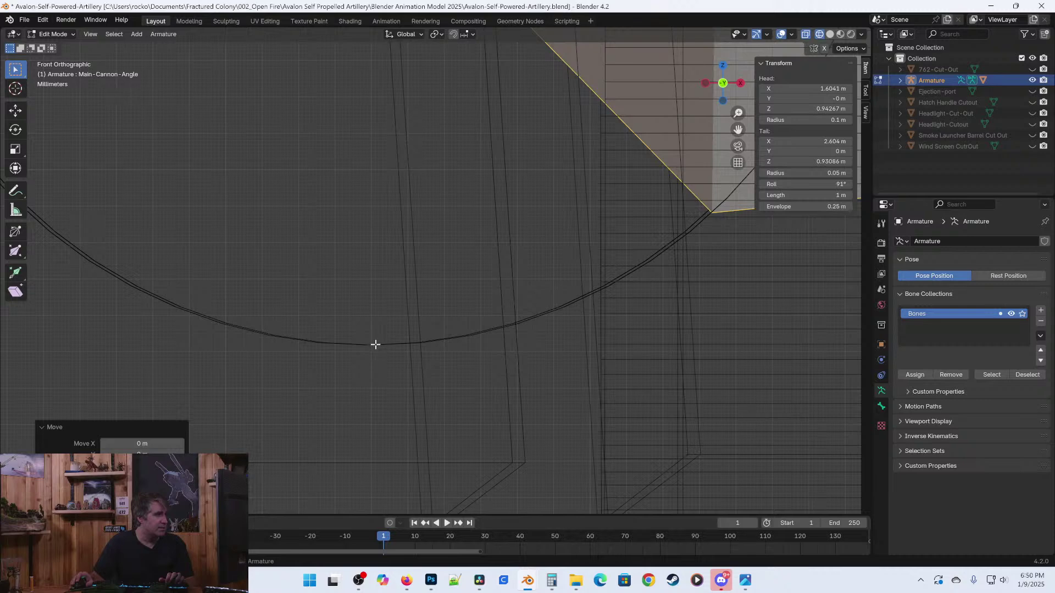
scroll(378, 222, "down", 3)
middle_click_drag(378, 225, 370, 336, "shift")
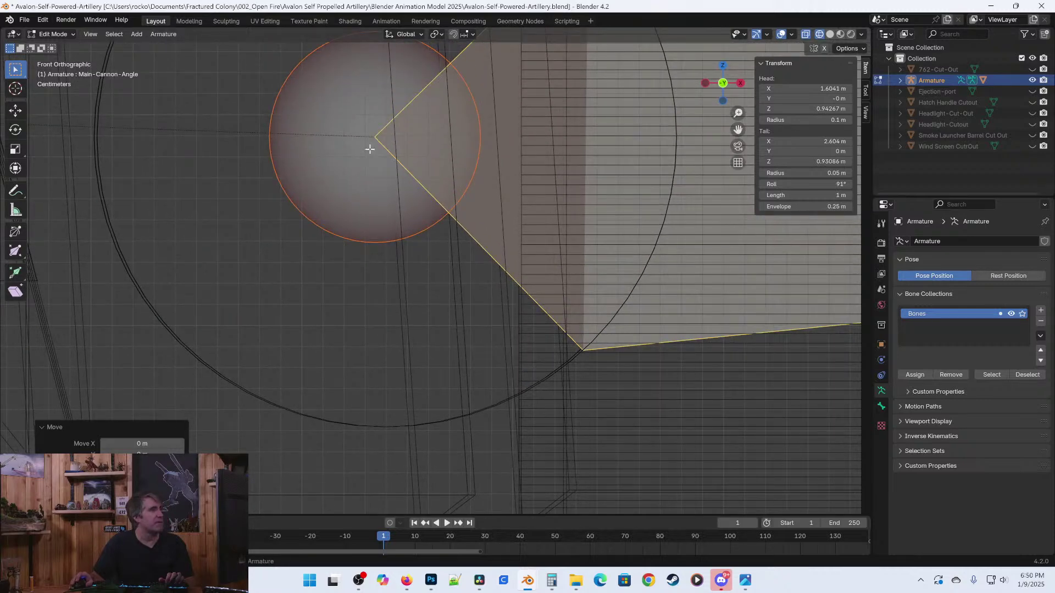
key("g")
key("x")
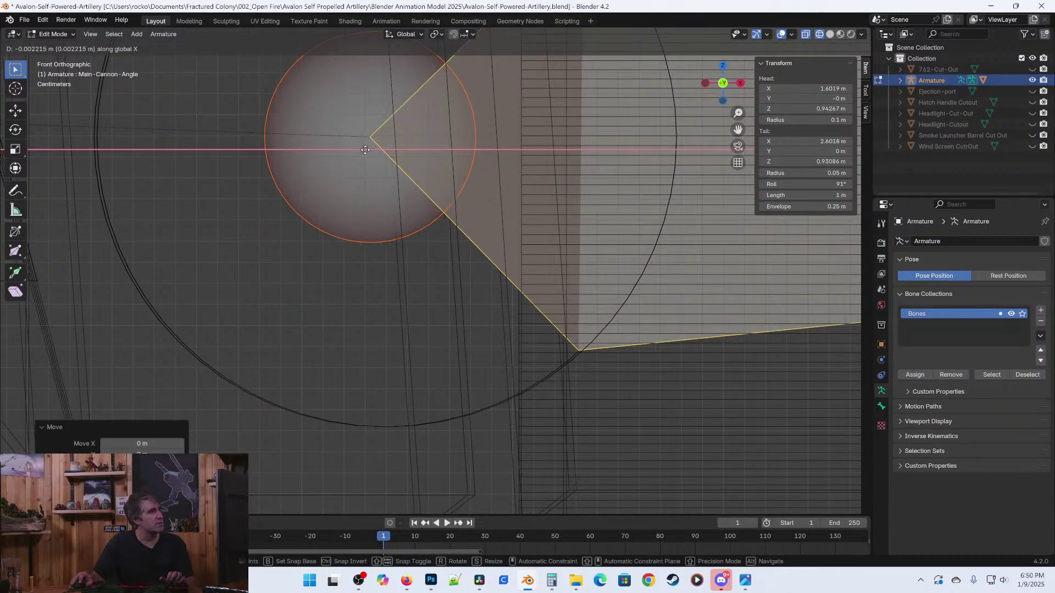
left_click(359, 151)
scroll(359, 150, "down", 10)
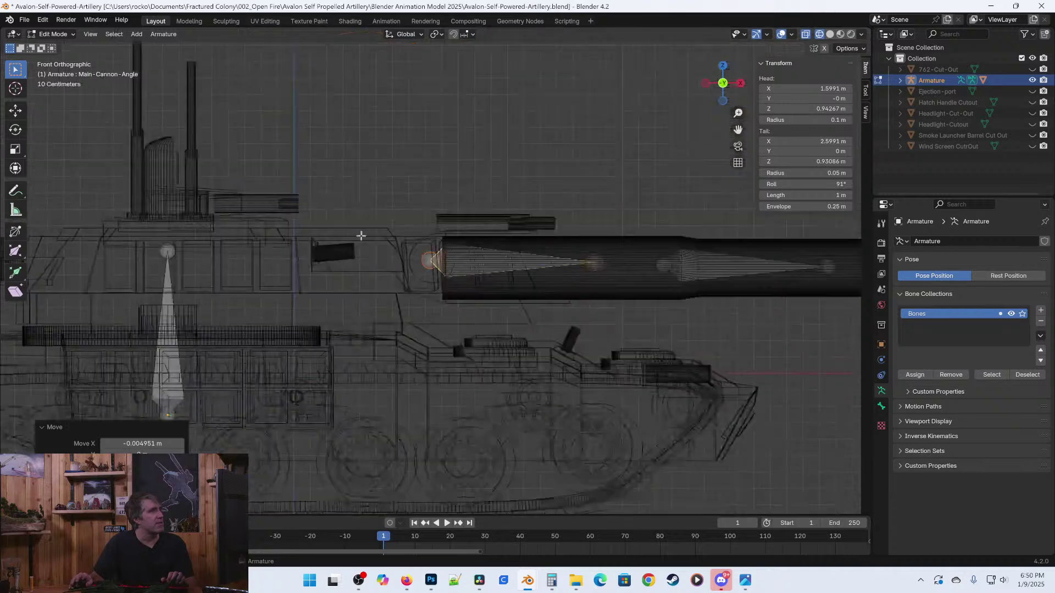
Return the armature to Pose Mode, save the file, and show the artillery in solid shading.
key("Tab")
key("ctrl+s")
scroll(410, 281, "down", 4)
middle_click_drag(494, 289, 466, 310)
key("shift+z")
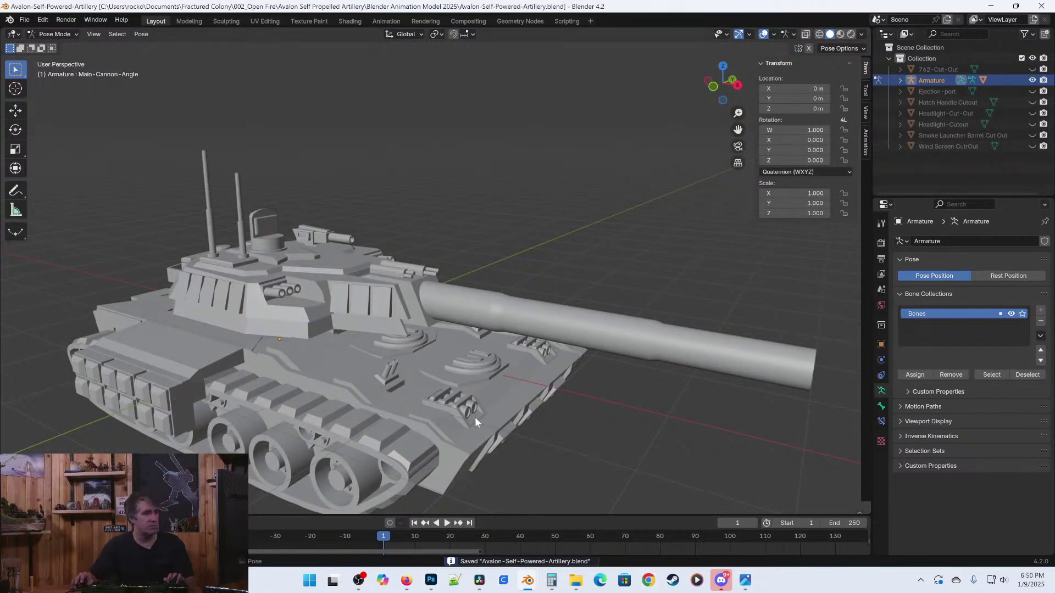
Raise the cannon by rotating the Main-Cannon-Angle bone about 35.9° around its local Z axis, and save the file.
key("r")
key("z")
key("z")
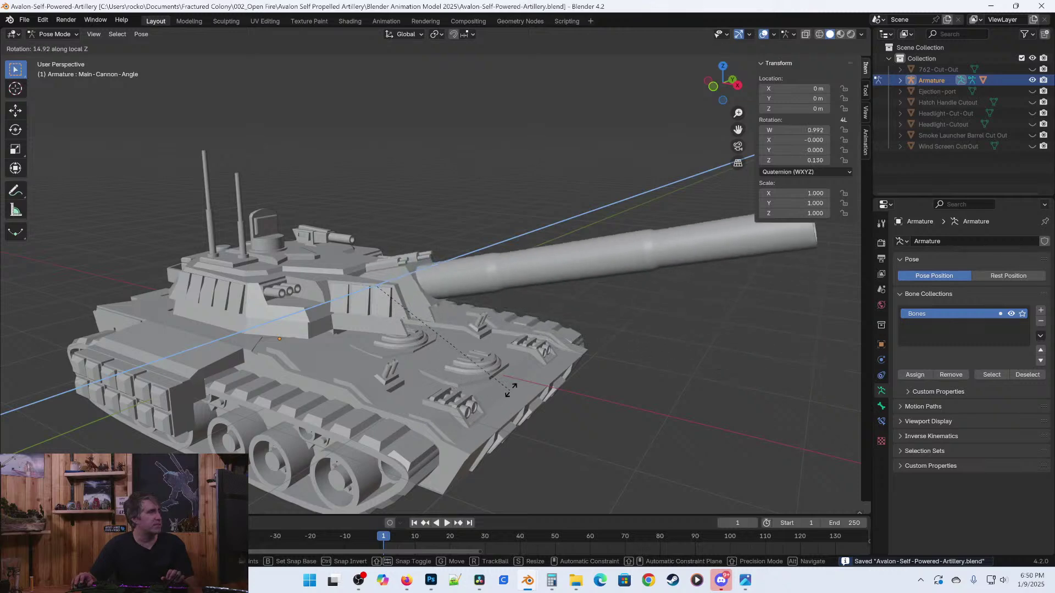
left_click(601, 321)
mouse_move(601, 321)
middle_mouse_down()
mouse_move(441, 328)
mouse_move(674, 400)
mouse_move(341, 242)
mouse_move(510, 253)
mouse_move(521, 294)
middle_mouse_up()
key("ctrl+s")
Switch to wireframe shading and select the Main-Cannon-Recoil bone.
key("z")
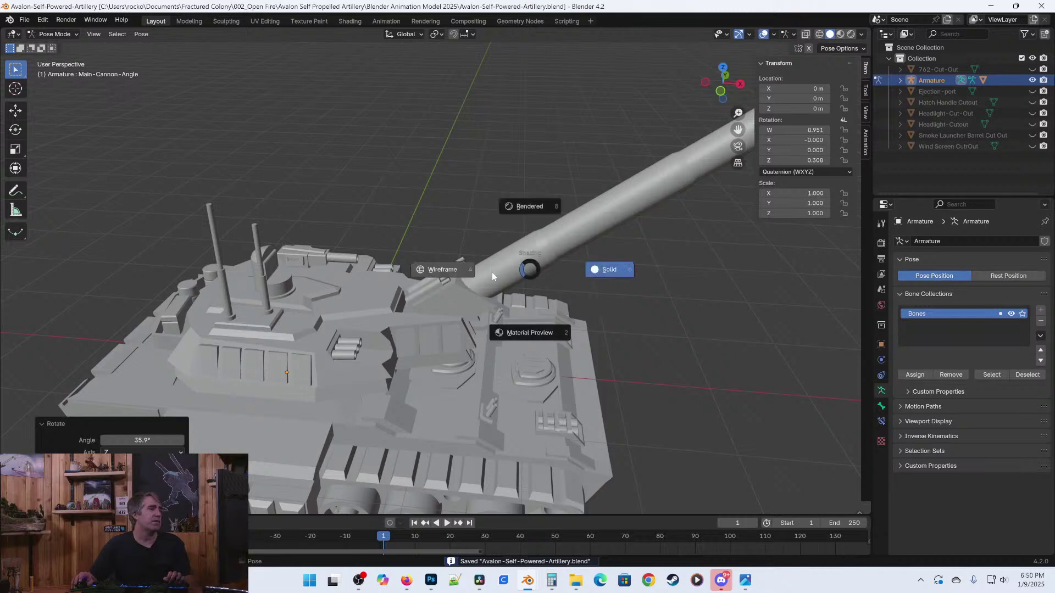
left_click(505, 270)
left_click(545, 254)
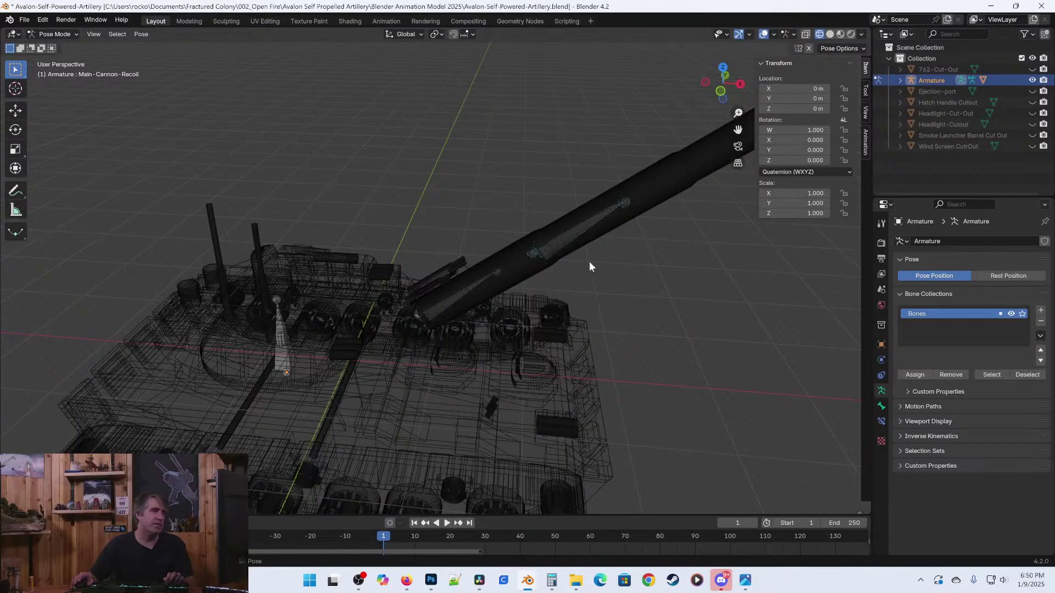
Examine the raised cannon and its mount from several angles in solid and wireframe shading.
middle_click_drag(588, 260, 277, 316, "shift")
middle_click_drag(296, 267, 490, 261)
mouse_move(346, 269)
middle_mouse_down()
mouse_move(311, 324)
mouse_move(399, 327)
middle_mouse_up()
key("shift+z")
mouse_move(354, 356)
middle_mouse_down()
mouse_move(337, 346)
mouse_move(378, 368)
mouse_move(354, 386)
mouse_move(431, 440)
mouse_move(397, 332)
middle_mouse_up()
key("shift+z")
key("z")
left_click(383, 363)
key("z")
left_click(352, 312)
Slide the Main-Cannon-Recoil bone about -0.37 m along its local Y axis and show the result in solid shading.
key("g")
key("z")
key("z")
key("y")
key("y")
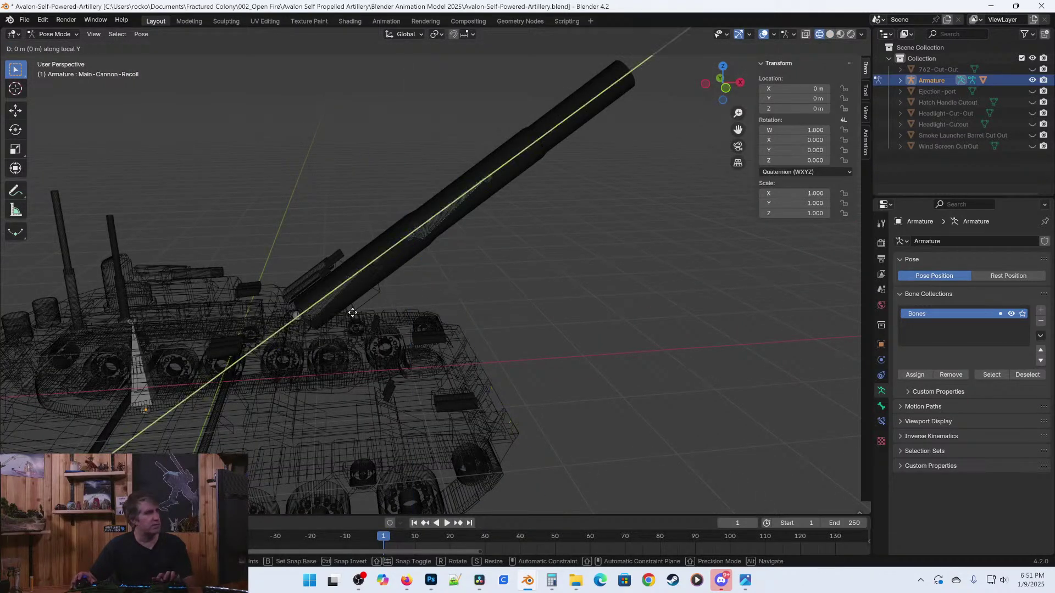
left_click(353, 314)
key("z")
left_click(431, 318)
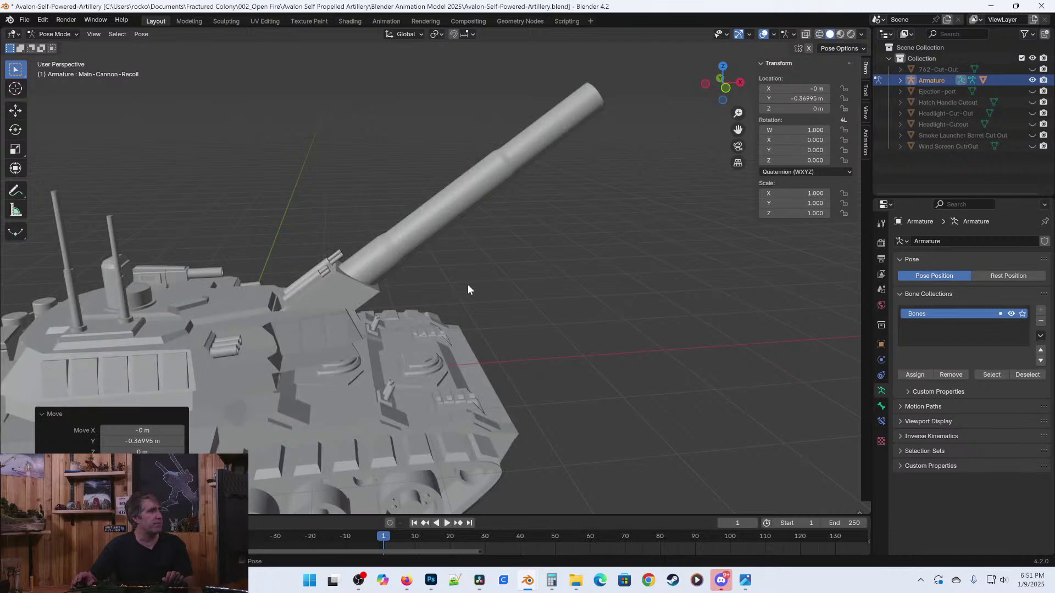
Try to slide the Main-Cannon-Recoil bone forward along its local Y axis.
key("g")
key("y")
key("y")
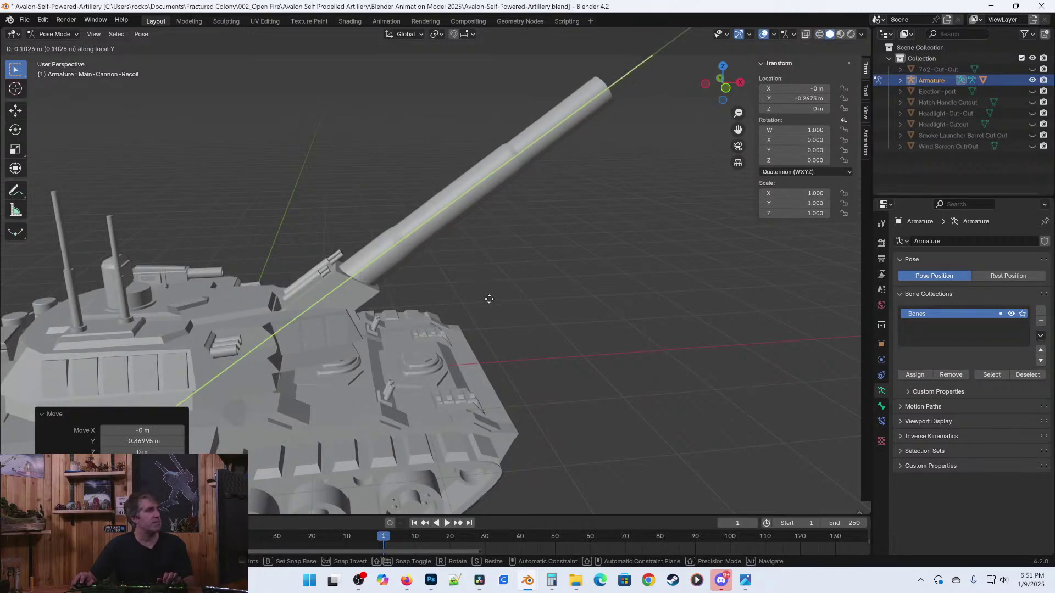
left_click(543, 289)
key("alt+g")
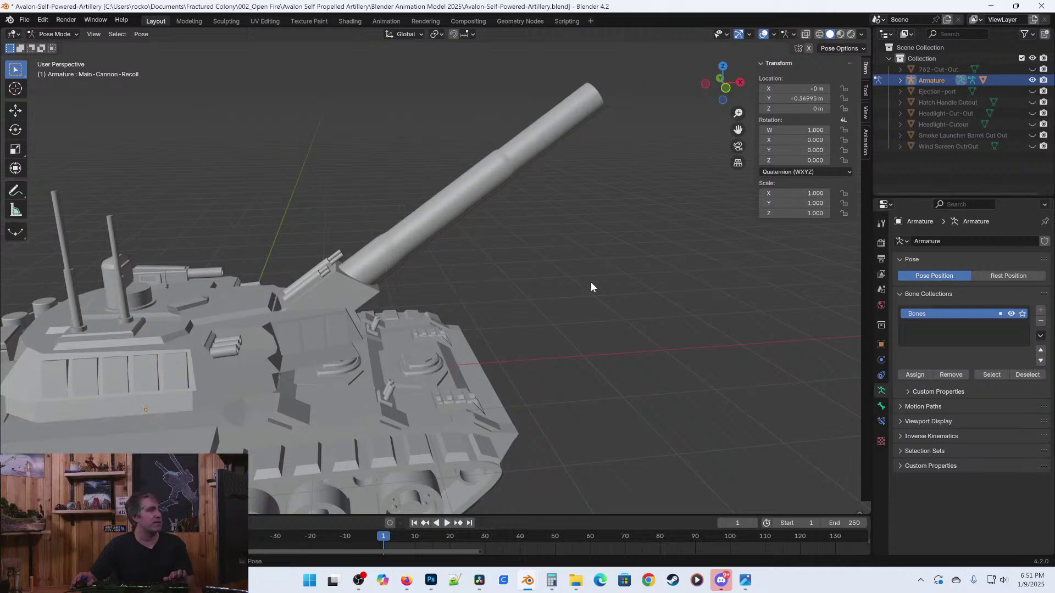
Save the rigged artillery file and view the whole tank with its raised cannon from several sides.
key("ctrl+s")
mouse_move(605, 274)
middle_mouse_down()
mouse_move(593, 256)
mouse_move(477, 268)
mouse_move(486, 316)
mouse_move(450, 354)
middle_mouse_up()
scroll(496, 264, "down", 5)
key("ctrl+s")
mouse_move(519, 329)
middle_mouse_down()
mouse_move(460, 318)
mouse_move(564, 407)
mouse_move(421, 302)
middle_mouse_up()
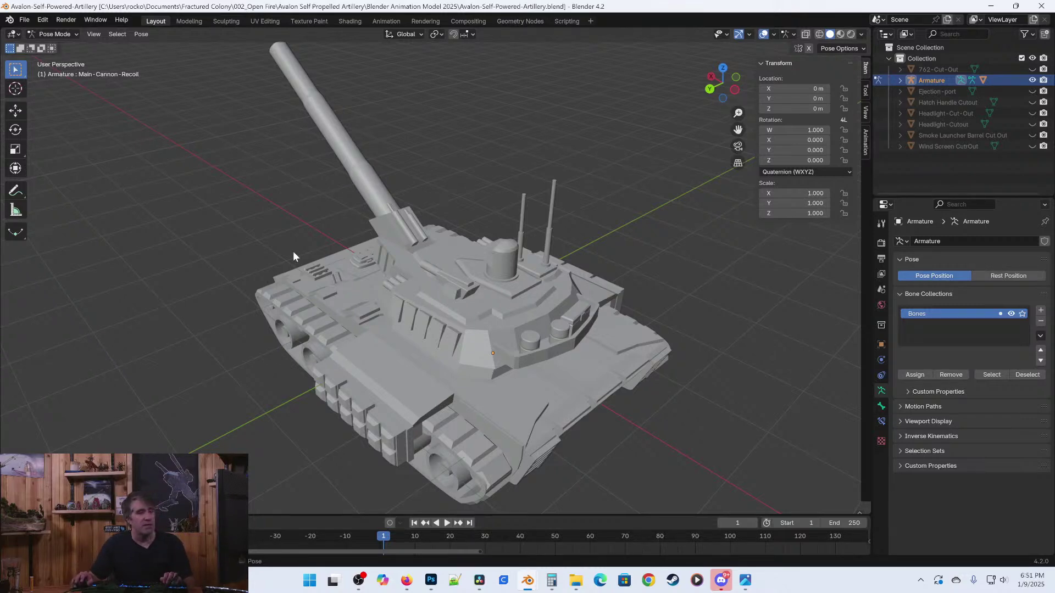
middle_click_drag(432, 301, 518, 361)
key("ctrl+s")
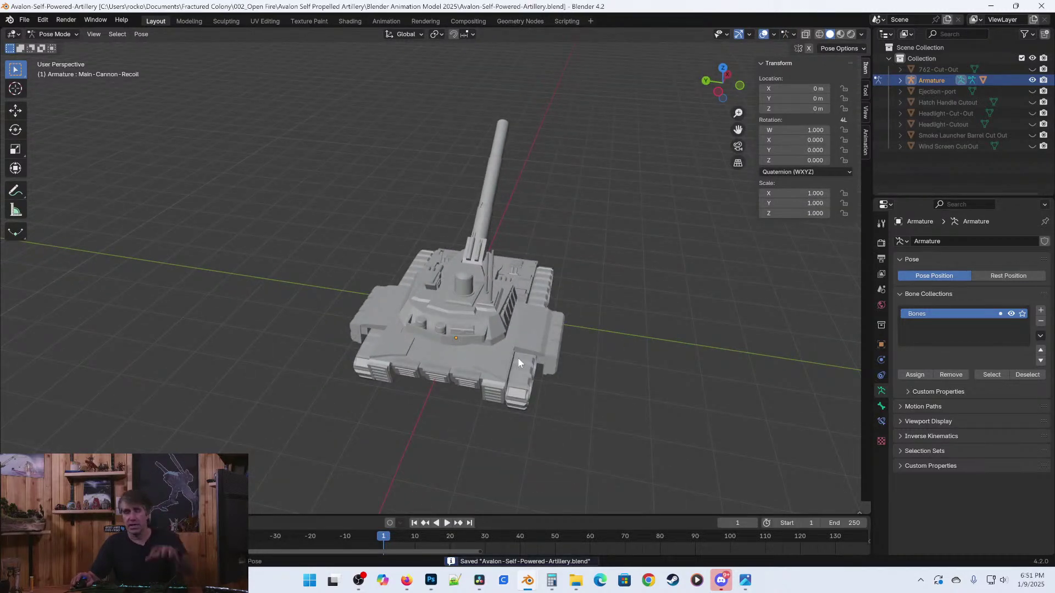
Switch from Pose Mode to Object Mode, select the artillery mesh and save the file.
scroll(517, 380, "up", 3)
middle_click_drag(543, 434, 445, 341)
left_click(59, 34)
left_click(55, 47)
left_click(569, 345)
key("ctrl+s")
middle_click_drag(623, 456, 461, 392)
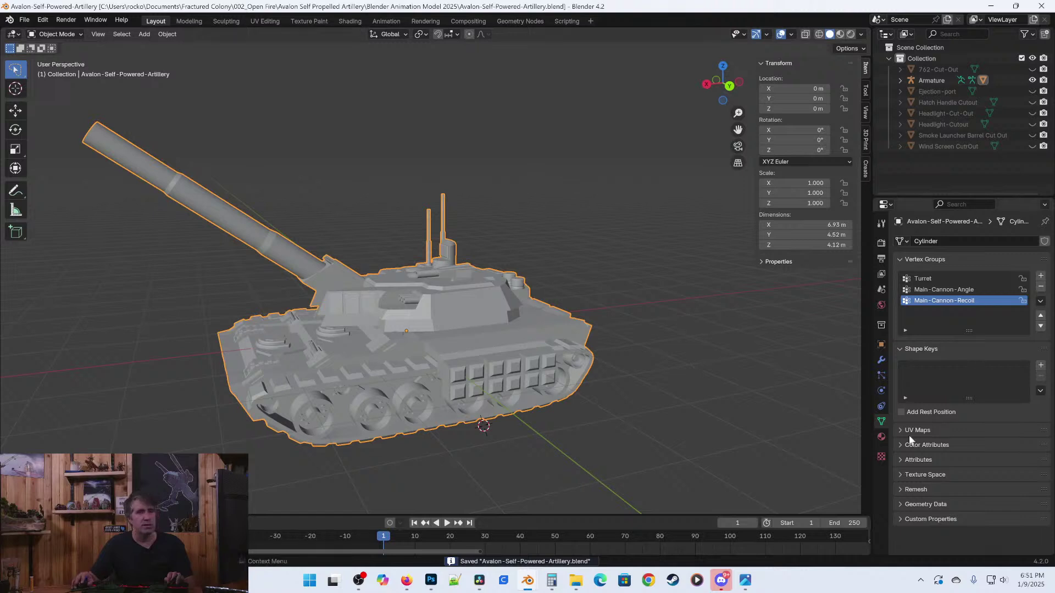
left_click(881, 457)
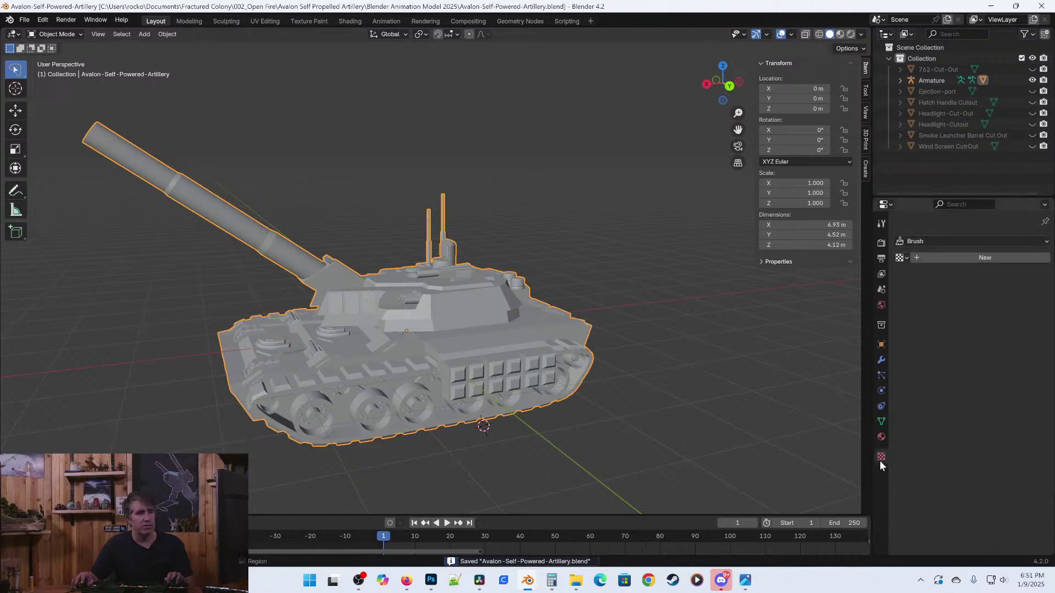
left_click(934, 258)
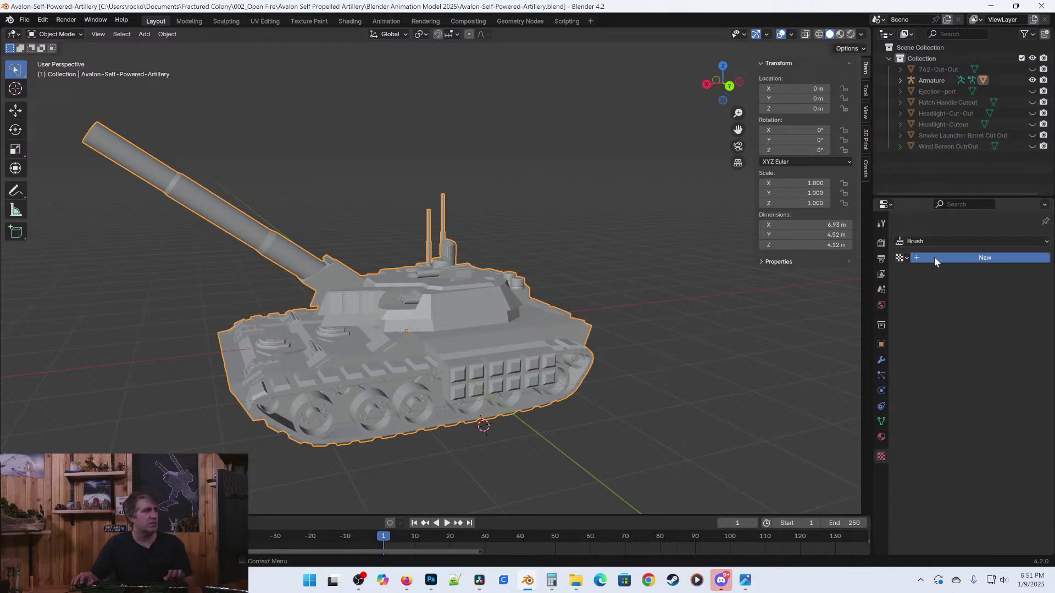
left_click(933, 257)
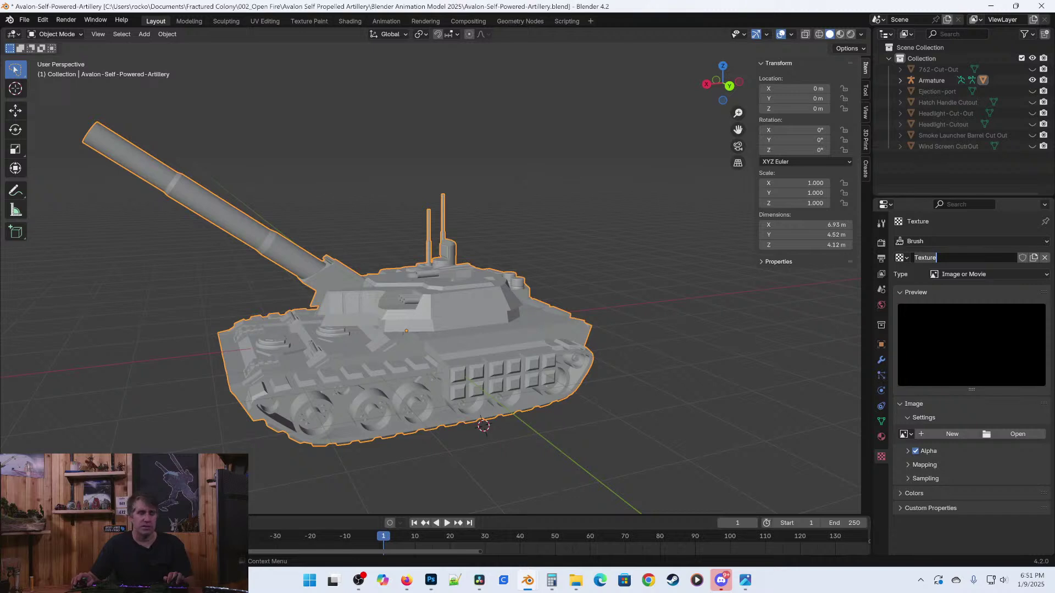
type("Tool")
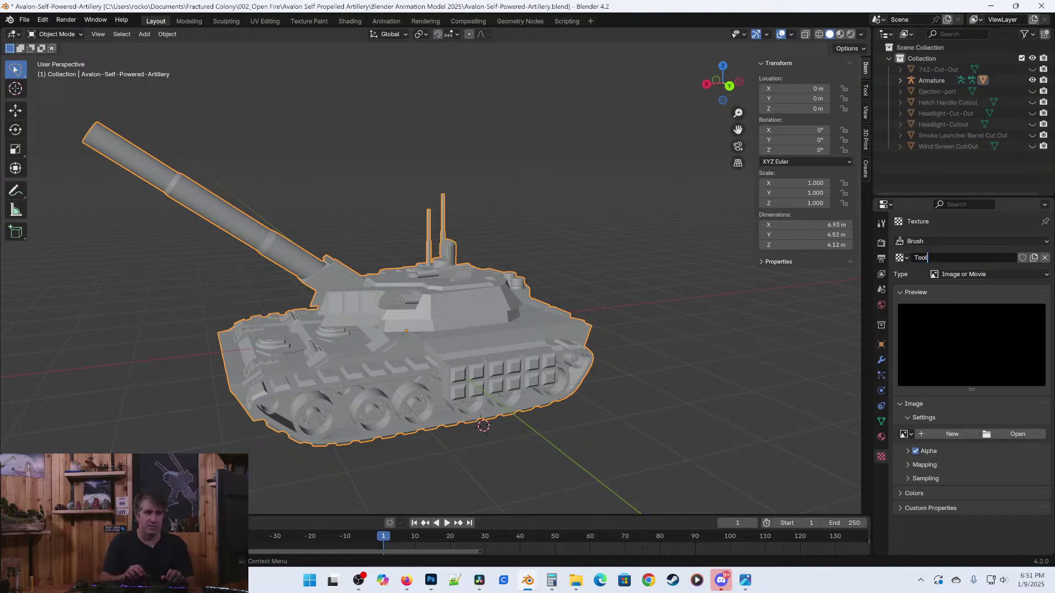
type("Box")
key("Return")
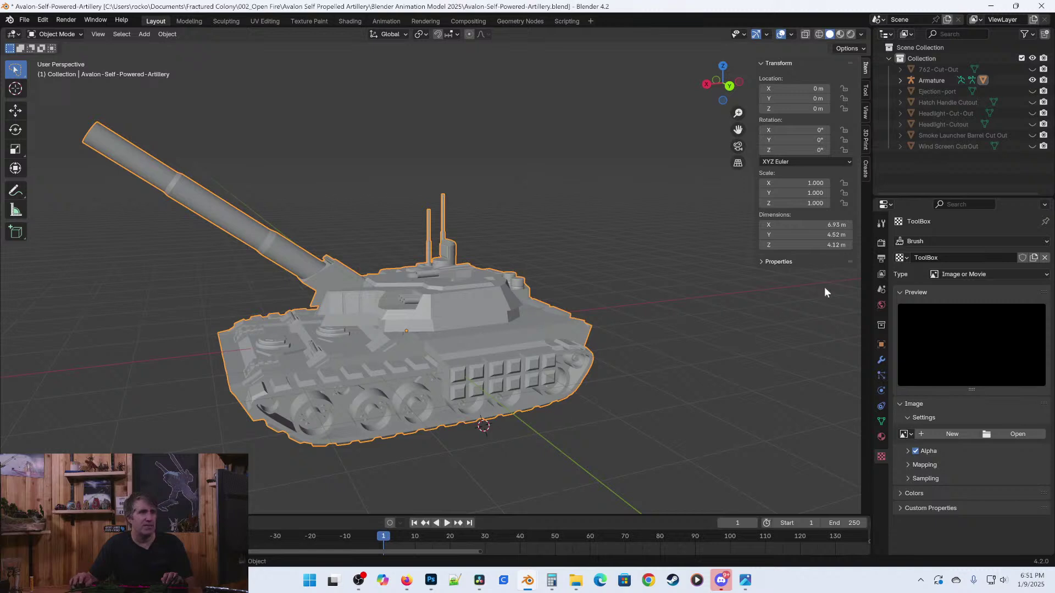
left_click(1045, 257)
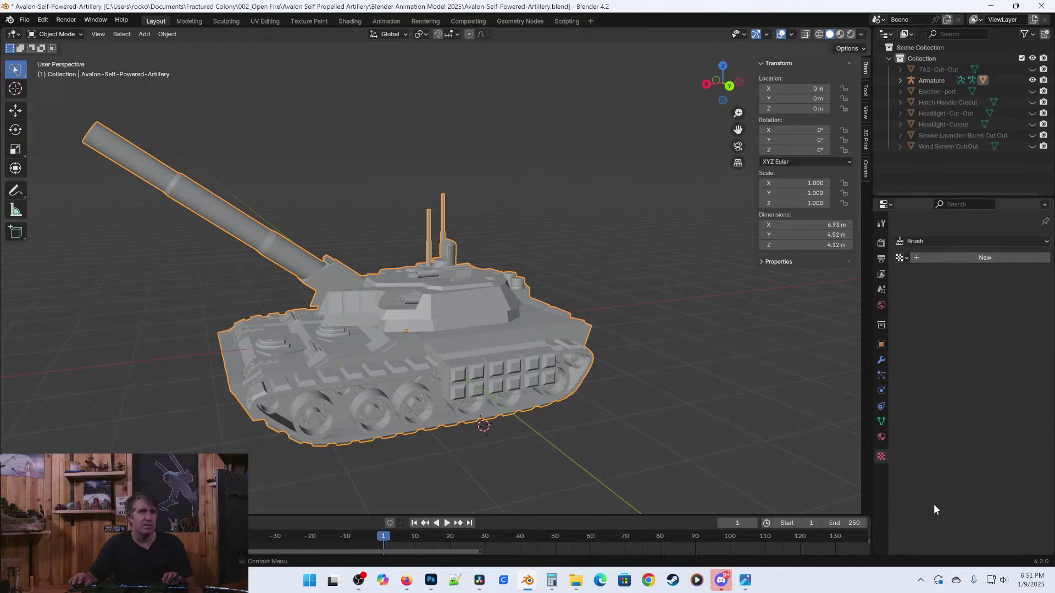
Create a new material on the artillery mesh and name it ToolBox.
left_click(881, 437)
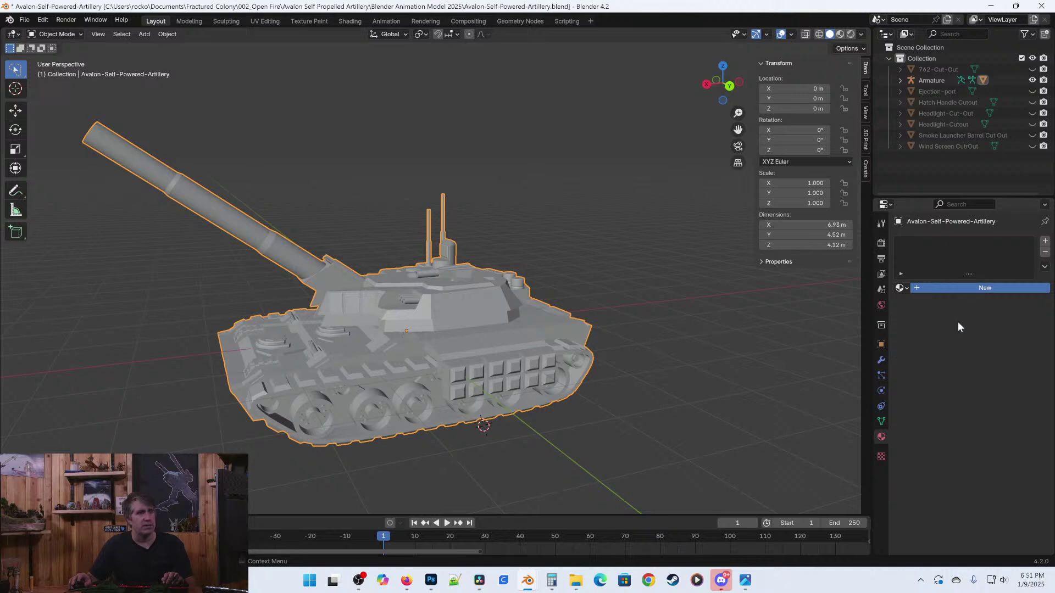
left_click(984, 288)
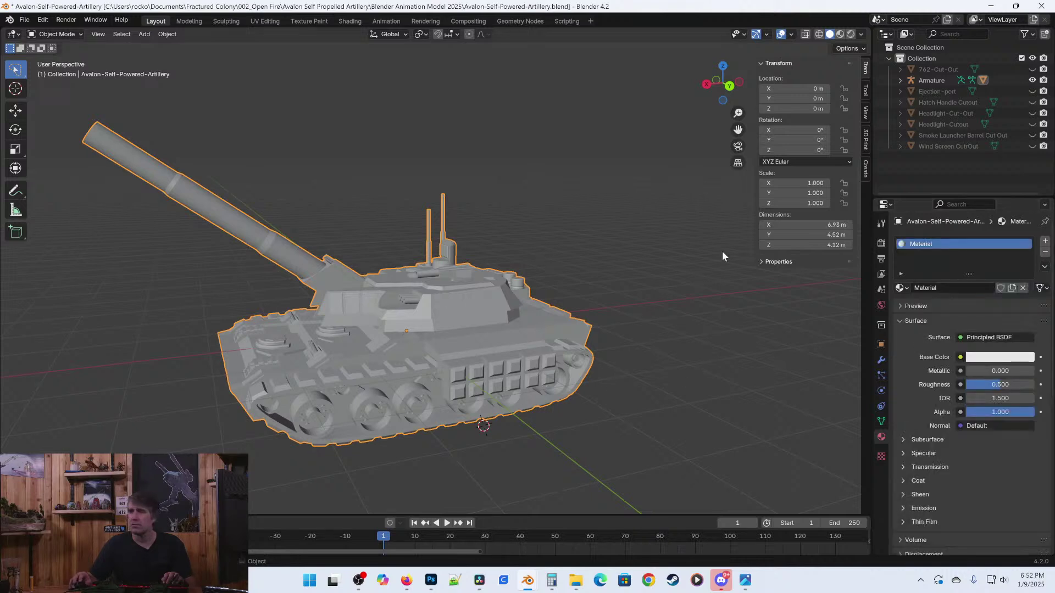
double_click(945, 288)
type("ToolBox")
key("Return")
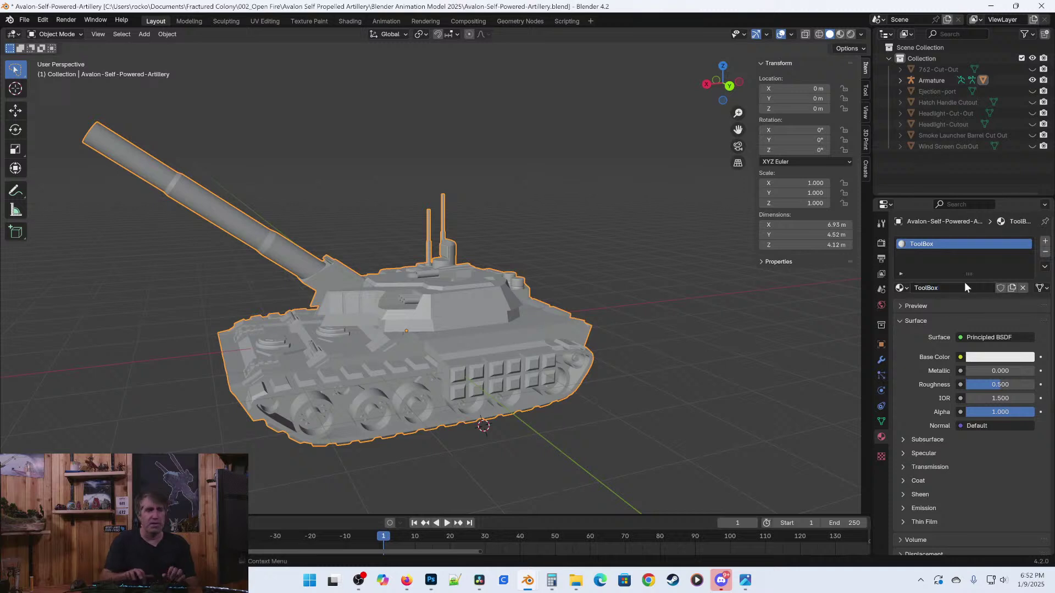
Set the ToolBox base color to a very dark red, about RGB 0.017, 0.003, 0.001.
left_click(990, 358)
mouse_move(968, 278)
left_mouse_down()
mouse_move(975, 272)
mouse_move(958, 277)
left_mouse_up()
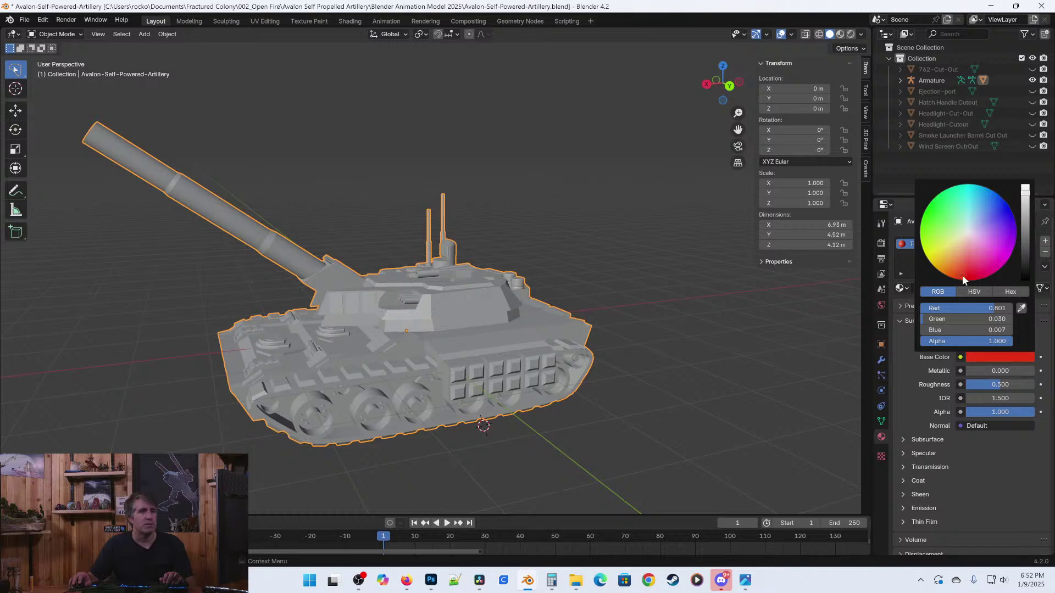
left_click_drag(1025, 198, 1025, 267)
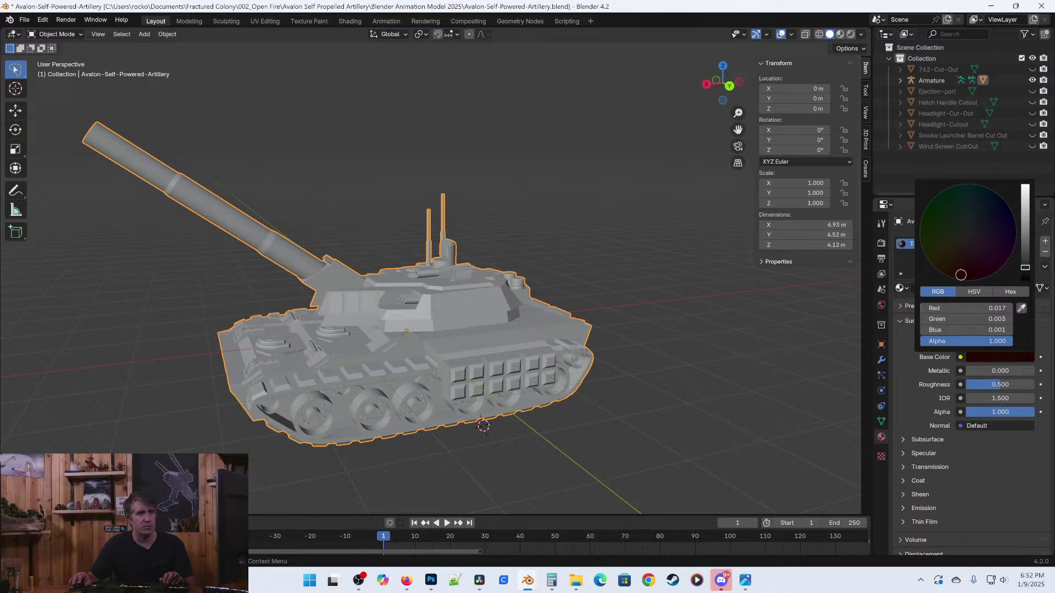
Switch the viewport to Material Preview shading and view the dark material on the tank's rear and turret.
middle_click_drag(720, 271, 461, 384)
scroll(610, 384, "up", 4)
scroll(462, 388, "up", 2)
scroll(664, 455, "down", 2)
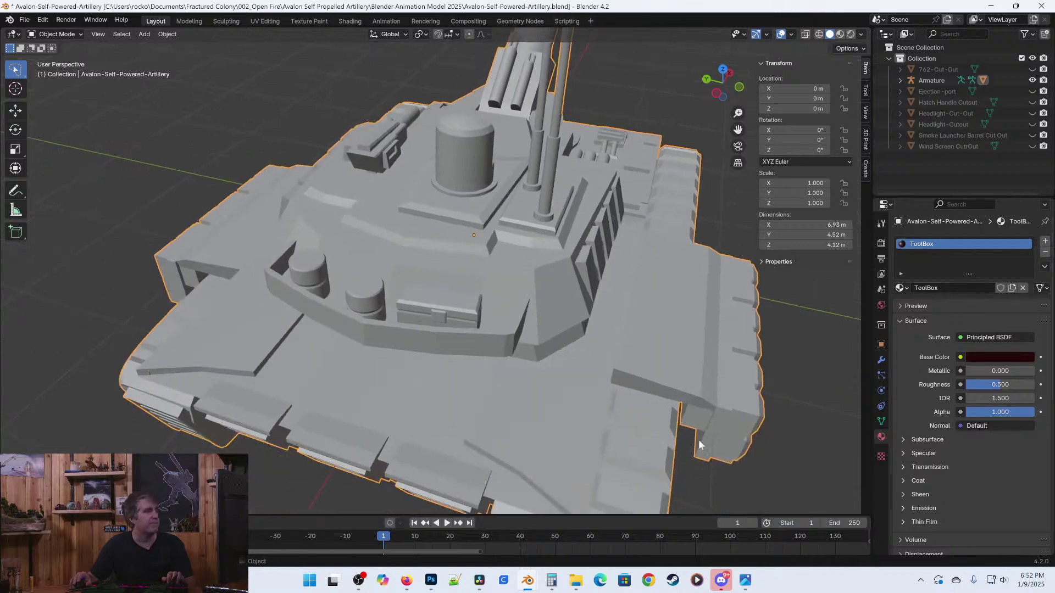
key("z")
left_click(693, 497)
middle_click_drag(542, 337, 493, 301)
scroll(459, 408, "down", 4)
middle_click_drag(334, 301, 586, 377)
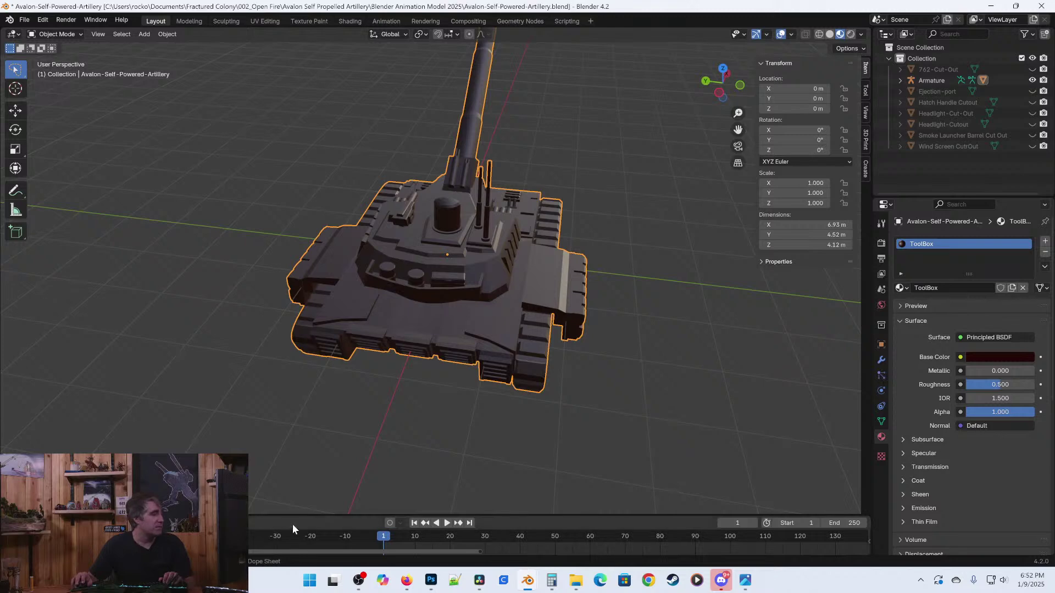
Enlarge the timeline area, turn it into a Shader Editor and bring the ToolBox material's nodes into close view.
left_click_drag(300, 516, 345, 301)
left_click(13, 308)
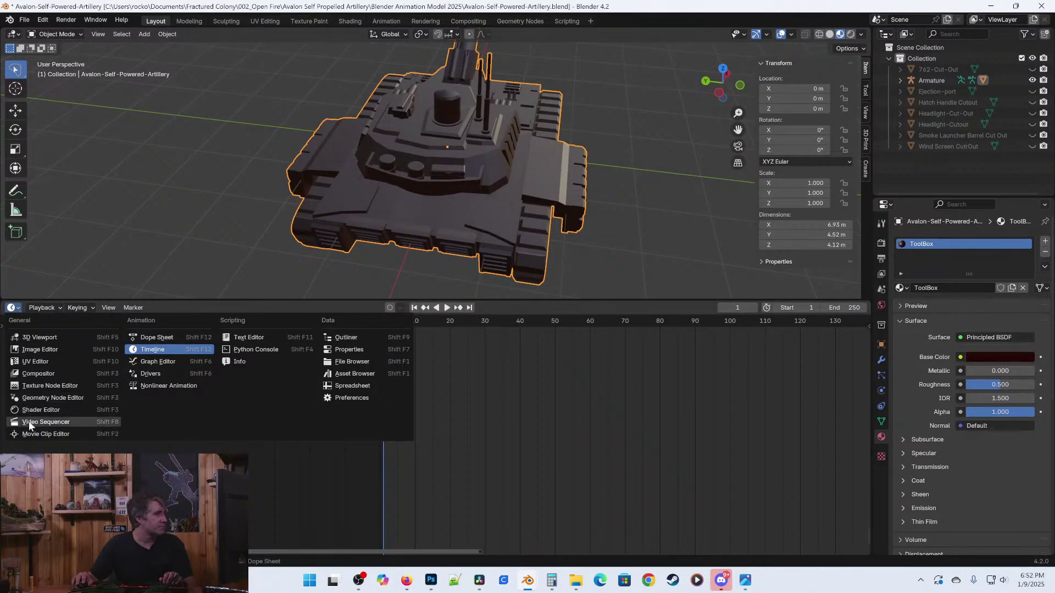
left_click(41, 411)
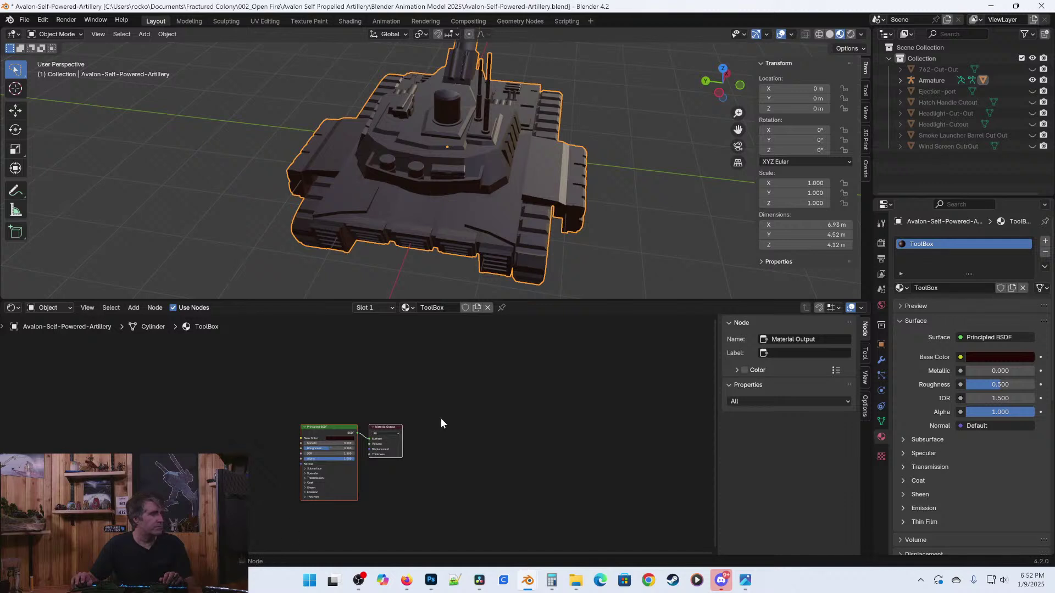
scroll(388, 486, "up", 5)
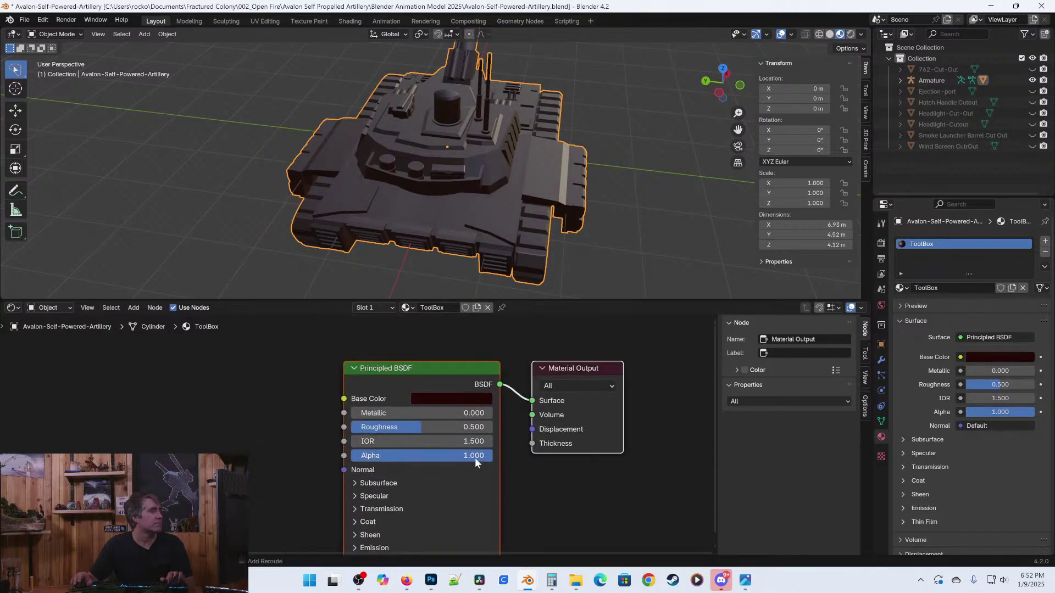
left_click_drag(414, 367, 348, 367)
left_click_drag(519, 369, 539, 361)
Set the ToolBox Principled BSDF's IOR to 1.000 and its specular IOR Level to about 0.543.
mouse_move(360, 434)
left_mouse_down()
mouse_move(432, 435)
mouse_move(357, 434)
mouse_move(371, 436)
left_mouse_up()
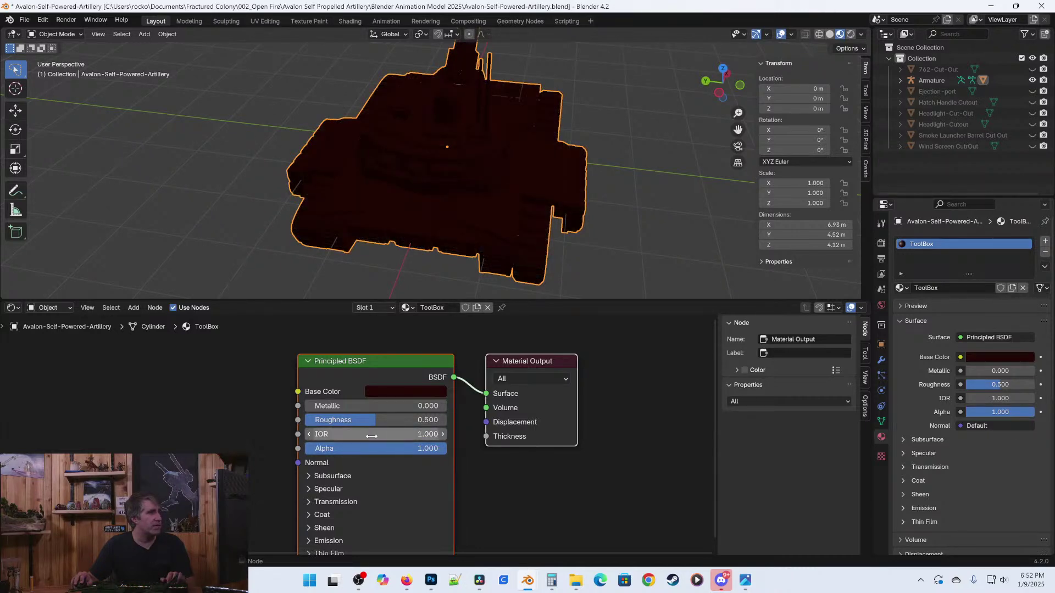
middle_click_drag(509, 499, 523, 475)
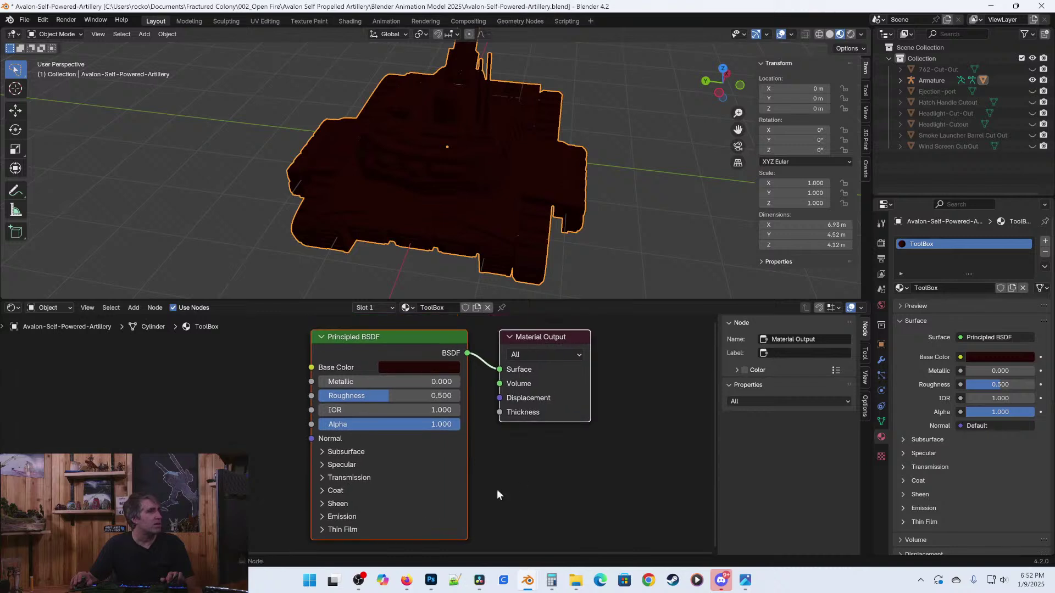
left_click(321, 465)
left_click_drag(381, 497, 399, 497)
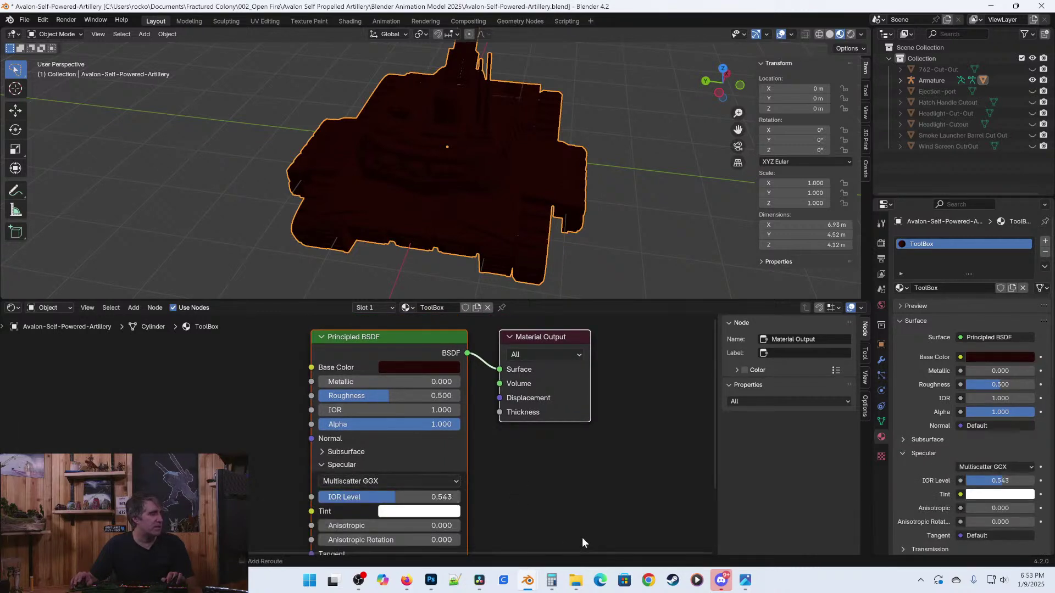
middle_click_drag(585, 536, 571, 454)
scroll(408, 501, "down", 2)
middle_click_drag(406, 504, 441, 454)
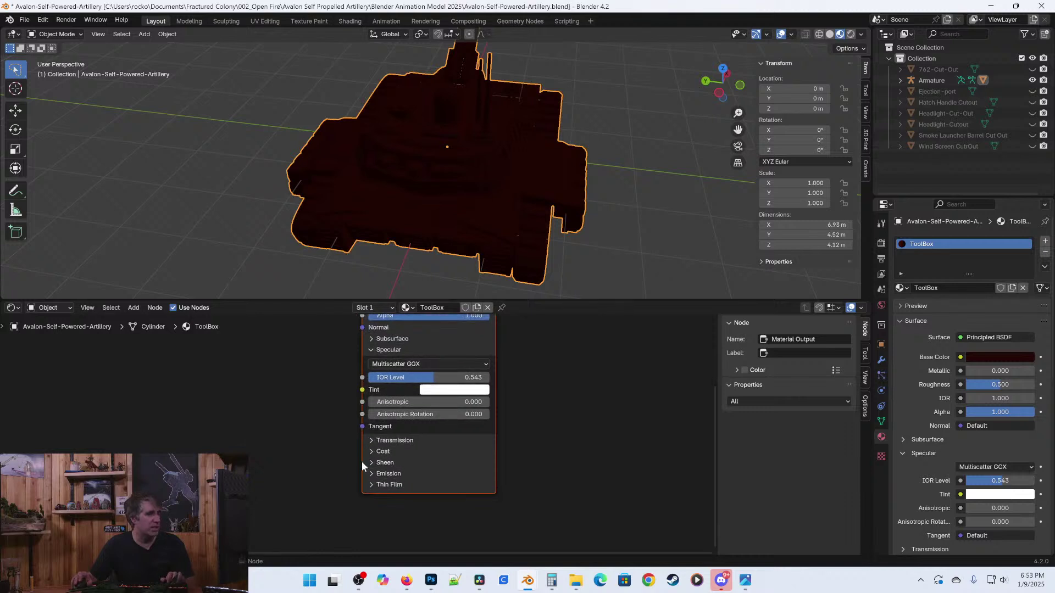
Raise the ToolBox shader's sheen roughness, set its main Roughness to 1.000 and save the file.
left_click(370, 463)
left_click_drag(418, 488, 456, 489)
middle_click_drag(538, 413, 506, 467)
middle_click_drag(382, 352, 384, 403)
left_click_drag(388, 397, 451, 398)
scroll(535, 192, "down", 2)
scroll(509, 209, "up", 5)
middle_click_drag(591, 209, 434, 291)
key("ctrl+s")
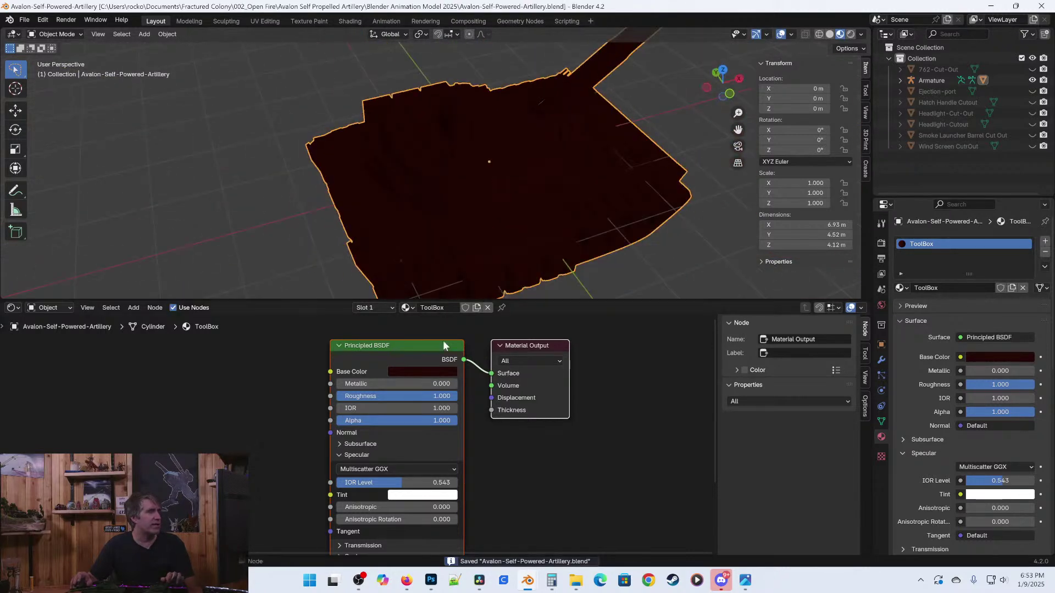
Add a second material slot to the artillery mesh and create a new material in it.
middle_click_drag(630, 317, 568, 355)
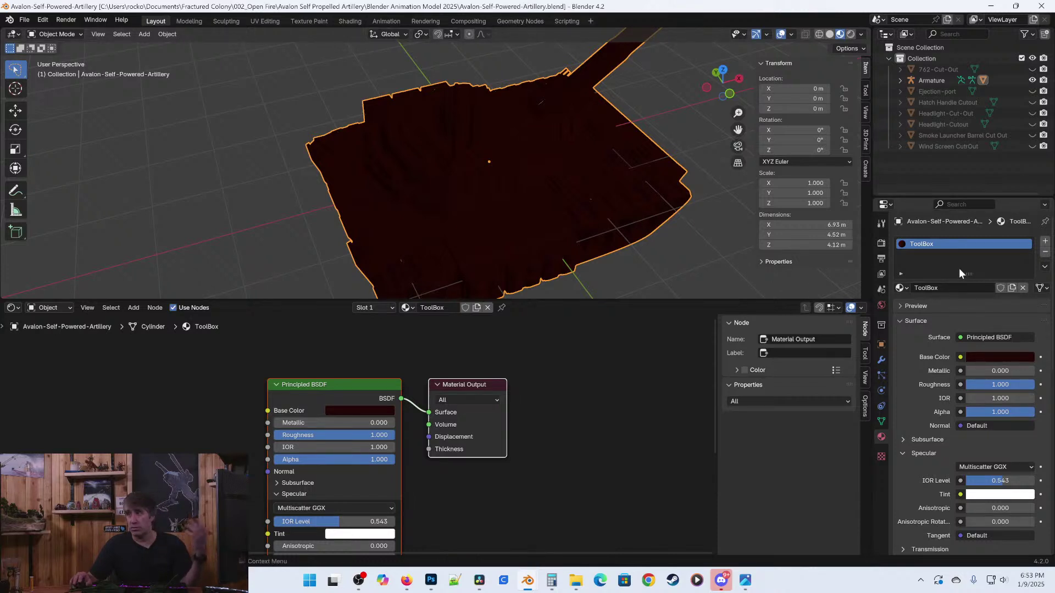
left_click(1045, 241)
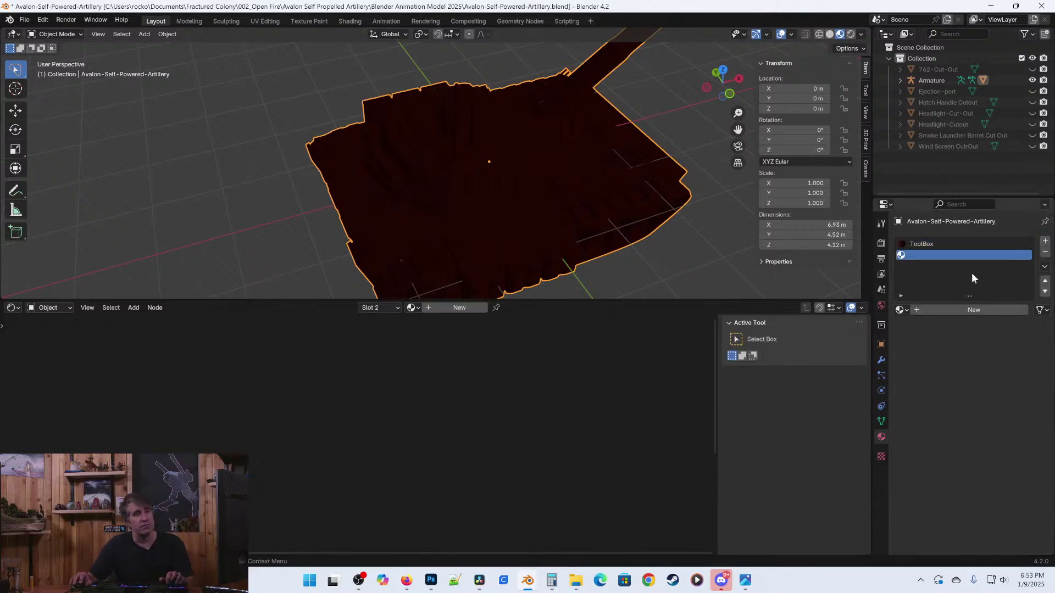
left_click(951, 311)
left_click(974, 358)
left_click(974, 358)
Set the second material's base color to a very dark green, about RGB 0.004, 0.012, 0.004, and save the file.
left_click(1003, 383)
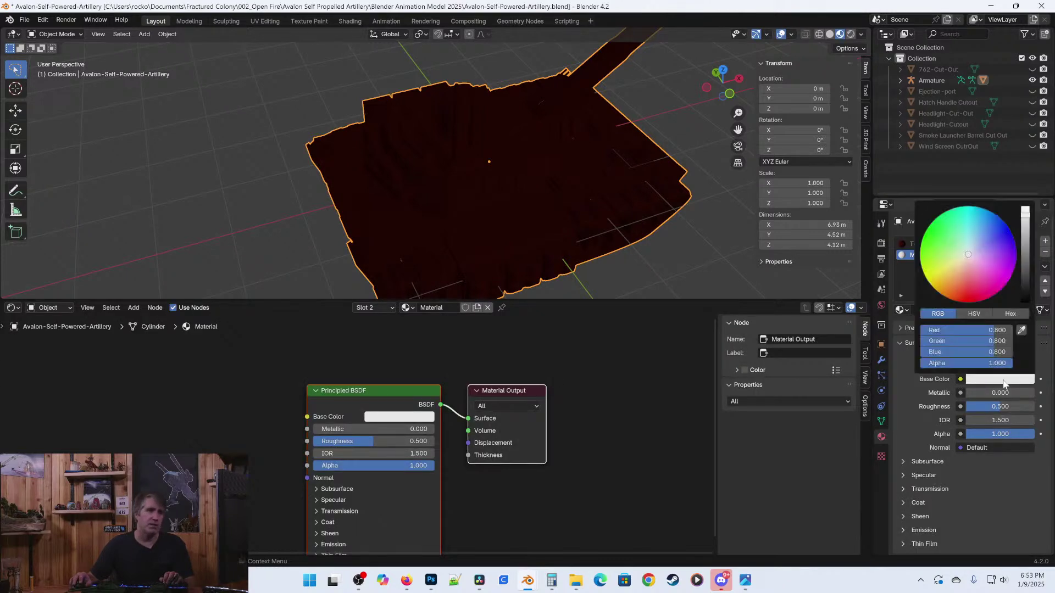
mouse_move(959, 254)
left_mouse_down()
mouse_move(937, 232)
mouse_move(925, 242)
mouse_move(933, 225)
mouse_move(931, 235)
left_mouse_up()
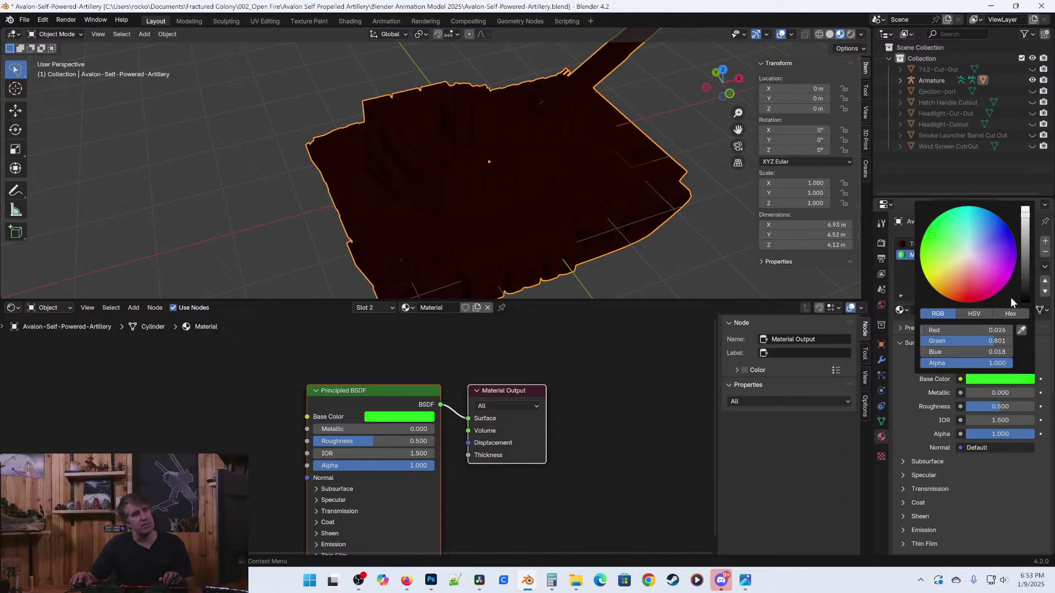
left_click(1024, 246)
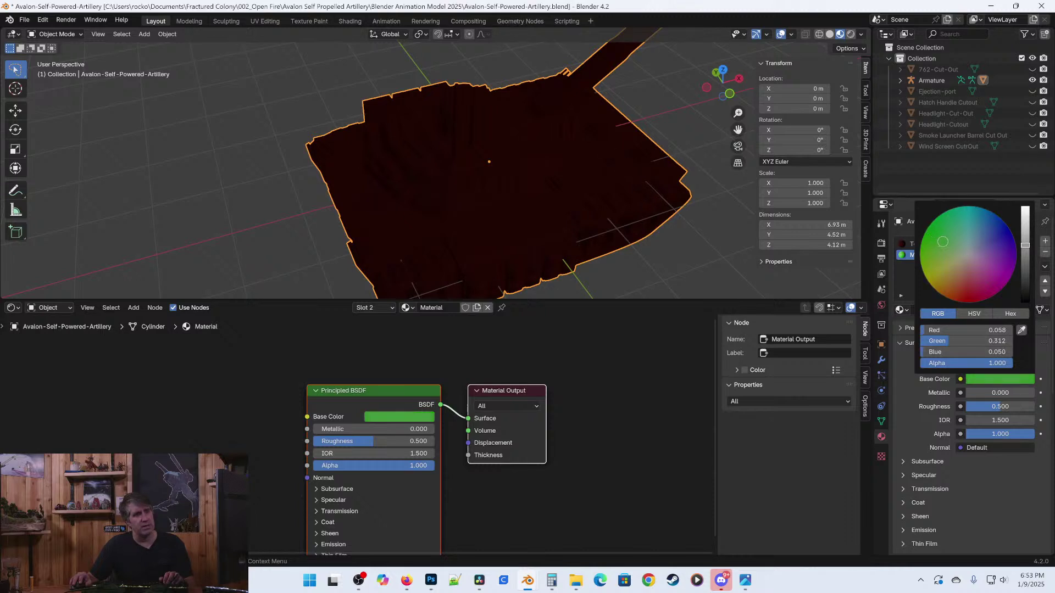
left_click_drag(1024, 275, 1025, 295)
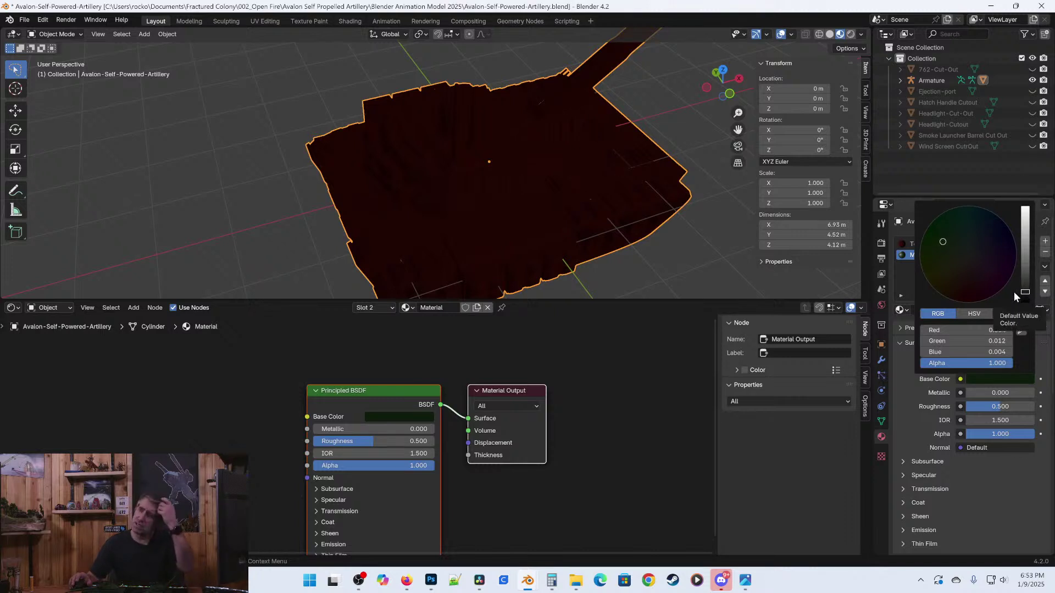
key("ctrl+s")
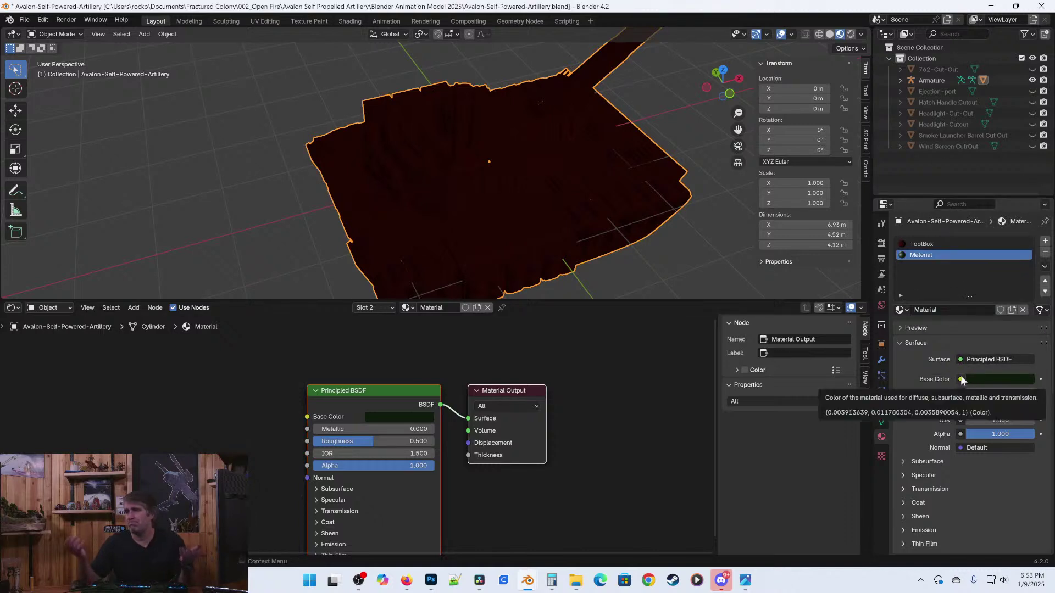
Set the second material's Roughness to 1.000 and its IOR to 1.300.
scroll(538, 238, "down", 2)
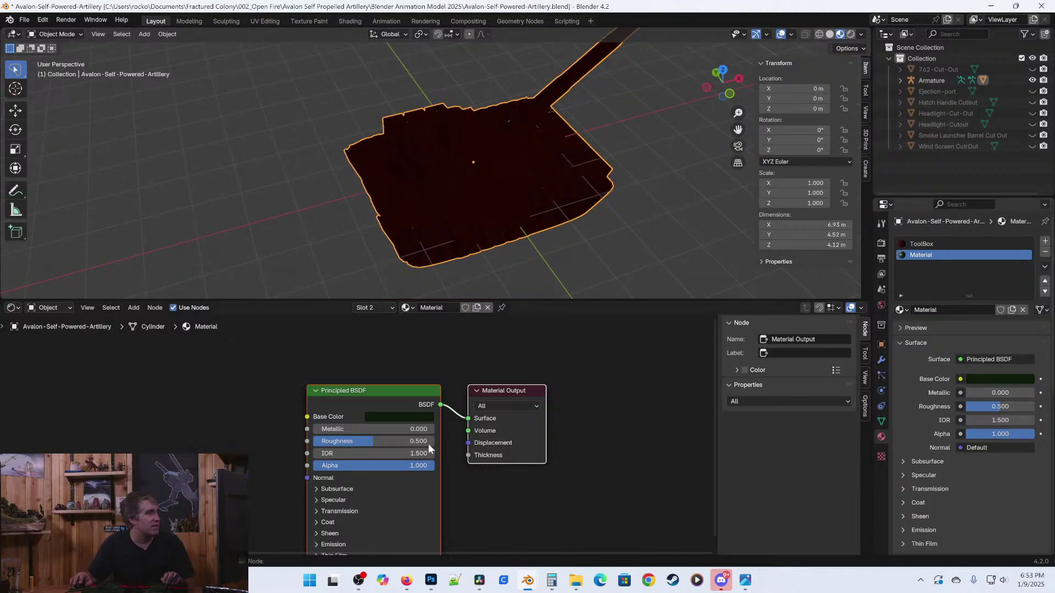
left_click_drag(402, 395, 393, 371)
left_click_drag(362, 417, 395, 429)
middle_click_drag(398, 474, 408, 466)
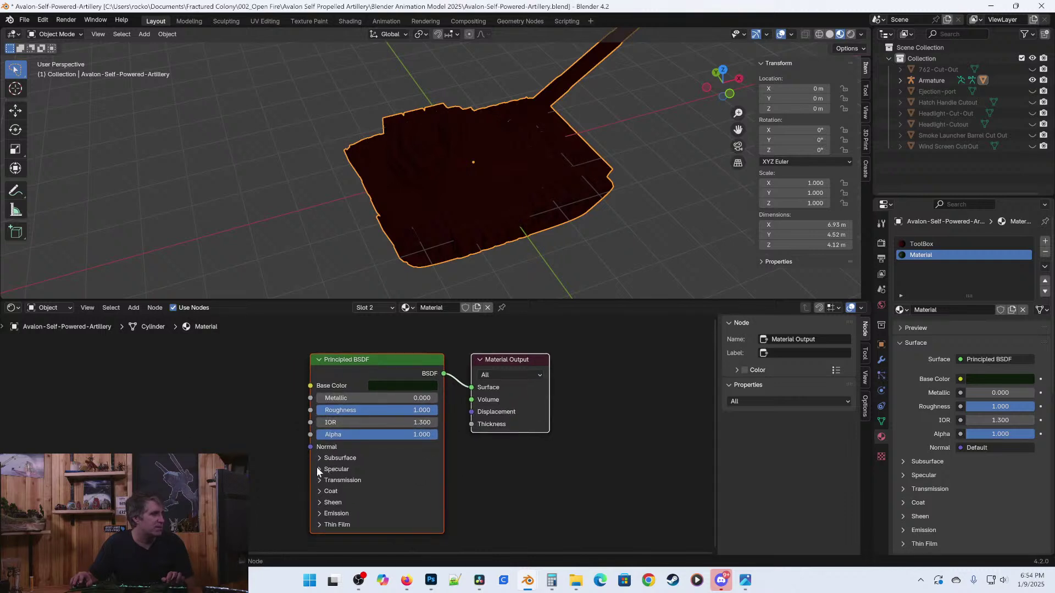
Set the second material's sheen roughness to 1.000 and its specular IOR Level to about 0.959.
left_click(322, 502)
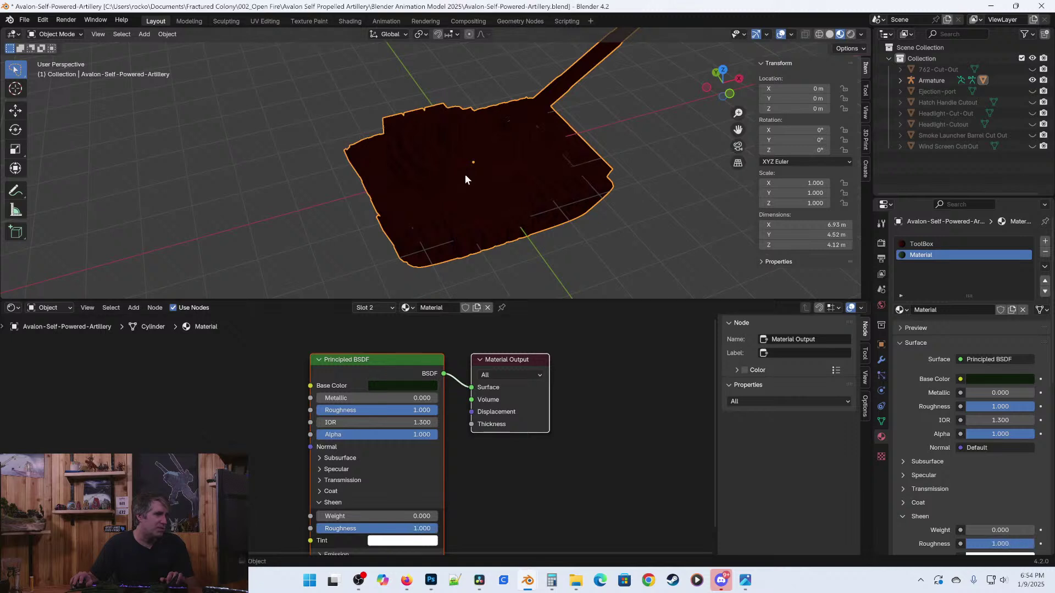
left_click(318, 470)
left_click_drag(377, 497, 433, 498)
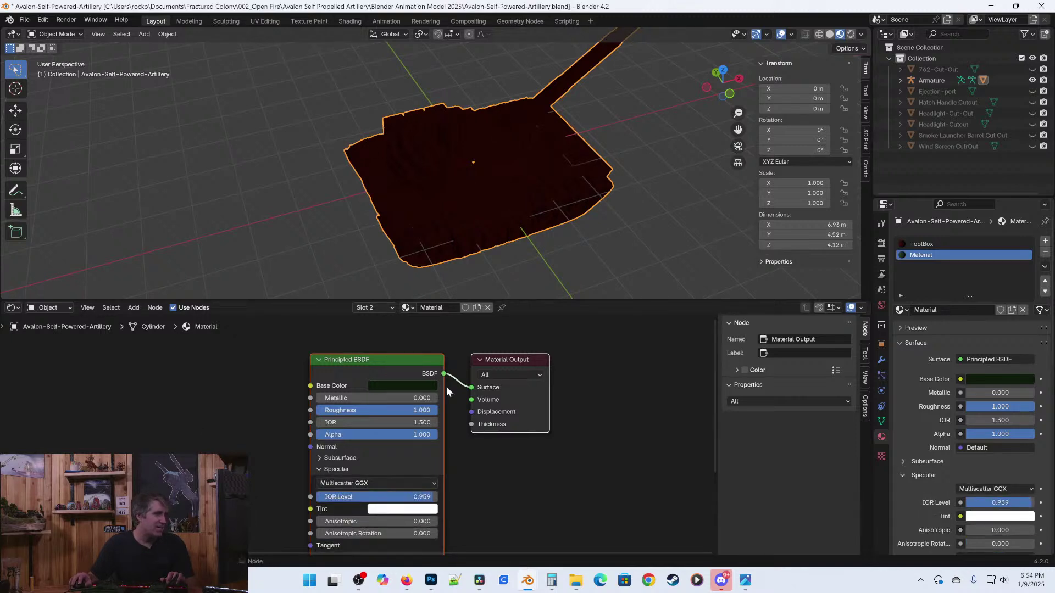
Save the file, then move the dark green material above ToolBox in the artillery mesh's slot list.
key("ctrl+s")
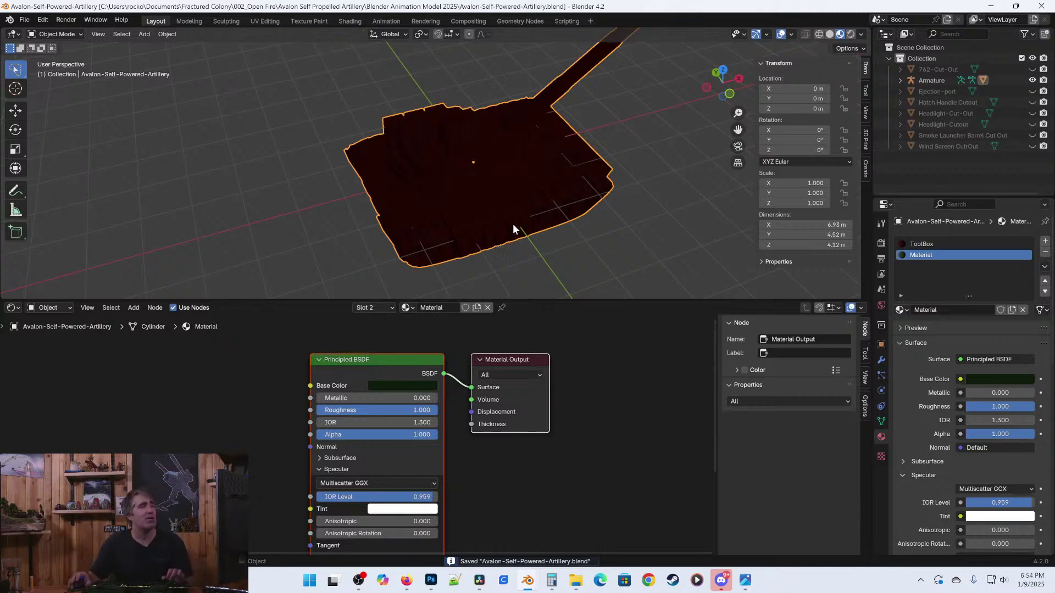
key("z")
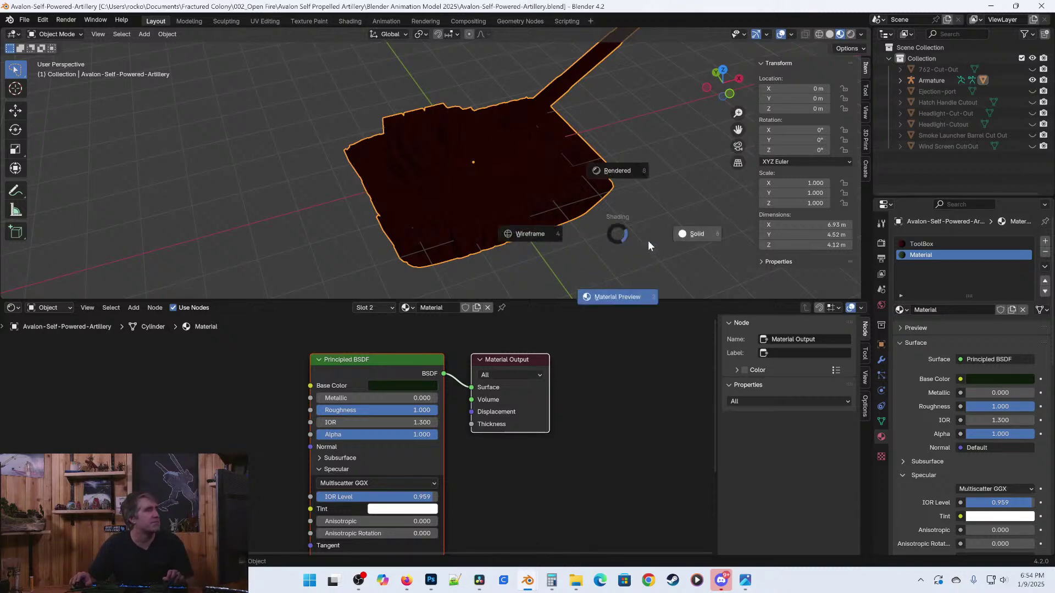
left_click(668, 203)
key("Tab")
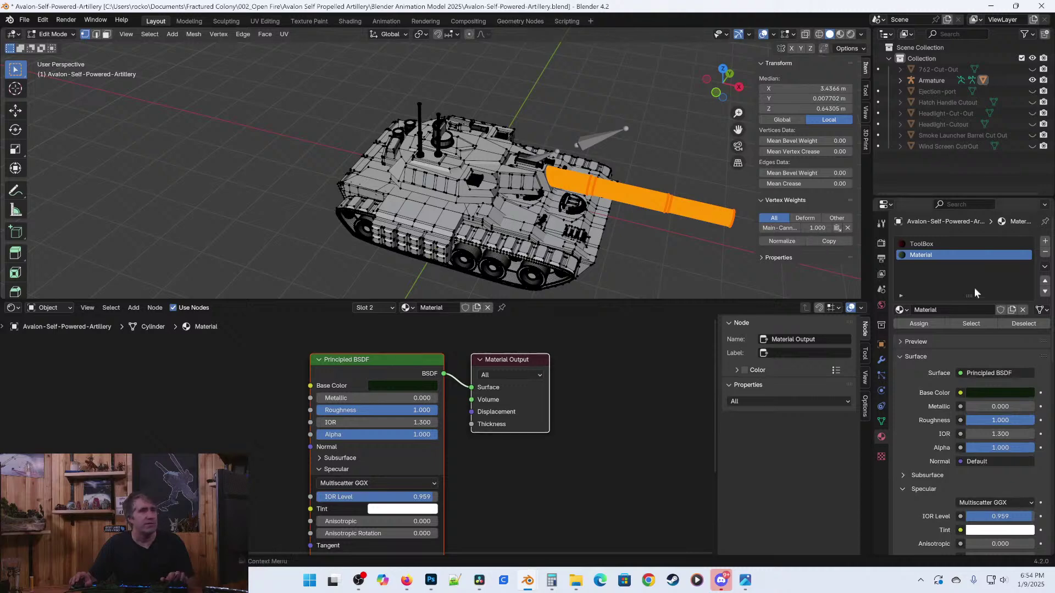
left_click(1045, 280)
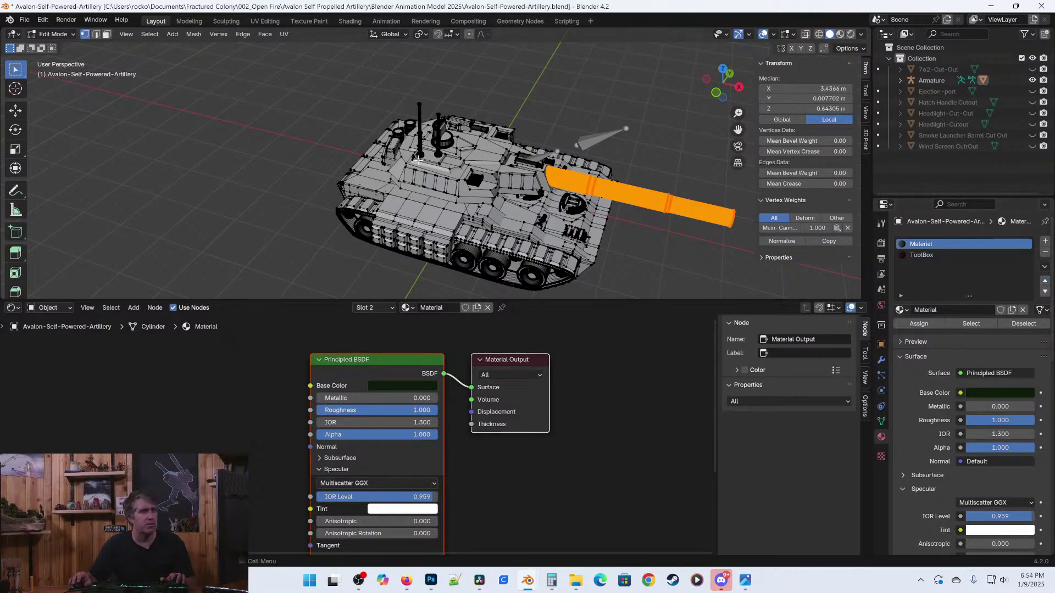
key("Tab")
key("z")
left_click(499, 269)
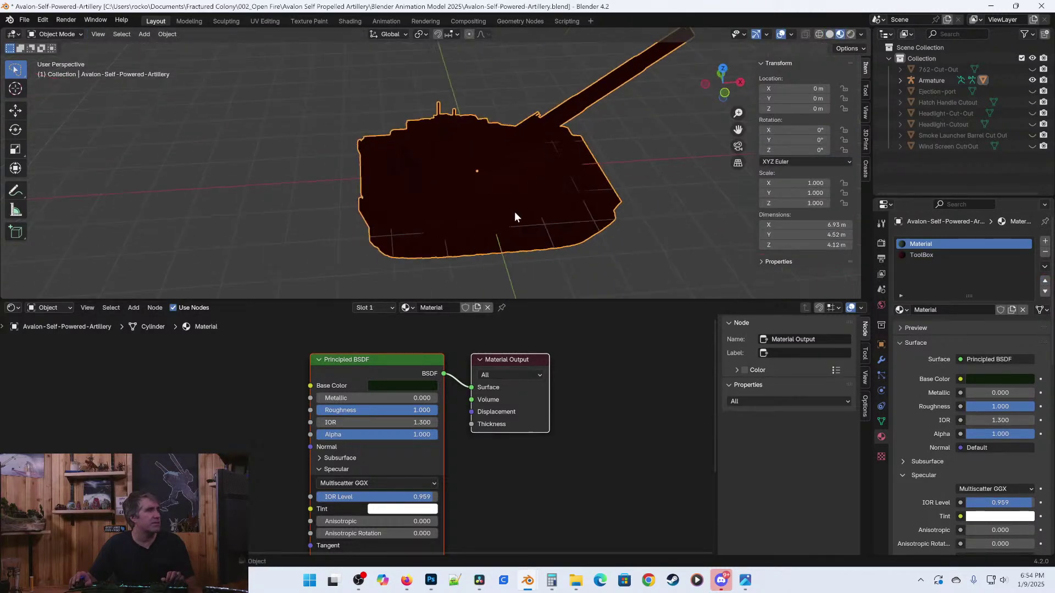
Assign the dark green material to the whole artillery mesh and rename the material Camo.
key("Tab")
middle_click_drag(665, 275, 554, 241)
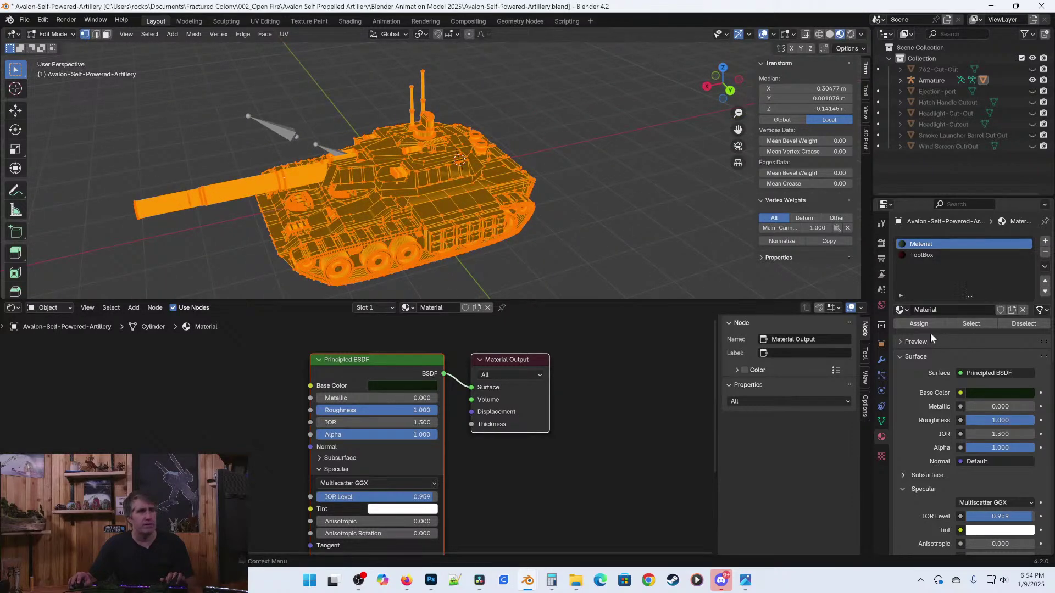
type("Bas")
type("Camo")
key("Return")
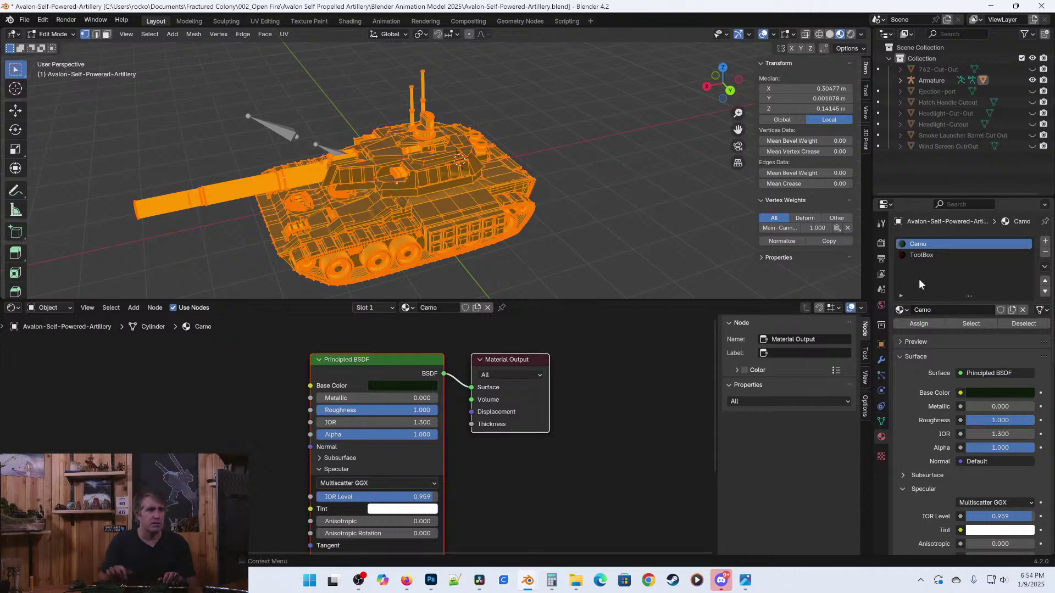
Select all linked geometry of the rectangular tool box behind the turret and assign the ToolBox material to it.
middle_click_drag(635, 159, 444, 187)
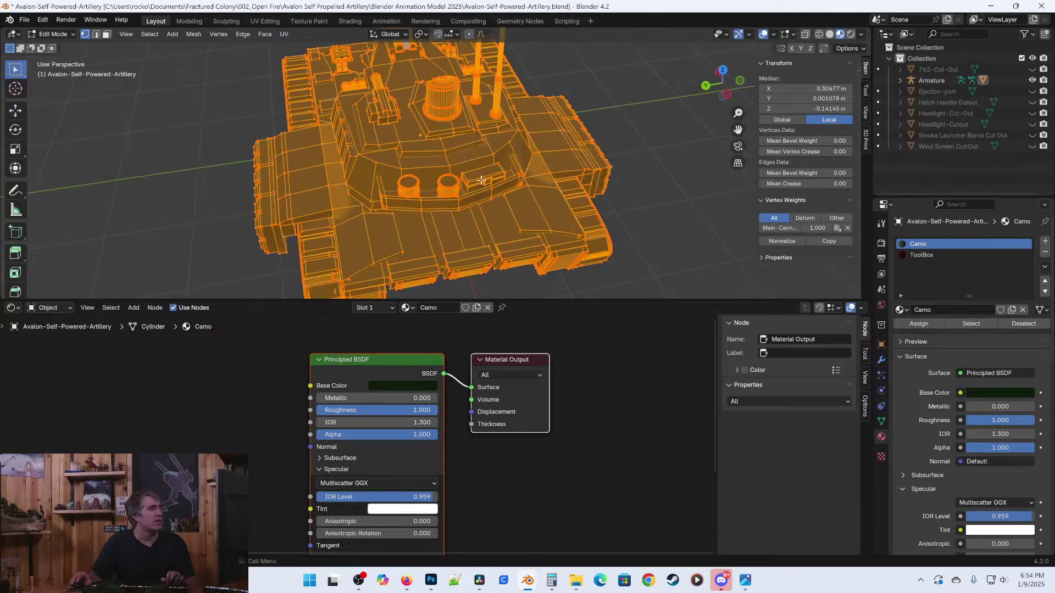
left_click(477, 192)
scroll(484, 187, "up", 5)
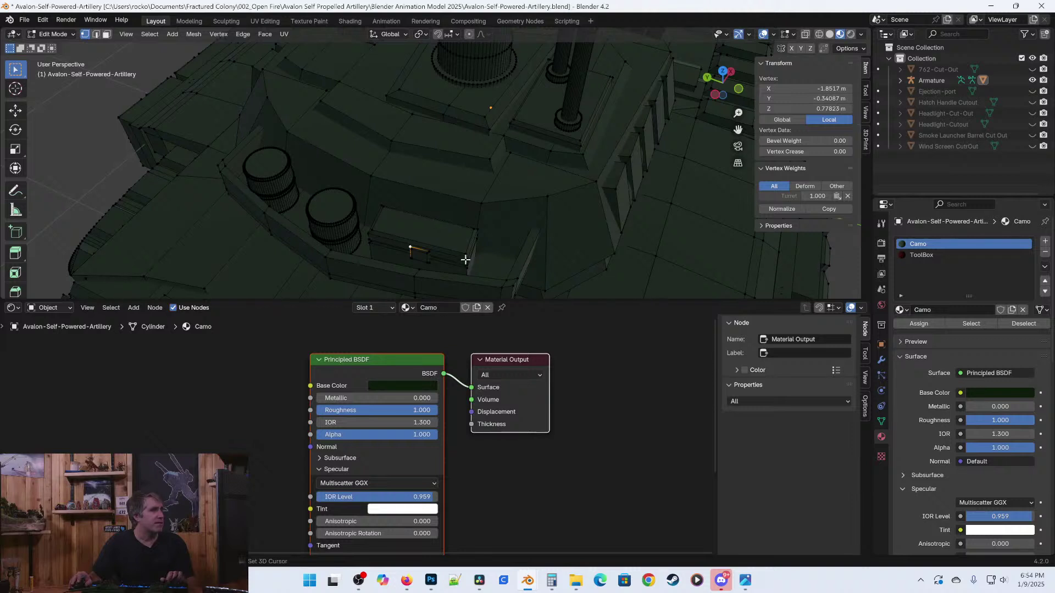
key("ctrl+l")
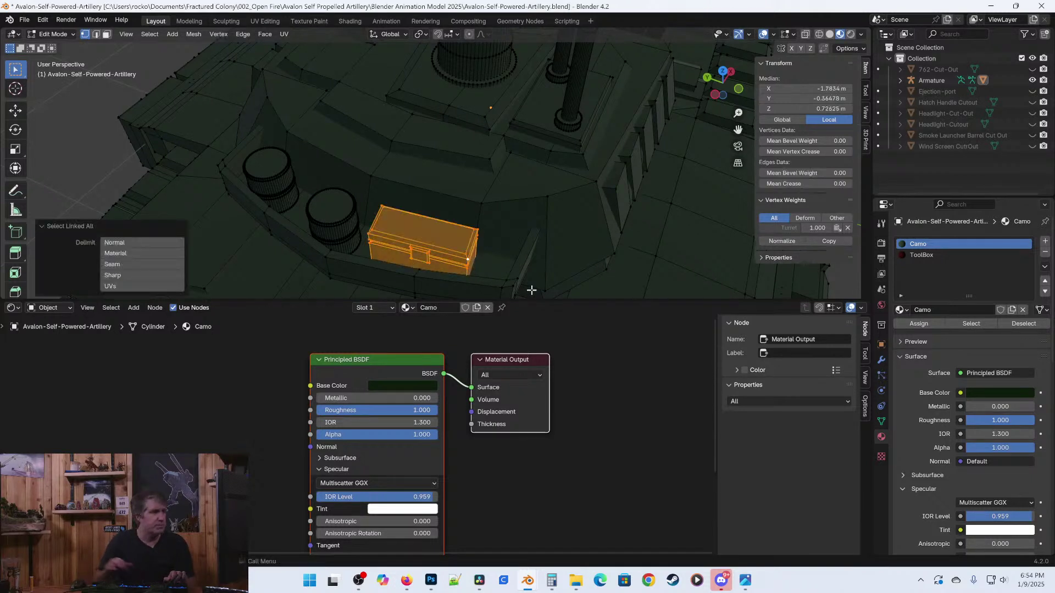
left_click(936, 256)
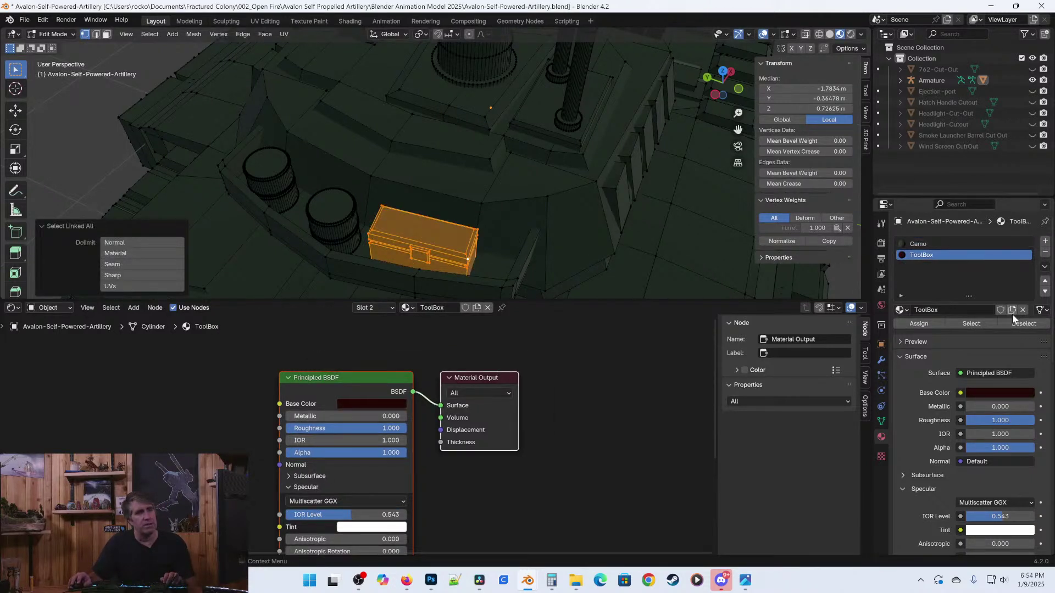
left_click(918, 326)
Return to Object Mode with Material Preview shading and save the file.
scroll(461, 256, "down", 1)
key("z")
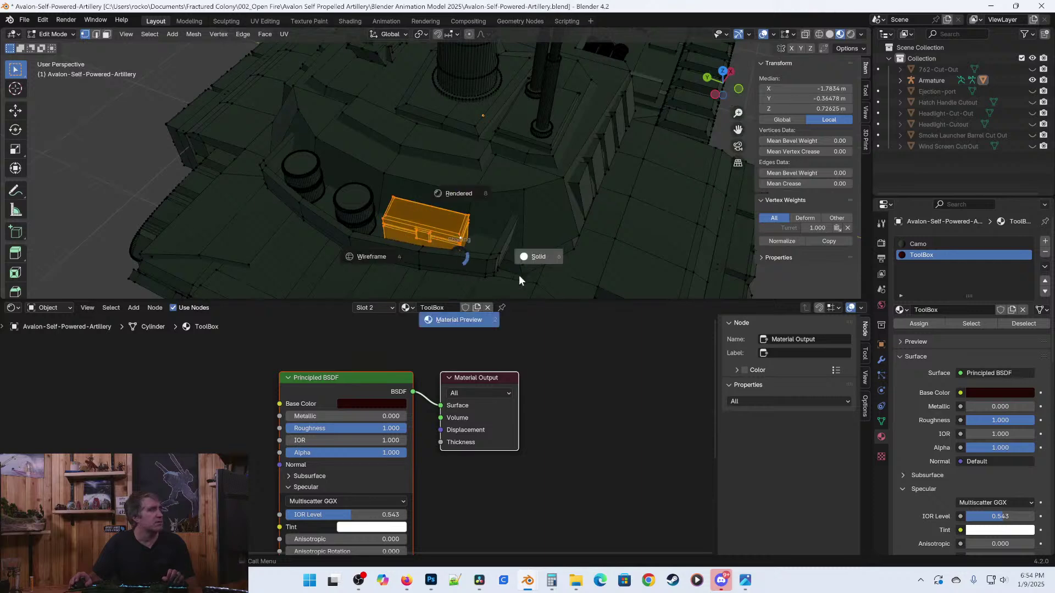
left_click(535, 256)
key("Tab")
key("z")
key("2")
key("ctrl+s")
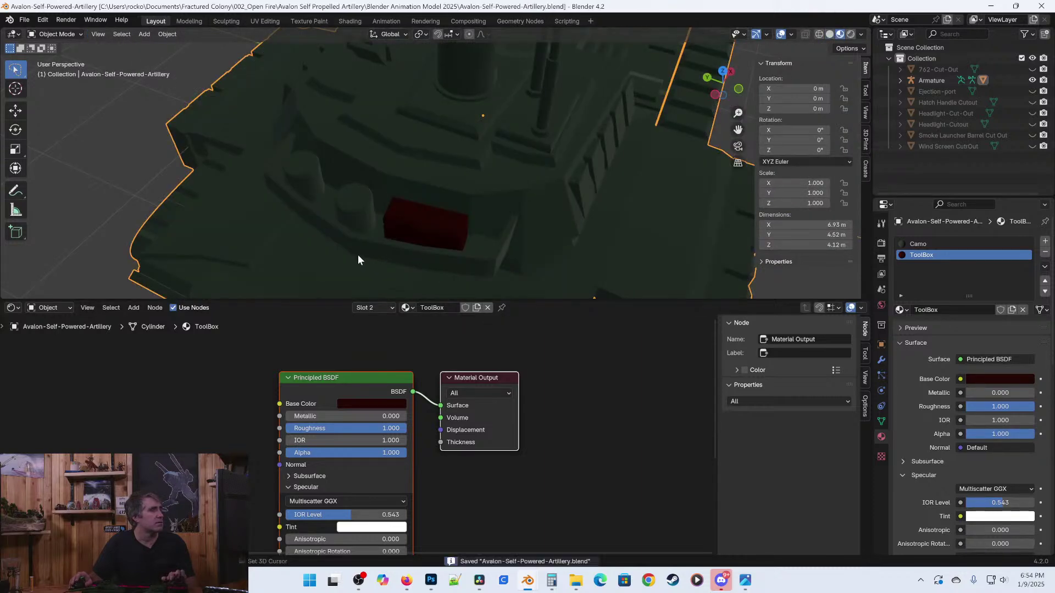
Add a third material slot to the artillery mesh and fill it with an independent copy of the ToolBox material.
middle_click_drag(365, 259, 457, 254, "shift")
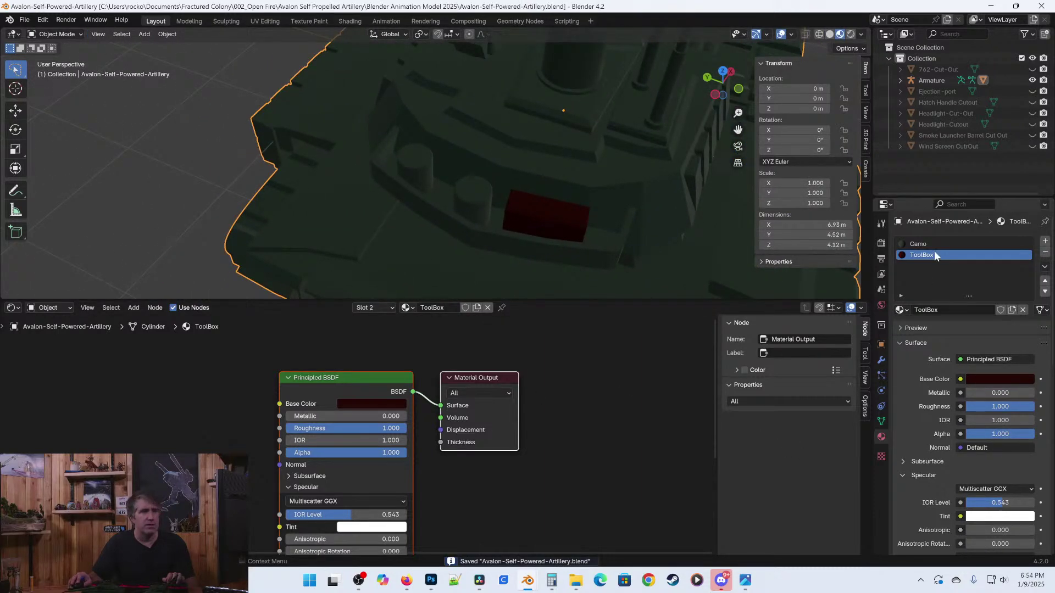
left_click(1013, 309)
key("ctrl+z")
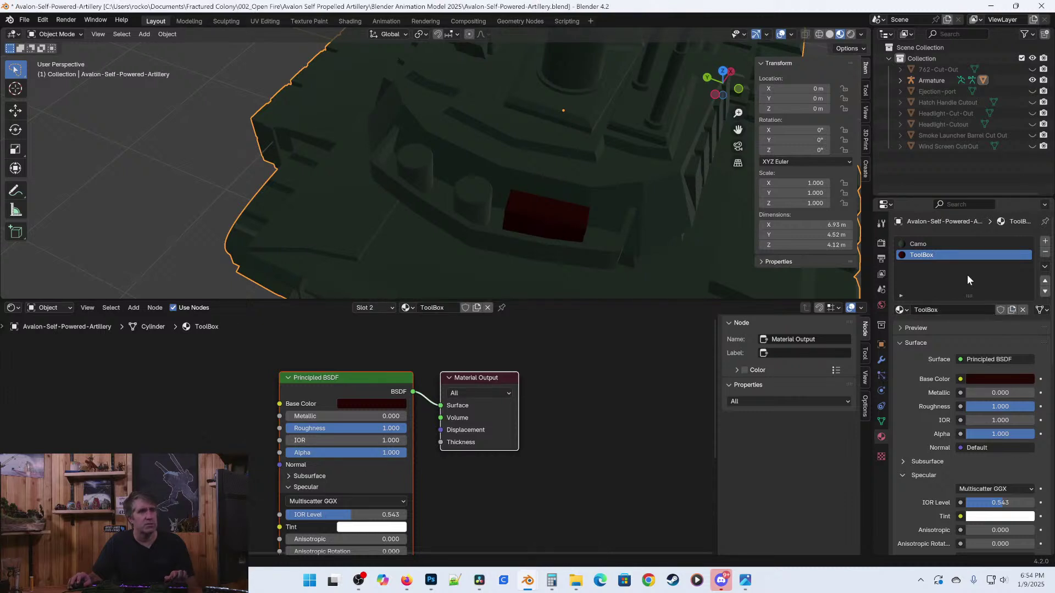
left_click(1045, 240)
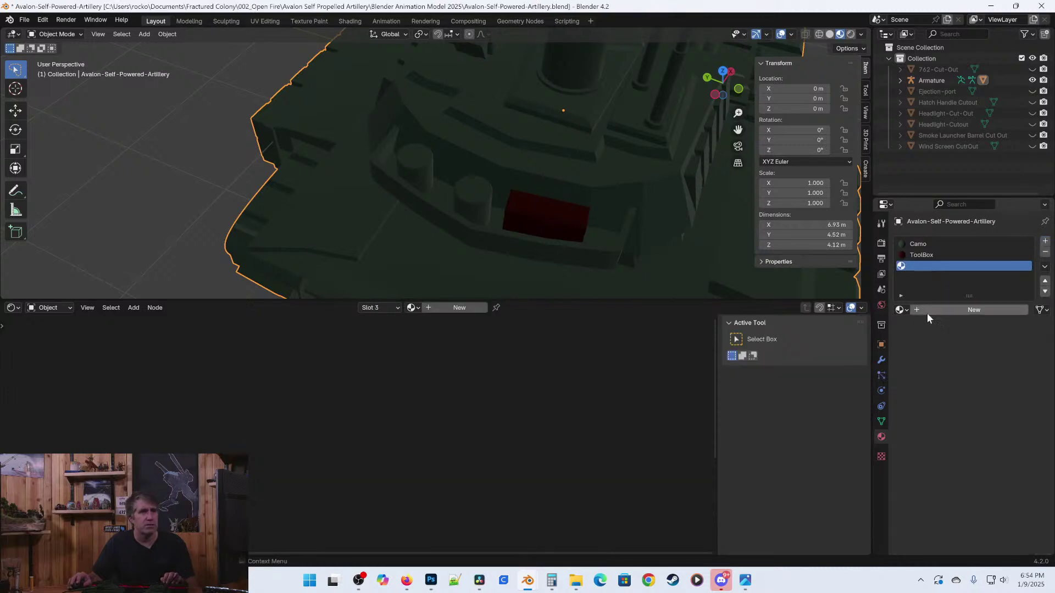
left_click(908, 311)
left_click(918, 335)
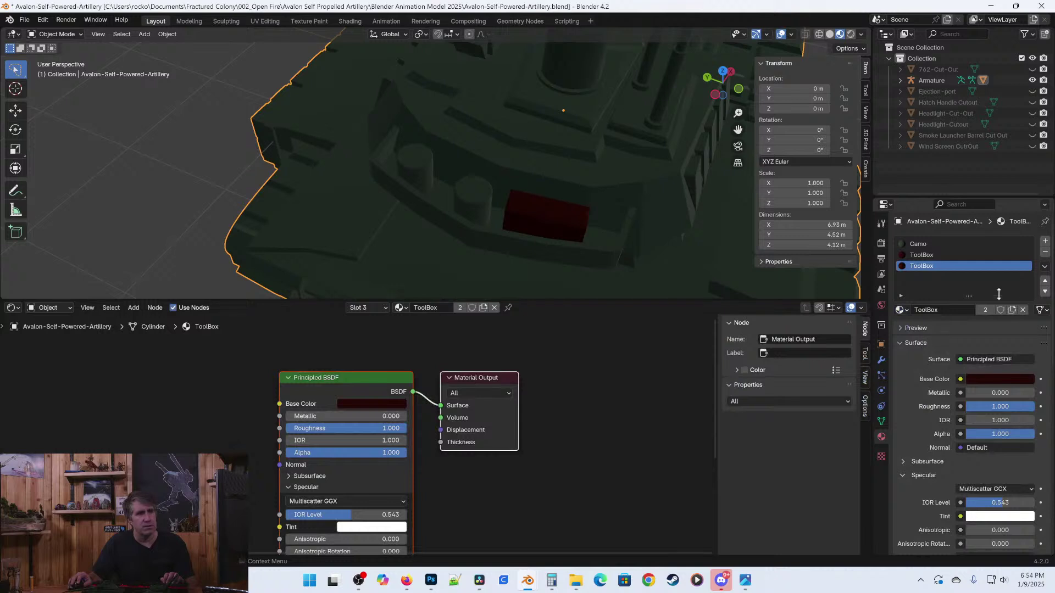
left_click(1011, 309)
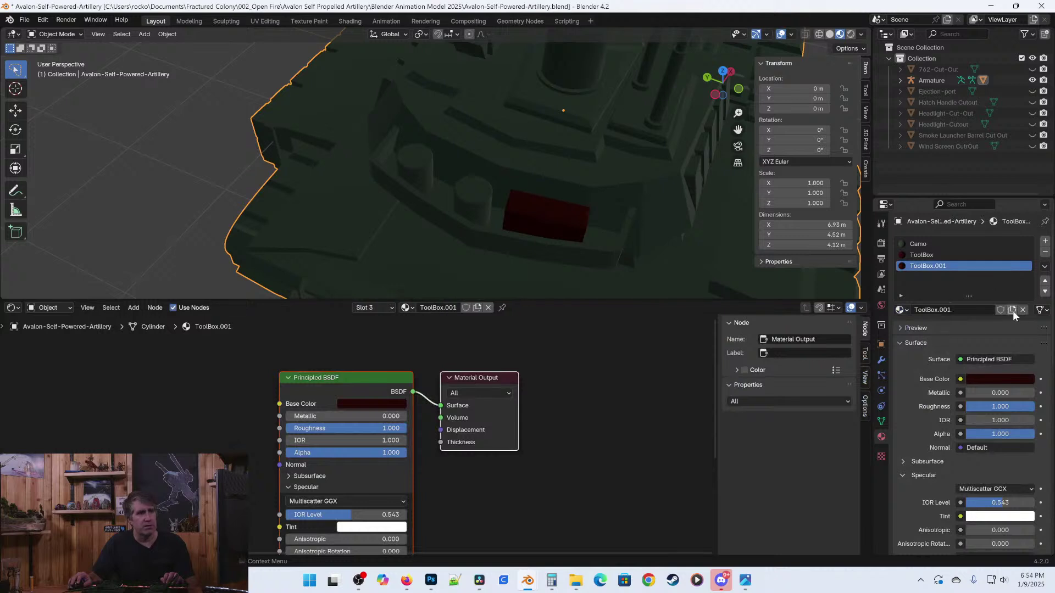
Change the base color of the copied ToolBox material to a dark orange-brown.
left_click(1003, 378)
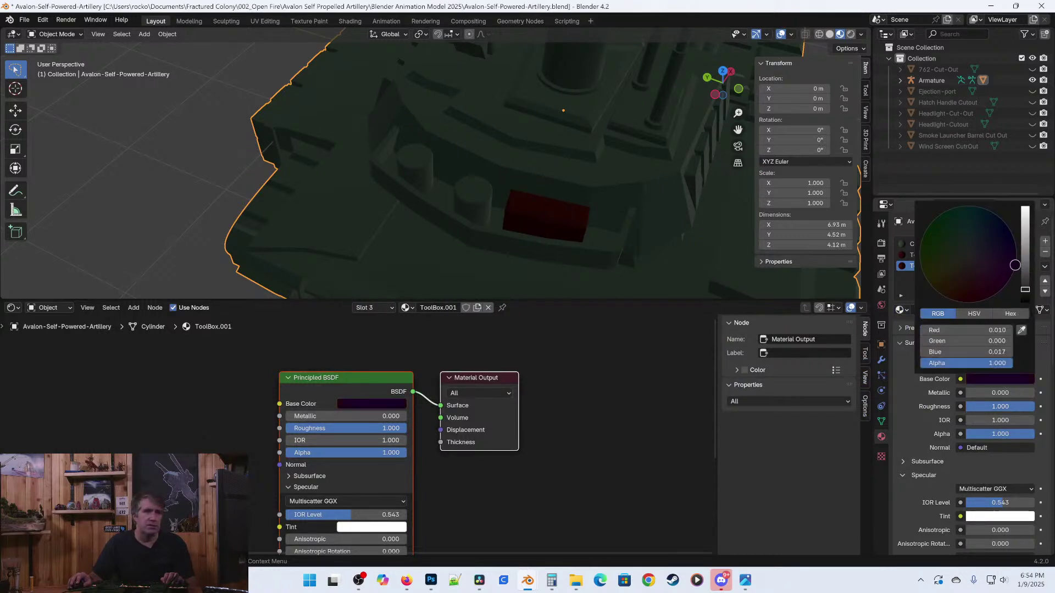
left_click_drag(961, 297, 1015, 265)
left_click_drag(1025, 290, 1023, 268)
scroll(1000, 282, "up", 6)
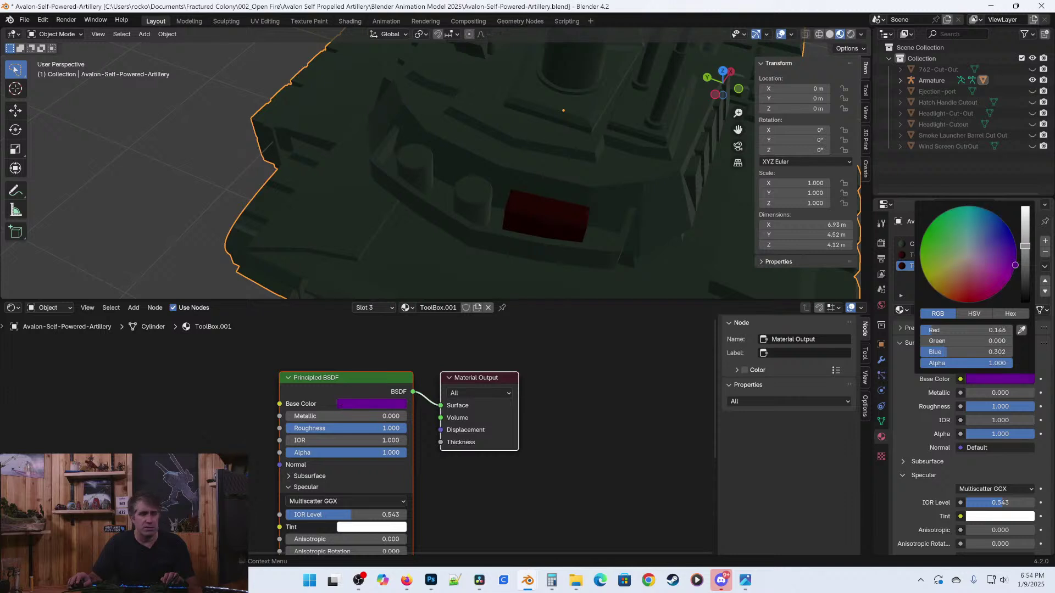
left_click_drag(966, 280, 950, 285)
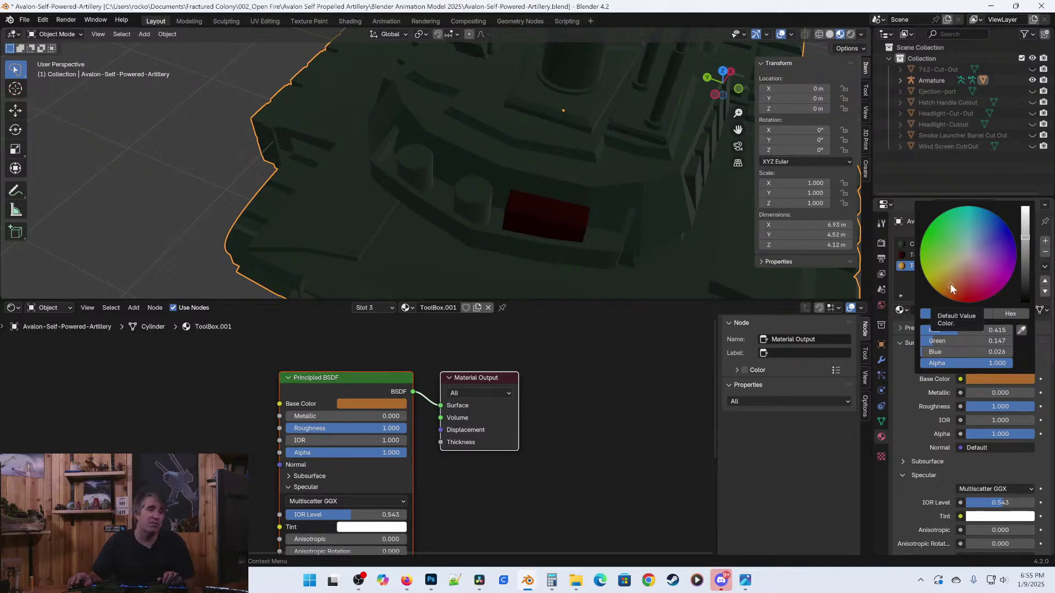
left_click(1025, 282)
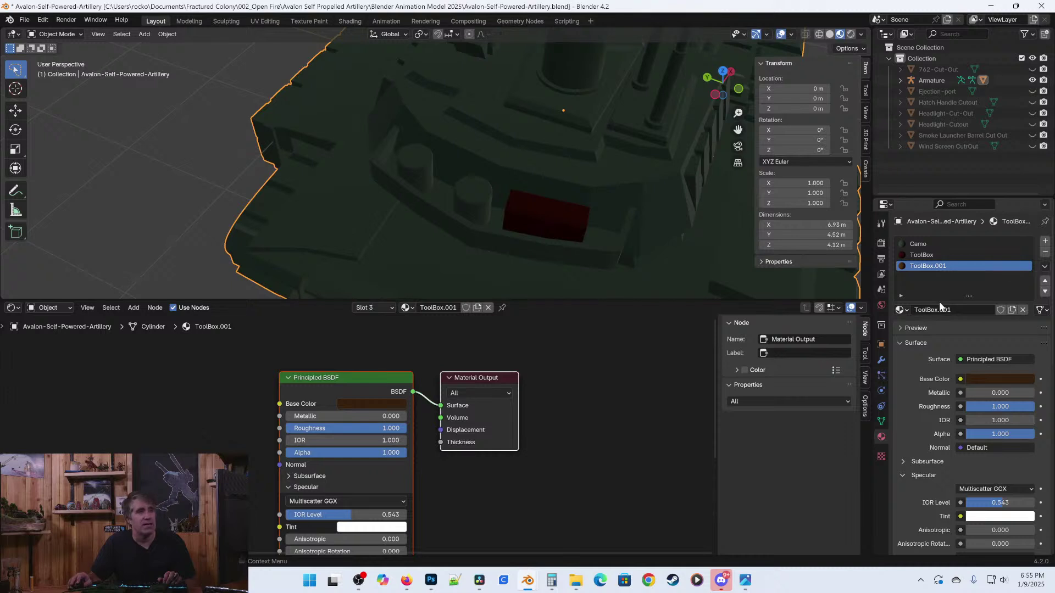
Rename the brown material Cooler and save the file.
key("ctrl+a")
type("Co")
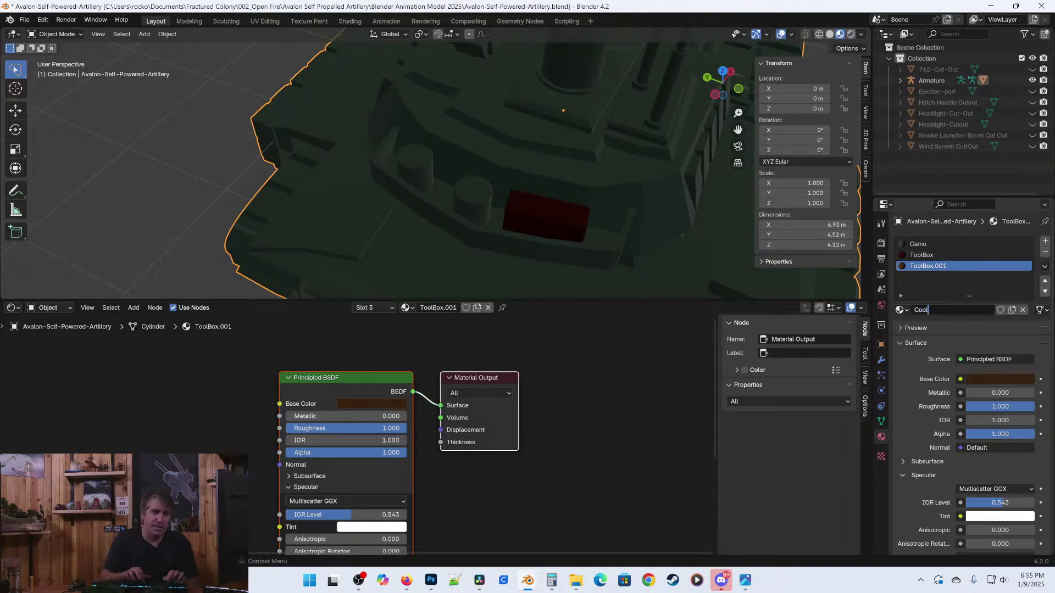
type("oler")
key("Return")
key("ctrl+s")
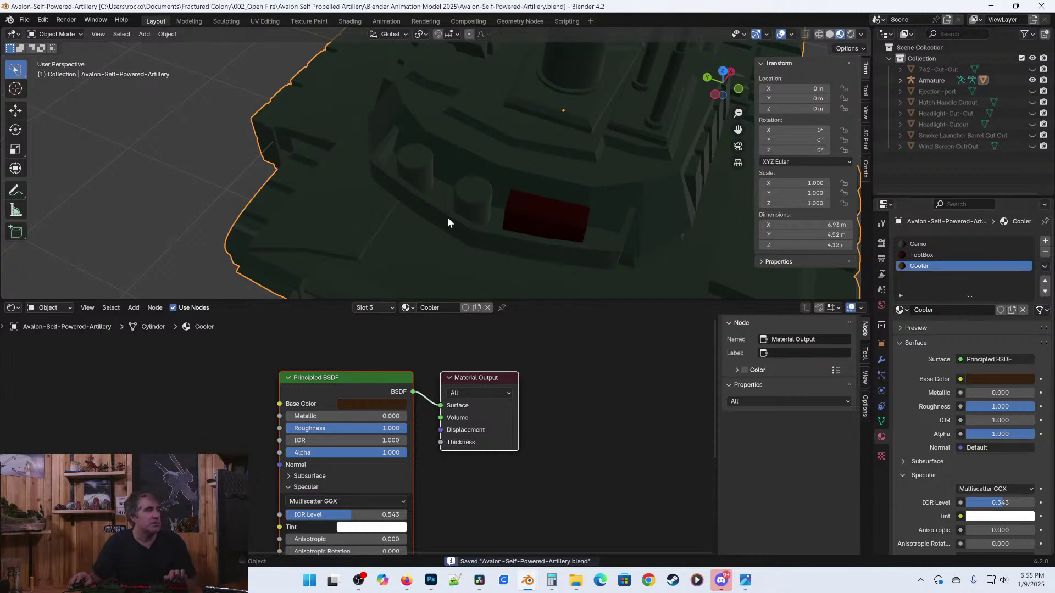
Select all linked geometry of the two round coolers beside the tool box and assign the Cooler material to them.
key("Tab")
left_click(480, 193)
left_click(419, 170, "shift")
key("ctrl+l")
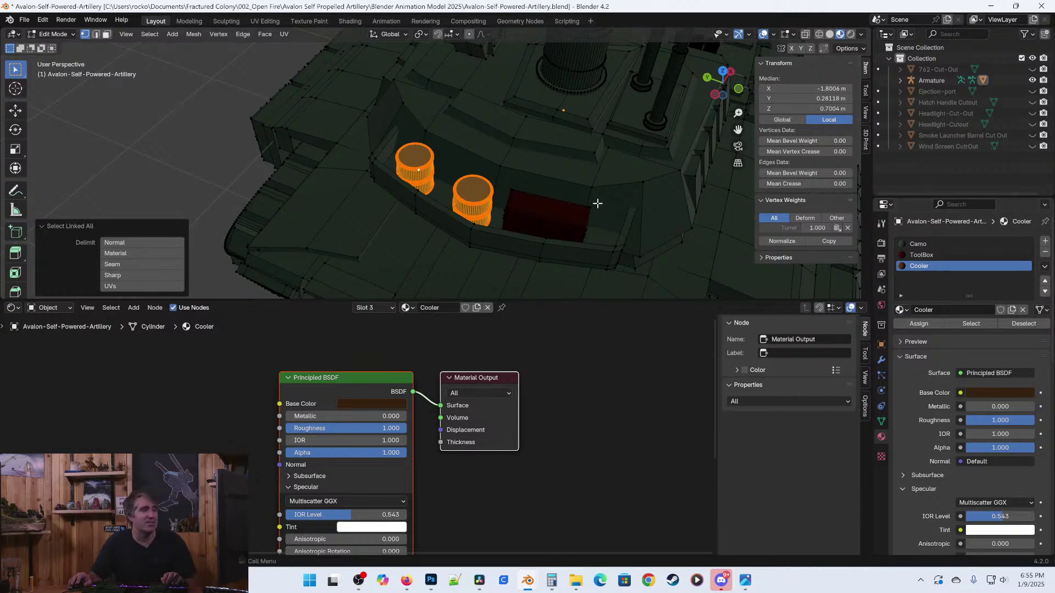
left_click(922, 324)
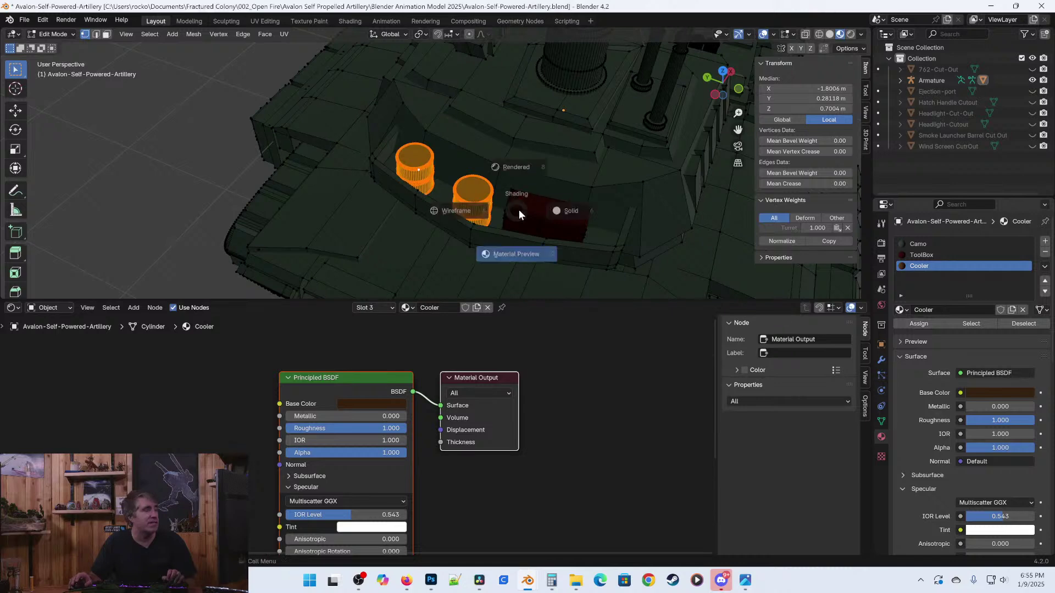
Return to Object Mode, save the file and inspect the material colors from around the vehicle.
key("Tab")
scroll(516, 210, "down", 5)
key("z")
key("ctrl+s")
mouse_move(573, 246)
middle_mouse_down()
mouse_move(471, 207)
mouse_move(465, 225)
mouse_move(350, 226)
middle_mouse_up()
middle_click_drag(362, 176, 485, 193)
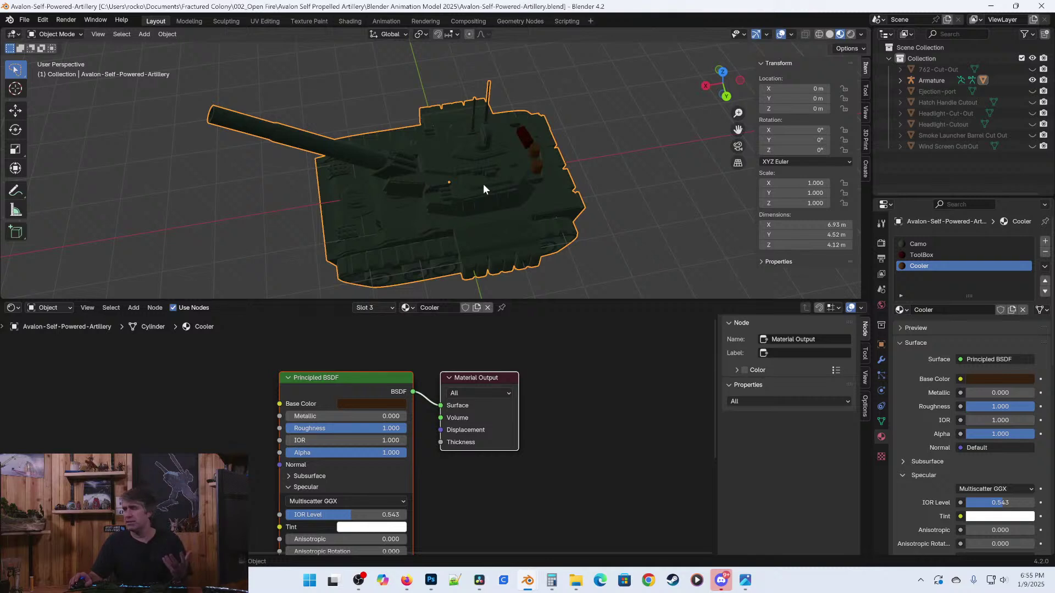
middle_click_drag(490, 188, 426, 229)
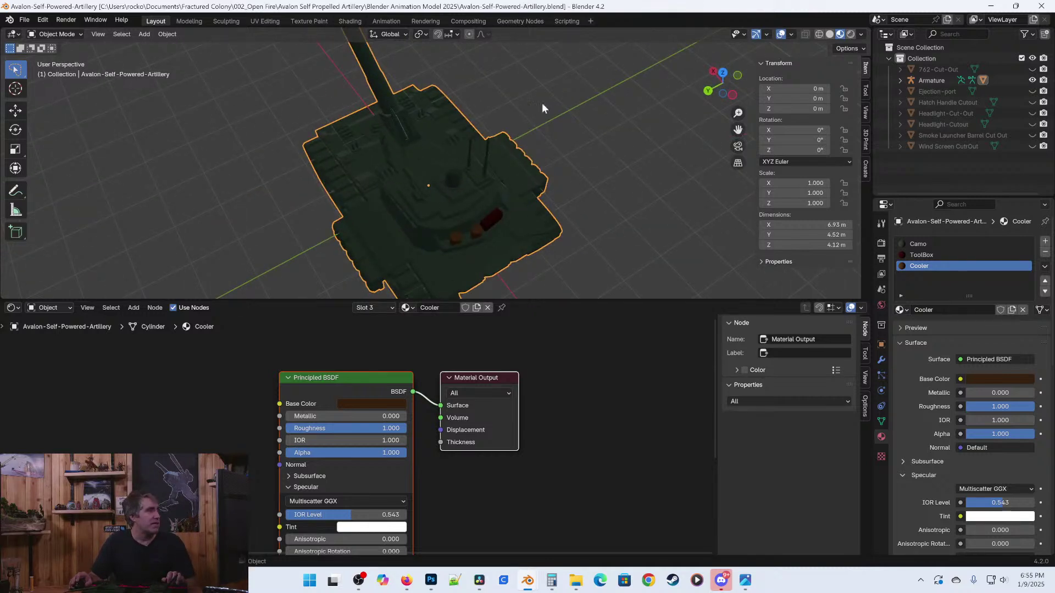
Add a fourth material slot to the artillery mesh and fill it with an independent copy of the Camo material.
left_click(934, 244)
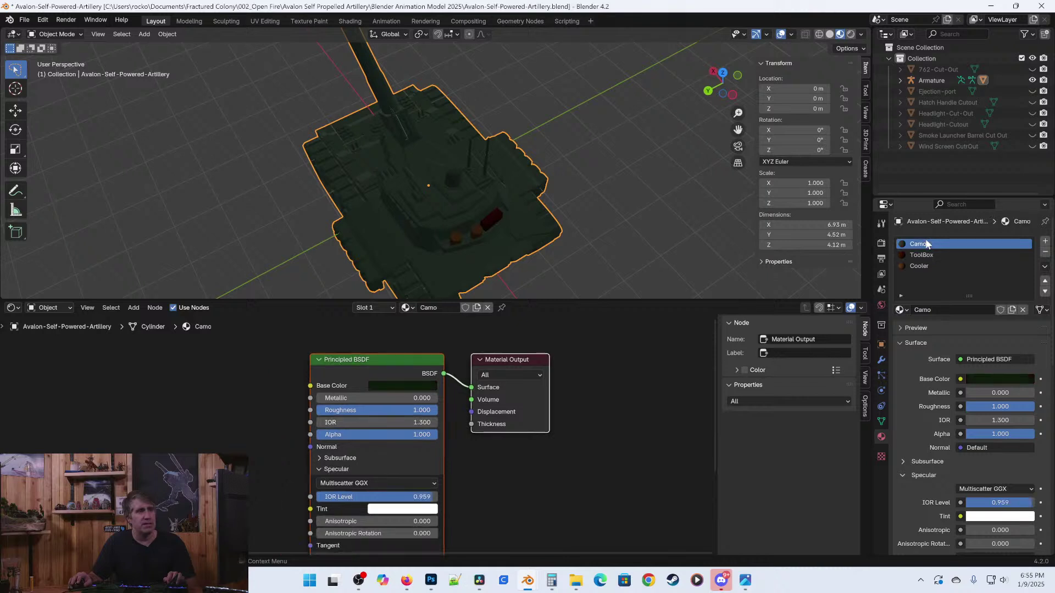
left_click(1045, 243)
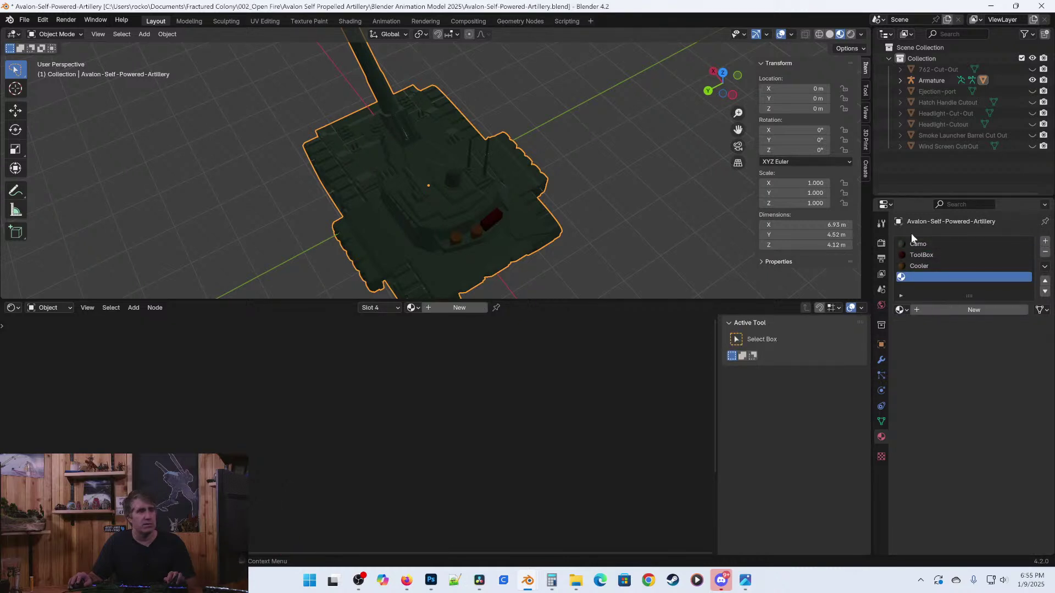
left_click(901, 310)
left_click(920, 327)
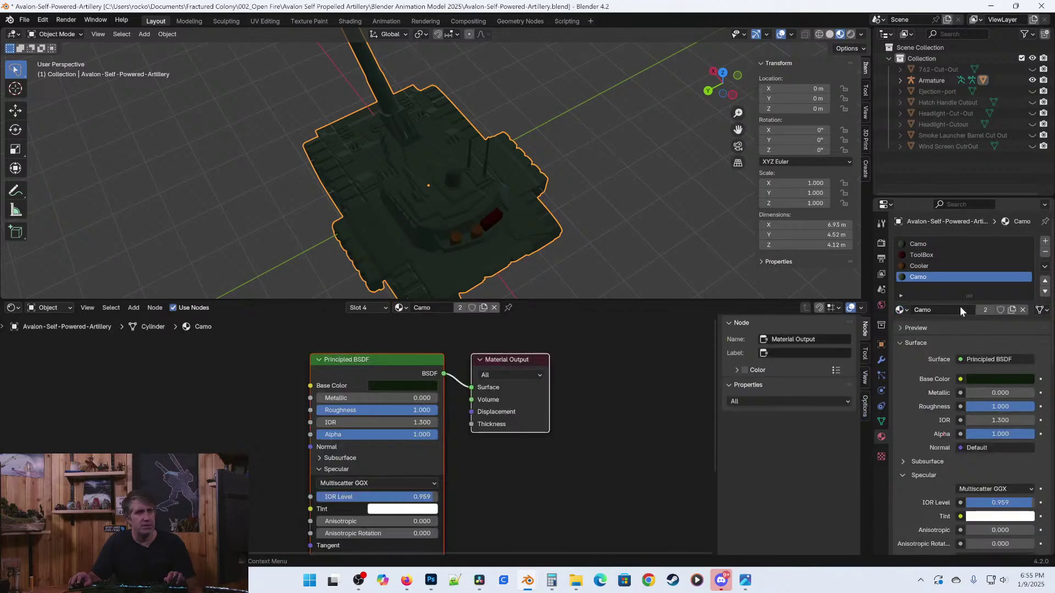
left_click(1012, 309)
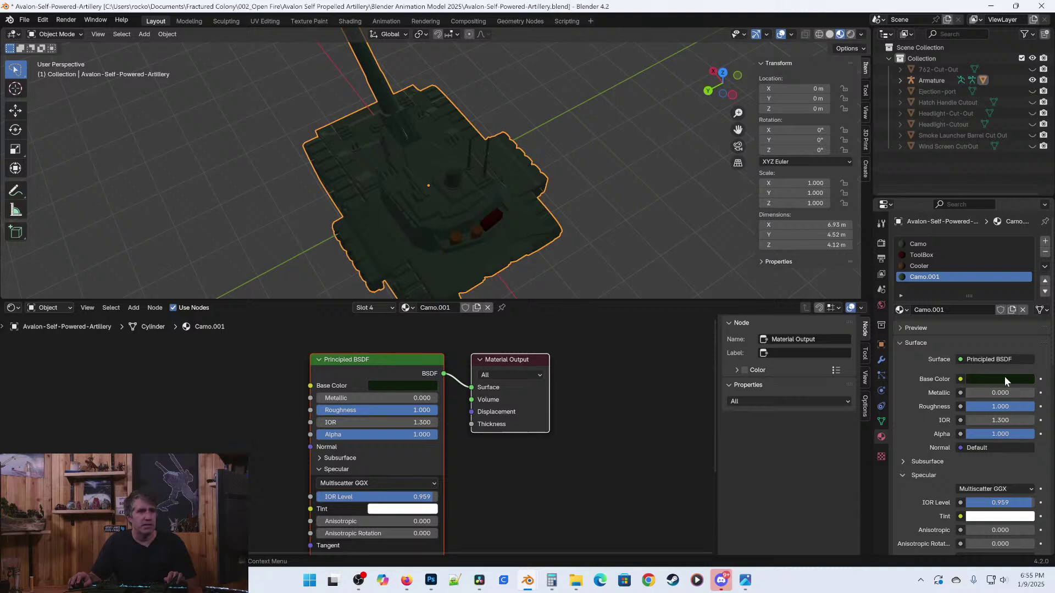
Darken the base color of the copied Camo material, rename it Tech-Bits and save the file.
left_click(1004, 380)
left_click_drag(1014, 292, 1015, 296)
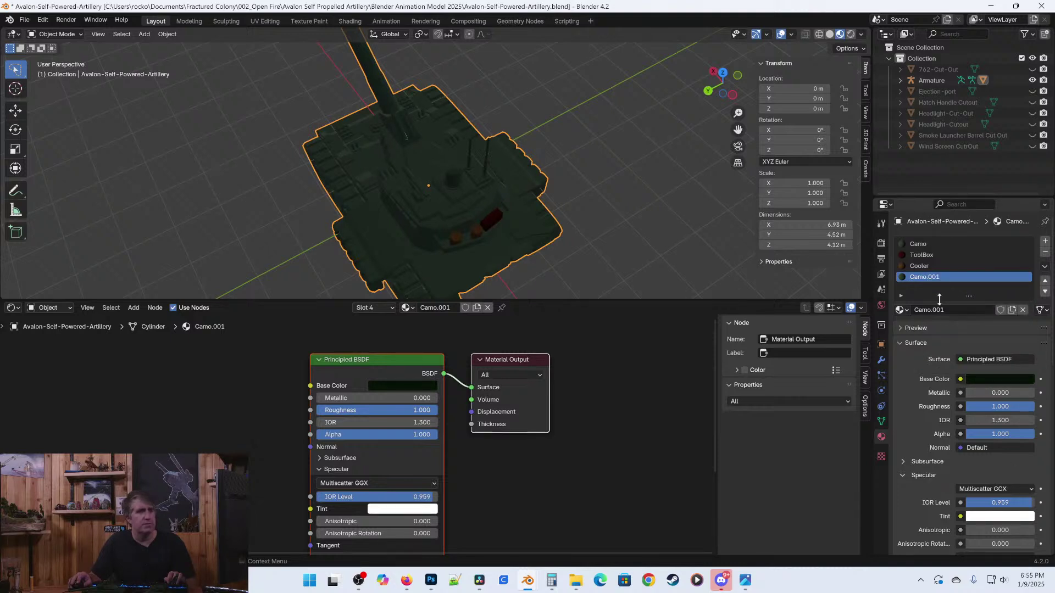
left_click(945, 310)
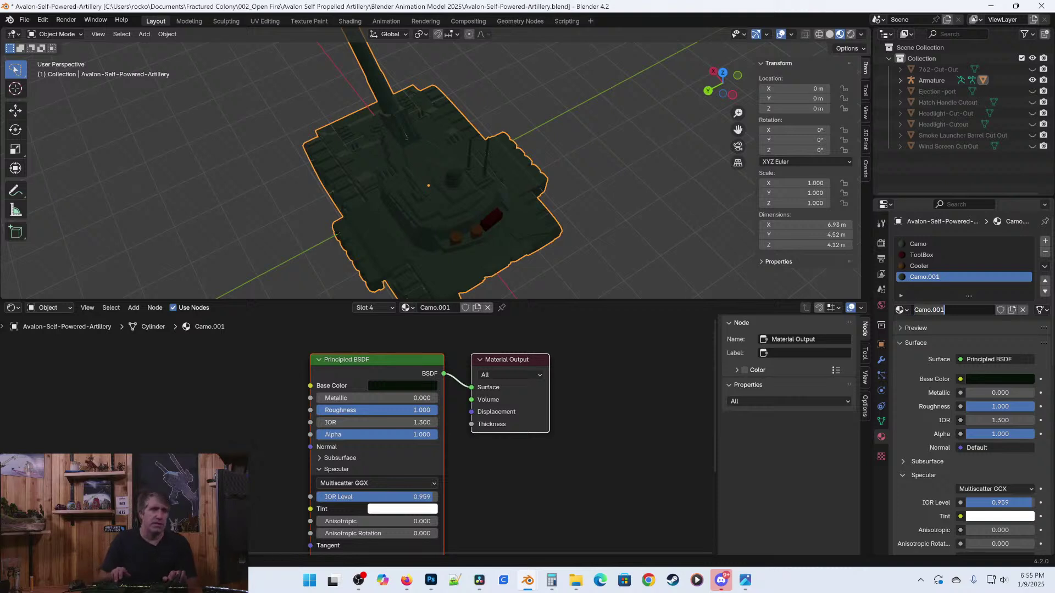
type("Tech-Bits")
key("Return")
key("ctrl+s")
In Edit Mode, select all linked geometry of the two turret antennas and their base plate, and assign the Tech-Bits material to them.
scroll(473, 162, "up", 3)
key("Tab")
middle_click_drag(518, 169, 474, 257)
left_click(477, 260, "shift")
left_click(483, 174, "shift")
left_click(525, 205, "shift")
left_click(532, 141, "shift")
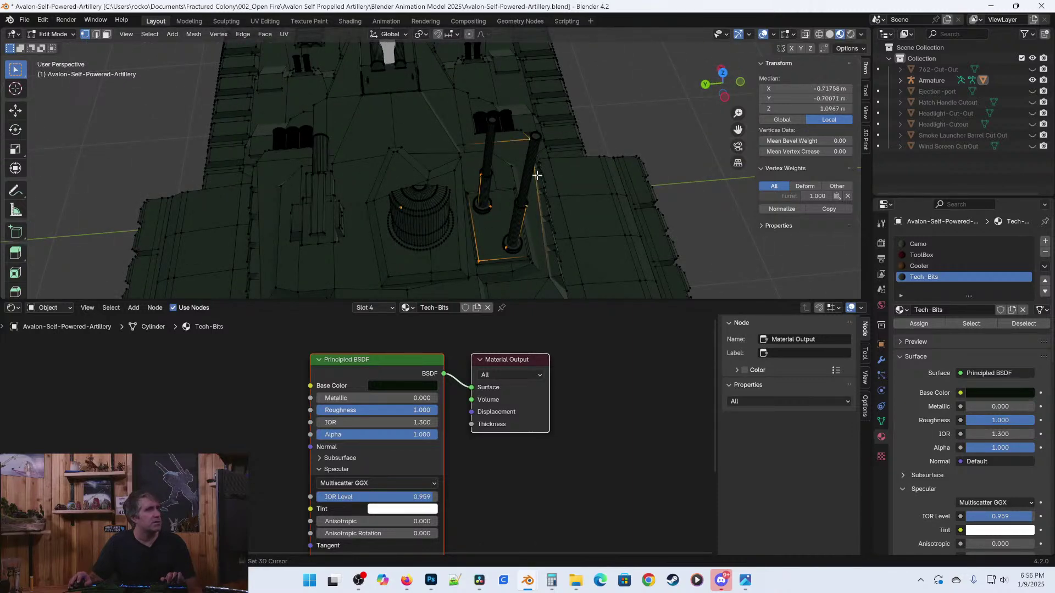
left_click(526, 140, "shift")
left_click(533, 140, "shift")
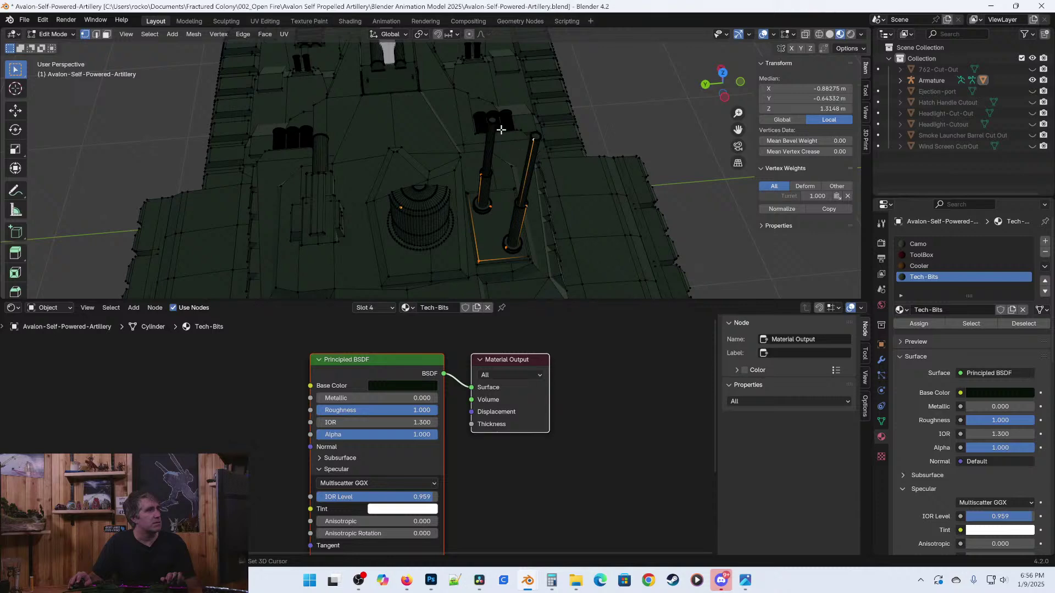
middle_click_drag(496, 140, 404, 125)
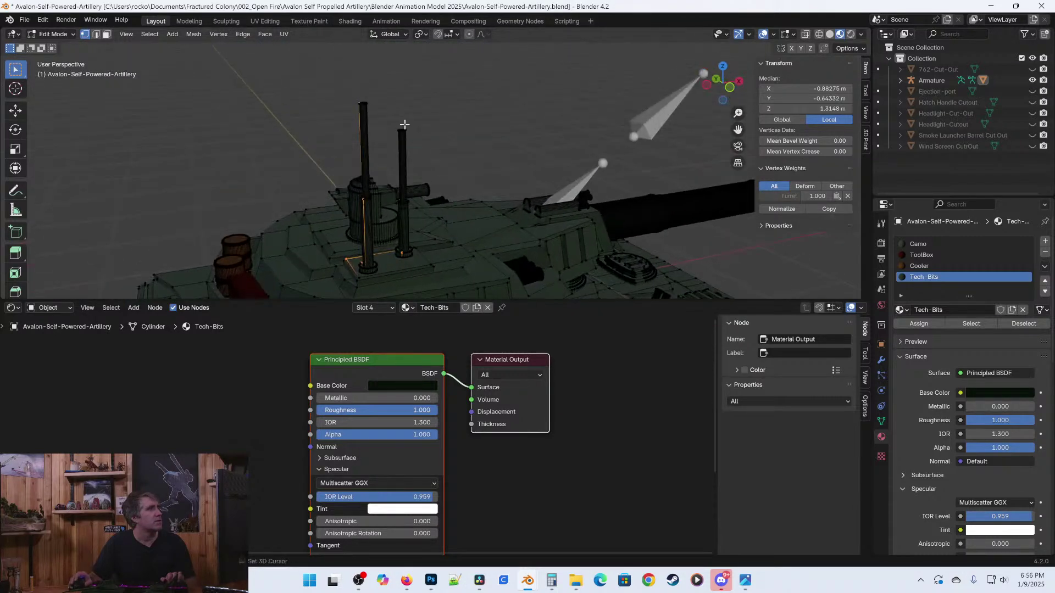
key("ctrl+l")
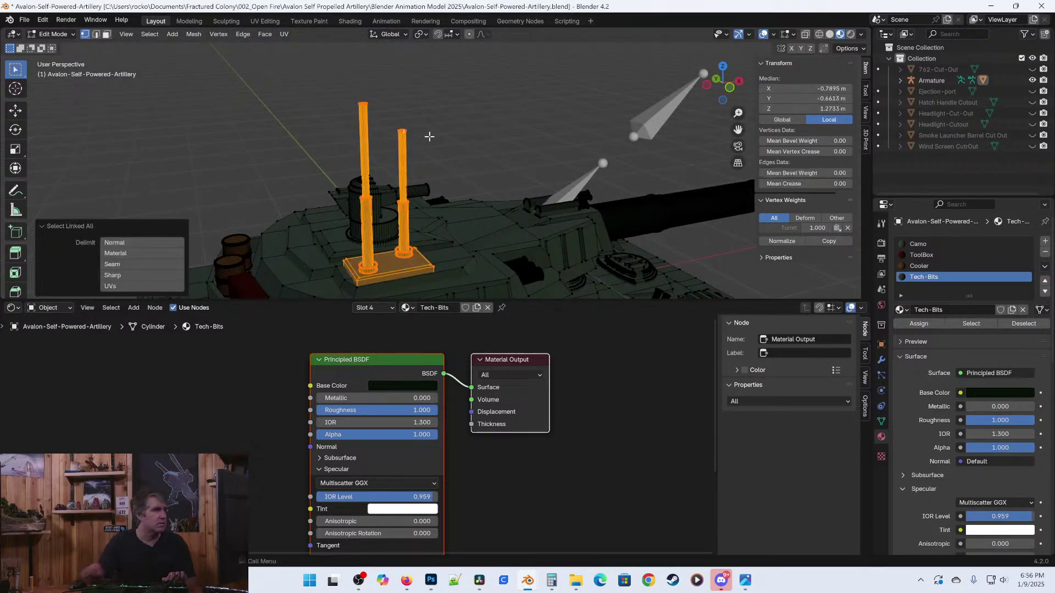
left_click(918, 324)
Select all linked geometry of the three smoke launcher tubes and their bracket on the turret's negative Y side.
middle_click_drag(384, 165, 400, 229)
scroll(400, 229, "up", 6)
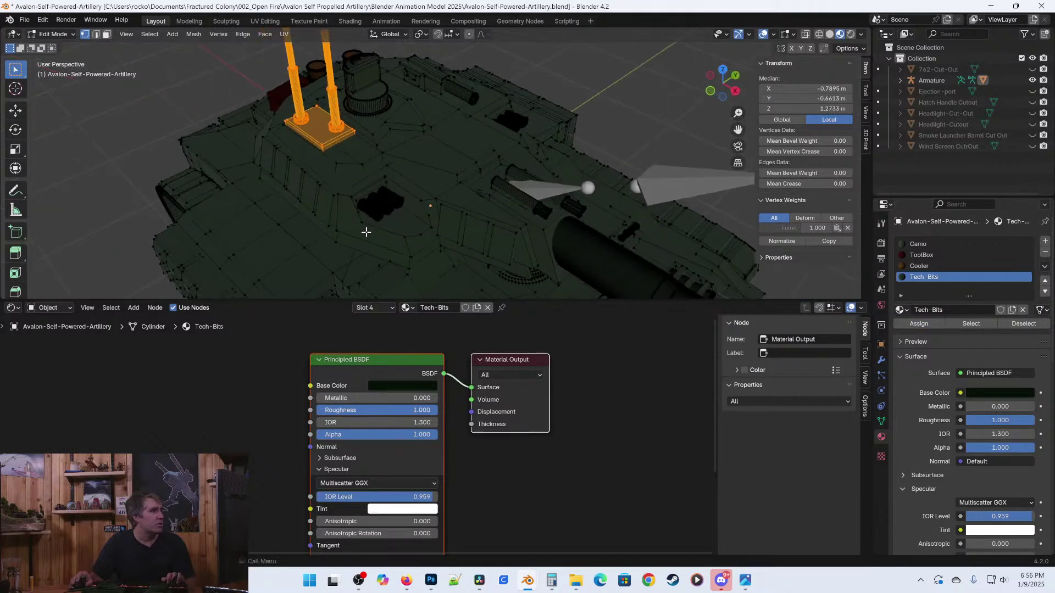
left_click(380, 251)
left_click(409, 230, "shift")
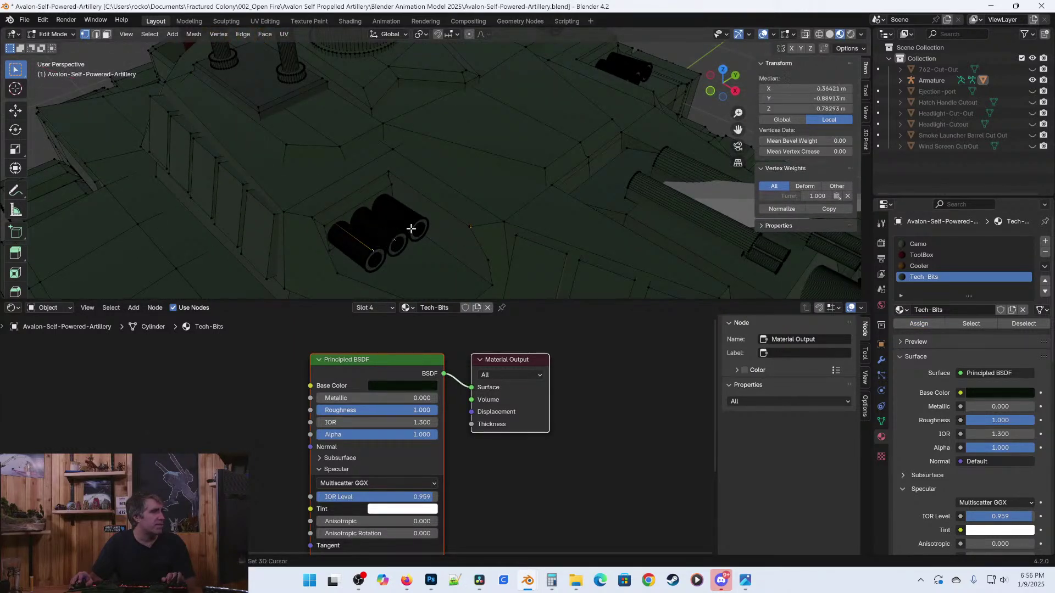
left_click(388, 187, "shift")
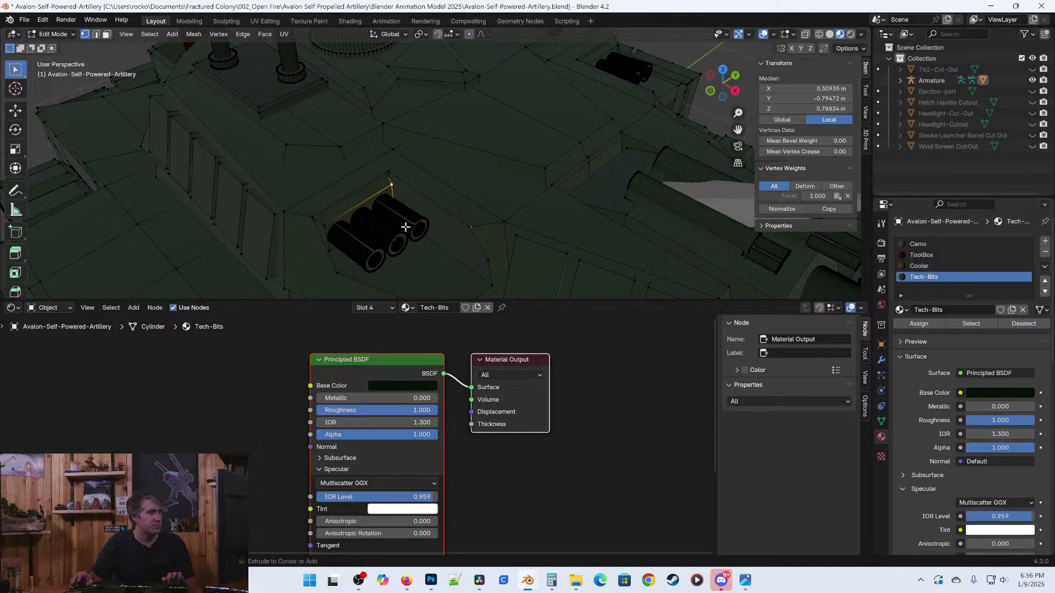
key("ctrl+l")
Add all linked geometry of the smoke launcher tubes and bracket on the turret's positive Y side to the selection.
middle_click_drag(406, 227, 310, 133)
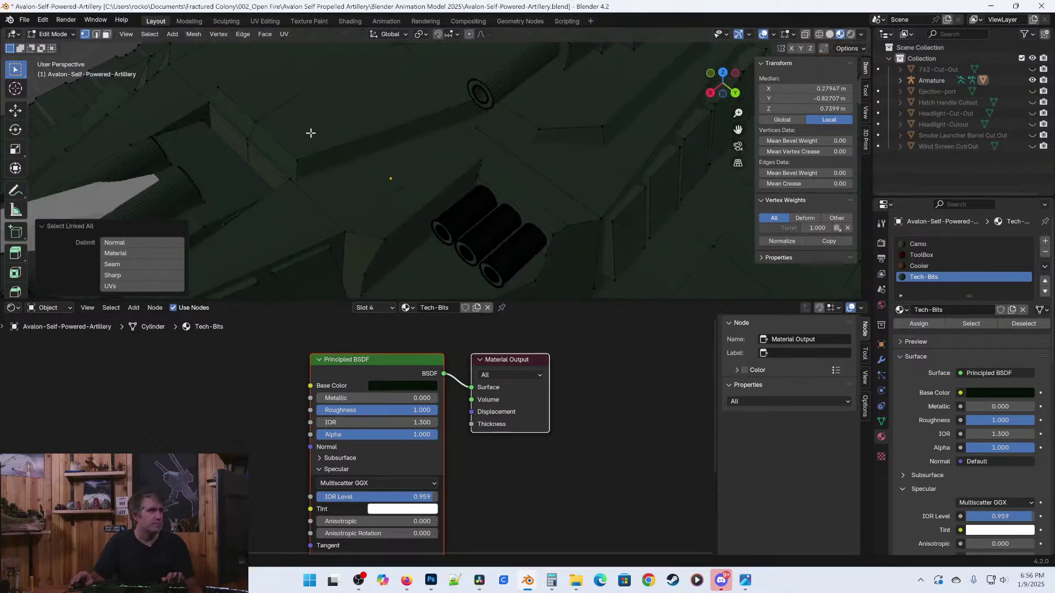
left_click(490, 269, "shift")
left_click(471, 248, "shift")
left_click(475, 176, "shift")
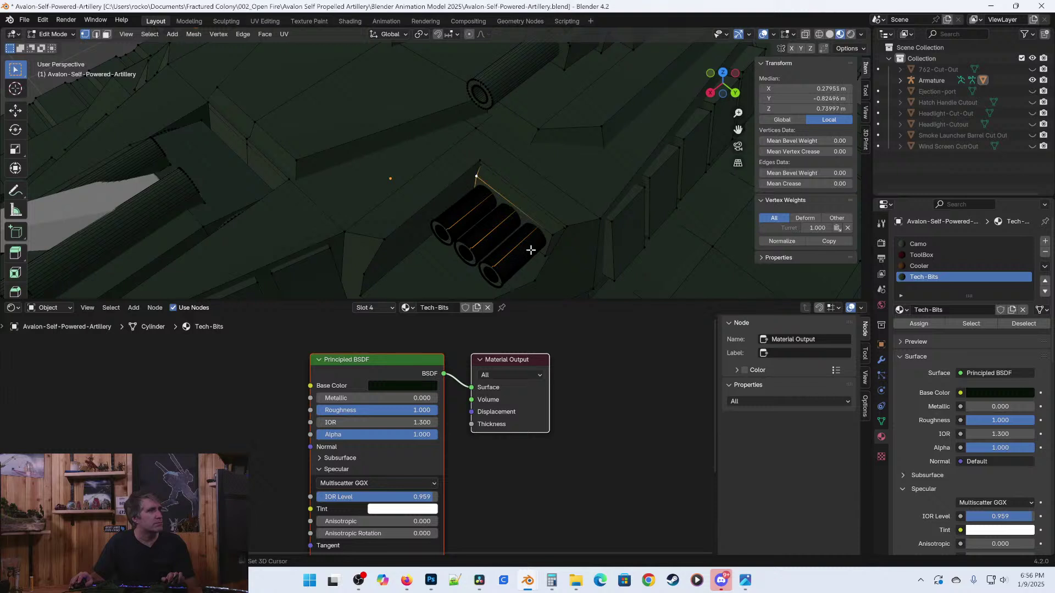
key("ctrl+l")
Add the linked geometry of the turret-top machine gun's barrel, body and side box to the selection.
middle_click_drag(559, 176, 507, 243, "shift")
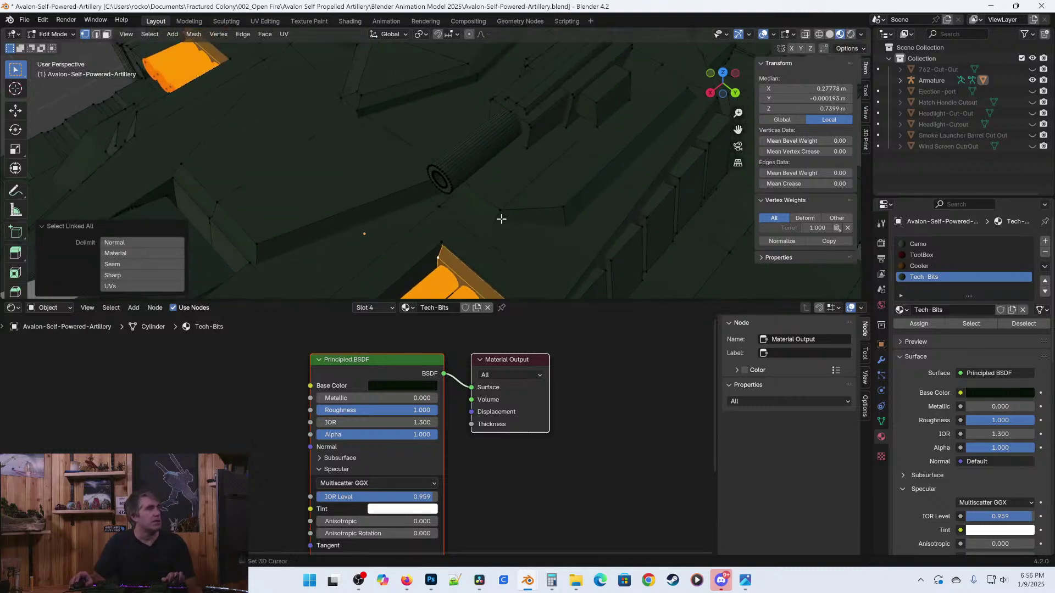
left_click(471, 168, "shift")
middle_click_drag(471, 170, 453, 201)
left_click(468, 197, "shift")
left_click(464, 181, "shift")
left_click(449, 169, "shift")
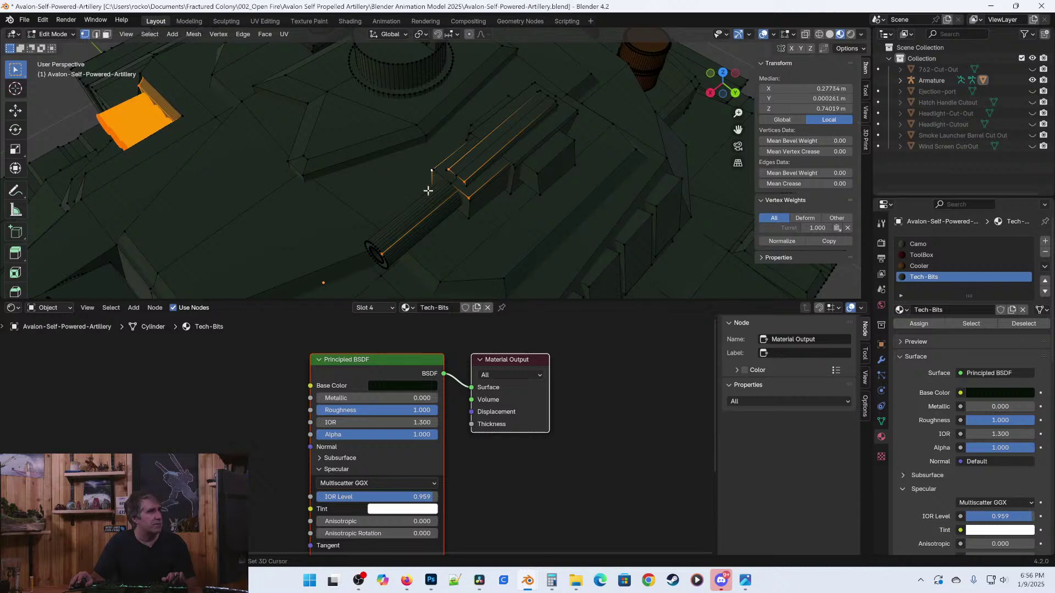
left_click(370, 245, "shift")
middle_click_drag(509, 188, 448, 236, "shift")
left_click(506, 196, "shift")
middle_click_drag(506, 195, 511, 171, "shift")
key("ctrl+l")
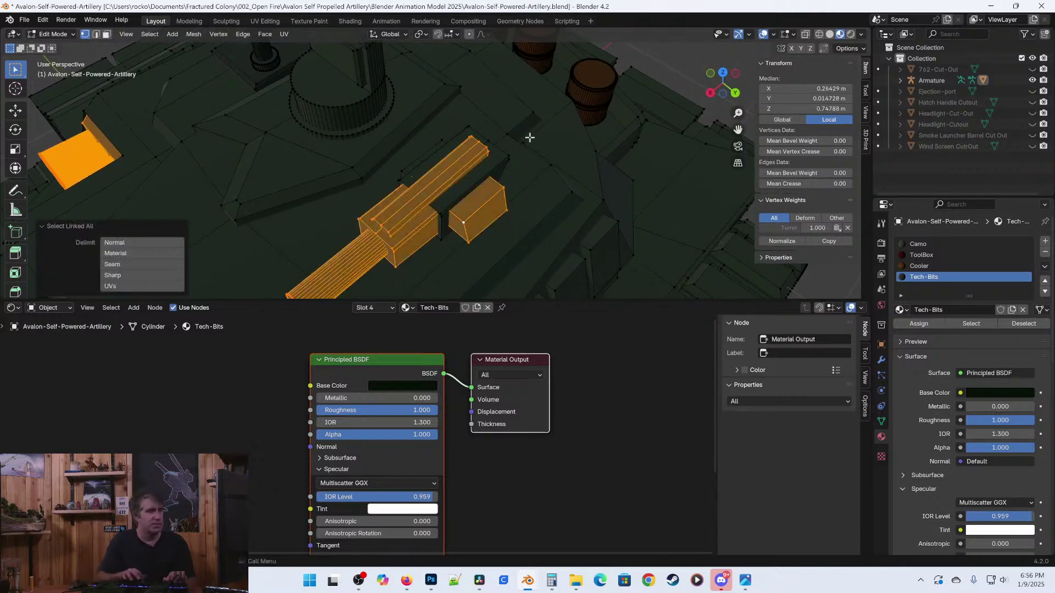
Extend the selection to the machine gun's remaining connected parts behind the barrel.
mouse_move(484, 165)
middle_mouse_down()
mouse_move(495, 174)
mouse_move(475, 160)
middle_mouse_up()
left_click(472, 153, "shift")
key("ctrl+l")
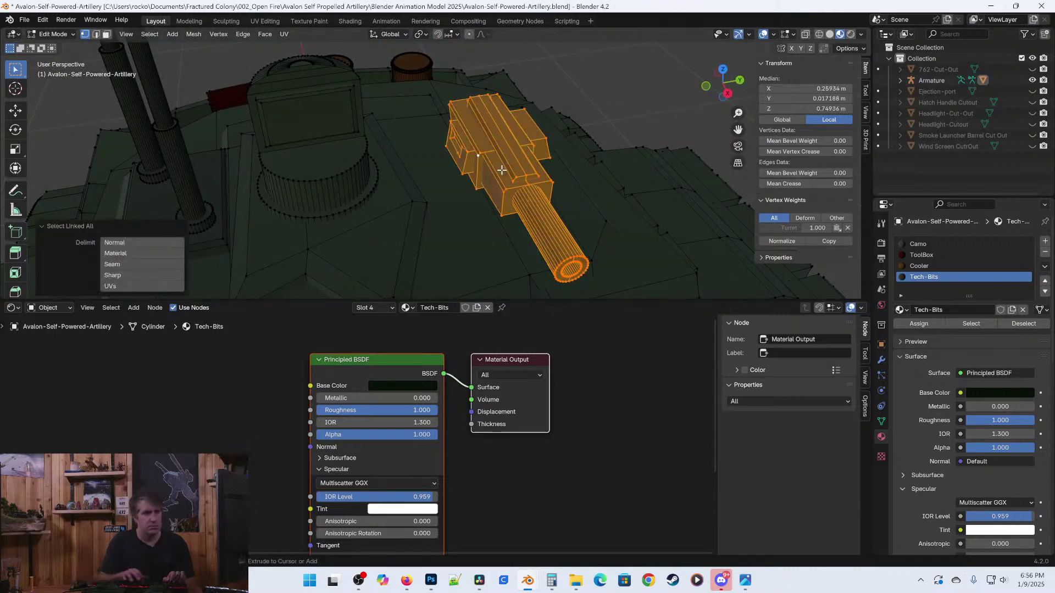
Add the linked geometry of the rectangular panel on the front of the round turret sight to the selection.
middle_click_drag(499, 169, 440, 236)
scroll(394, 171, "up", 2)
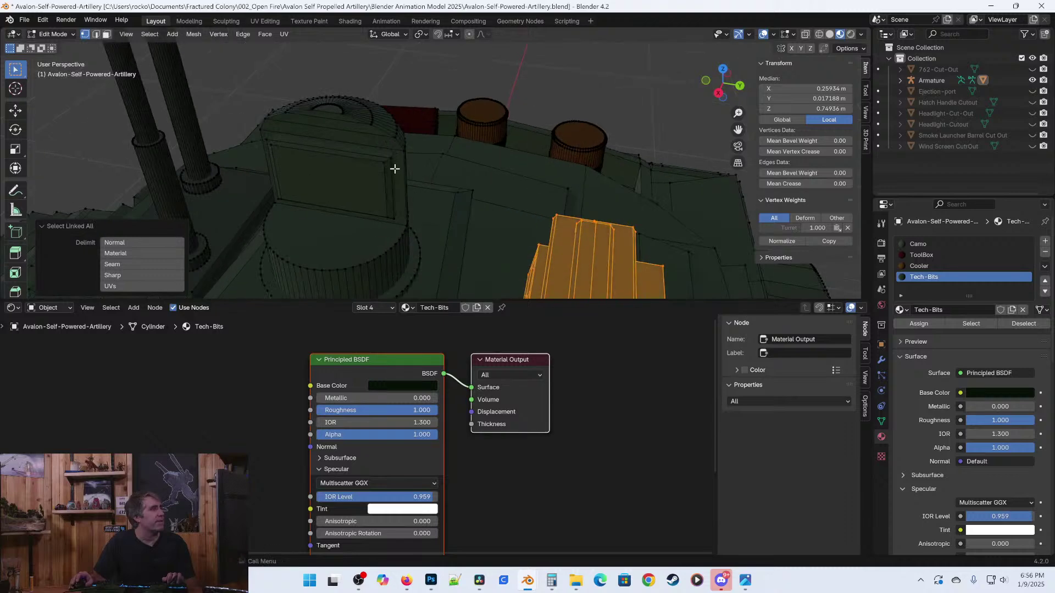
left_click(391, 158, "shift")
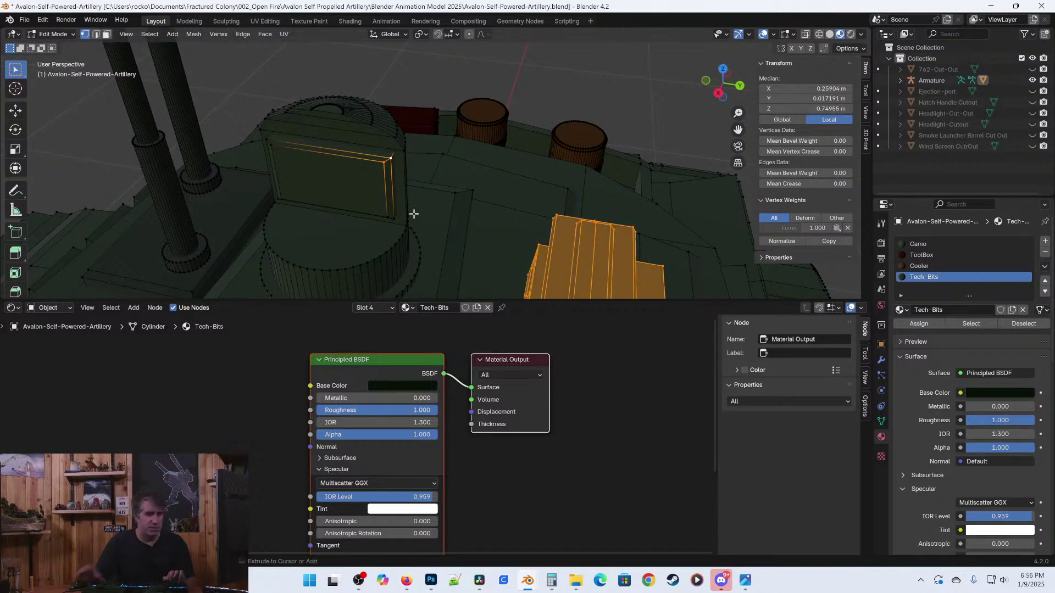
key("ctrl+l")
scroll(414, 214, "down", 4)
middle_click_drag(412, 209, 459, 154, "shift")
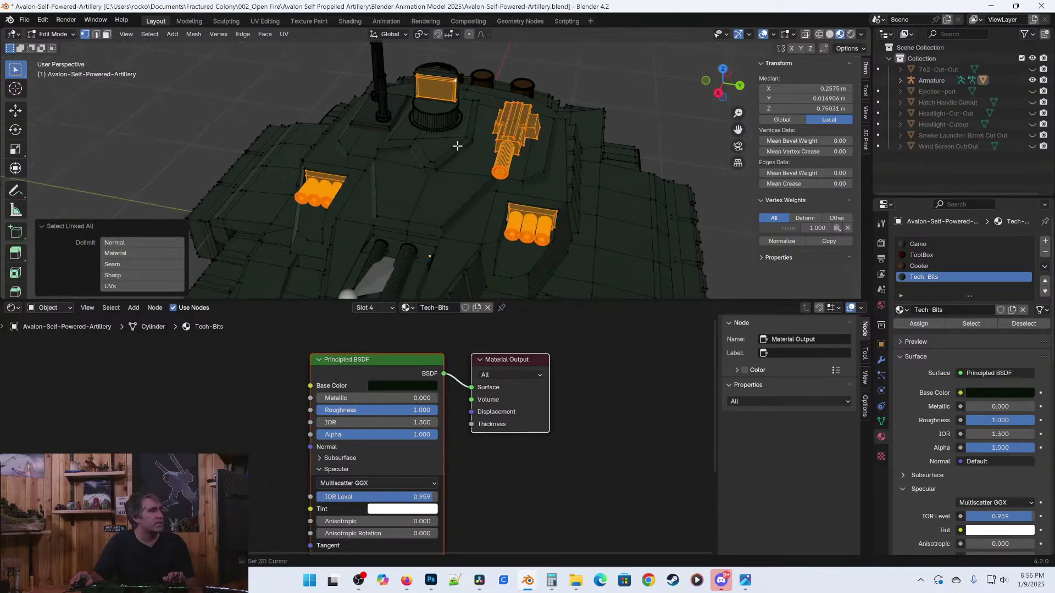
Clear the selection and select the linked twin tubes and base on the front hull's positive Y side.
scroll(490, 218, "down", 4)
middle_click_drag(447, 298, 403, 219, "shift")
scroll(454, 125, "up", 1)
scroll(402, 219, "up", 5)
middle_click_drag(431, 286, 433, 220, "shift")
scroll(433, 220, "up", 5)
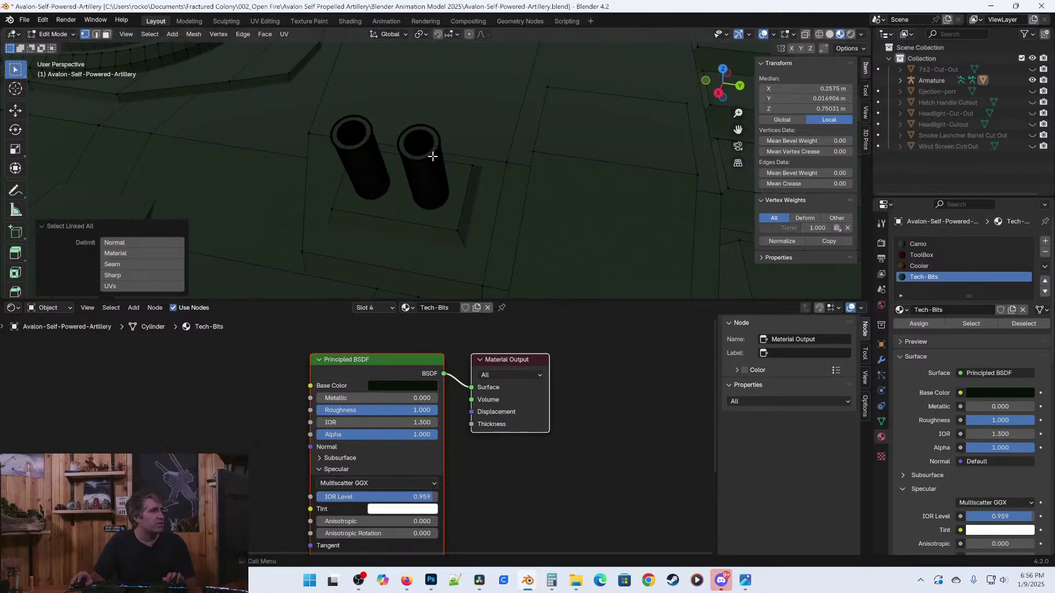
key("alt+a")
left_click(457, 231)
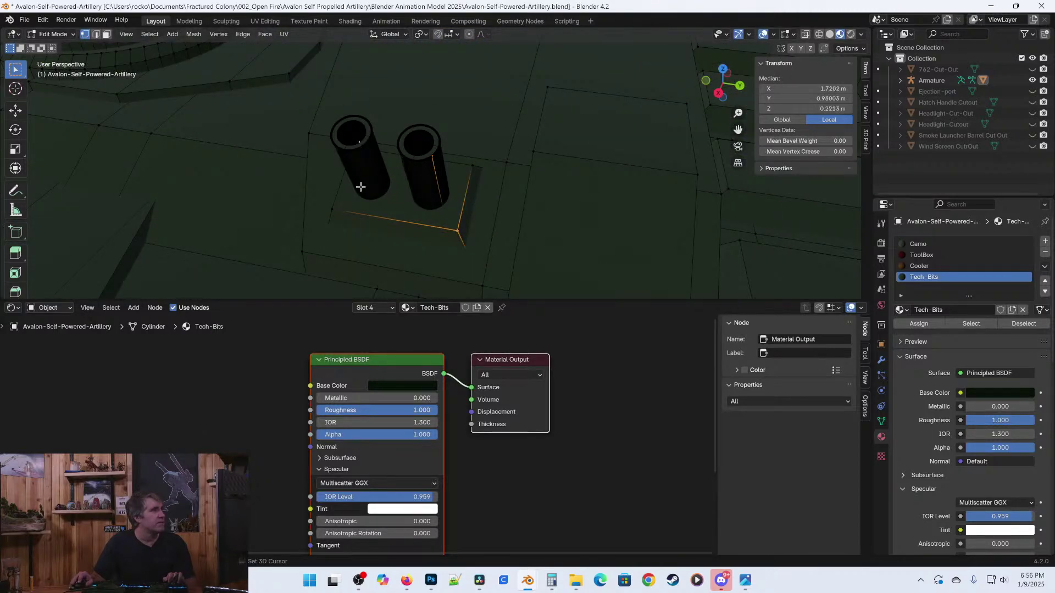
key("ctrl+l")
scroll(441, 133, "down", 6)
scroll(441, 133, "down", 3)
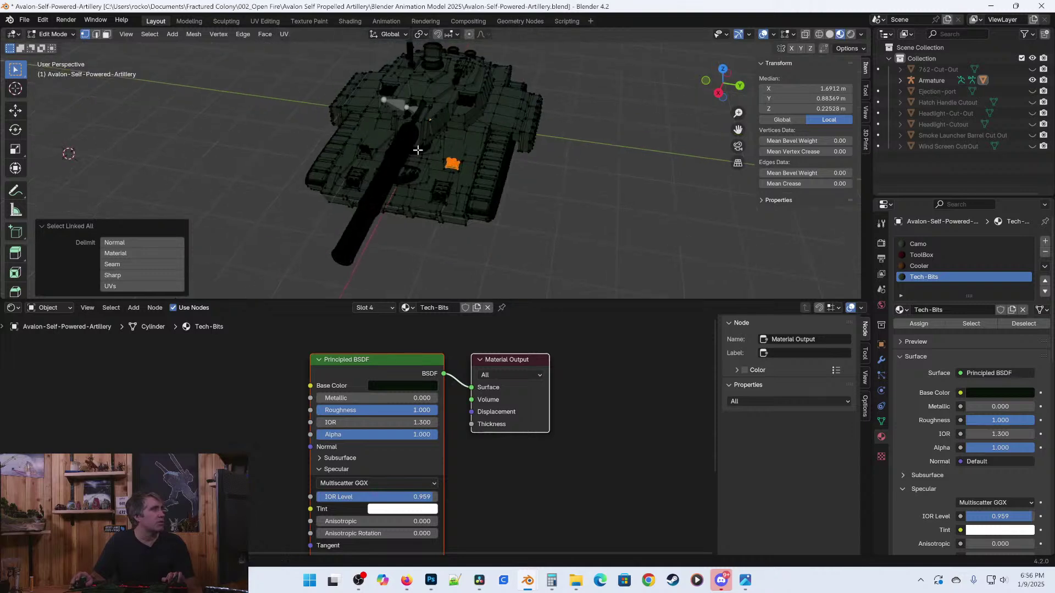
Add the linked twin tubes and base on the front hull's negative Y side to the selection.
middle_click_drag(401, 153, 487, 153)
scroll(461, 139, "up", 4)
scroll(438, 186, "up", 3)
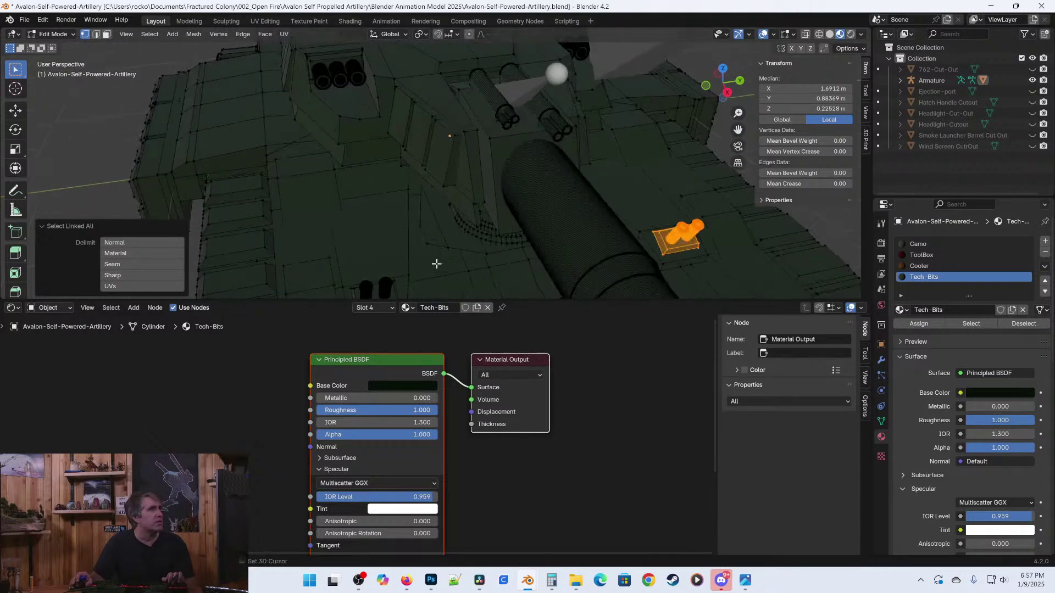
middle_click_drag(433, 269, 424, 223, "shift")
scroll(423, 224, "up", 2)
left_click(396, 156, "shift")
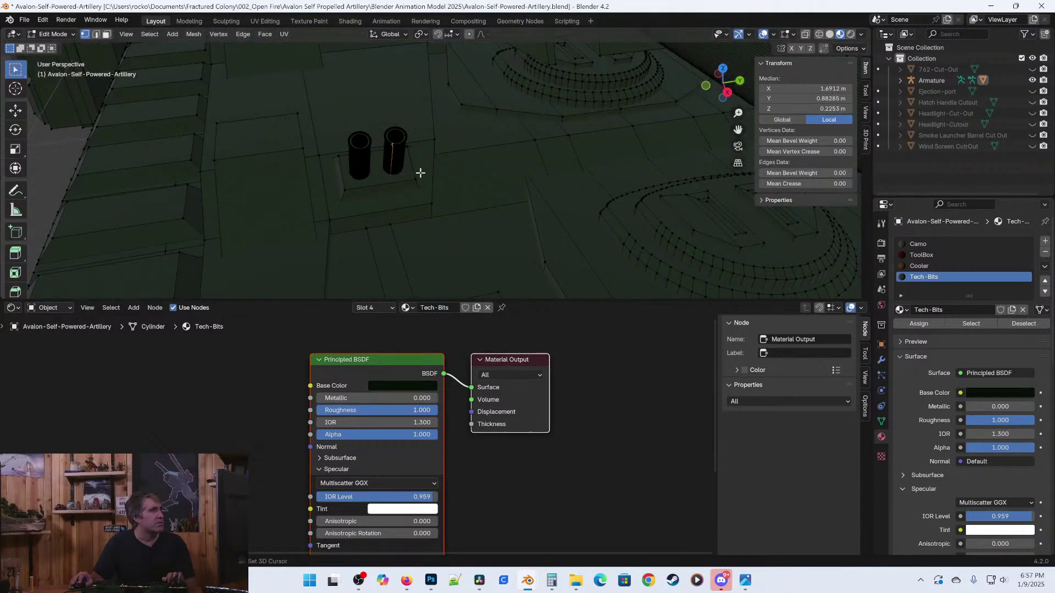
key("ctrl+l")
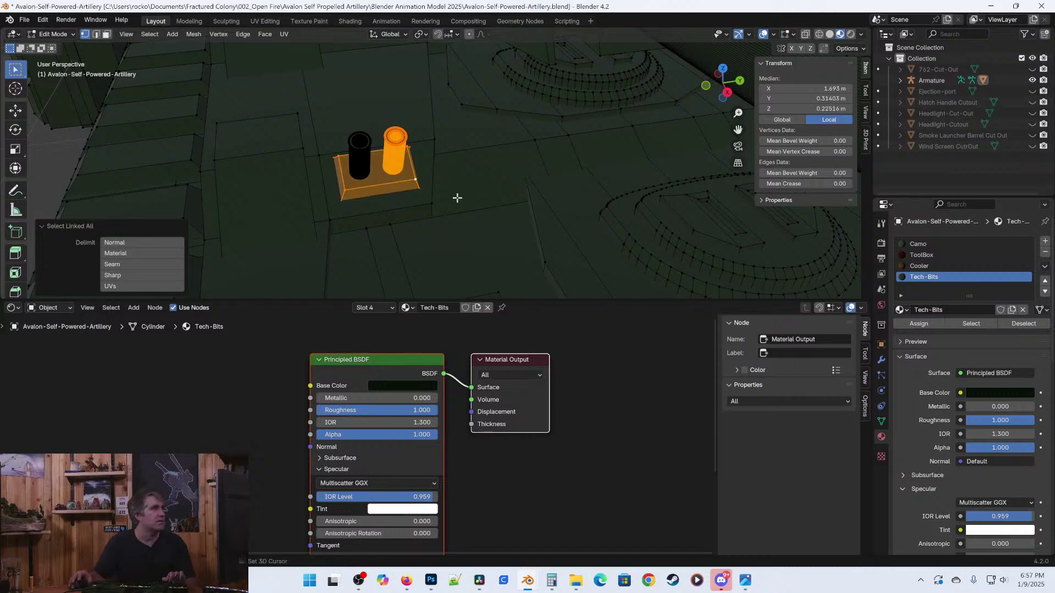
left_click(372, 149, "shift")
key("ctrl+l")
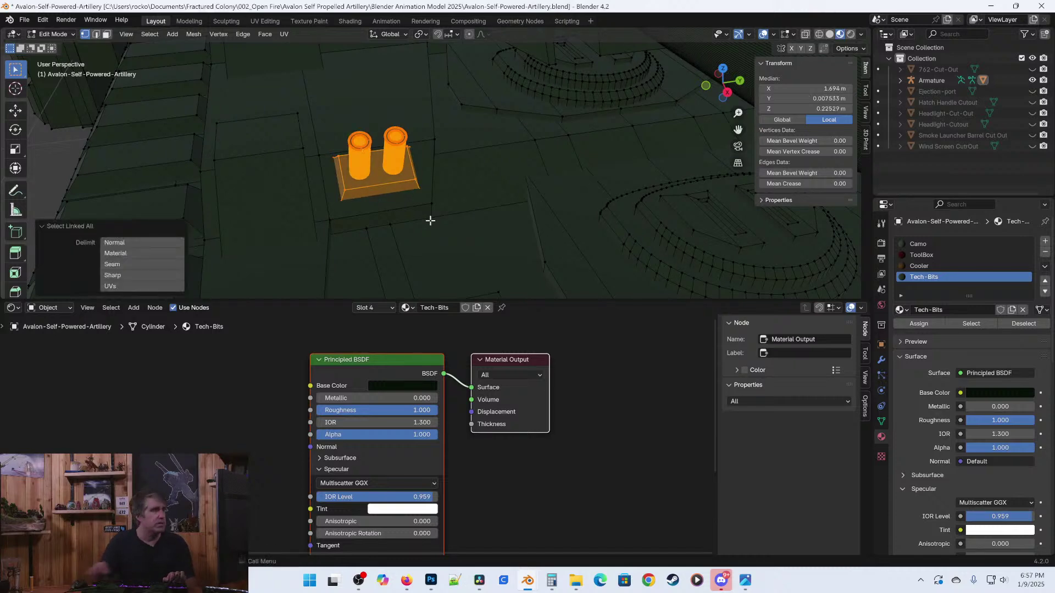
scroll(429, 220, "down", 8)
middle_click_drag(466, 144, 545, 183)
scroll(594, 177, "up", 2)
scroll(593, 179, "down", 1)
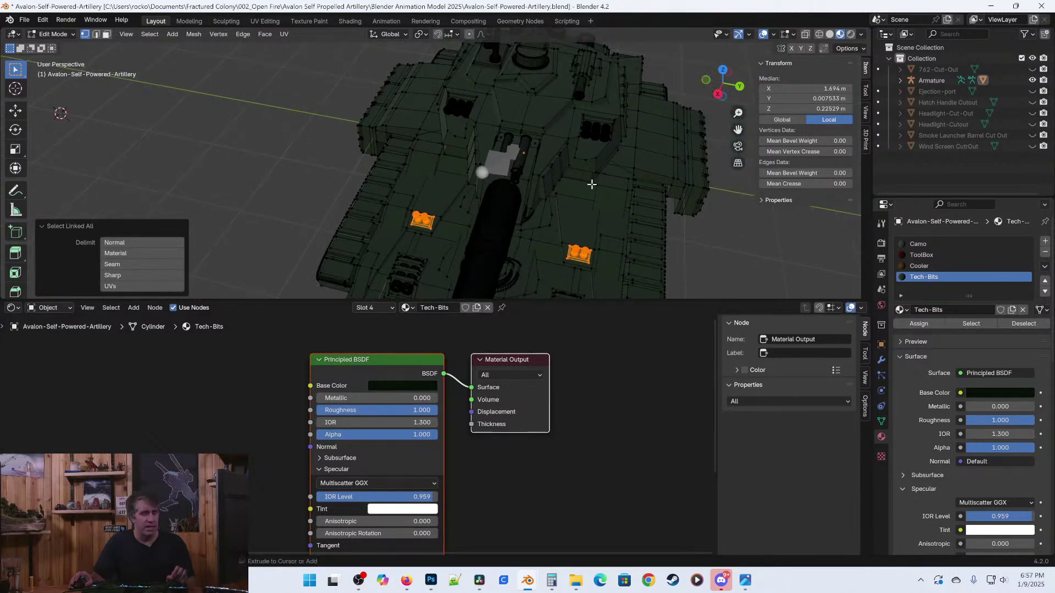
Undo the hull tube selections and the deselection so the turret parts are selected again.
key("ctrl+z")
key("ctrl+z")
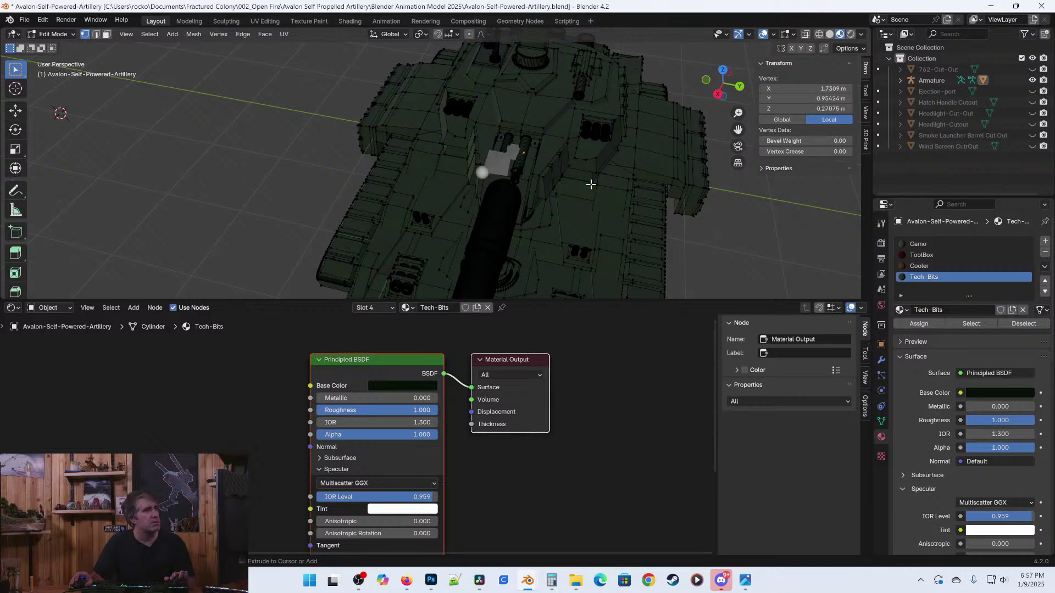
key("ctrl+z")
Add the linked twin tubes and base on the front hull's positive Y side to the turret parts selection.
middle_click_drag(574, 220, 541, 137, "shift")
scroll(592, 167, "up", 4)
middle_click_drag(593, 167, 470, 197, "shift")
scroll(422, 260, "up", 2)
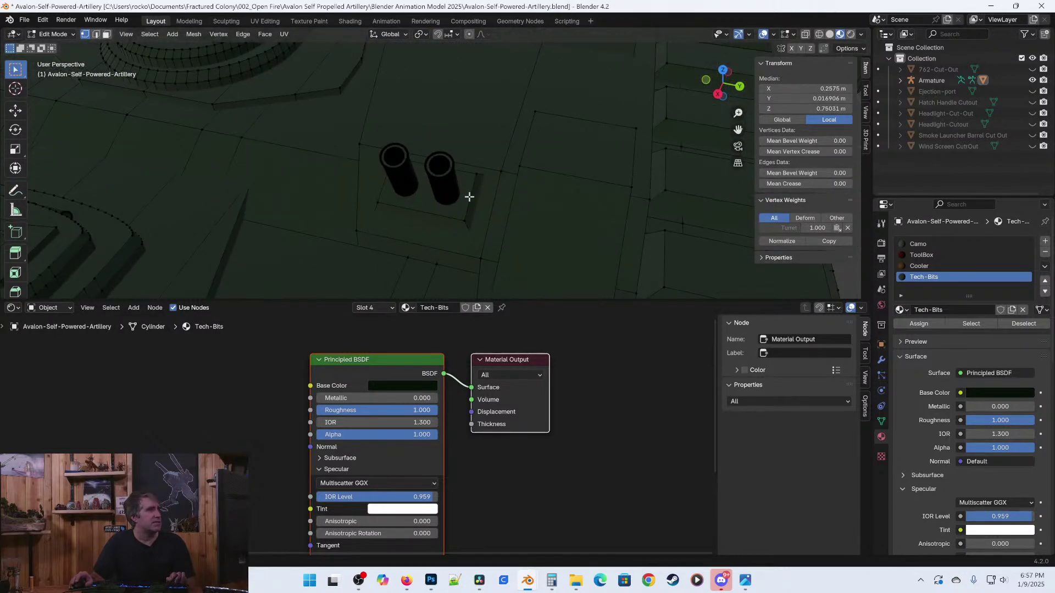
left_click(466, 230)
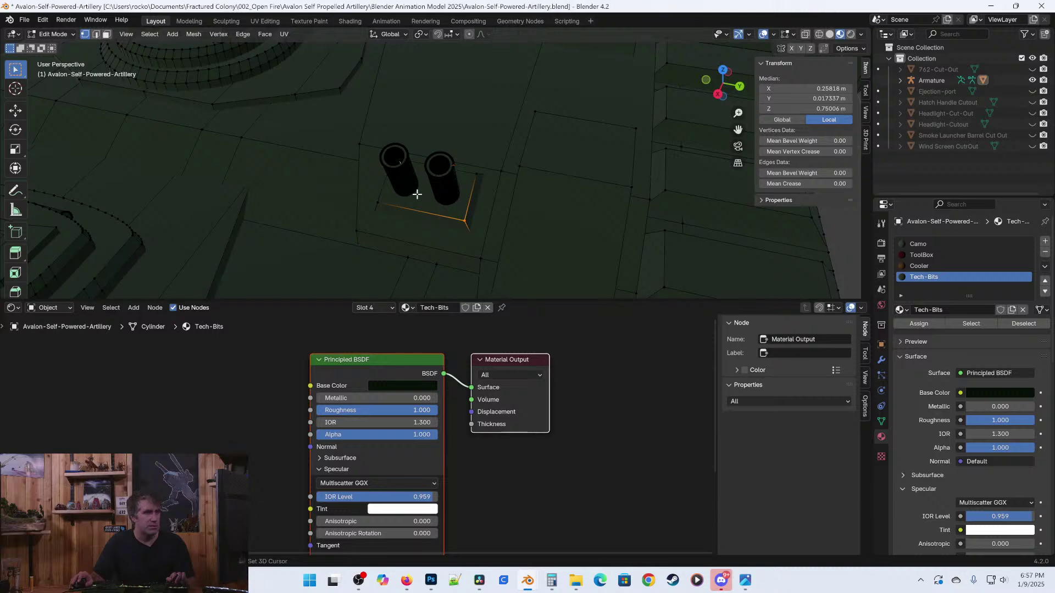
key("ctrl+l")
Add the linked twin tubes and base on the hull's negative Y side, and assign Tech-Bits to all selected parts.
scroll(417, 193, "down", 8)
middle_click_drag(424, 190, 468, 180, "shift")
scroll(455, 174, "up", 3)
middle_click_drag(455, 143, 452, 214, "shift")
scroll(452, 215, "up", 3)
middle_click_drag(463, 166, 466, 107, "shift")
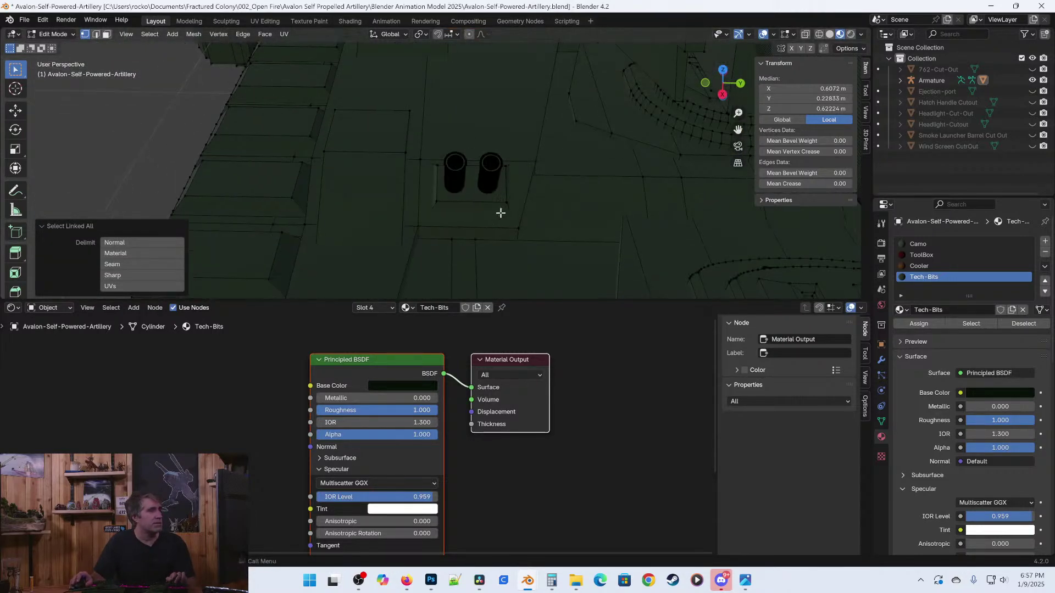
left_click(505, 203)
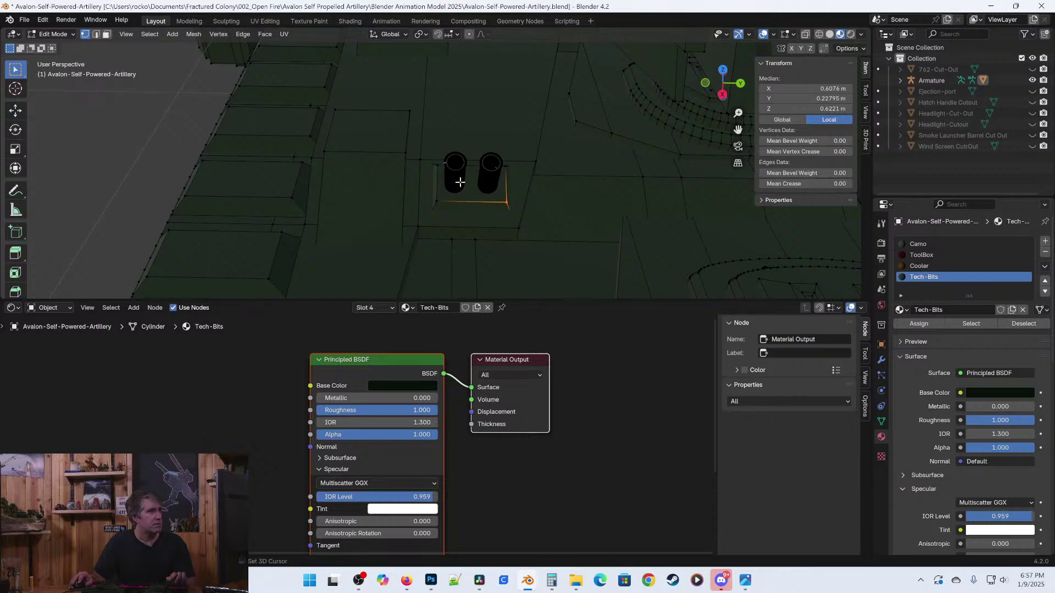
key("ctrl+l")
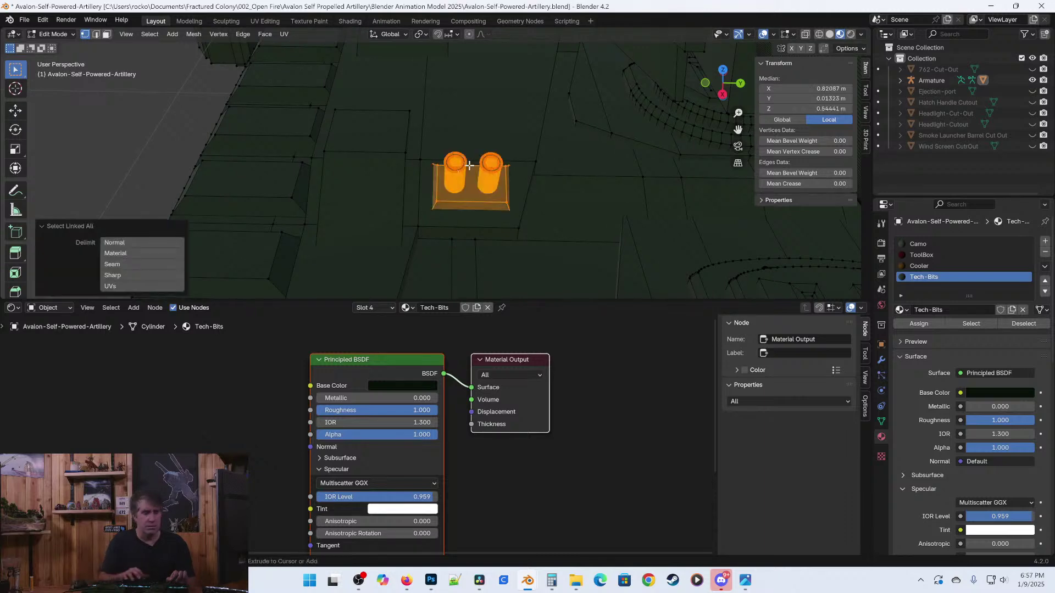
scroll(468, 165, "down", 3)
left_click(918, 325)
Examine the main gun barrel, the hull side and the track and road wheels, probing individual vertices.
scroll(652, 212, "down", 3)
middle_click_drag(652, 212, 287, 171)
left_click(272, 187)
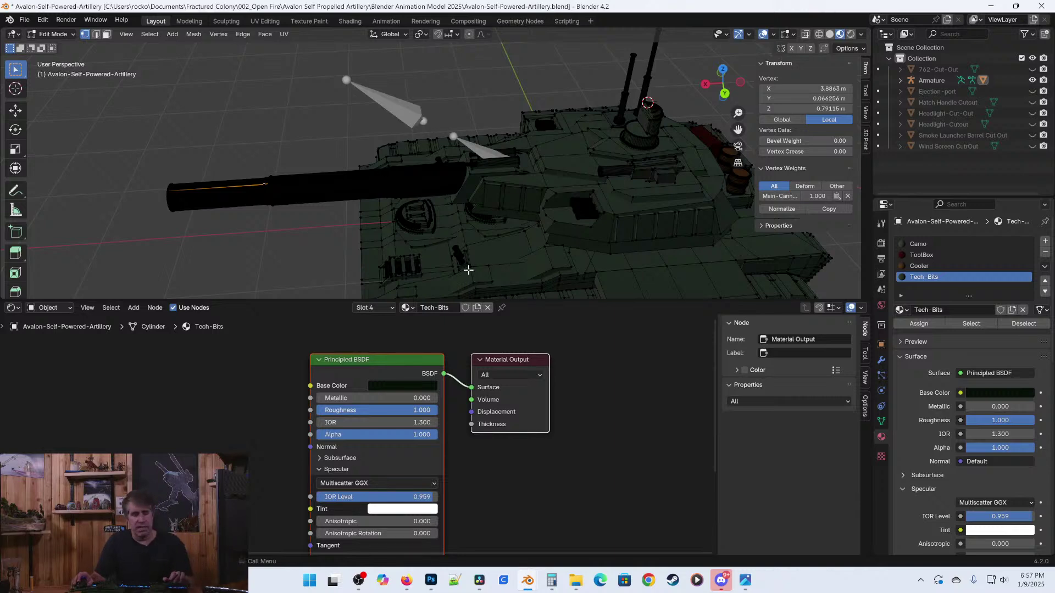
middle_click_drag(435, 270, 518, 254)
left_click(472, 146)
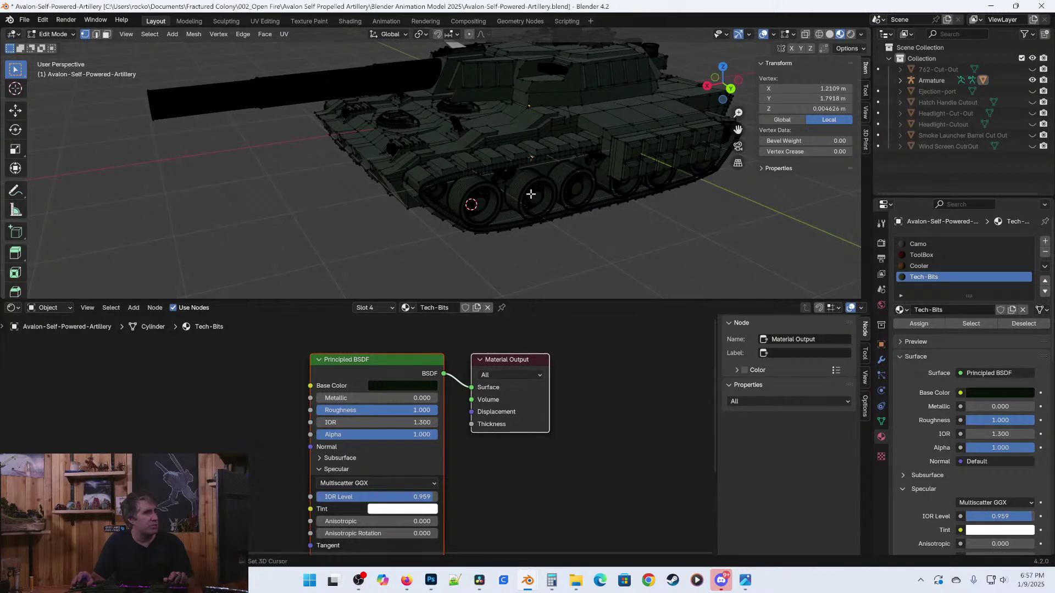
middle_click_drag(511, 213, 451, 205)
scroll(475, 229, "up", 2)
middle_click_drag(429, 166, 437, 177)
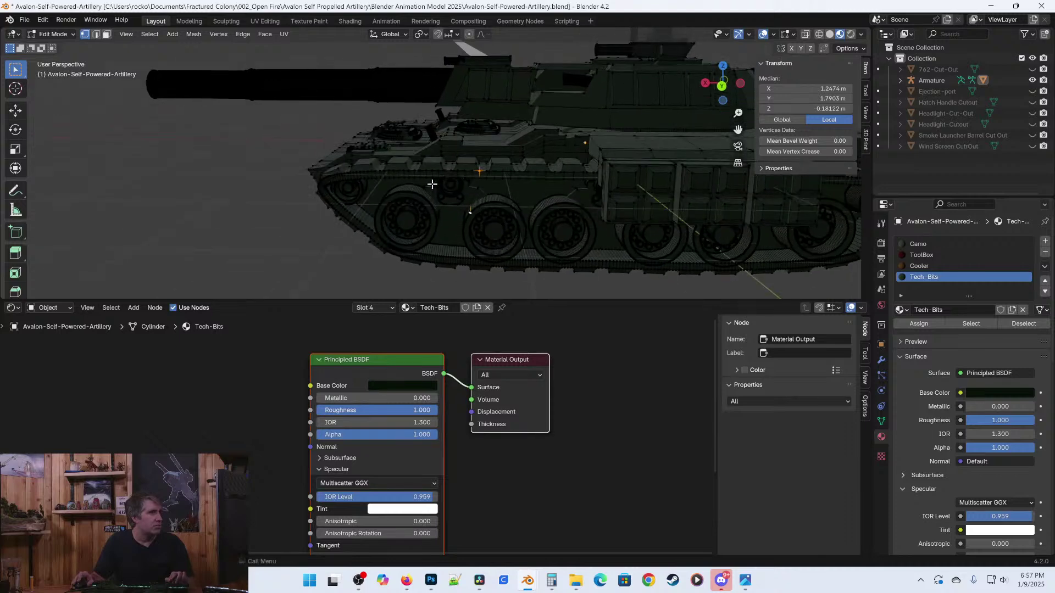
middle_click_drag(441, 270, 500, 212)
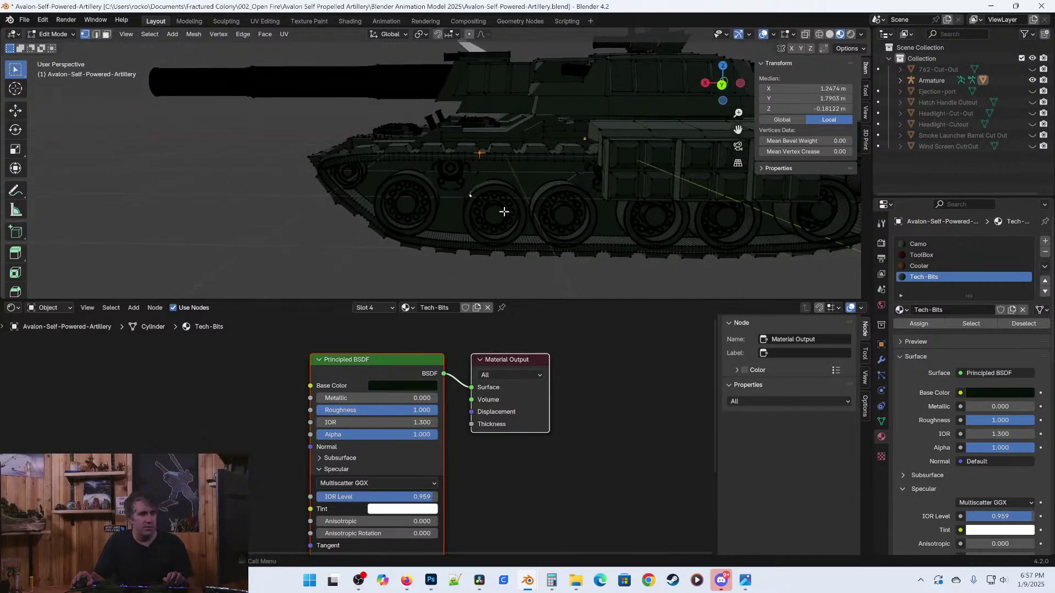
Inspect the tracks and road wheels in wireframe and return the viewport to solid shading.
key("KP_5")
key("KP_1")
key("z")
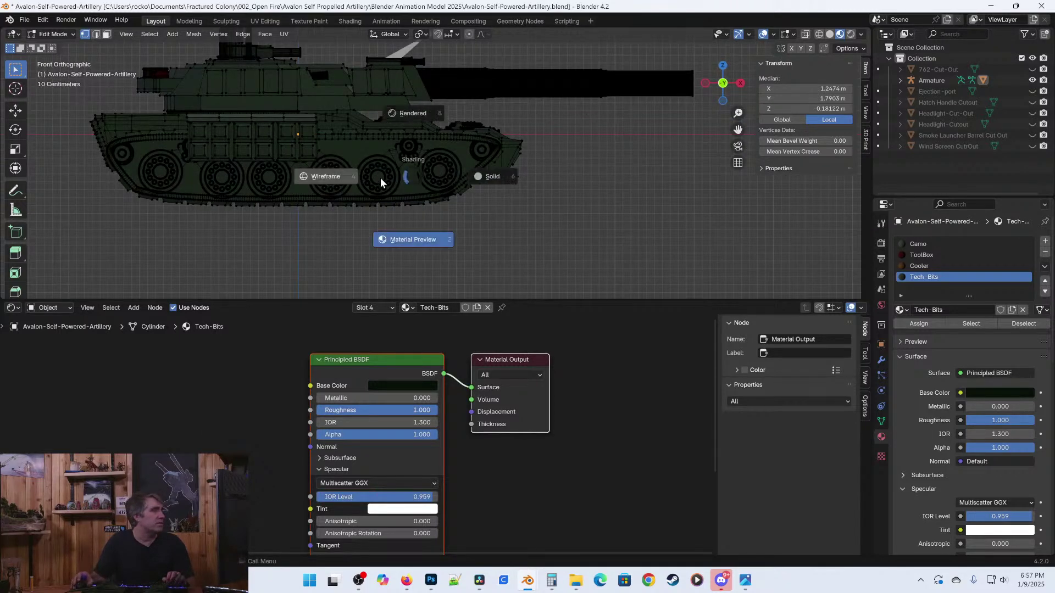
left_click(341, 174)
mouse_move(553, 186)
middle_mouse_down()
mouse_move(431, 190)
mouse_move(594, 223)
middle_mouse_up()
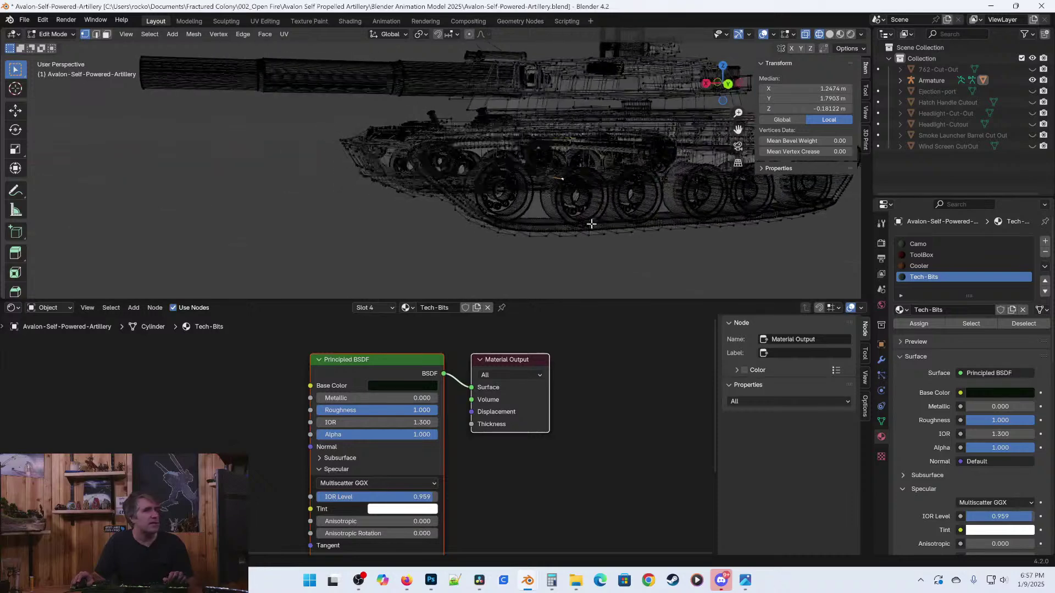
key("a")
key("alt+a")
key("a")
key("alt+a")
key("shift+z")
scroll(628, 225, "up", 2)
scroll(628, 226, "up", 1)
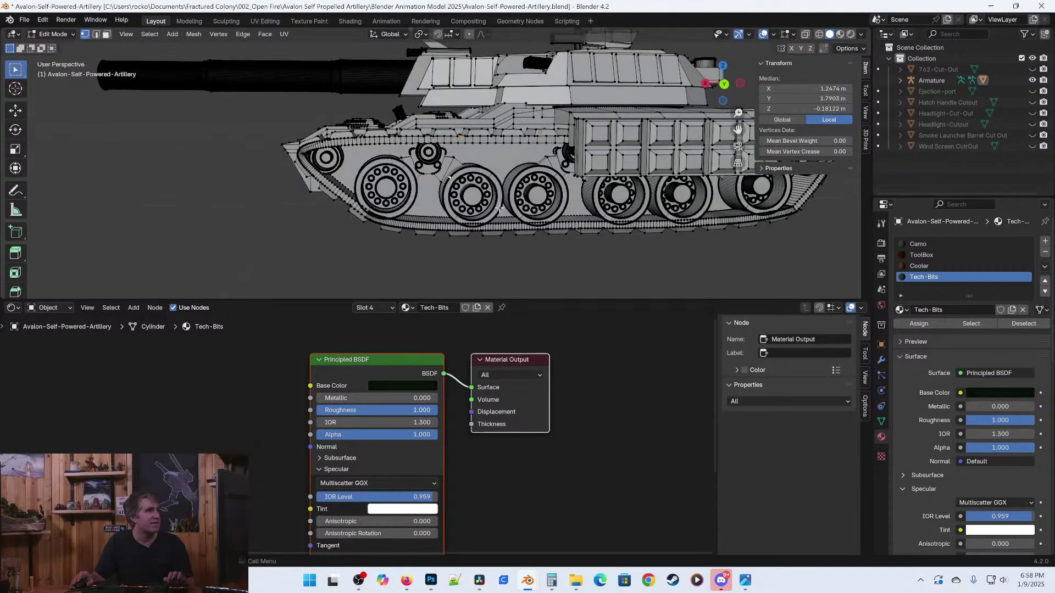
Select the linked middle road wheels on the positive Y side and add the front wheels and lower track by box selection.
scroll(615, 231, "up", 2)
key("l")
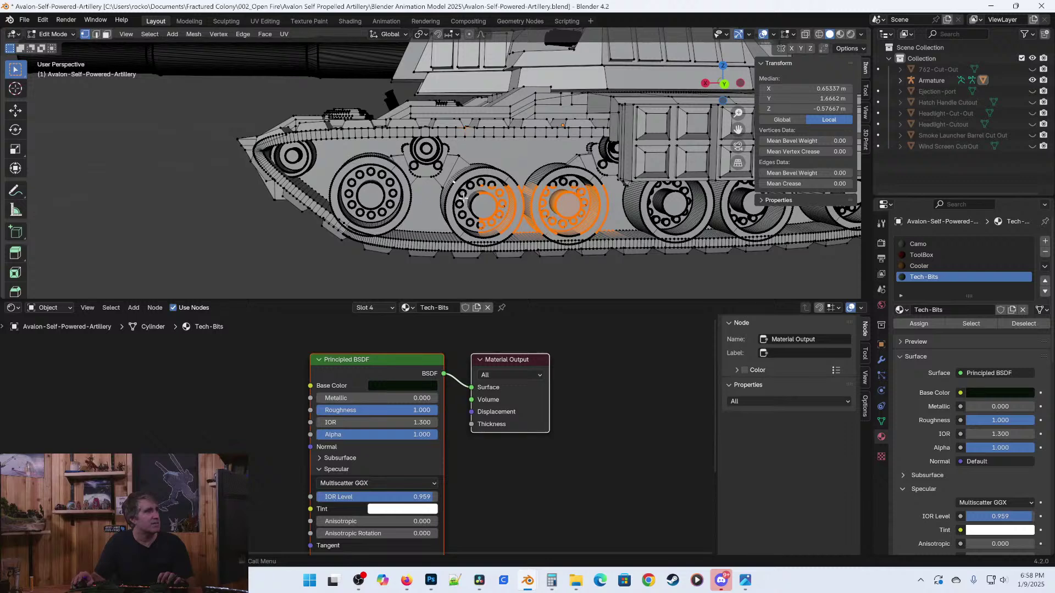
key("l")
key("b")
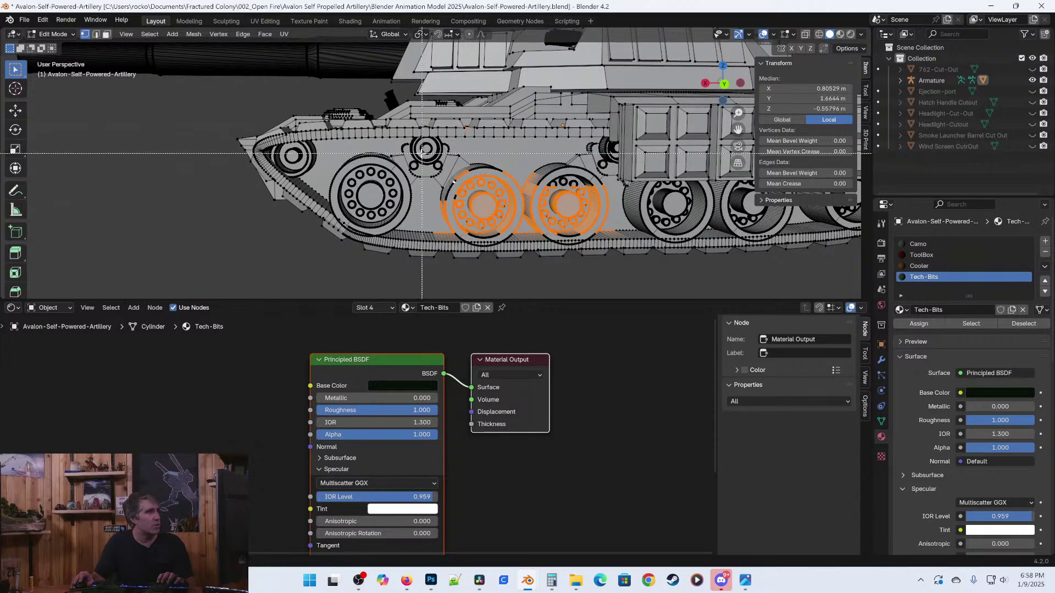
left_click_drag(411, 153, 498, 203)
key("b")
left_click_drag(349, 161, 415, 211)
middle_click_drag(411, 216, 398, 208)
key("b")
left_click_drag(355, 162, 661, 268)
Extend the box selection along the remaining positive Y road wheels and track to the rear sprocket.
key("b")
middle_click_drag(691, 221, 556, 221, "shift")
key("b")
left_click_drag(485, 163, 604, 230)
middle_click_drag(605, 230, 481, 212, "shift")
key("b")
left_click_drag(457, 159, 628, 214)
middle_click_drag(628, 214, 337, 204)
key("b")
left_click_drag(337, 203, 421, 265)
key("b")
left_click_drag(372, 176, 416, 206)
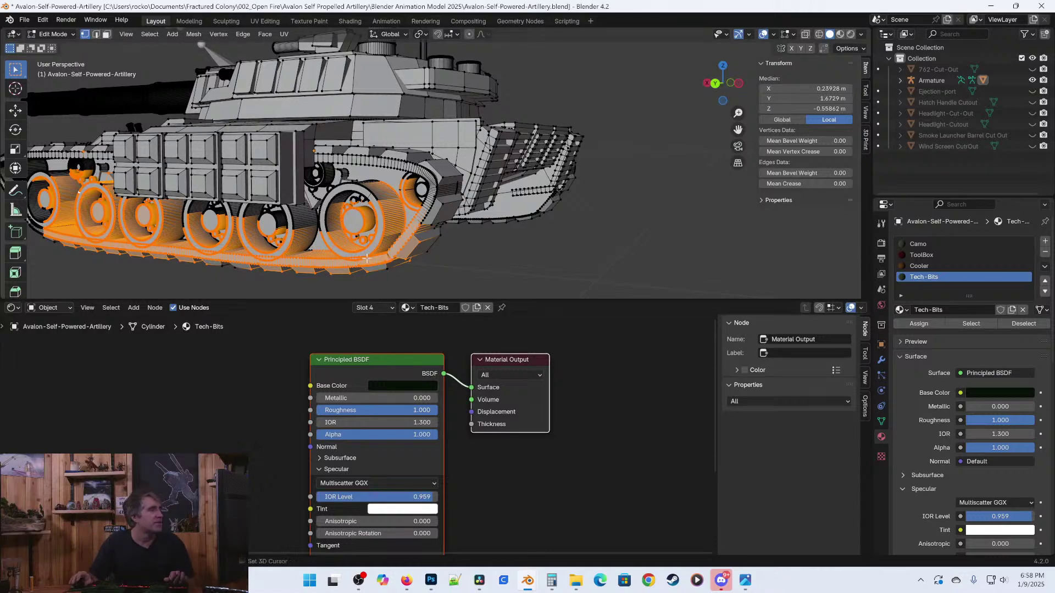
Show the tank in wireframe from the right orthographic view.
middle_click_drag(408, 203, 421, 250)
key("z")
left_click(337, 272)
middle_click_drag(337, 264, 316, 229)
key("KP_1")
key("KP_3")
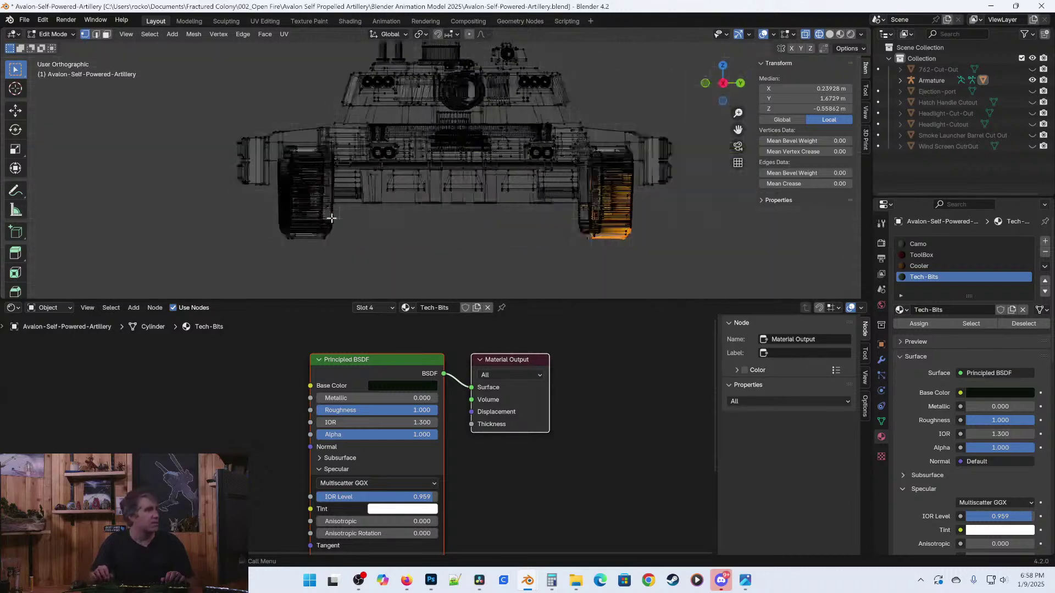
scroll(548, 172, "up", 5)
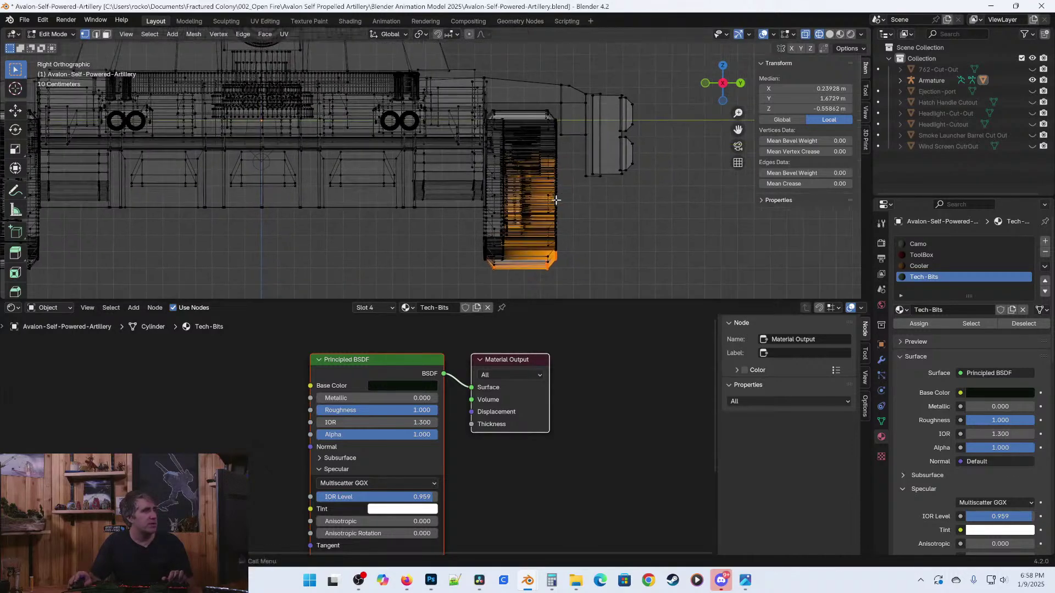
Add the upper outer and lower inner areas of the positive Y track and wheels to the selection without including hull geometry.
left_click_drag(501, 89, 590, 304)
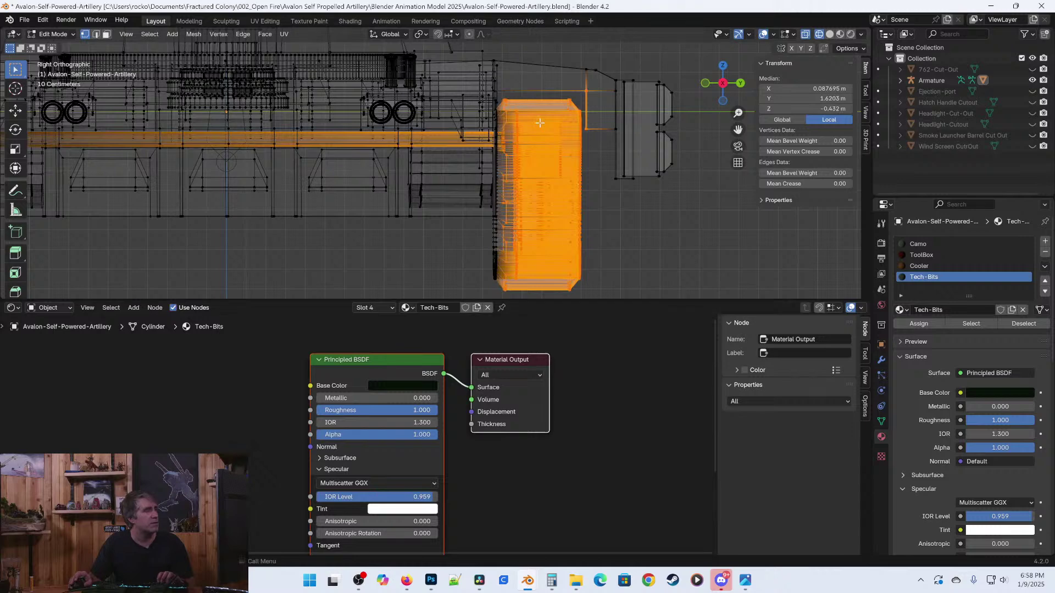
key("ctrl+z")
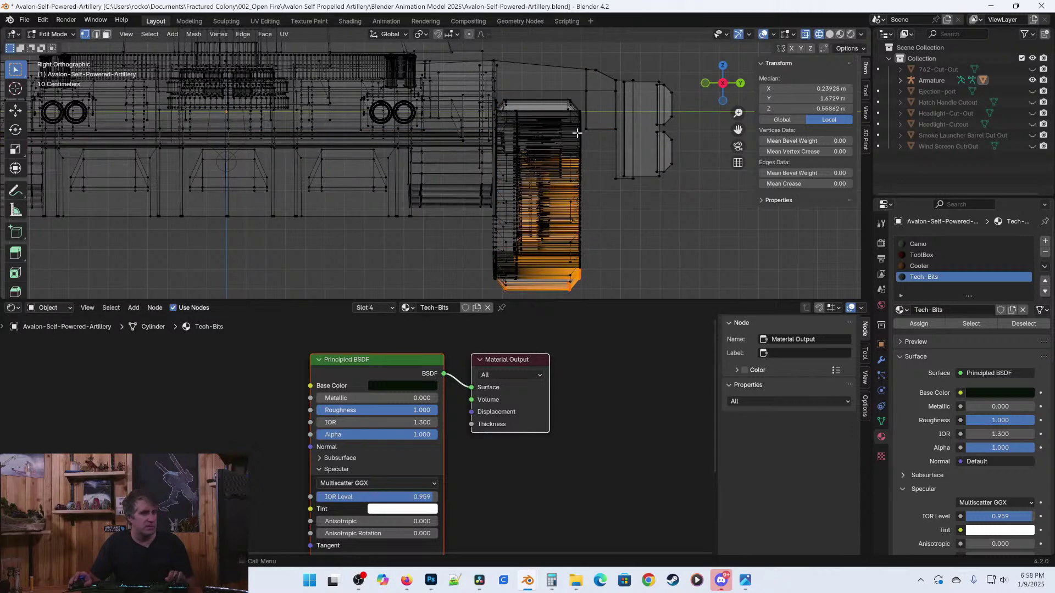
scroll(576, 133, "up", 1)
left_click_drag(575, 62, 607, 223)
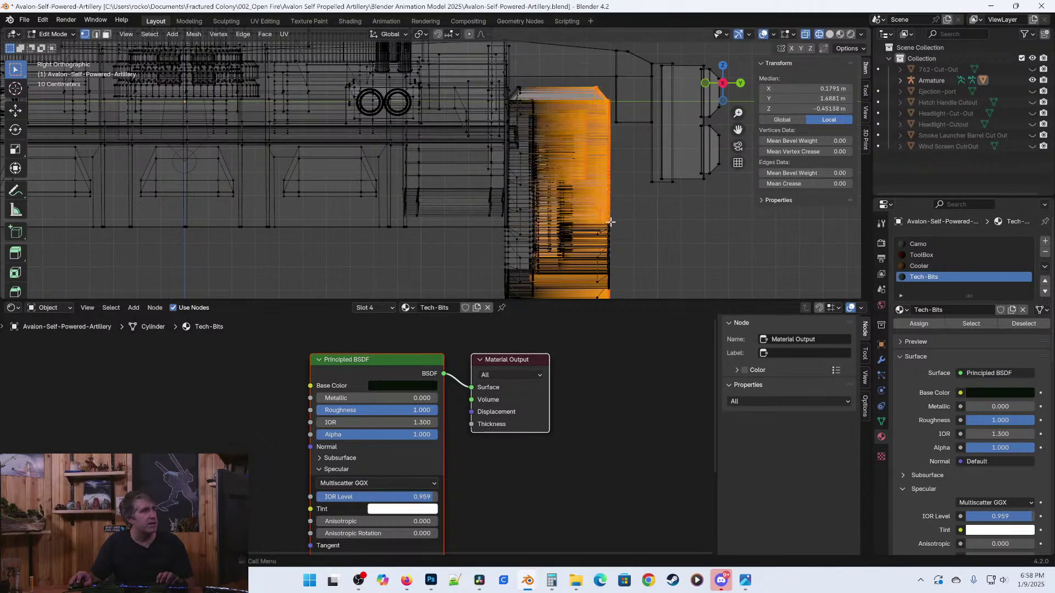
middle_click_drag(571, 247, 571, 210, "shift")
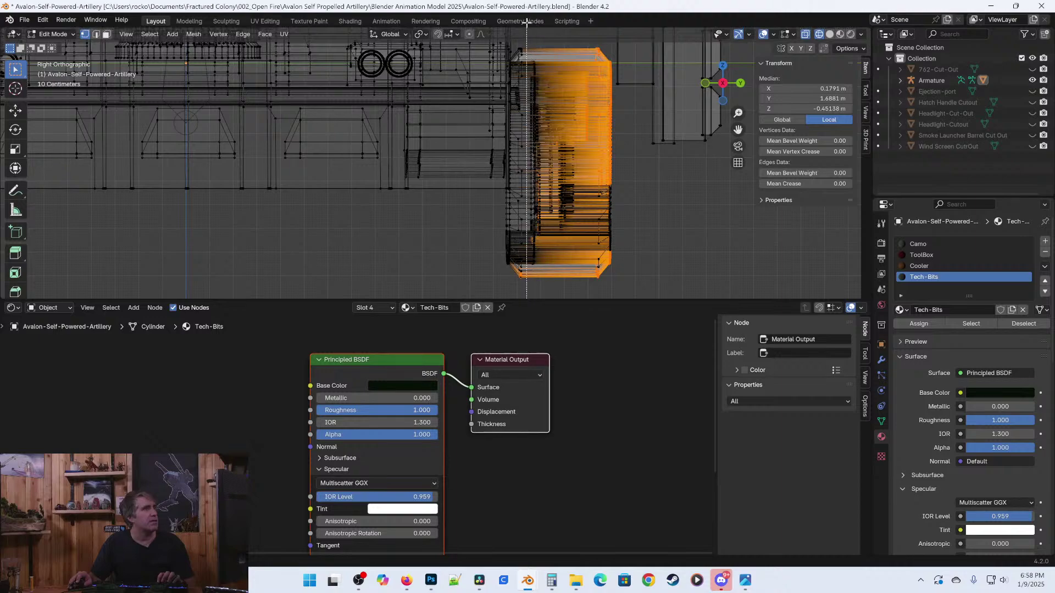
left_click_drag(566, 278, 566, 280)
middle_click_drag(555, 187, 554, 211, "shift")
key("b")
left_click_drag(504, 240, 544, 324)
scroll(542, 257, "down", 2)
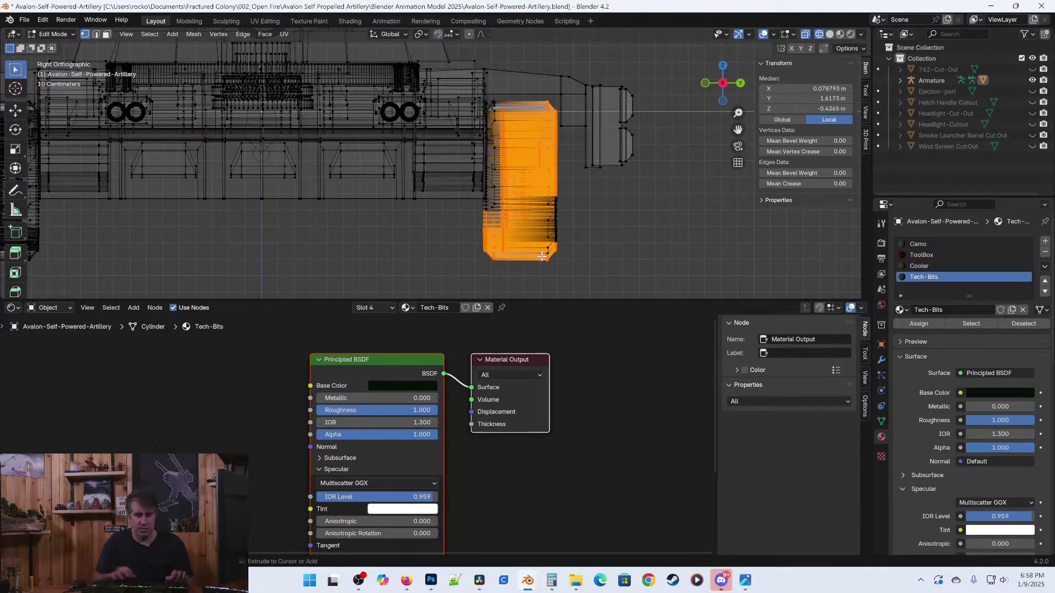
Extend the positive Y selection to all linked geometry and assign Tech-Bits to it.
key("ctrl+l")
middle_click_drag(506, 234, 436, 188)
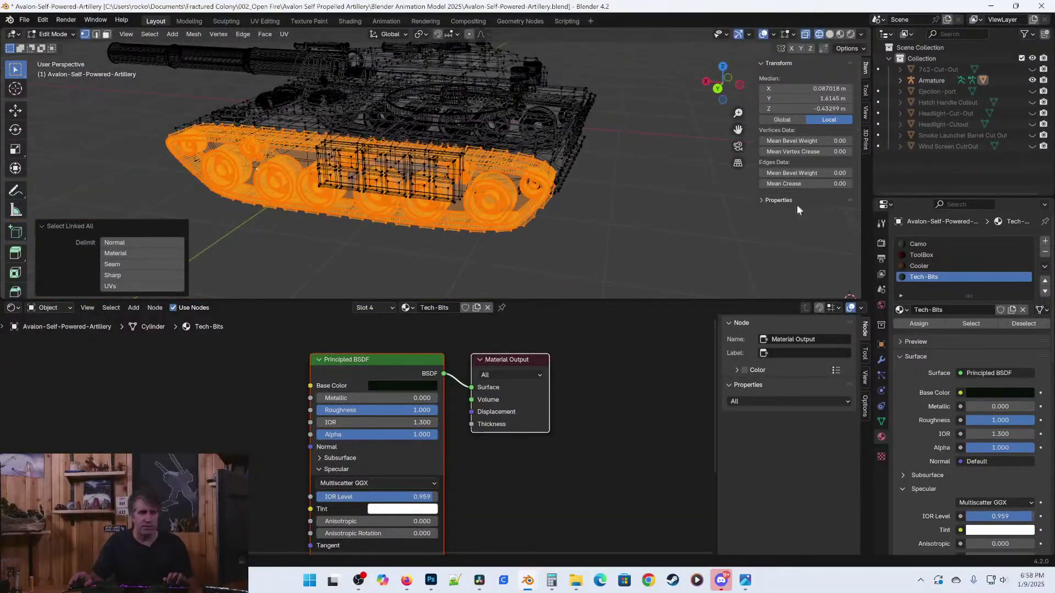
left_click(908, 324)
Clear the selection and select the linked track on the negative Y side in the right orthographic view.
middle_click_drag(549, 181, 705, 144)
key("KP_1")
key("KP_3")
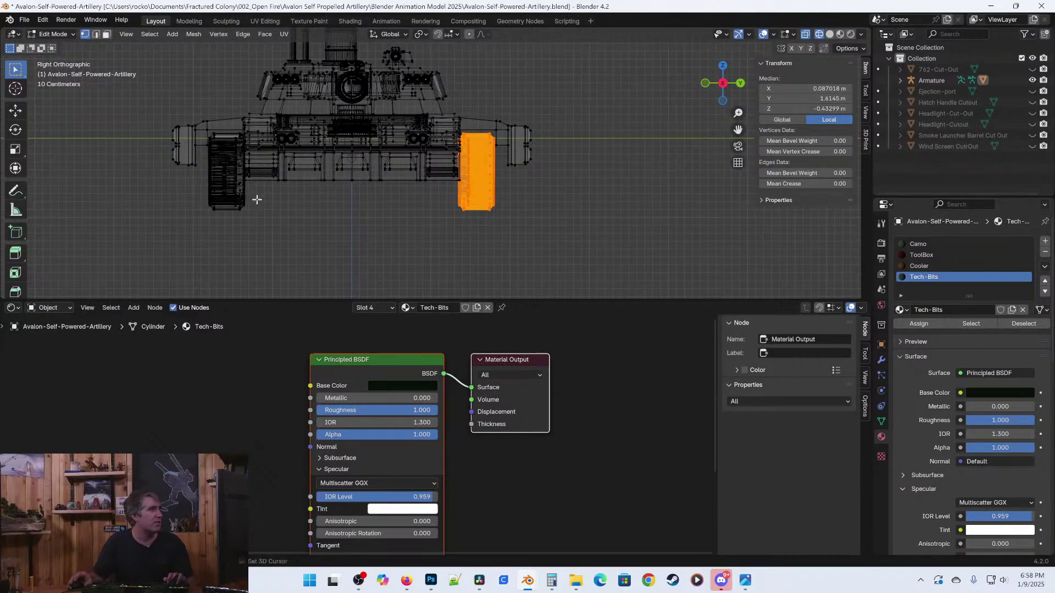
scroll(267, 197, "up", 5)
key("alt+a")
scroll(309, 156, "up", 2)
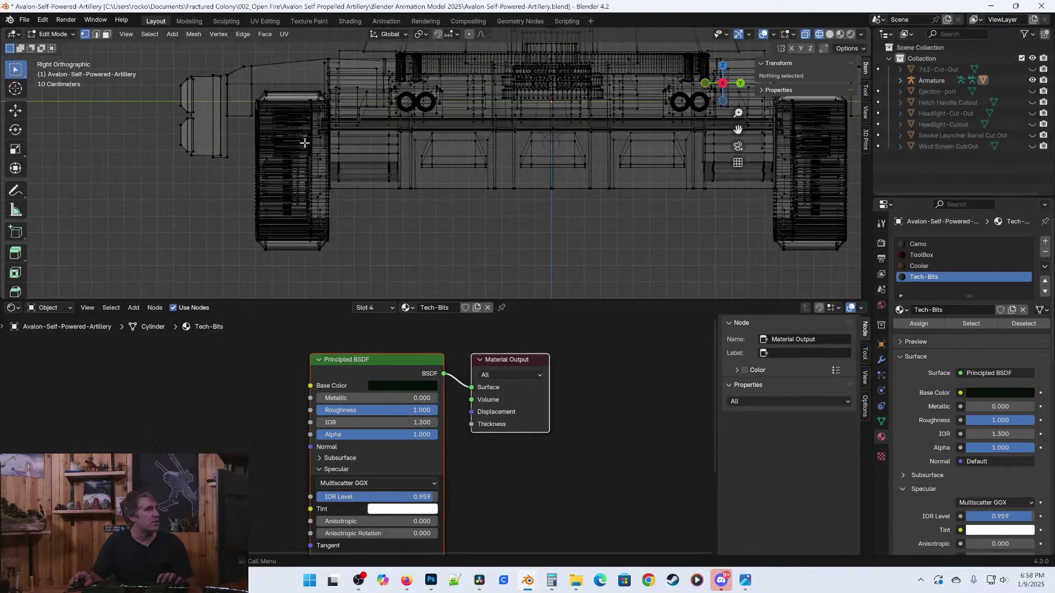
key("l")
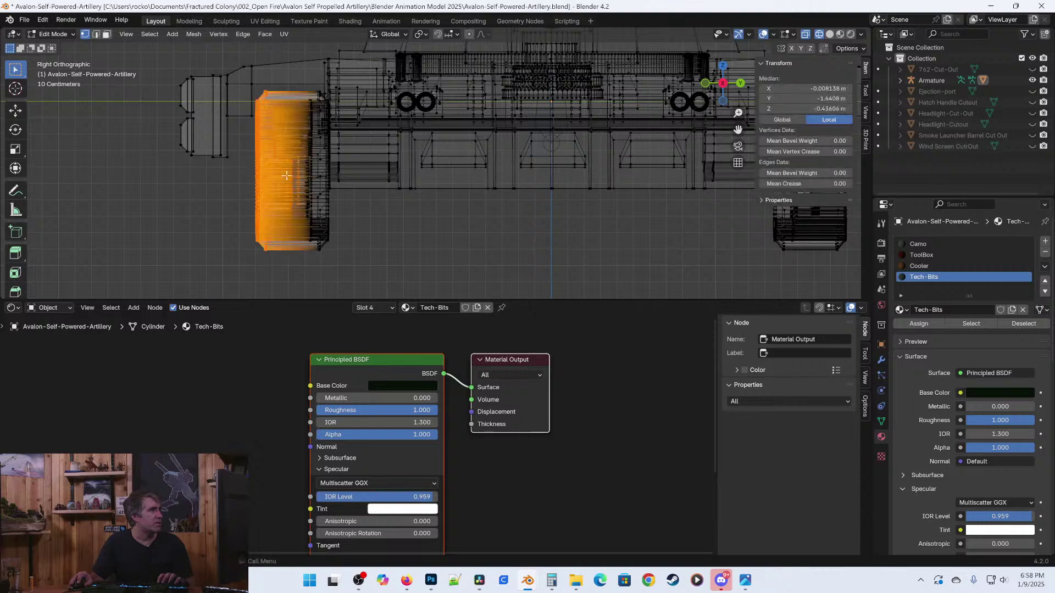
Add the inner wheel and track areas on the negative Y side by box selection and try extending it to linked geometry.
left_click_drag(280, 84, 325, 275)
key("ctrl+z")
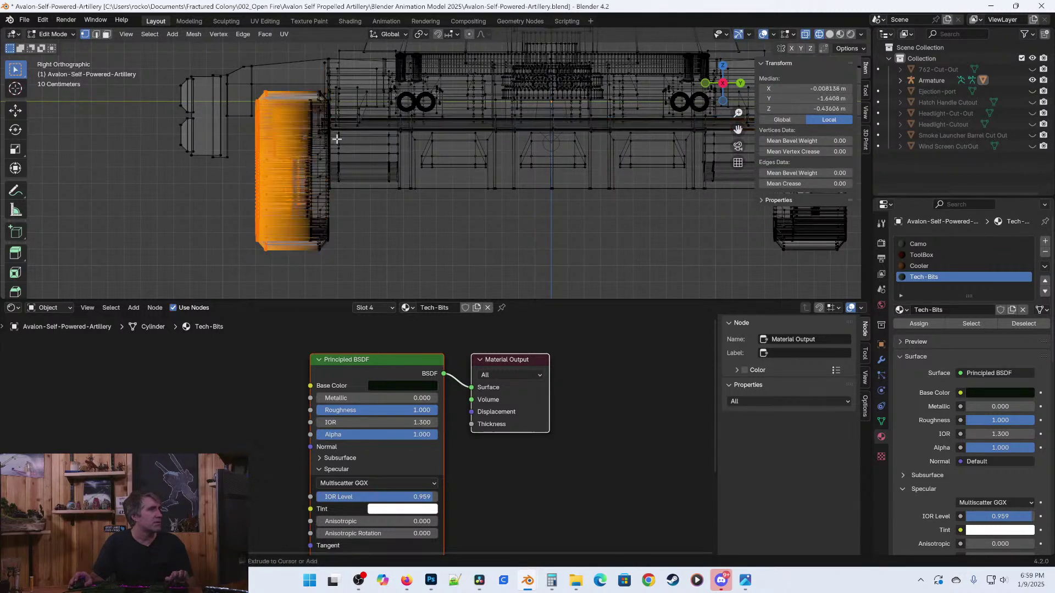
key("b")
left_click_drag(301, 170, 332, 263)
key("b")
key("b")
left_click_drag(295, 130, 318, 181)
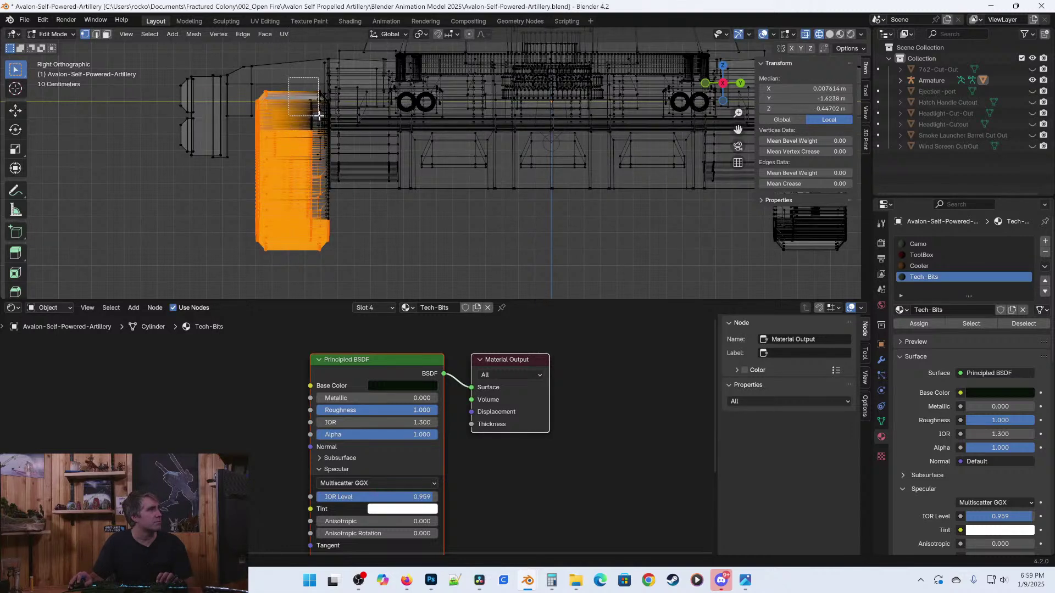
left_click_drag(325, 110, 325, 110)
key("ctrl+l")
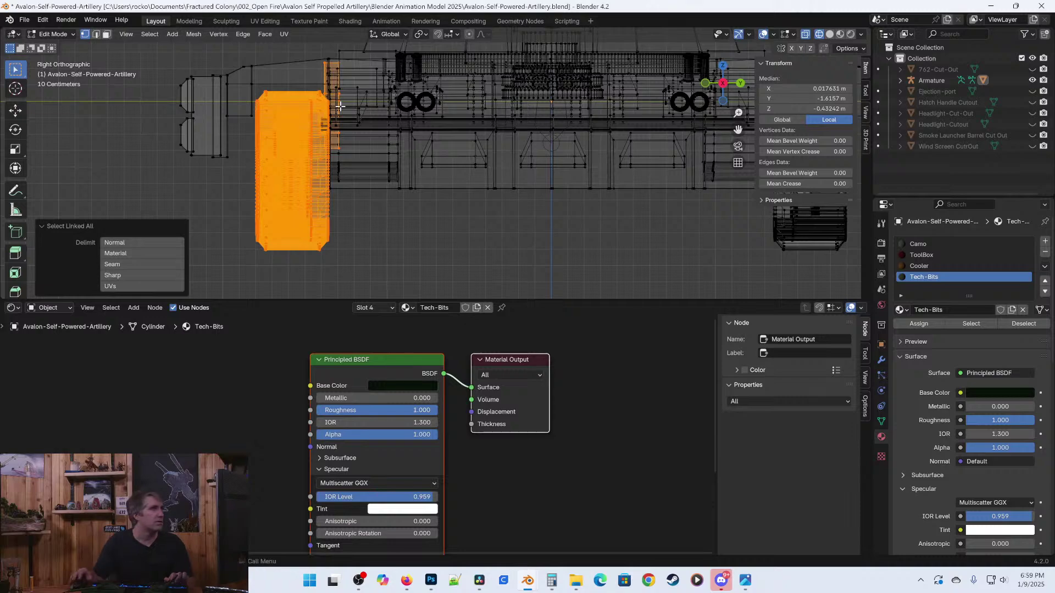
key("ctrl+z")
Remove stray hull vertices at the negative Y track's inner upper edge from the selection and retry the linked selection.
middle_click_drag(354, 98, 440, 123, "shift")
key("KP_5")
scroll(356, 219, "up", 4)
scroll(454, 136, "up", 2)
key("KP_1")
key("KP_3")
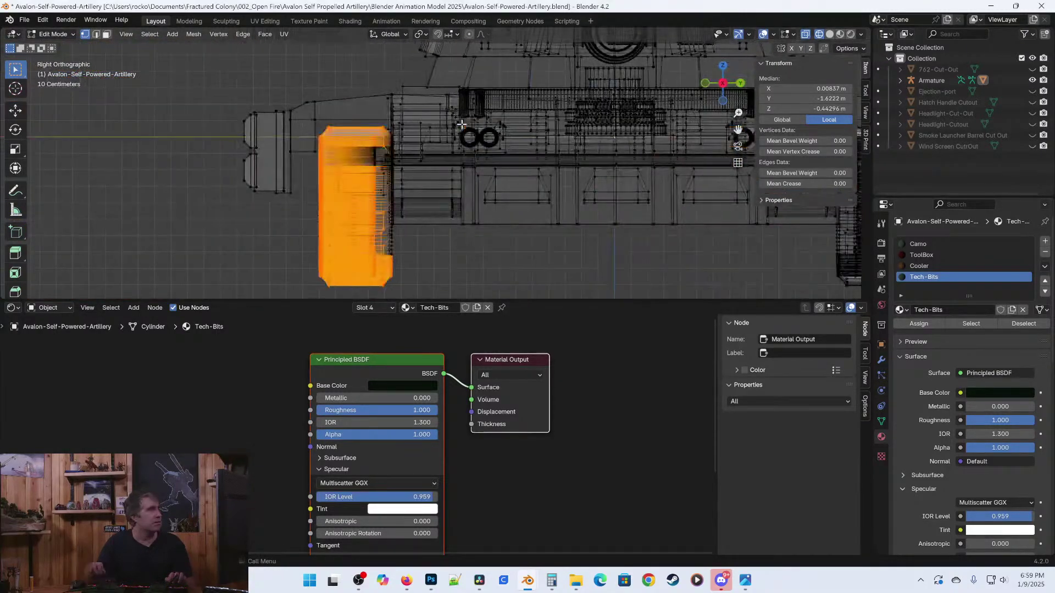
scroll(455, 147, "up", 4)
middle_click_drag(344, 157, 415, 158, "shift")
scroll(415, 158, "up", 3)
middle_click_drag(430, 117, 463, 223, "shift")
scroll(460, 206, "down", 1)
key("b")
left_click_drag(413, 125, 427, 146)
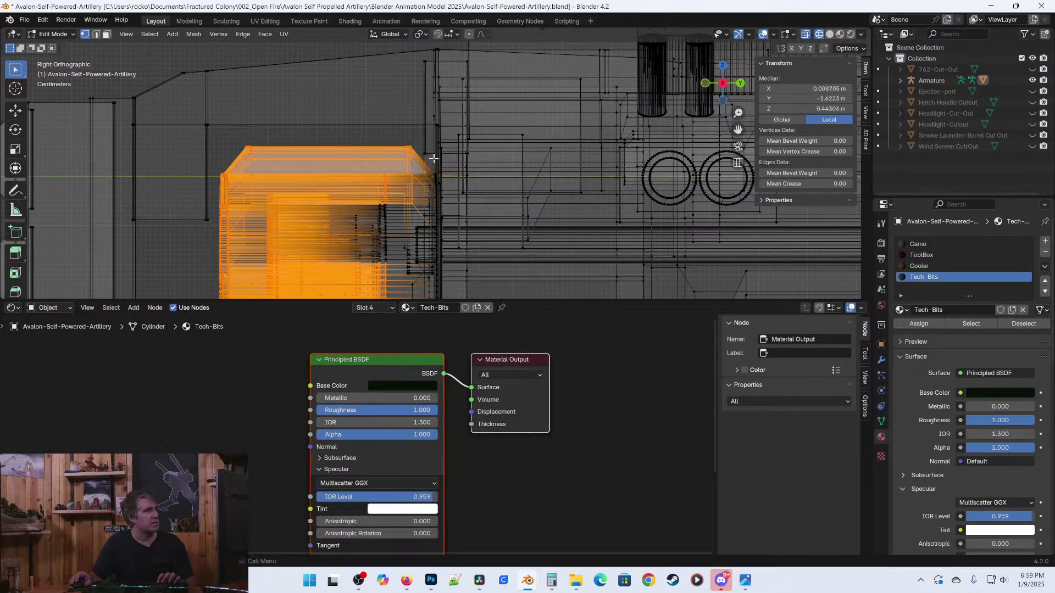
key("ctrl+l")
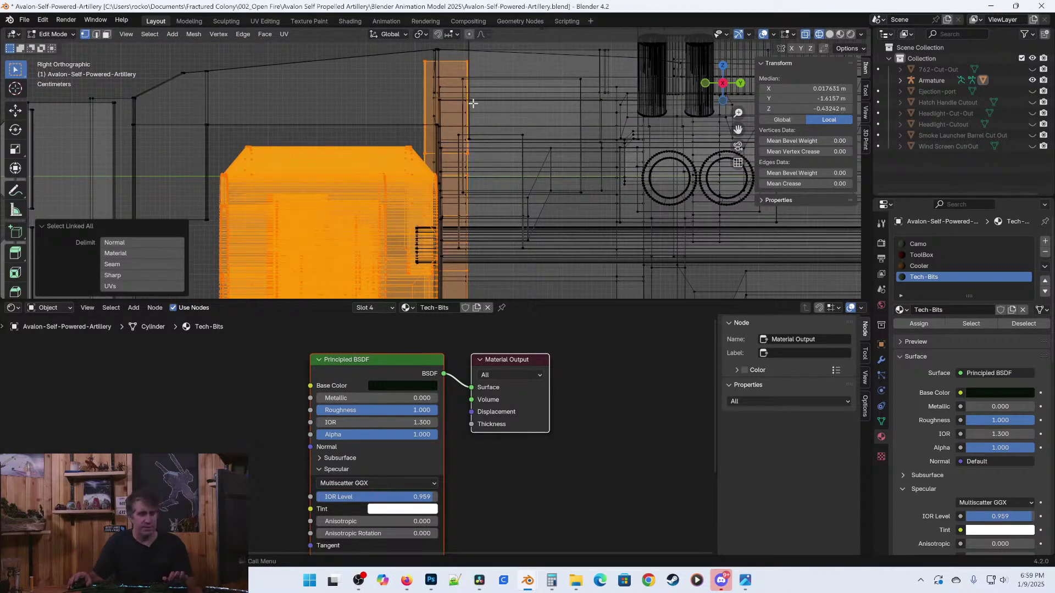
key("ctrl+z")
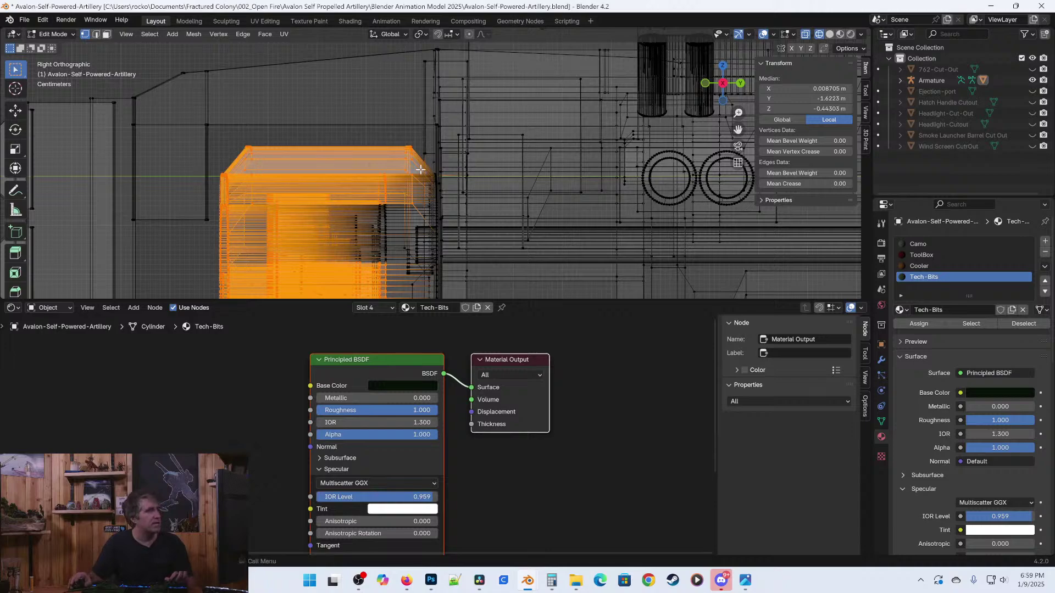
Deselect the remaining hull vertices beside the negative Y track, extend the selection to linked geometry and assign Tech-Bits.
key("b")
middle_click_drag(422, 146, 445, 213)
key("ctrl+l")
middle_click_drag(461, 158, 585, 206)
left_click(969, 323)
Leave Edit Mode, show the tank in Material Preview and save the file.
key("alt+z")
key("Tab")
key("z")
left_click(596, 239)
mouse_move(607, 235)
middle_mouse_down()
mouse_move(518, 227)
mouse_move(662, 215)
mouse_move(460, 220)
mouse_move(487, 167)
mouse_move(512, 188)
mouse_move(496, 138)
mouse_move(446, 203)
mouse_move(464, 194)
middle_mouse_up()
key("ctrl+s")
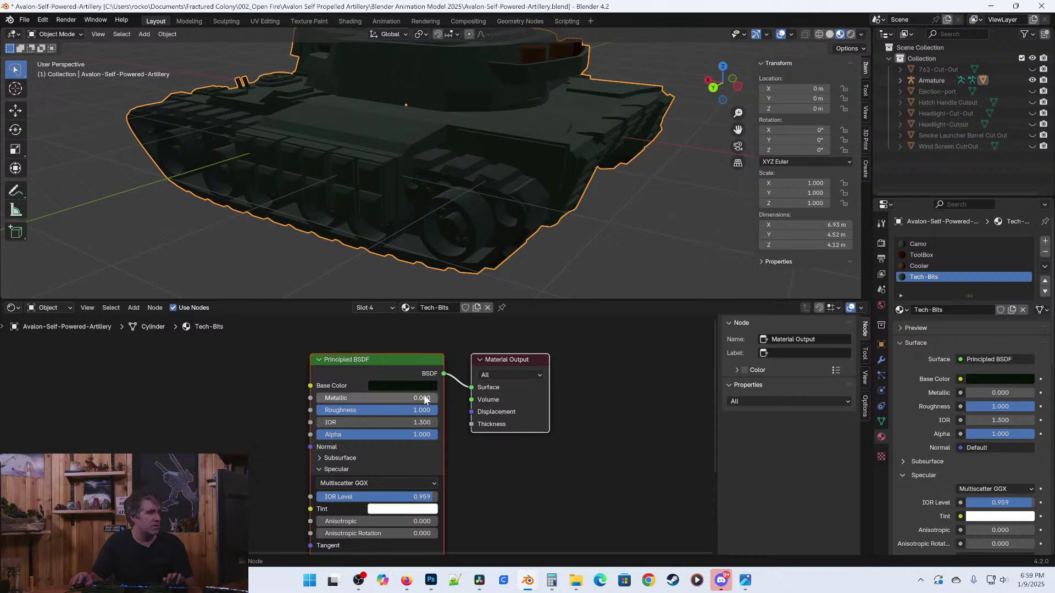
Set the Tech-Bits base color to red 0.002, green 0.006, blue 0.002 and save the file.
left_click(409, 386)
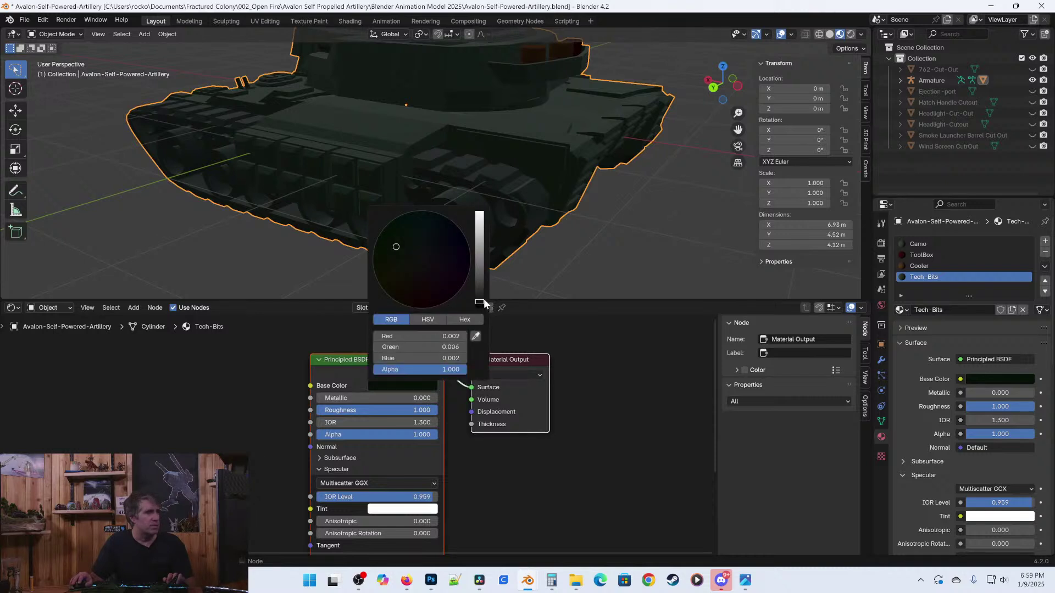
middle_click_drag(541, 227, 433, 252)
key("ctrl+s")
Examine the materials on the turret, antennas, coolers and tracks from several angles, saving the file along the way.
scroll(497, 197, "up", 5)
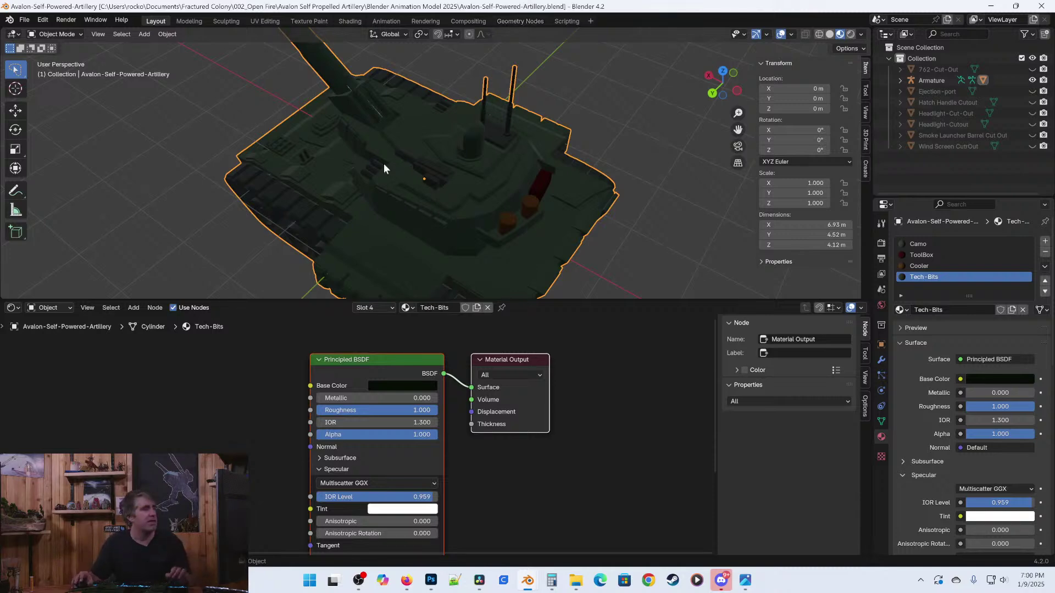
scroll(368, 170, "down", 2)
middle_click_drag(377, 166, 480, 161)
key("ctrl+s")
middle_click_drag(466, 200, 387, 215)
scroll(495, 224, "up", 2)
middle_click_drag(489, 175, 513, 176)
key("Tab")
key("Tab")
key("ctrl+s")
middle_click_drag(622, 189, 527, 181)
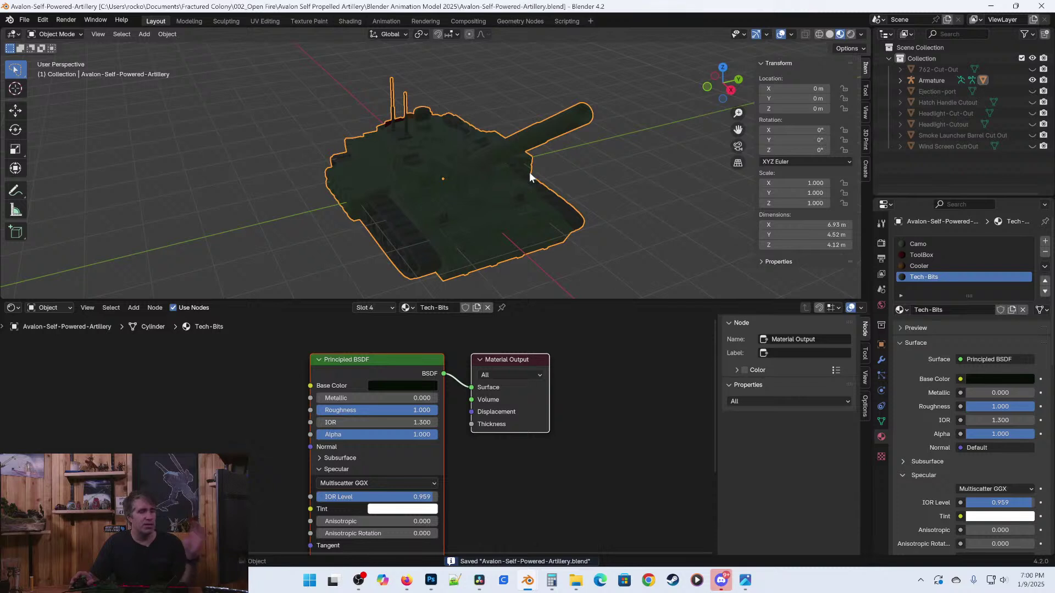
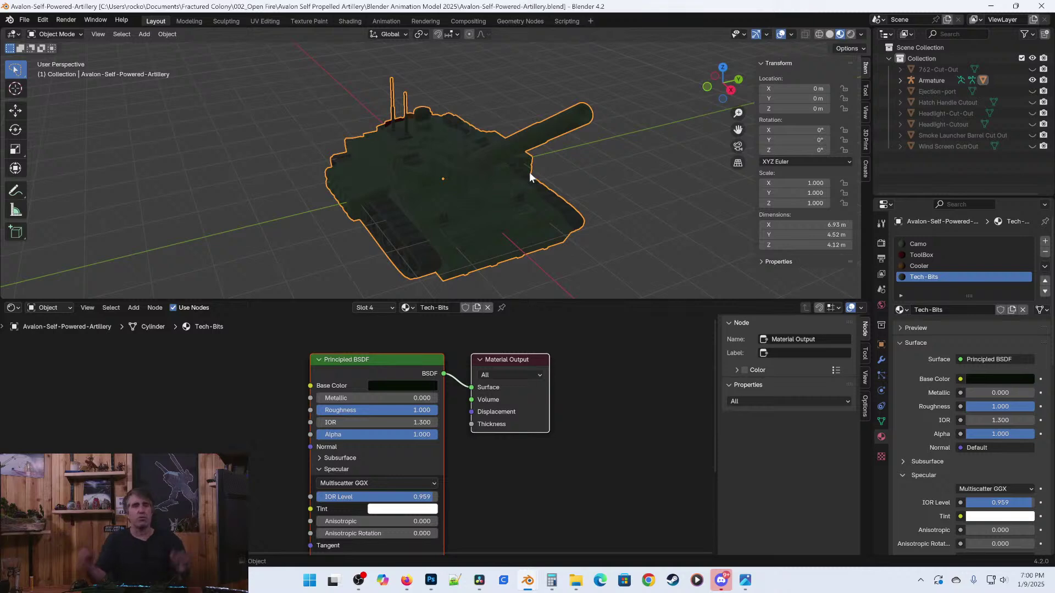
Examine the turret roof and front hull up close for parts lacking the right material, and save the file.
scroll(708, 218, "up", 3)
middle_click_drag(566, 225, 504, 235)
middle_click_drag(362, 198, 478, 189)
key("ctrl+s")
middle_click_drag(631, 199, 622, 210)
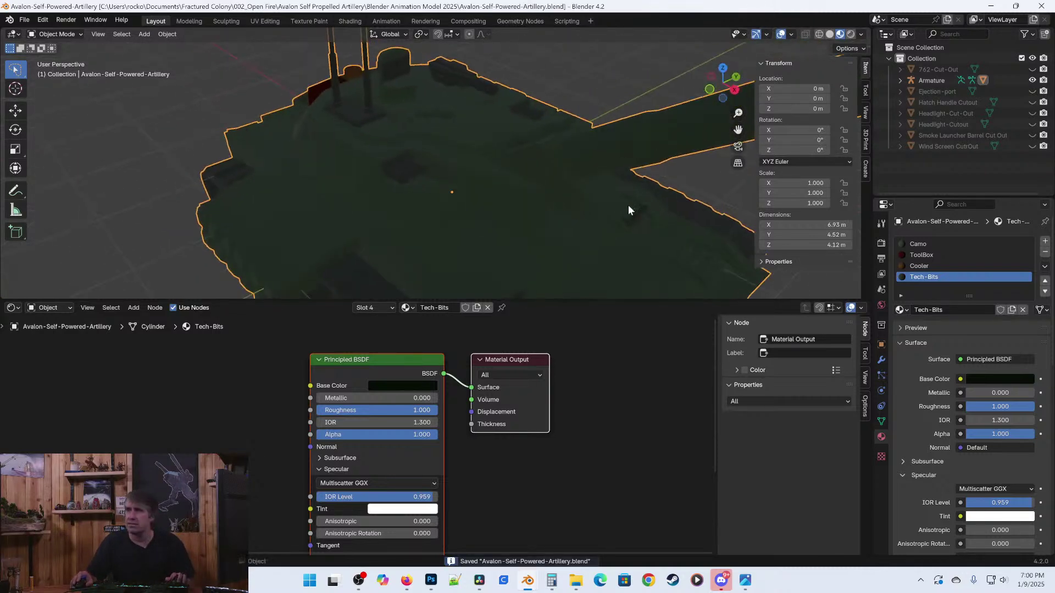
scroll(582, 235, "down", 5)
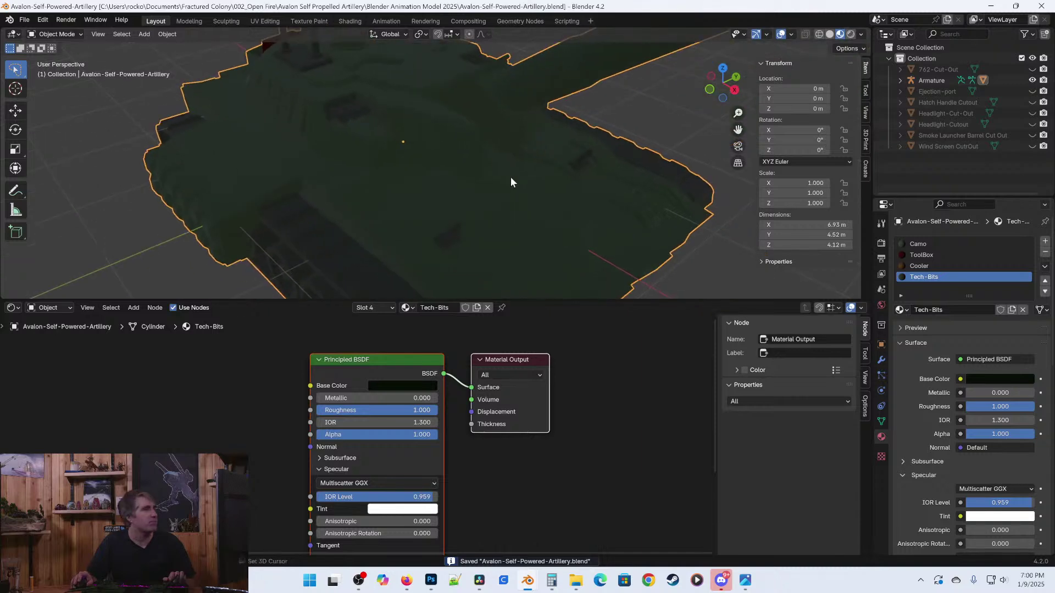
Enter Edit Mode on the tank mesh with solid shading at the turret front.
key("Tab")
key("z")
left_click(409, 160)
key("z")
left_click(494, 158)
middle_click_drag(494, 165, 453, 202)
scroll(442, 179, "up", 3)
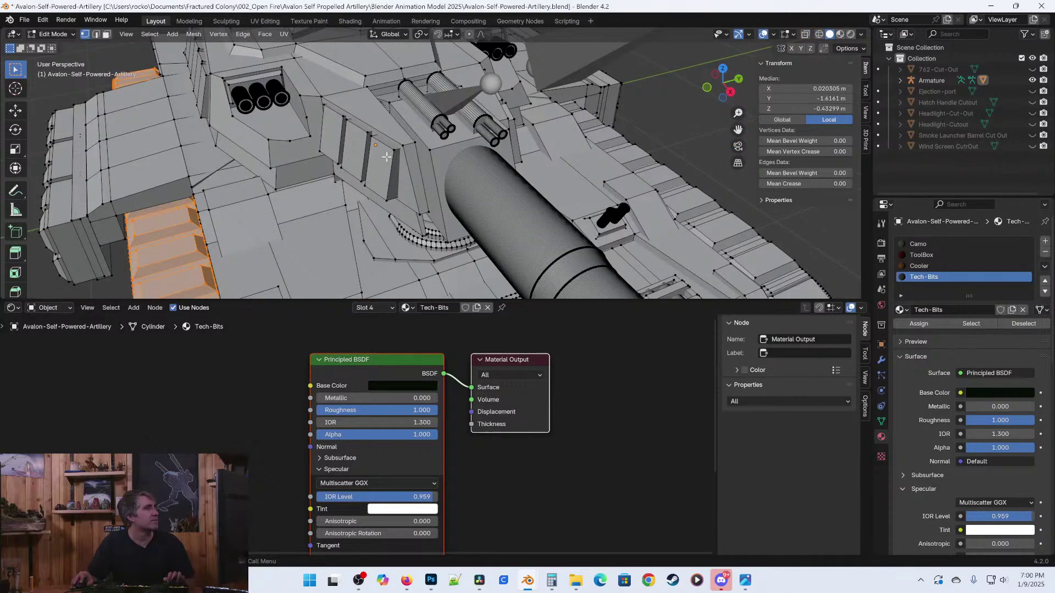
Select the three raised panels on the turret's negative-Y front cheek, including their hidden side vertices, and mark their edges as seams.
left_click(393, 150)
middle_click_drag(393, 149, 445, 220)
left_click(432, 207, "shift")
left_click(404, 199, "shift")
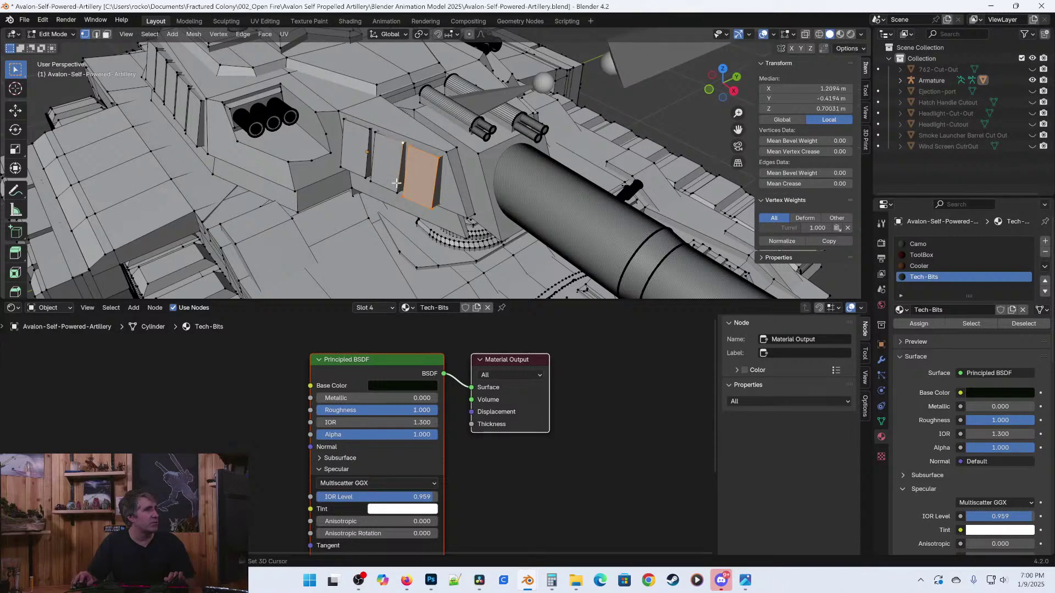
left_click(365, 168, "shift")
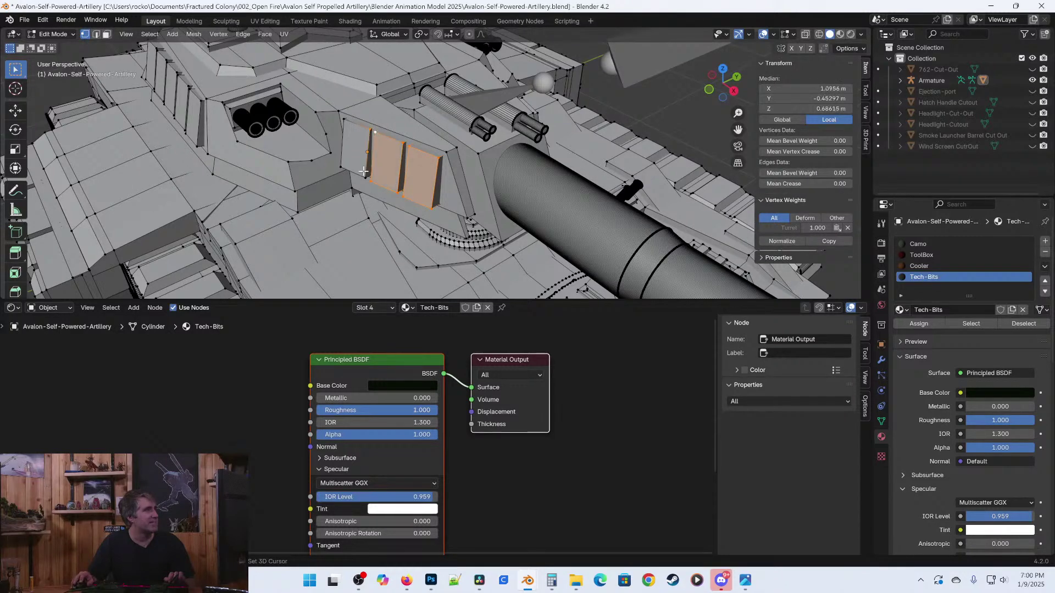
key("z")
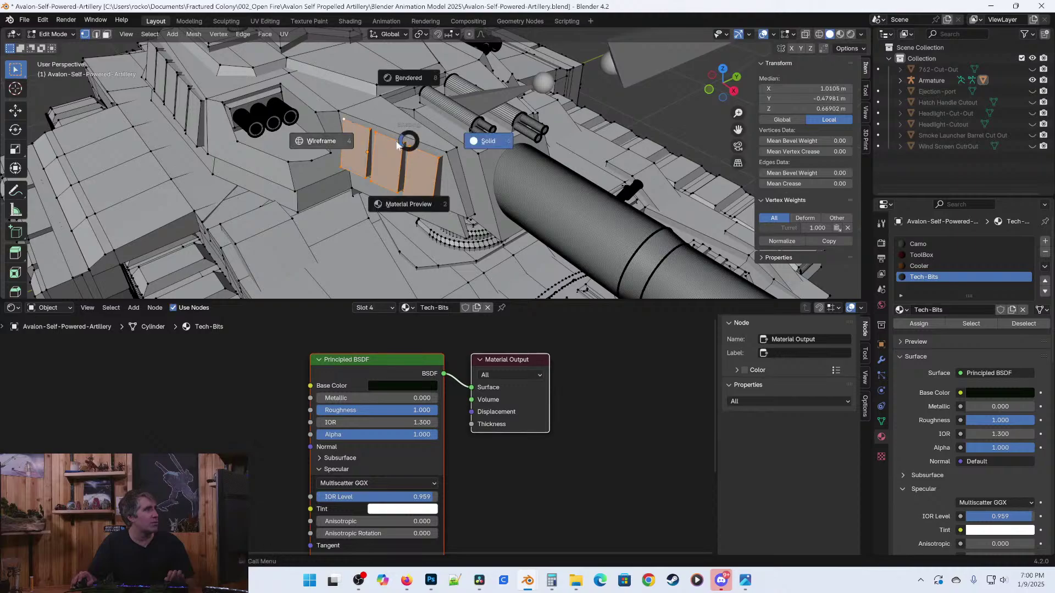
left_click(323, 141)
mouse_move(323, 140)
middle_mouse_down()
mouse_move(381, 242)
mouse_move(412, 247)
mouse_move(343, 260)
mouse_move(332, 240)
middle_mouse_up()
left_click(330, 241, "shift")
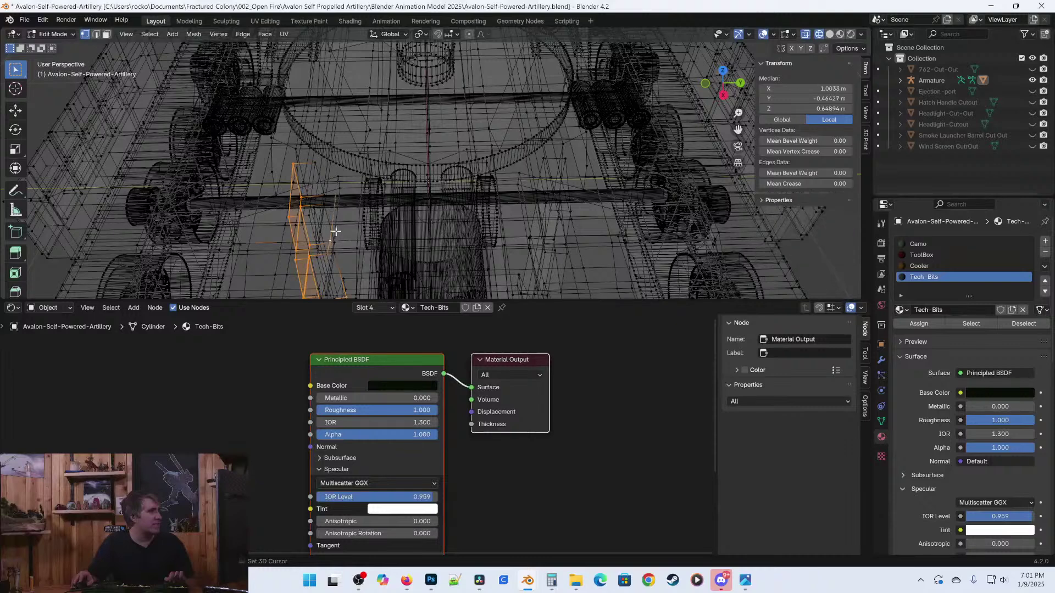
left_click(336, 241, "shift")
left_click(325, 194, "shift")
middle_click_drag(325, 195, 376, 200)
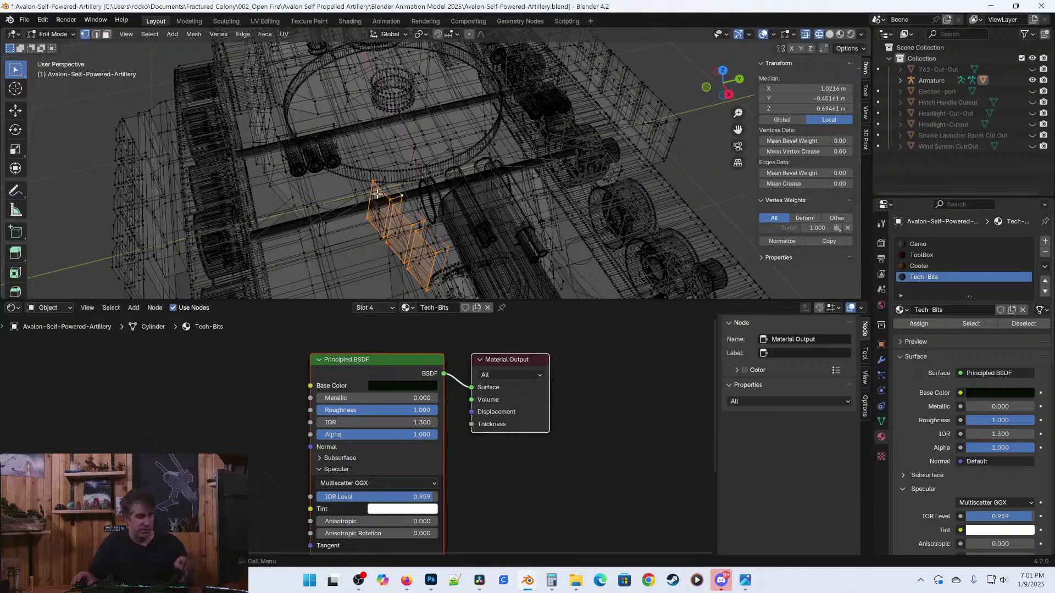
key("ctrl+e")
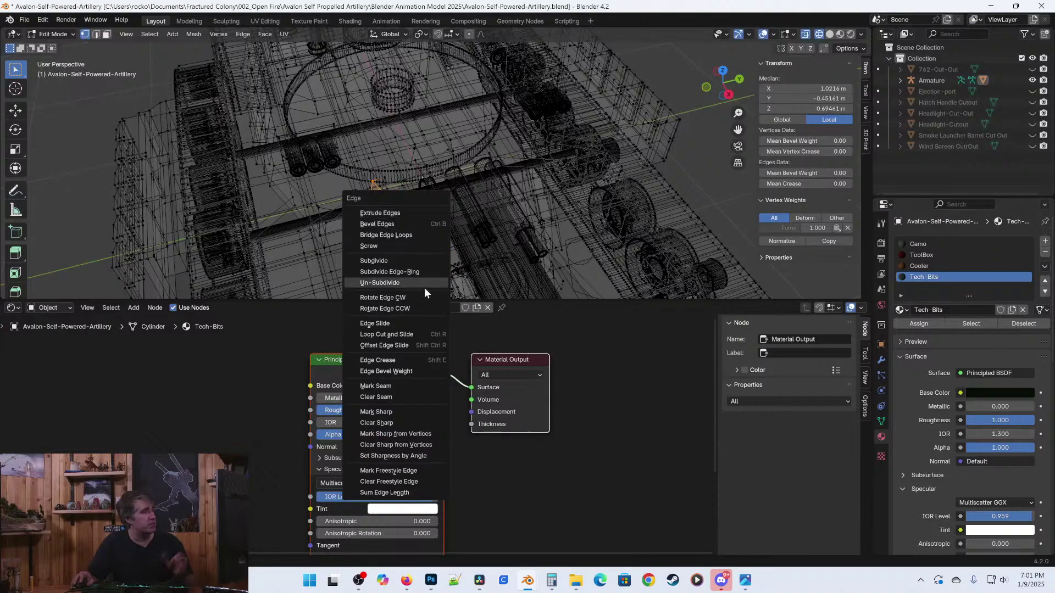
left_click(405, 385)
Select the outer faces of the three raised panels on the turret's positive-Y front cheek in solid shading.
middle_click_drag(472, 231, 425, 233)
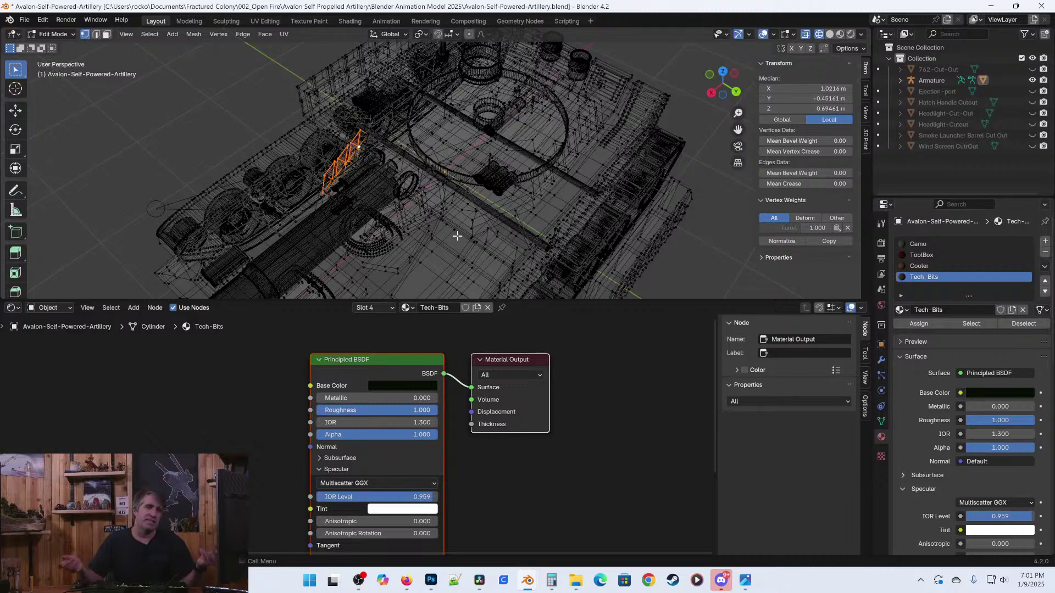
scroll(423, 221, "up", 1)
key("z")
left_click(493, 224)
scroll(372, 225, "up", 6)
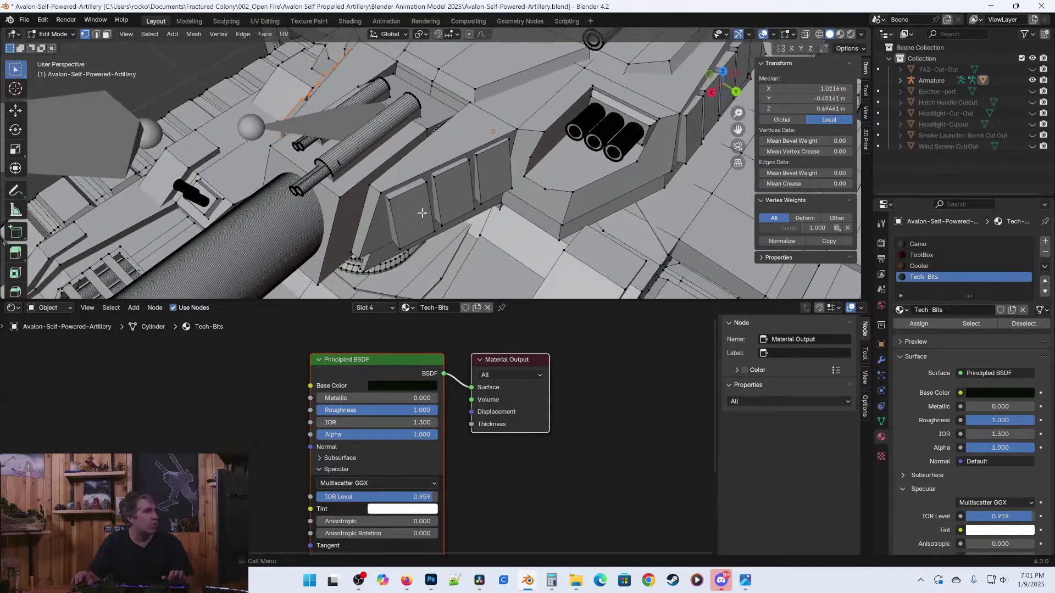
left_click(381, 218)
left_click(394, 268, "shift")
left_click(426, 202, "shift")
left_click(438, 246, "shift")
left_click(427, 188, "shift")
left_click(430, 181, "shift")
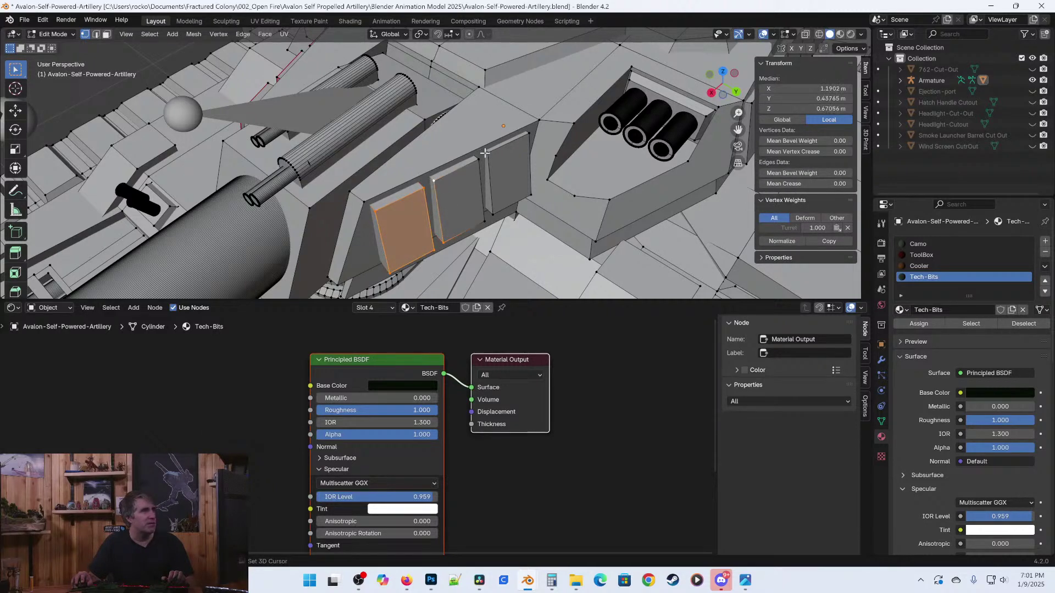
left_click(480, 213, "shift")
left_click(493, 214, "shift")
left_click(527, 190, "shift")
left_click(489, 150, "shift")
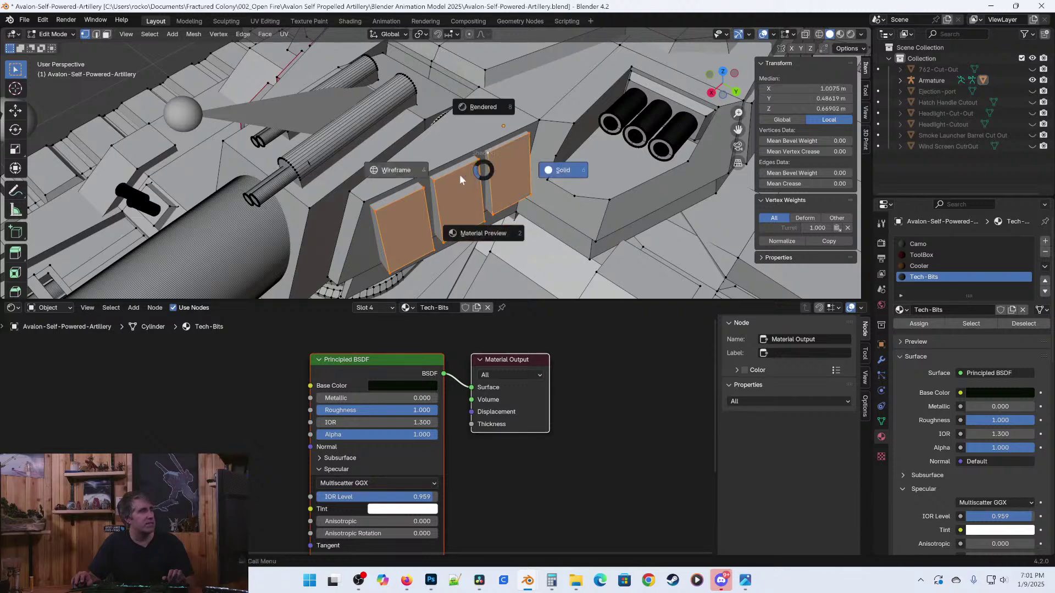
Add the hidden side vertex of the positive-Y cheek panels in wireframe and mark the selected edges as seams.
key("z")
left_click(422, 200)
left_click(464, 147, "shift")
middle_click_drag(462, 144, 423, 198)
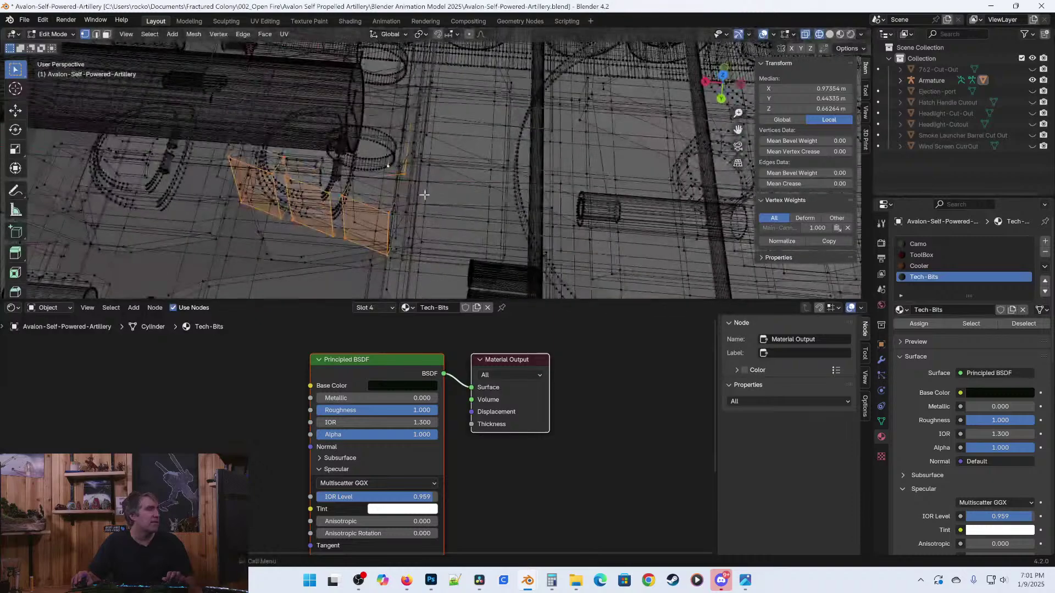
key("ctrl+z")
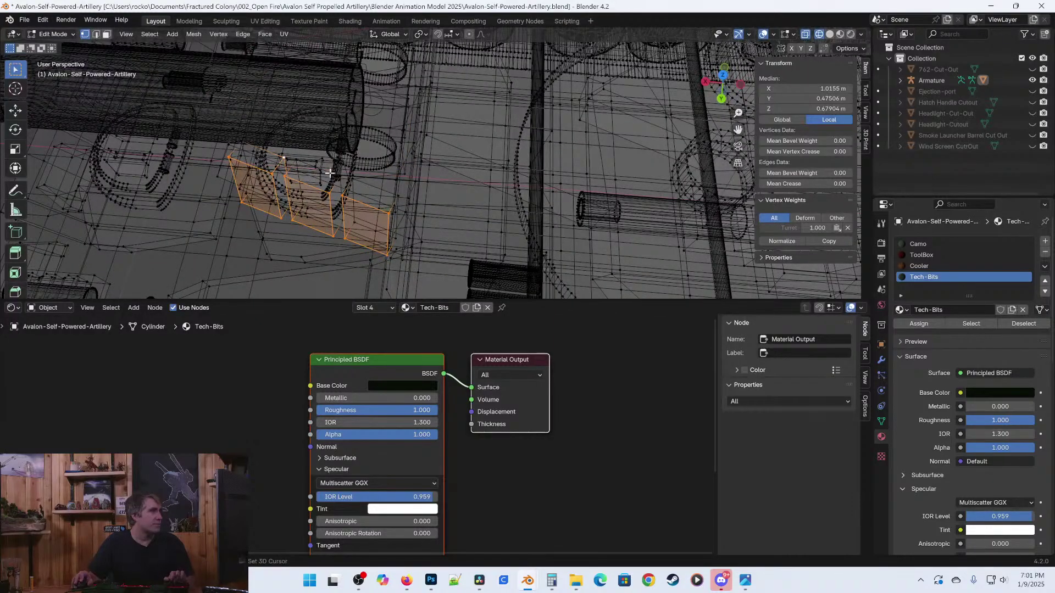
middle_click_drag(338, 172, 287, 87)
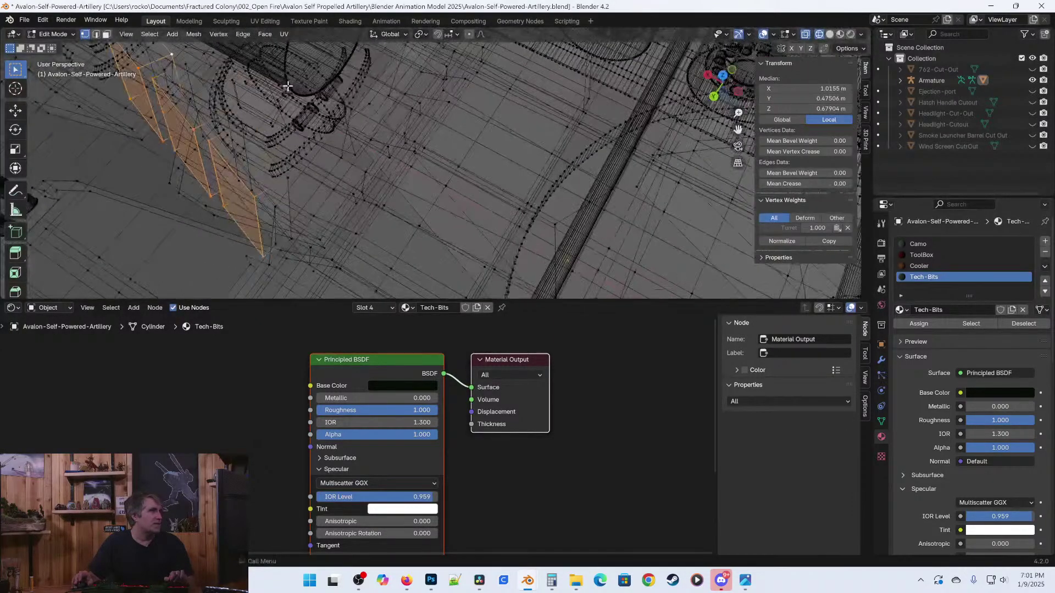
middle_click_drag(250, 121, 282, 115)
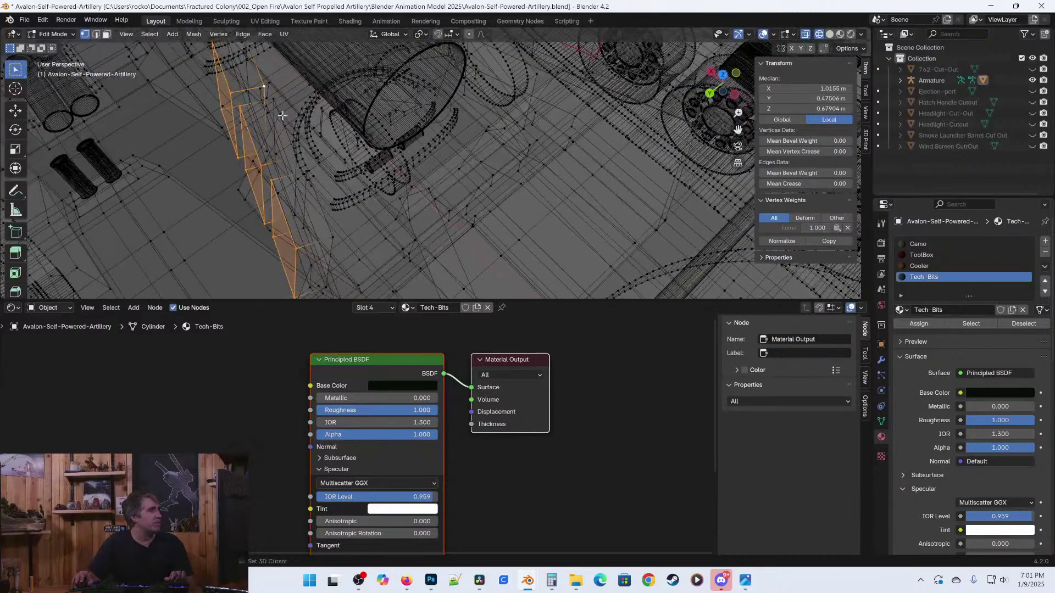
left_click(329, 239, "shift")
scroll(330, 239, "down", 2)
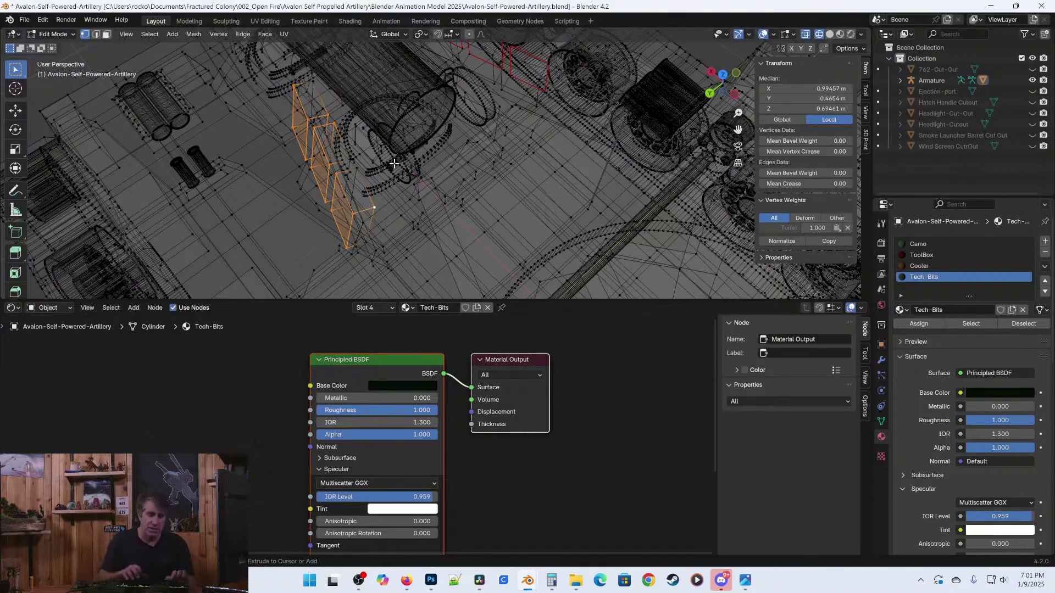
key("ctrl+e")
left_click(360, 217)
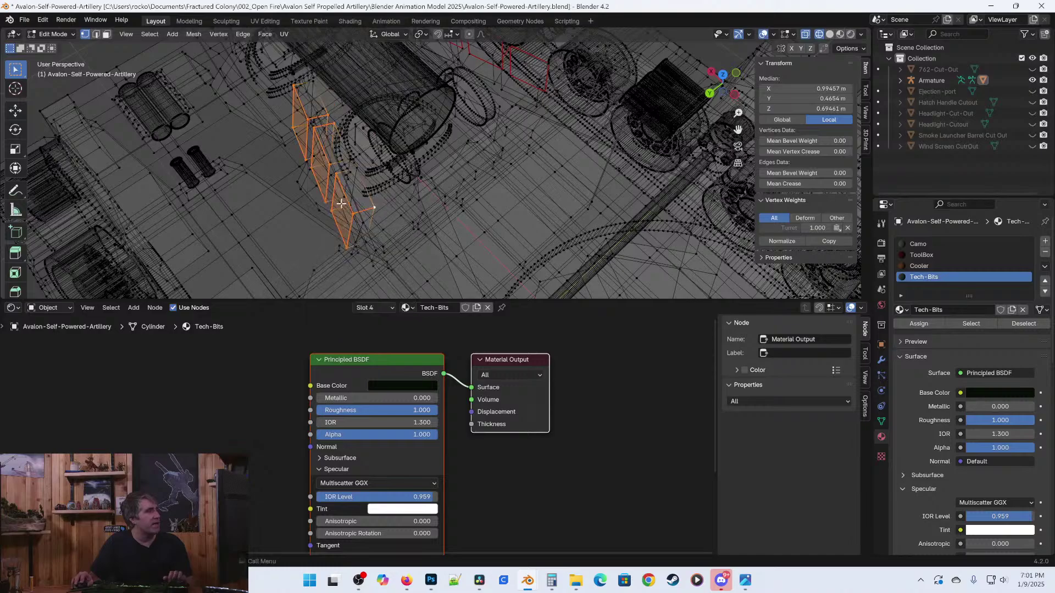
Select all linked geometry of the large armour plate on the turret roof and show it from the front.
middle_click_drag(360, 215, 418, 197)
key("z")
left_click(486, 221)
mouse_move(485, 220)
middle_mouse_down()
mouse_move(456, 152)
mouse_move(375, 122)
mouse_move(404, 176)
mouse_move(339, 139)
middle_mouse_up()
key("shift+z")
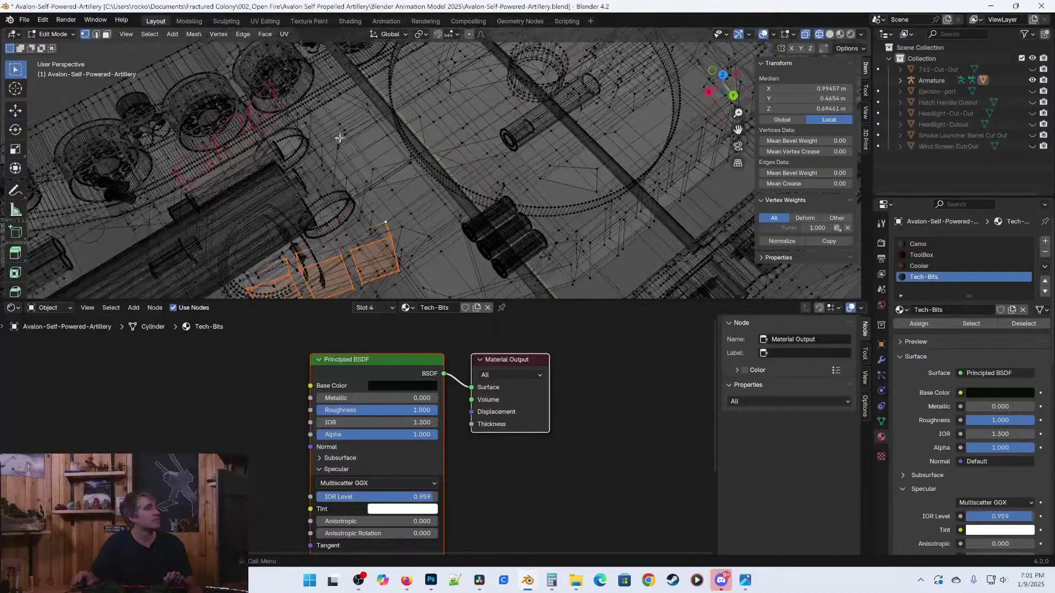
key("ctrl+l")
mouse_move(375, 171)
middle_mouse_down()
mouse_move(463, 136)
mouse_move(508, 135)
mouse_move(481, 128)
middle_mouse_up()
key("z")
left_click(521, 137)
key("KP_7")
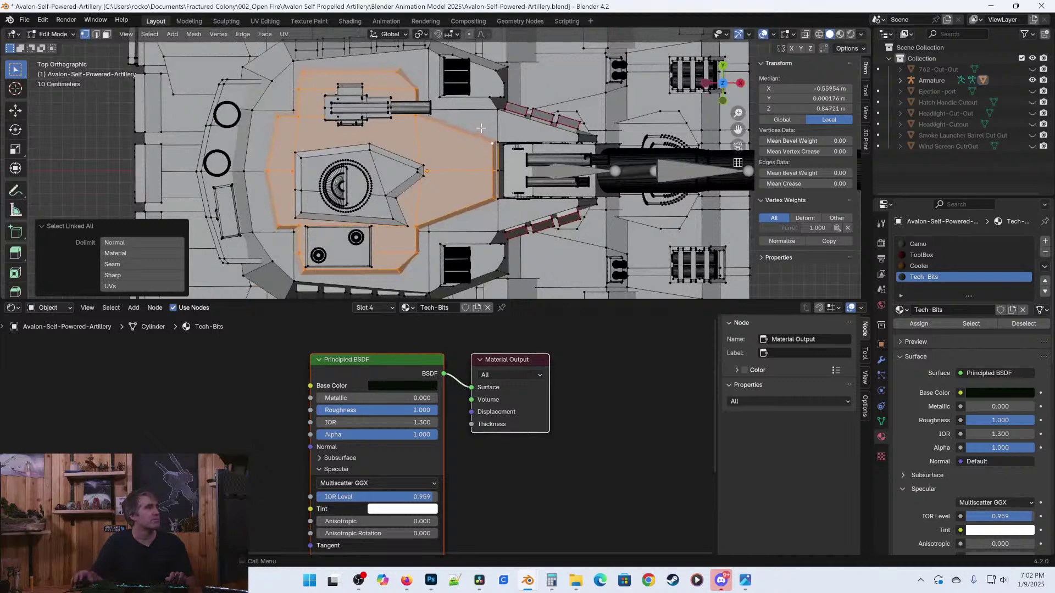
key("KP_1")
Mark the edges of the turret roof plate's upper part as seams, leaving out its lower vertices, and save the file.
key("z")
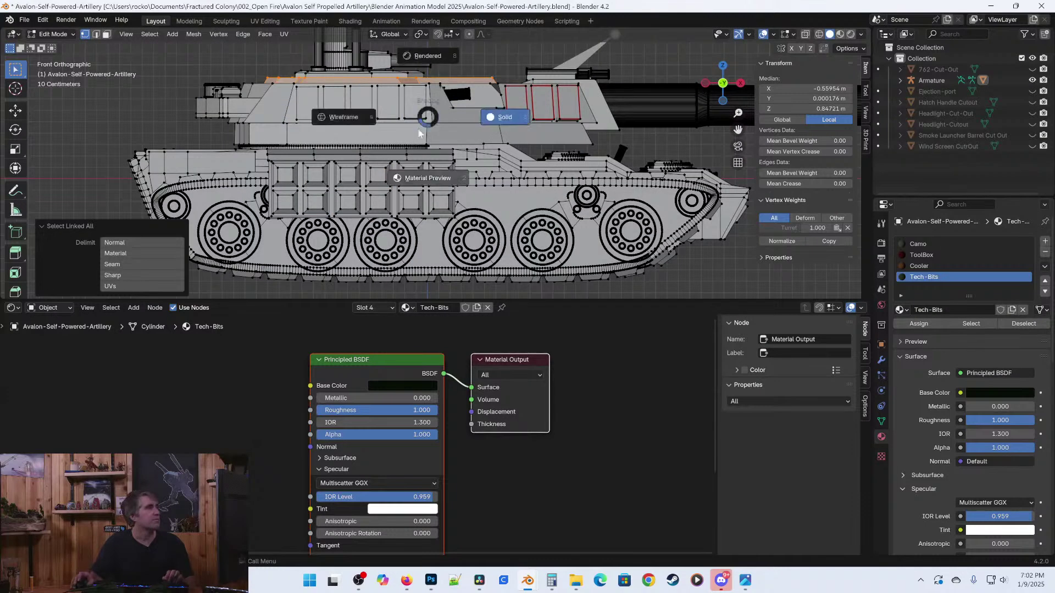
left_click(379, 117)
middle_click_drag(304, 175, 304, 221, "shift")
scroll(304, 221, "up", 1)
left_click_drag(207, 134, 398, 170)
middle_click_drag(546, 101, 275, 235)
middle_click_drag(187, 248, 328, 209)
left_click(337, 208, "shift")
left_click(329, 198, "shift")
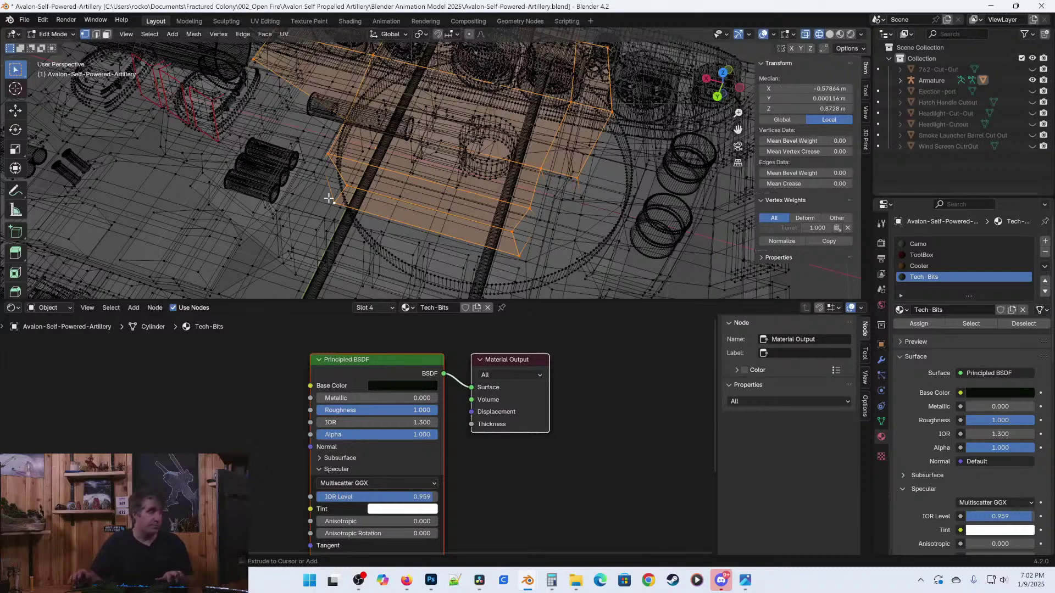
key("ctrl+e")
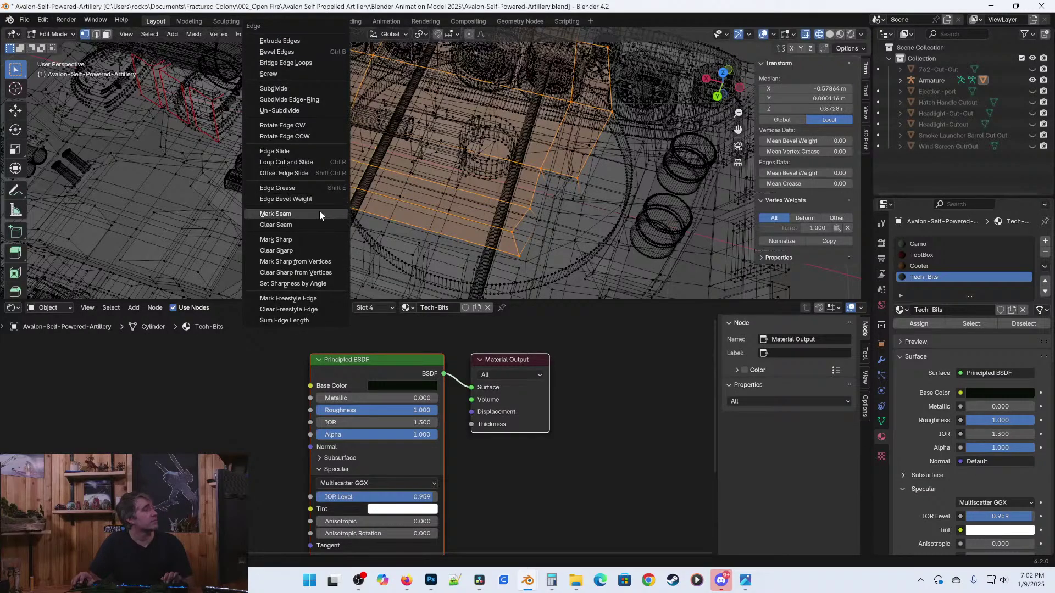
middle_click_drag(318, 209, 555, 136)
mouse_move(623, 174)
middle_mouse_down()
mouse_move(433, 189)
mouse_move(425, 98)
middle_mouse_up()
key("z")
left_click(619, 183)
key("ctrl+s")
Select the linked pointed base plate under the turret-roof sight and deselect its lower vertices in wireframe front view.
scroll(433, 190, "up", 2)
left_click(443, 165)
key("ctrl+l")
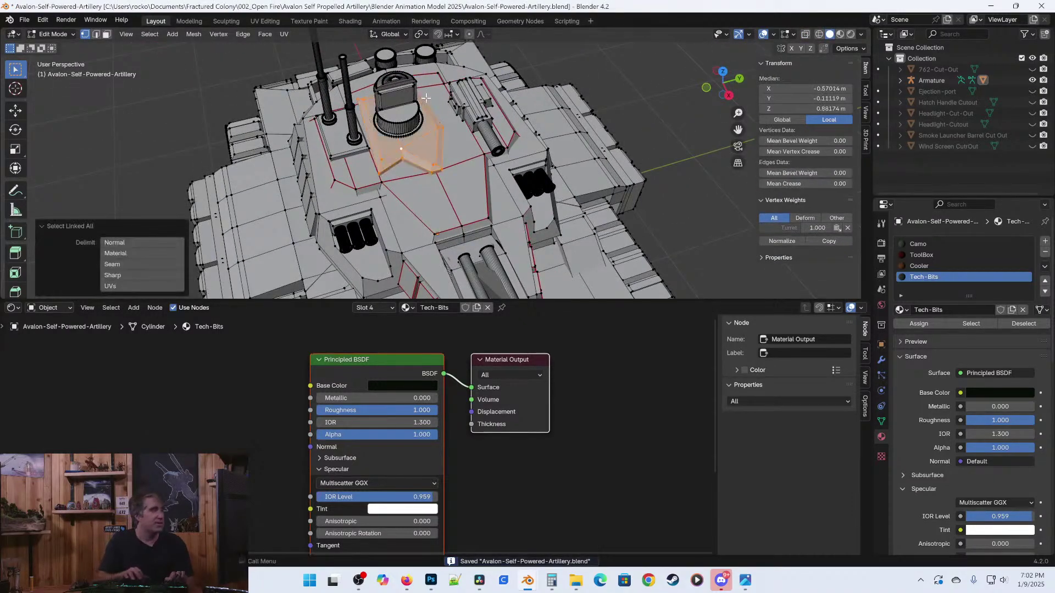
key("KP_1")
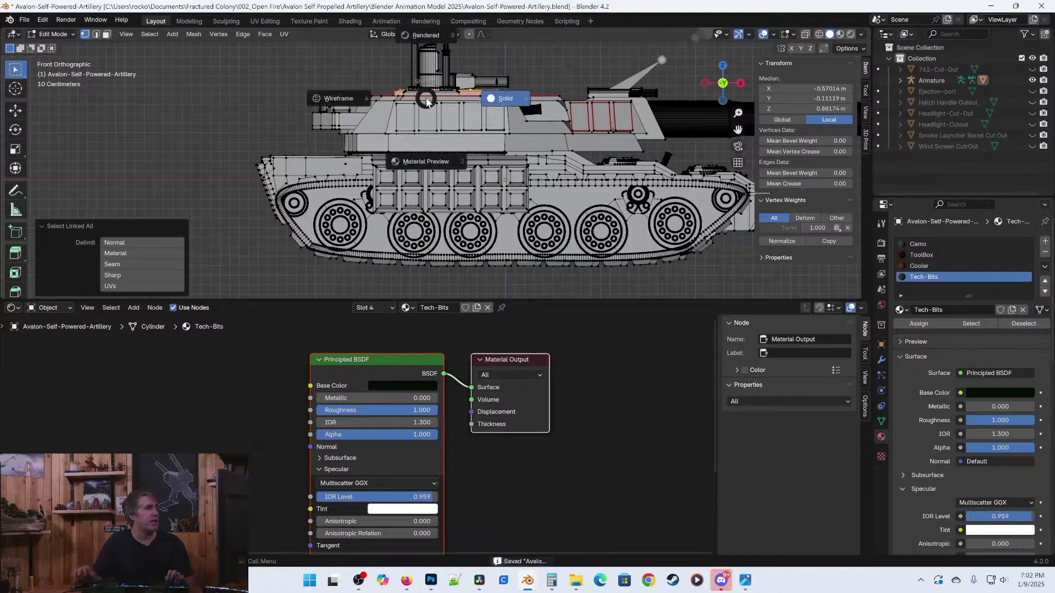
key("alt+z")
middle_click_drag(378, 279, 421, 157)
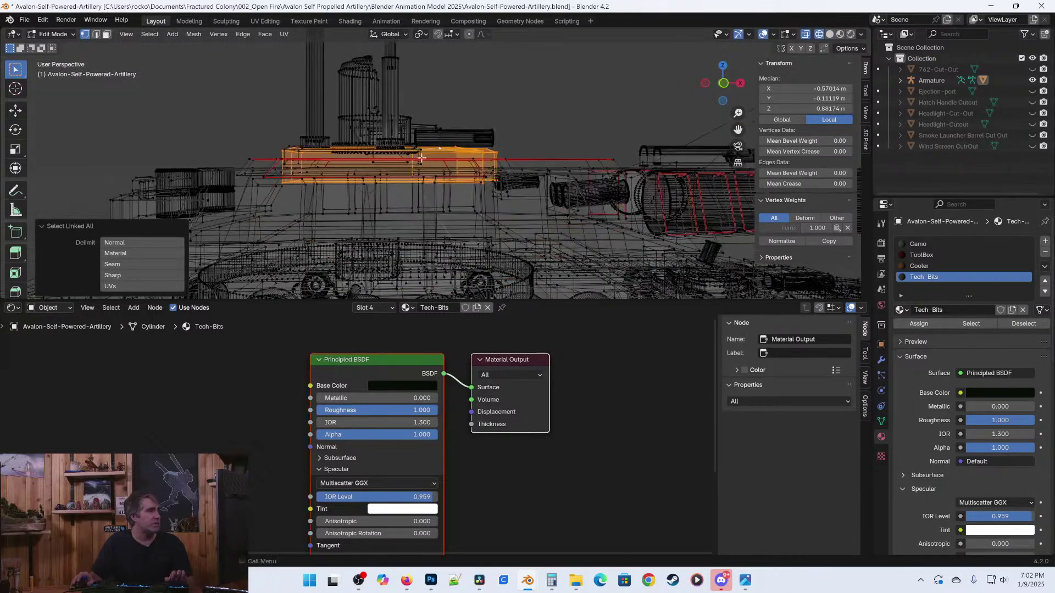
key("KP_1")
scroll(398, 157, "up", 3)
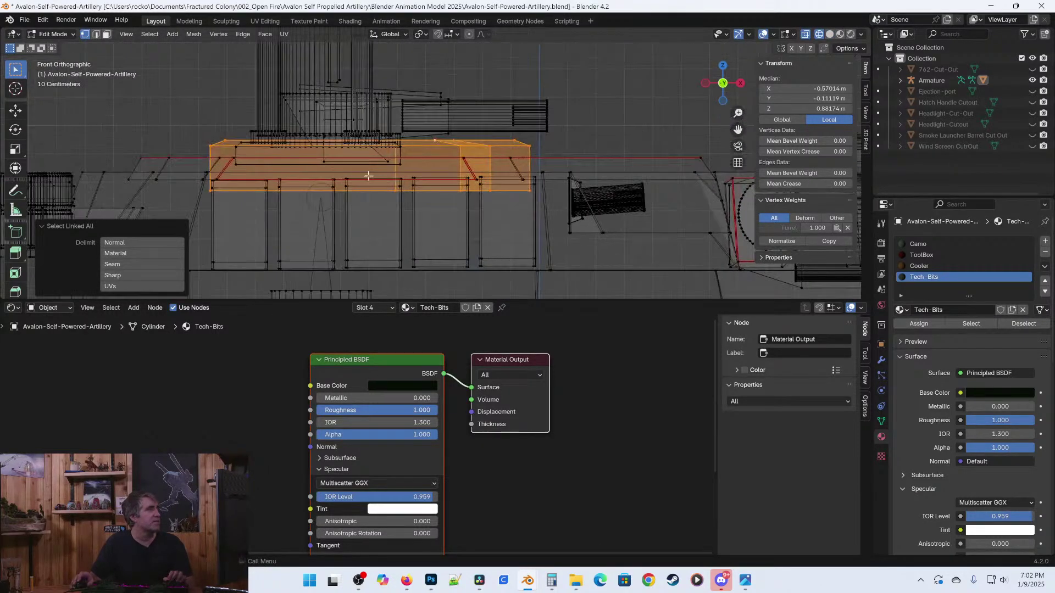
scroll(379, 170, "down", 1)
left_click_drag(222, 178, 403, 204)
middle_click_drag(402, 204, 506, 162)
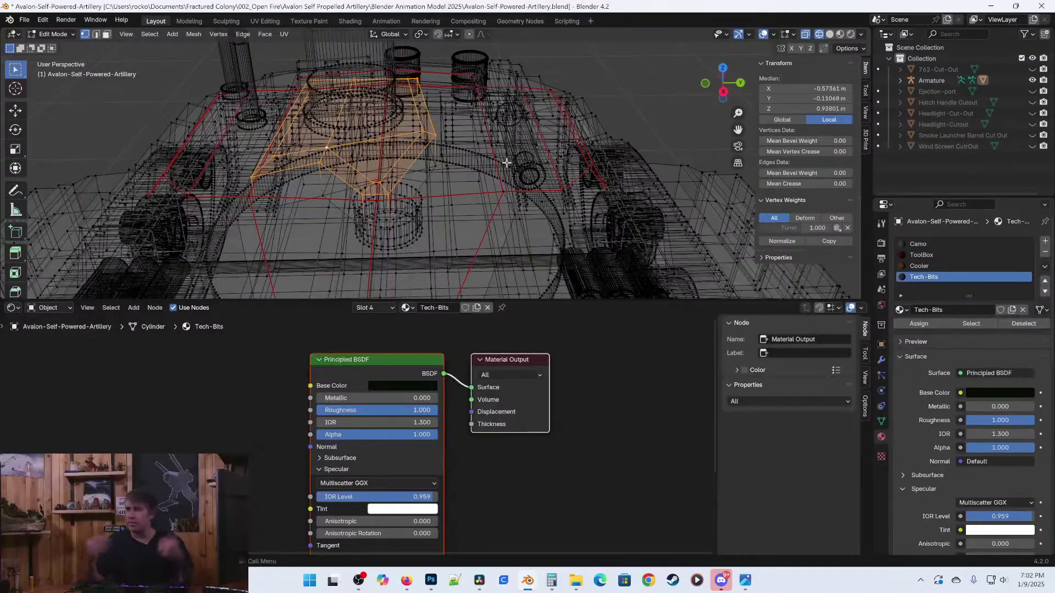